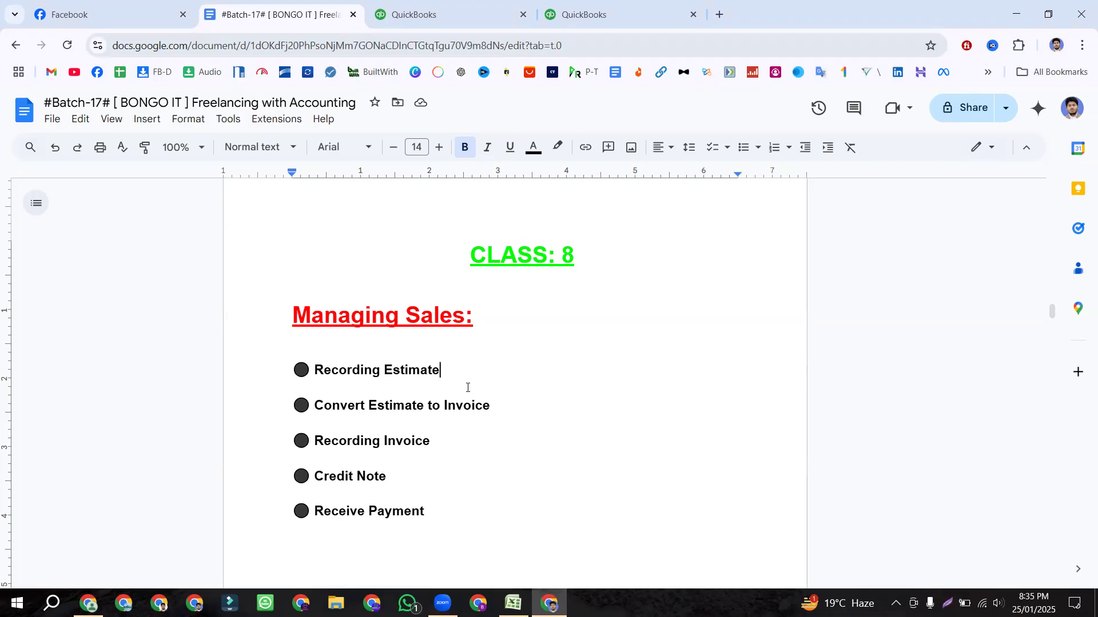
Step: Highlight each Managing Sales topic in turn, from Recording Estimate through Receive Payment
left_click_drag(467, 387, 294, 365)
left_click(319, 406)
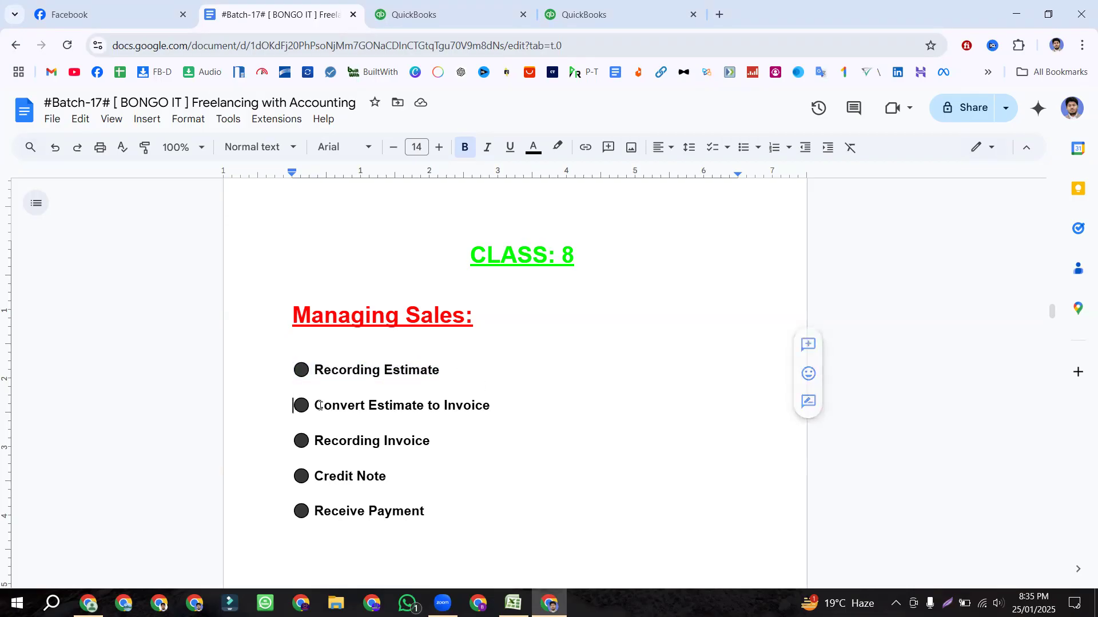
triple_click(501, 408)
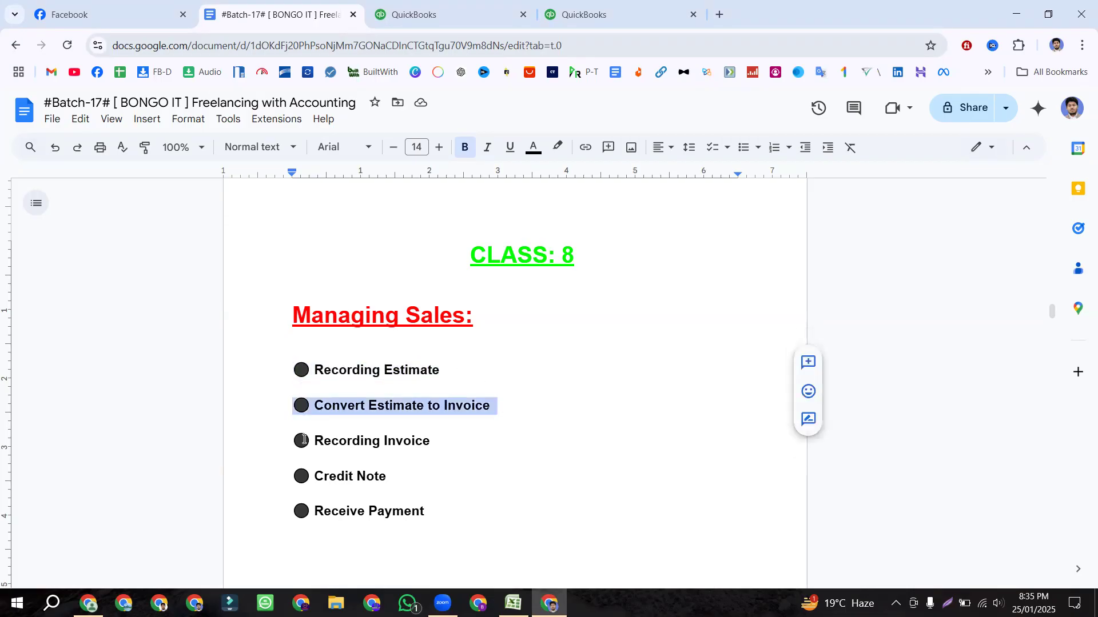
triple_click(458, 438)
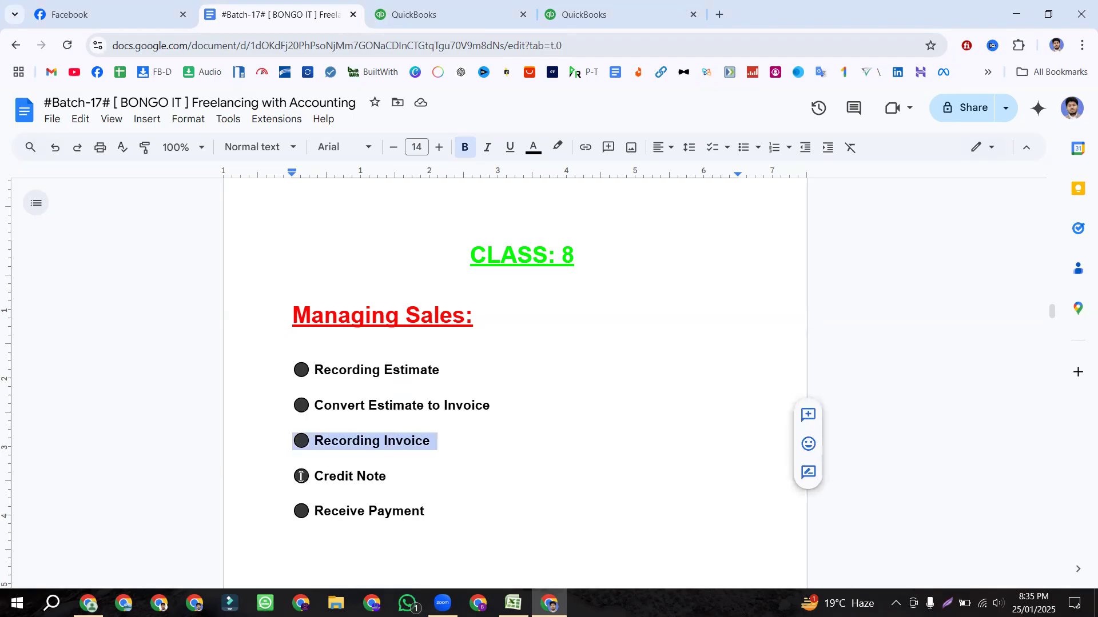
triple_click(408, 476)
left_click(308, 506)
triple_click(443, 513)
left_click(515, 478)
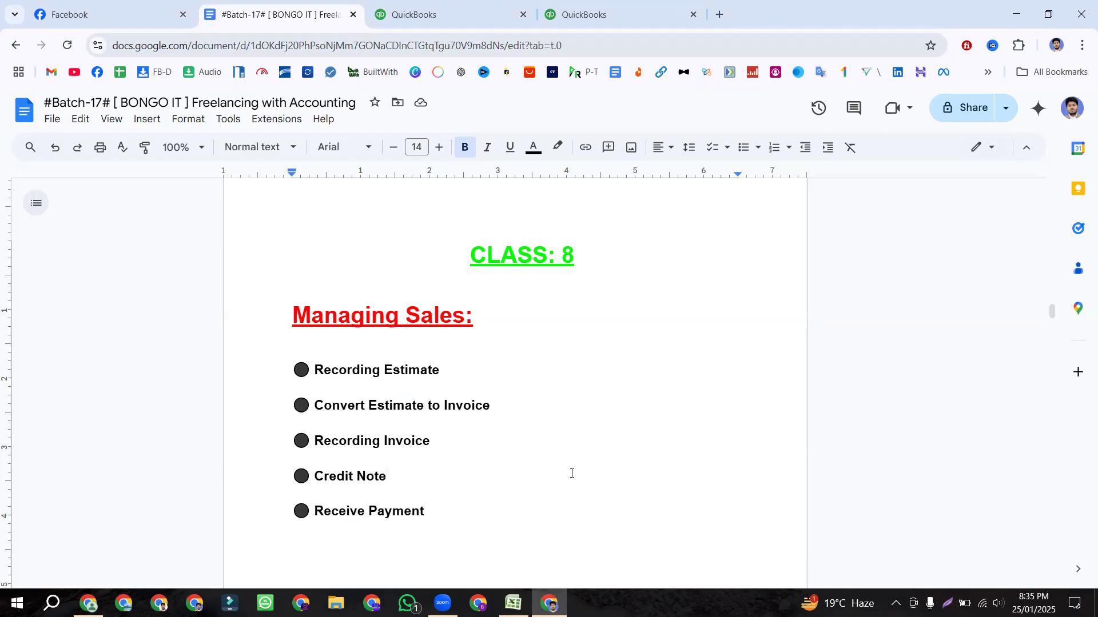
Step: Highlight the four CLASS: 7 topics, Manually Adding through Make Active and Inactive Product and Service
scroll(572, 473, "up", 12)
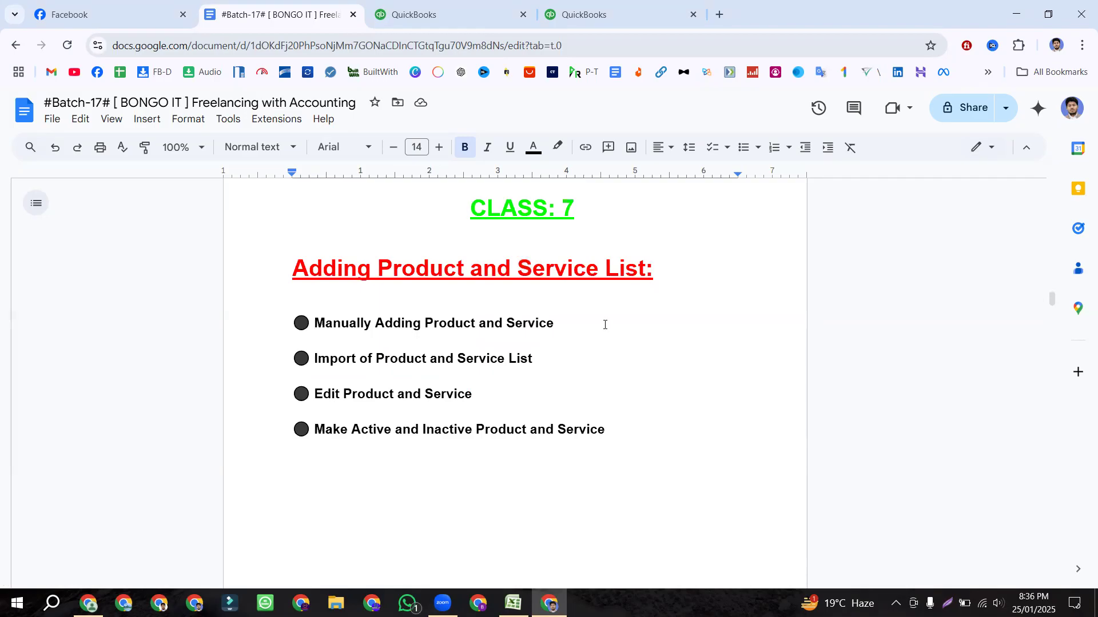
left_click(461, 273)
left_click(663, 272)
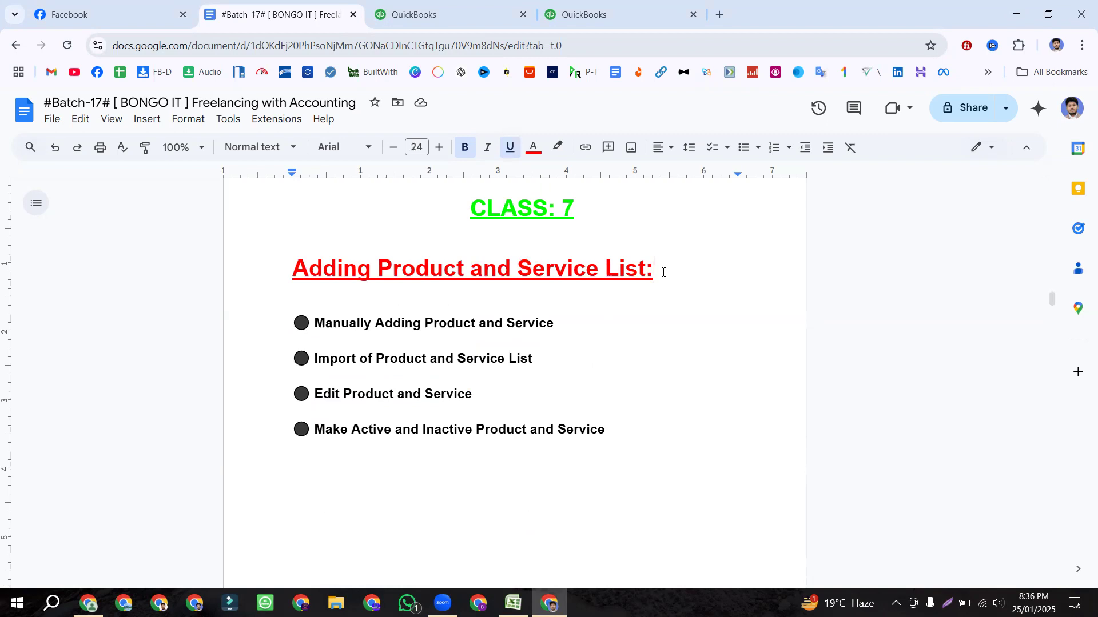
left_click(292, 322)
left_click_drag(348, 322, 575, 321)
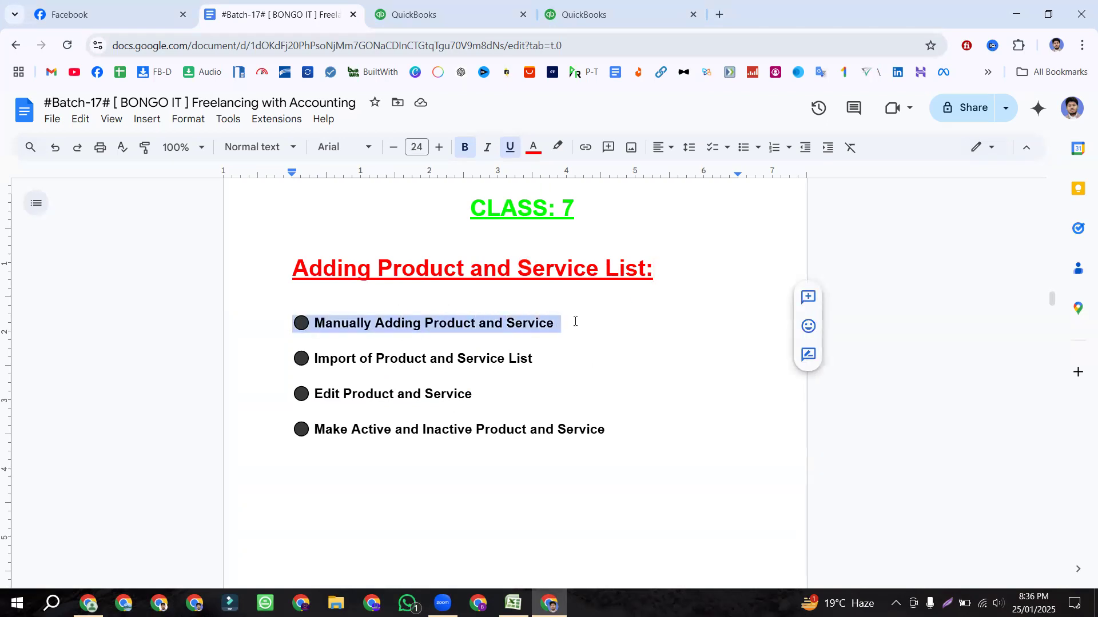
left_click_drag(292, 357, 545, 357)
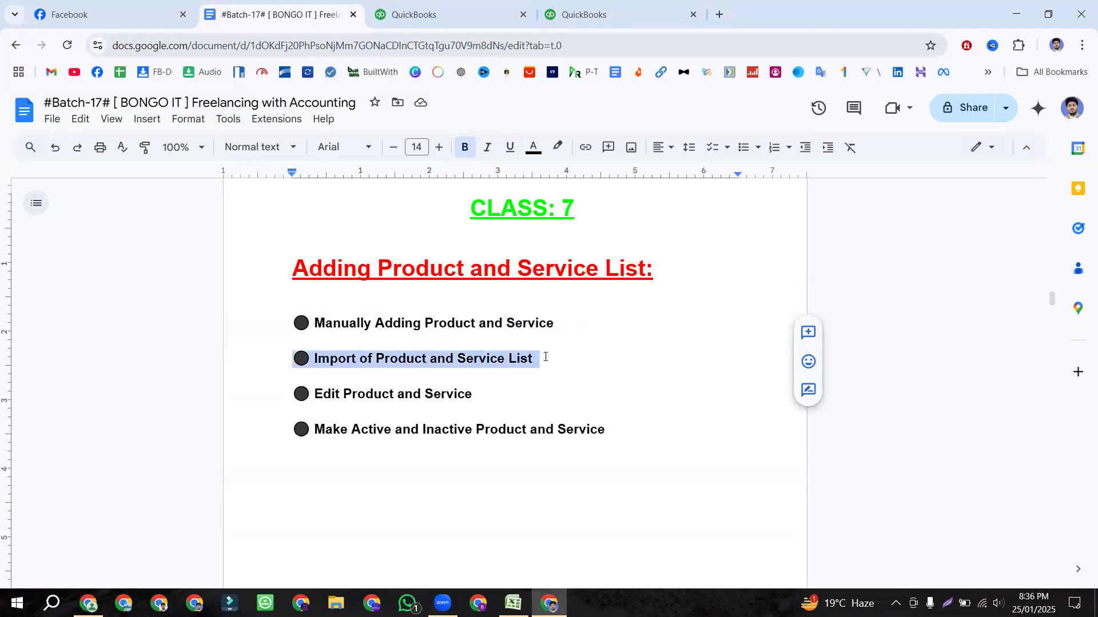
left_click_drag(284, 399, 496, 387)
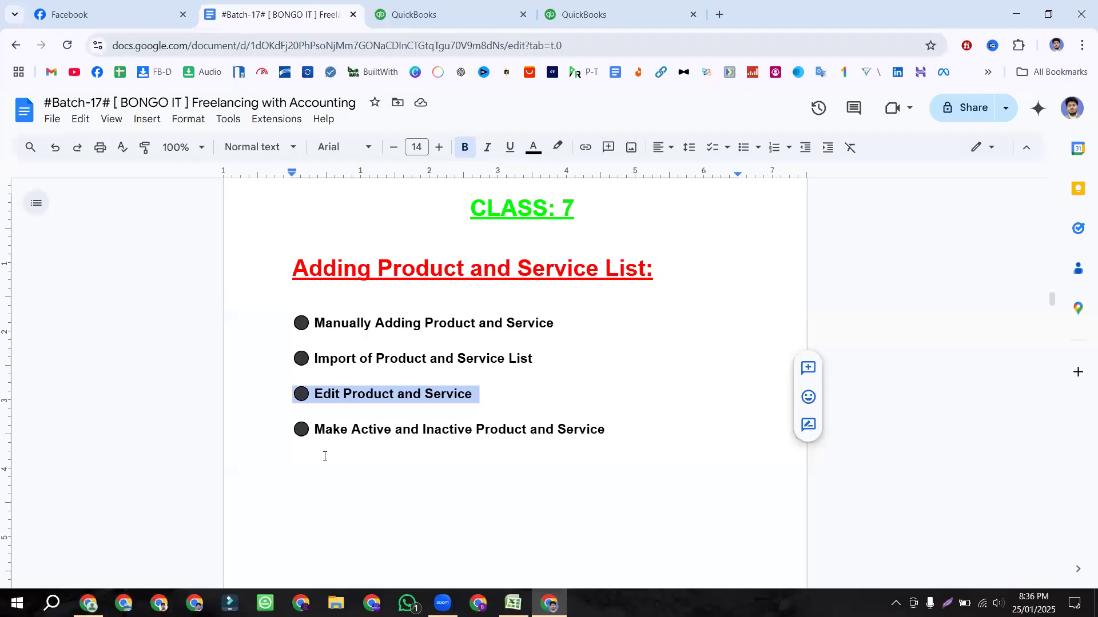
left_click(300, 429)
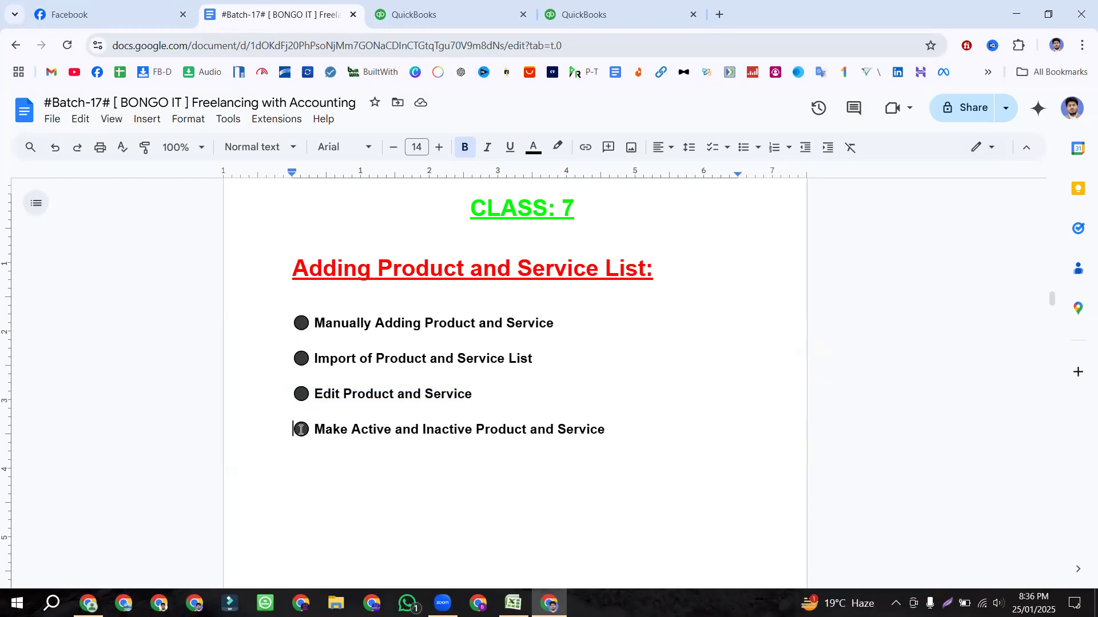
left_click_drag(300, 430, 626, 425)
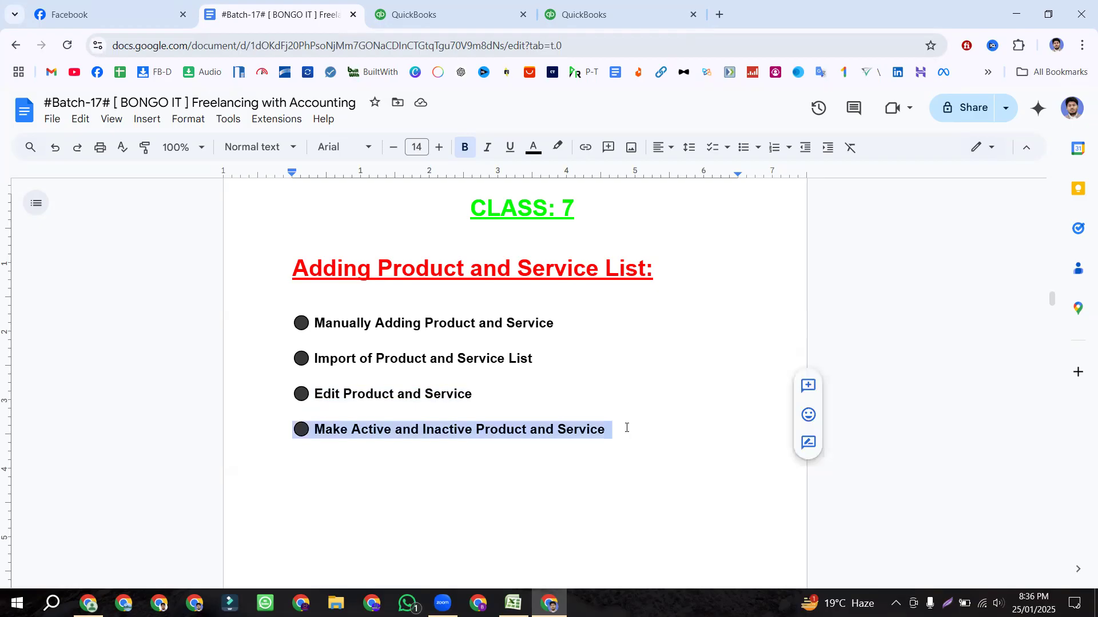
left_click(635, 433)
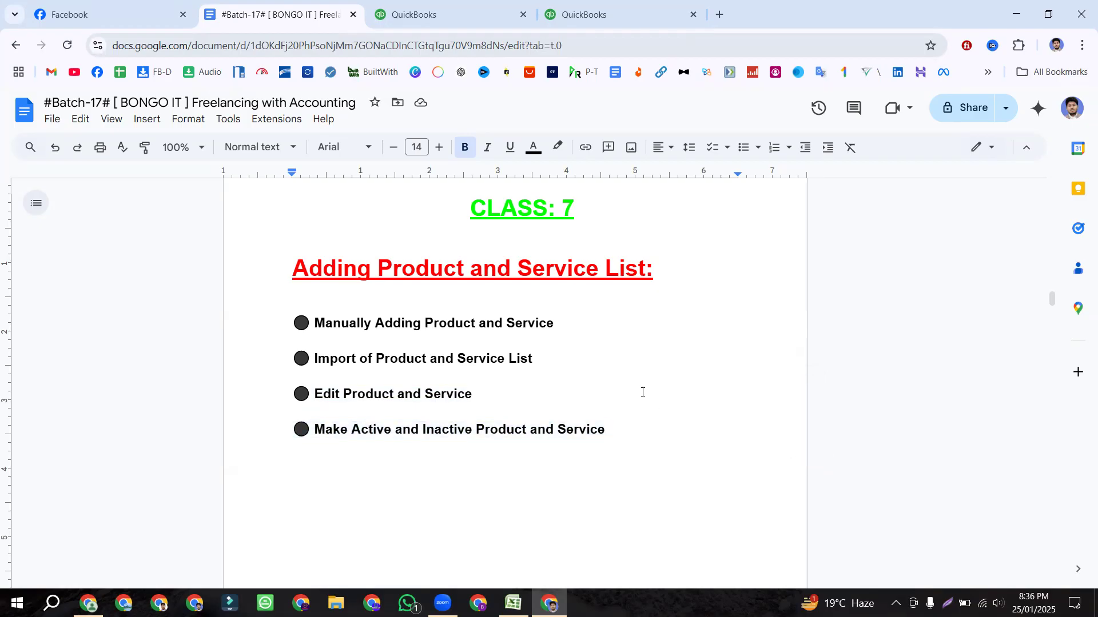
scroll(624, 381, "down", 4)
Step: Scroll past the page break down to the CLASS: 8 Managing Sales page
scroll(625, 381, "up", 4)
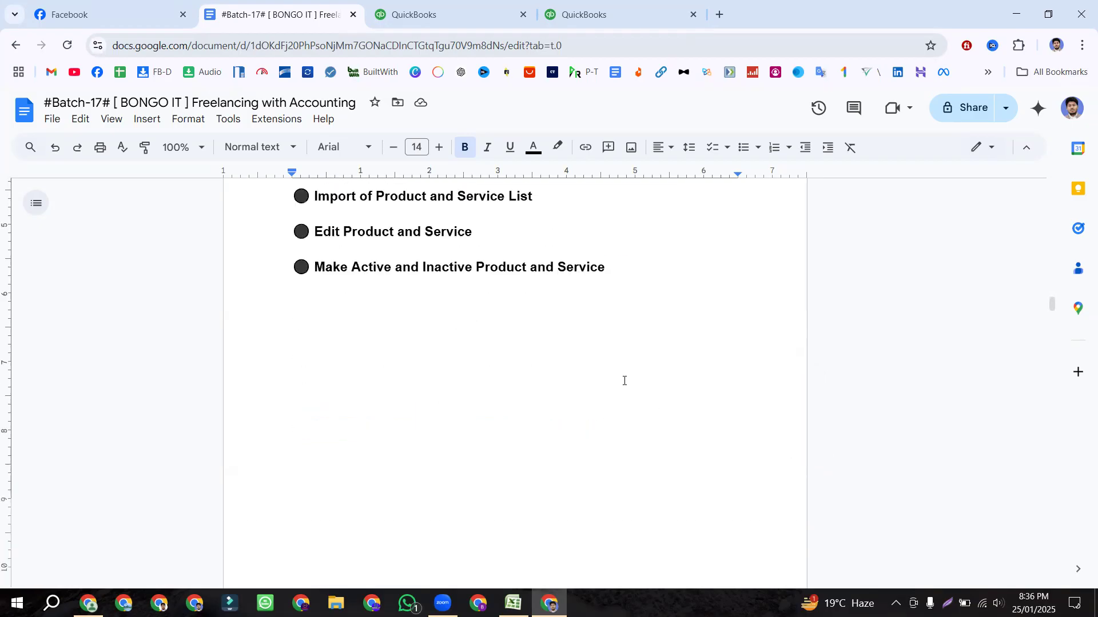
scroll(624, 380, "down", 8)
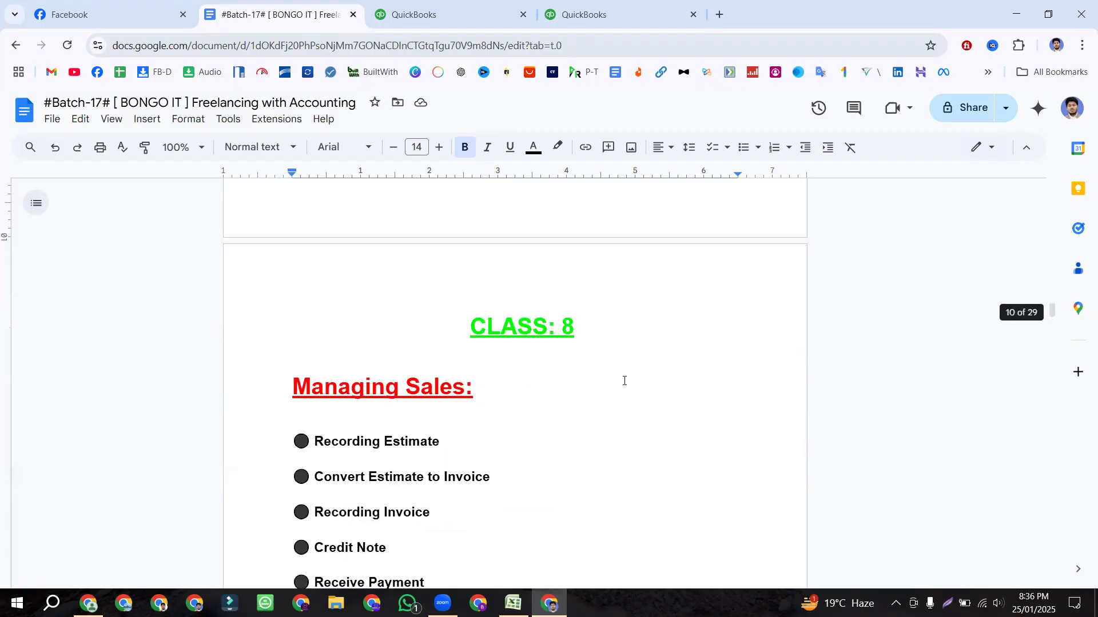
scroll(624, 381, "down", 1)
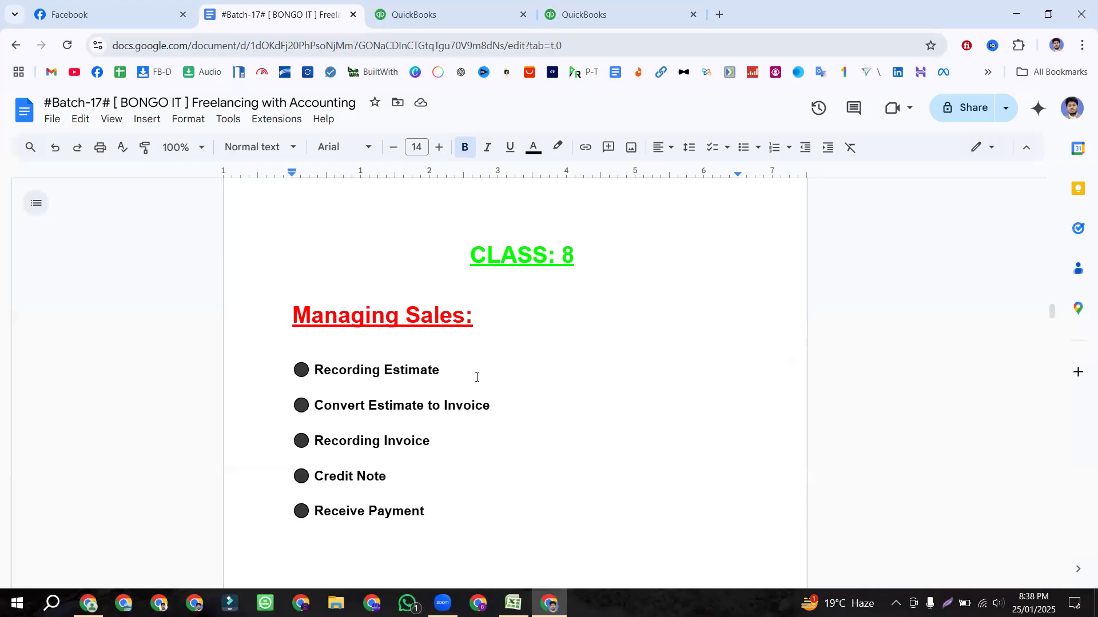
Step: Highlight the Managing Sales: heading and Recording Estimate line, then clear the highlight
left_click_drag(441, 371, 296, 371)
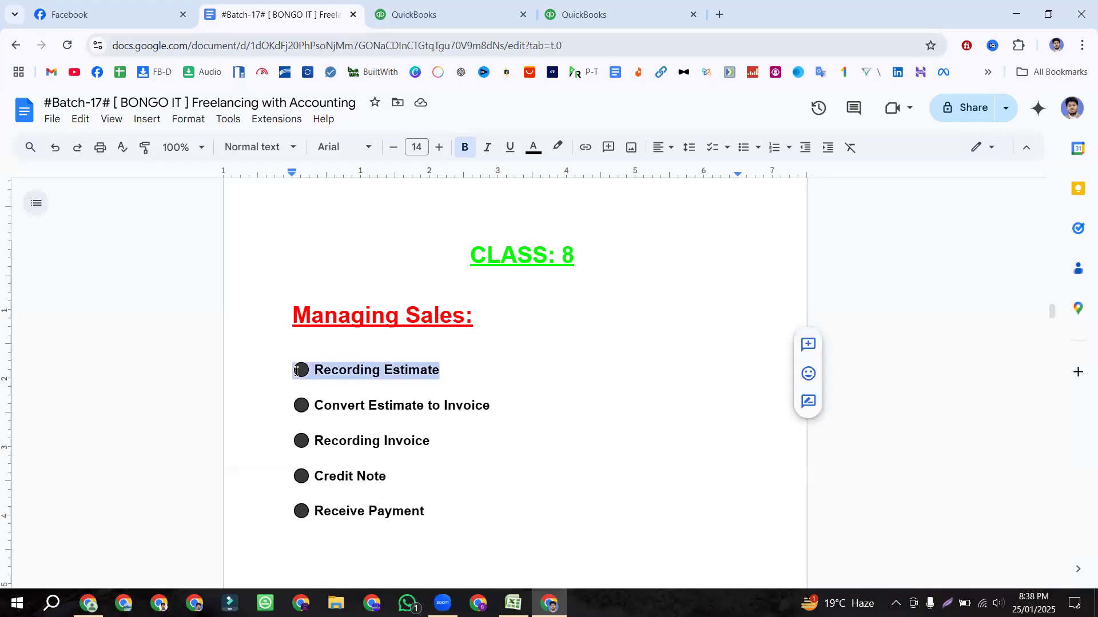
left_click_drag(474, 316, 298, 320)
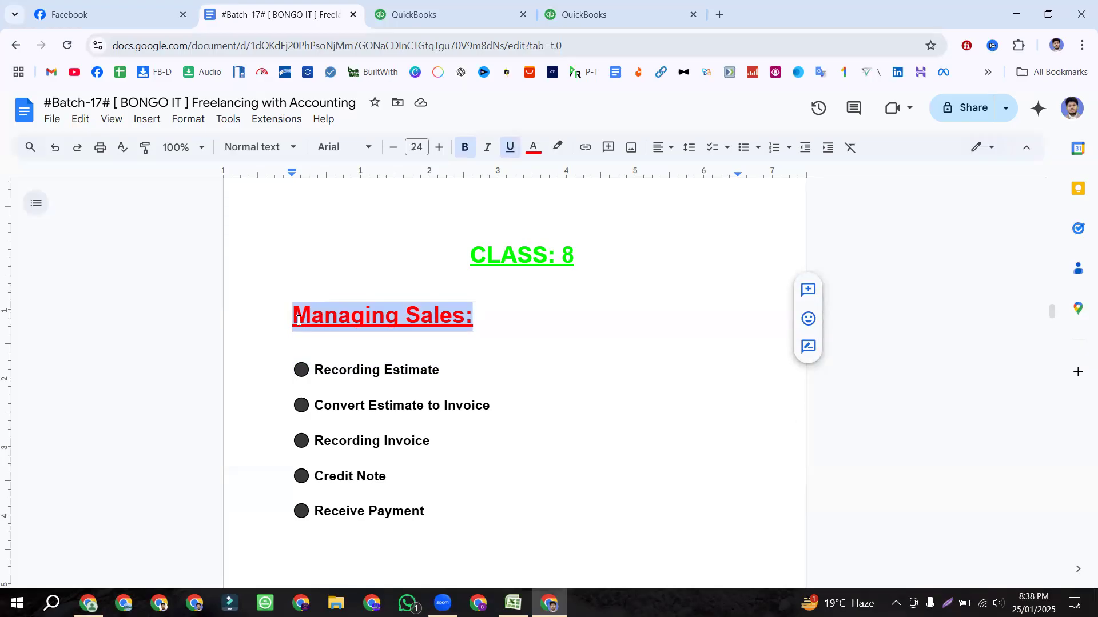
left_click_drag(451, 370, 297, 370)
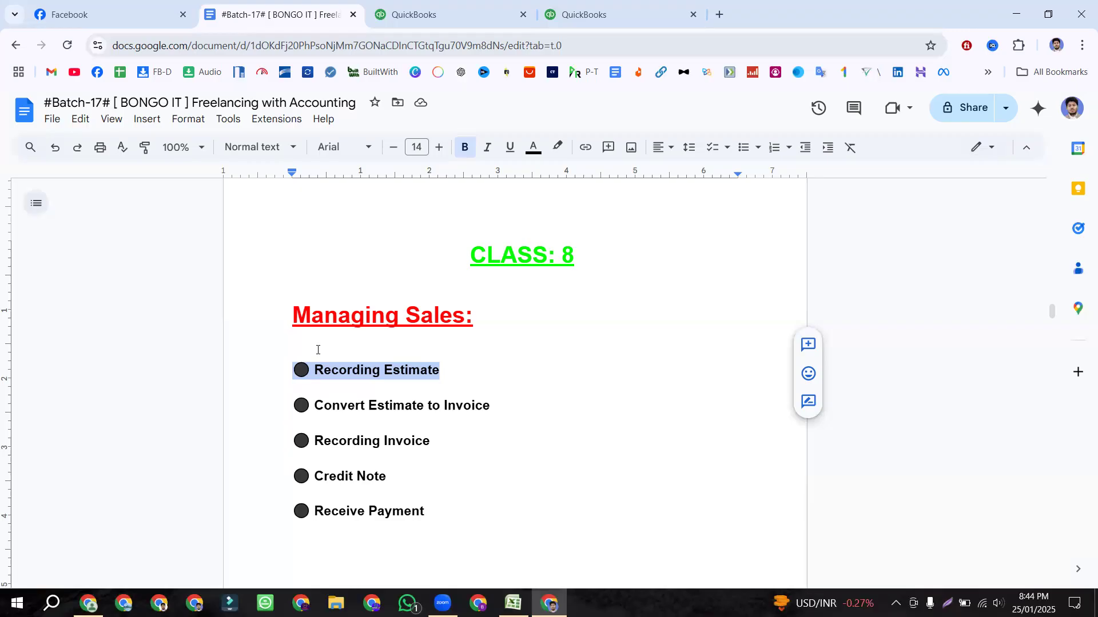
key("Right")
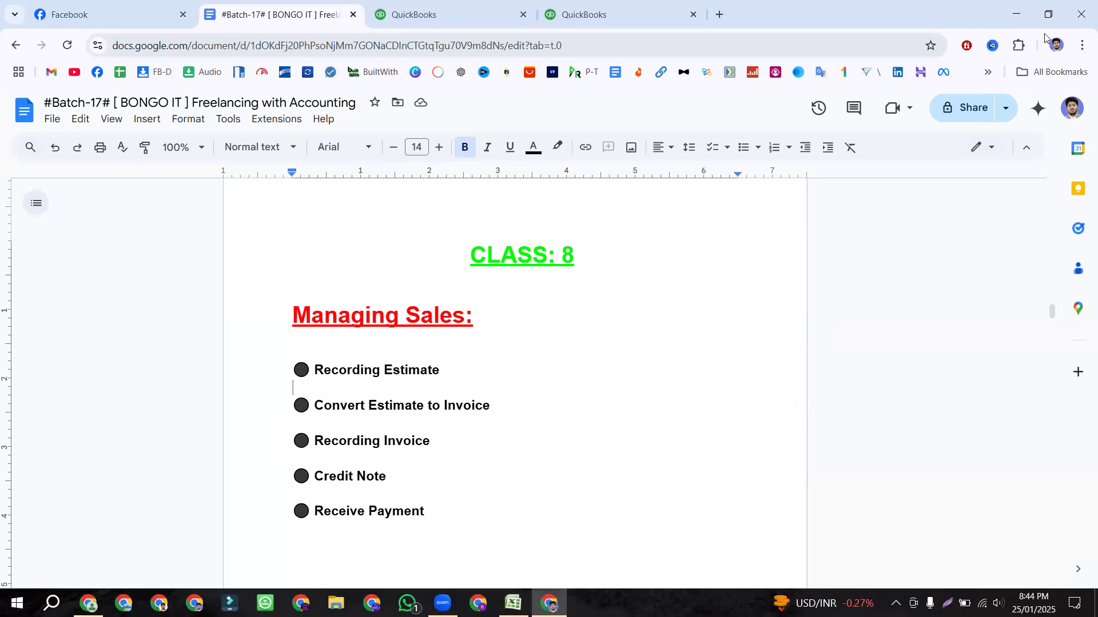
Step: Minimize the browser, select the customer name cell in the workbook, then close Excel
left_click(1016, 13)
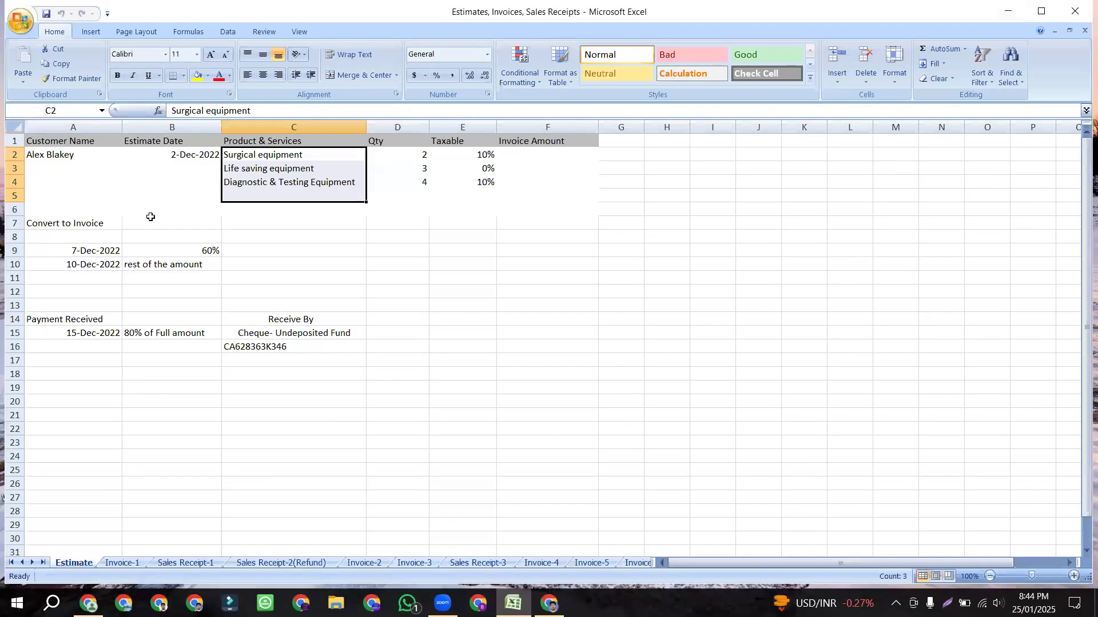
left_click(147, 211)
scroll(86, 182, "down", 1)
scroll(91, 182, "up", 1)
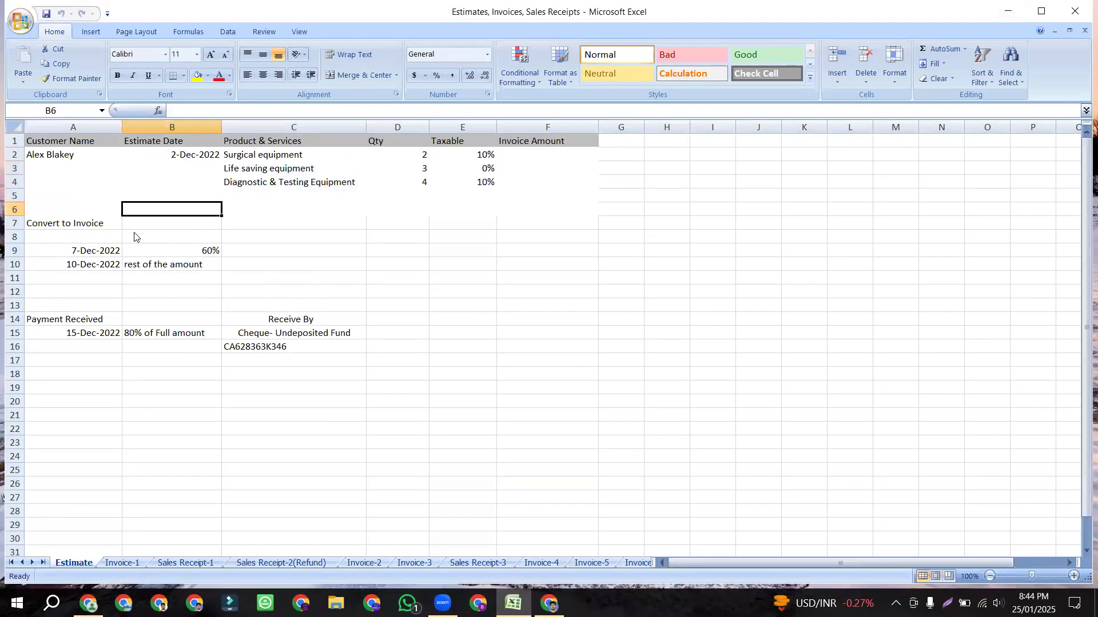
left_click(73, 159)
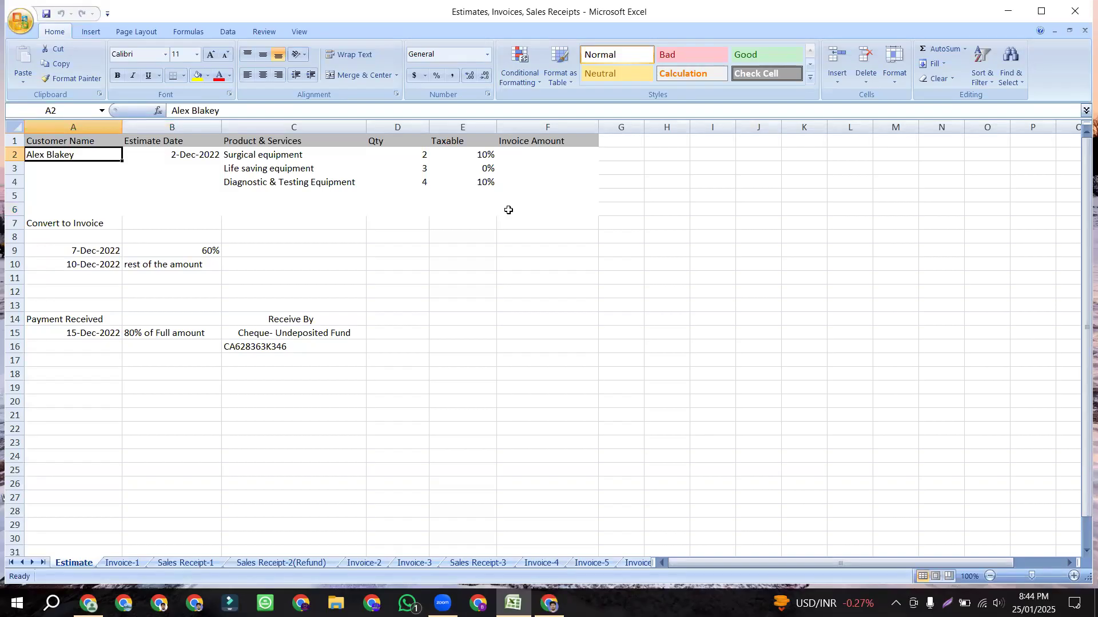
left_click(1079, 14)
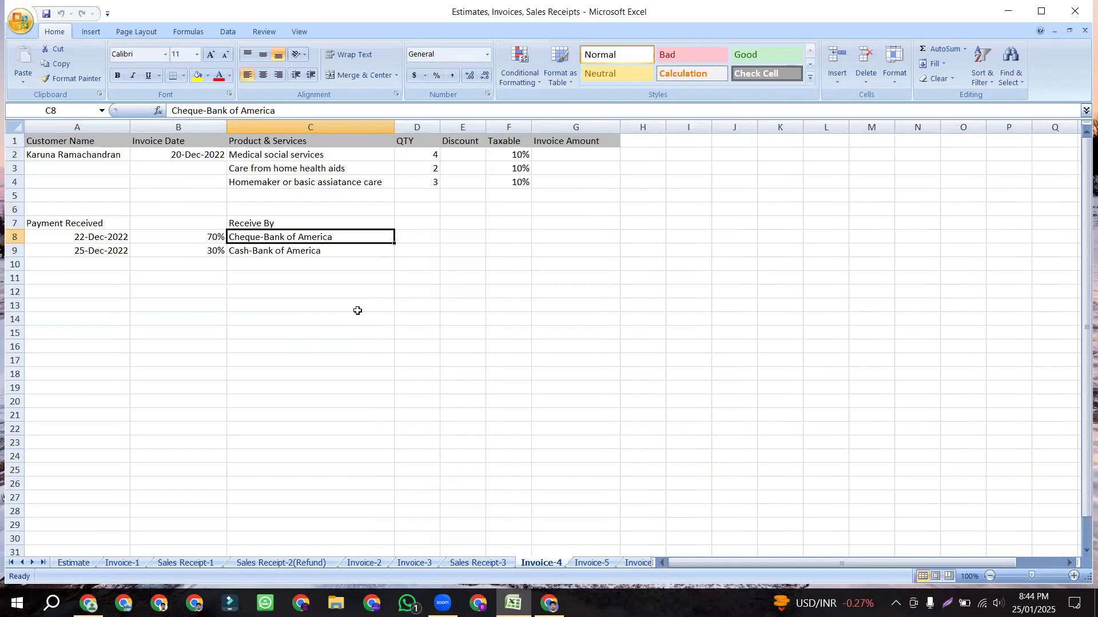
Step: Browse the workbook sheets from Estimate through Invoice-6, ending on Invoice-1
left_click(67, 563)
left_click(123, 565)
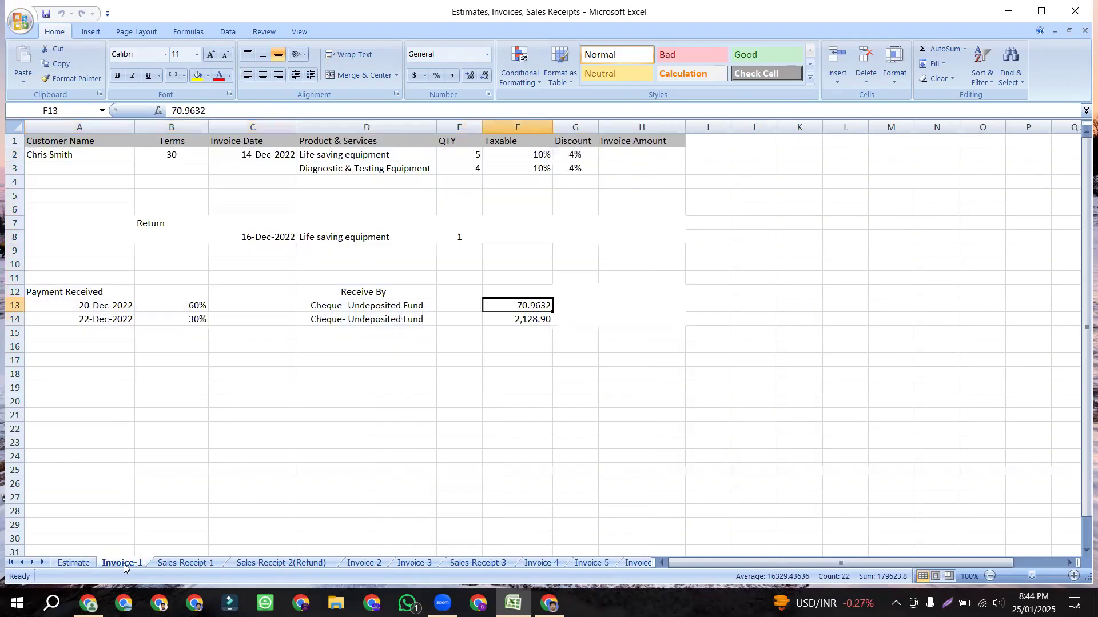
left_click(203, 564)
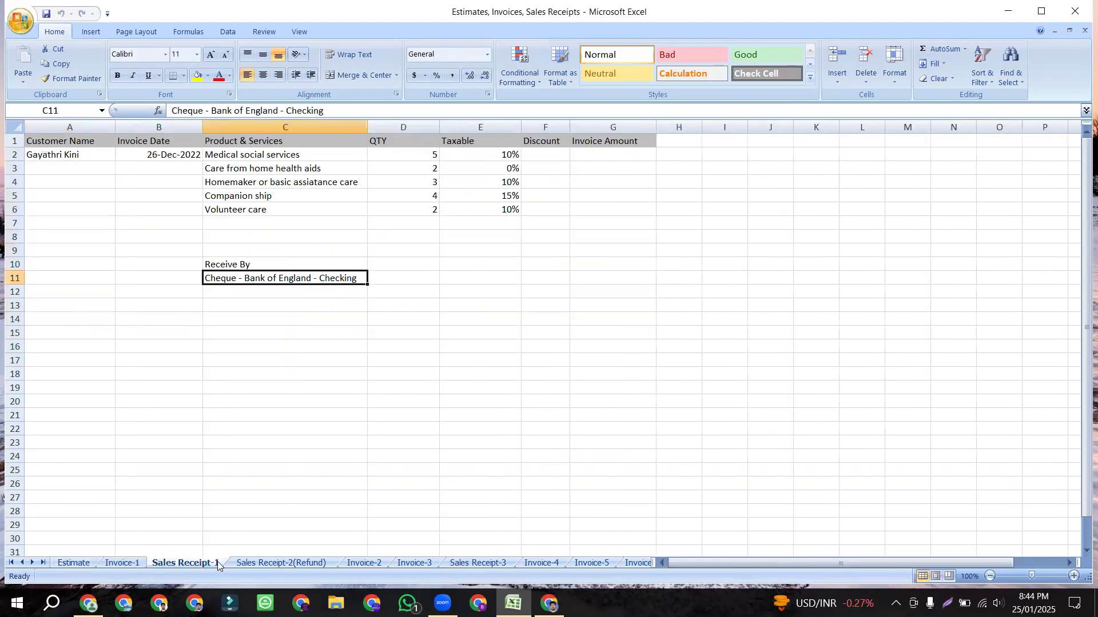
left_click(280, 564)
left_click(366, 565)
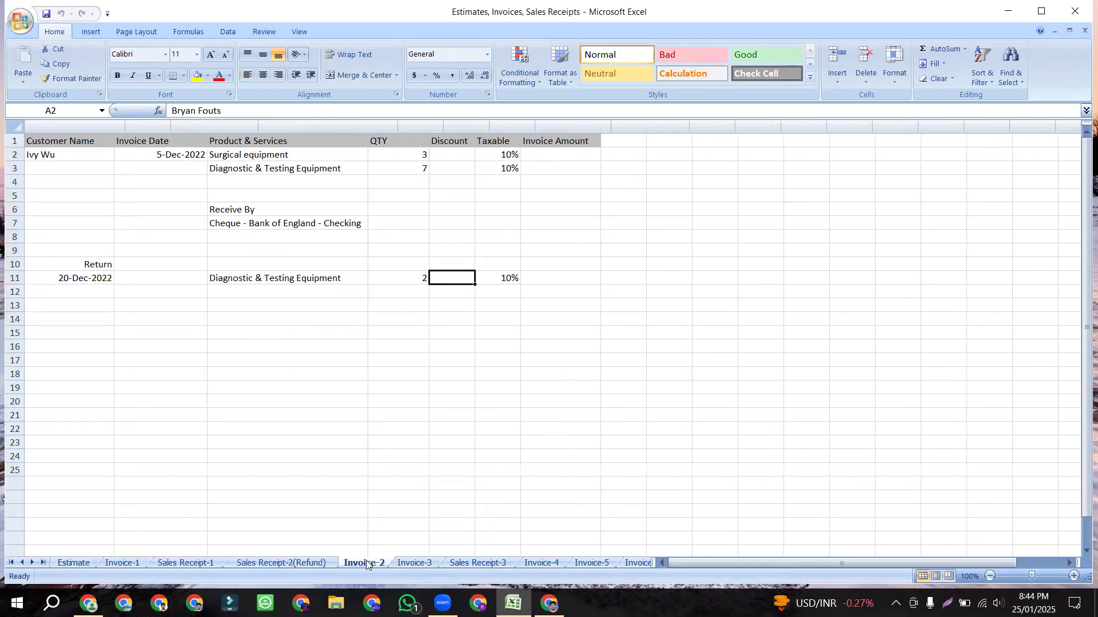
left_click(413, 564)
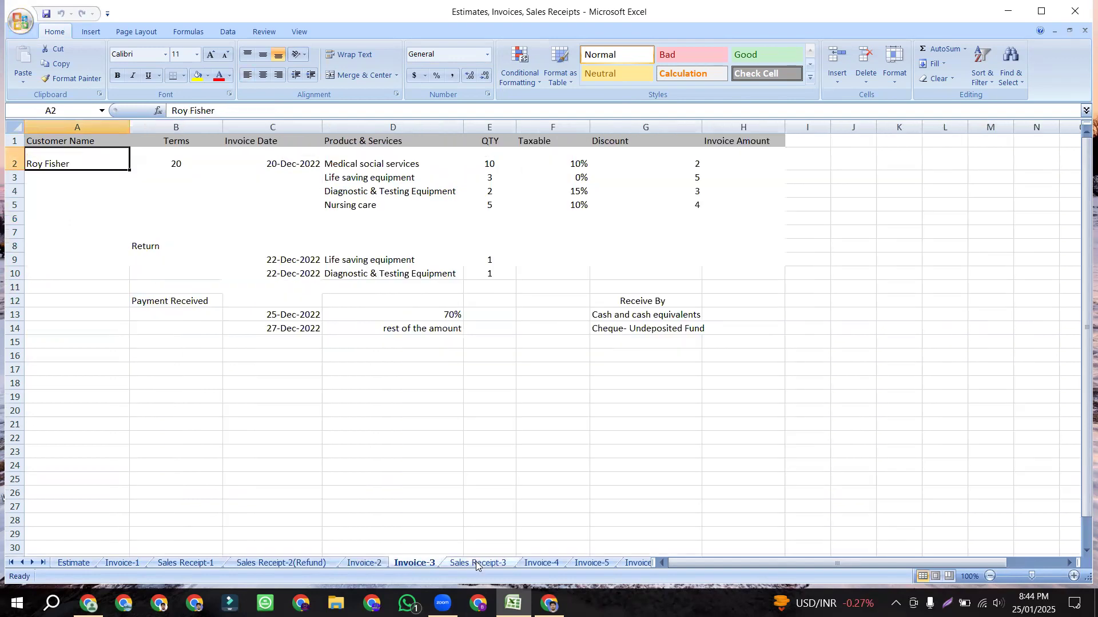
left_click(476, 564)
left_click(542, 563)
left_click(592, 564)
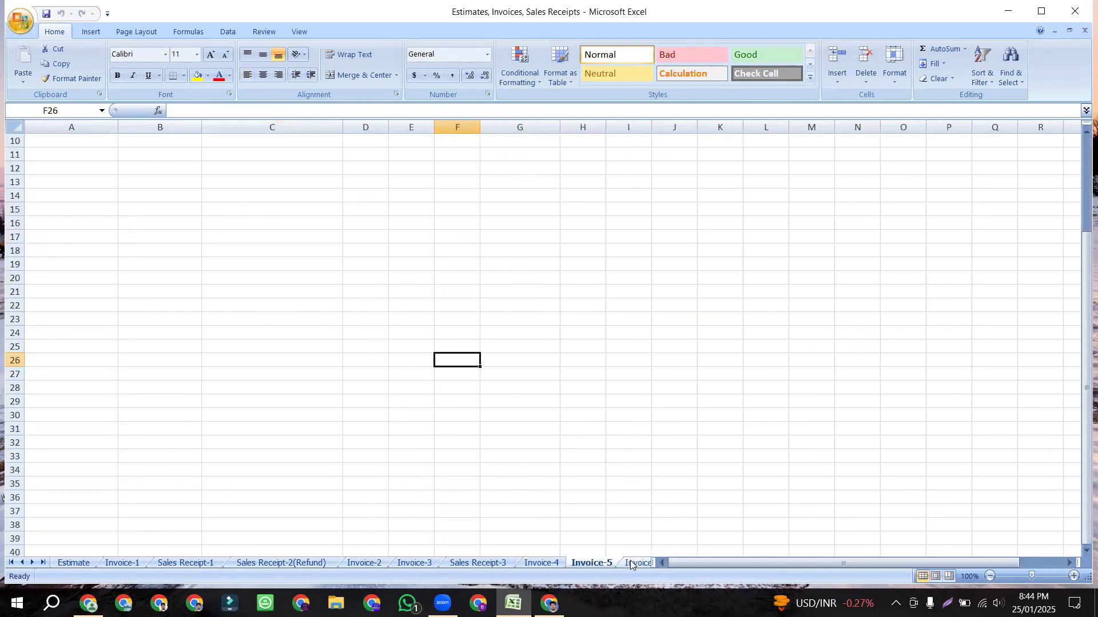
left_click(631, 565)
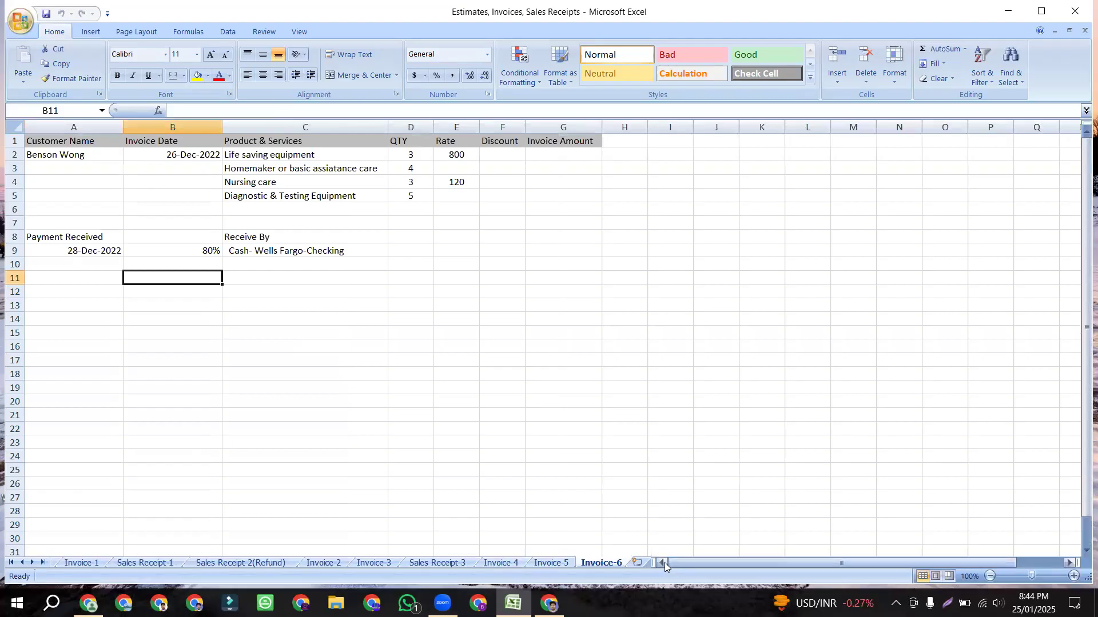
left_click(80, 563)
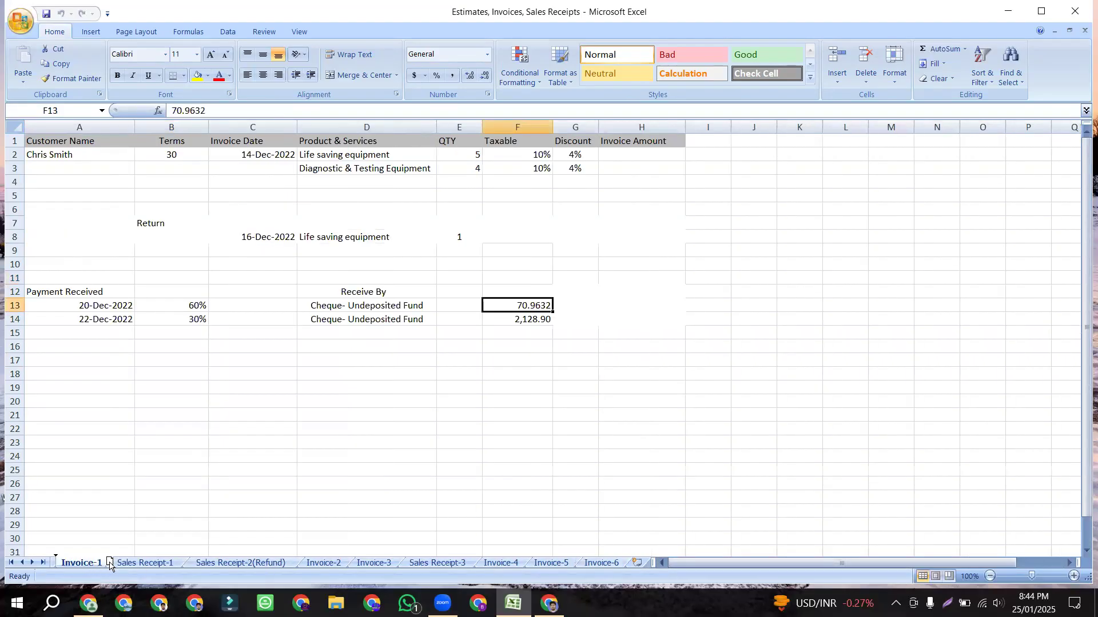
Step: Select empty cell A17, close Excel and reopen the Estimates, Invoices, Sales Receipts workbook
left_click(68, 361)
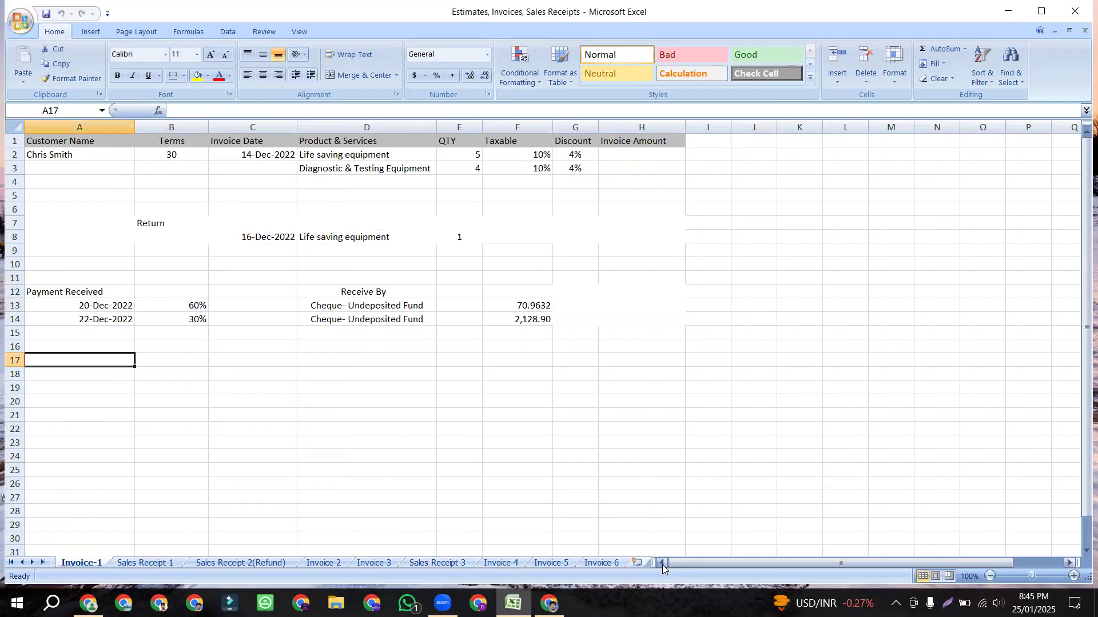
left_click(1080, 12)
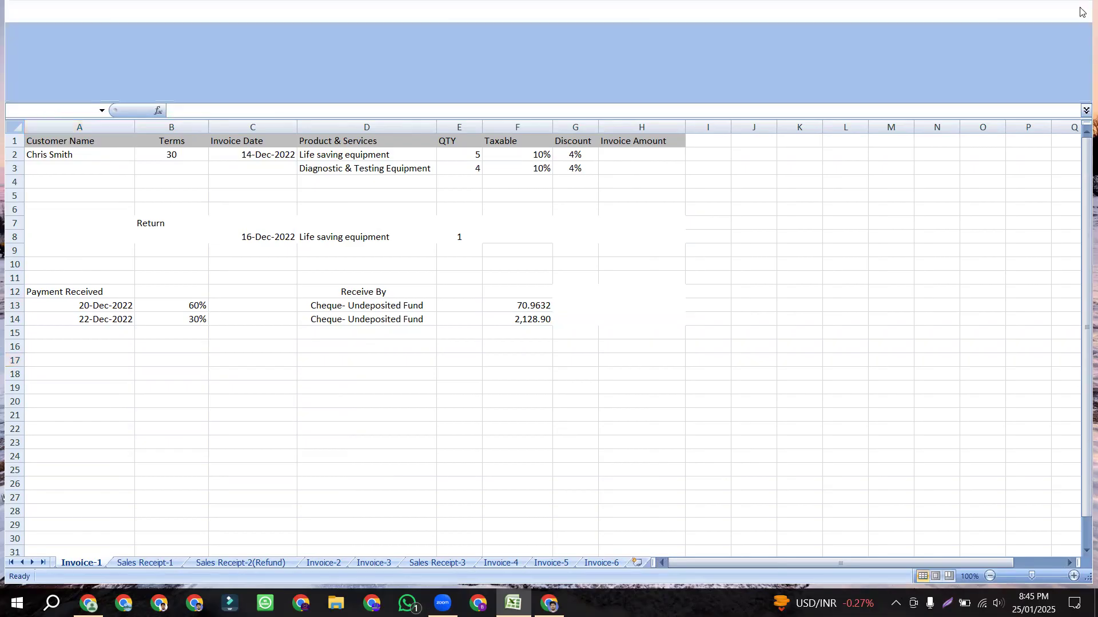
double_click(1059, 74)
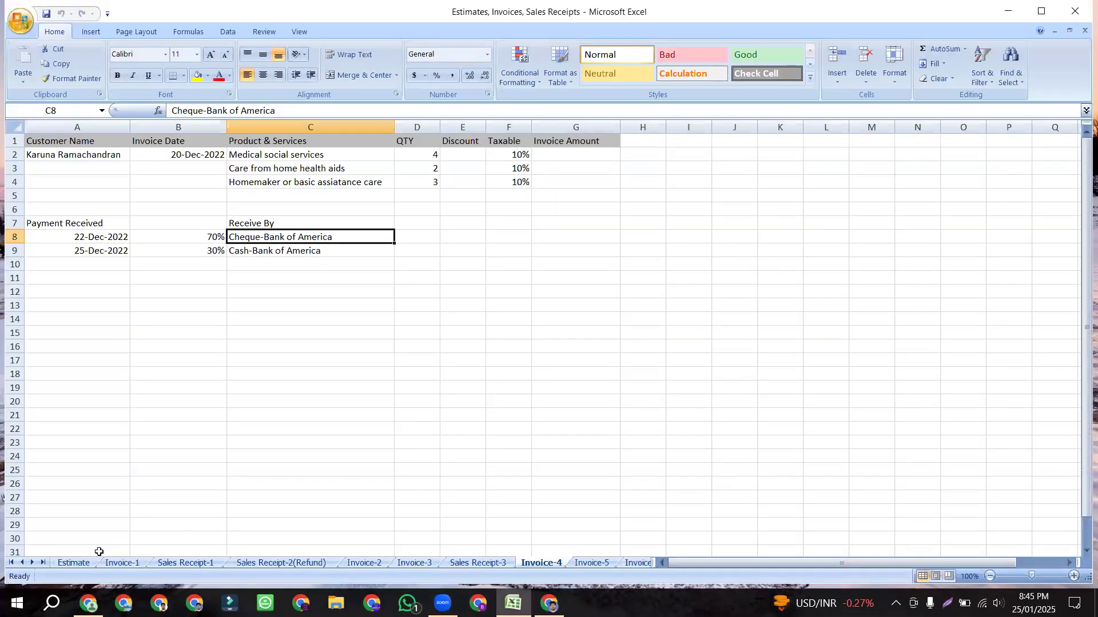
Step: On the Estimate sheet, select the estimate's item rows and the customer name in A2
left_click(74, 563)
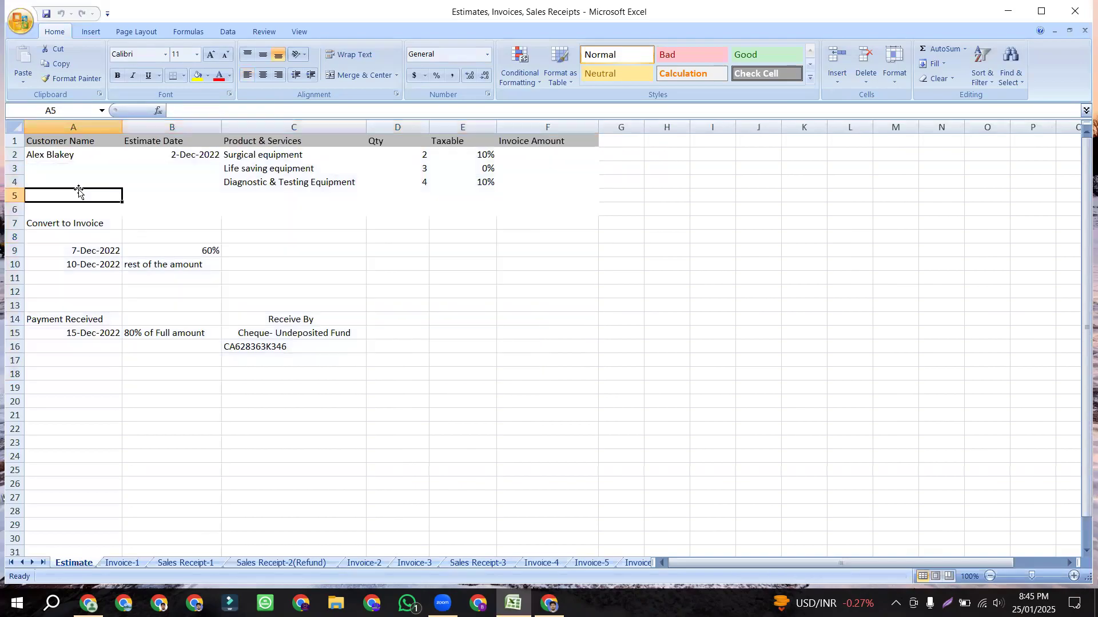
left_click_drag(53, 154, 509, 188)
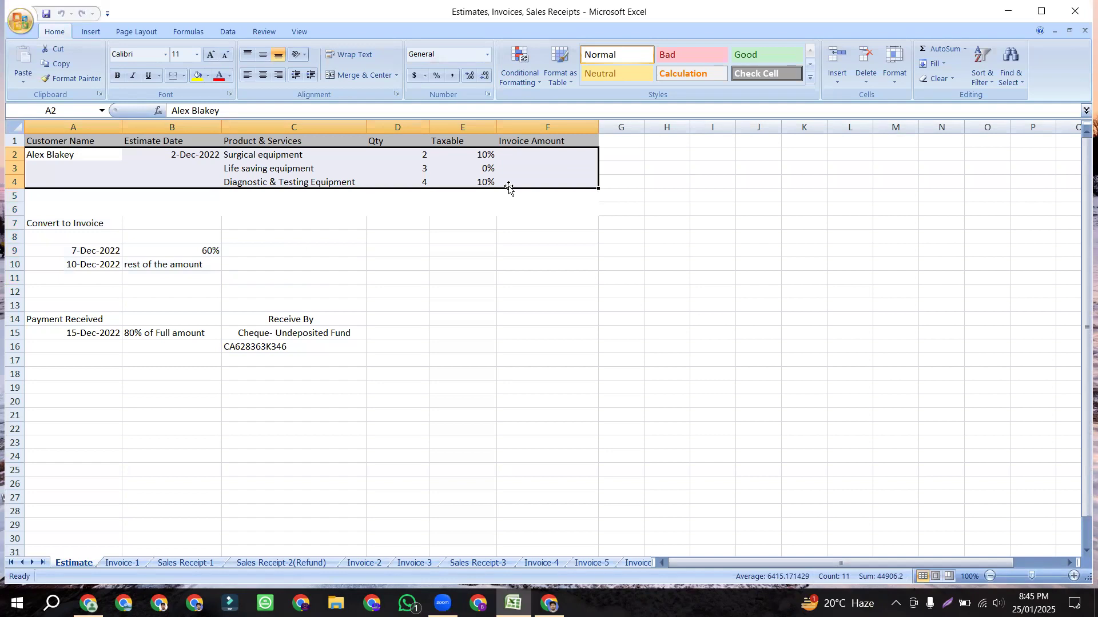
left_click(285, 246)
left_click_drag(59, 165, 505, 158)
left_click(376, 211)
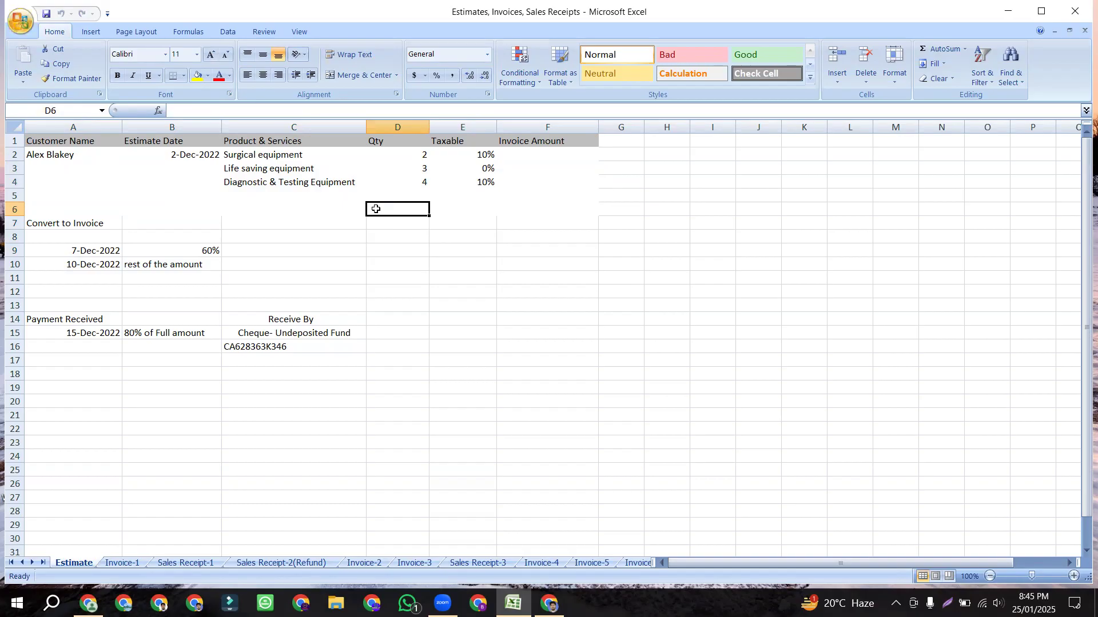
left_click(79, 145)
left_click(77, 165)
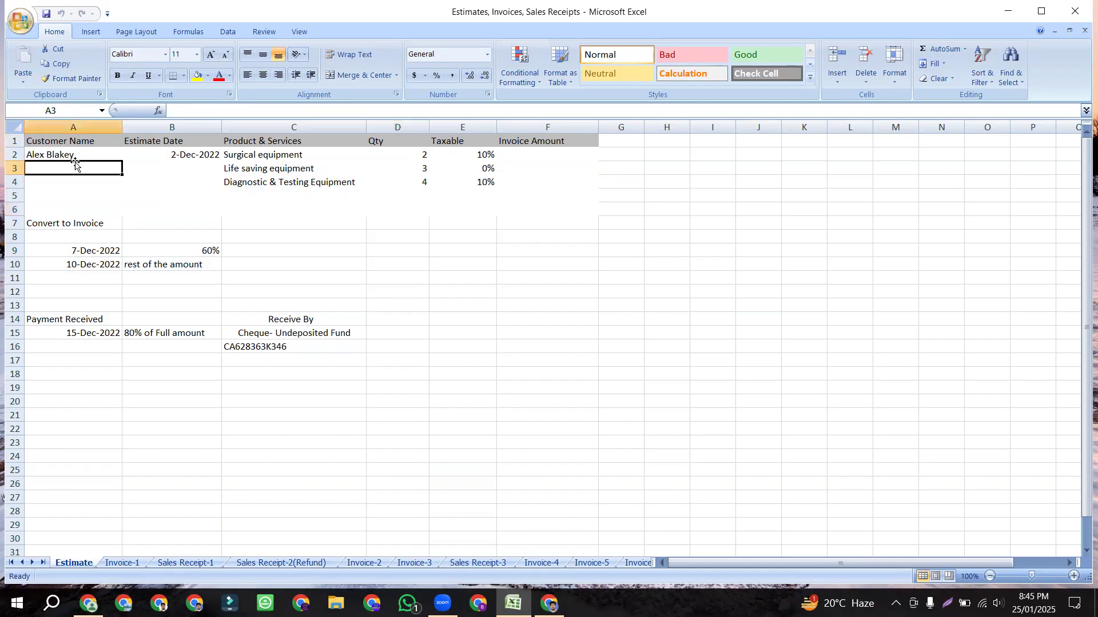
left_click(74, 155)
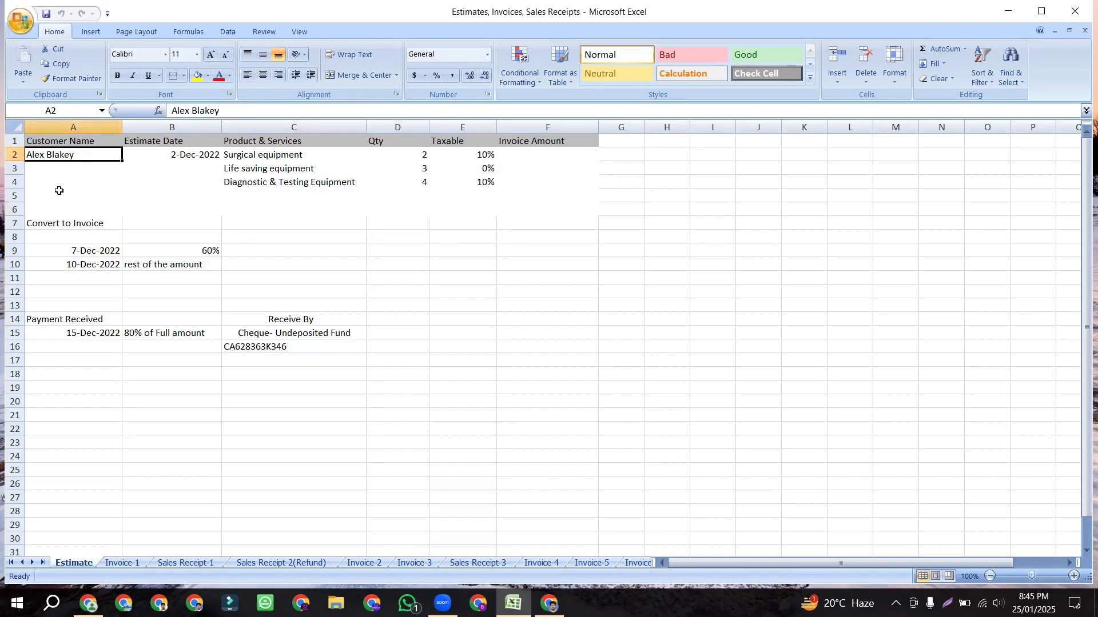
Step: Check the estimate date in B2, the products in column C and quantities in column D
left_click(173, 158)
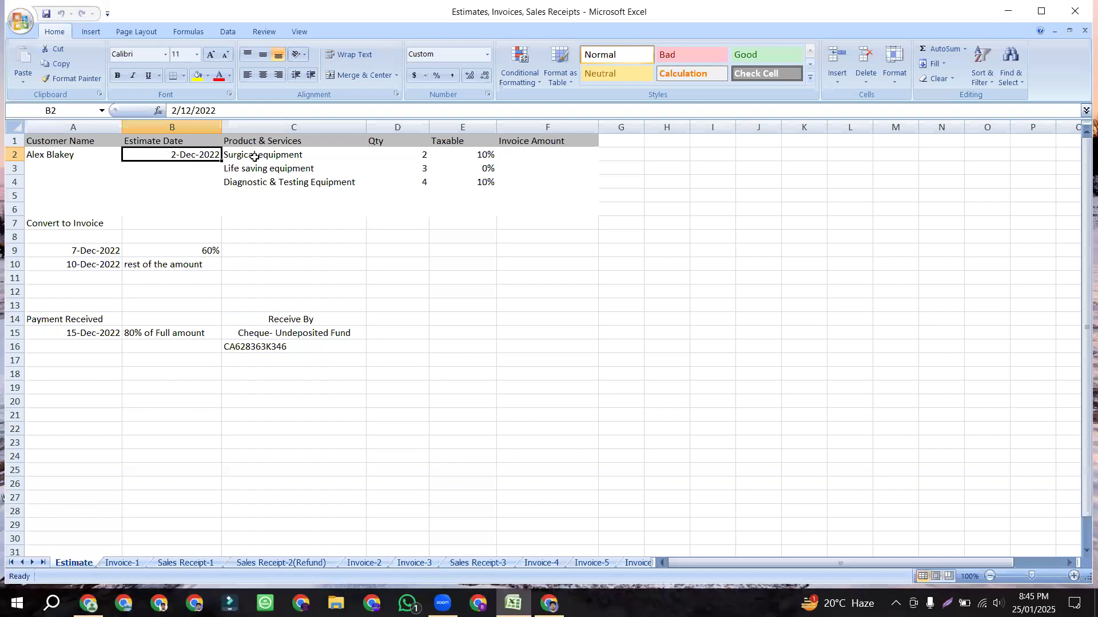
left_click(279, 153)
left_click(304, 180)
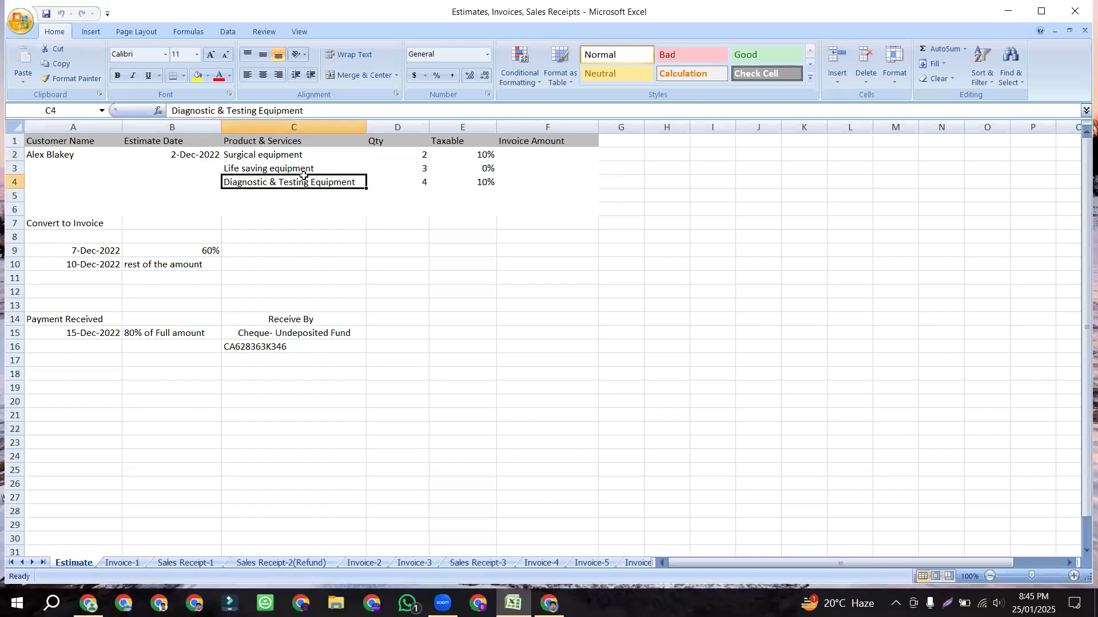
left_click(285, 197)
left_click(303, 182)
left_click(400, 155)
left_click(405, 172)
left_click(408, 185)
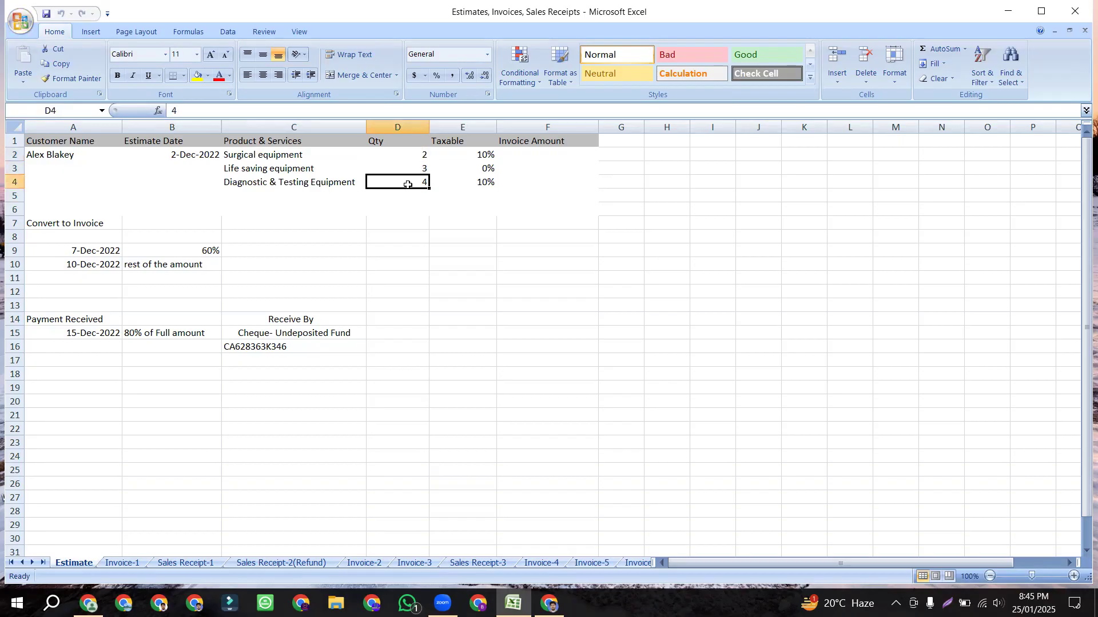
Step: Check the taxable rates in column E, including 10% in E4 and 0% in E3
mouse_move(460, 153)
left_mouse_down()
mouse_move(470, 207)
mouse_move(477, 152)
left_mouse_up()
left_click(473, 186)
left_click(473, 165)
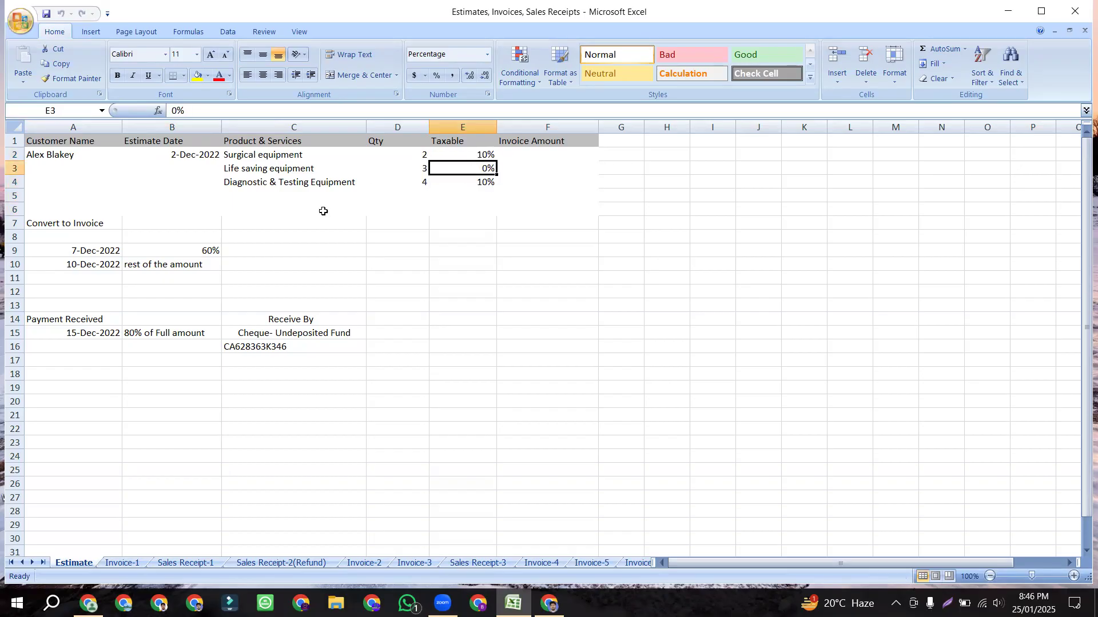
left_click(444, 192)
left_click(454, 167)
Step: Review the Convert to Invoice dates and Payment Received account and cheque reference details
left_click(50, 224)
left_click_drag(86, 251, 182, 267)
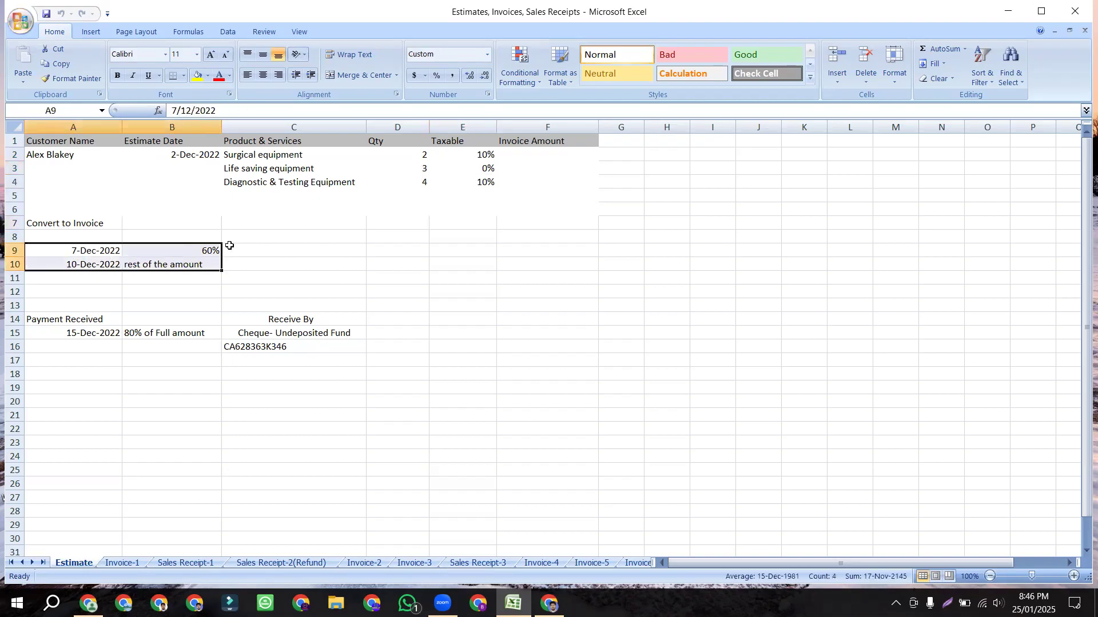
left_click_drag(77, 318, 331, 350)
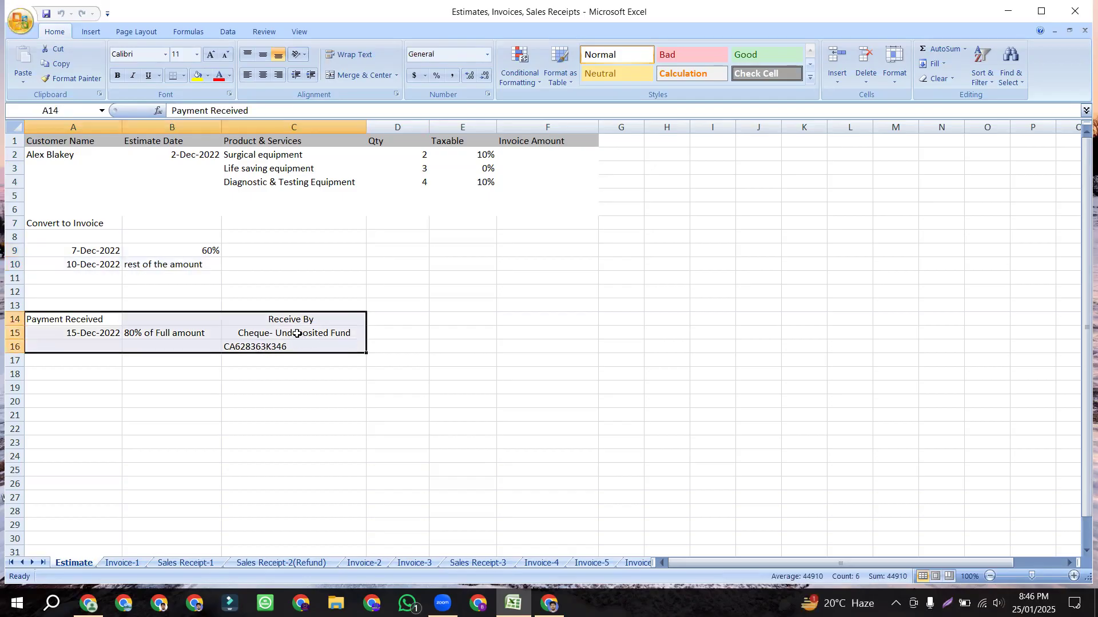
left_click(298, 333)
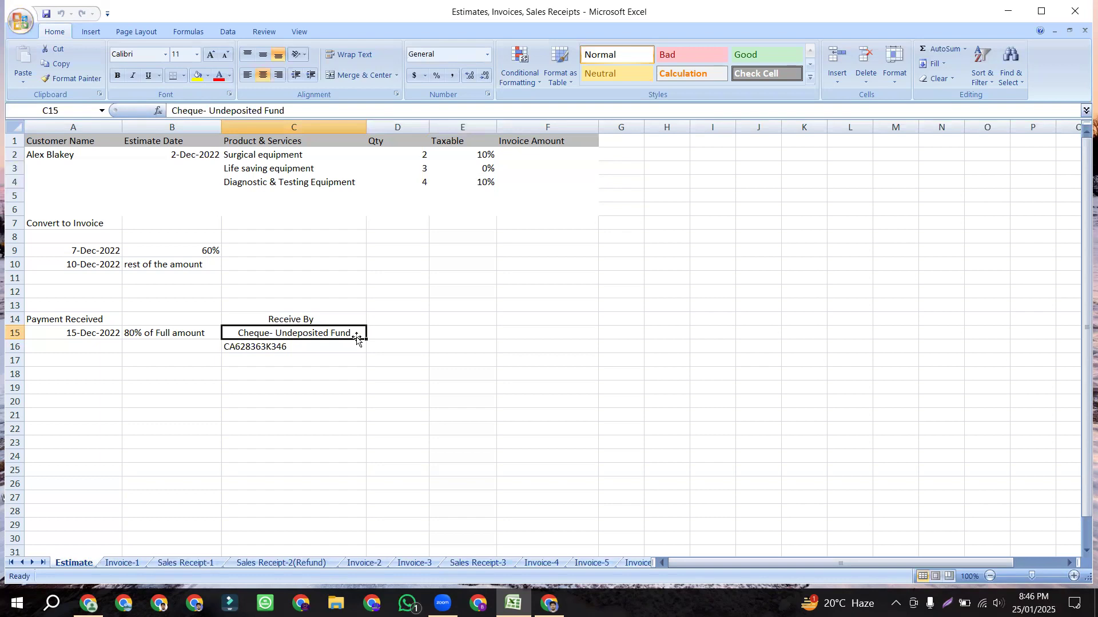
left_click(282, 347)
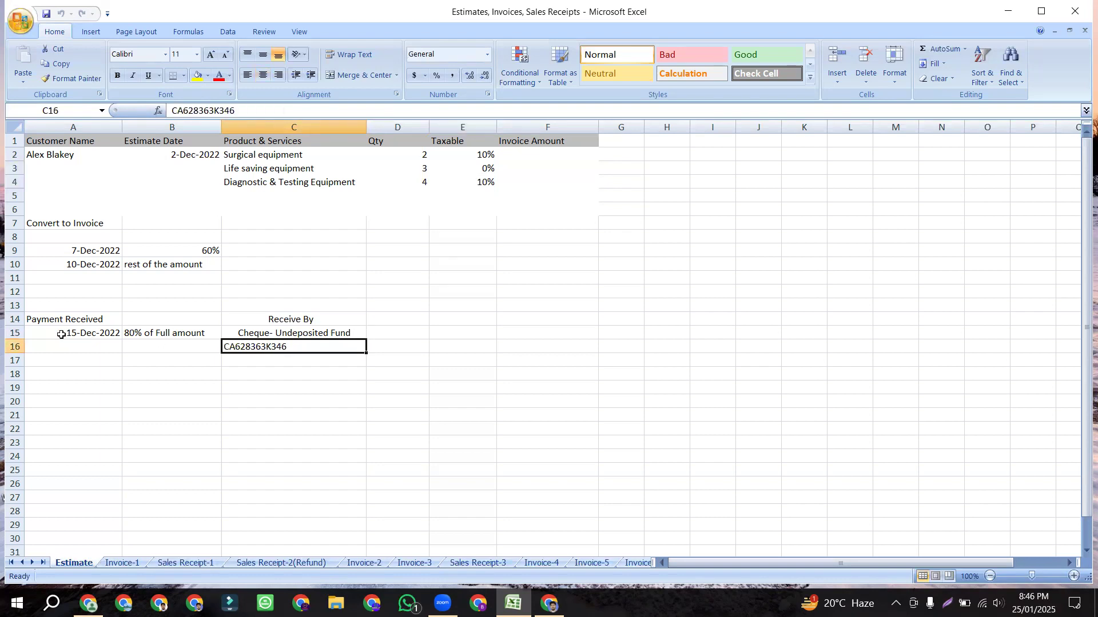
left_click_drag(14, 223, 15, 293)
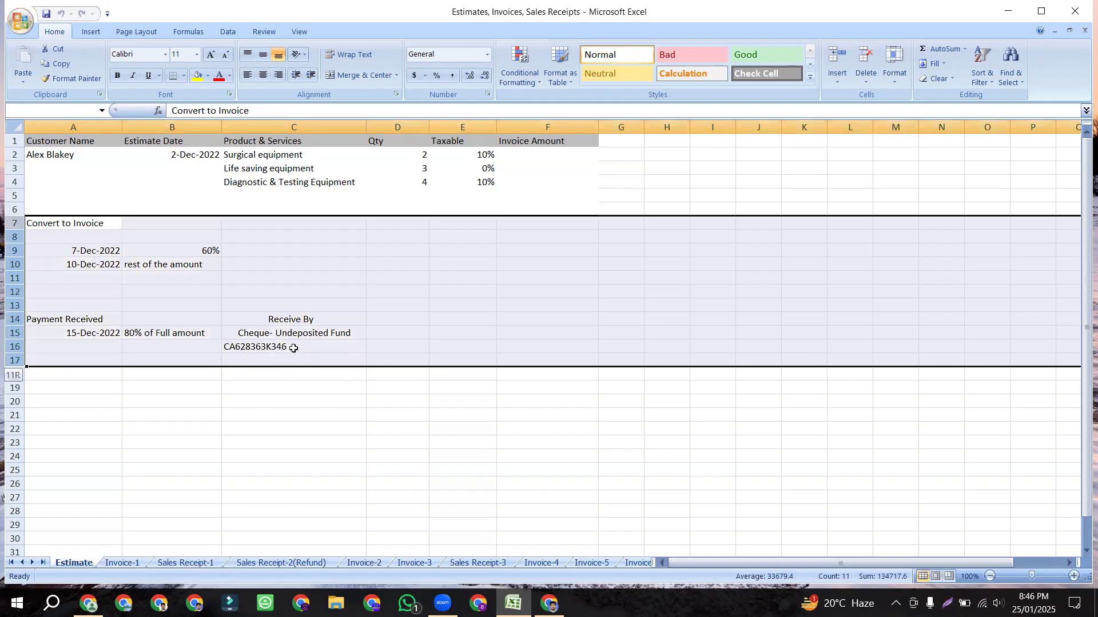
left_click(294, 347)
left_click_drag(33, 142, 536, 178)
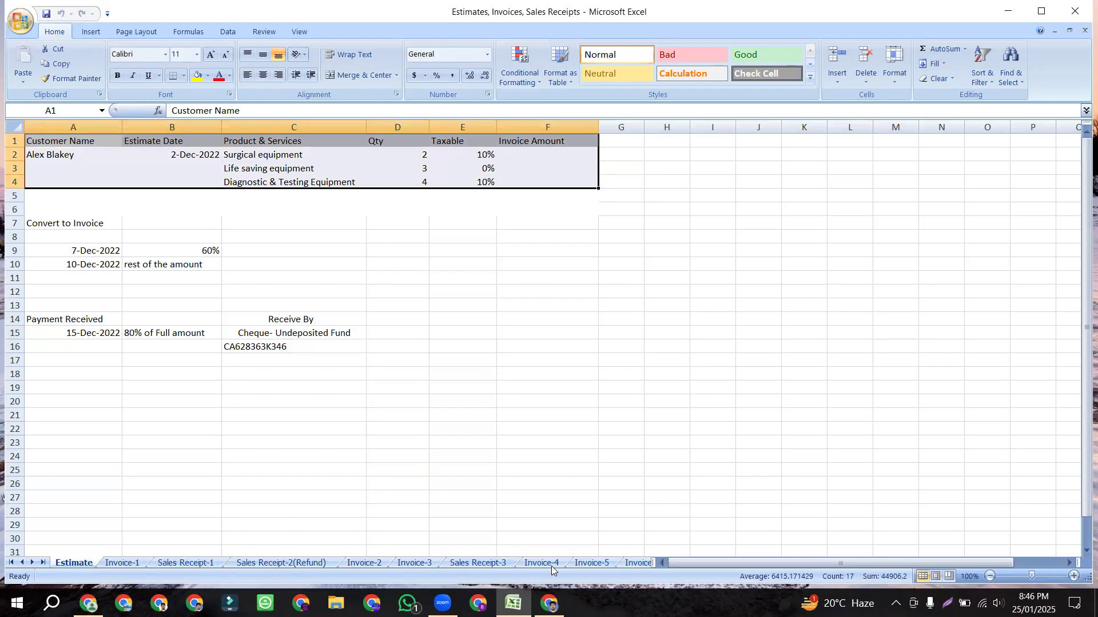
key("alt+Tab")
Step: In QuickBooks, review the + New menu's Customers, Suppliers, Team and Other groups, then choose Estimate
left_click(449, 5)
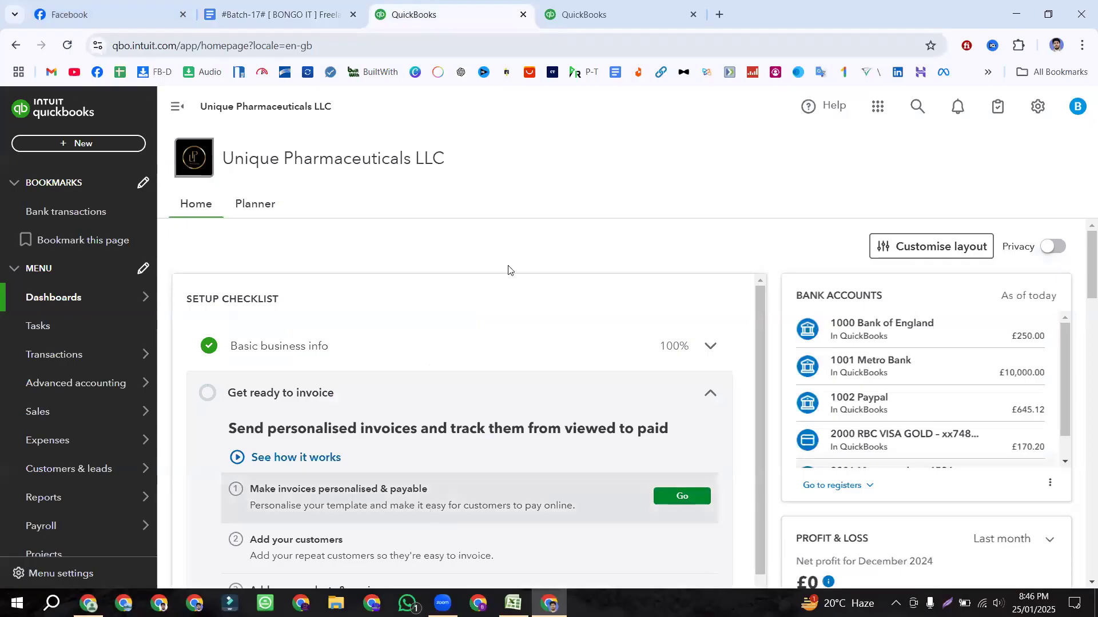
left_click(76, 143)
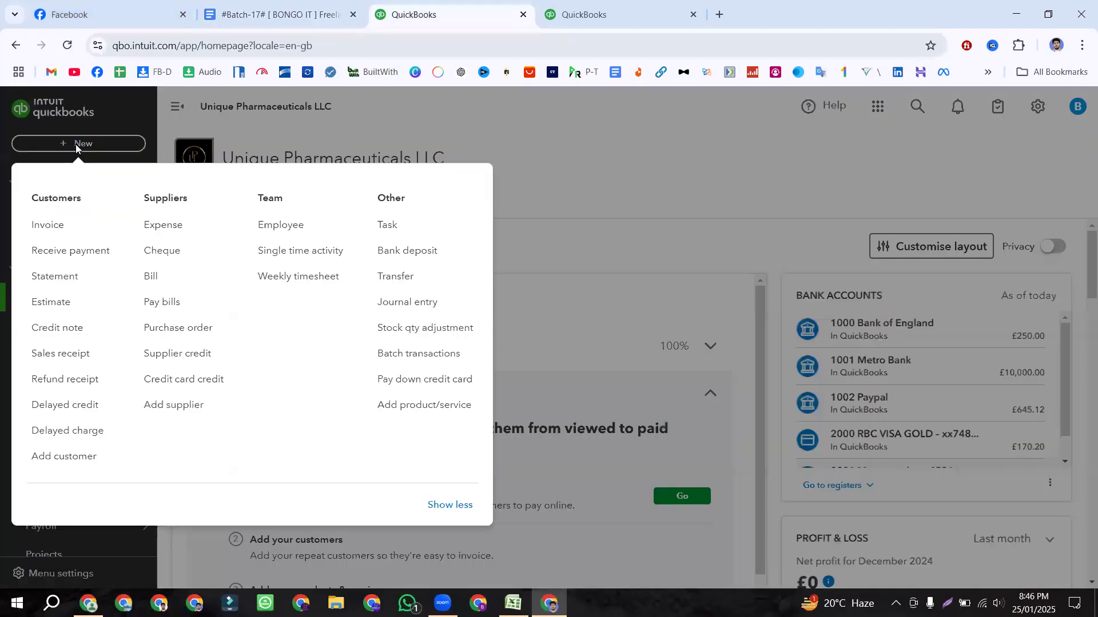
left_click_drag(89, 203, 21, 201)
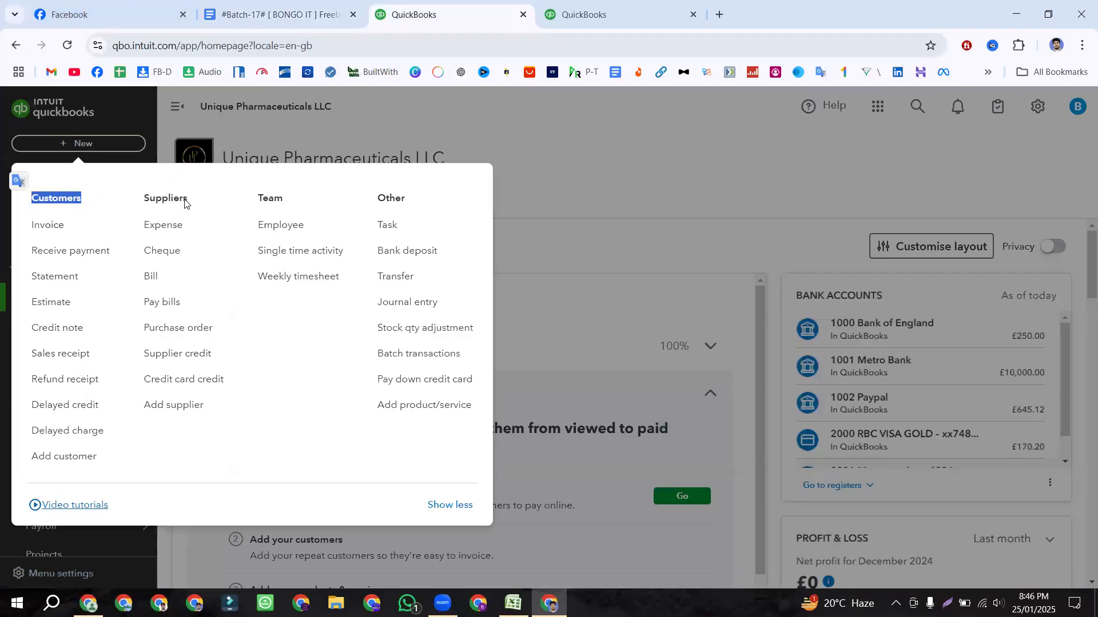
left_click_drag(189, 204, 139, 203)
left_click_drag(291, 204, 255, 204)
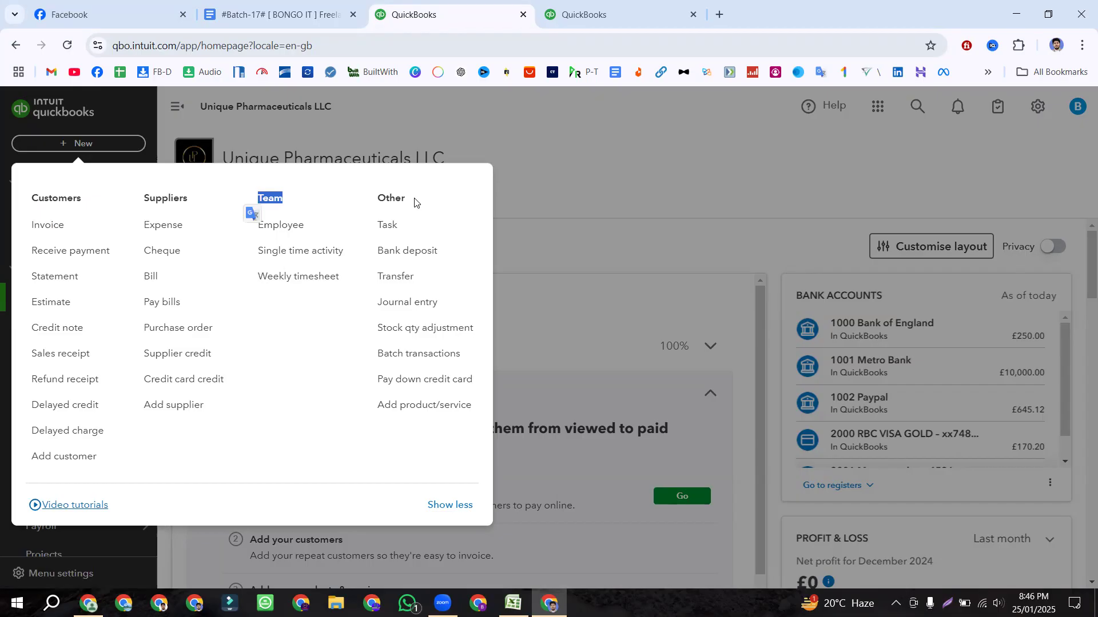
left_click_drag(417, 204, 373, 207)
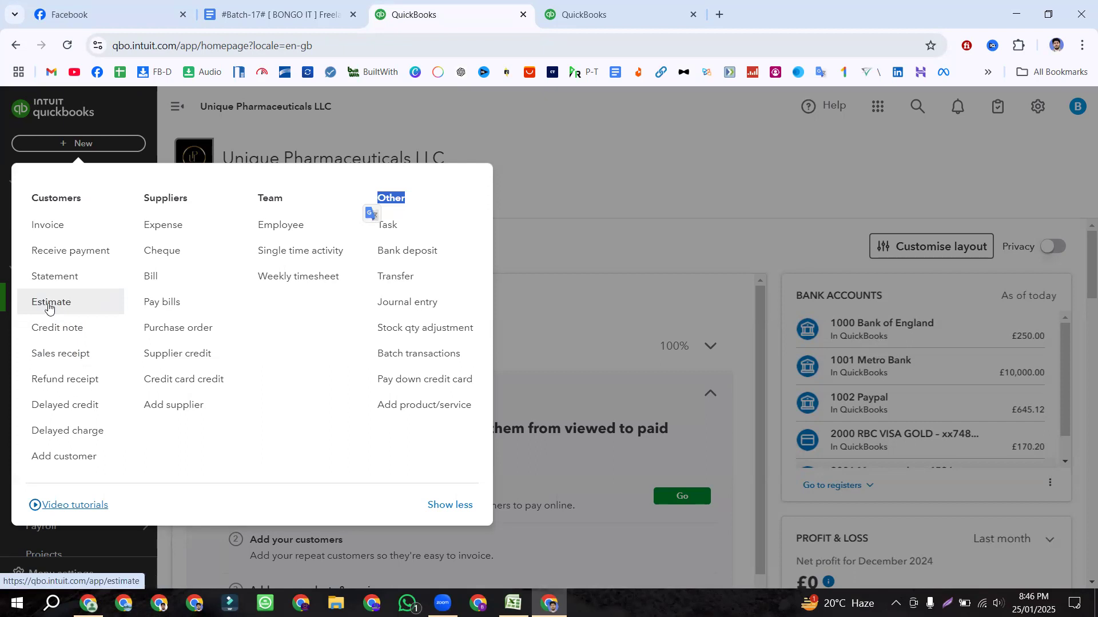
left_click(68, 306)
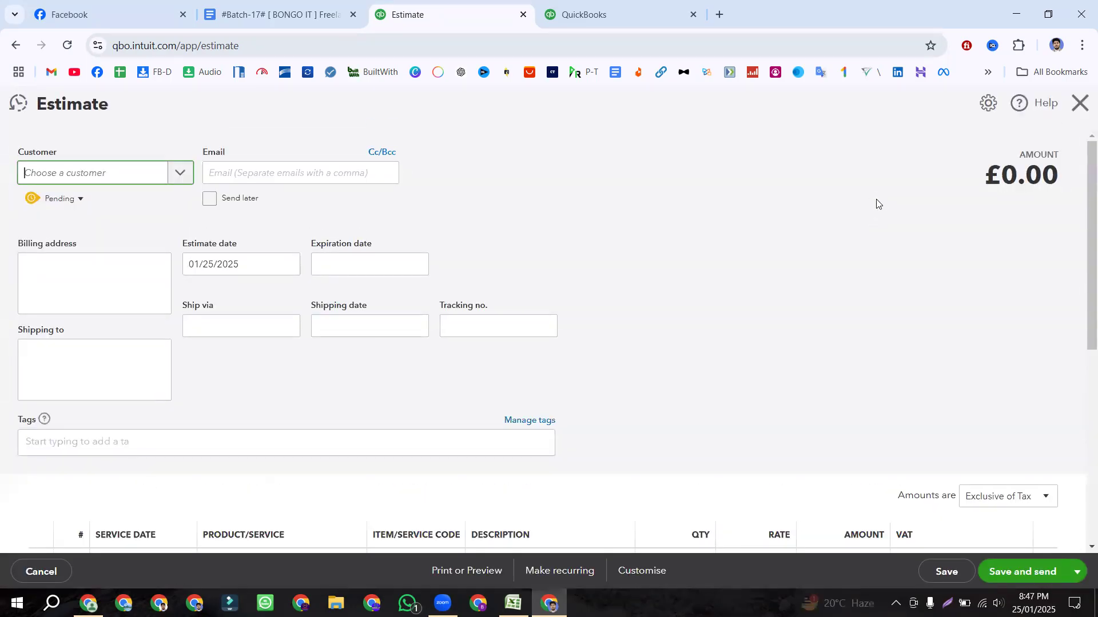
left_click_drag(122, 111, 32, 113)
left_click(182, 140)
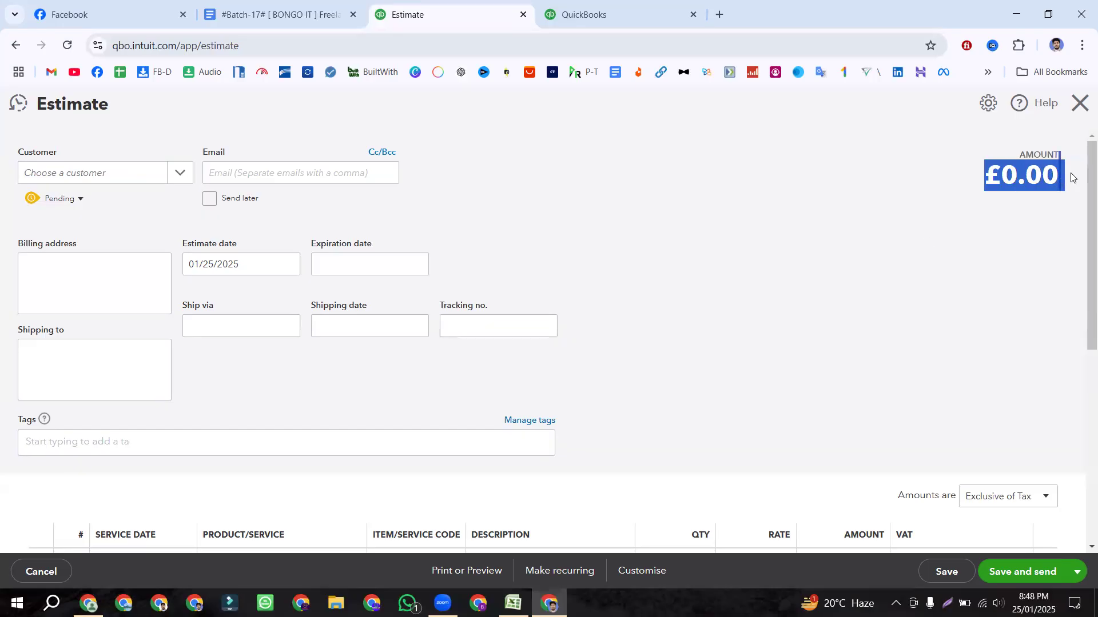
scroll(735, 206, "down", 4)
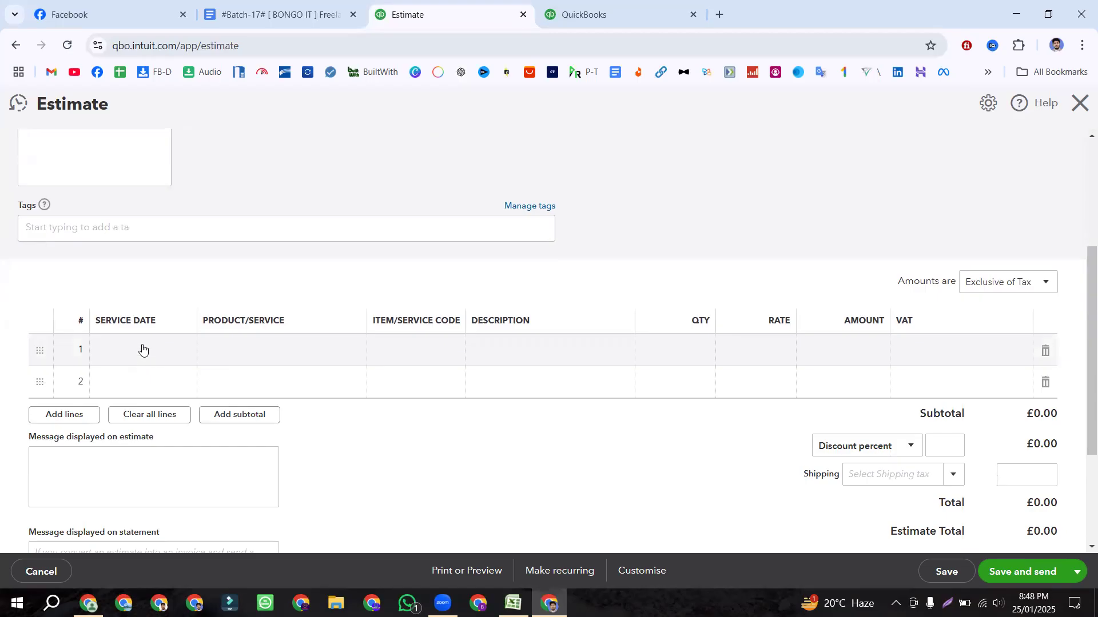
scroll(144, 349, "up", 3)
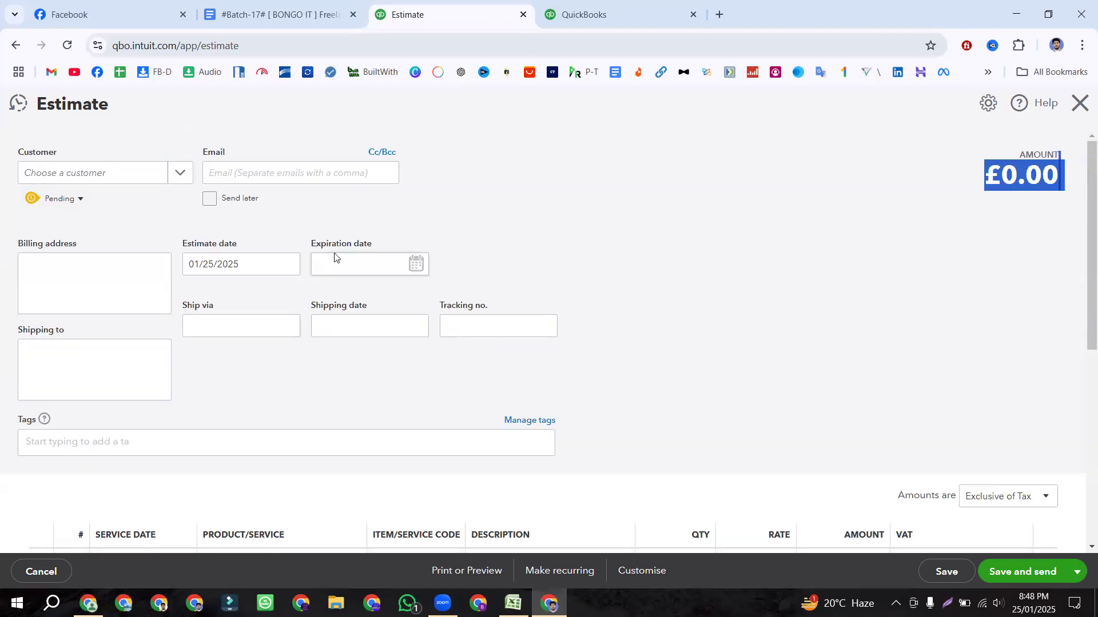
scroll(153, 328, "down", 4)
scroll(150, 327, "down", 1)
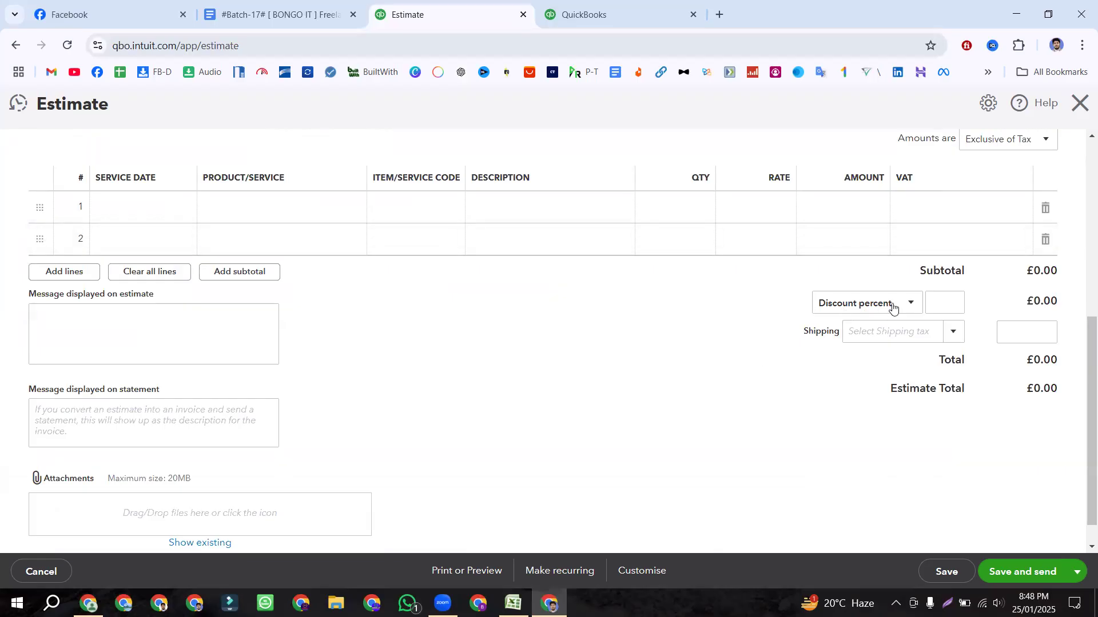
left_click(893, 307)
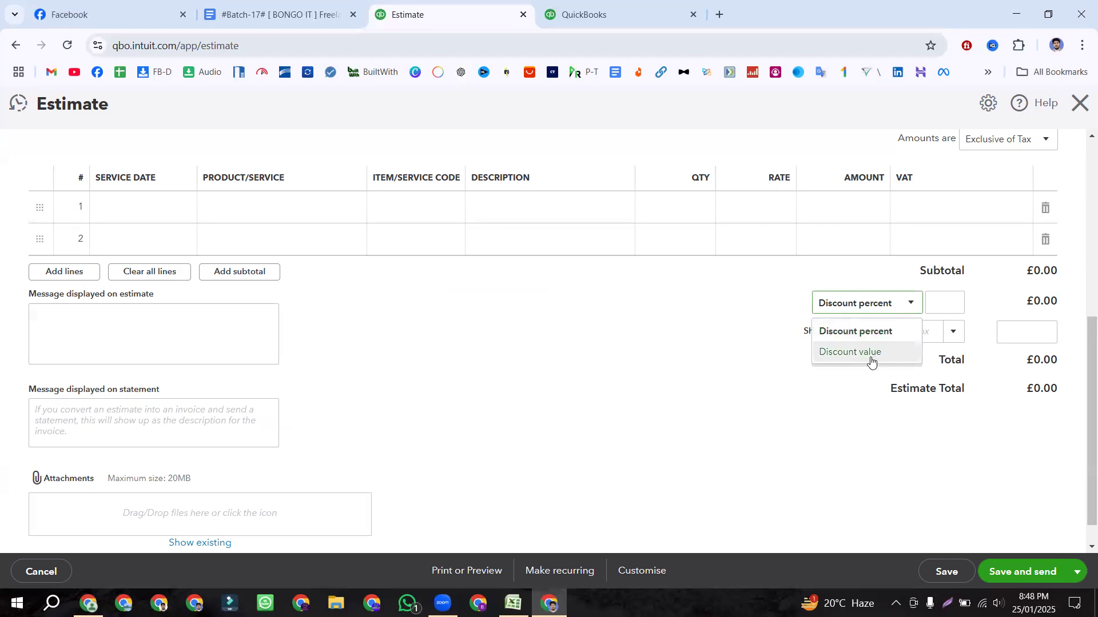
left_click(759, 344)
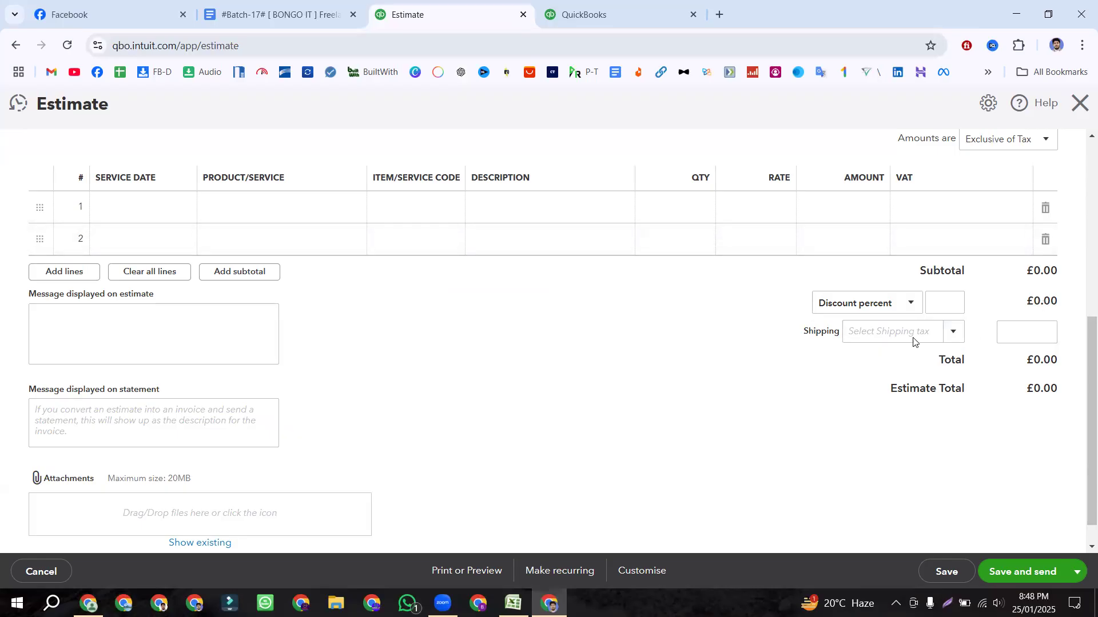
left_click_drag(887, 389, 1058, 372)
left_click(591, 404)
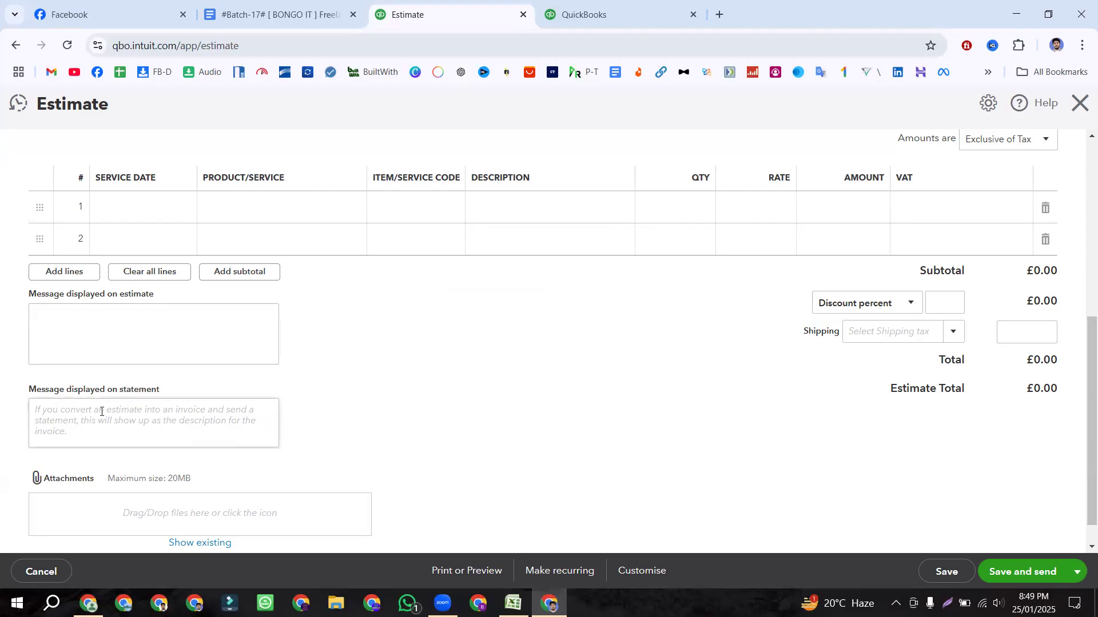
scroll(141, 417, "down", 1)
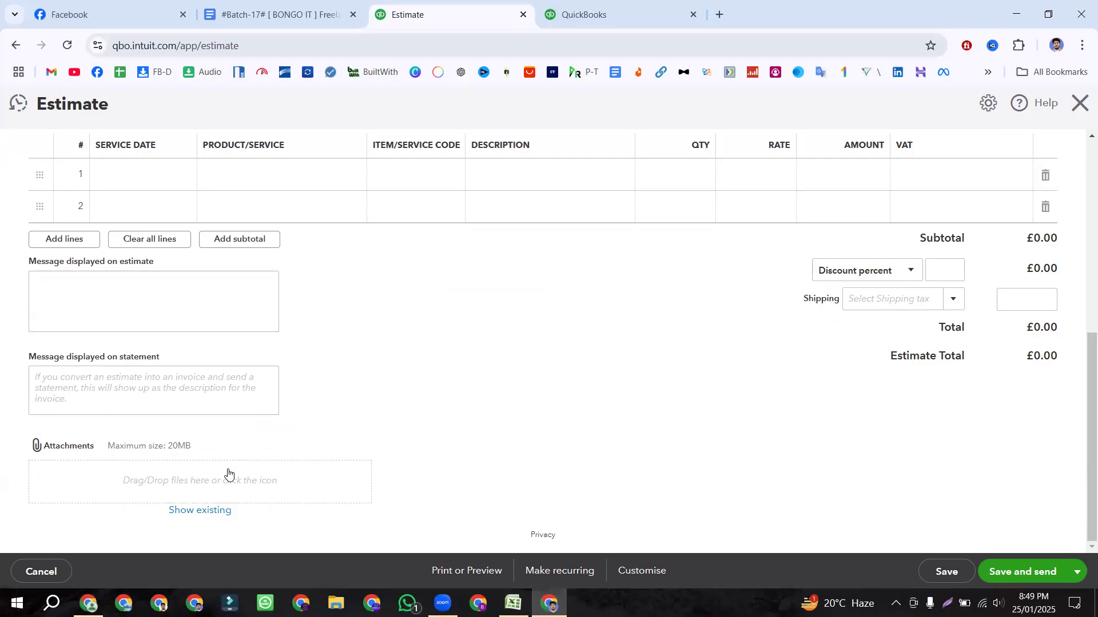
double_click(203, 447)
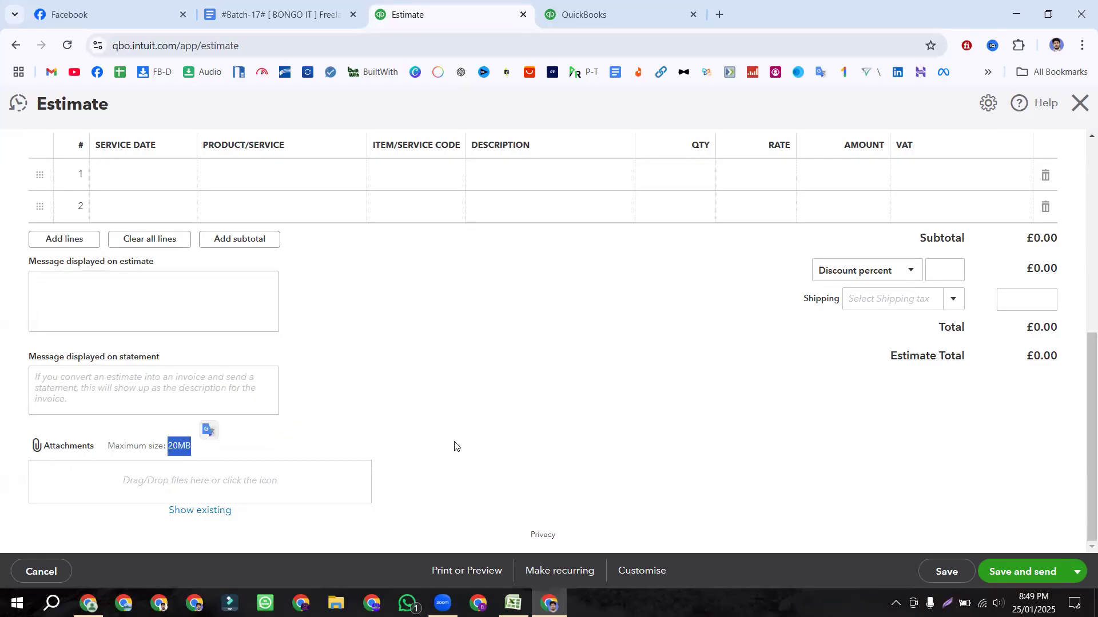
scroll(455, 446, "up", 7)
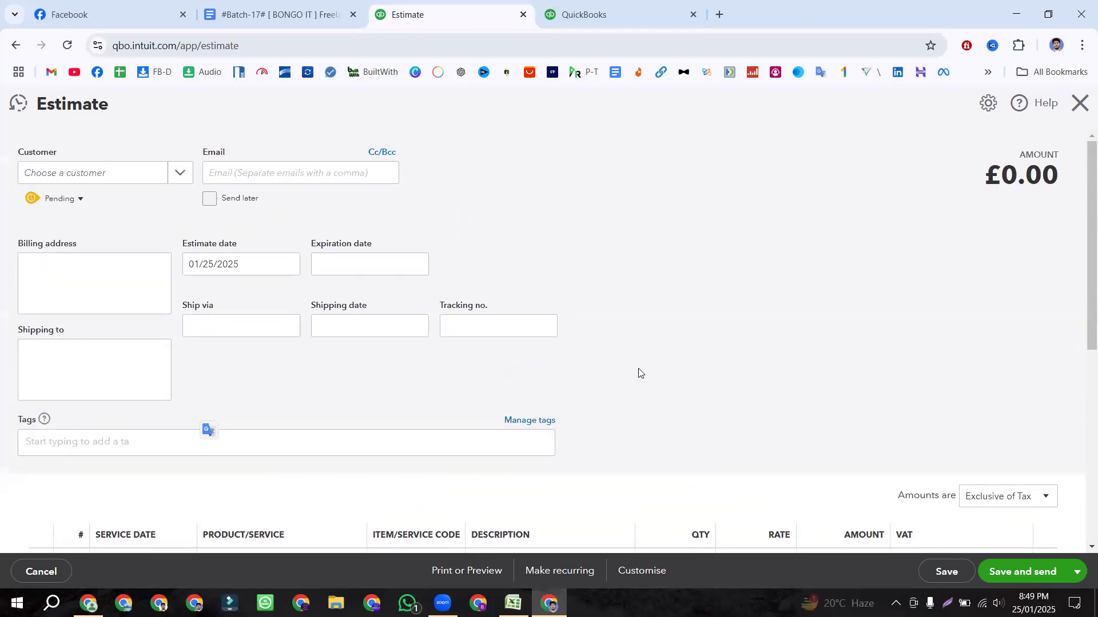
Step: Open the Pending status popover and expand its list of Pending, Accepted, Closed and Rejected
left_click(81, 202)
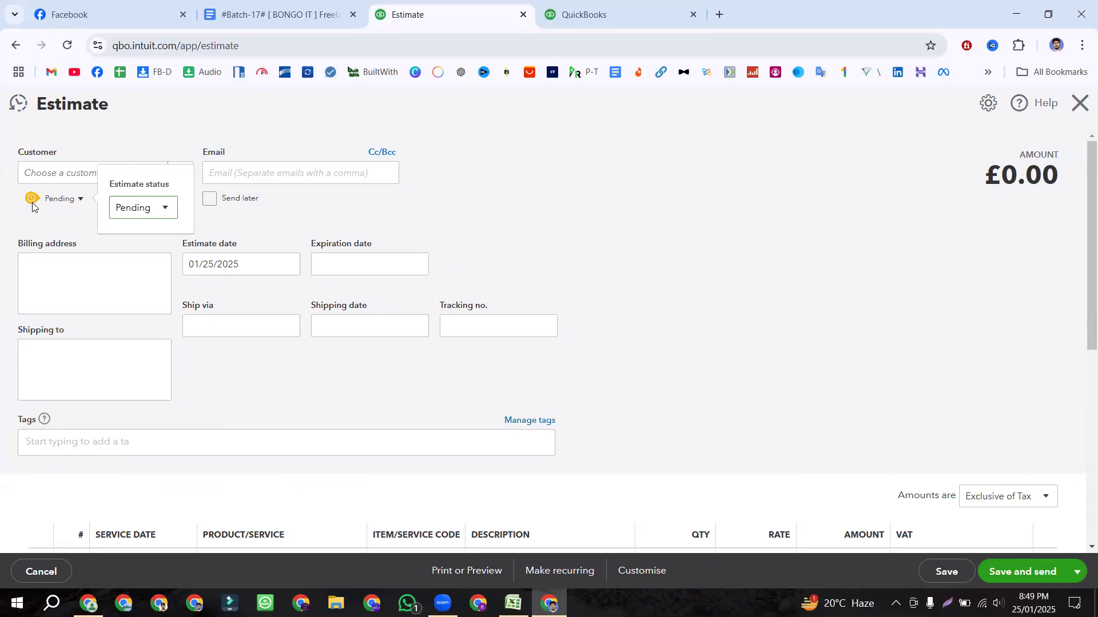
left_click(72, 229)
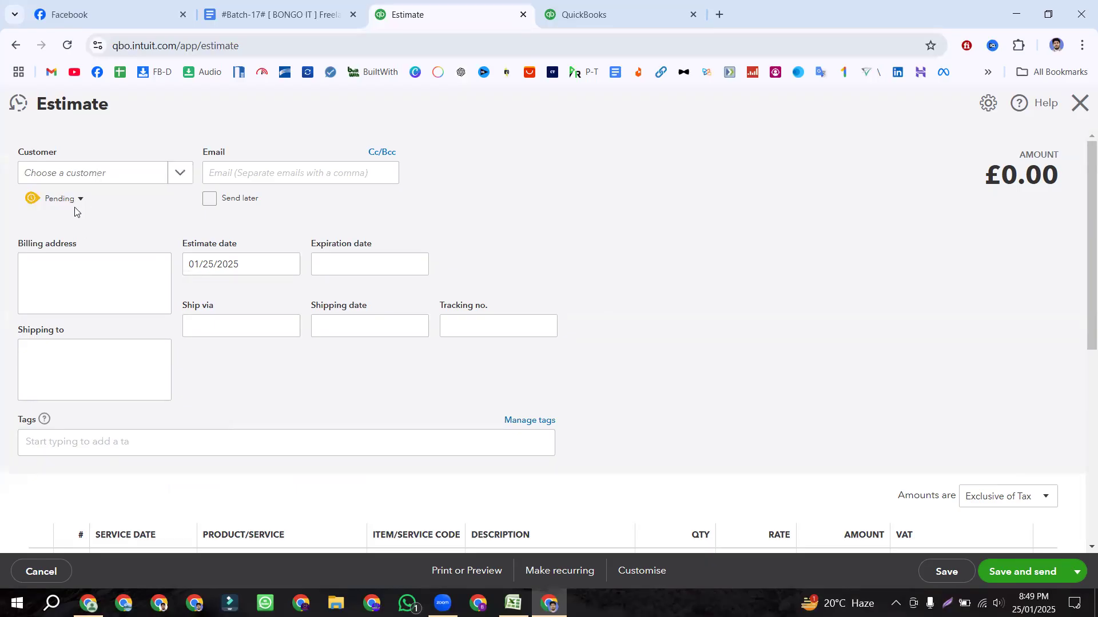
left_click(76, 204)
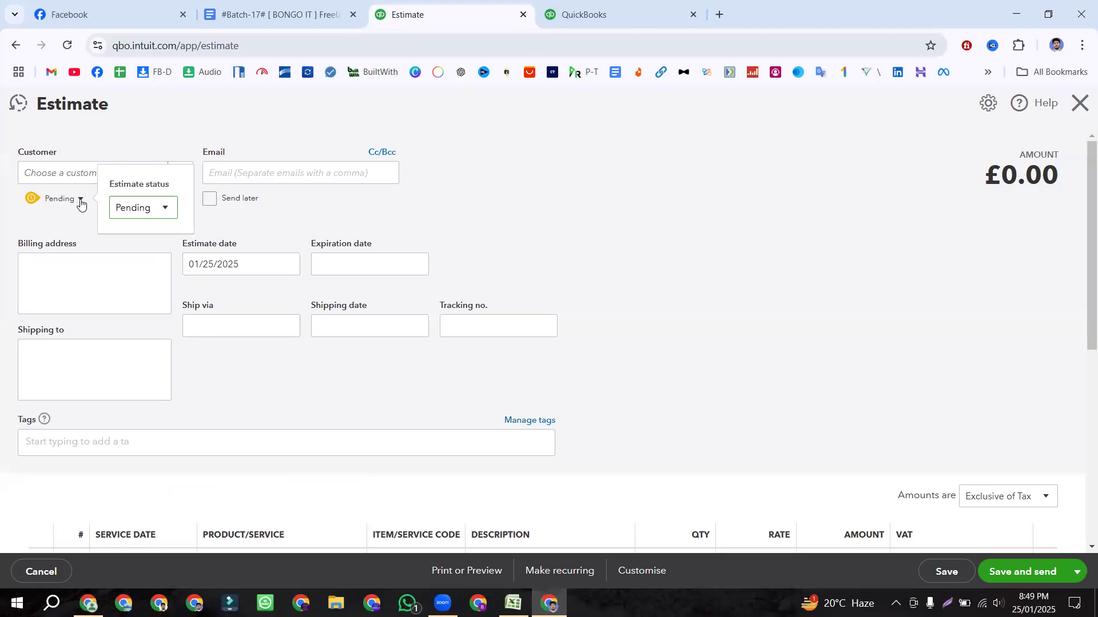
left_click(76, 232)
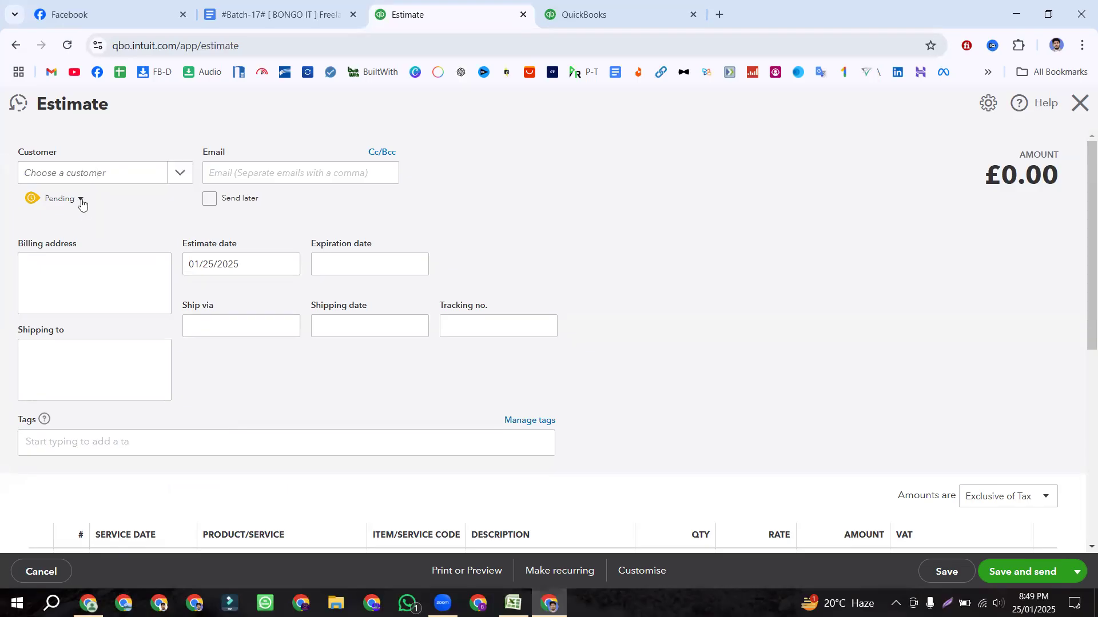
left_click(80, 202)
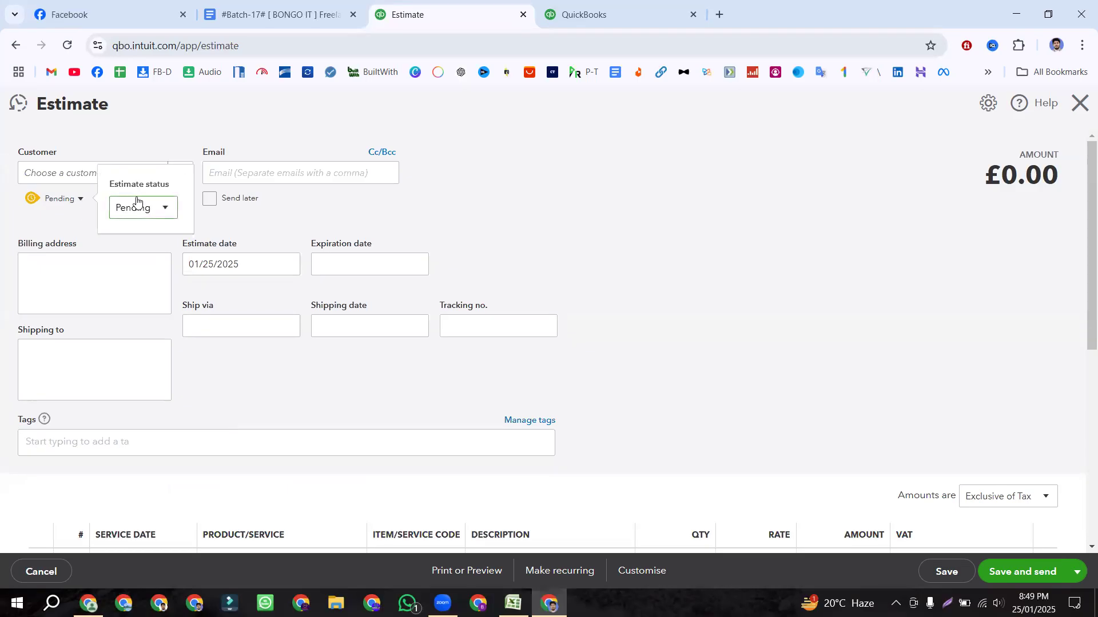
left_click(166, 211)
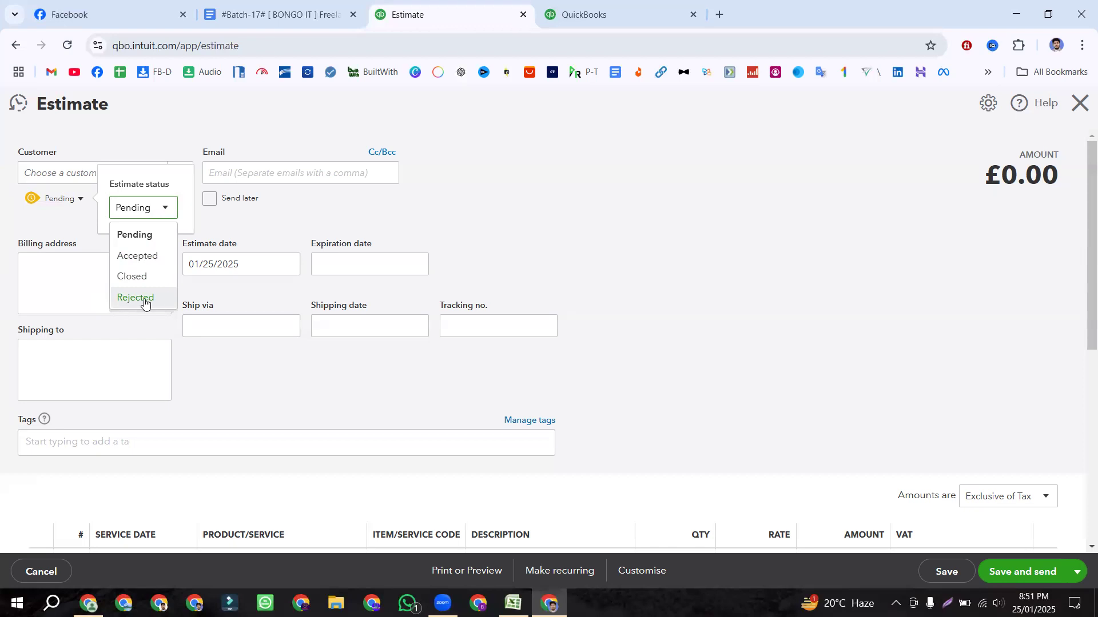
Step: Leave the status as Pending and toggle Send later on and back off
left_click(240, 222)
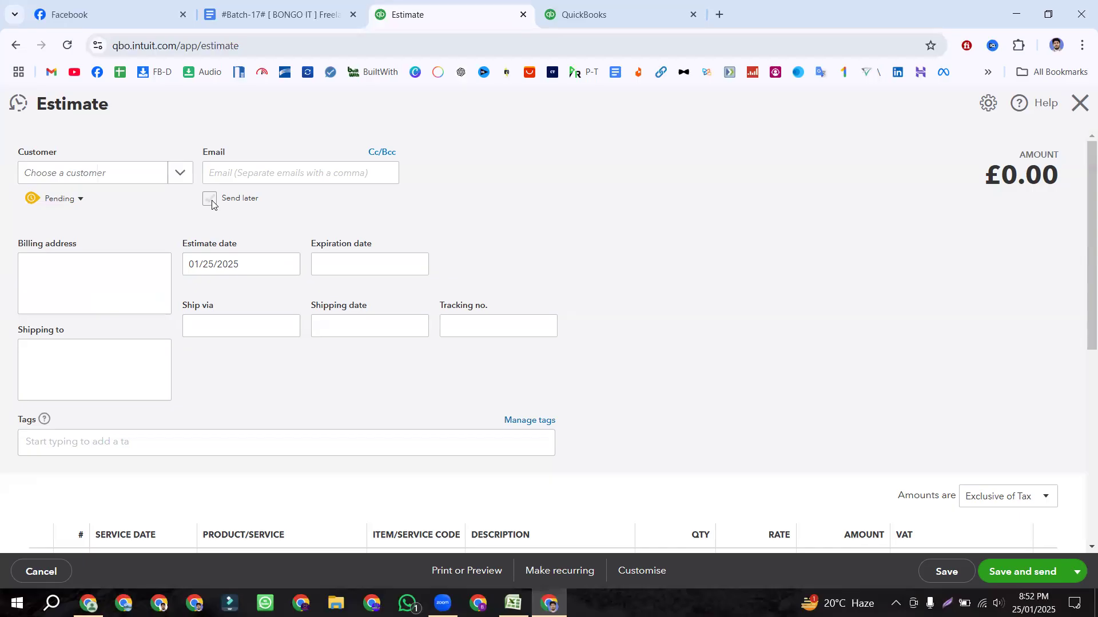
left_click(210, 200)
left_click(210, 201)
scroll(559, 250, "down", 5)
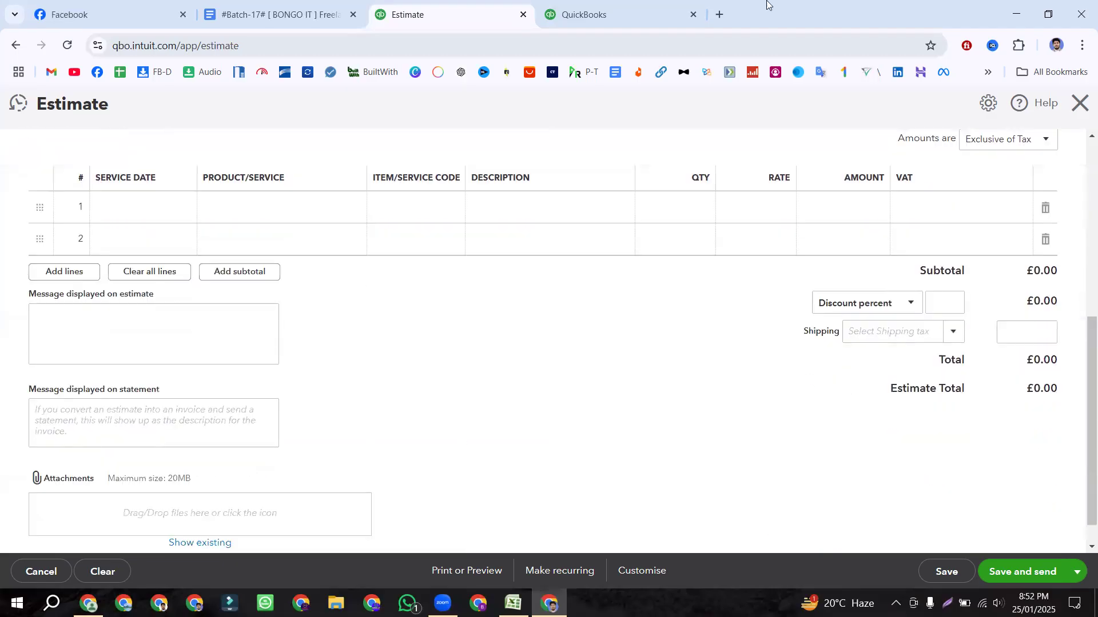
scroll(490, 253, "up", 5)
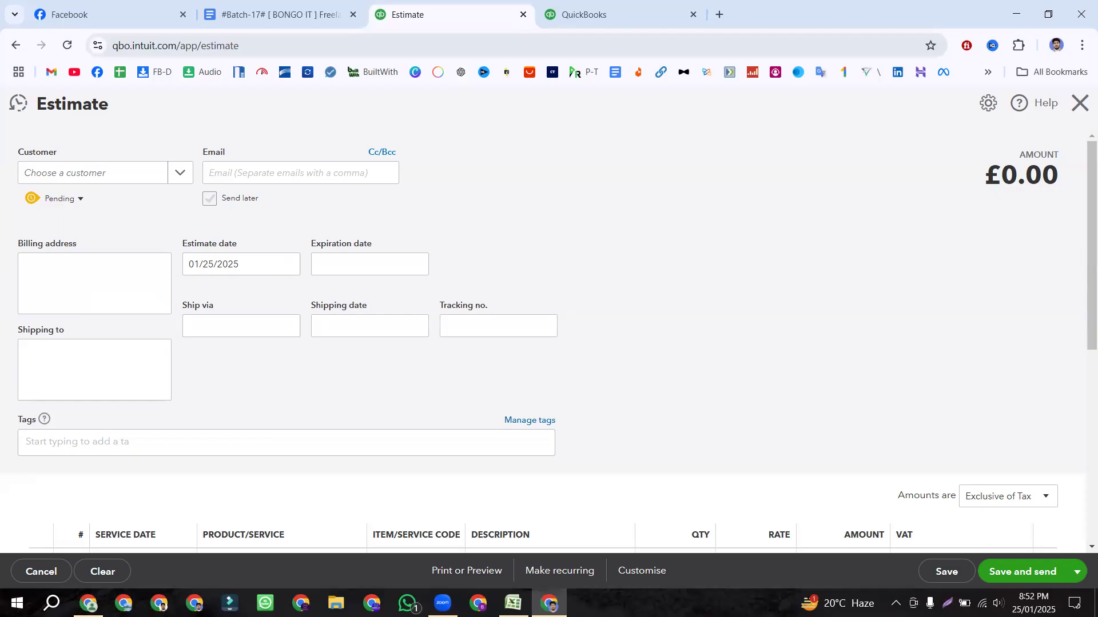
Step: Check the estimate date in Excel cell B2, then return to QuickBooks
key("alt+Tab")
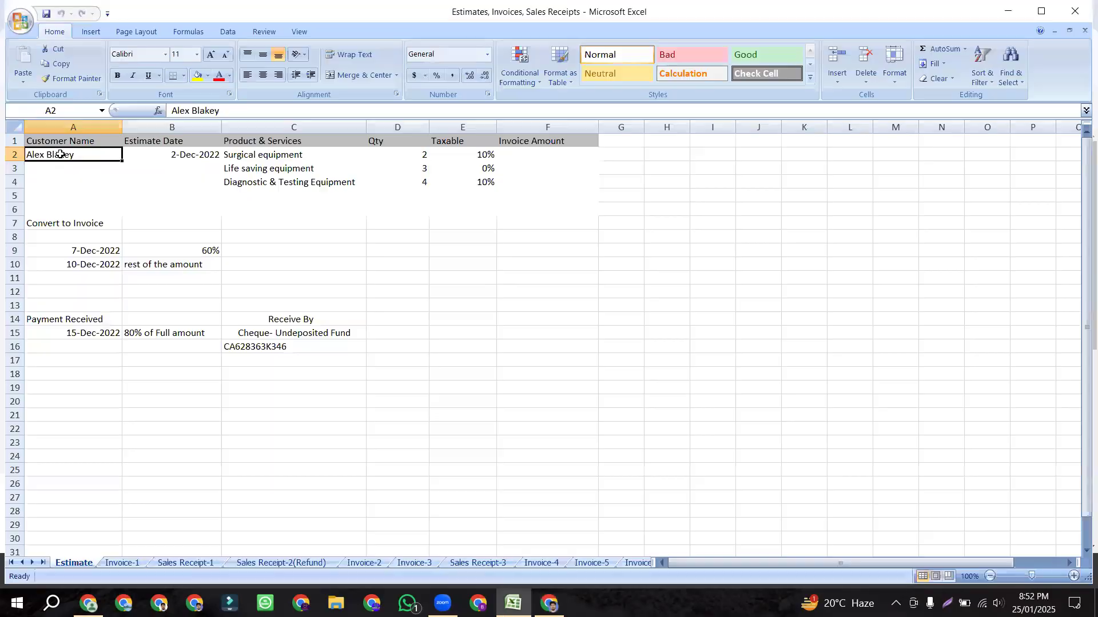
left_click(195, 158)
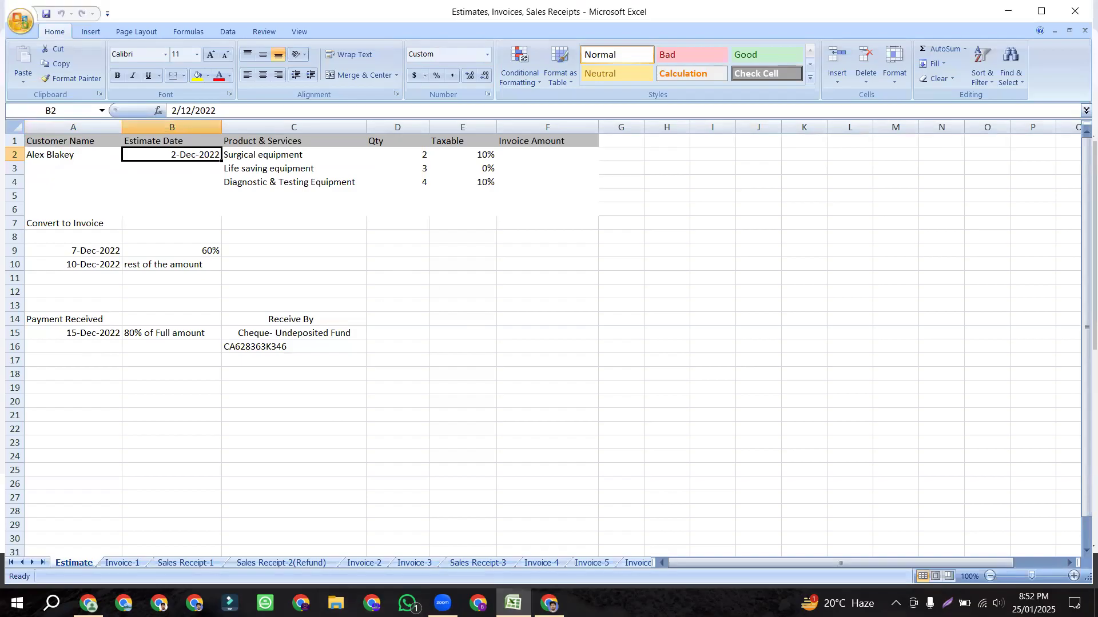
key("alt+Tab")
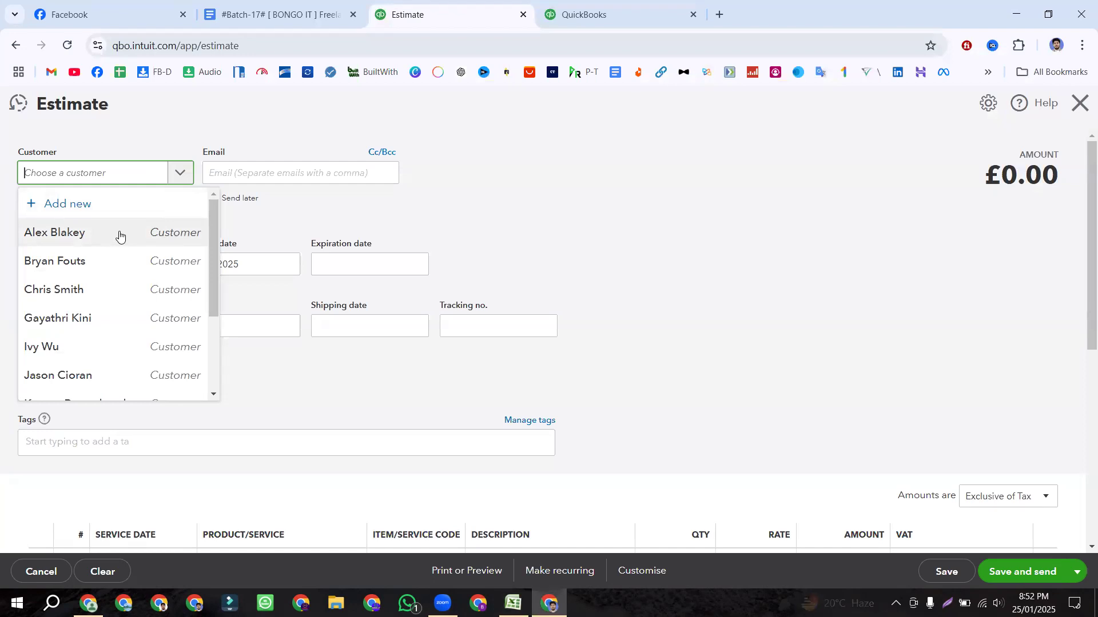
Step: Select the first listed customer for the estimate and check the date in Excel
left_click(54, 238)
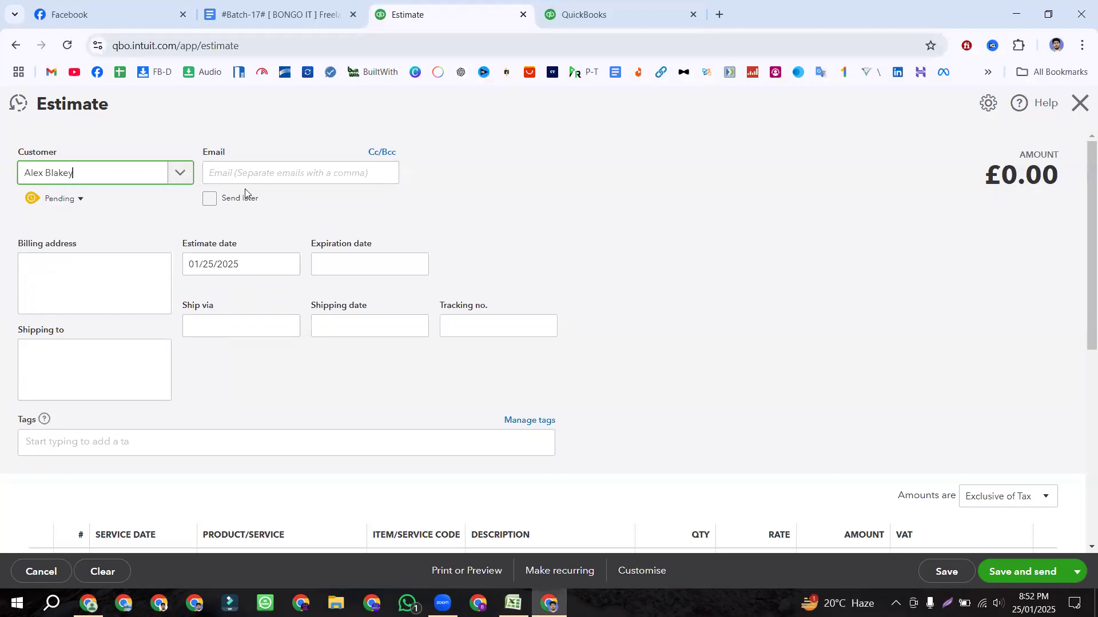
left_click(446, 213)
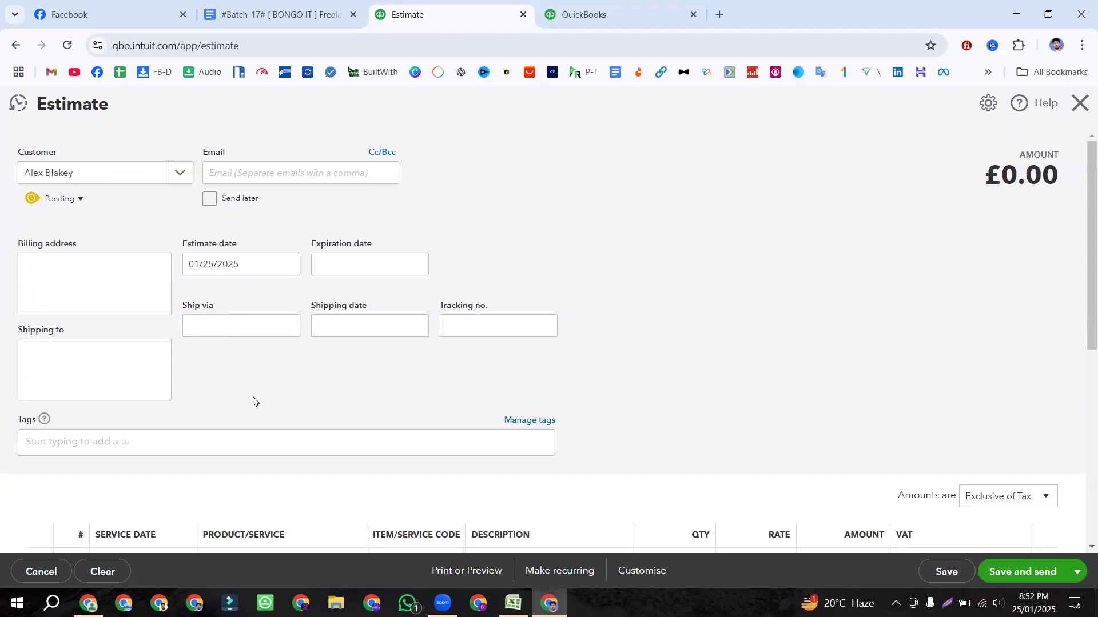
scroll(567, 262, "down", 3)
scroll(556, 295, "up", 3)
left_click(285, 264)
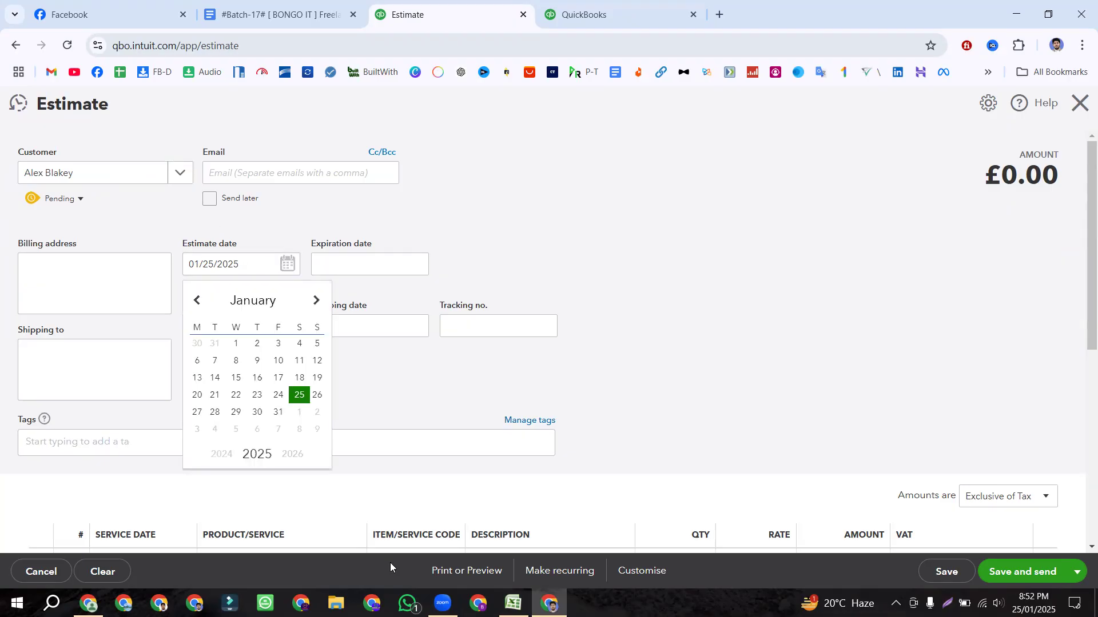
key("alt+Tab")
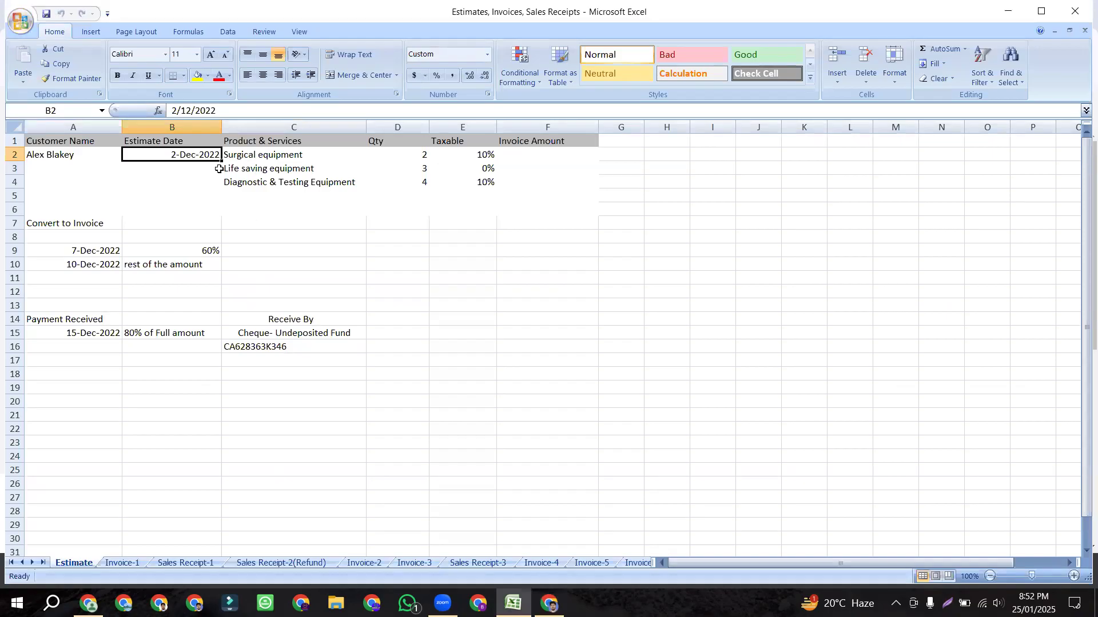
left_click(549, 603)
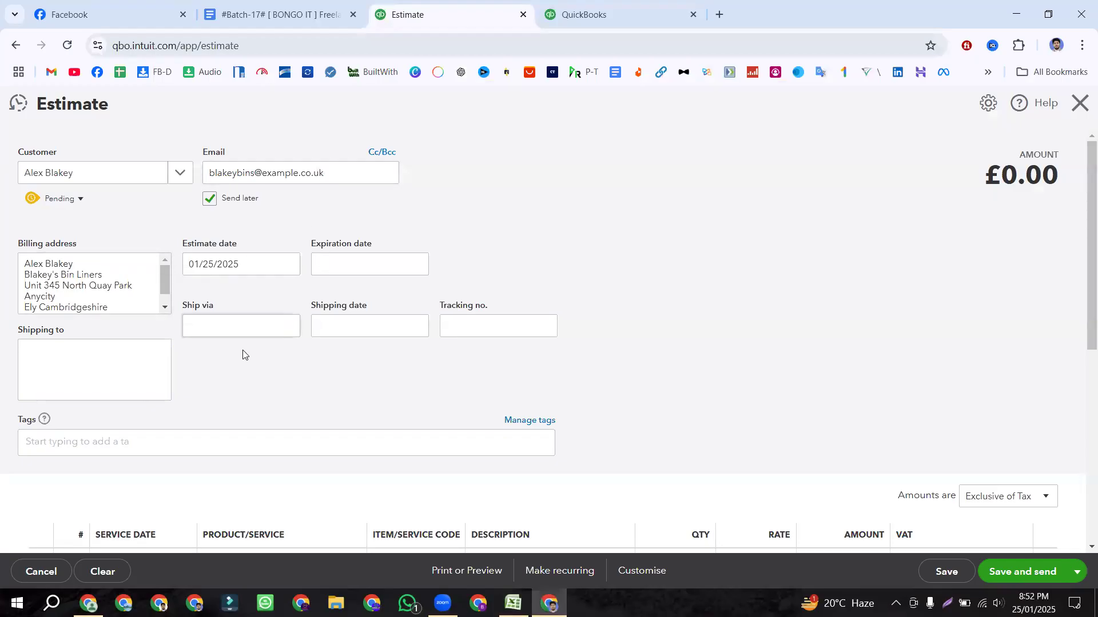
Step: Set the estimate date to 12/02/2022 using the calendar
left_click(291, 267)
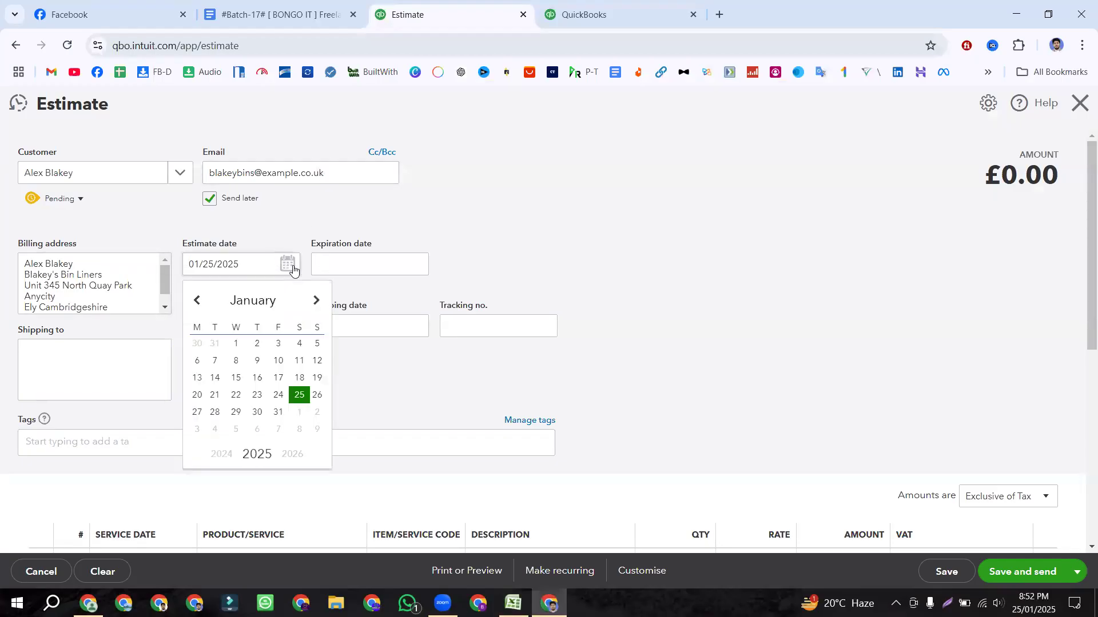
left_click(223, 456)
left_click(222, 456)
left_click(222, 456)
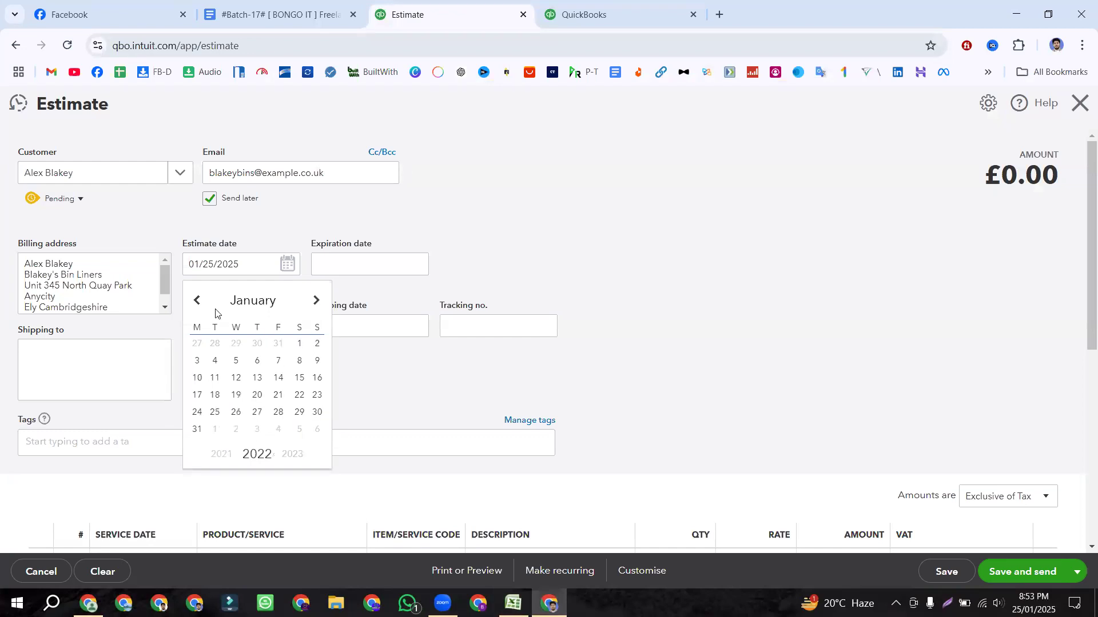
left_click(293, 455)
left_click(197, 301)
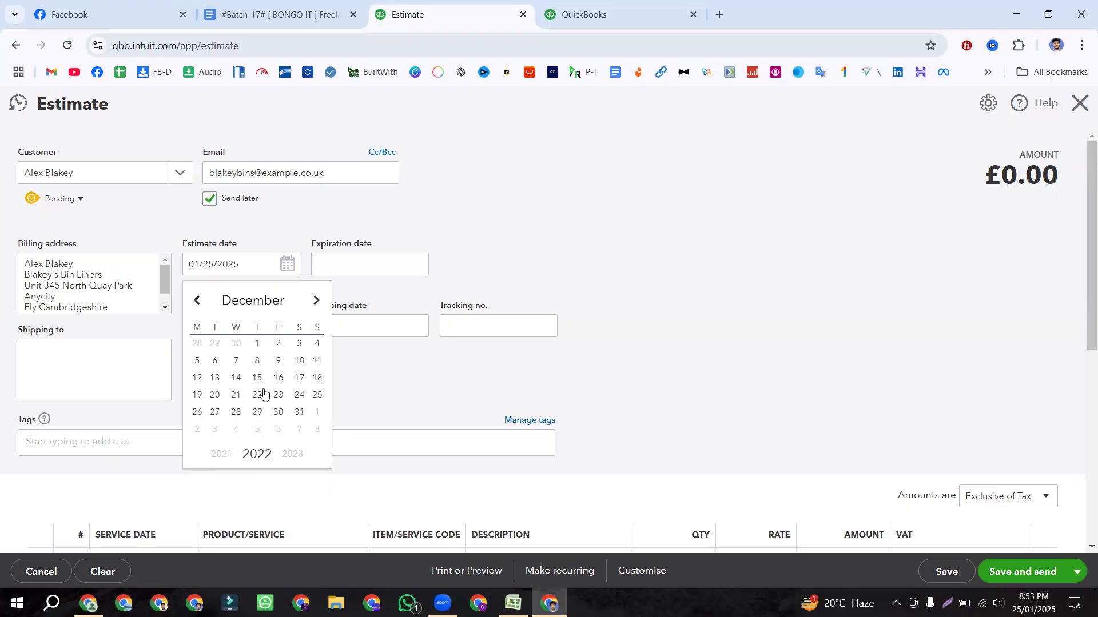
left_click(282, 348)
left_click(495, 283)
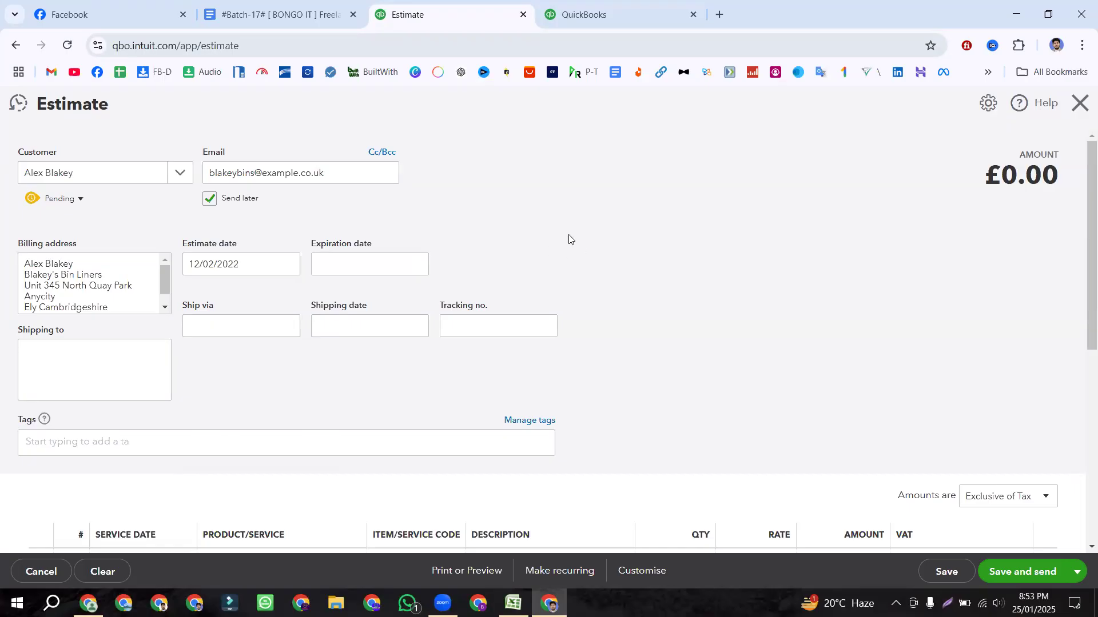
Step: Leave the estimate's expiration date empty and move on to the Ship via field
scroll(568, 239, "down", 1)
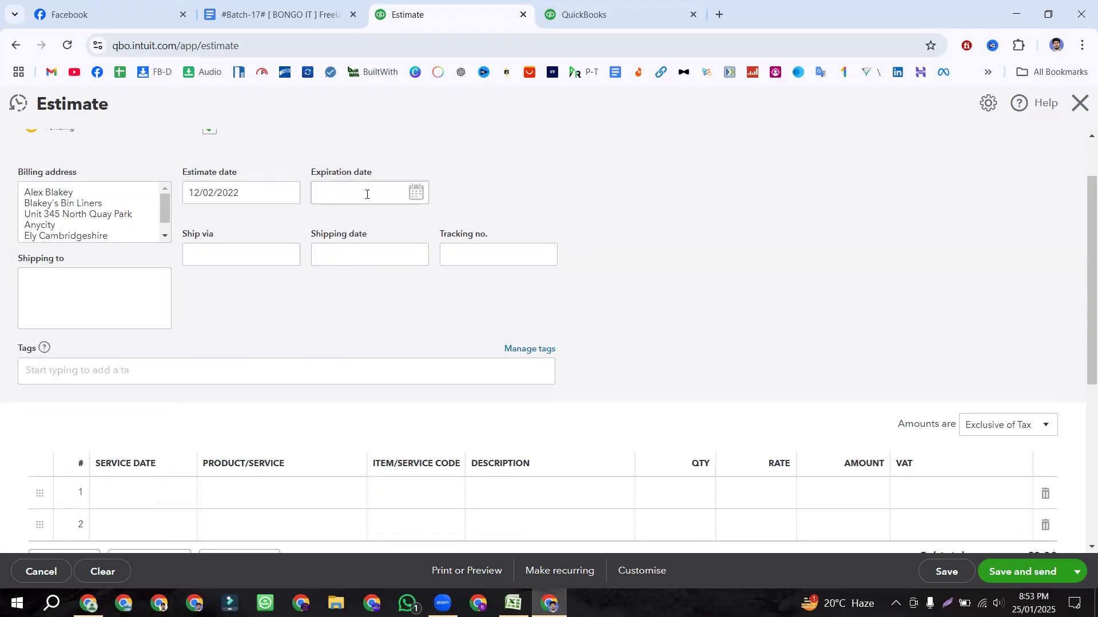
left_click(415, 192)
left_click(605, 223)
scroll(628, 211, "down", 3)
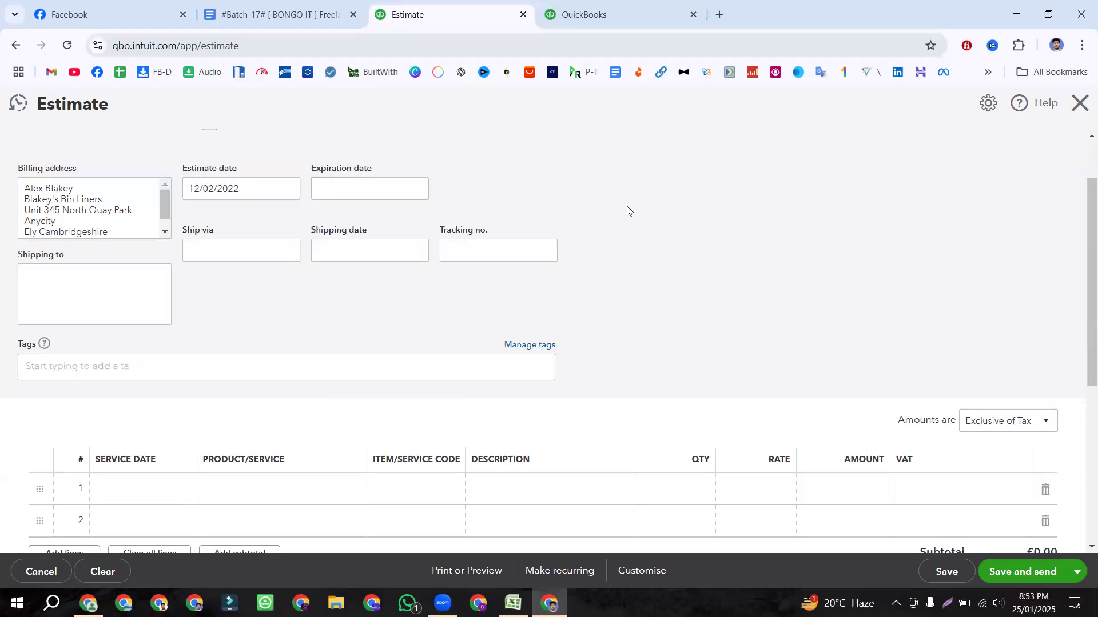
scroll(627, 211, "up", 4)
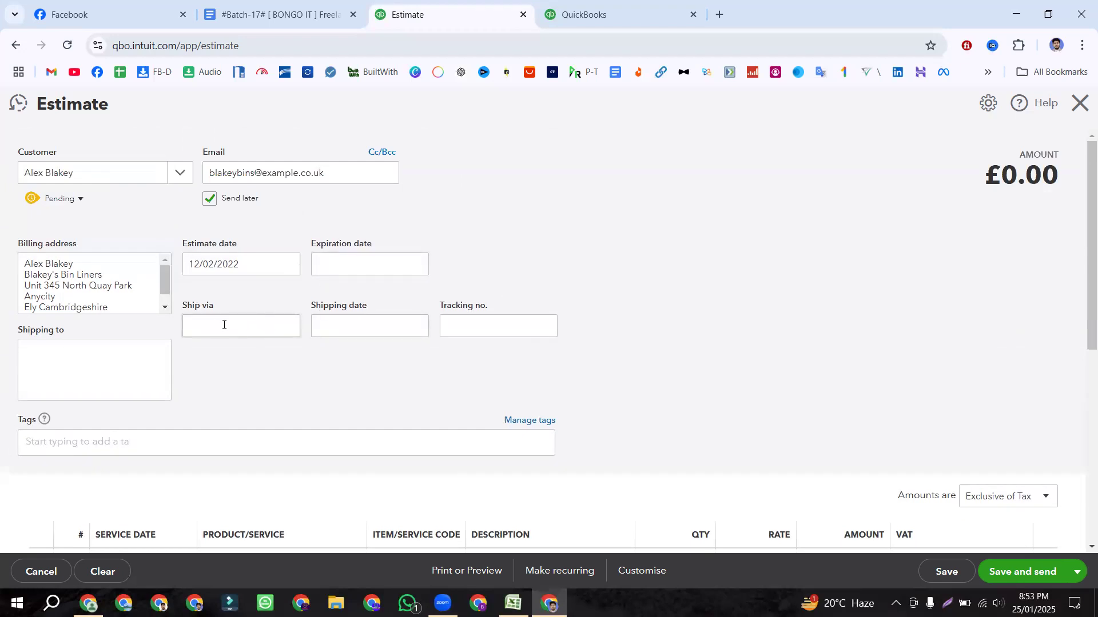
left_click(267, 326)
Step: Copy the product name Surgical equipment from cell C2 of the Excel workbook
scroll(595, 283, "down", 6)
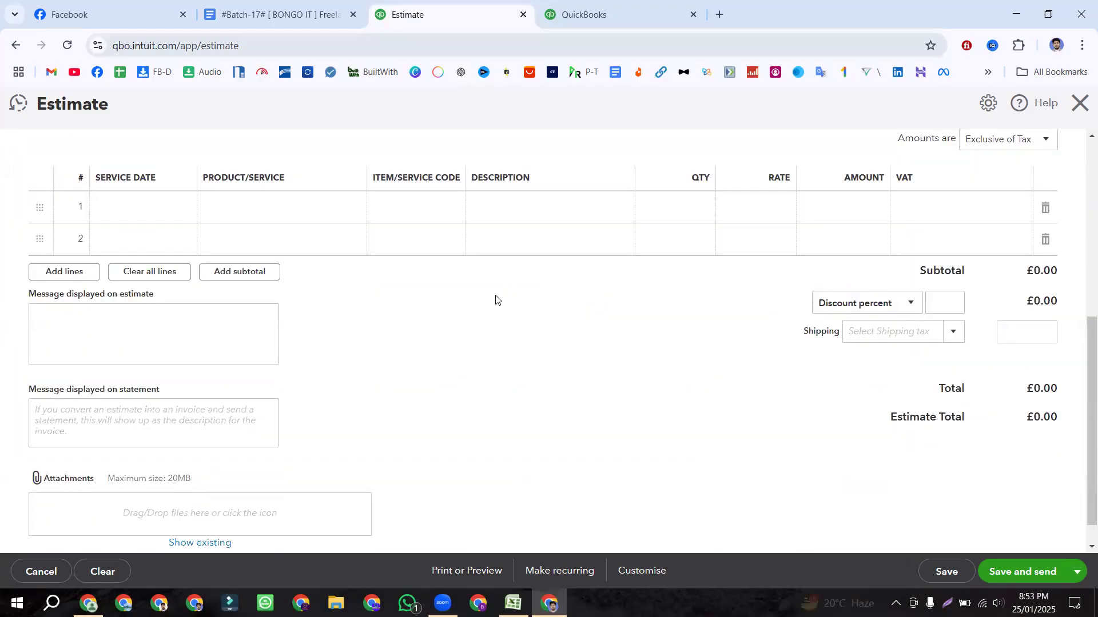
scroll(400, 303, "up", 1)
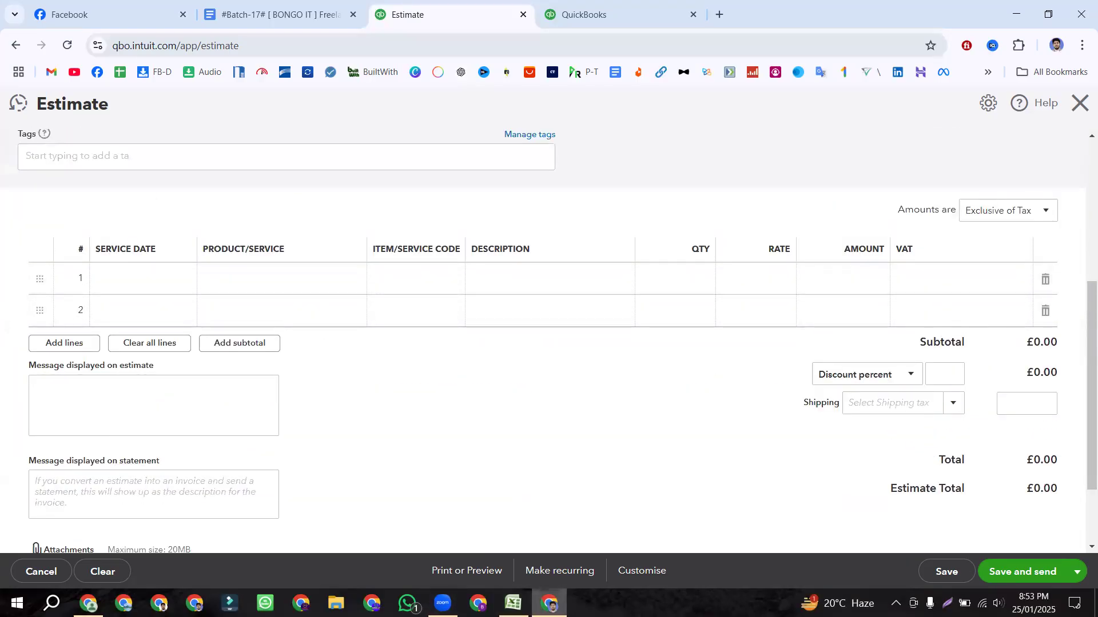
left_click(513, 604)
key("ctrl+c")
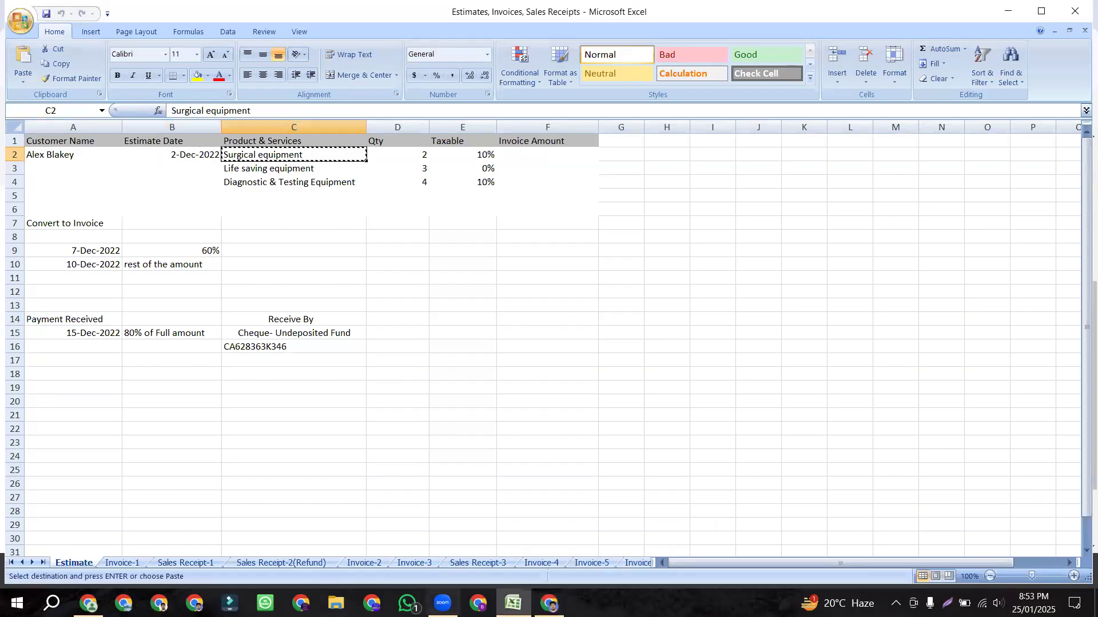
Step: Put the Surgical equipment stock item on estimate line 1 at rate 1,000
left_click(549, 603)
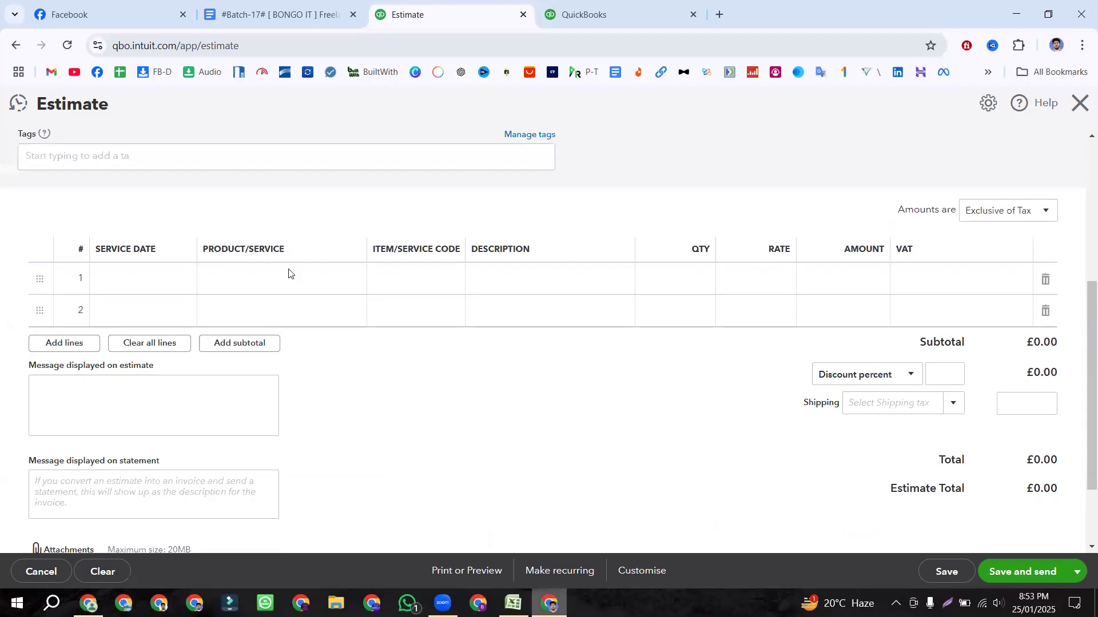
left_click(264, 279)
key("ctrl+v")
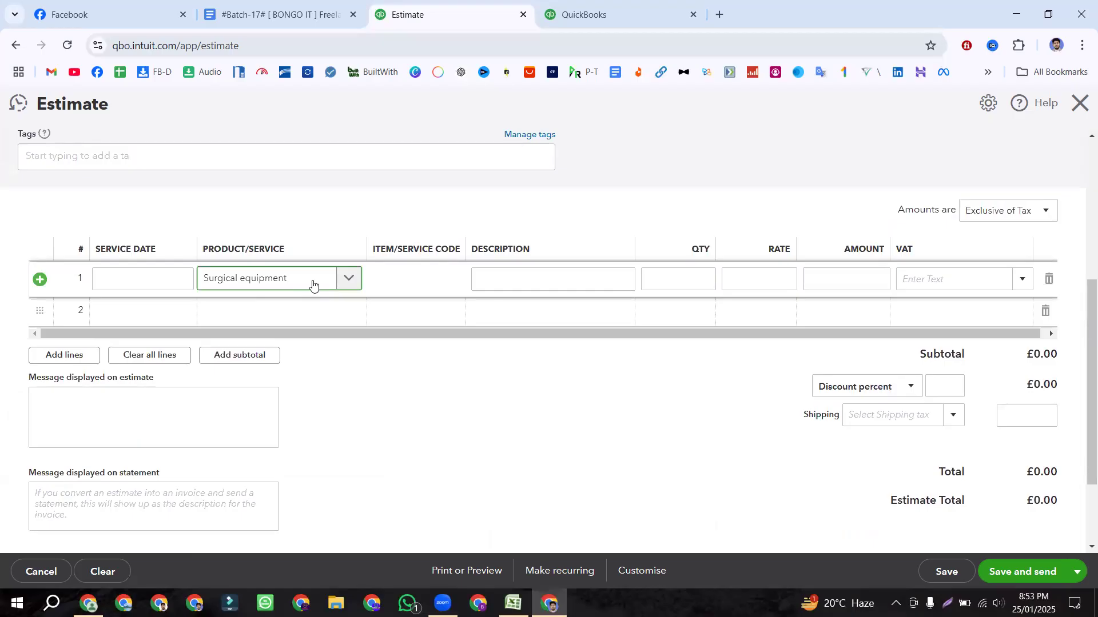
scroll(312, 286, "up", 3)
scroll(311, 286, "down", 4)
left_click(344, 212)
left_click(243, 289)
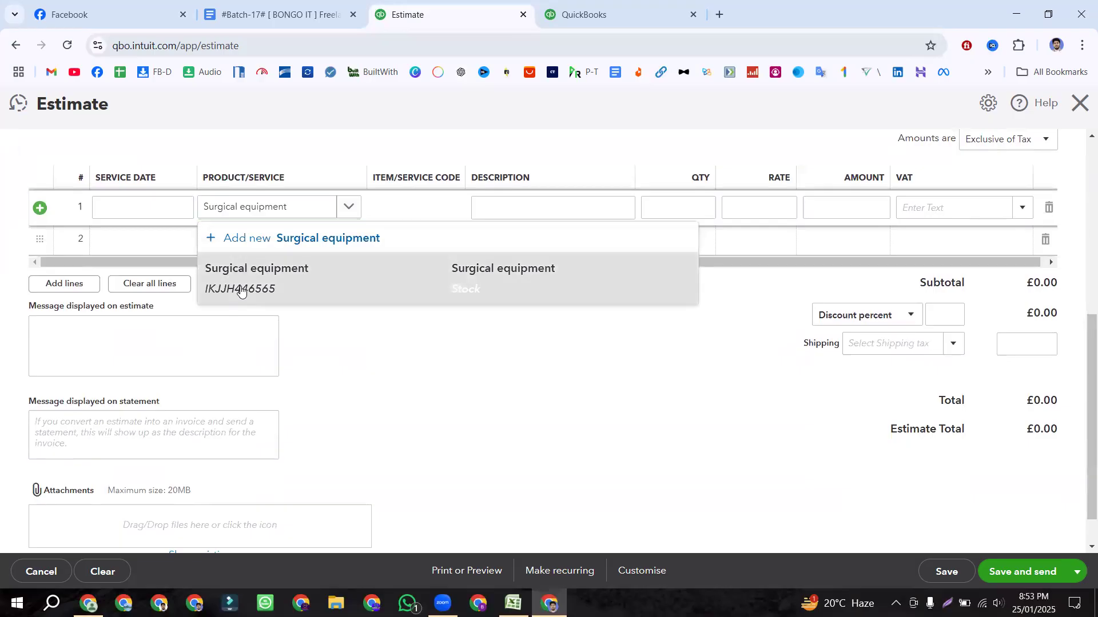
left_click(346, 206)
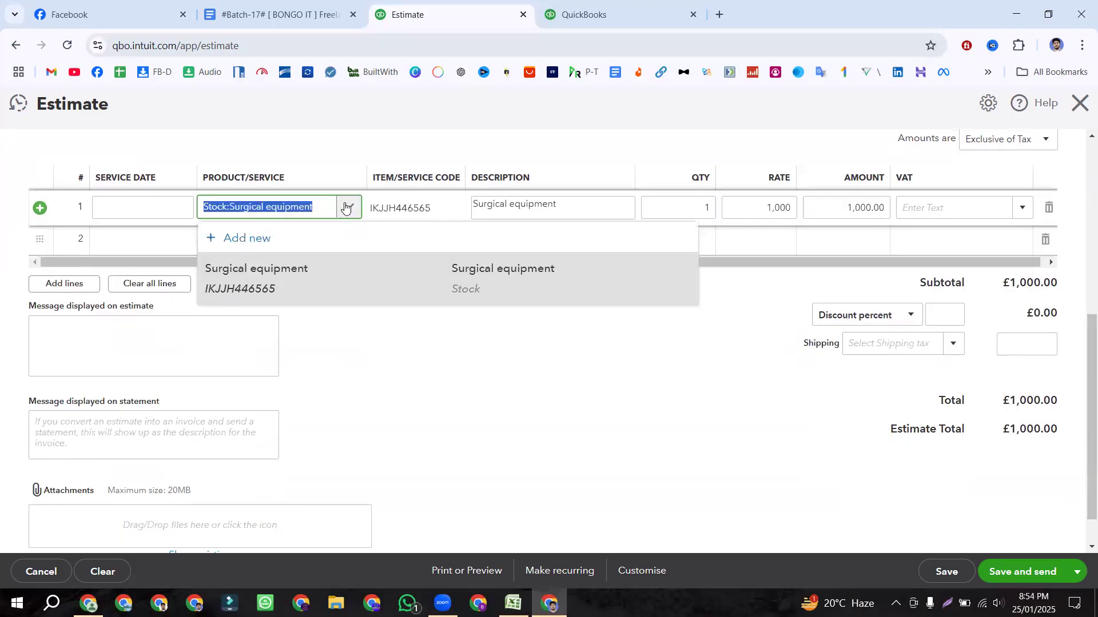
left_click(279, 278)
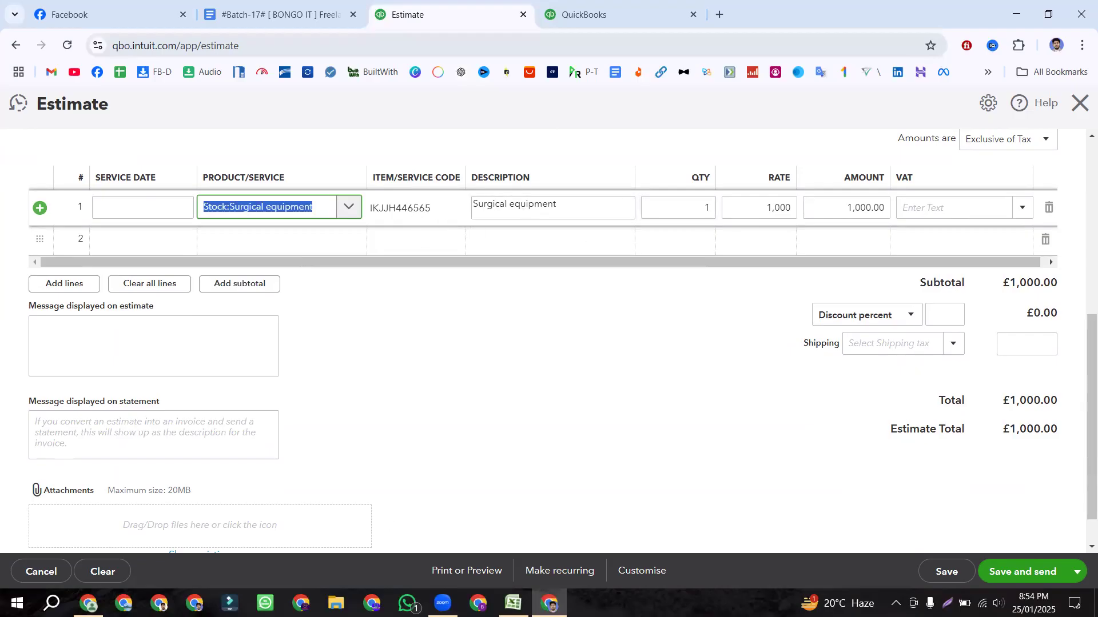
Step: Check Surgical equipment's taxable rate in cell E2 of the Excel sheet
left_click(513, 603)
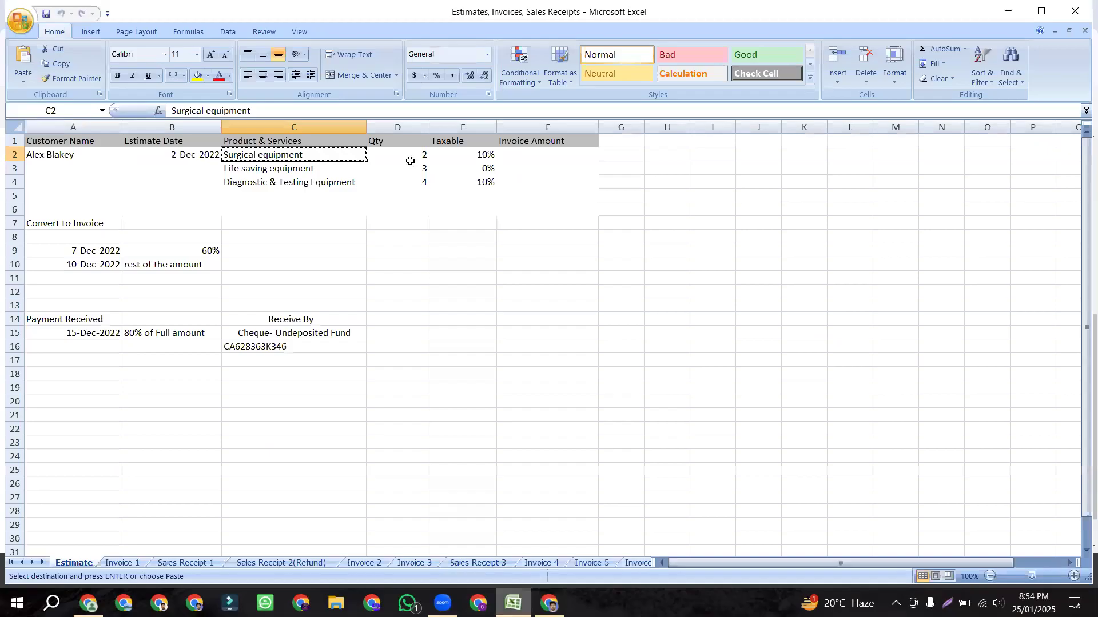
left_click(464, 156)
left_click(549, 603)
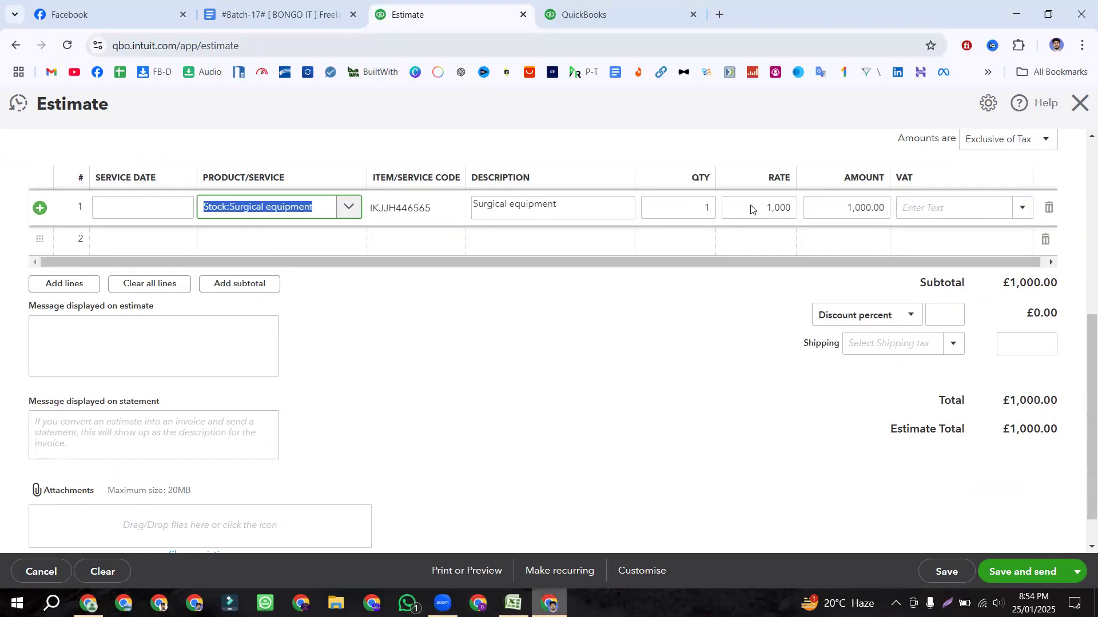
Step: Set line 1's quantity to 2 and VAT to Tax (10%), totalling £2,200.00
left_click(707, 208)
type("2")
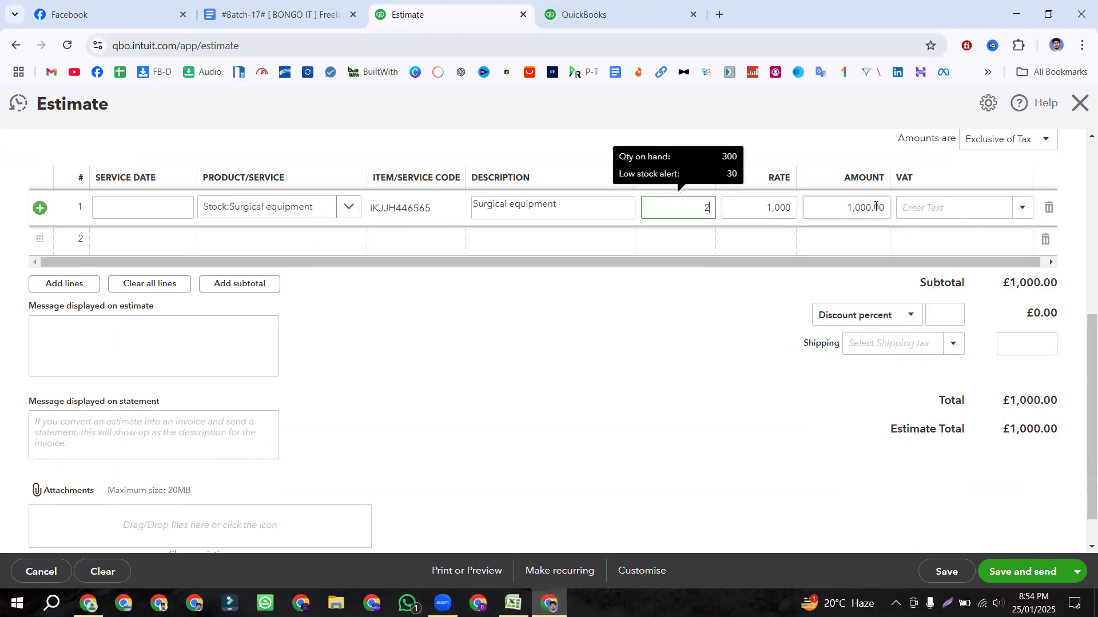
left_click(1022, 208)
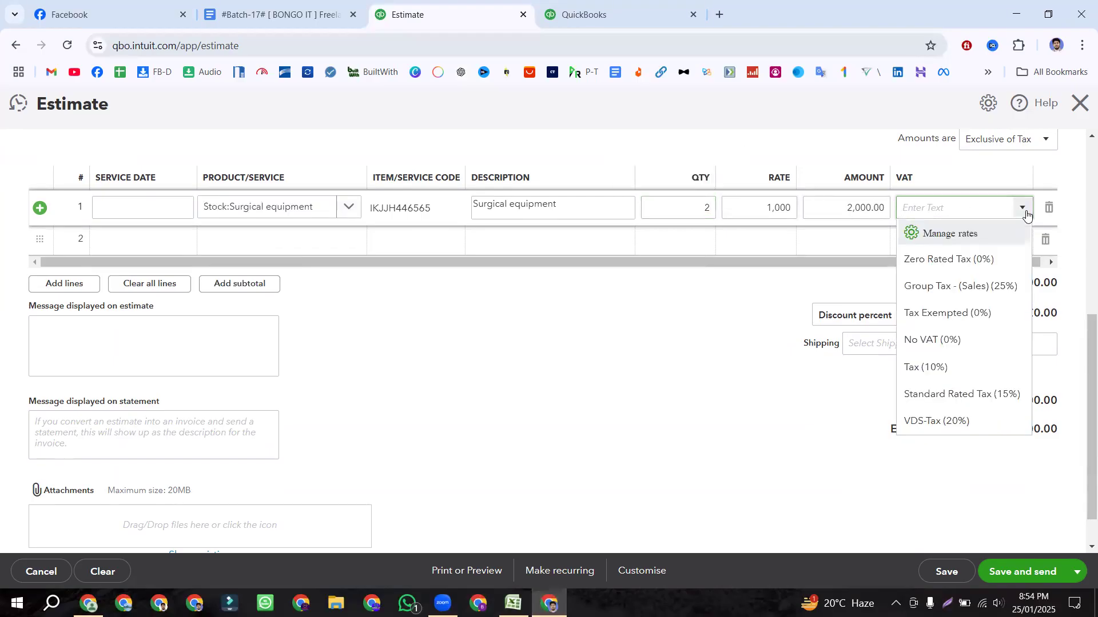
left_click(964, 367)
scroll(743, 286, "up", 1)
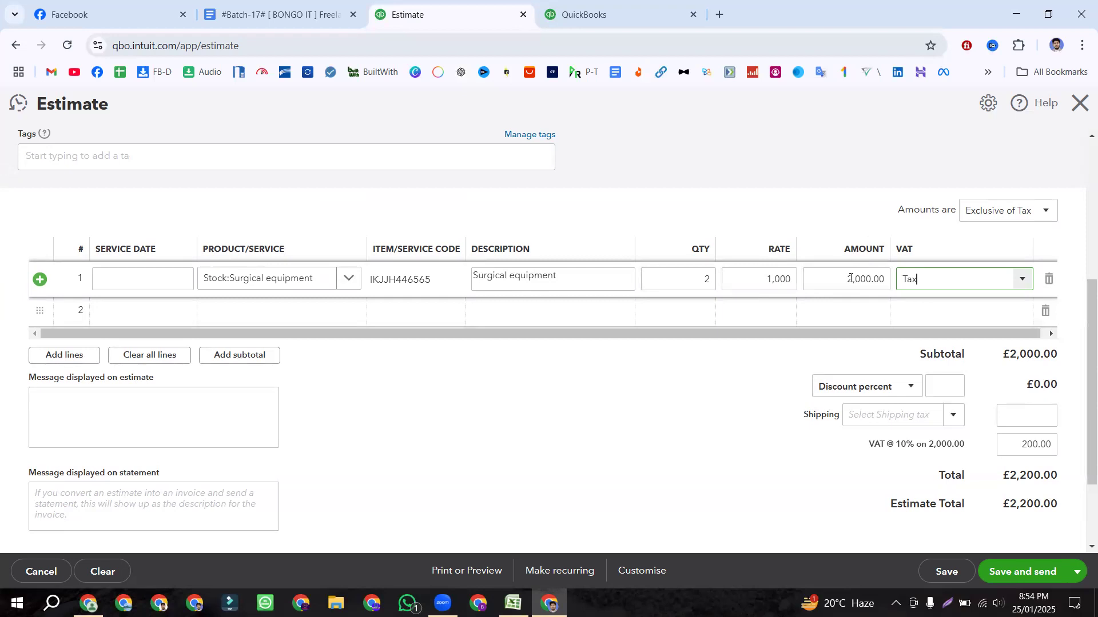
left_click(693, 399)
scroll(693, 399, "up", 4)
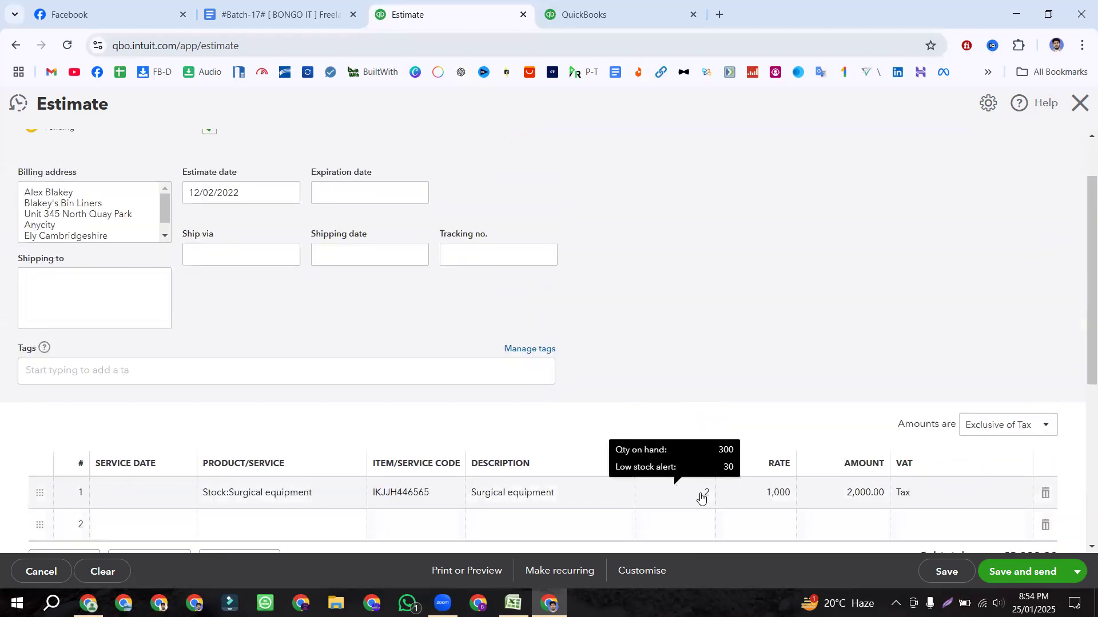
scroll(708, 280, "down", 3)
mouse_move(708, 352)
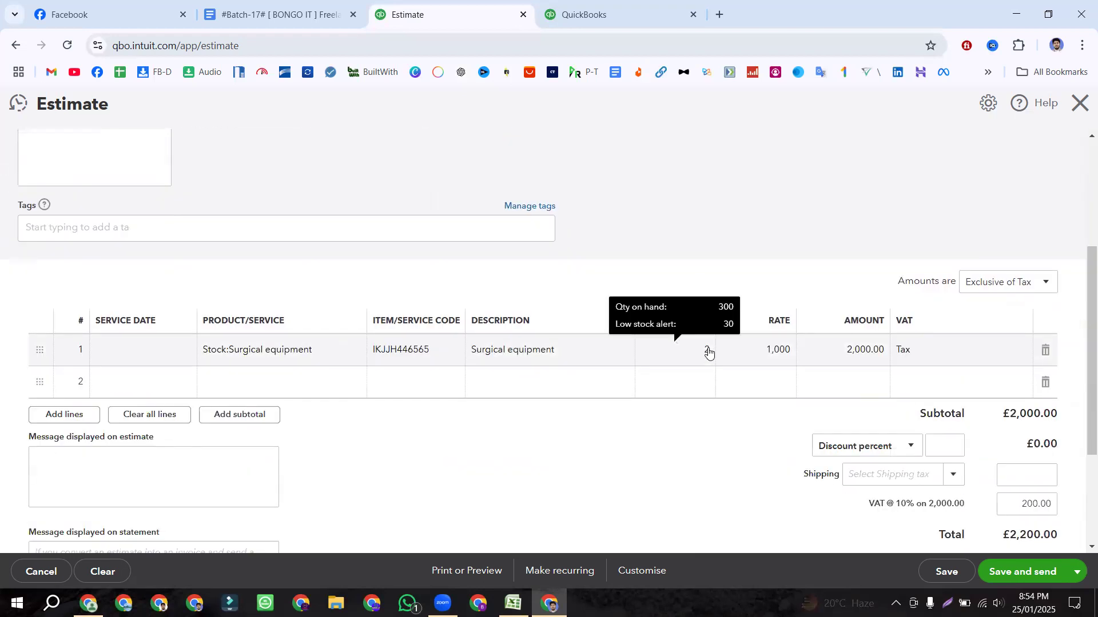
left_click(707, 351)
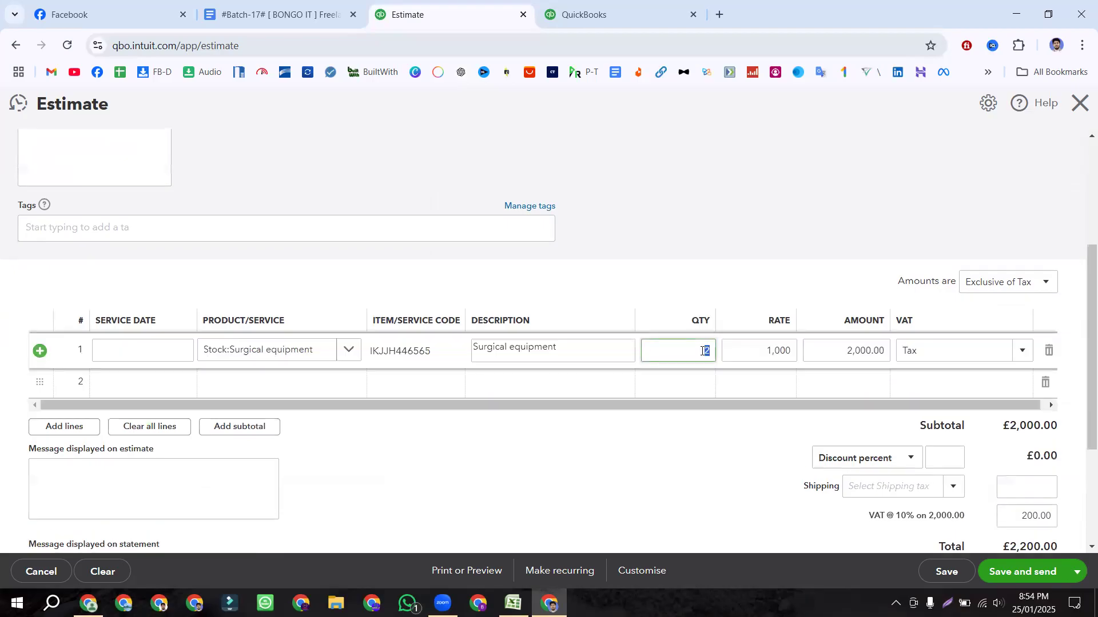
left_click(663, 286)
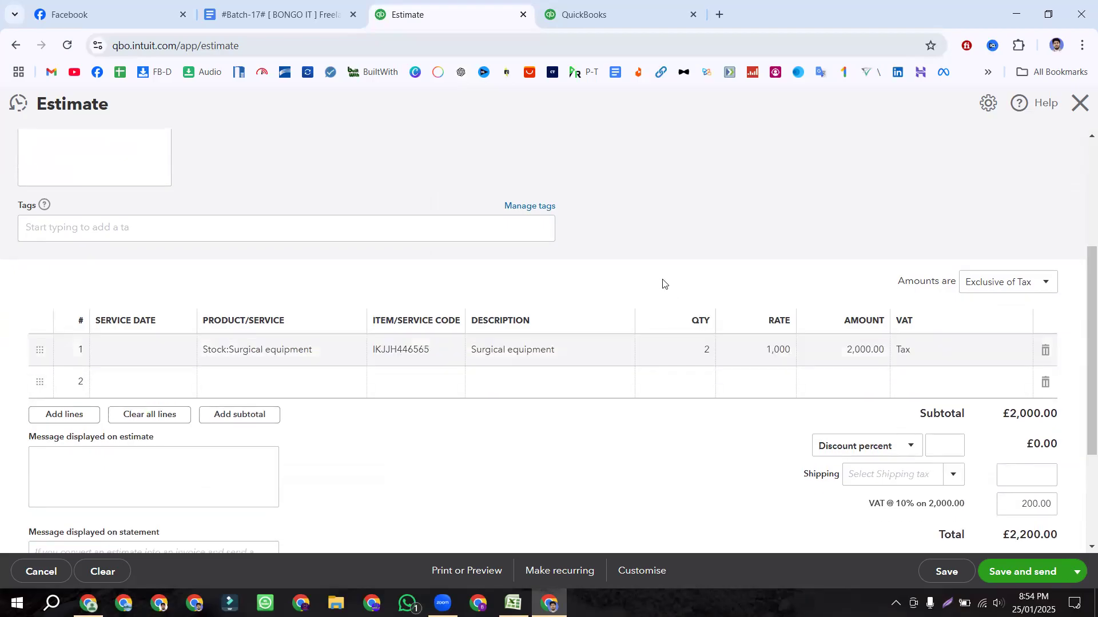
mouse_move(704, 356)
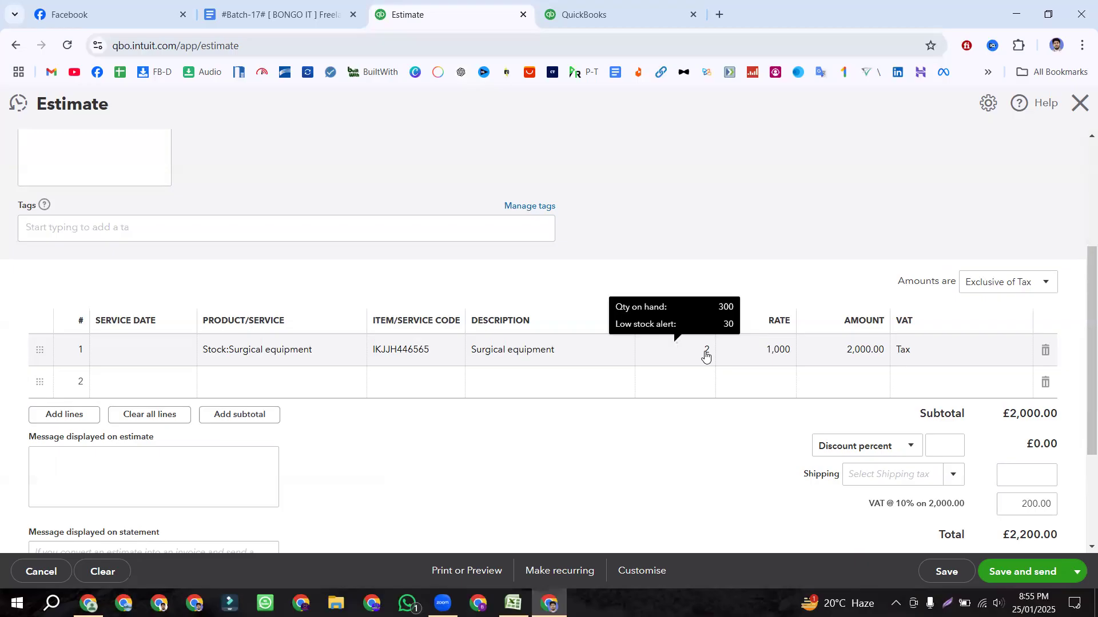
Step: Copy Life saving equipment from cell C3 and confirm its 0% tax rate in E3
scroll(656, 404, "down", 1)
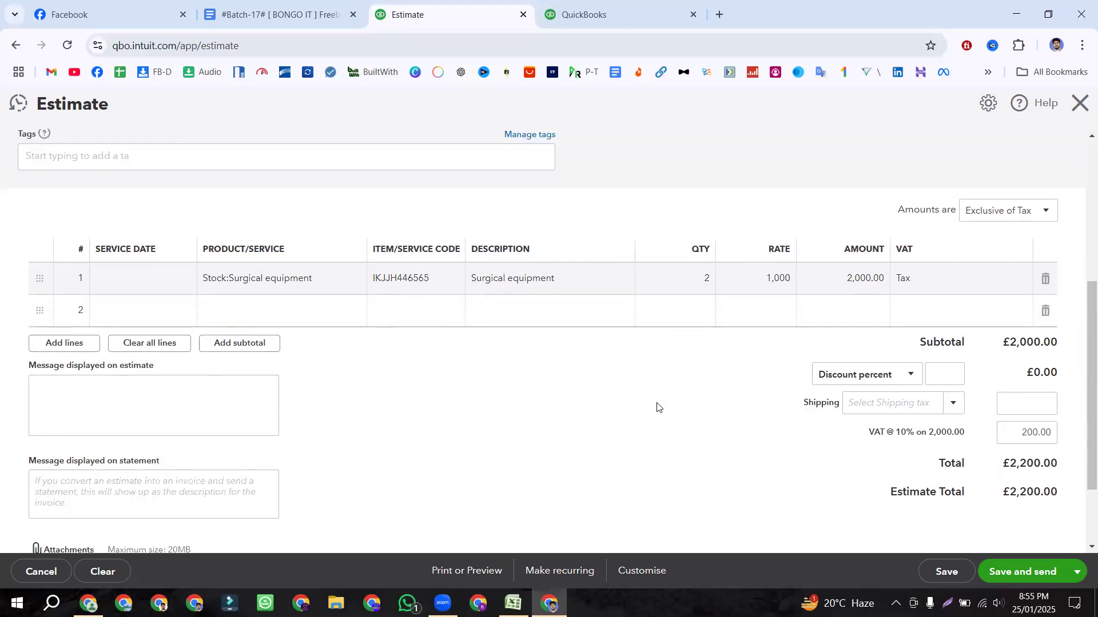
key("alt+Tab")
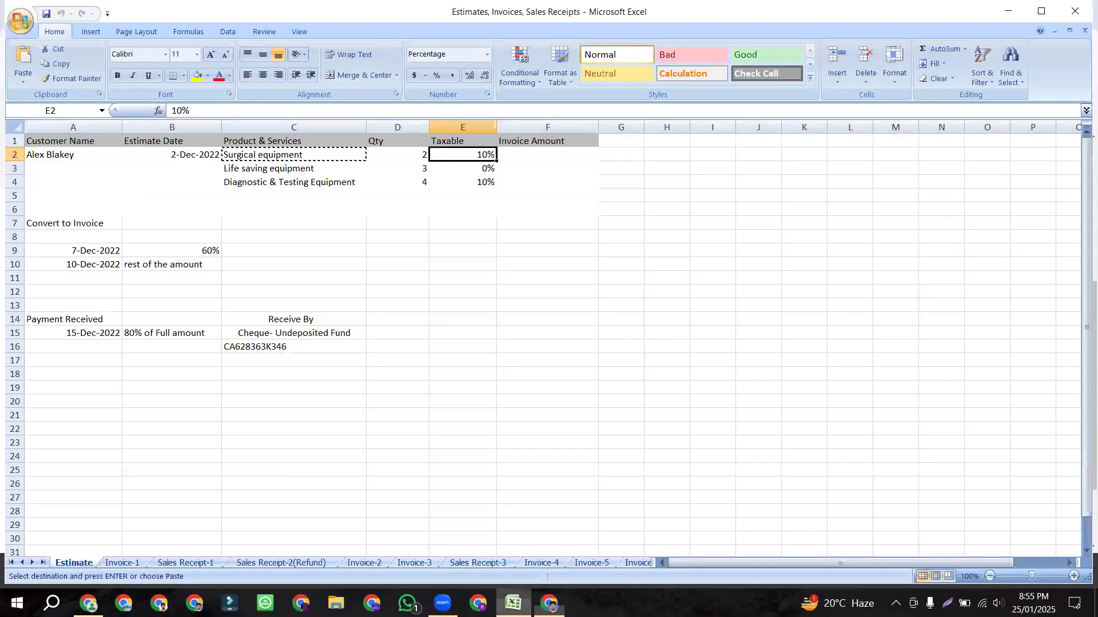
left_click(296, 169)
key("ctrl+c")
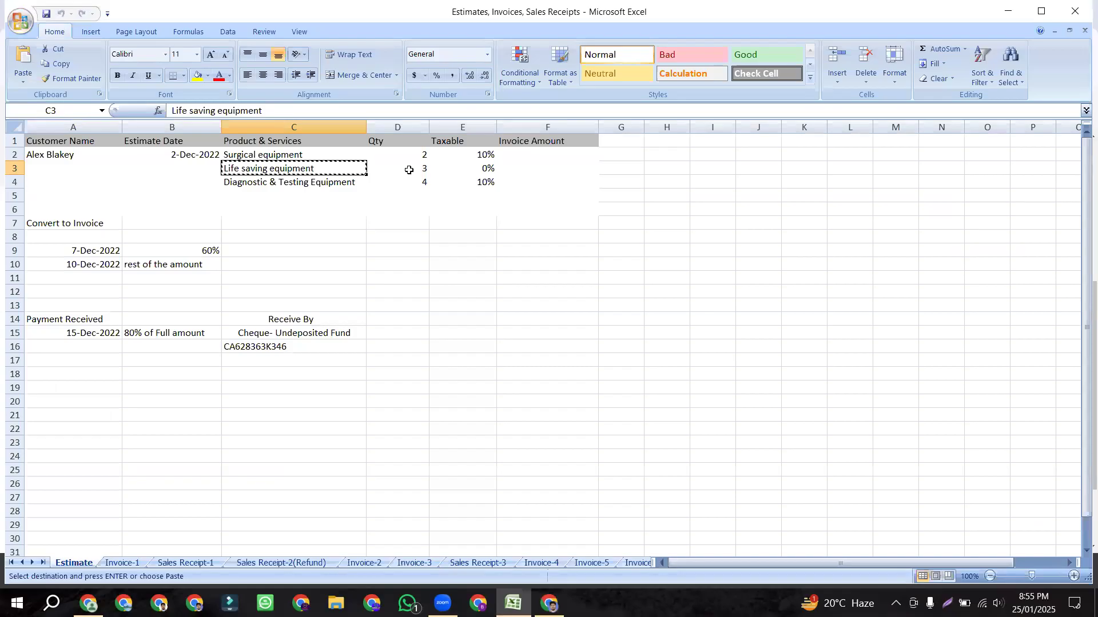
left_click(409, 168)
left_click(467, 171)
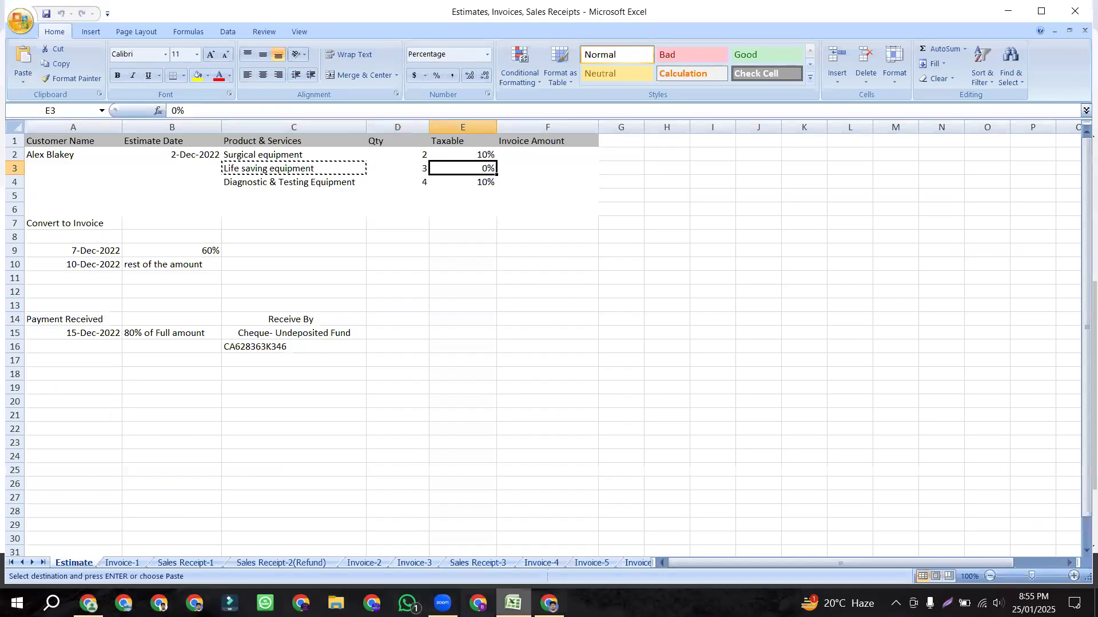
key("alt+Tab")
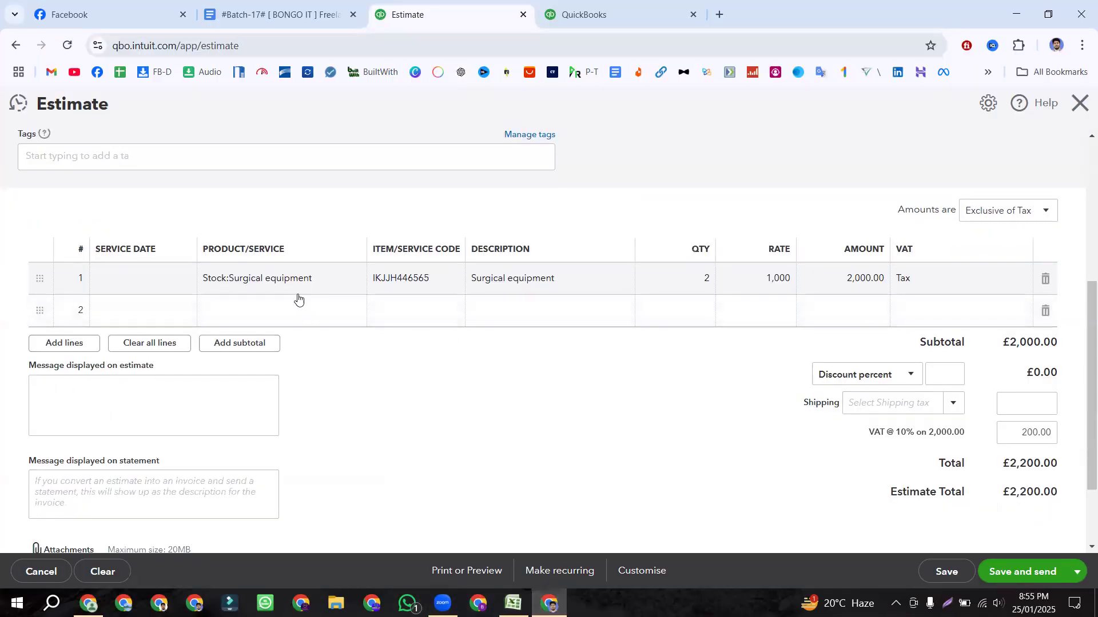
Step: Add Life saving equipment on line 2 at quantity 3, rate 880, with Zero Rated Tax
left_click(289, 309)
key("ctrl+v")
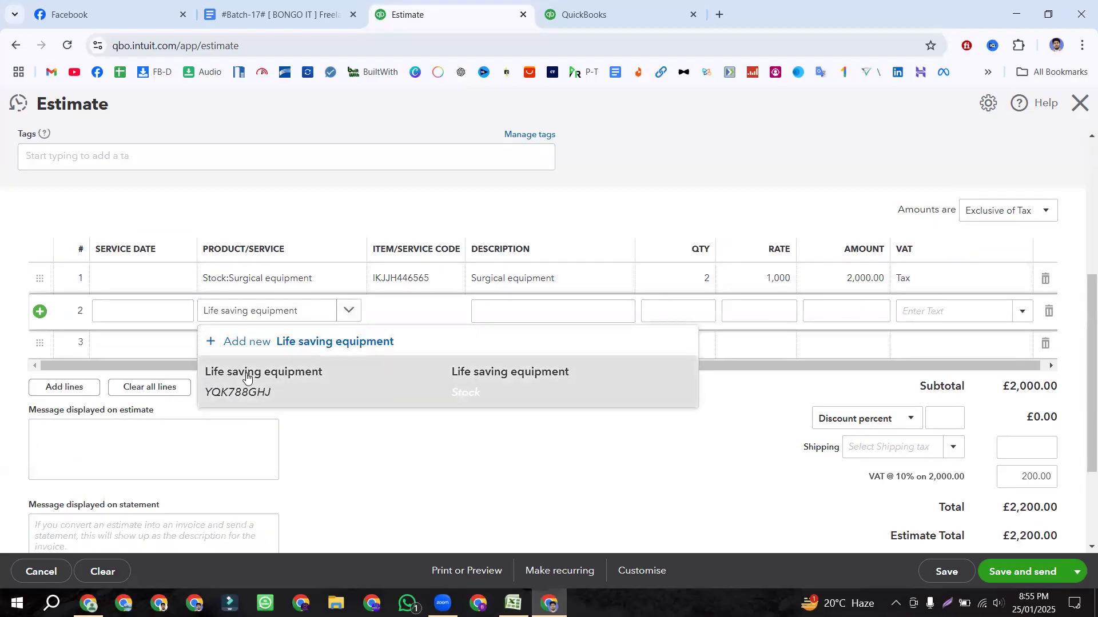
left_click(246, 377)
left_click(708, 311)
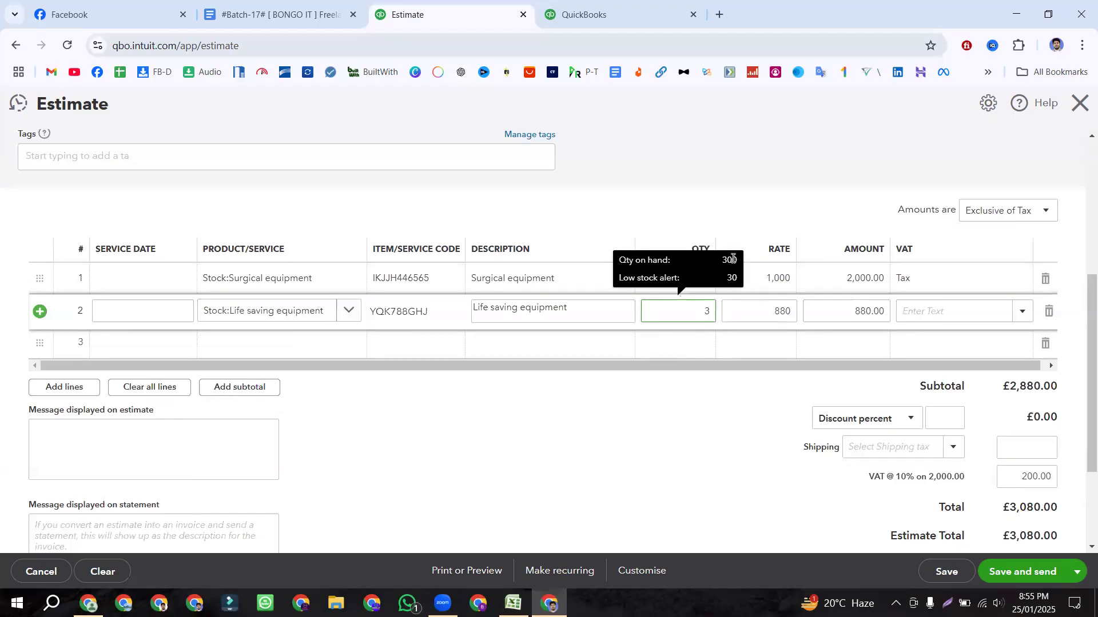
left_click(707, 401)
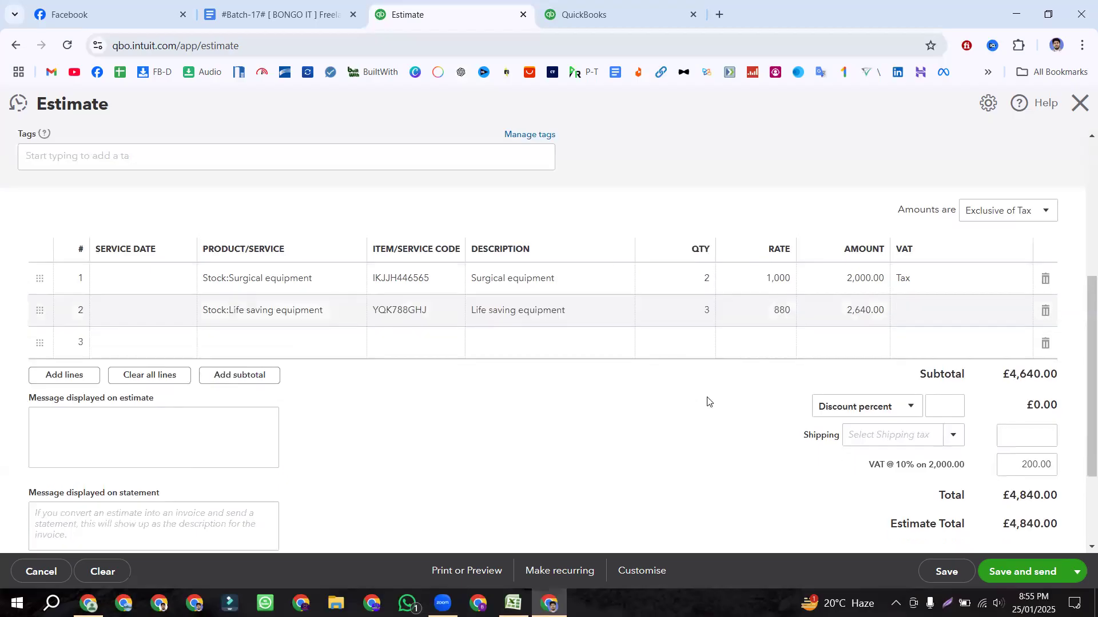
left_click(915, 314)
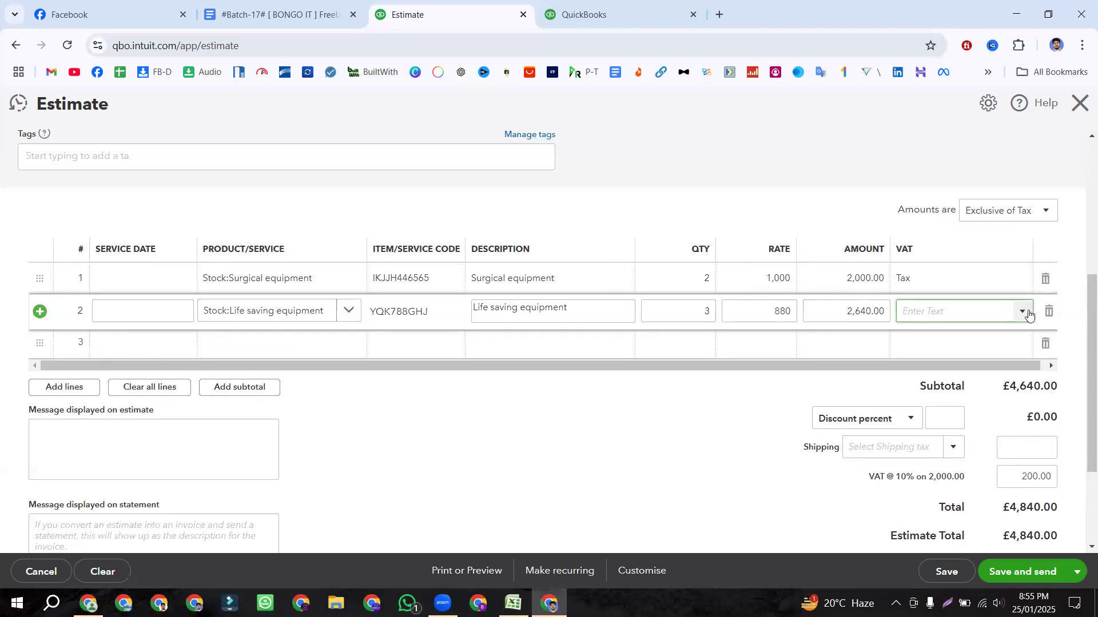
left_click(1023, 312)
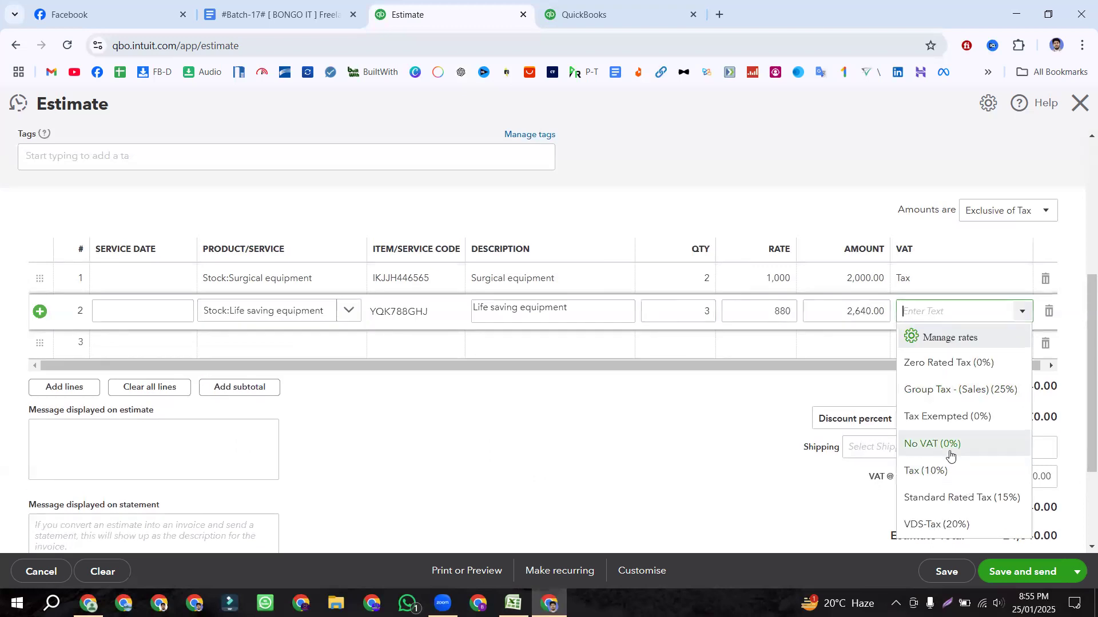
left_click(947, 373)
left_click(474, 440)
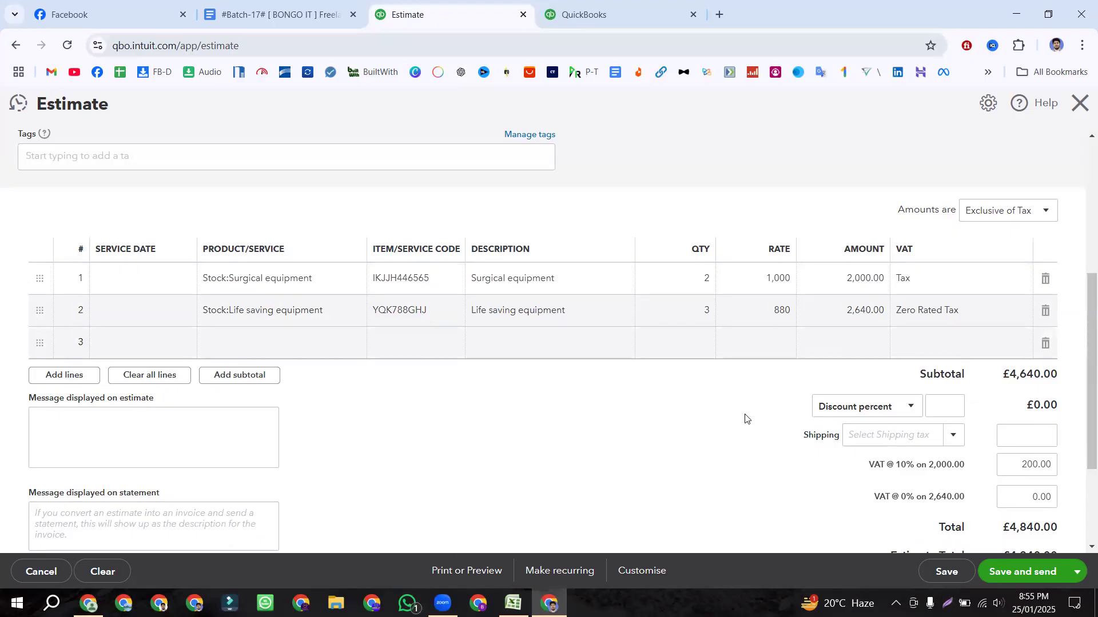
Step: Copy Diagnostic & Testing Equipment from cell C4 and check its quantity and tax rate
key("alt+Tab")
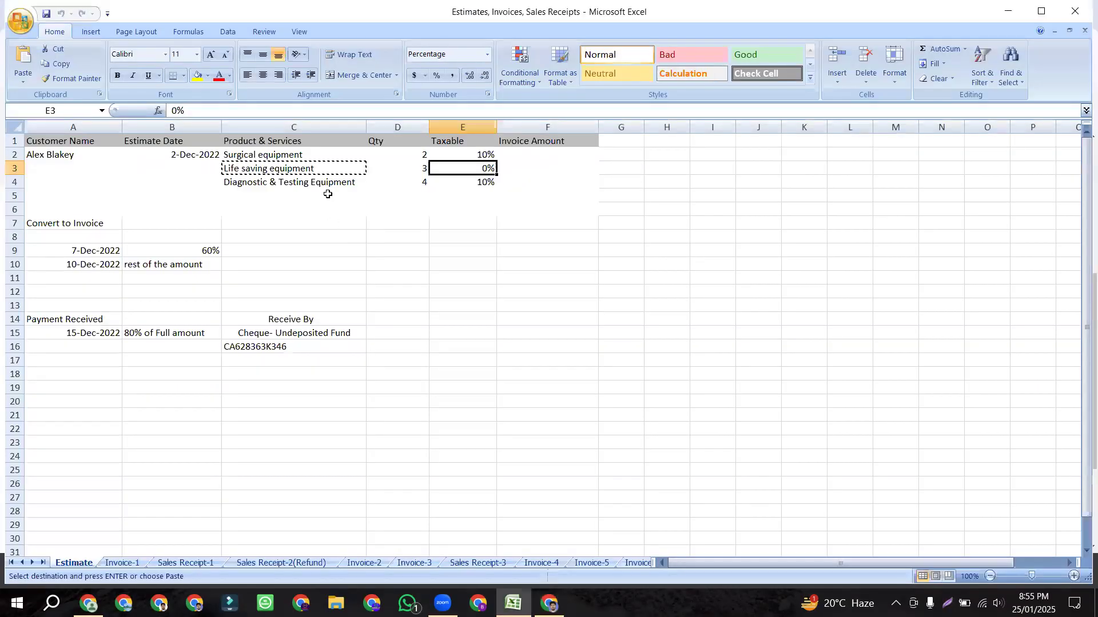
left_click(325, 185)
key("ctrl+c")
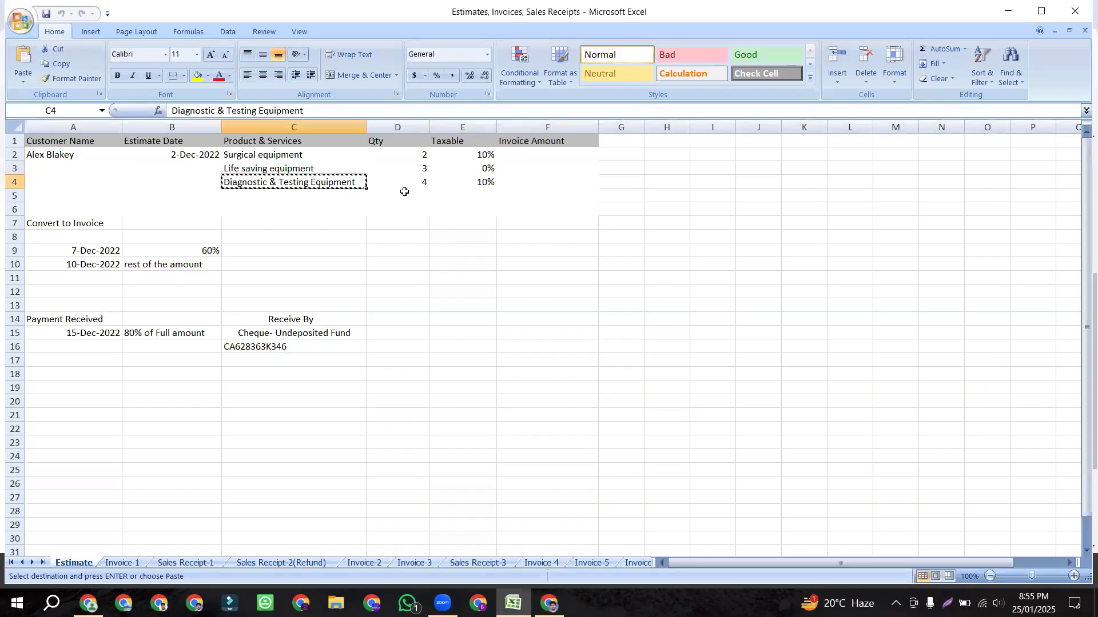
left_click(407, 187)
left_click(465, 183)
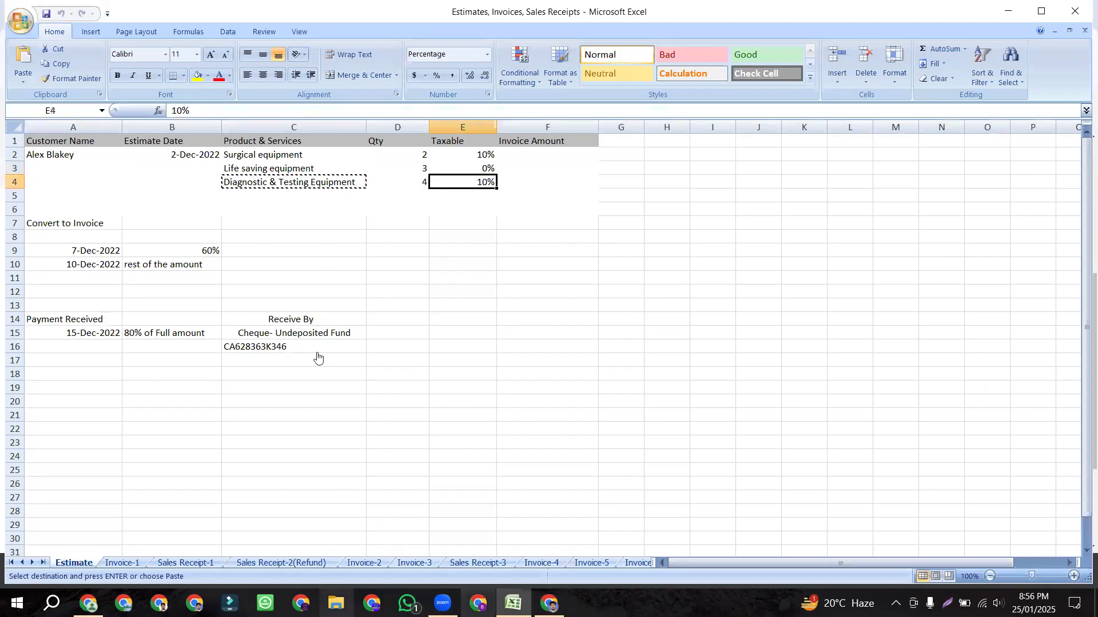
key("alt+Tab")
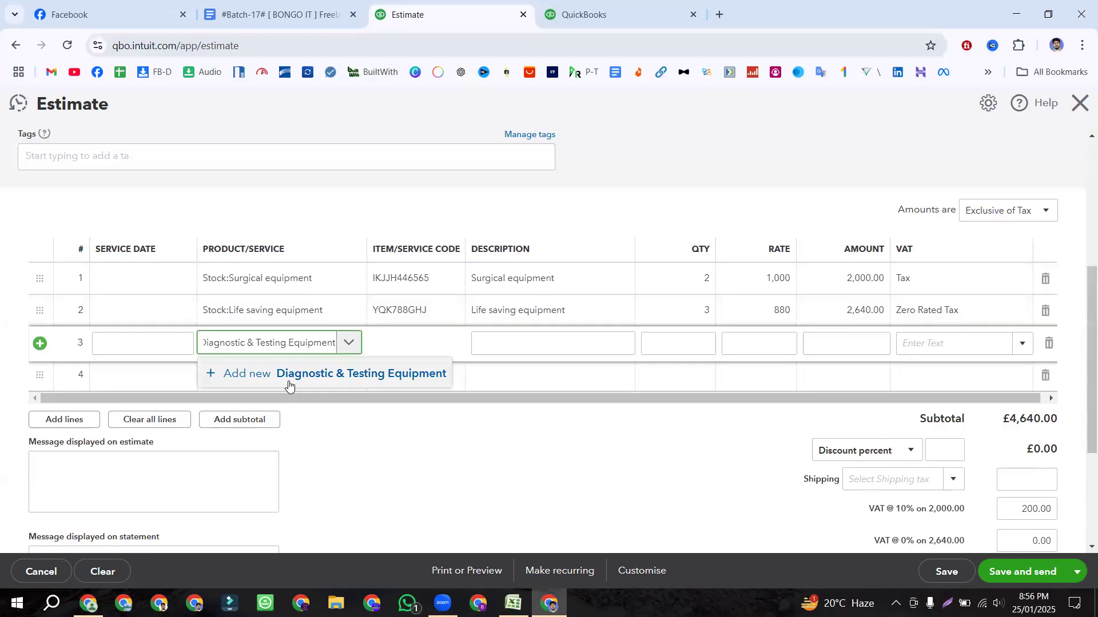
Step: Choose '+ Add new Diagnostic & Testing Equipment' from line 3's product list
scroll(289, 386, "down", 1)
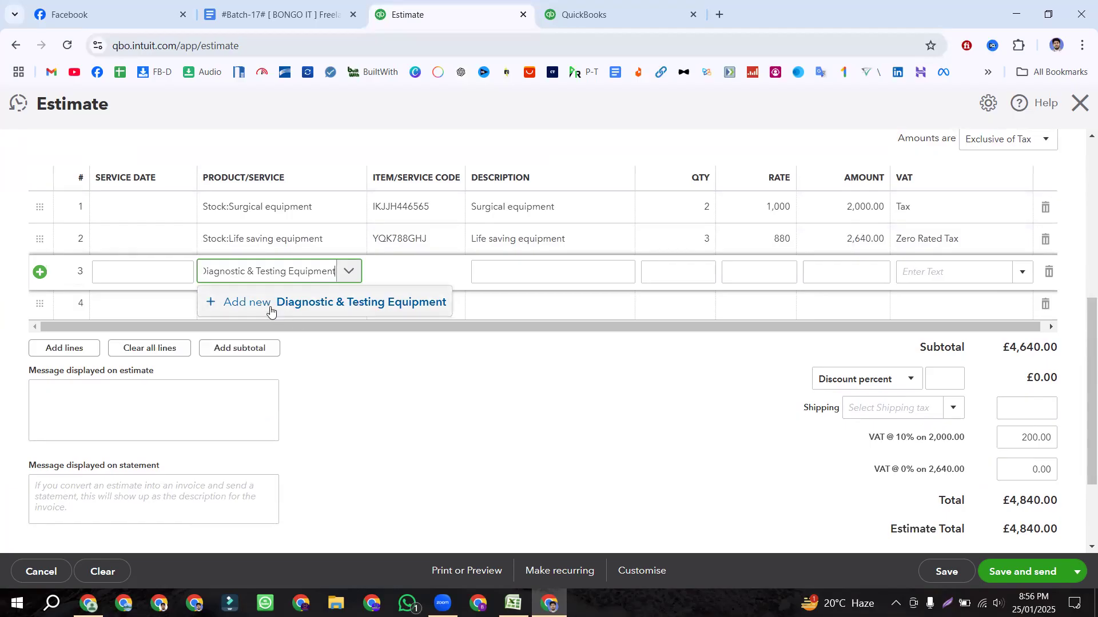
left_click(235, 307)
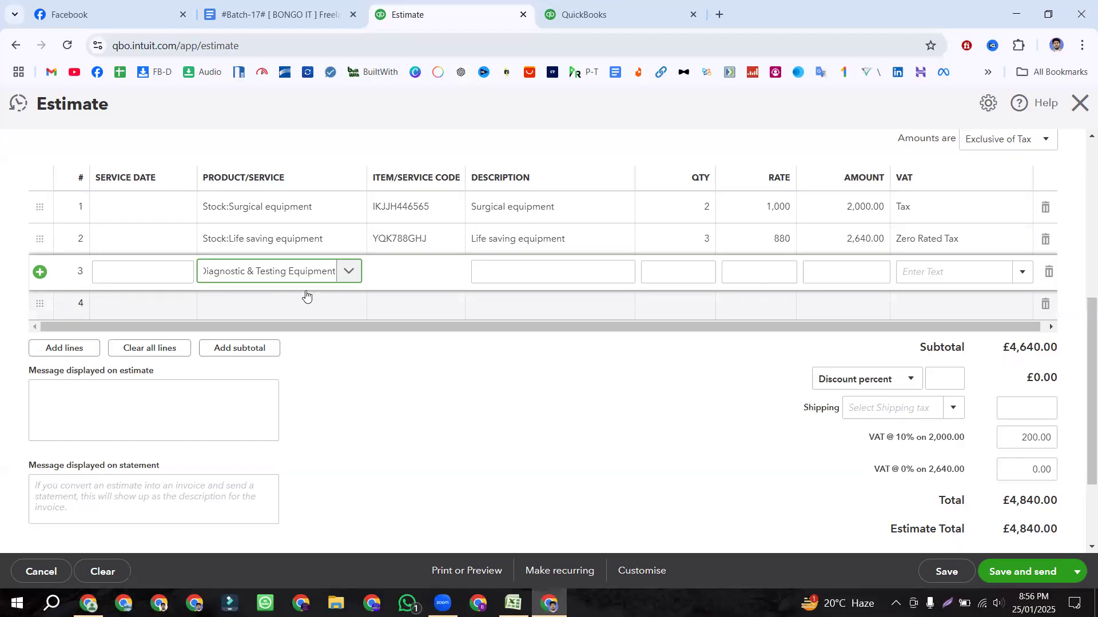
left_click(346, 273)
left_click(263, 309)
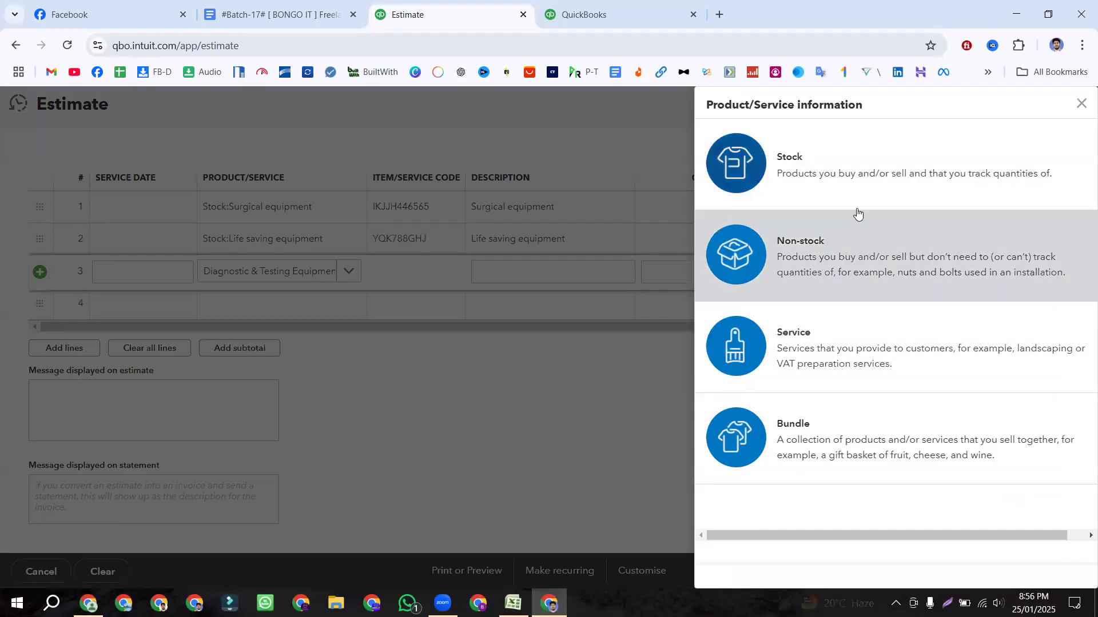
Step: Make the new item a Stock type in the Stock category with code DTE836KGt69
left_click(853, 182)
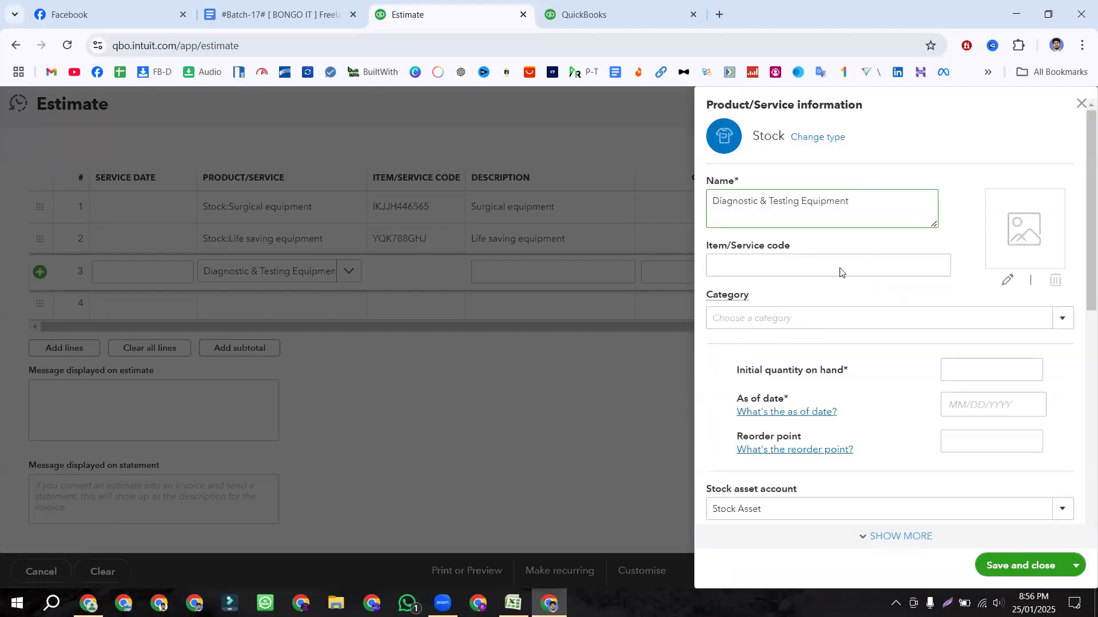
left_click_drag(849, 198, 694, 207)
key("ctrl+c")
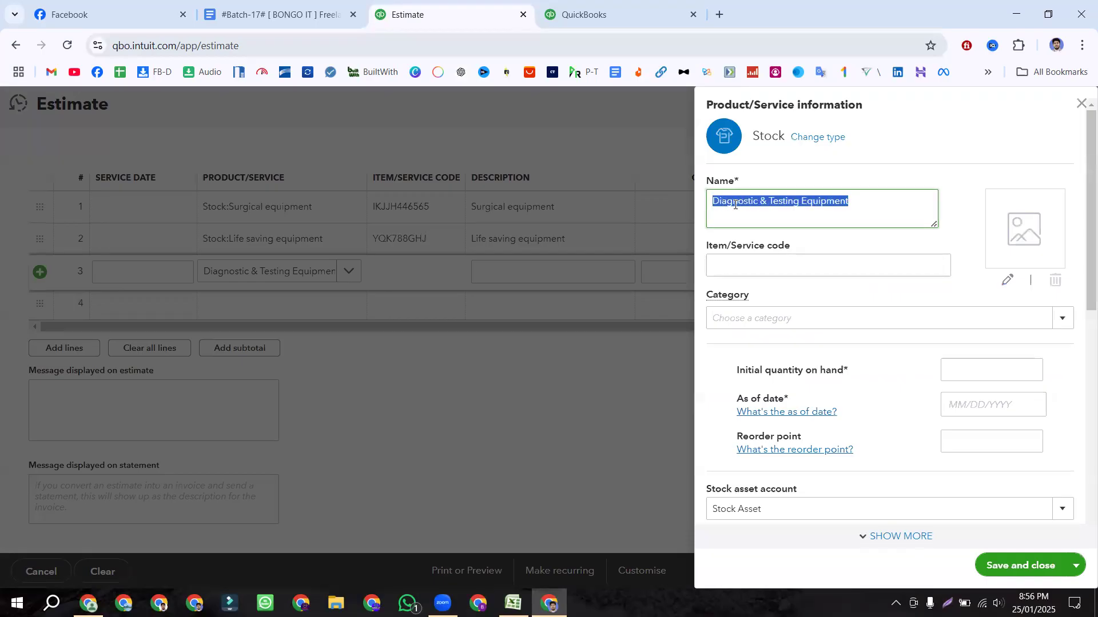
left_click(1050, 321)
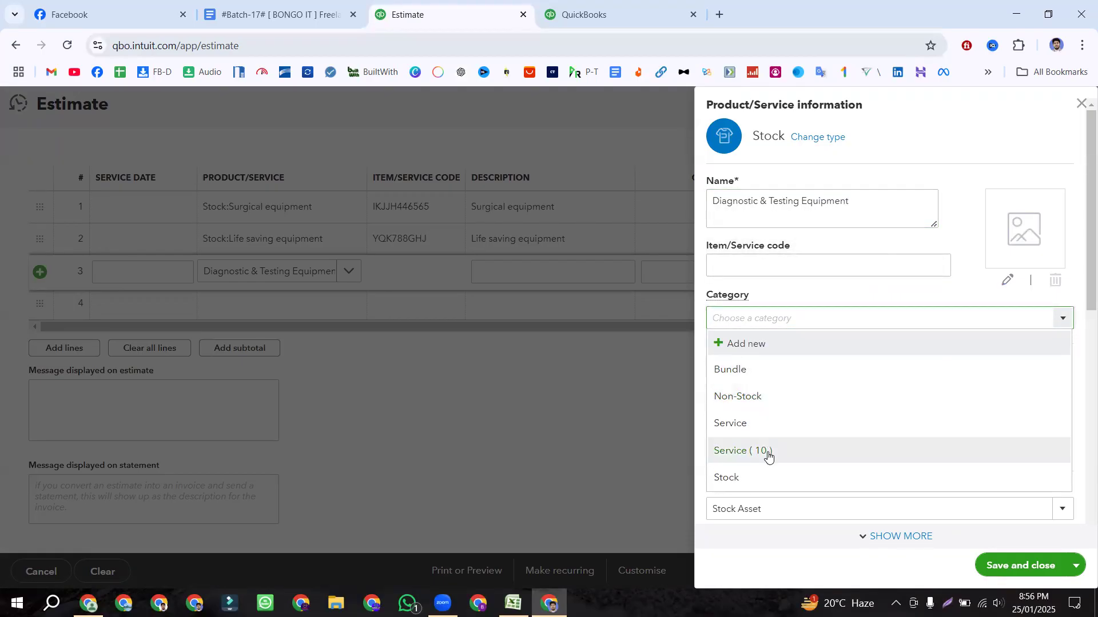
left_click(761, 479)
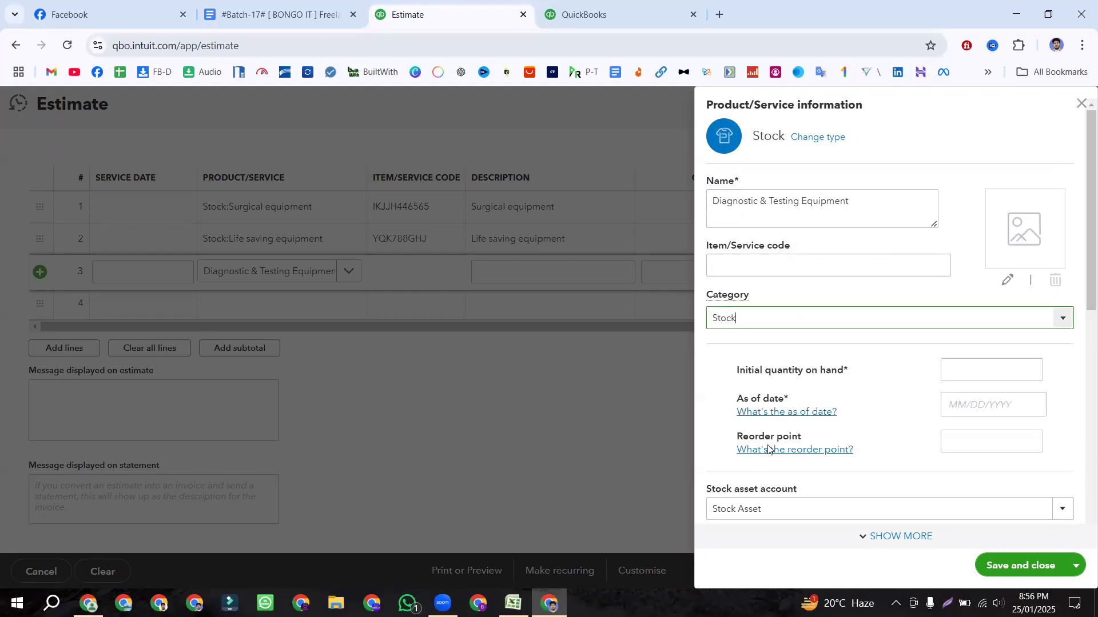
left_click(746, 267)
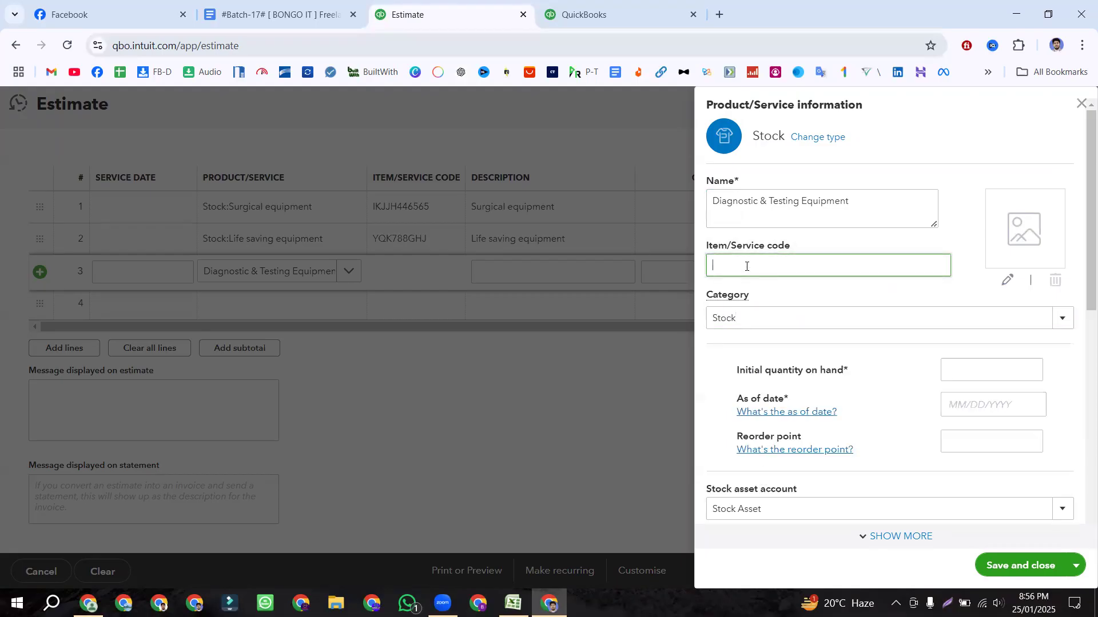
type("DTE836KGt69")
double_click(754, 266)
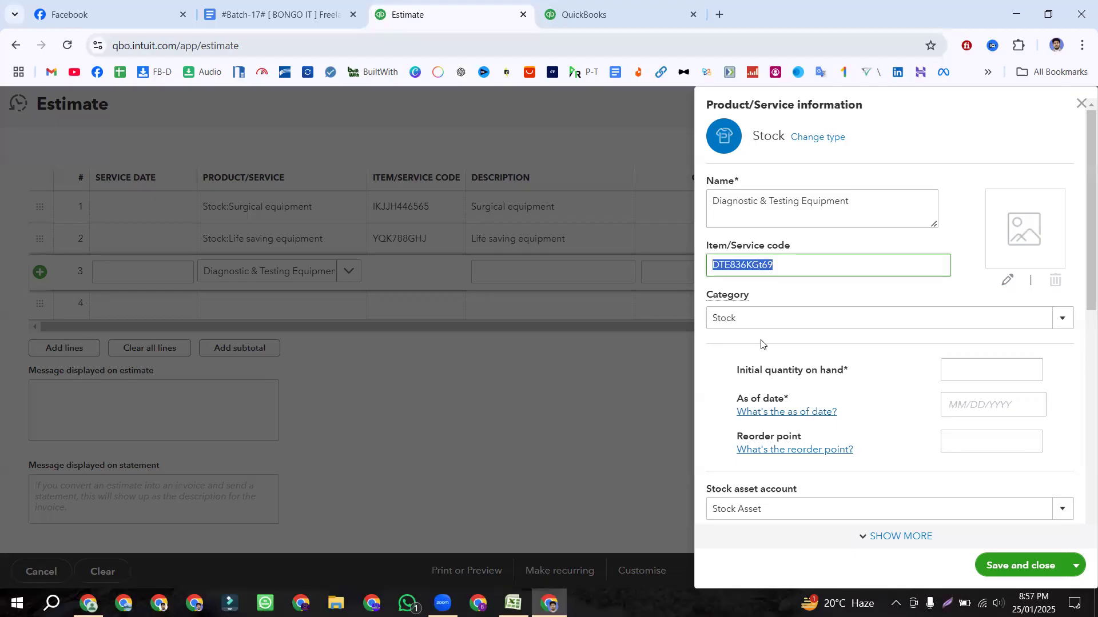
left_click(747, 319)
Step: Enter an initial quantity on hand of 300 as of 01/01/2018
scroll(803, 314, "down", 3)
left_click(974, 224)
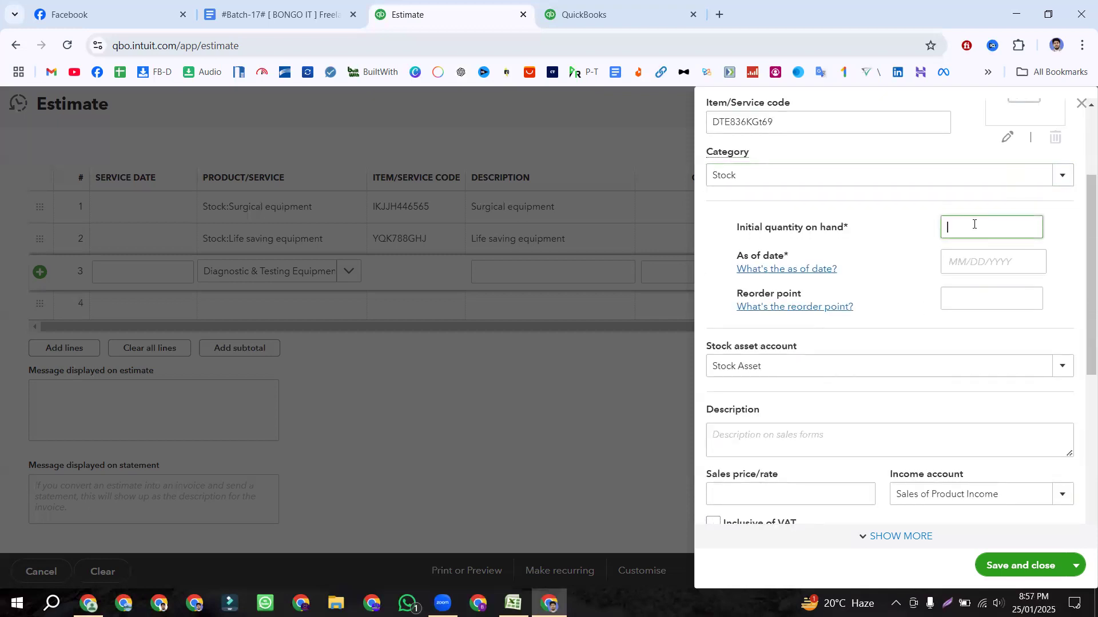
type("300")
left_click(967, 257)
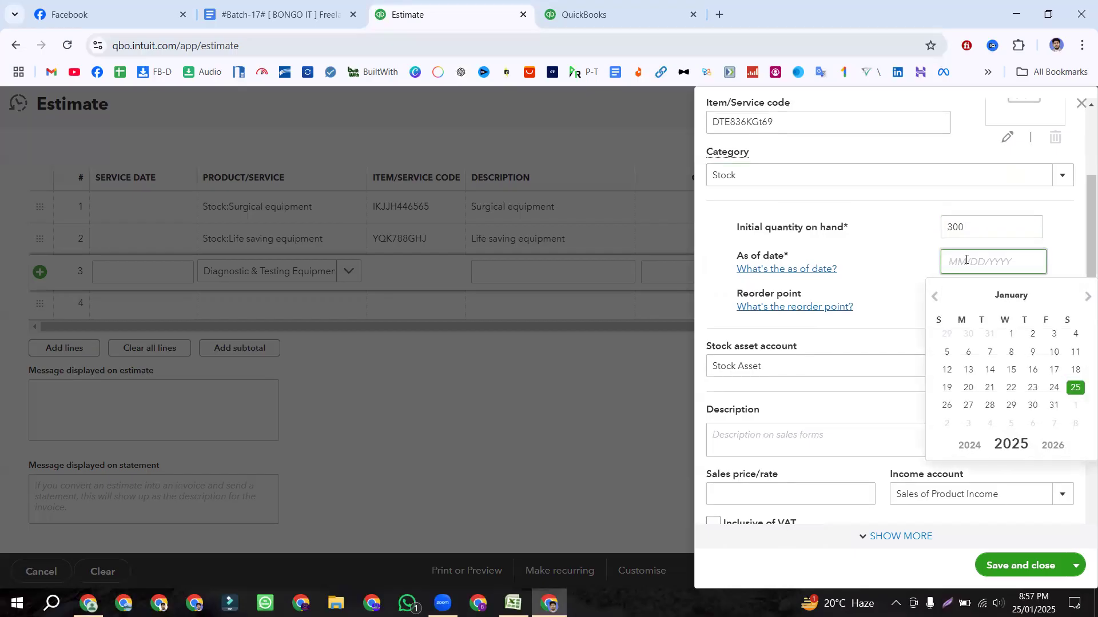
type("01/01/2018")
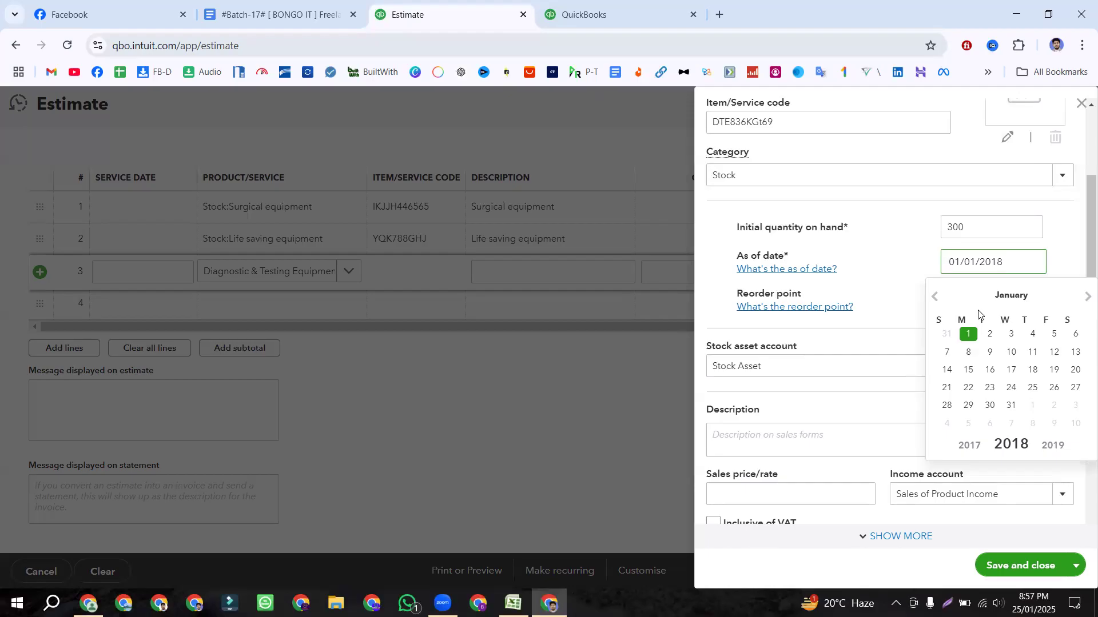
left_click(964, 262)
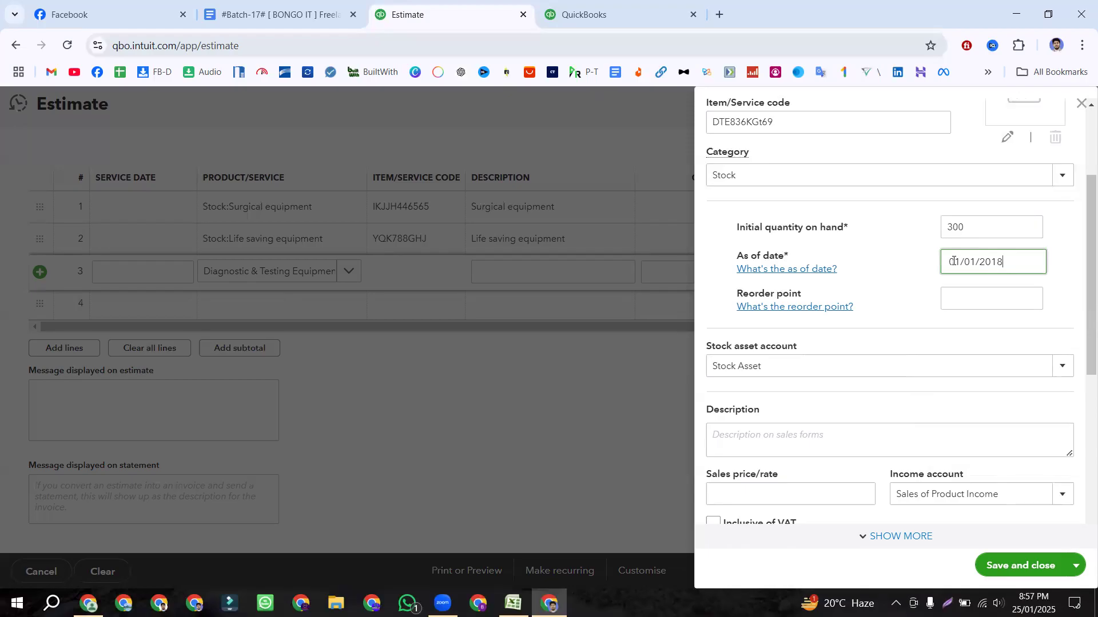
Step: Set the item's reorder point to 30
double_click(998, 258)
left_click(949, 299)
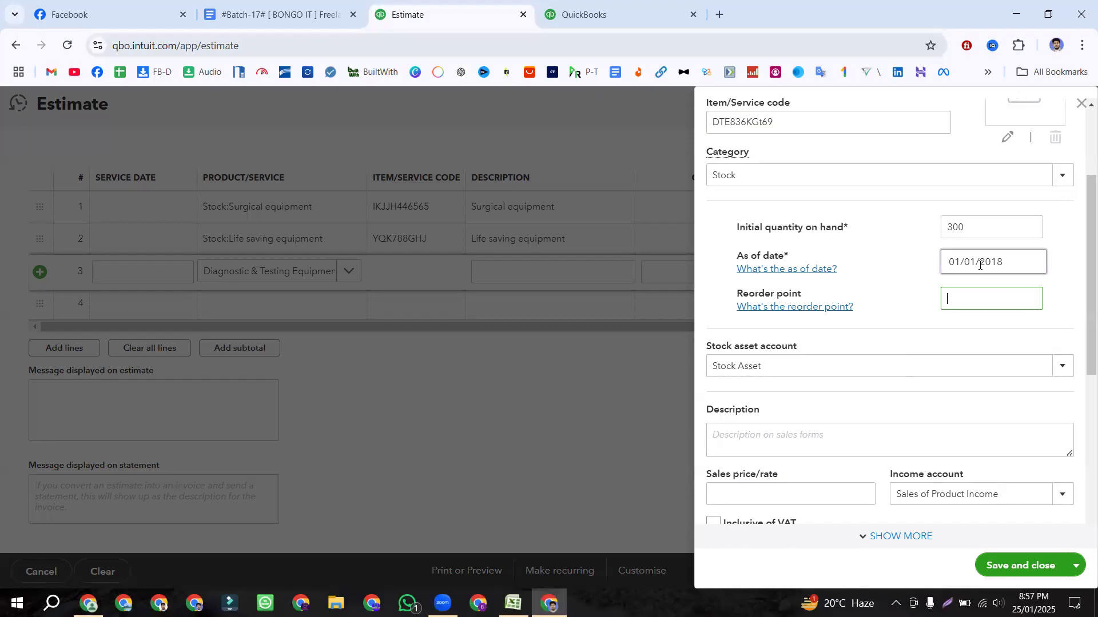
type("30")
left_click(903, 304)
scroll(902, 304, "down", 3)
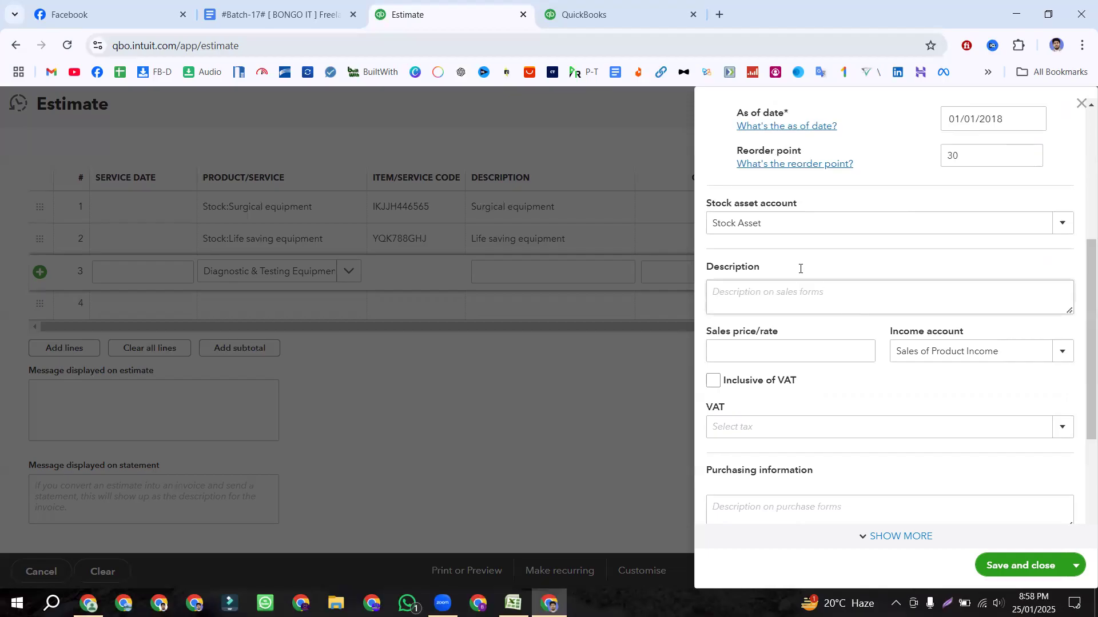
Step: Paste the item name as the sales description and set the sales price to 700
left_click(765, 297)
key("ctrl+v")
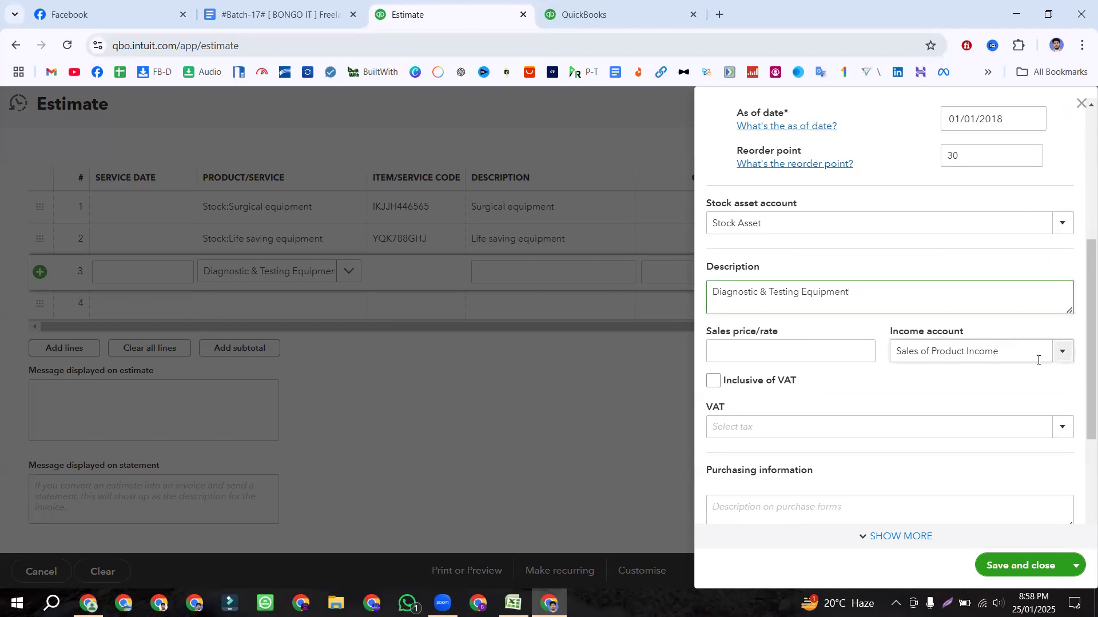
left_click(737, 353)
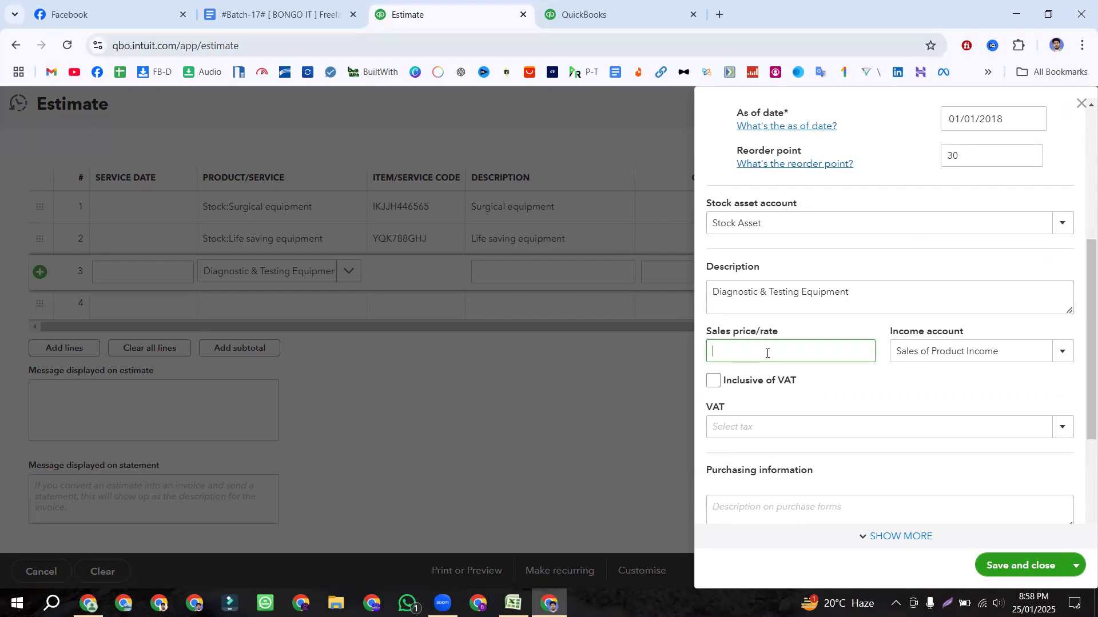
type("7000")
scroll(870, 279, "down", 1)
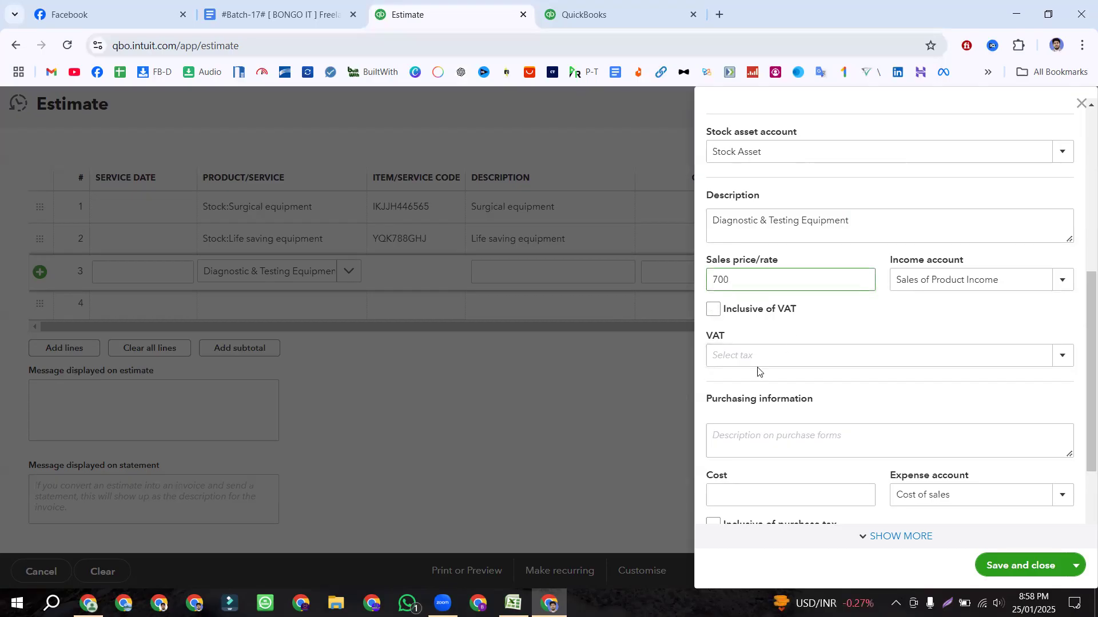
scroll(914, 357, "down", 3)
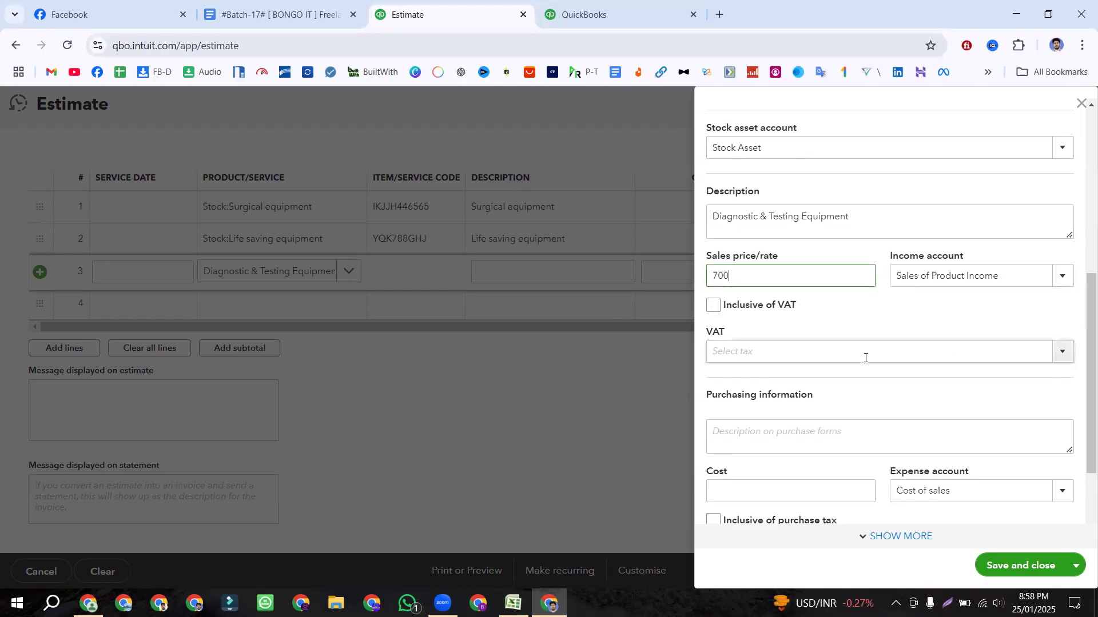
Step: Fill the purchase description with the item name and set the cost to 540
left_click(741, 318)
key("ctrl+v")
scroll(743, 315, "up", 3)
scroll(772, 274, "down", 3)
left_click(757, 371)
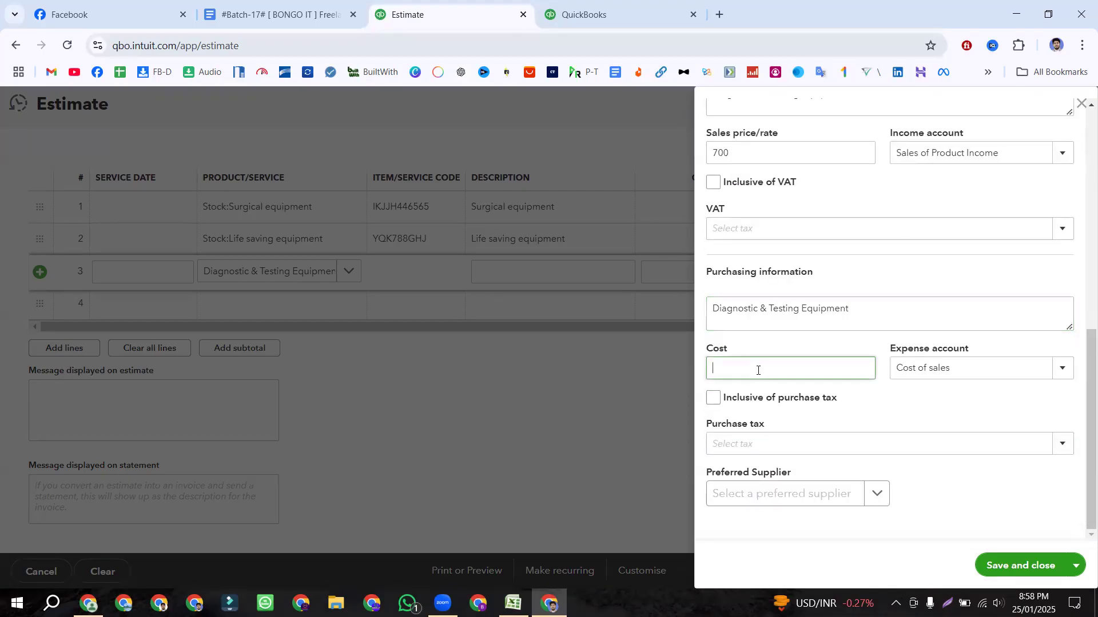
type("540")
left_click(745, 438)
scroll(933, 498, "up", 10)
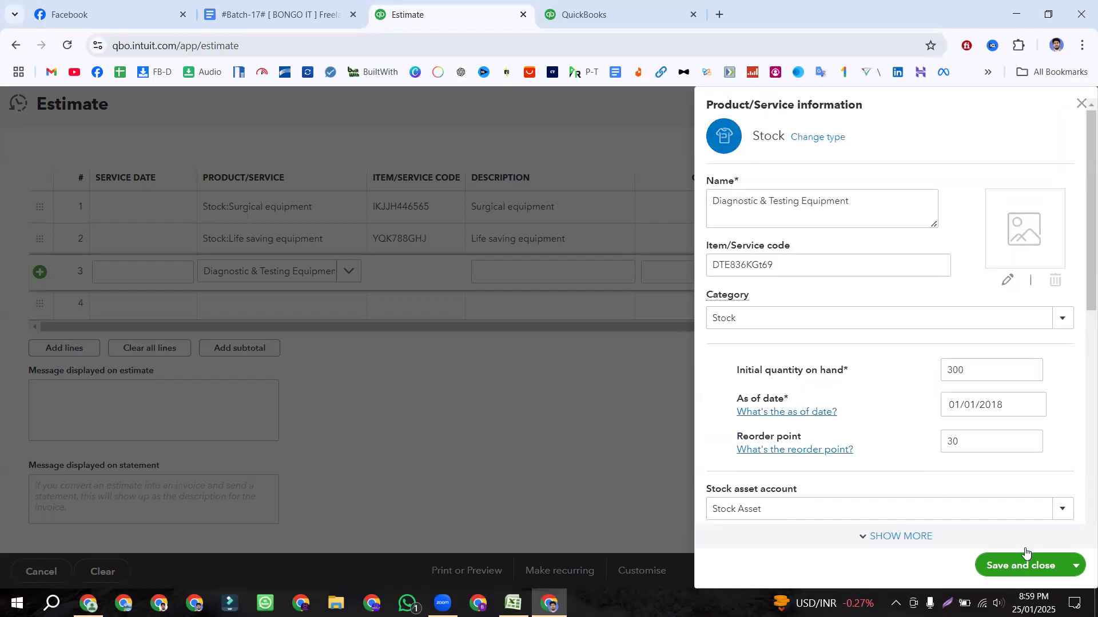
Step: Save and close the new Diagnostic & Testing Equipment stock item
left_click(1016, 566)
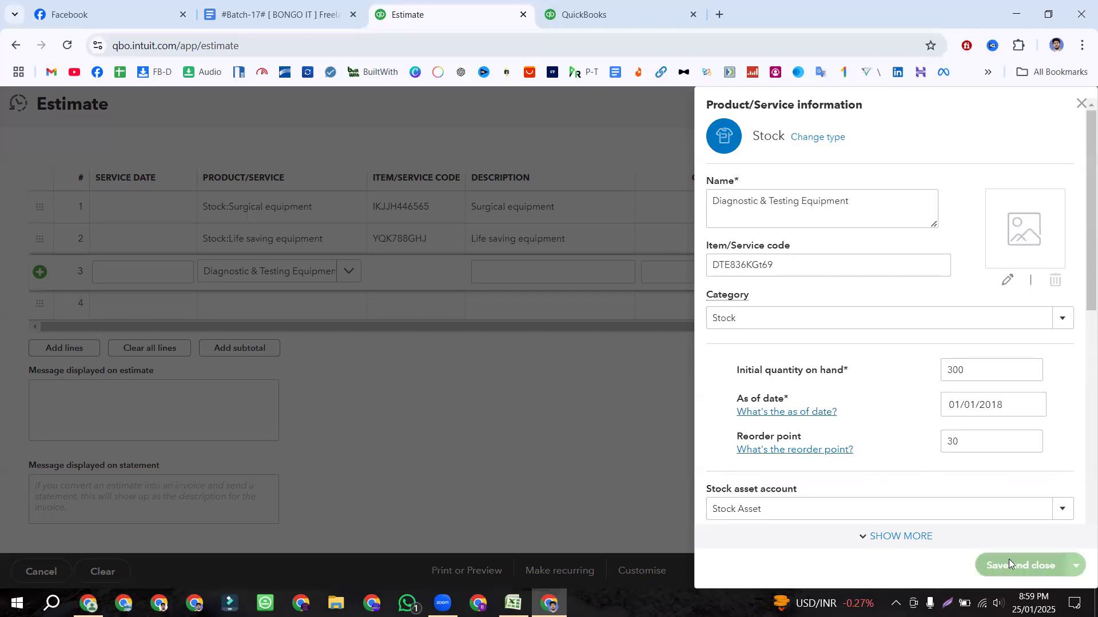
left_click(1081, 105)
left_click(375, 367)
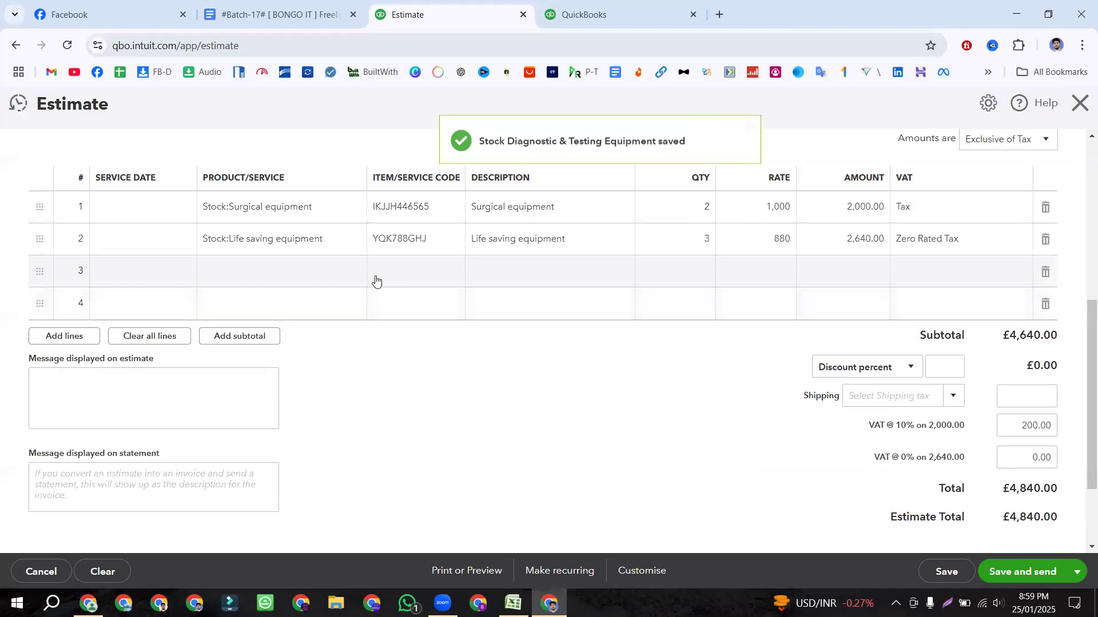
Step: Try repeatedly to pick Diagnostic & Testing Equipment from line 3's product list
left_click(291, 279)
left_click(344, 278)
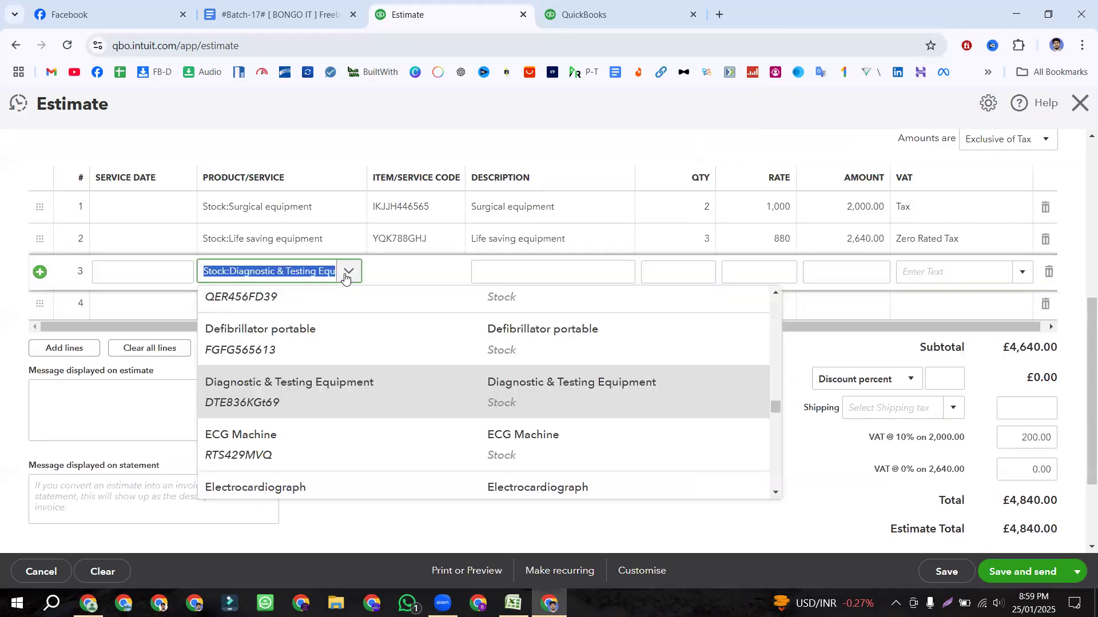
left_click(327, 392)
left_click(456, 399)
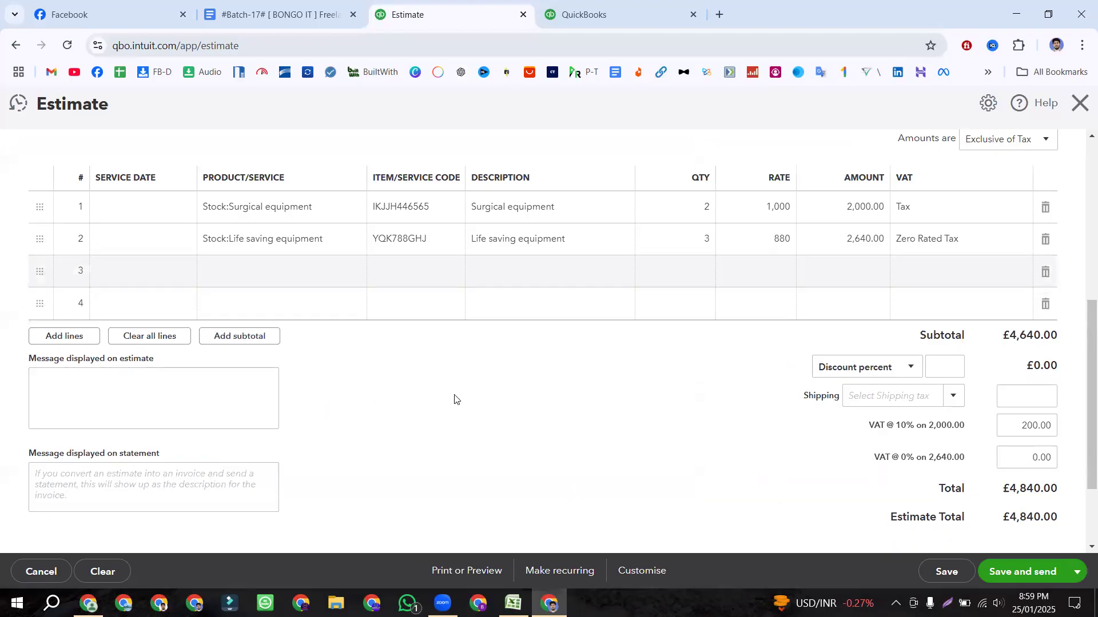
left_click(419, 275)
triple_click(422, 275)
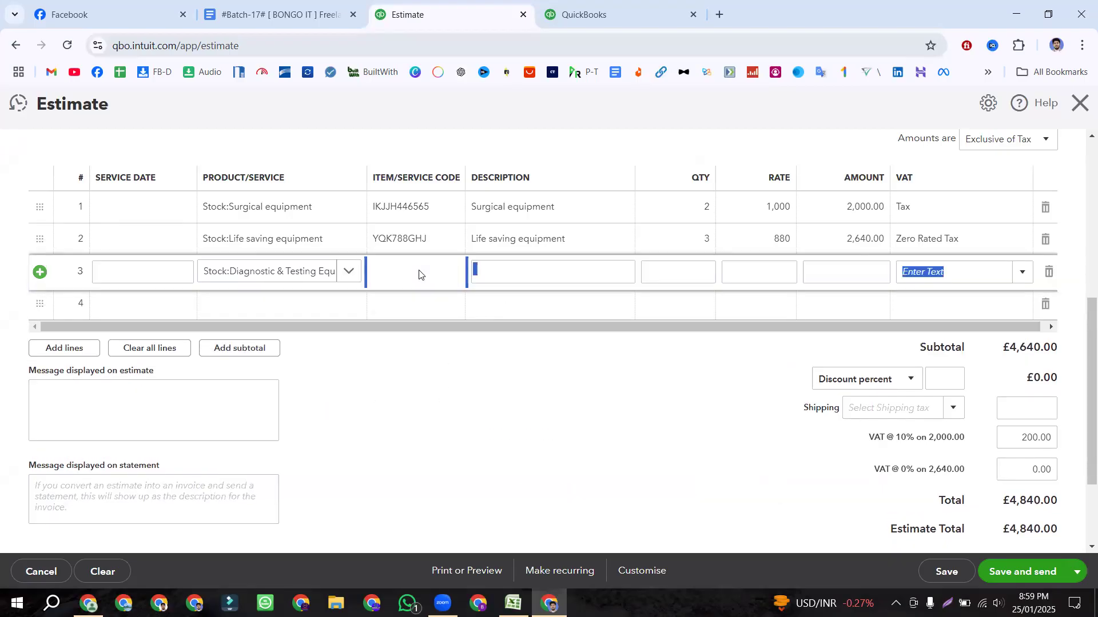
left_click(396, 502)
left_click(340, 273)
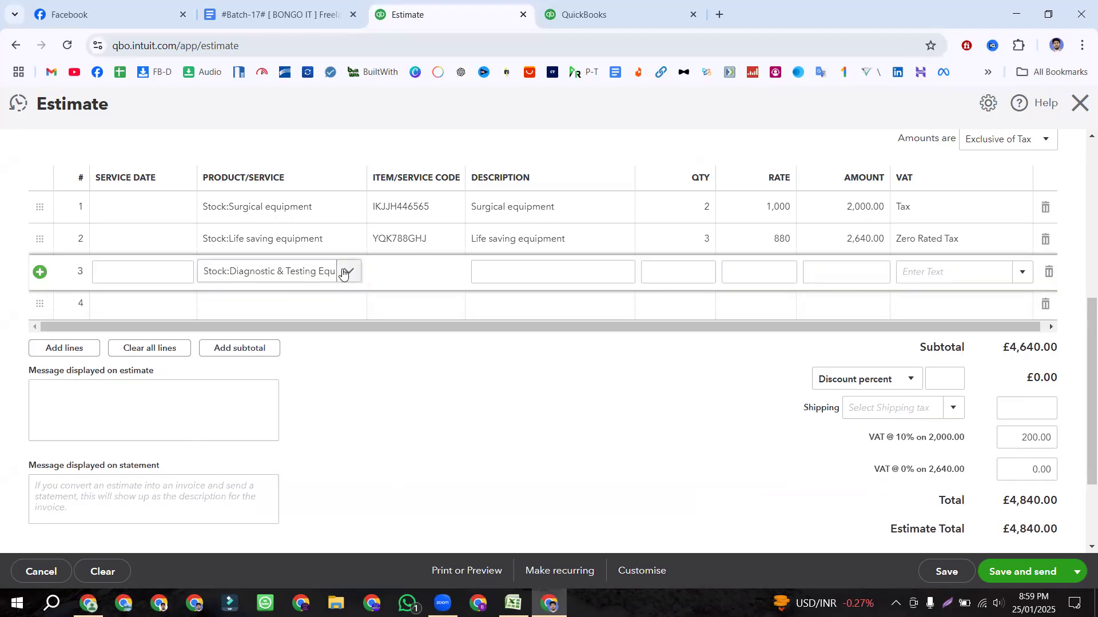
left_click(347, 278)
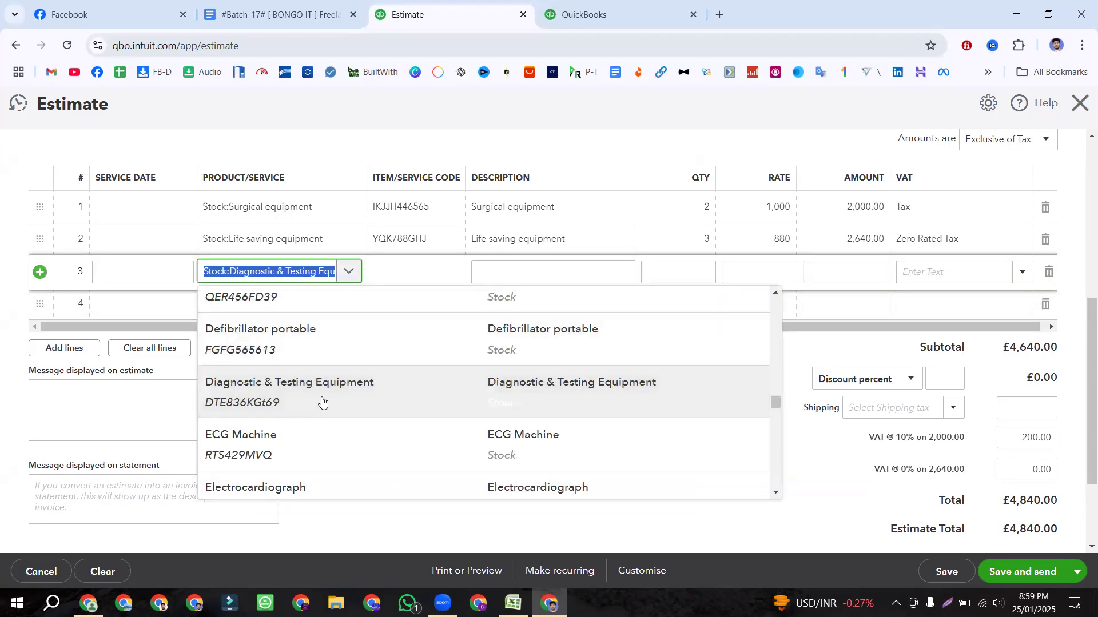
left_click(373, 395)
left_click(544, 399)
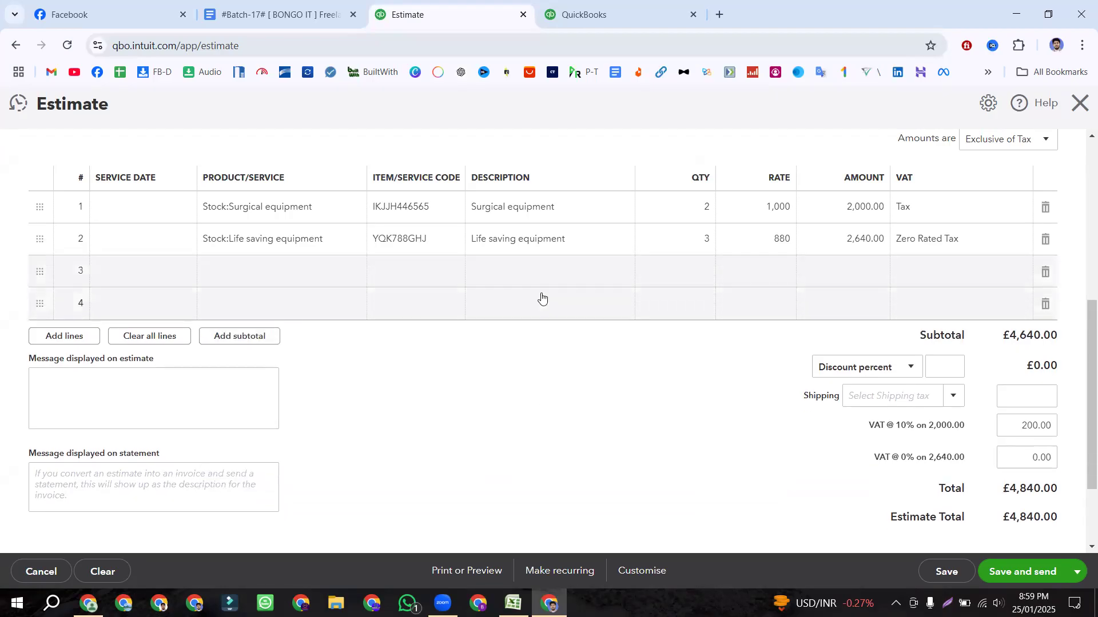
left_click(536, 273)
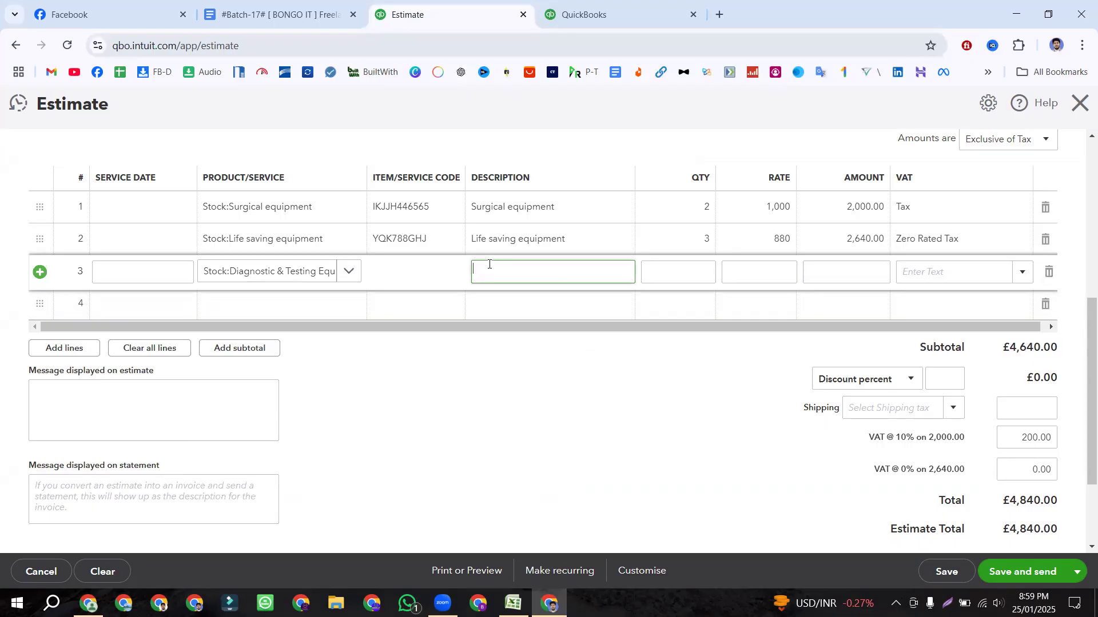
left_click(348, 274)
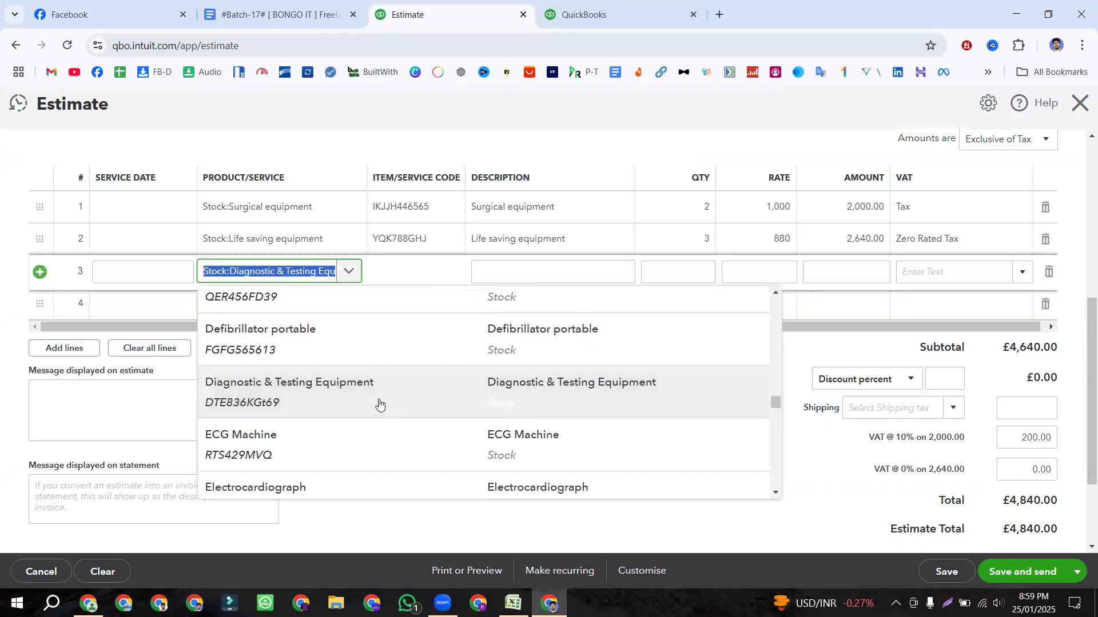
left_click(556, 400)
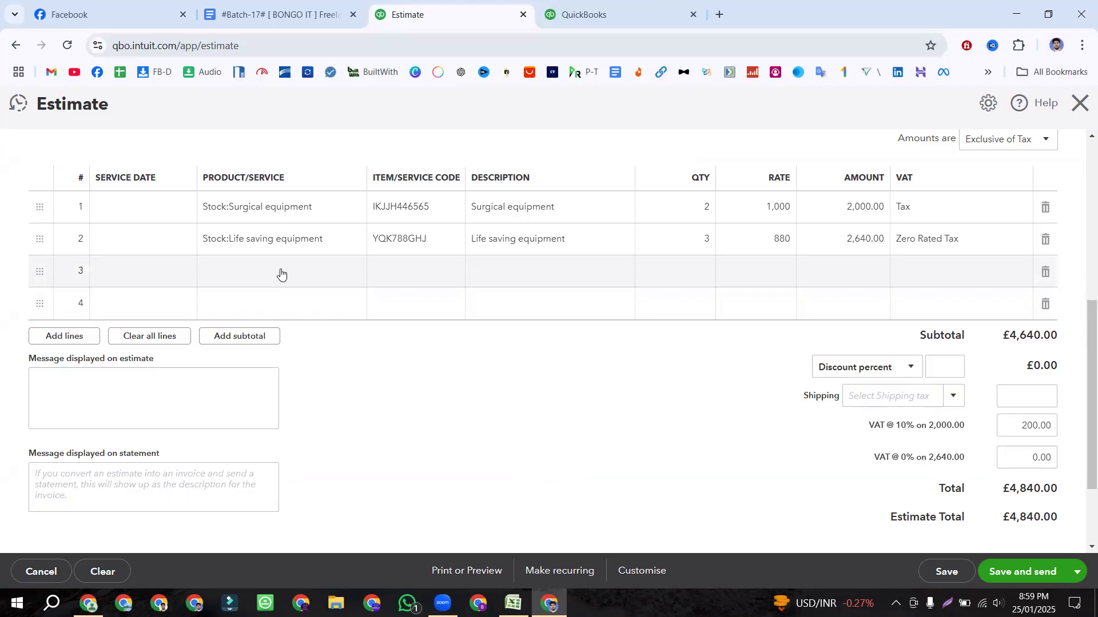
left_click(282, 274)
left_click(350, 272)
left_click(289, 399)
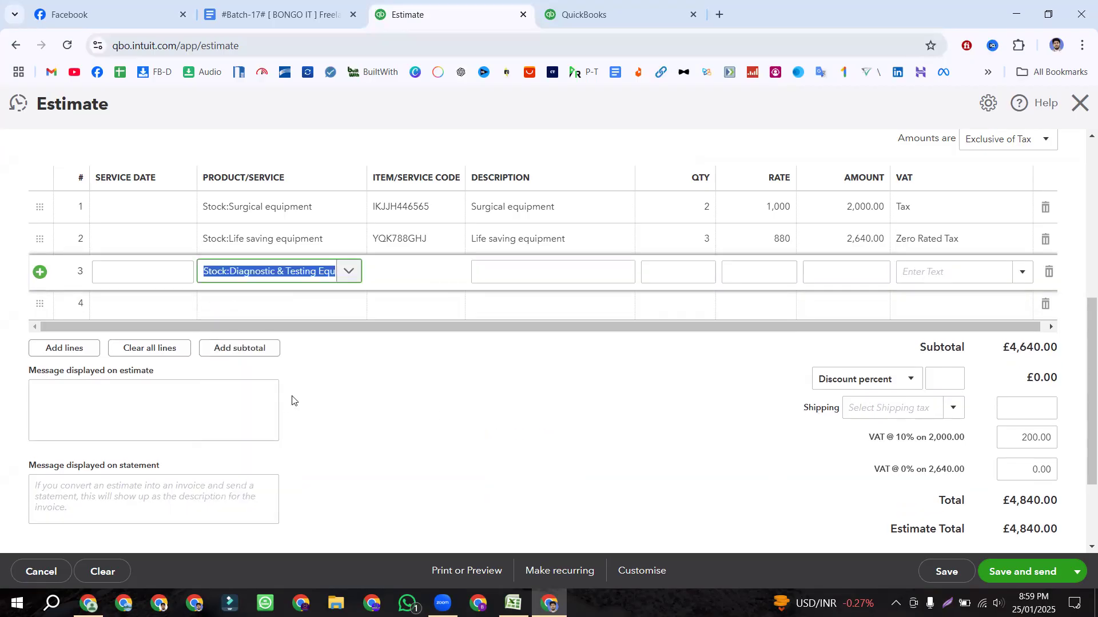
left_click(433, 411)
left_click(333, 274)
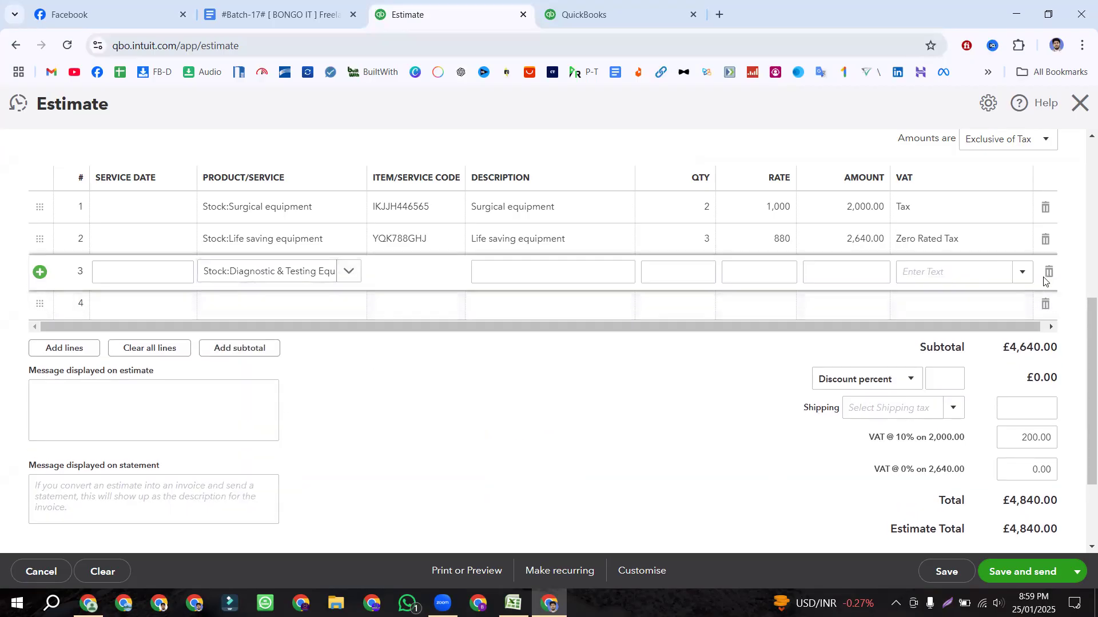
Step: Delete the broken line 3 and choose Diagnostic & Testing Equipment afresh at rate 700
left_click(1045, 273)
left_click(356, 281)
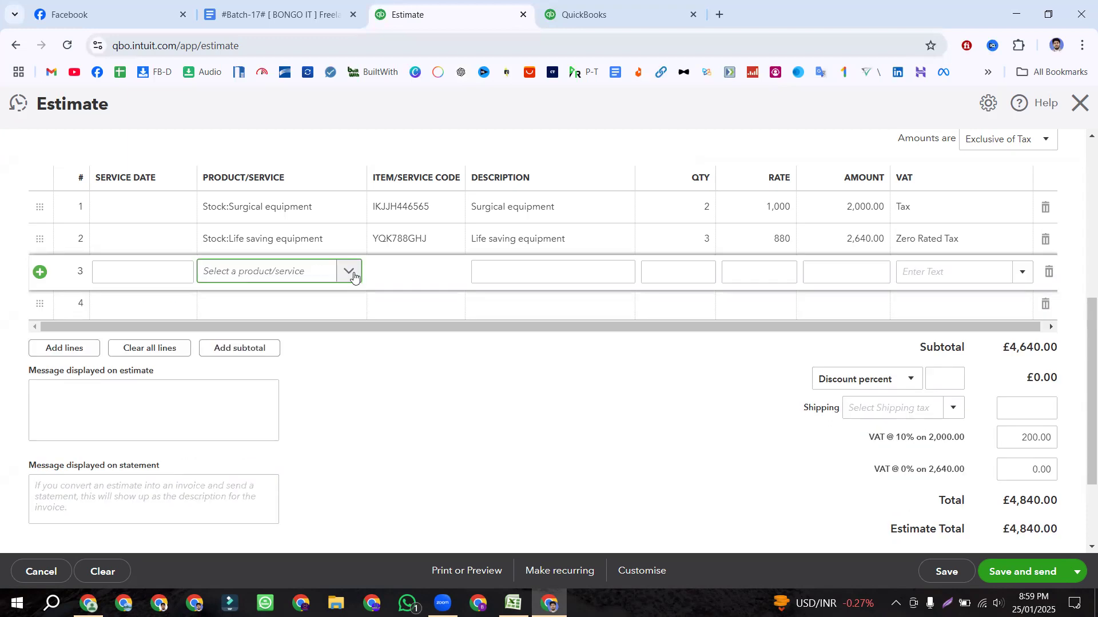
left_click(354, 276)
type("d")
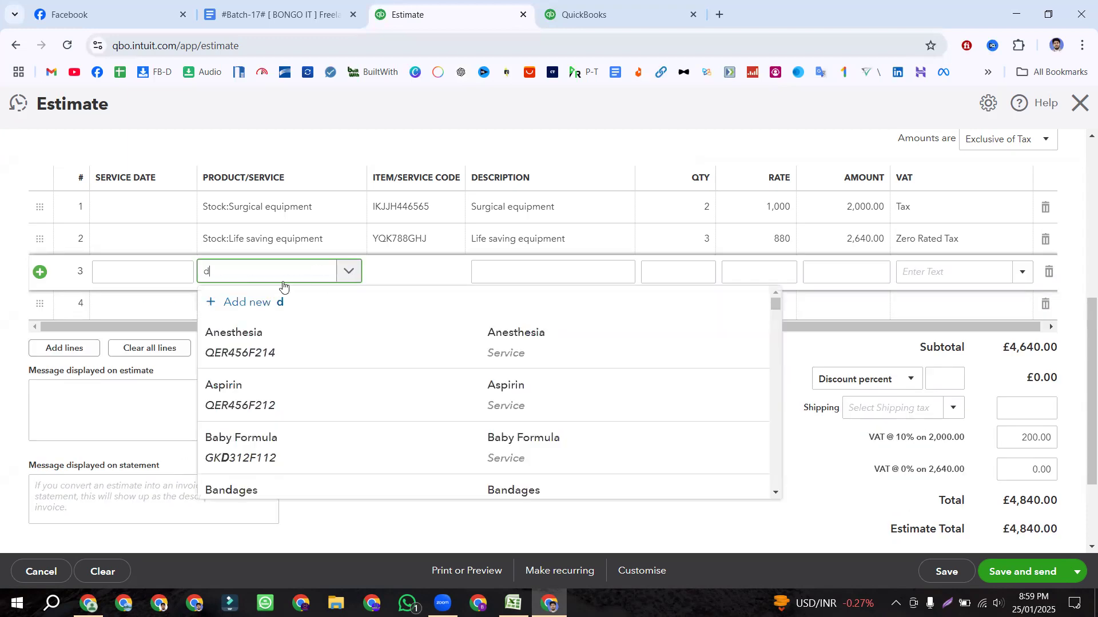
type("ia")
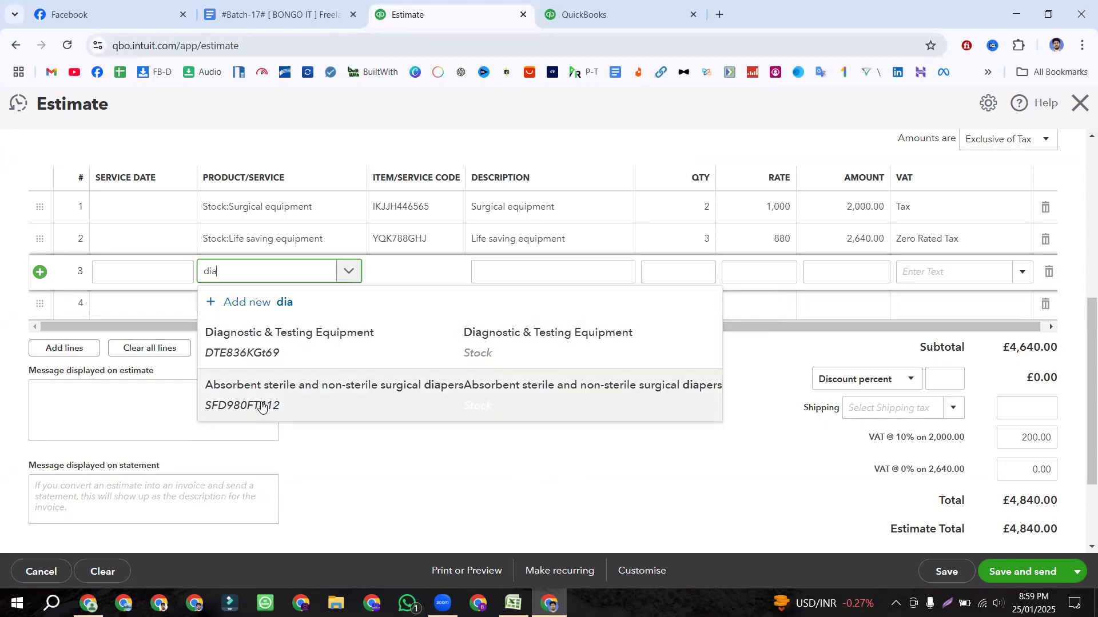
left_click(260, 359)
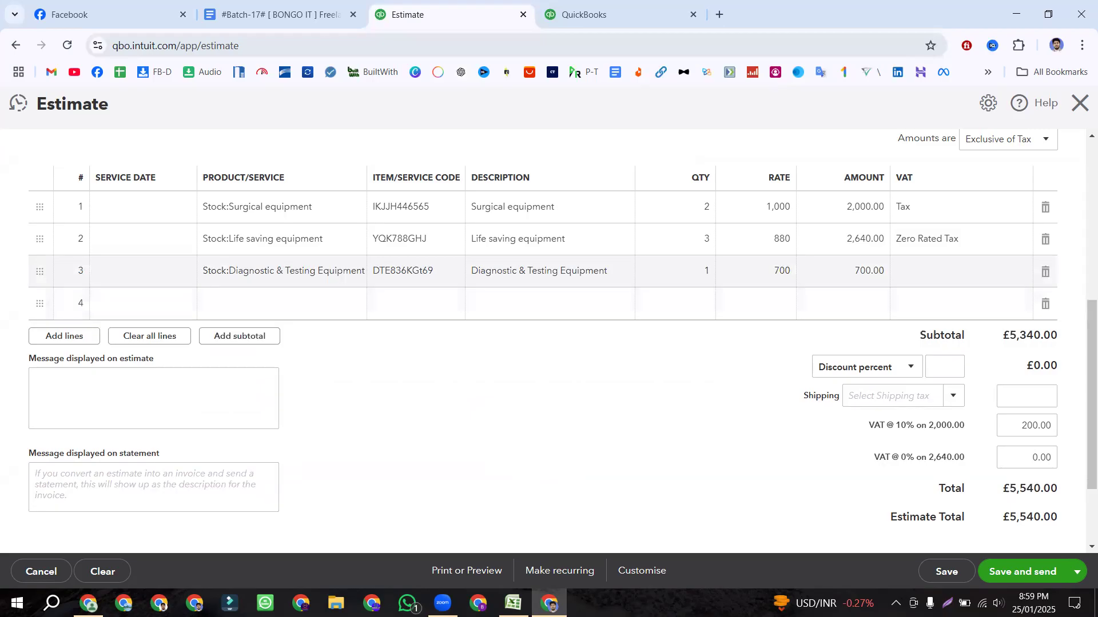
key("alt+Tab")
Step: Set estimate line 3 to quantity 4 with Tax (10%), checking Excel cell D4
left_click(407, 184)
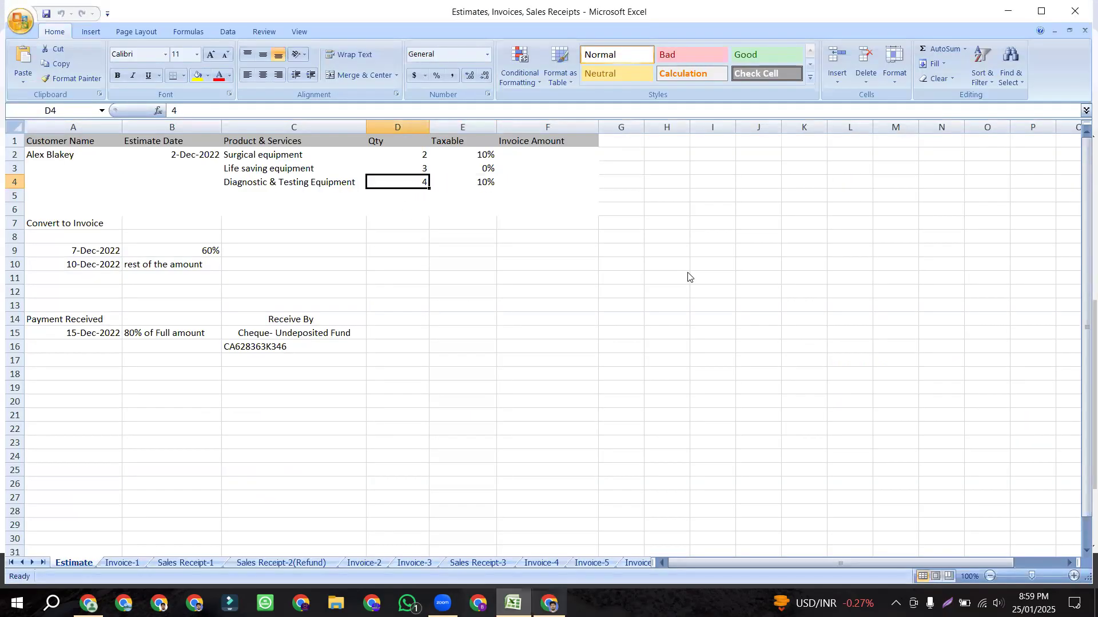
key("alt+Tab")
type("4")
left_click(1019, 279)
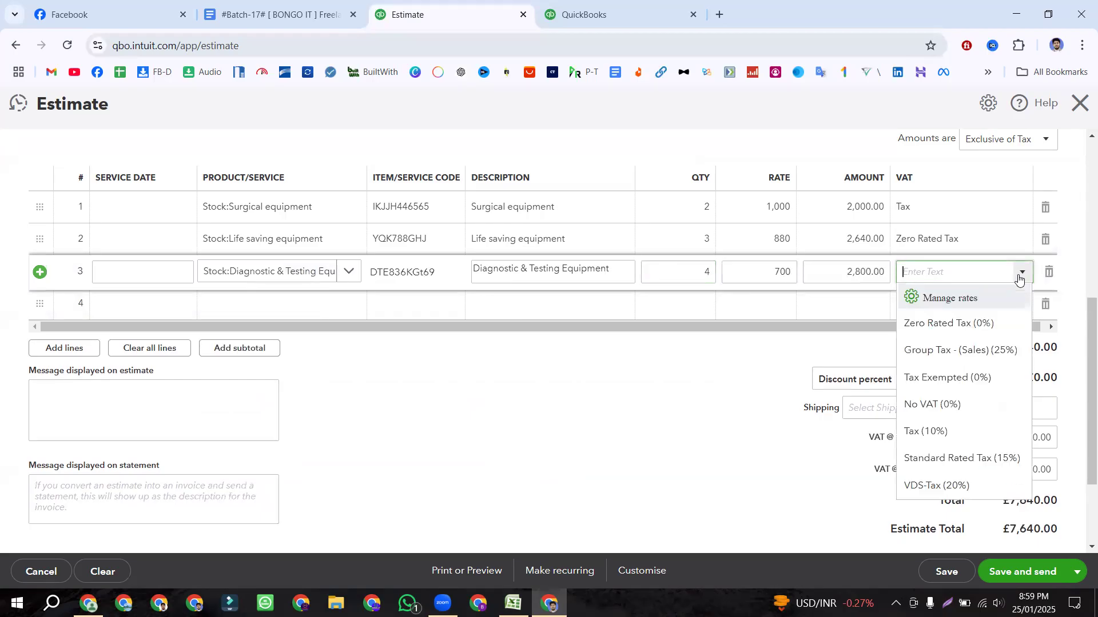
left_click(934, 431)
scroll(628, 407, "up", 1)
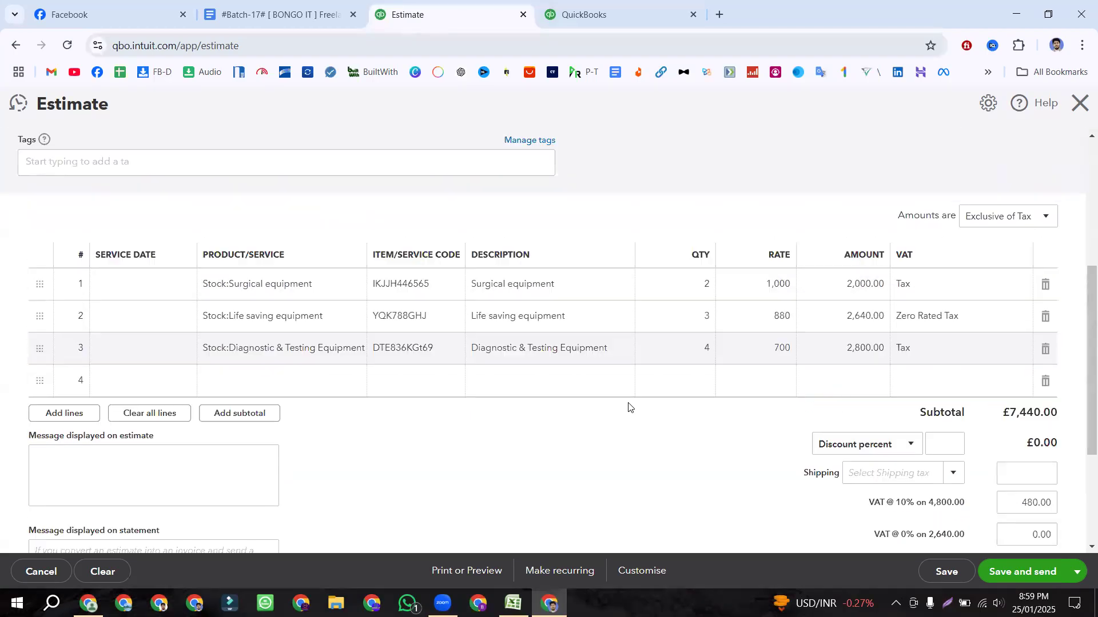
scroll(792, 263, "up", 5)
scroll(791, 263, "down", 5)
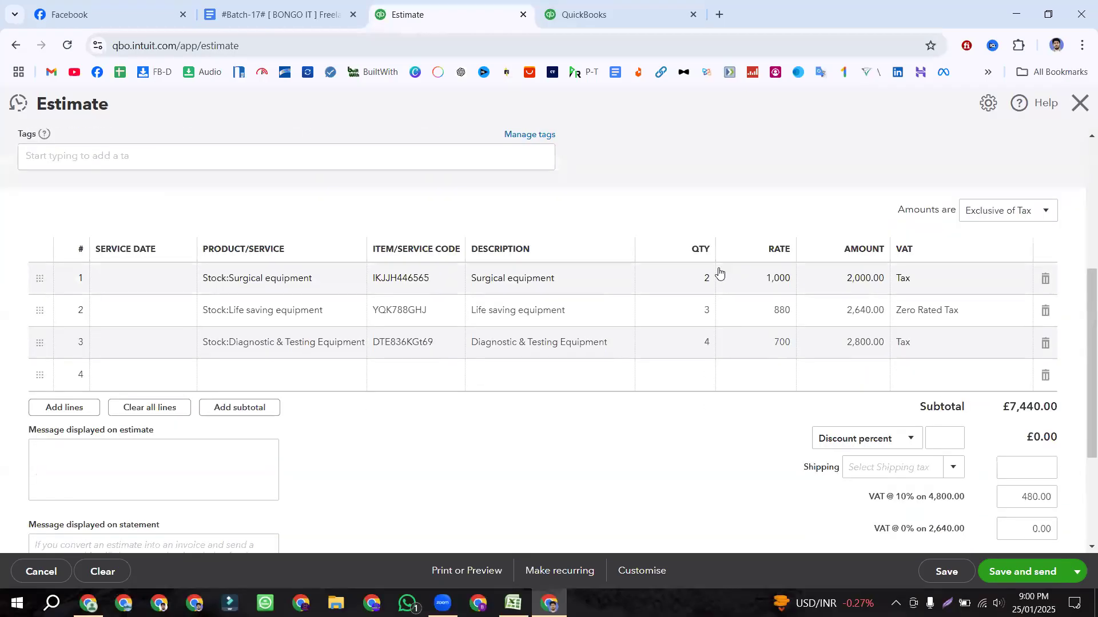
scroll(691, 221, "down", 3)
scroll(788, 374, "up", 1)
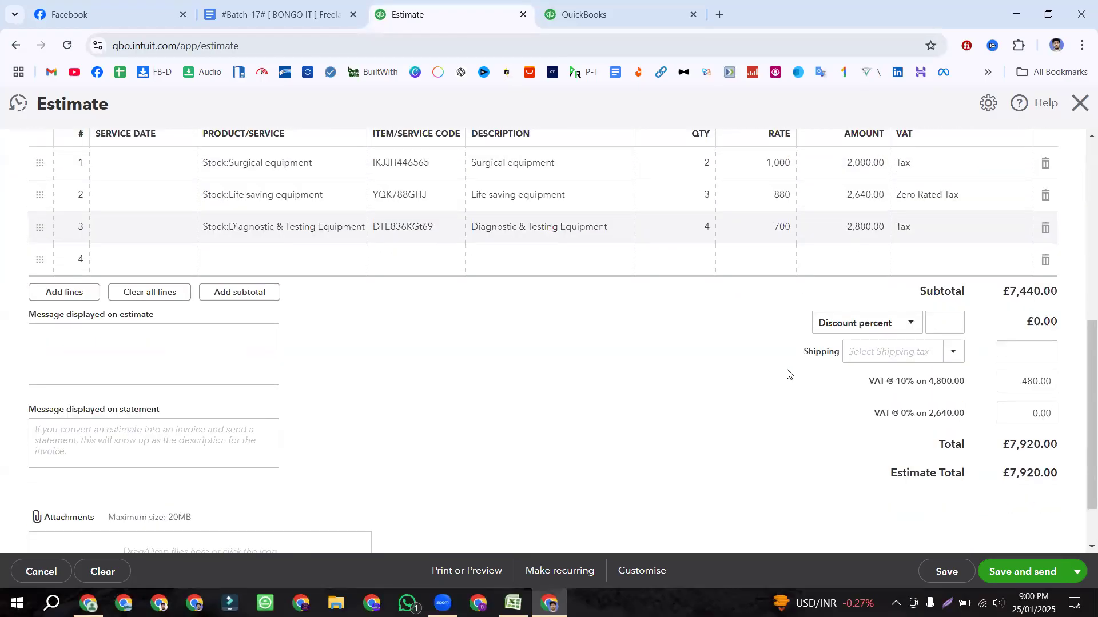
Step: Review the customer and line-item cells (A3:E5, A2:F3) in the Excel workbook
left_click(513, 603)
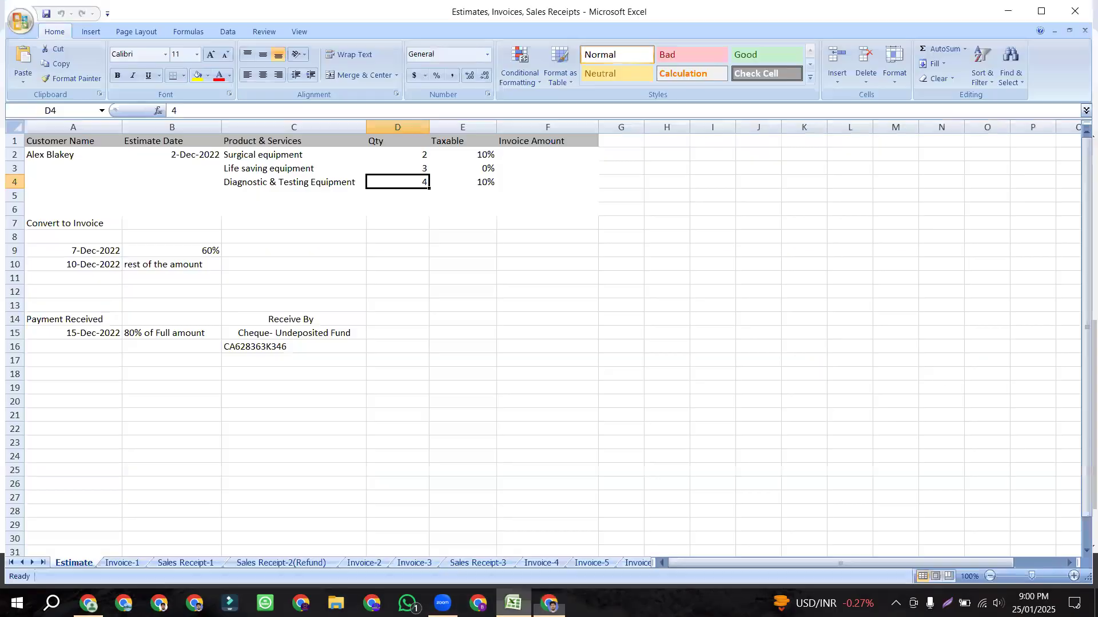
left_click_drag(74, 168, 470, 195)
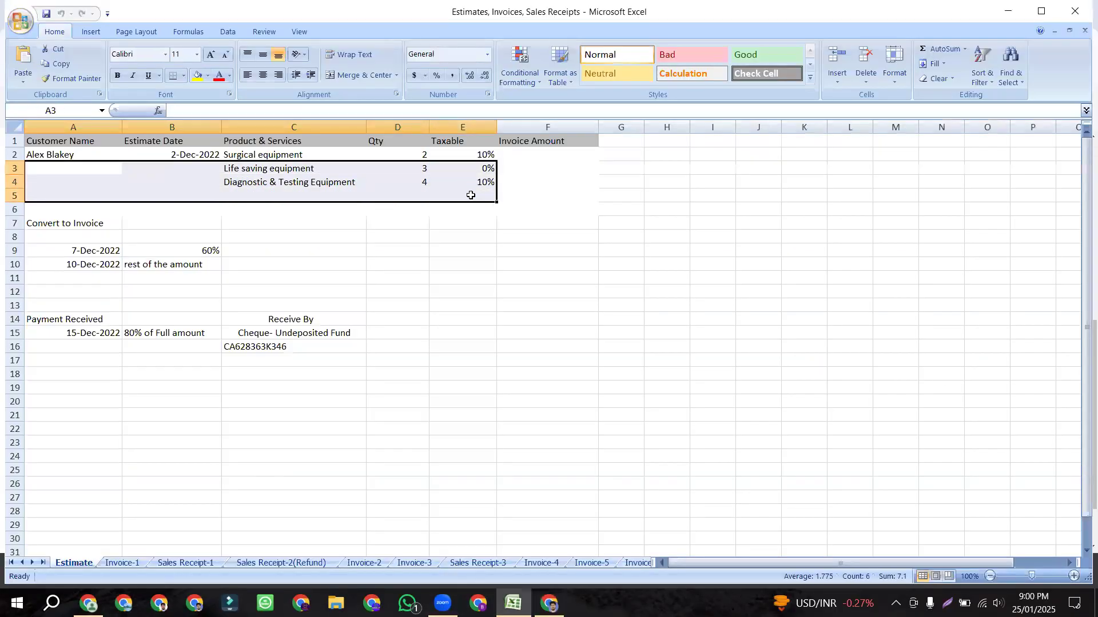
left_click(67, 142)
left_click(61, 152)
left_click_drag(61, 153, 510, 172)
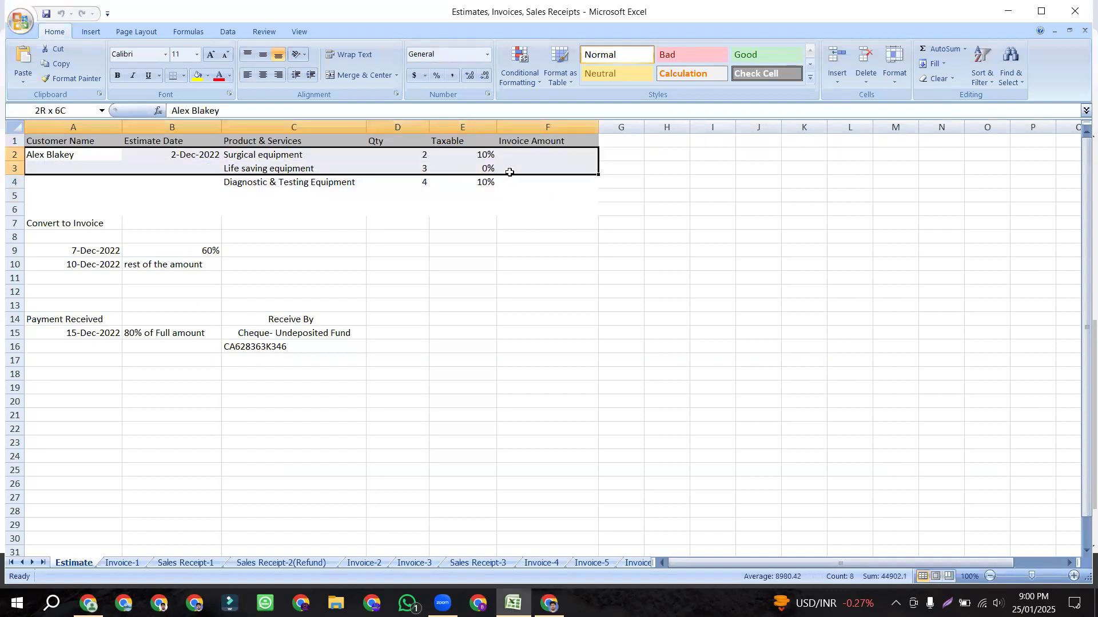
Step: Back on the £7,920.00 estimate, review its lines and open the other save choices
key("alt+Tab")
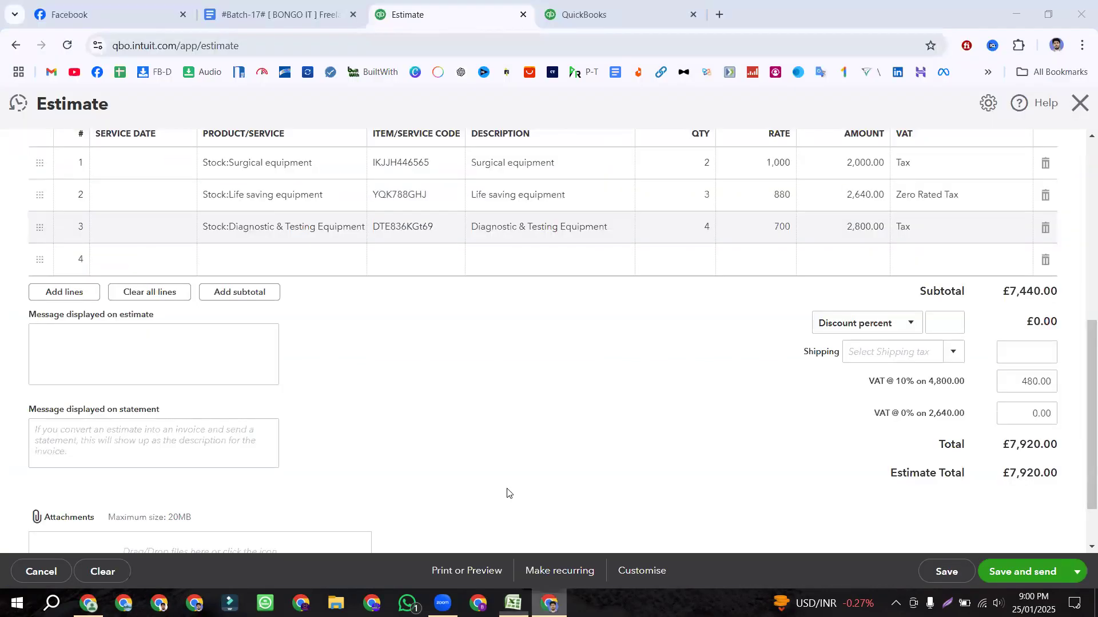
scroll(425, 235, "up", 2)
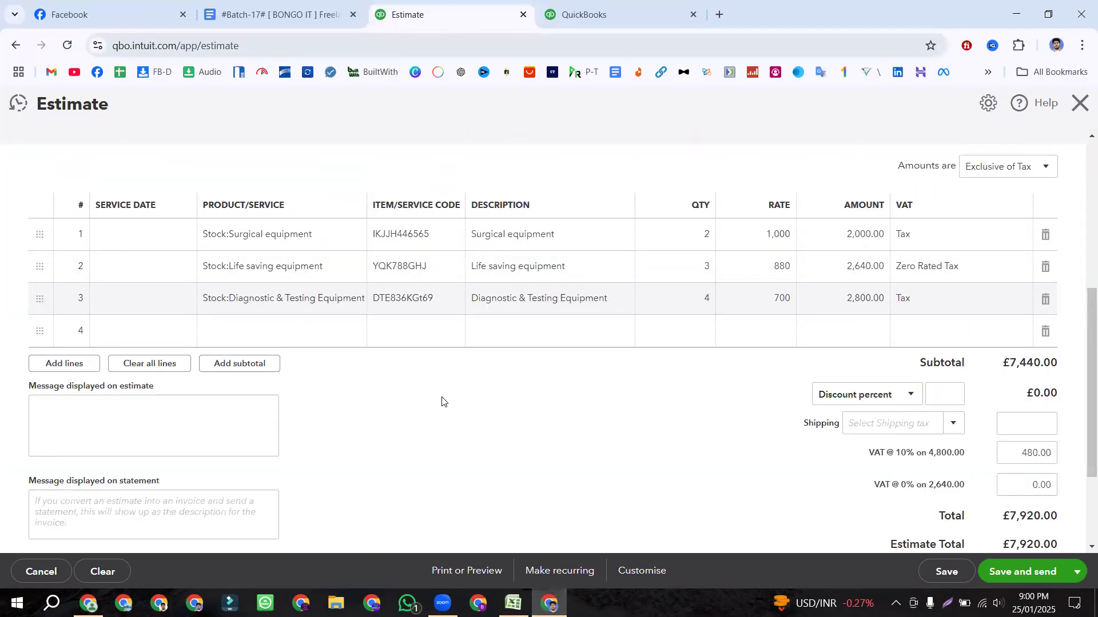
scroll(442, 401, "up", 2)
scroll(442, 402, "down", 2)
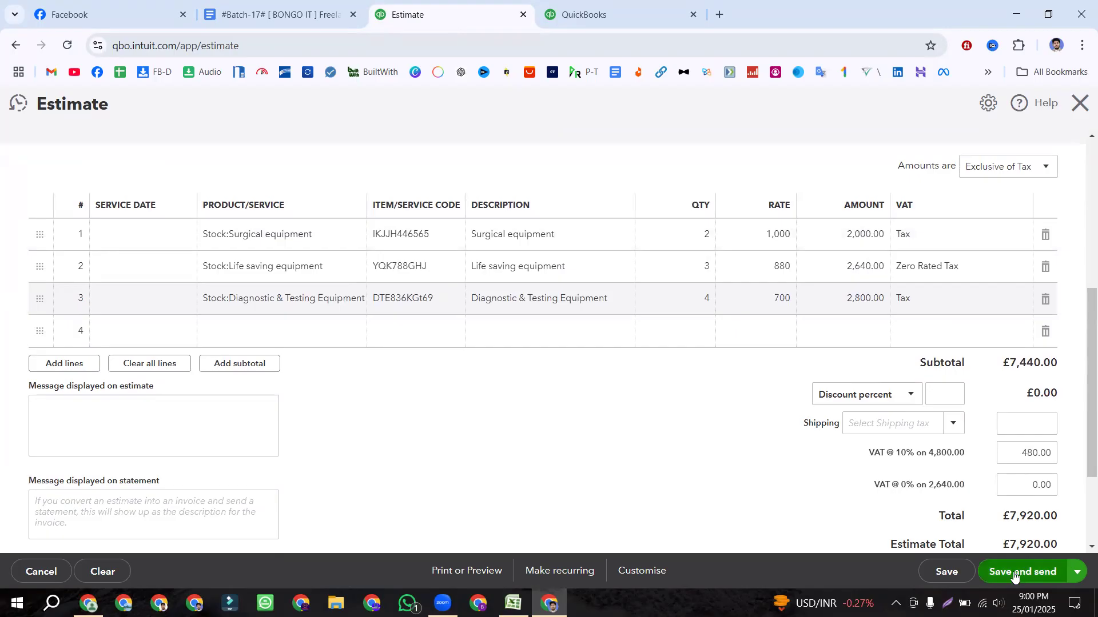
left_click(1076, 572)
Step: Save and close estimate 1001, then go to the Sales > All sales list
left_click(1010, 548)
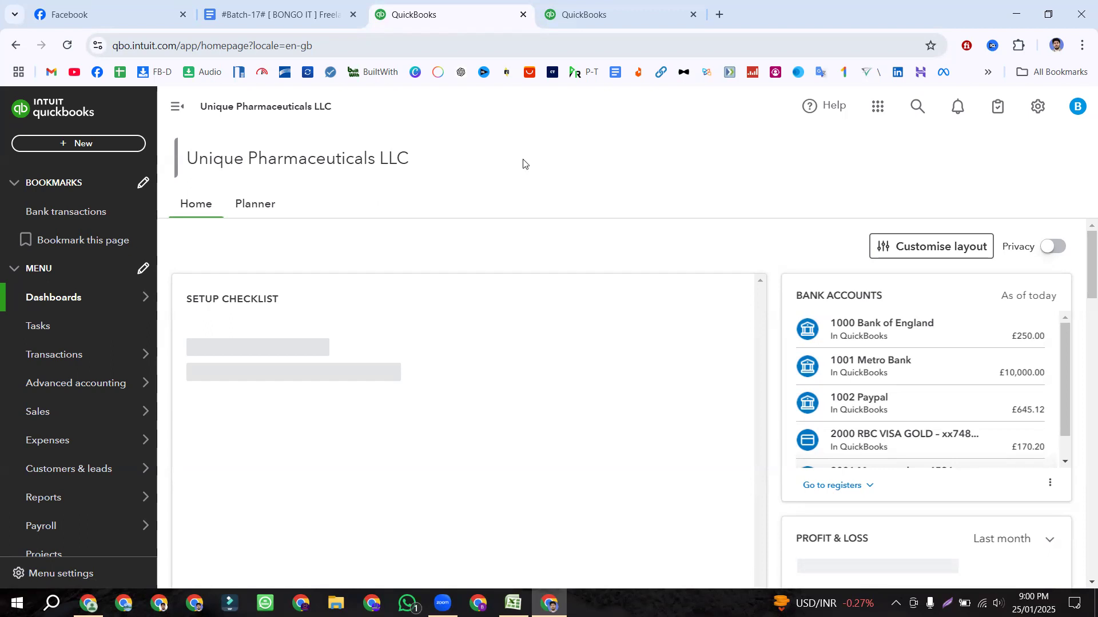
scroll(403, 197, "down", 5)
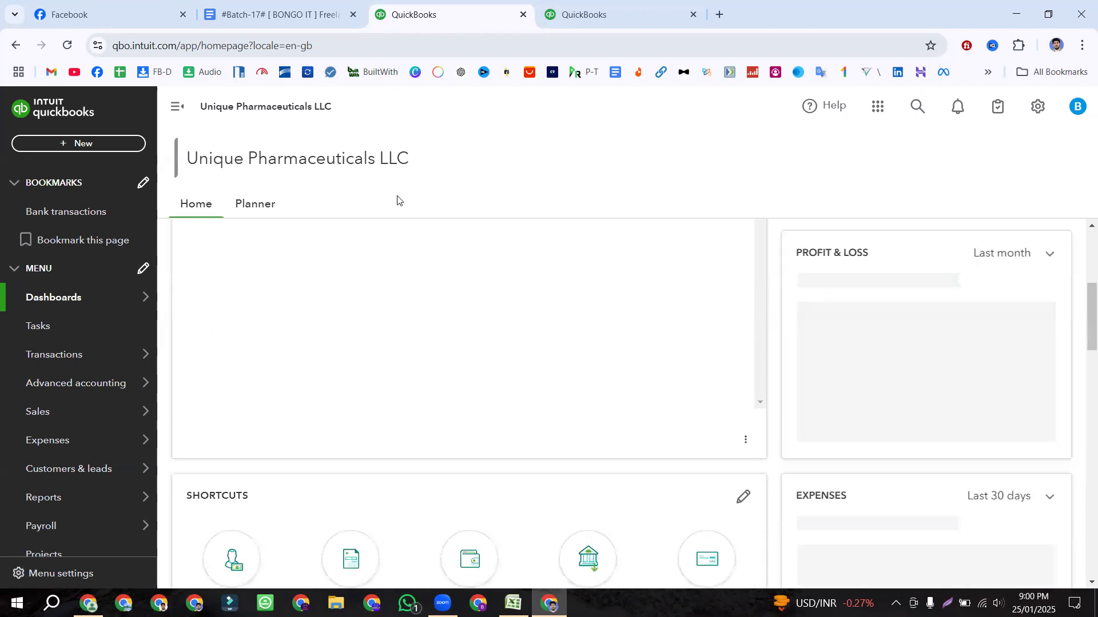
mouse_move(52, 421)
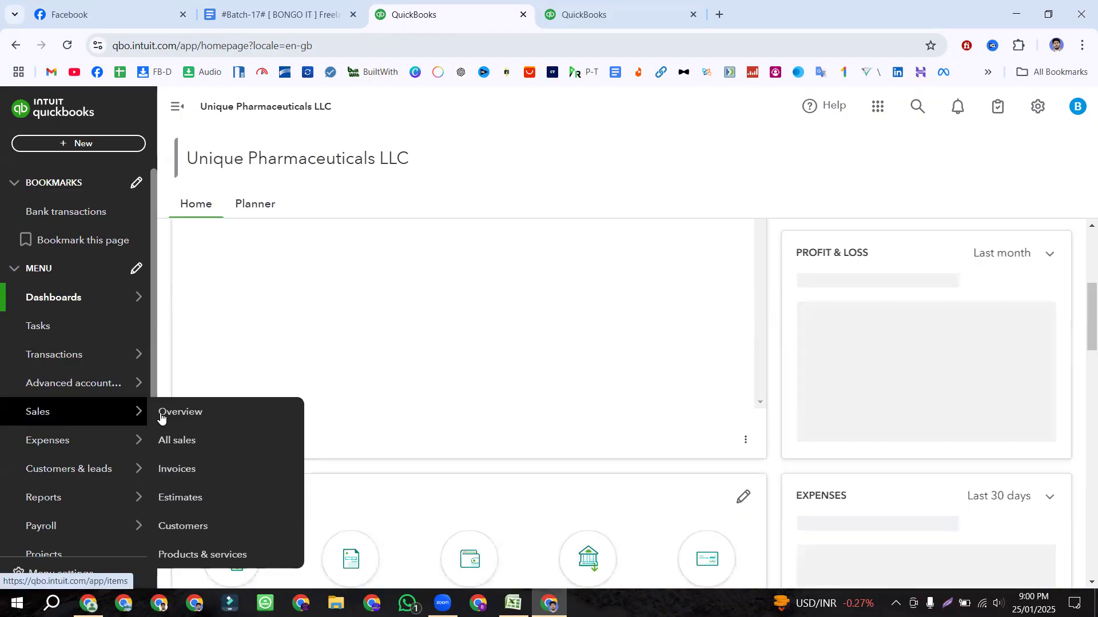
left_click(175, 441)
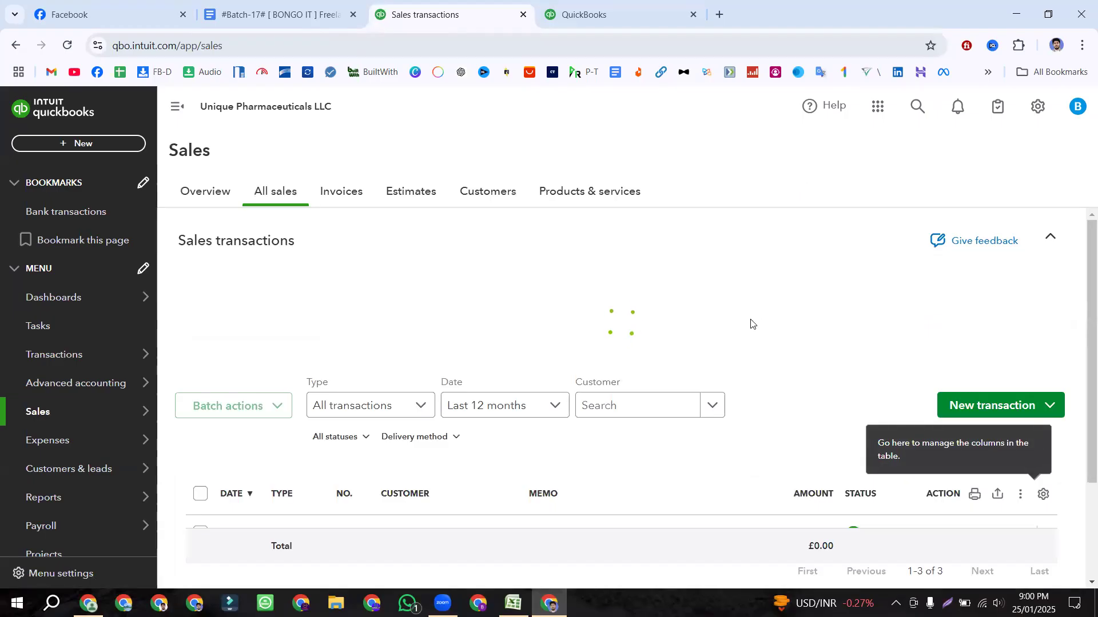
scroll(748, 345, "down", 2)
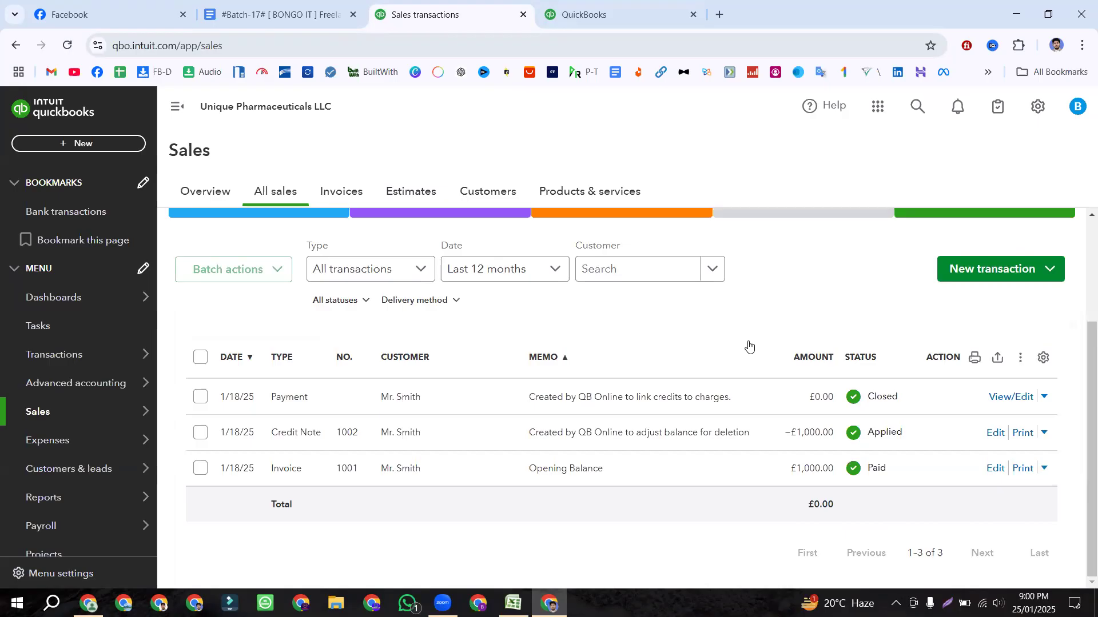
scroll(748, 346, "up", 3)
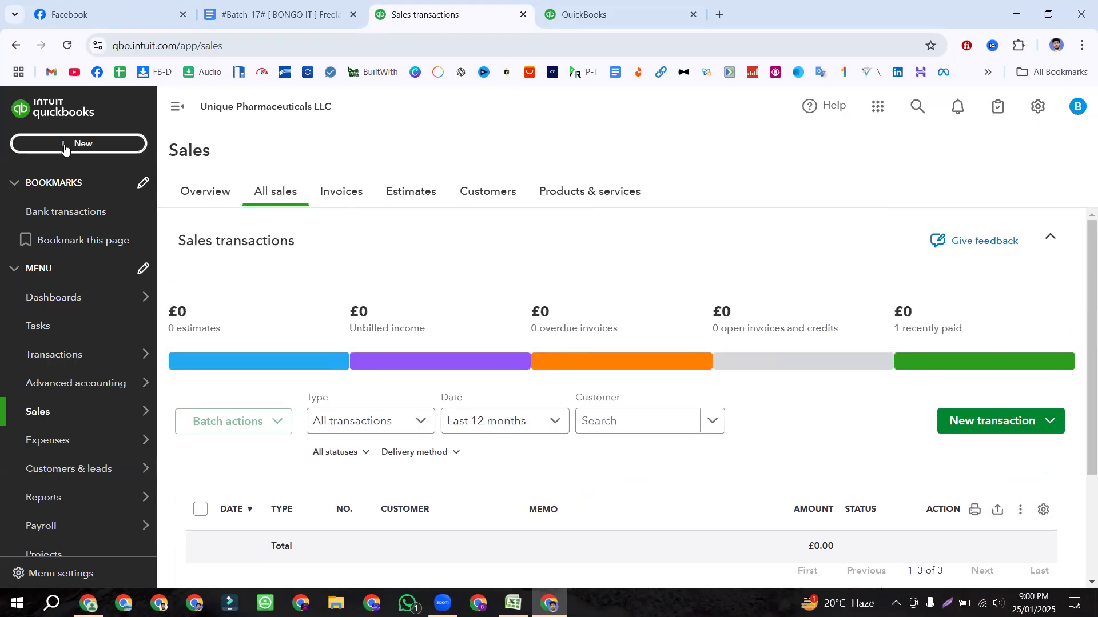
left_click(77, 143)
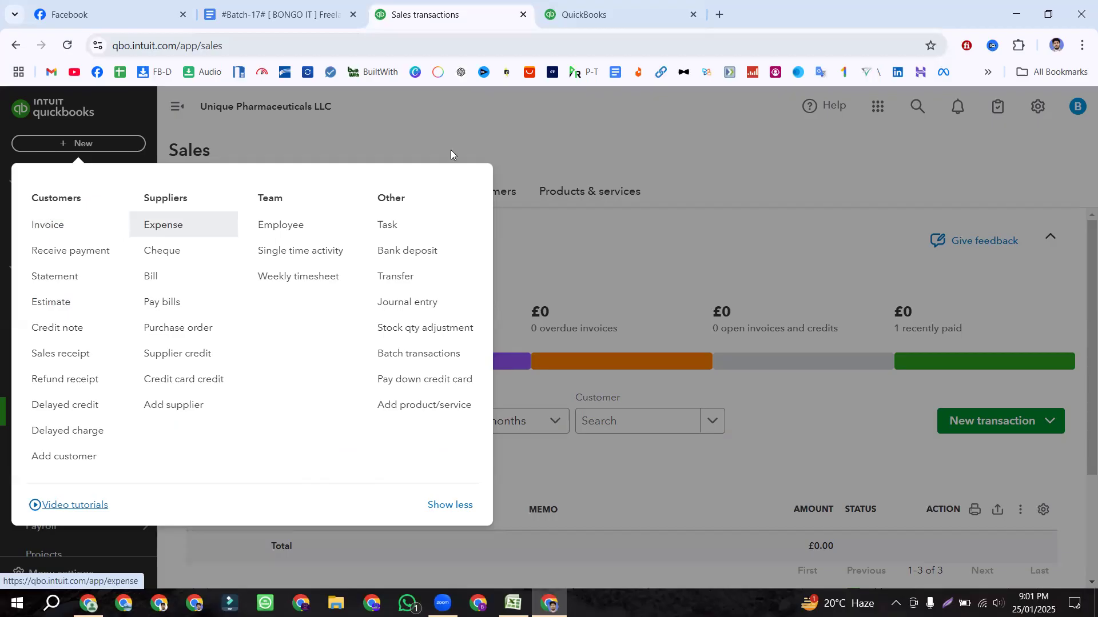
left_click(471, 124)
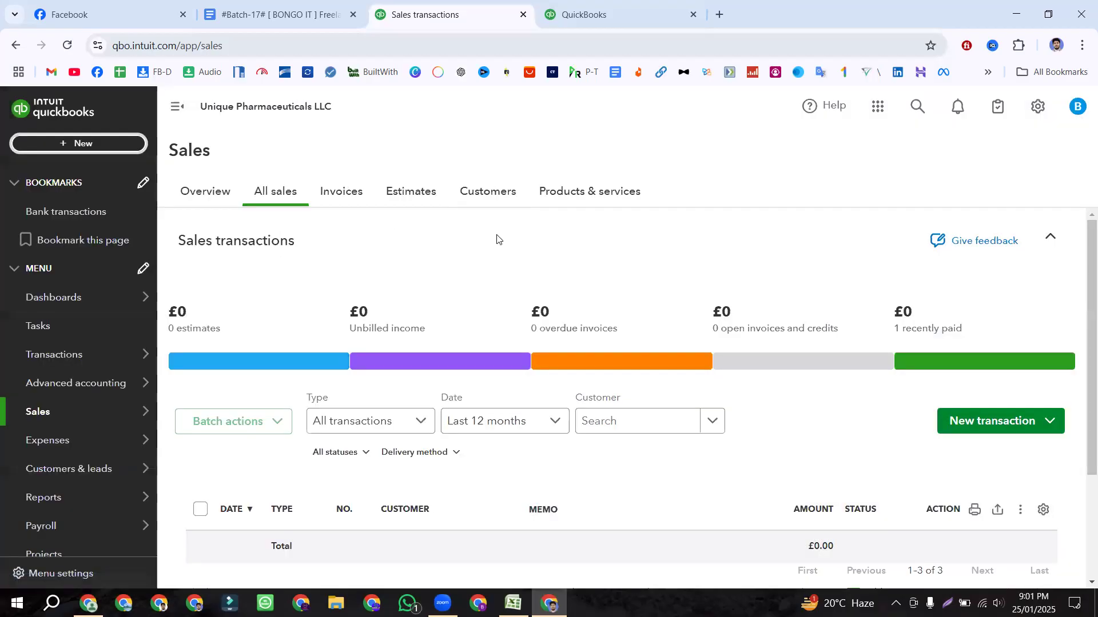
scroll(497, 238, "down", 3)
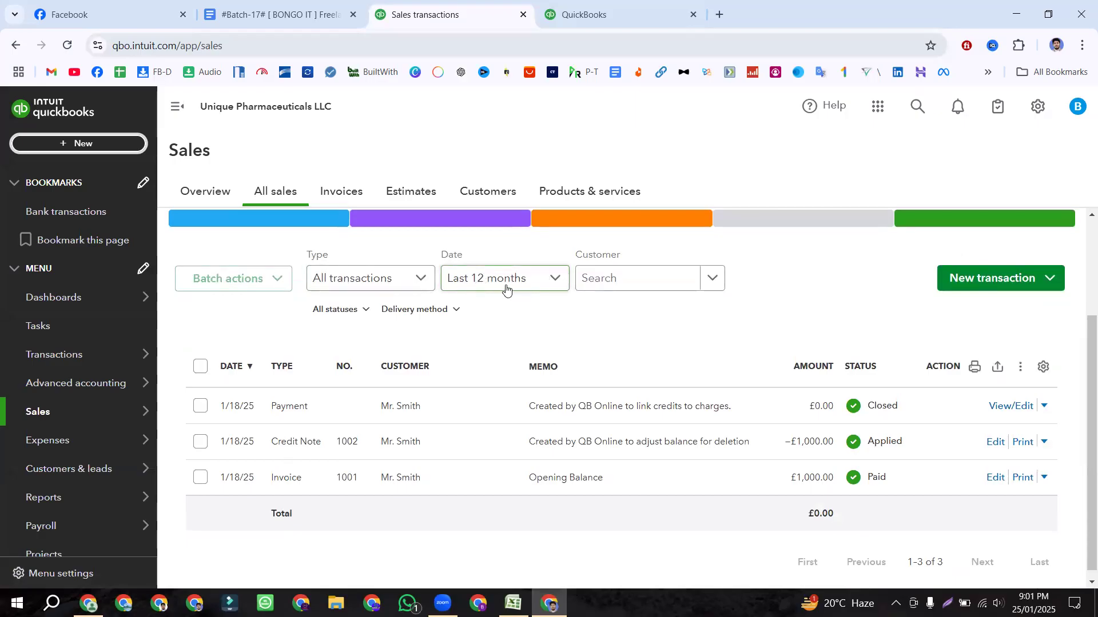
scroll(506, 289, "up", 3)
mouse_move(51, 416)
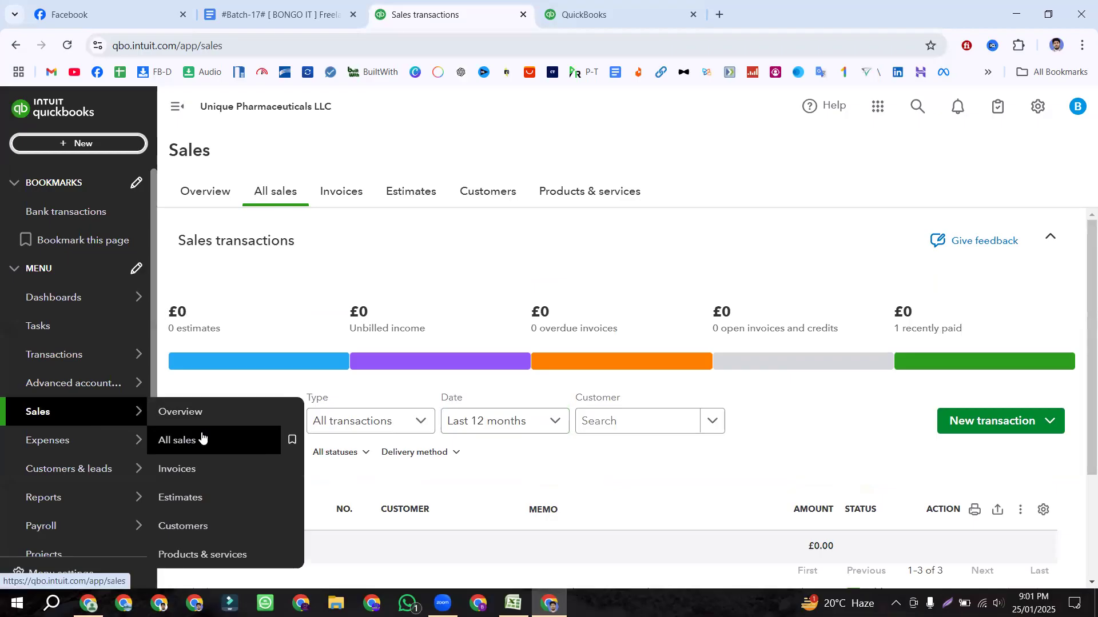
Step: Look over the Estimates tab and its date range options, then return to All sales
left_click(415, 200)
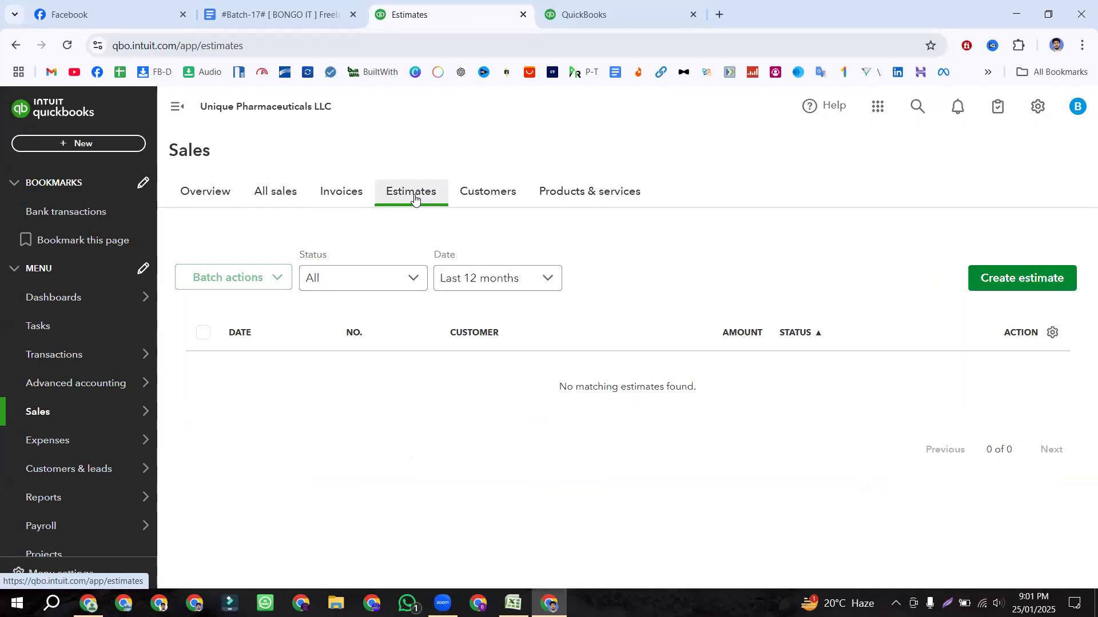
left_click(493, 283)
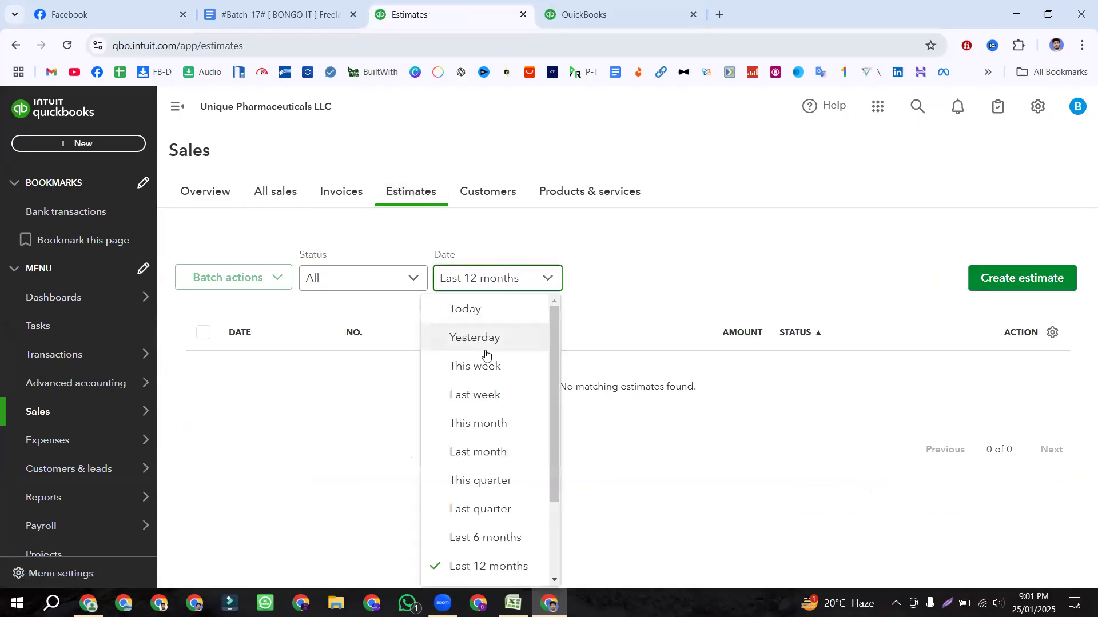
scroll(485, 384, "down", 2)
scroll(492, 372, "up", 2)
scroll(488, 331, "down", 1)
scroll(554, 491, "down", 1)
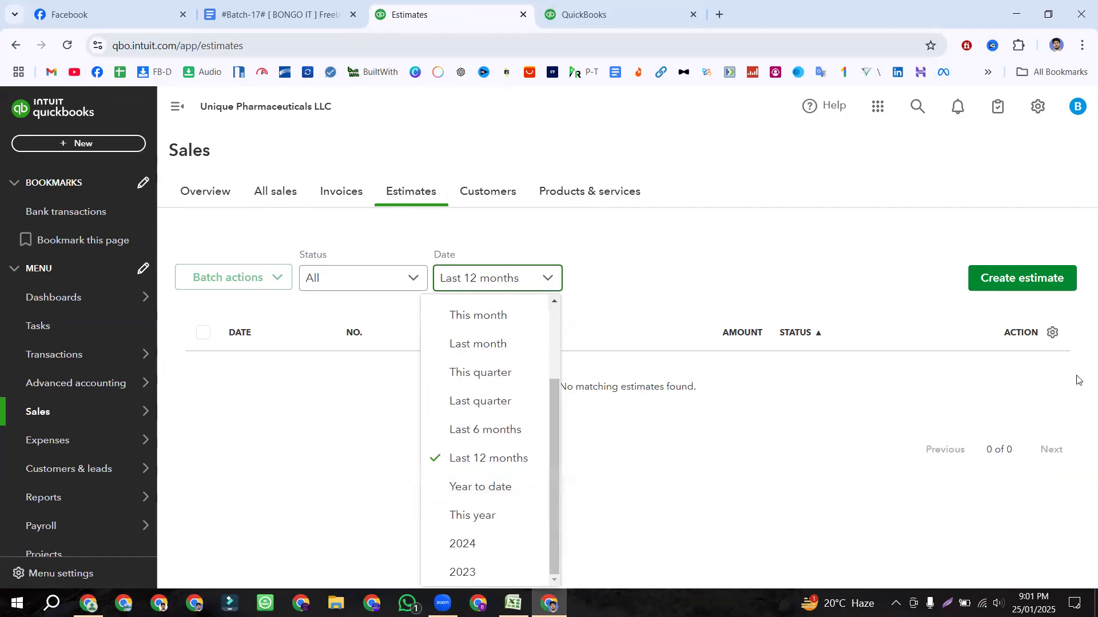
left_click(675, 273)
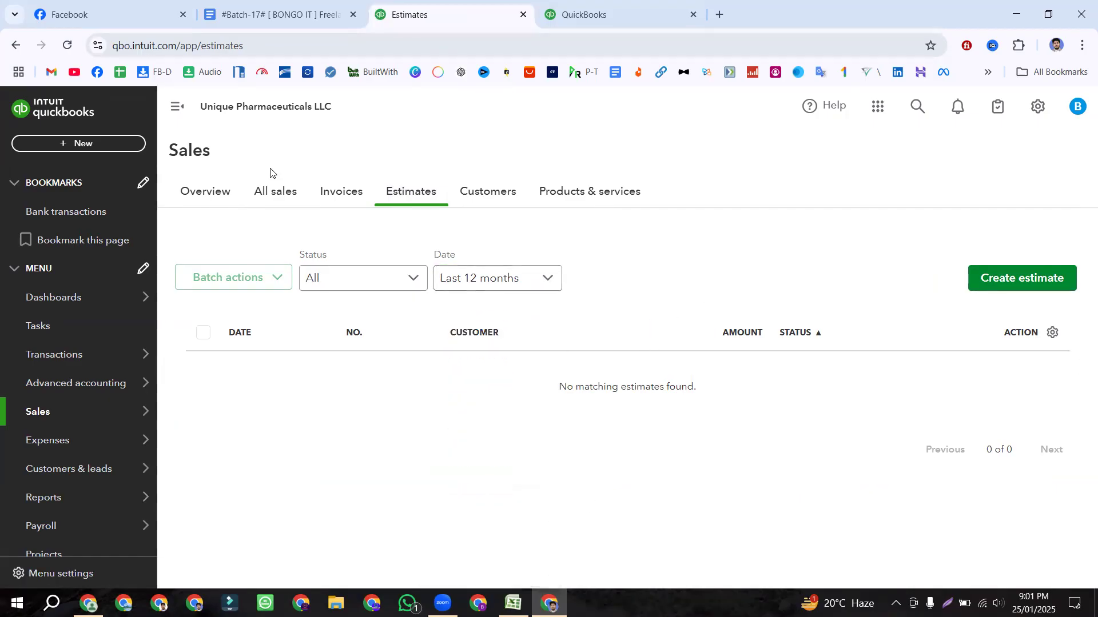
left_click(264, 193)
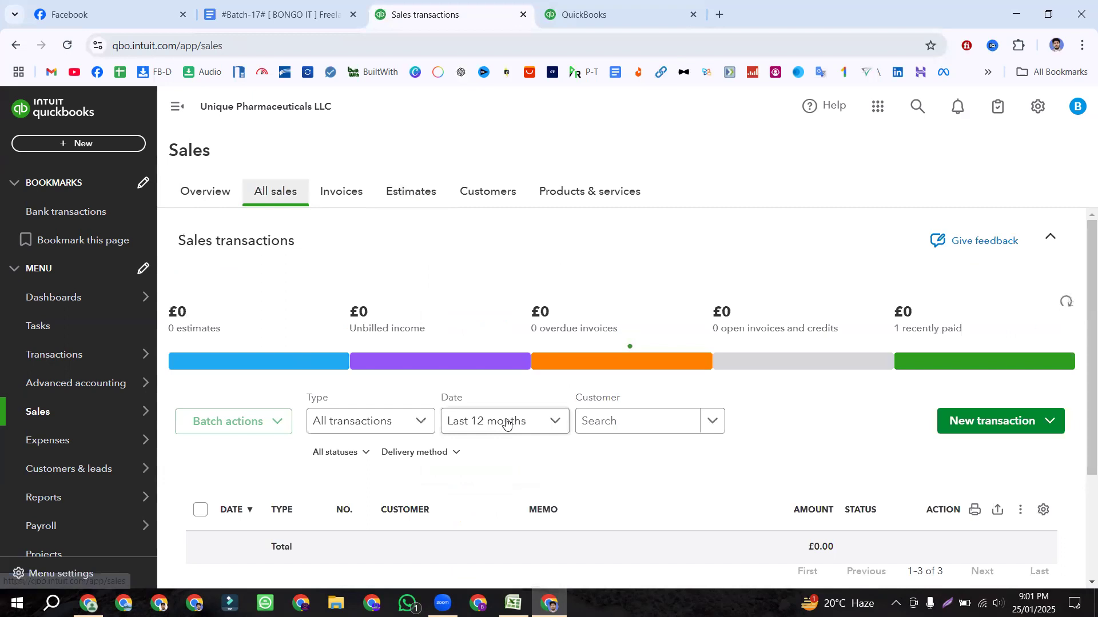
Step: Set the All sales date filter to All so estimate 1001 (£7,920.00, Pending) appears
left_click(500, 422)
scroll(474, 141, "up", 3)
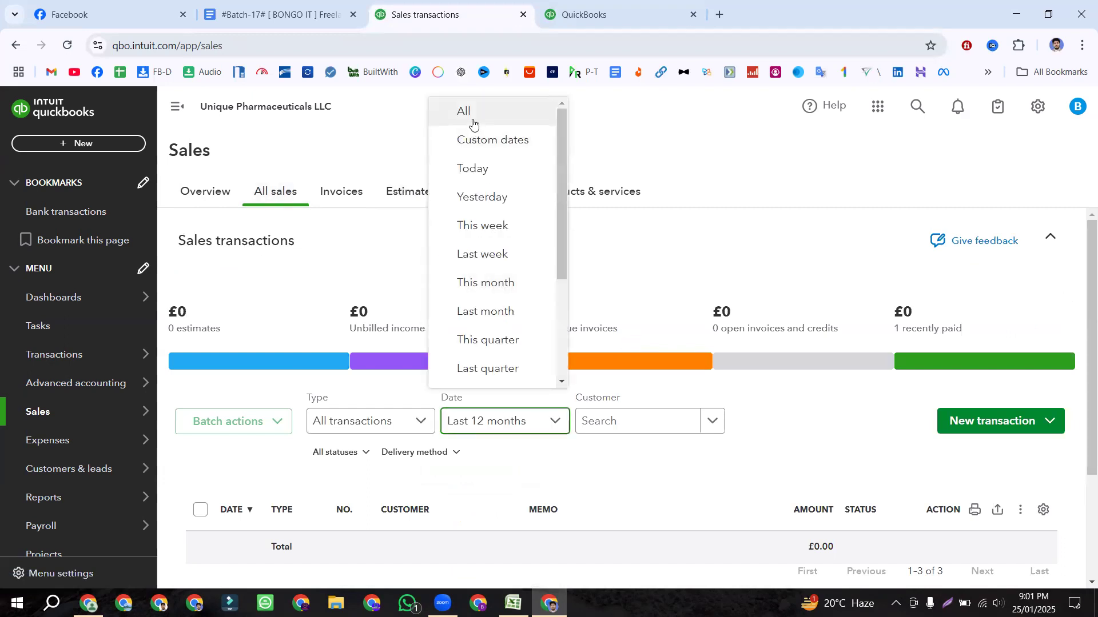
left_click(497, 111)
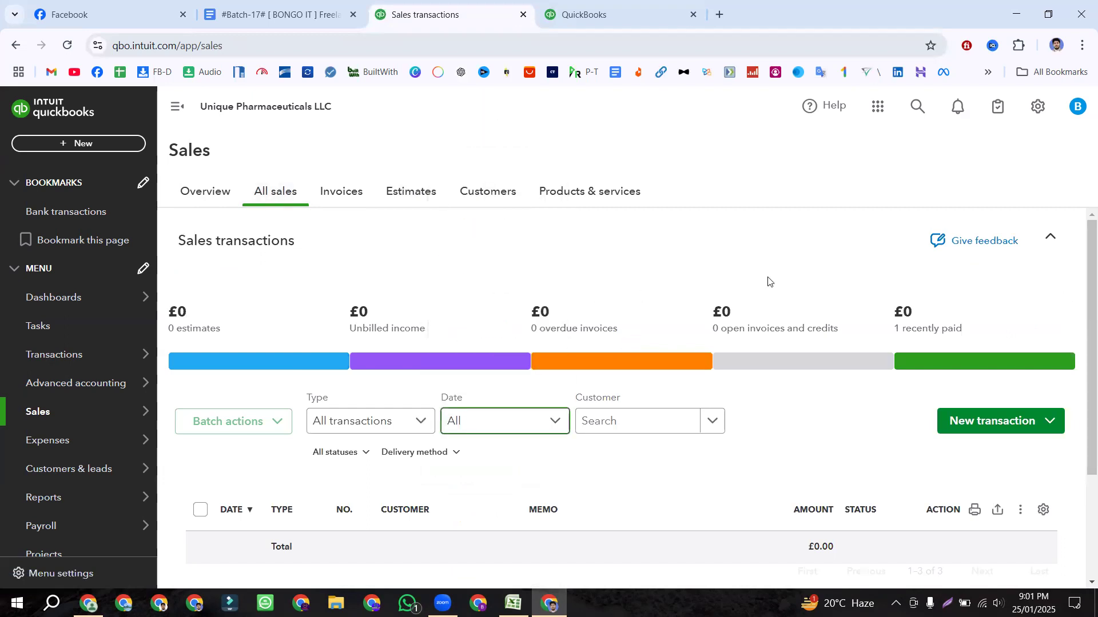
scroll(742, 257, "down", 3)
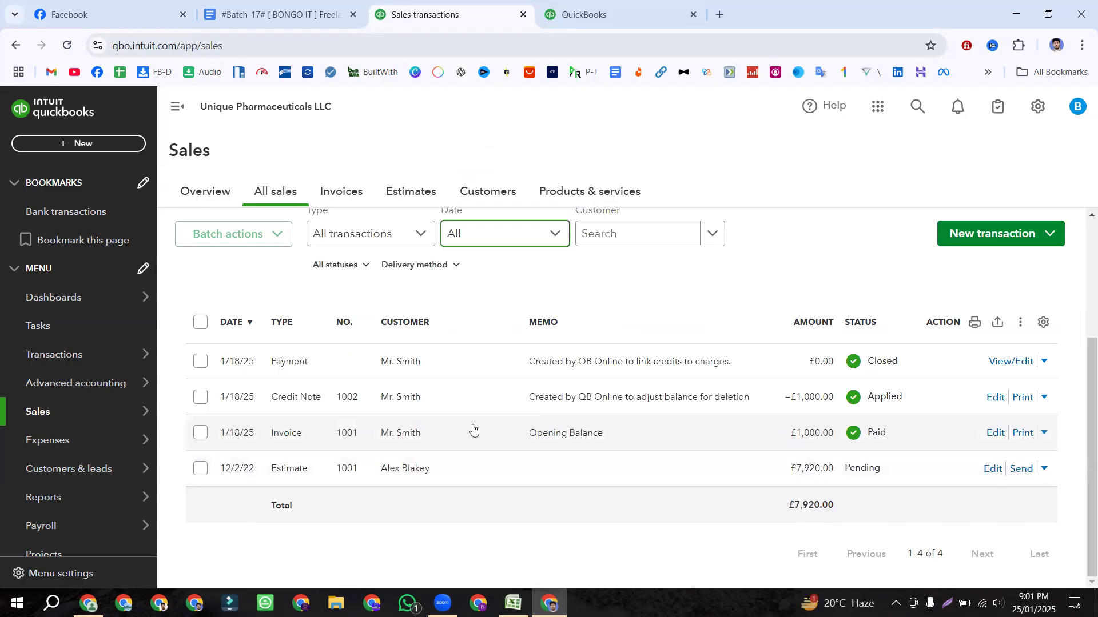
left_click(277, 204)
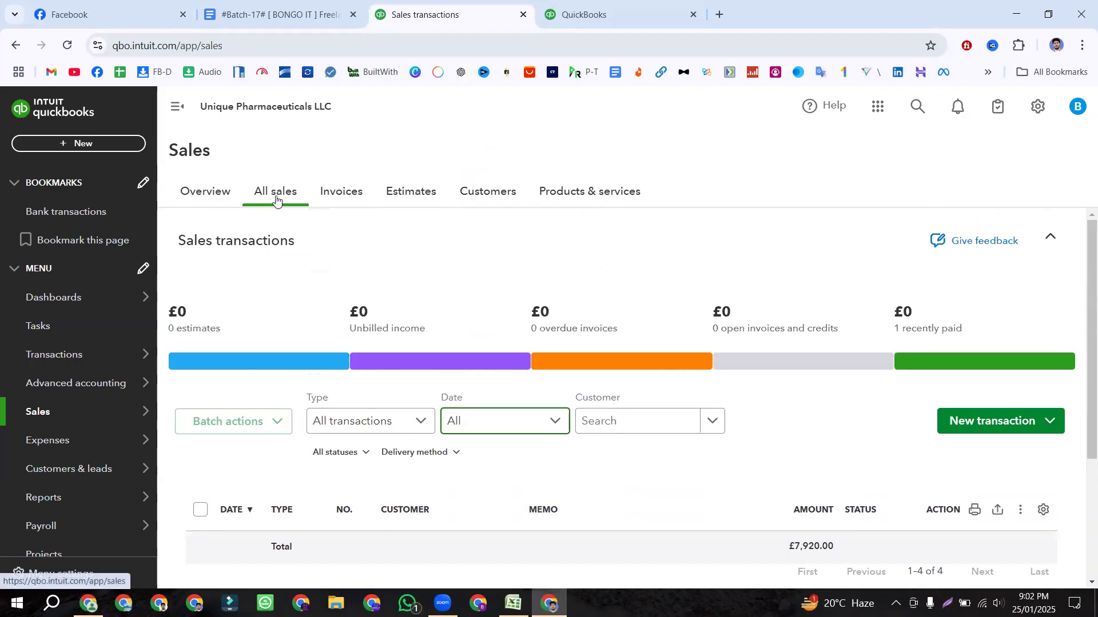
left_click(540, 422)
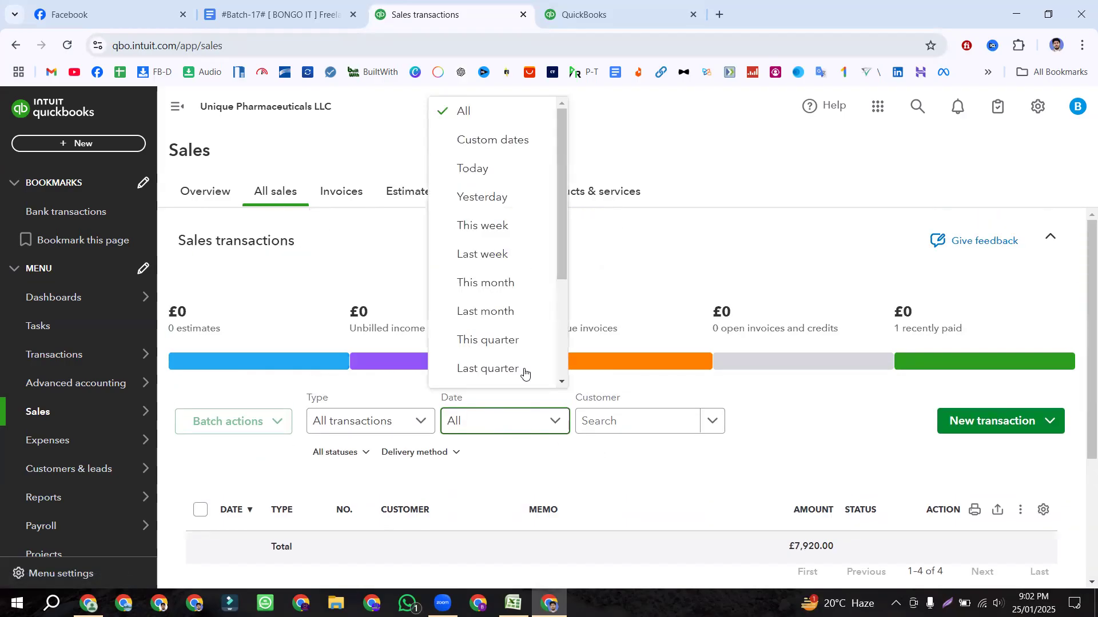
left_click(466, 110)
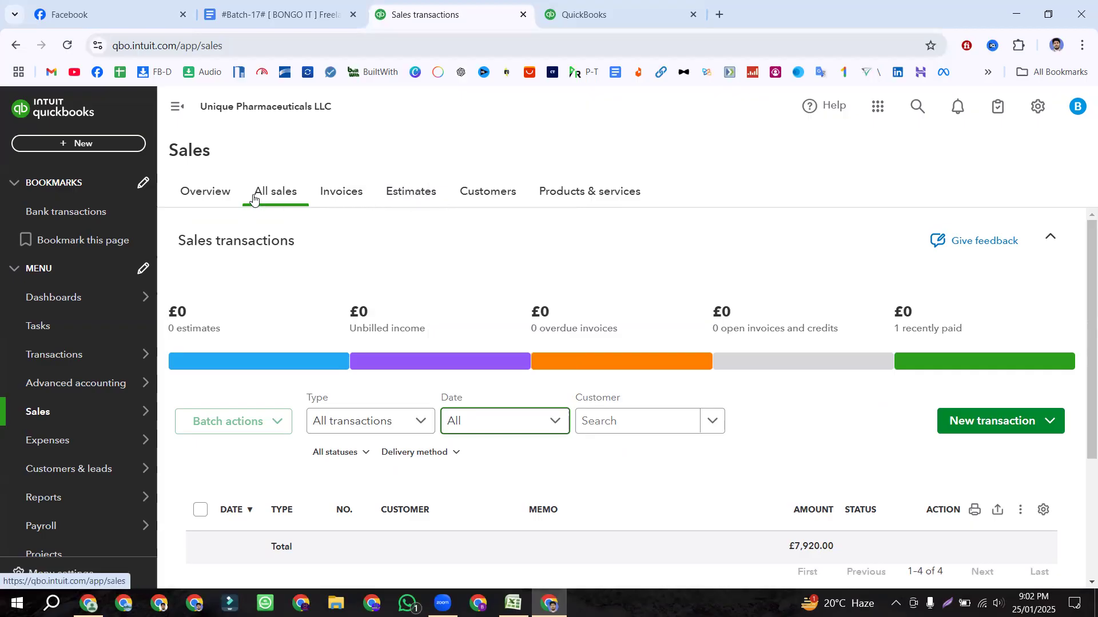
scroll(358, 348, "down", 3)
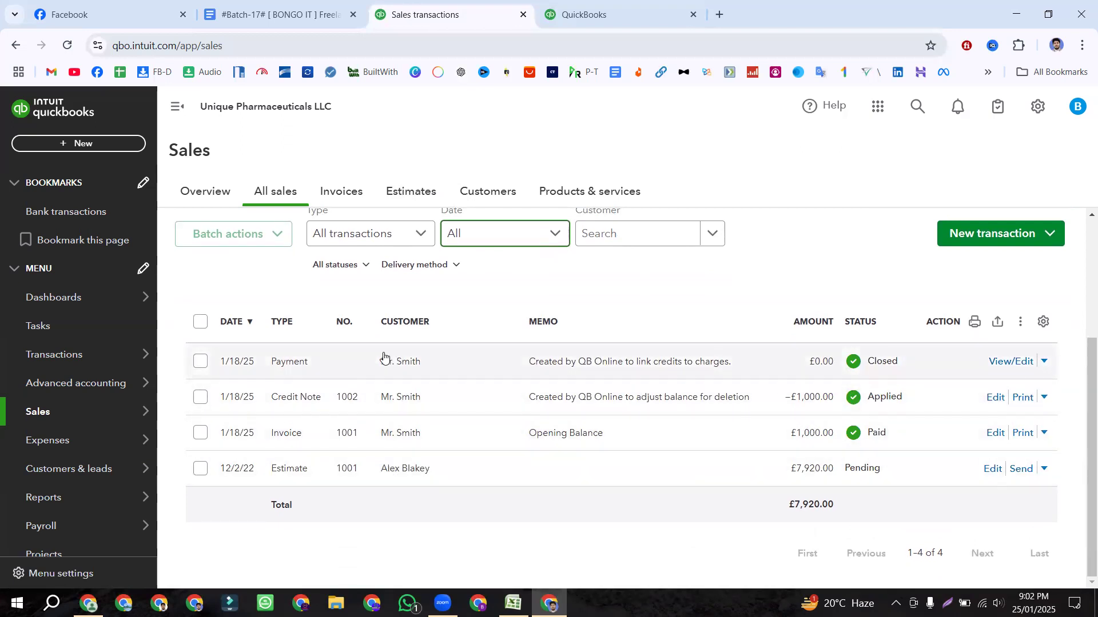
Step: Open the create-new menu and dismiss it without choosing anything
left_click(404, 322)
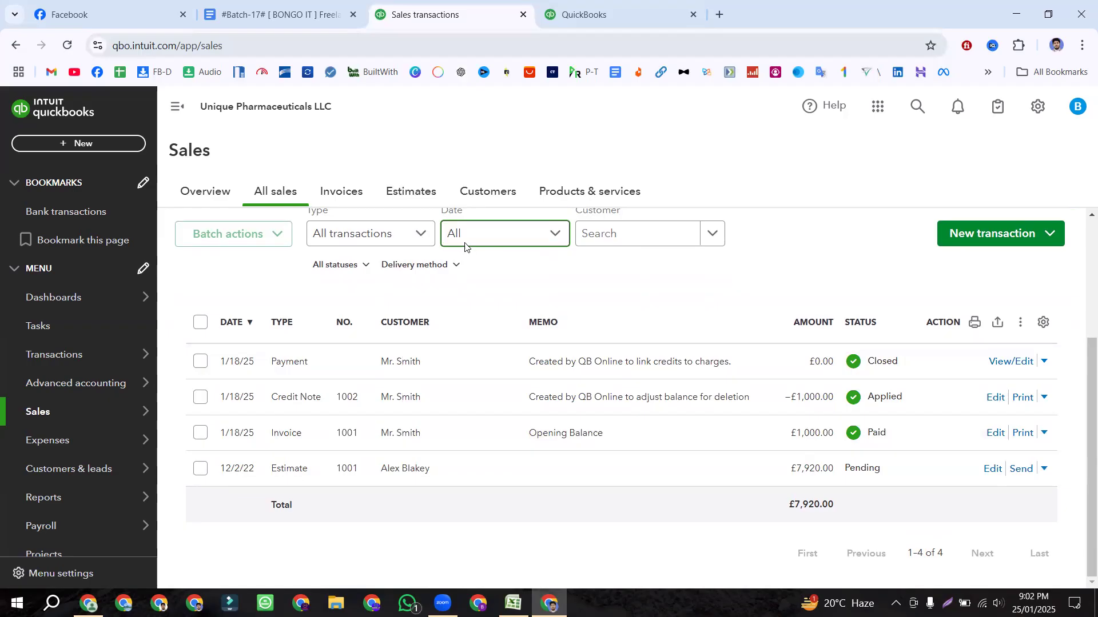
left_click(87, 144)
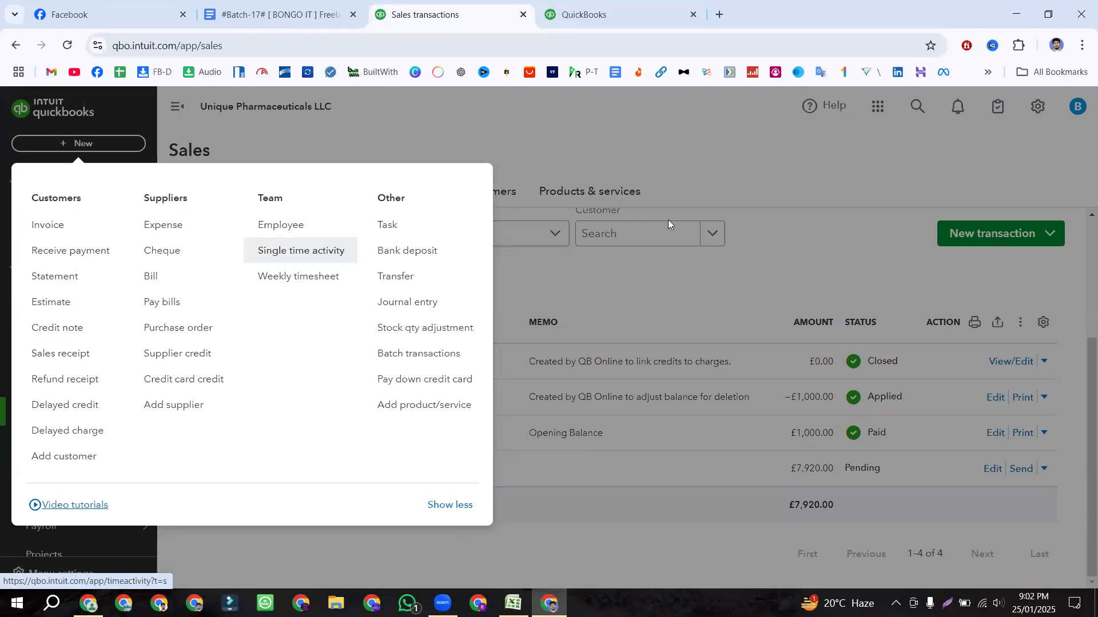
left_click(565, 269)
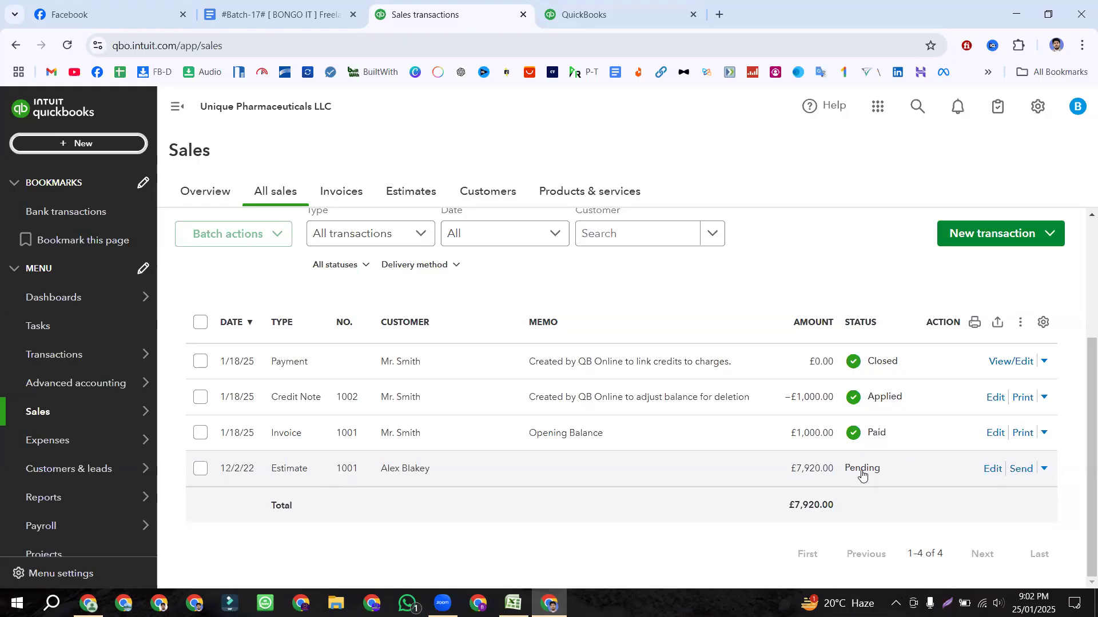
left_click(292, 15)
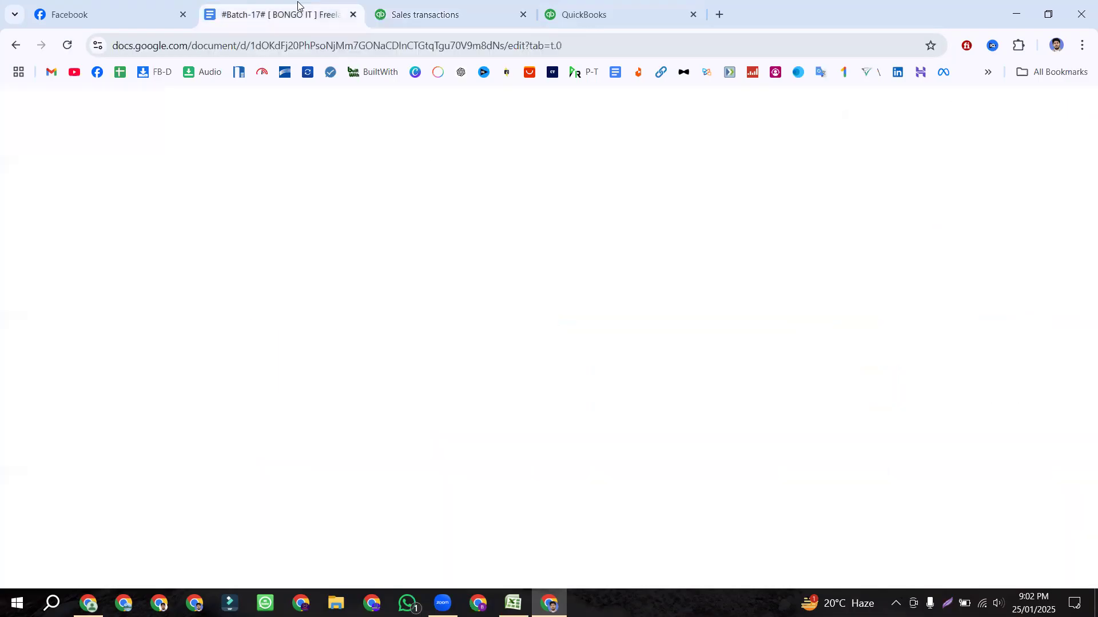
left_click_drag(453, 370, 282, 370)
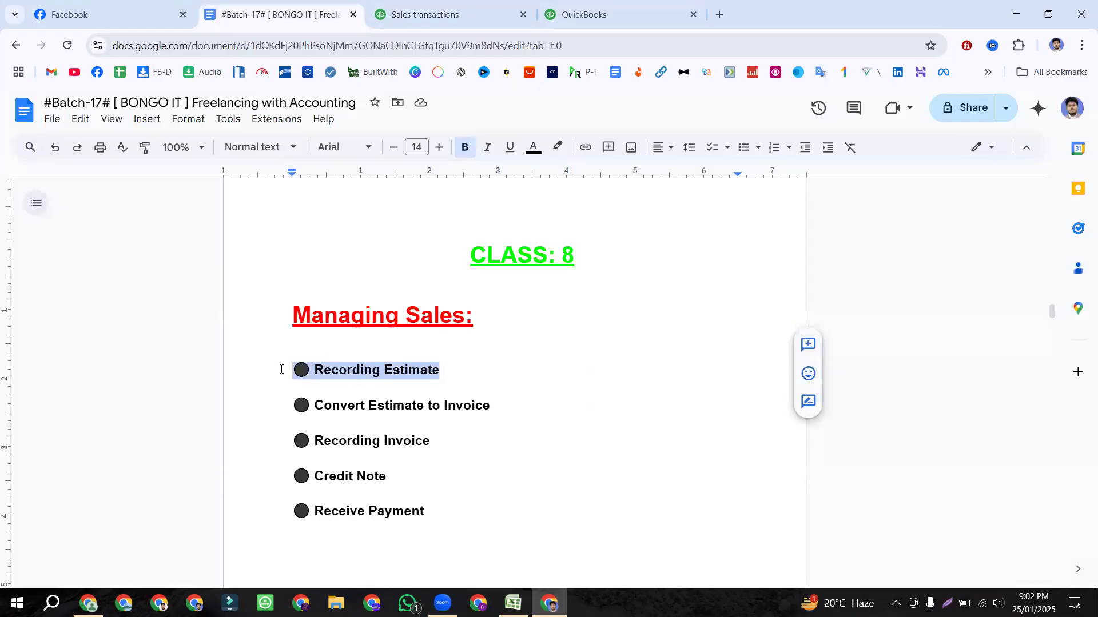
left_click(295, 407)
left_click_drag(342, 411, 492, 407)
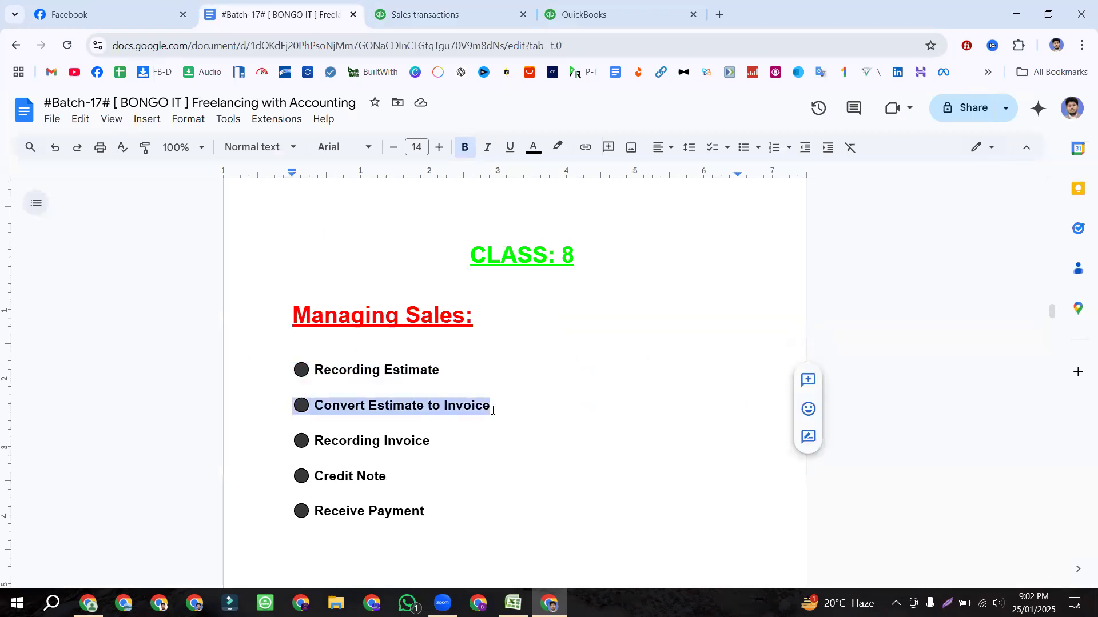
left_click(397, 3)
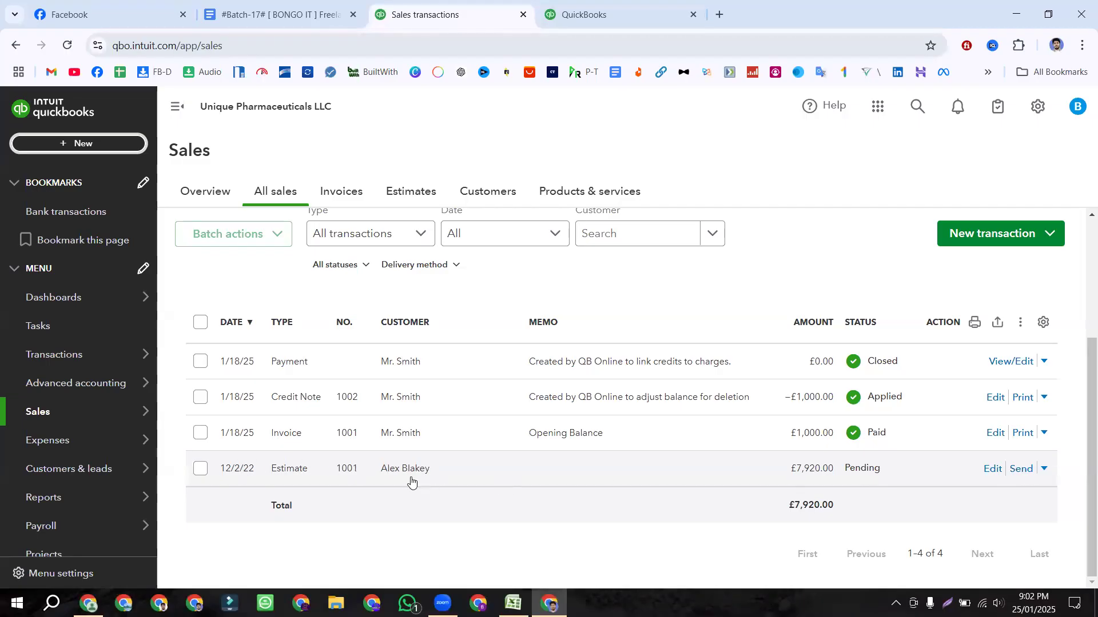
Step: Choose Mark accepted from the actions list on the estimate 1001 row
left_click(1045, 472)
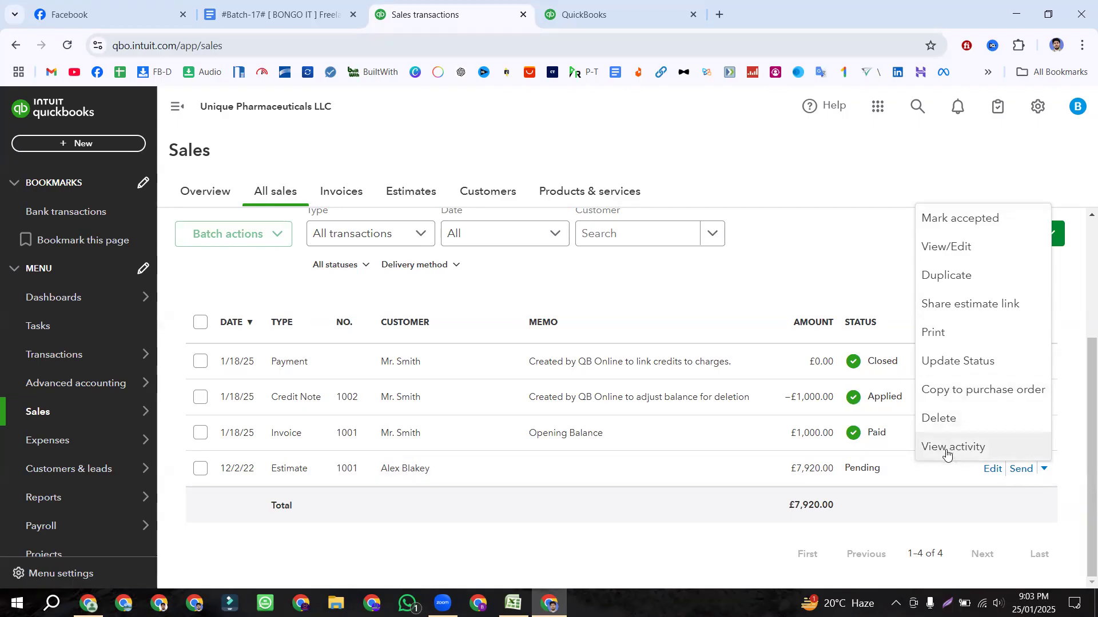
left_click(863, 542)
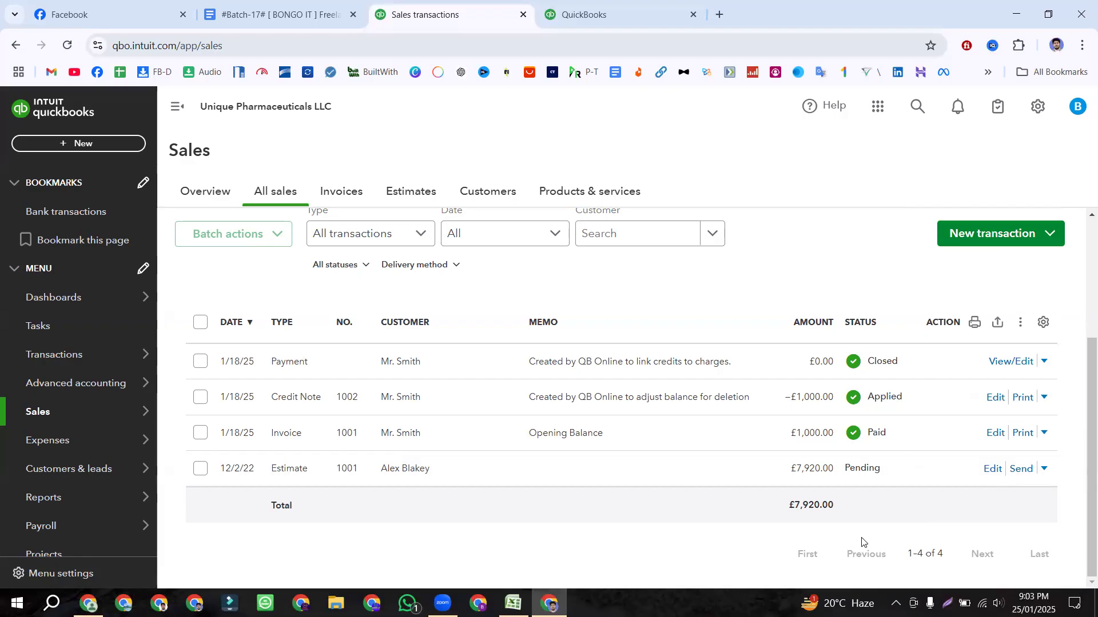
left_click(1046, 469)
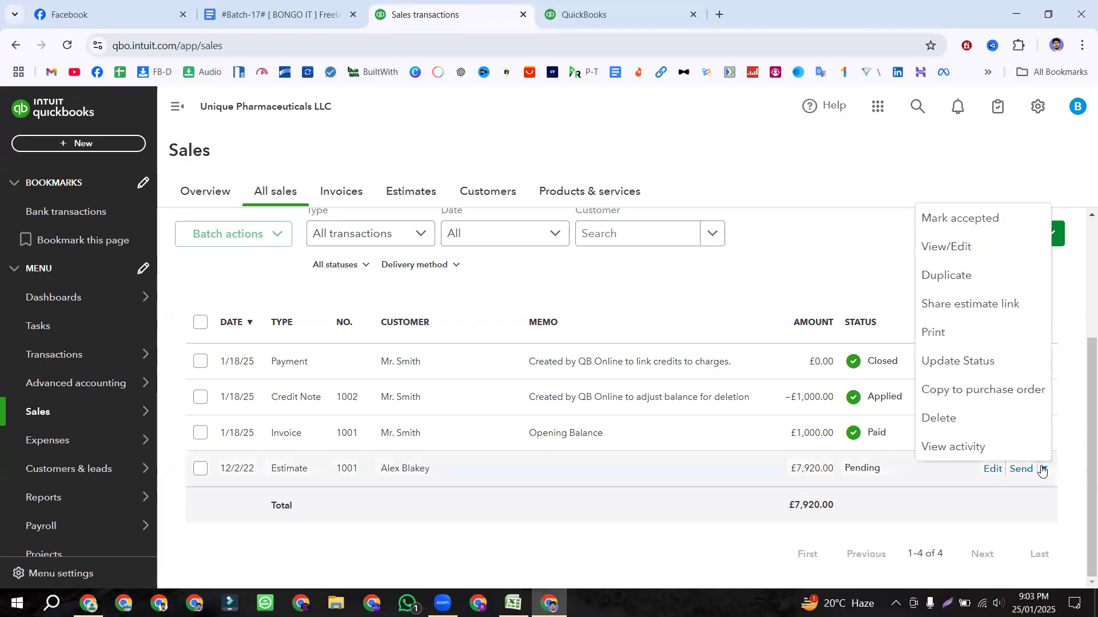
left_click(970, 223)
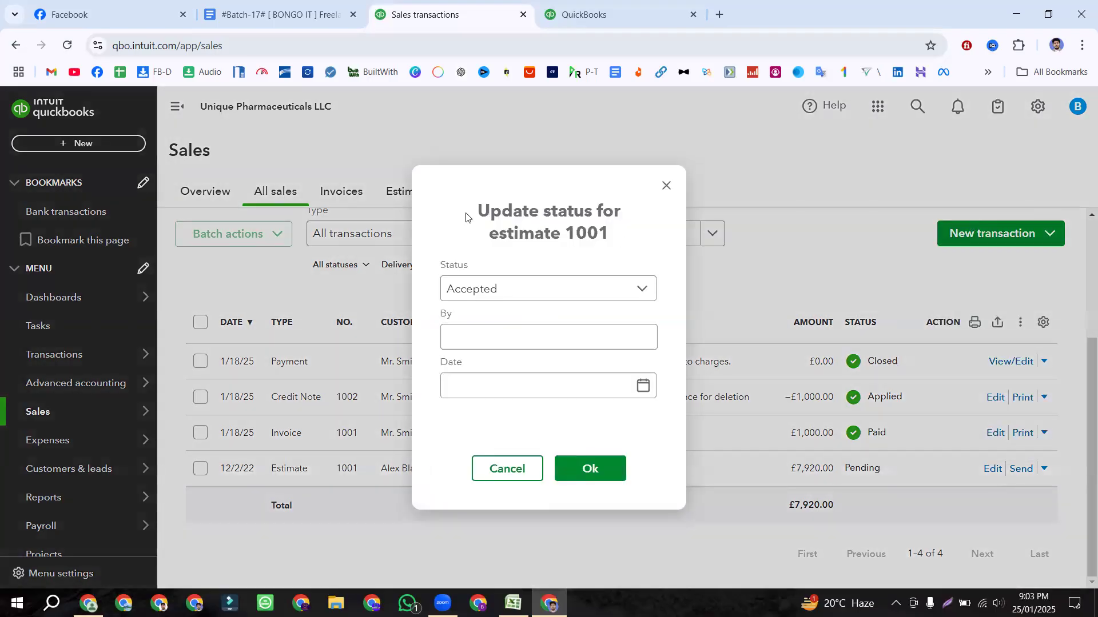
Step: Confirm Accepted as estimate 1001's status in the Update status dialog
left_click_drag(466, 216, 610, 234)
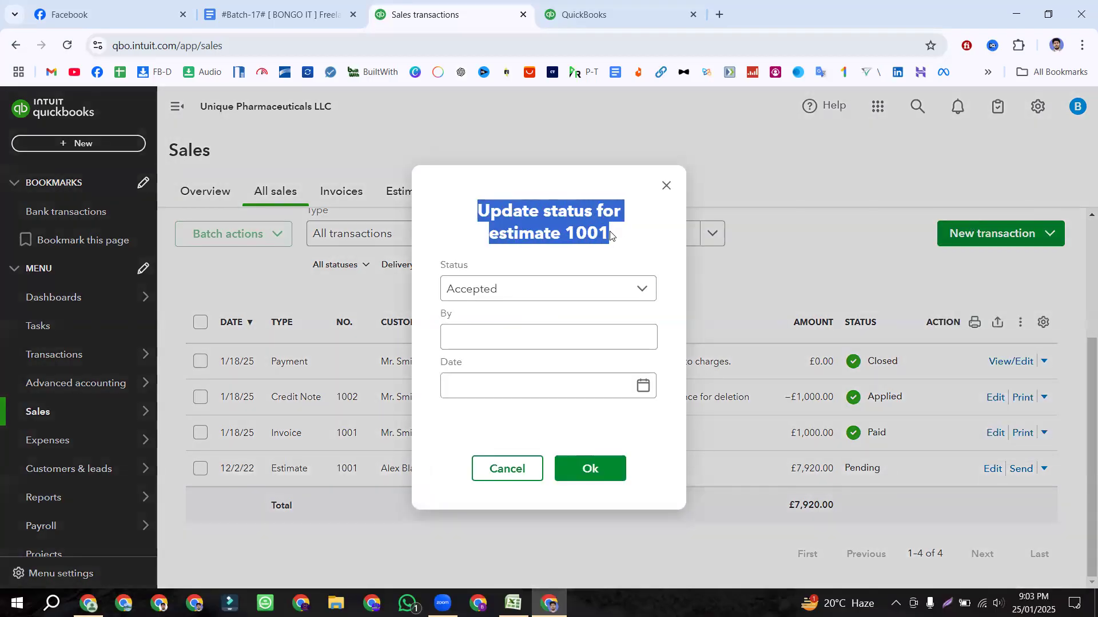
left_click(483, 288)
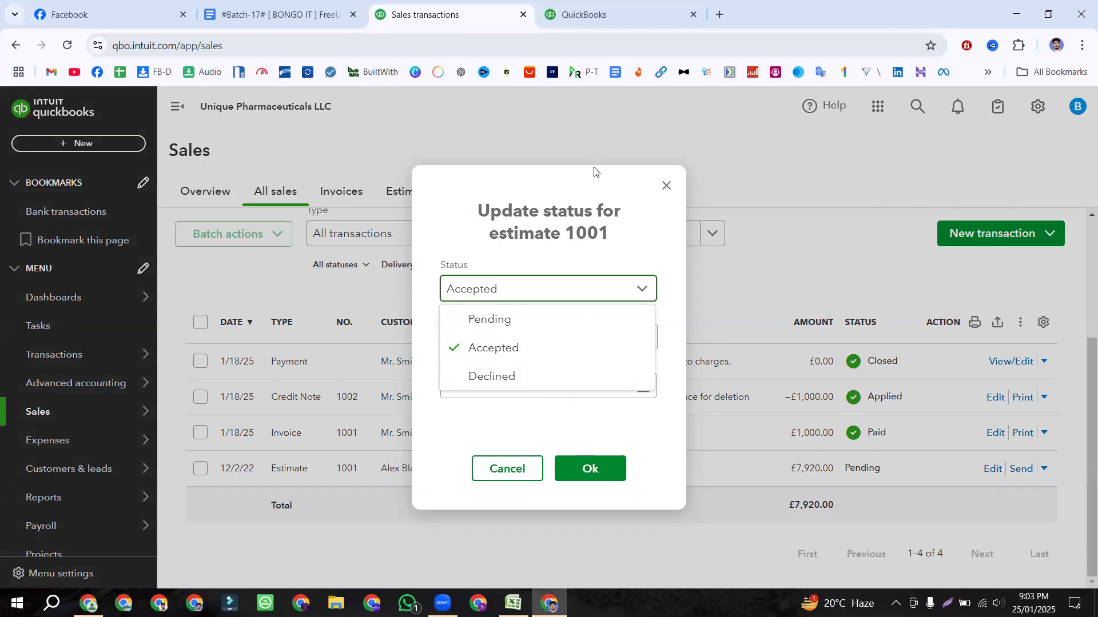
left_click(485, 347)
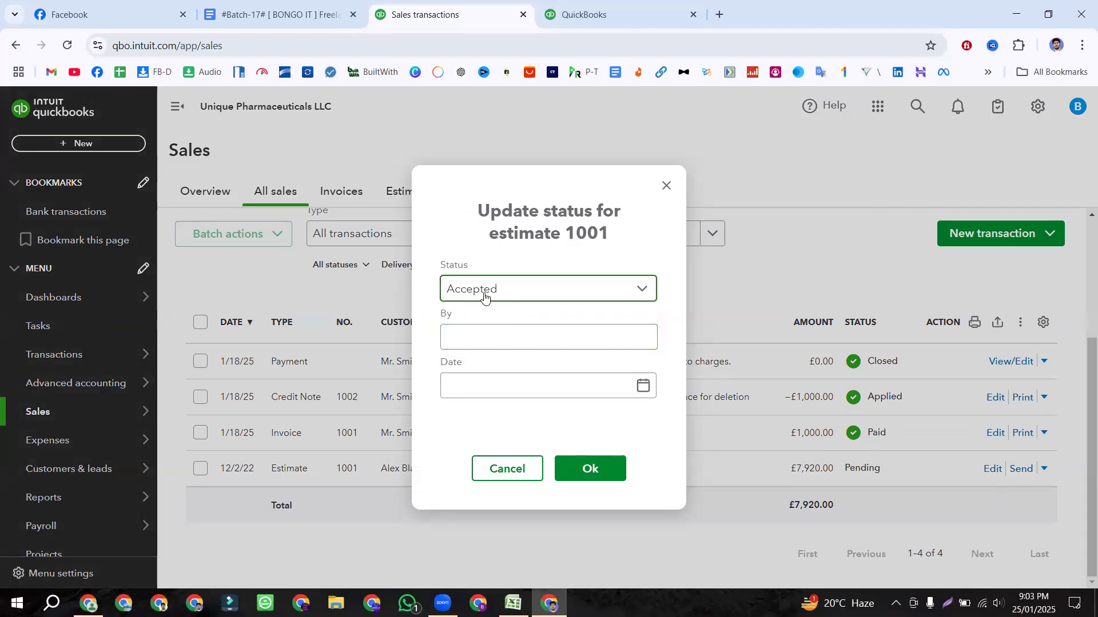
left_click(484, 295)
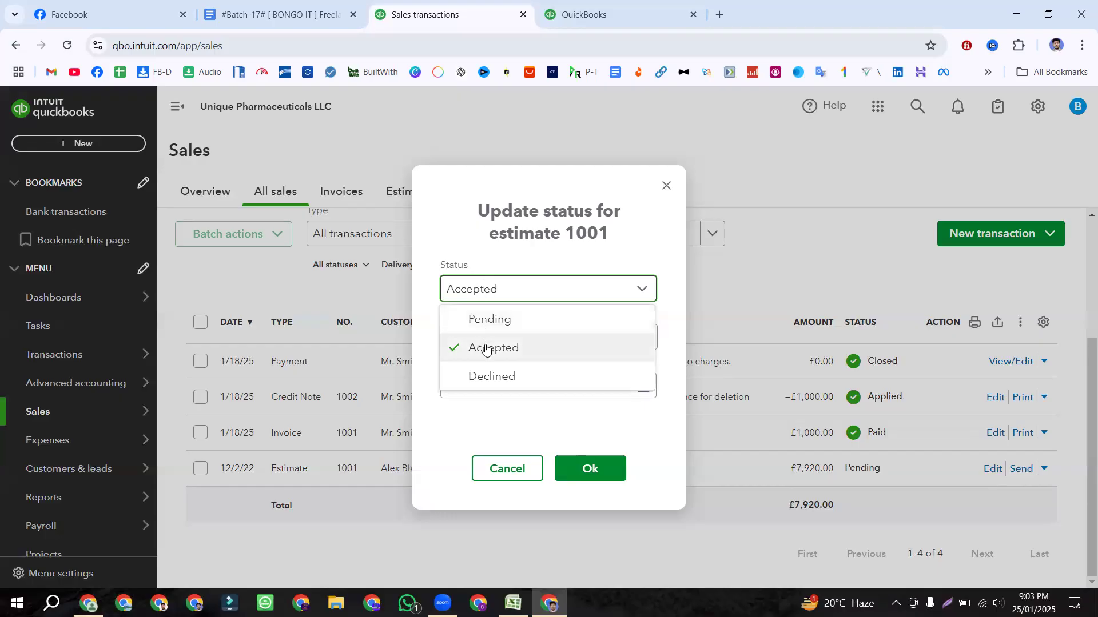
left_click(483, 346)
Step: Enter the accepting person's name and acceptance date 12/03/2022, then save the status
left_click(471, 340)
left_click(642, 387)
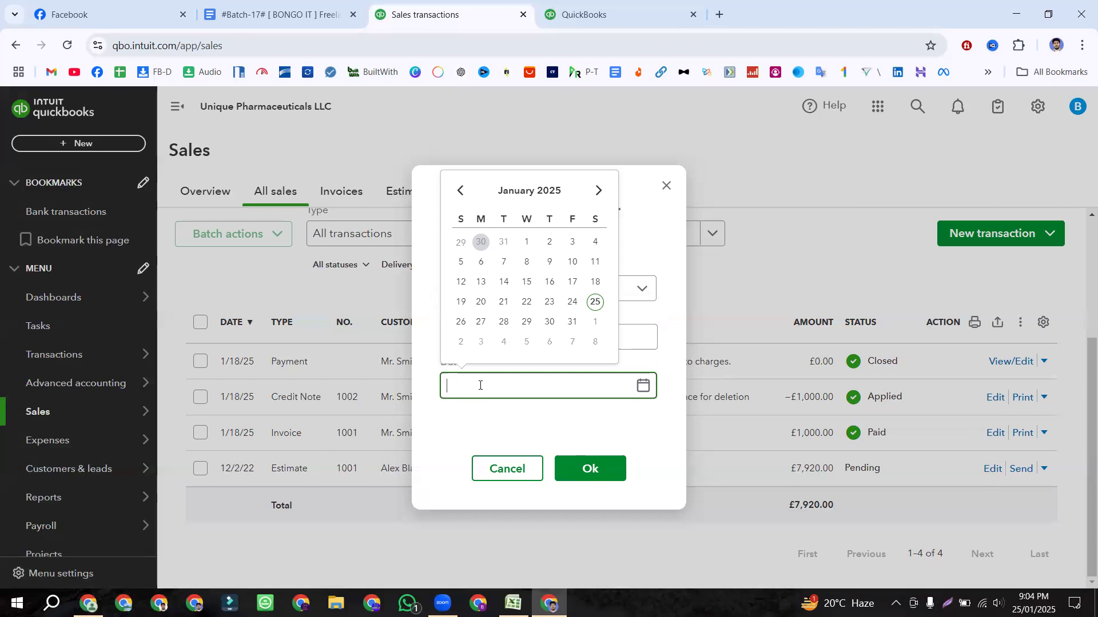
type("12")
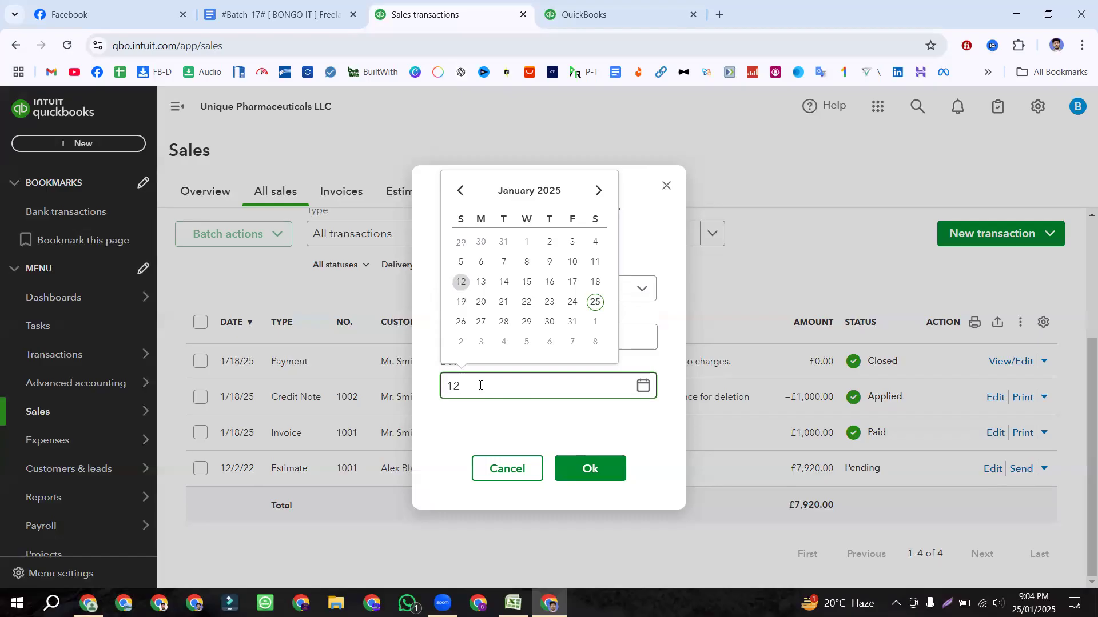
type("/03")
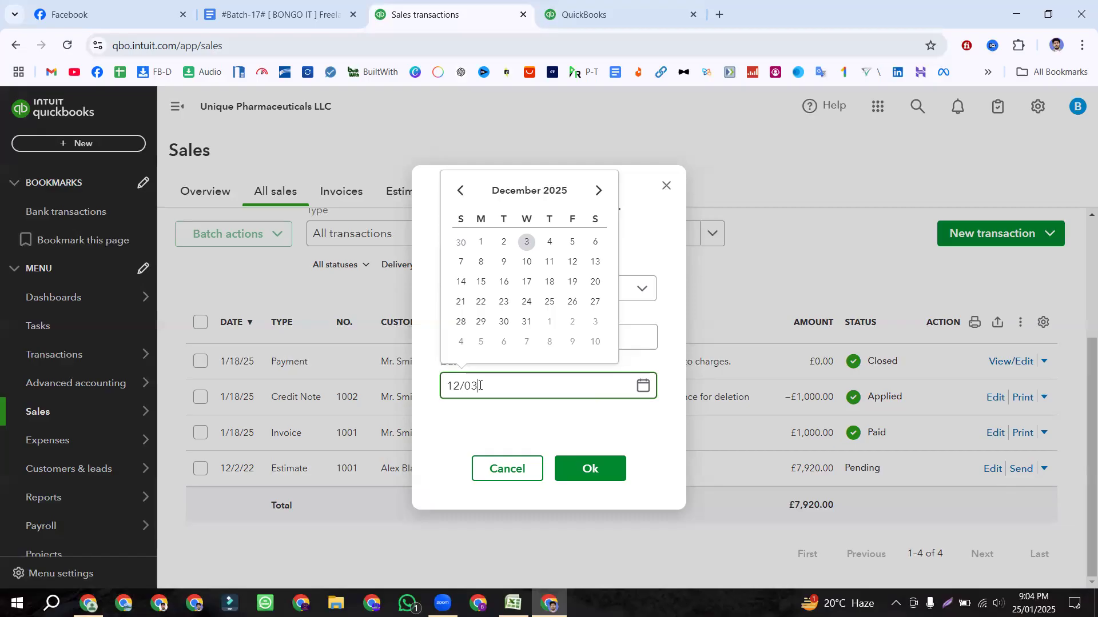
type("/2022")
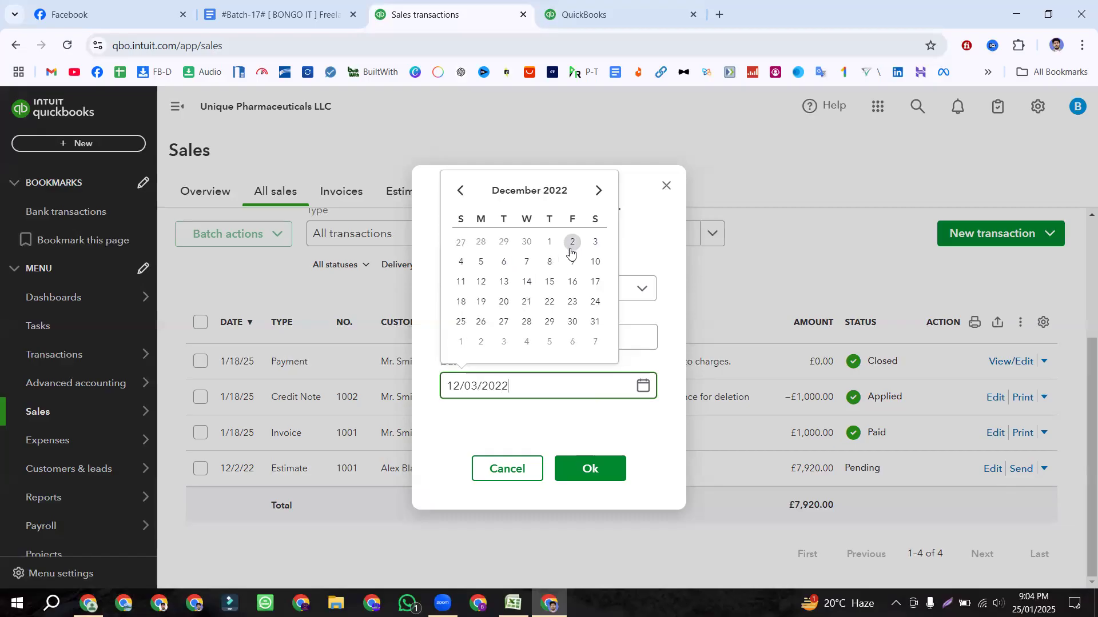
left_click(595, 244)
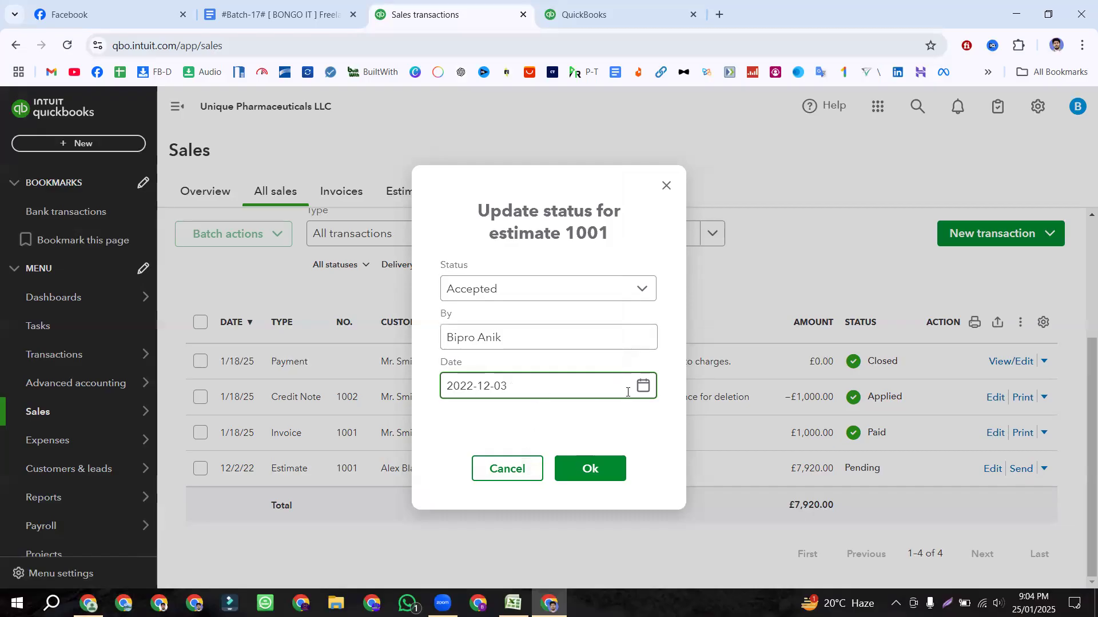
left_click(579, 468)
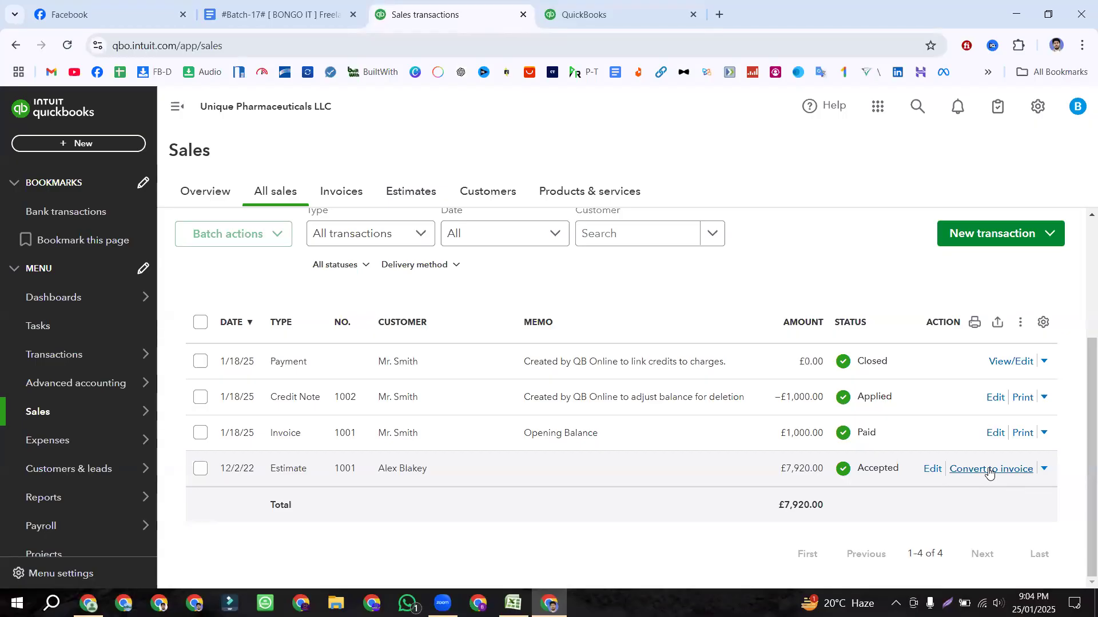
Step: Bring up Convert to invoice for estimate 1001, consulting the class notes, then move to Excel
left_click(274, 14)
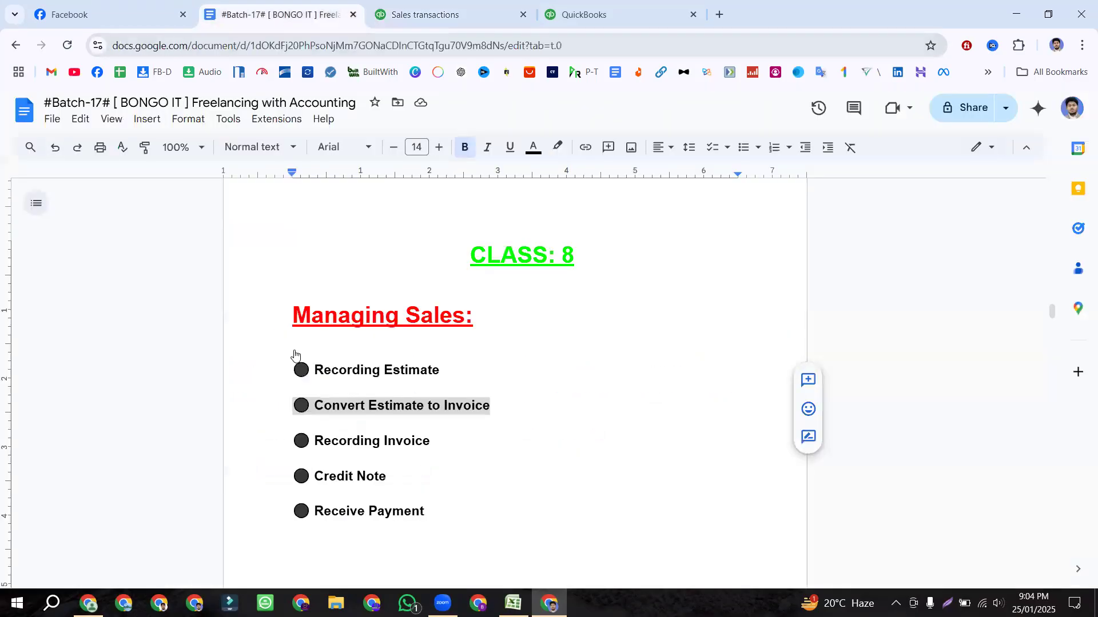
left_click(465, 4)
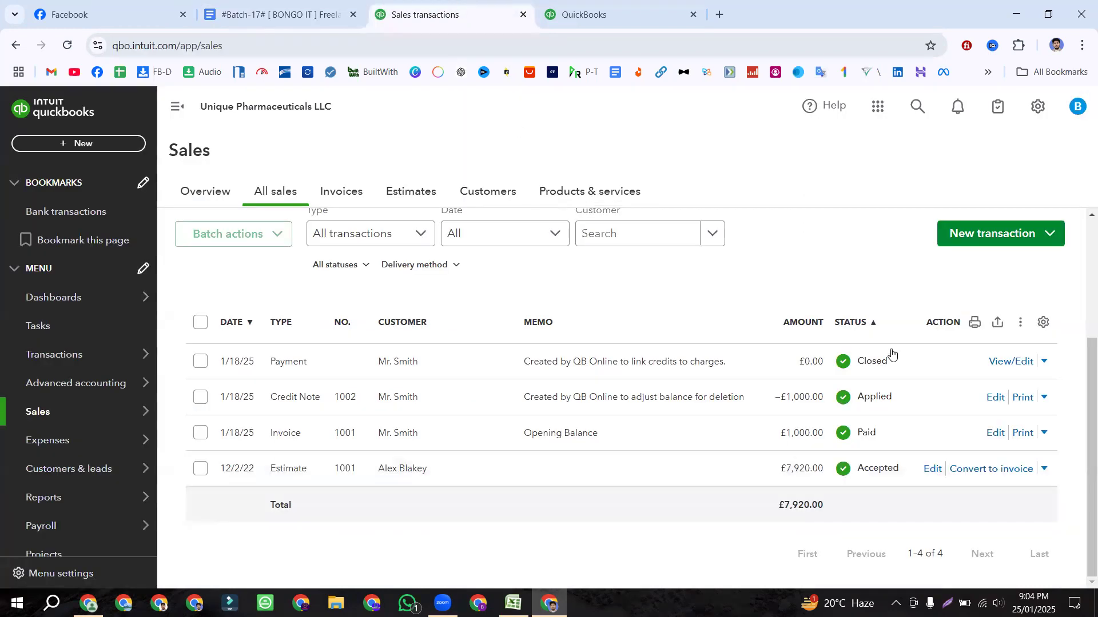
left_click(985, 474)
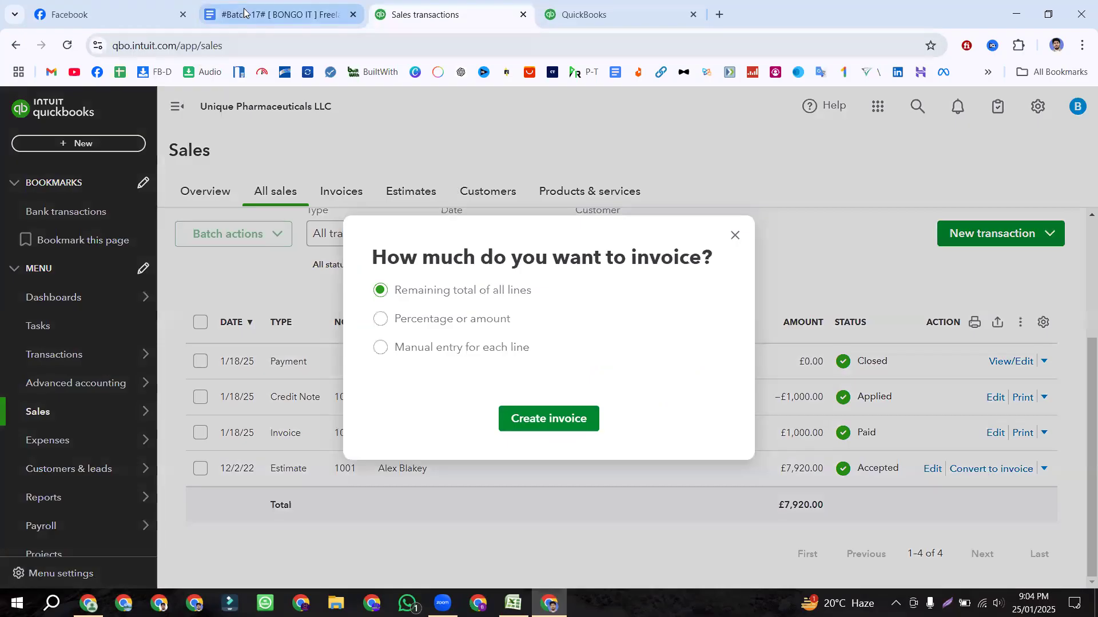
left_click_drag(380, 258, 721, 254)
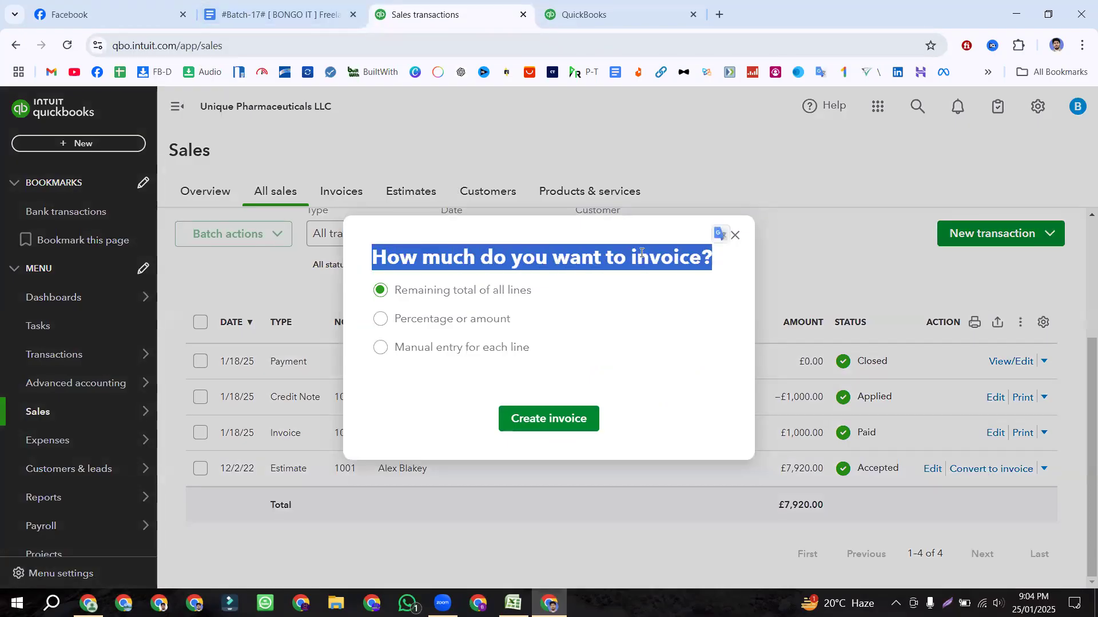
left_click(281, 12)
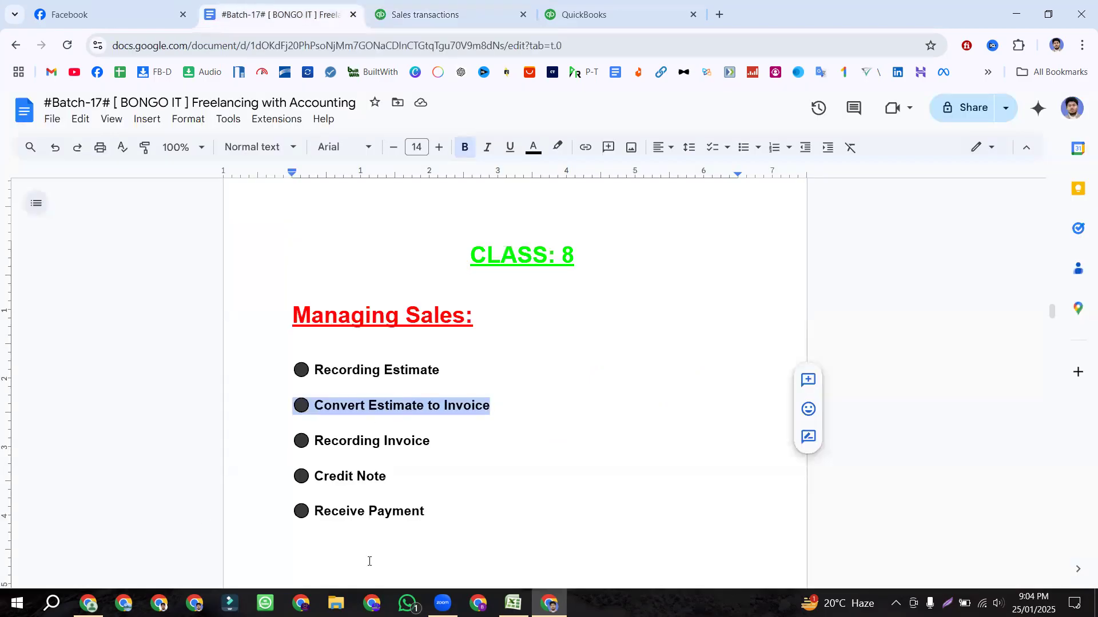
key("alt+Tab")
left_click(135, 207)
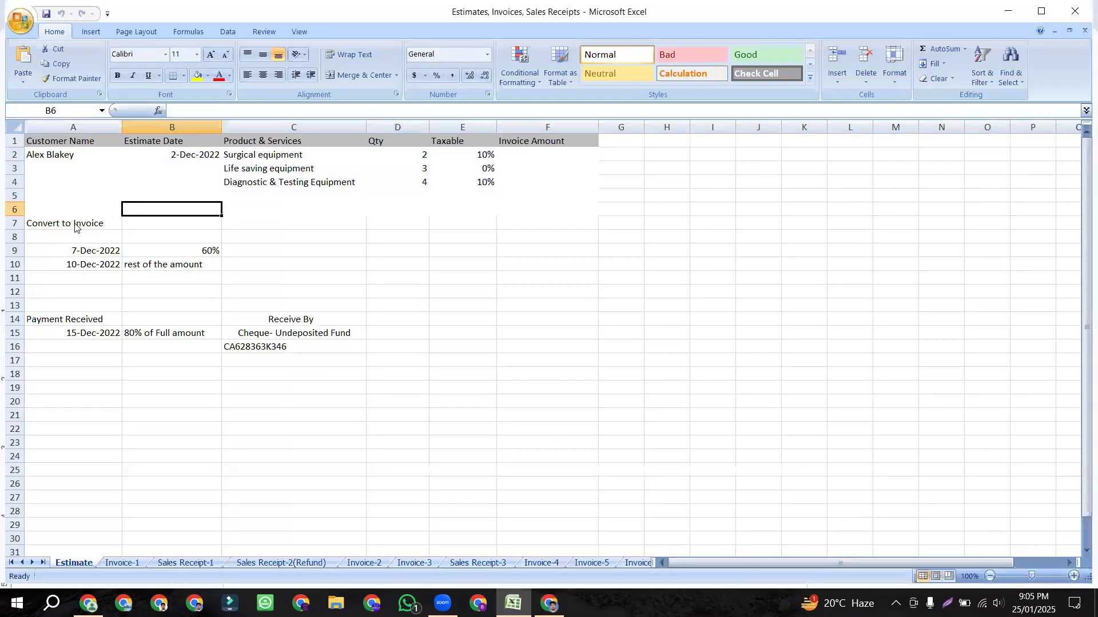
left_click(74, 224)
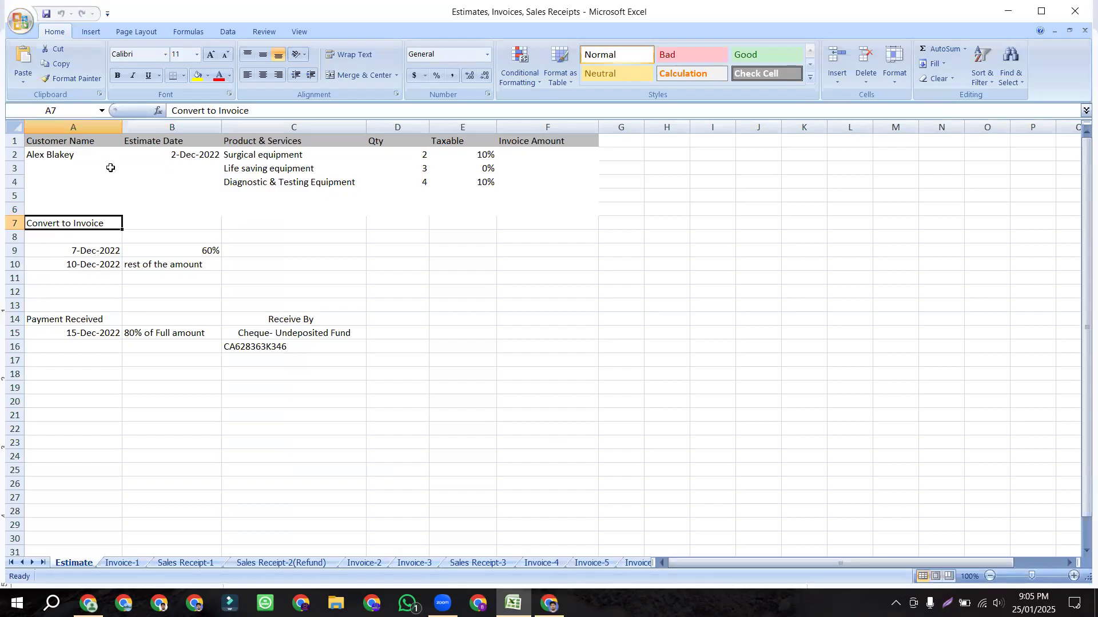
left_click(181, 158)
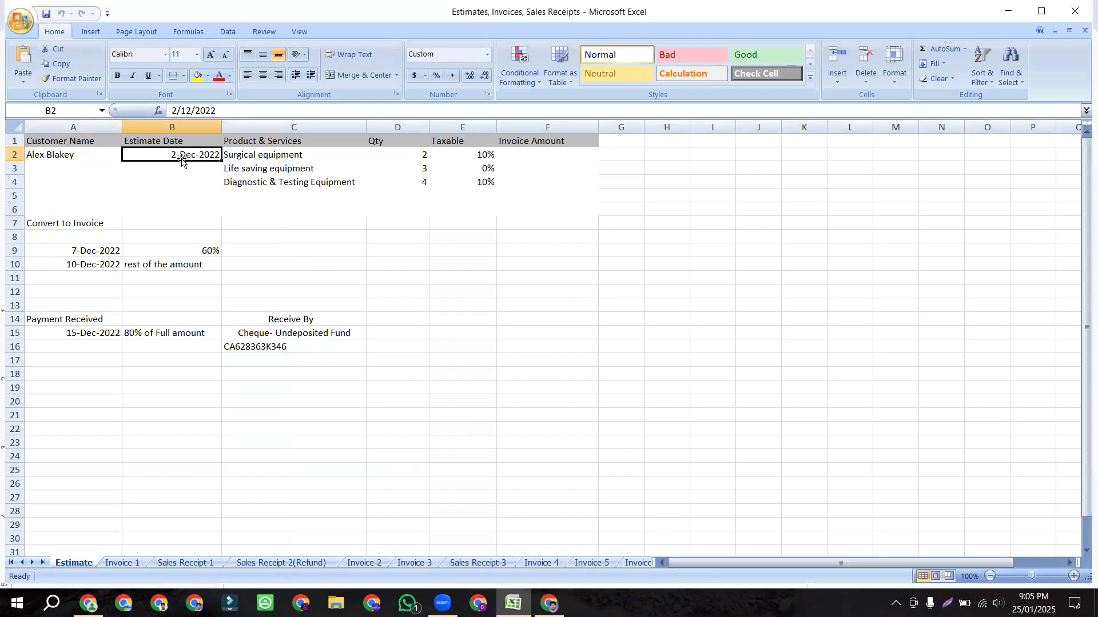
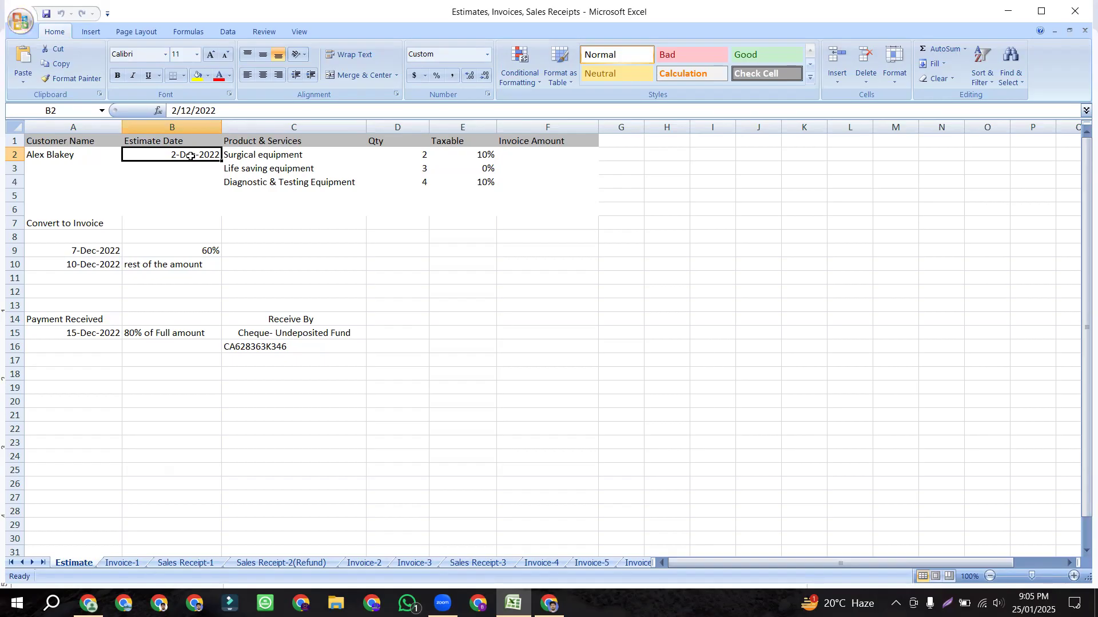
Step: Review the 7-Dec-2022 and 10-Dec-2022 conversion dates and 60% share in Excel
left_click(82, 263)
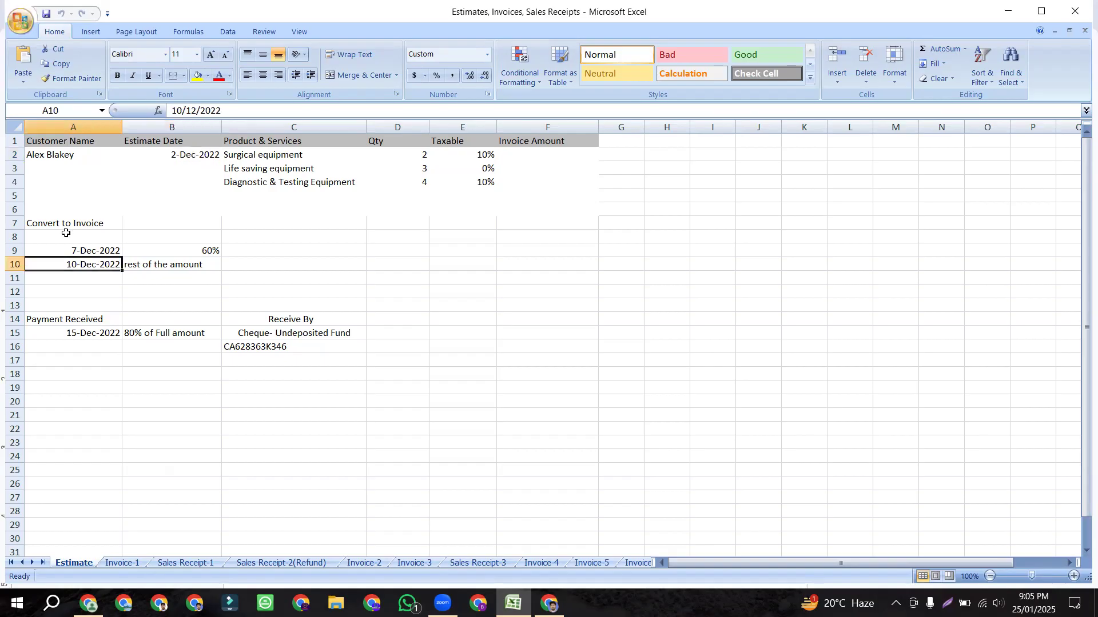
left_click(81, 250)
left_click(197, 251)
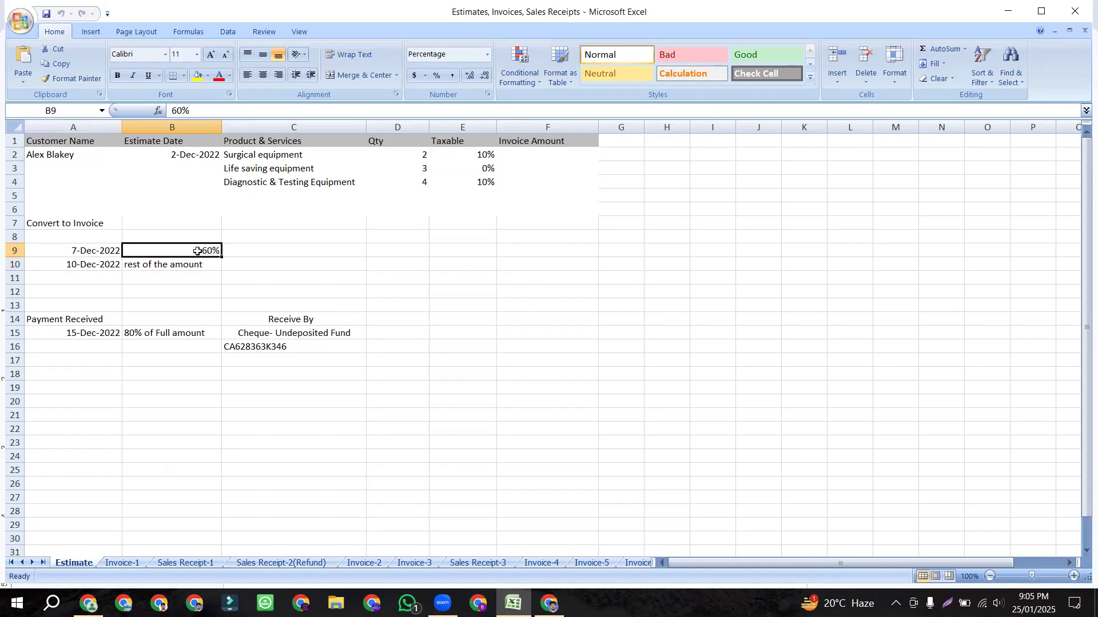
left_click(101, 250)
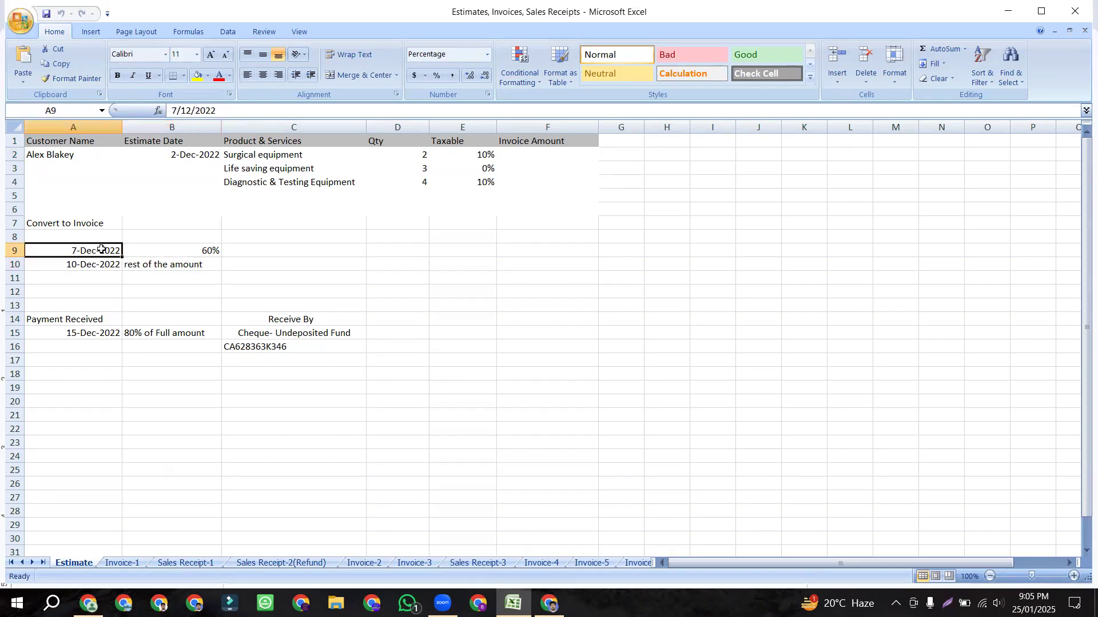
left_click(140, 249)
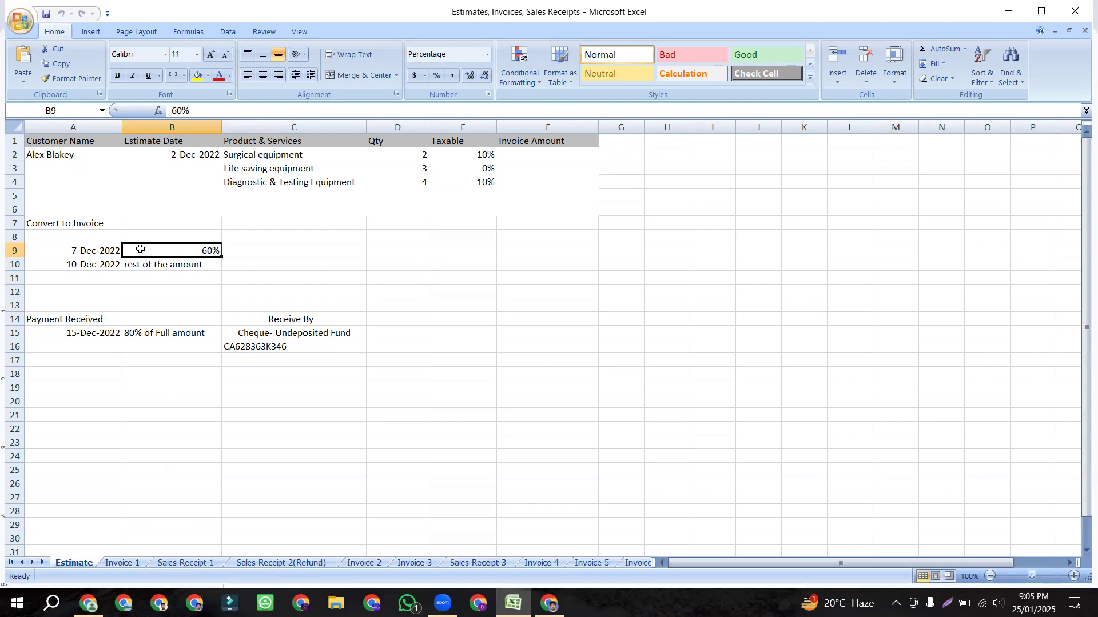
left_click(85, 264)
left_click(174, 263)
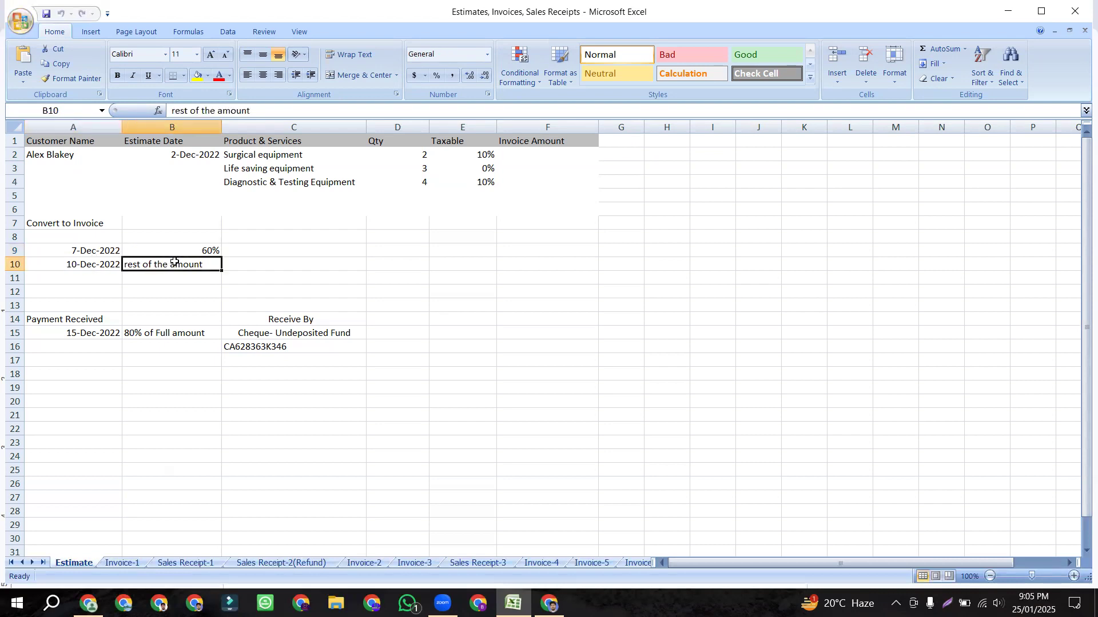
left_click(154, 247)
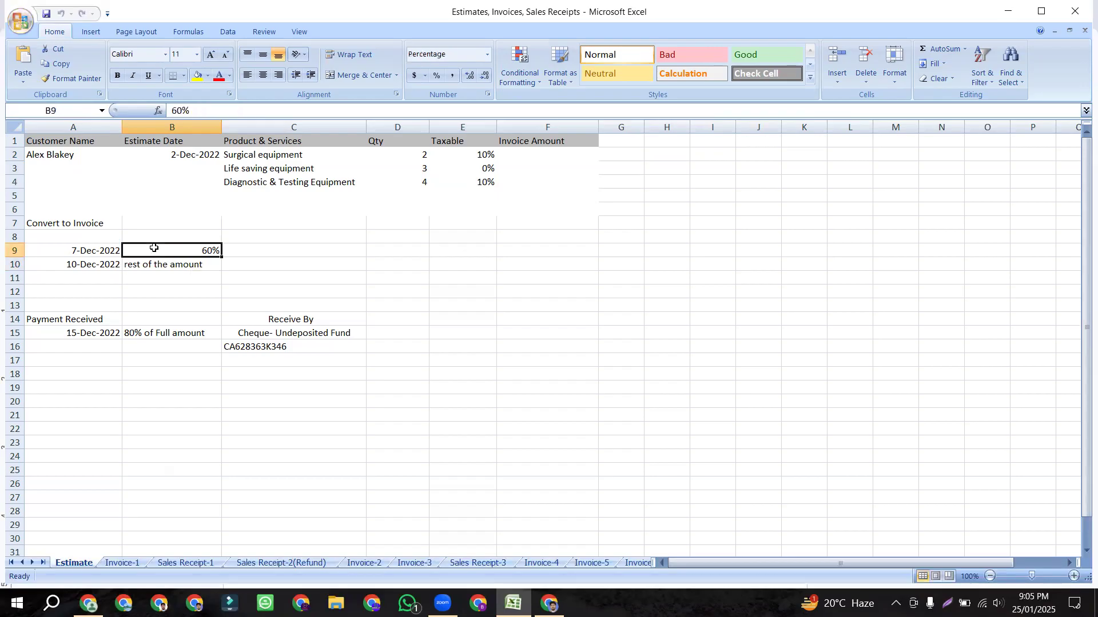
left_click(194, 269)
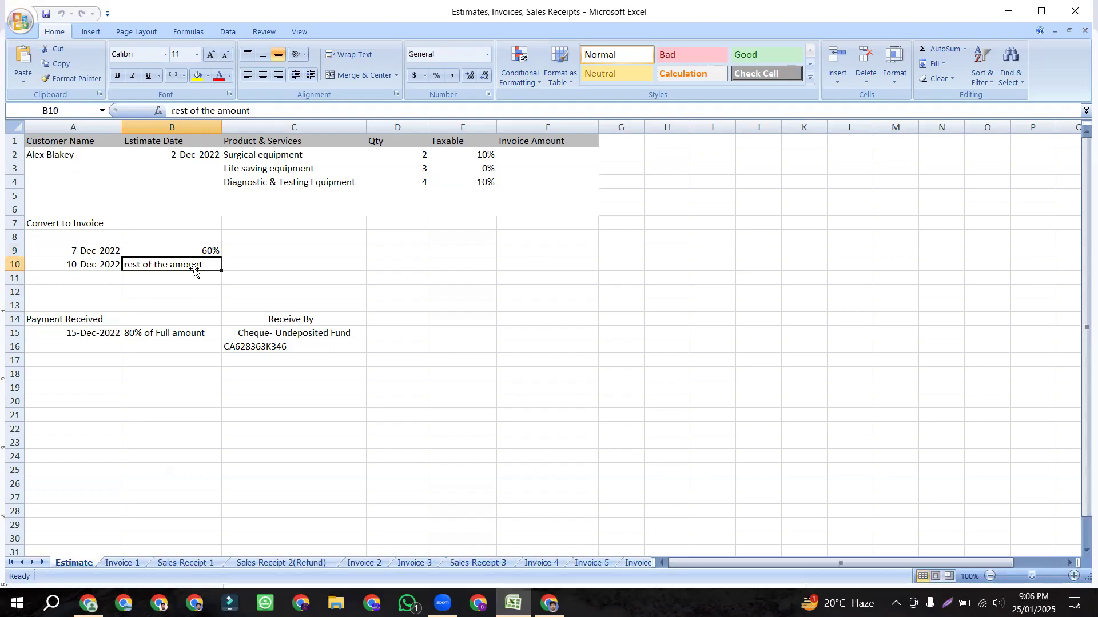
left_click(87, 271)
left_click(153, 255)
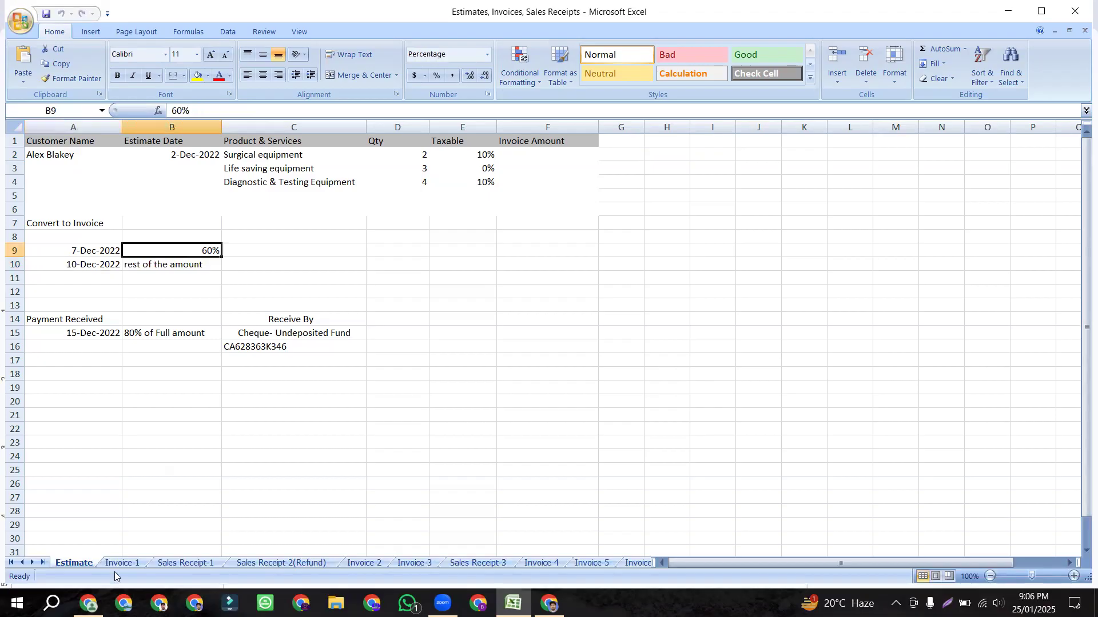
left_click(549, 603)
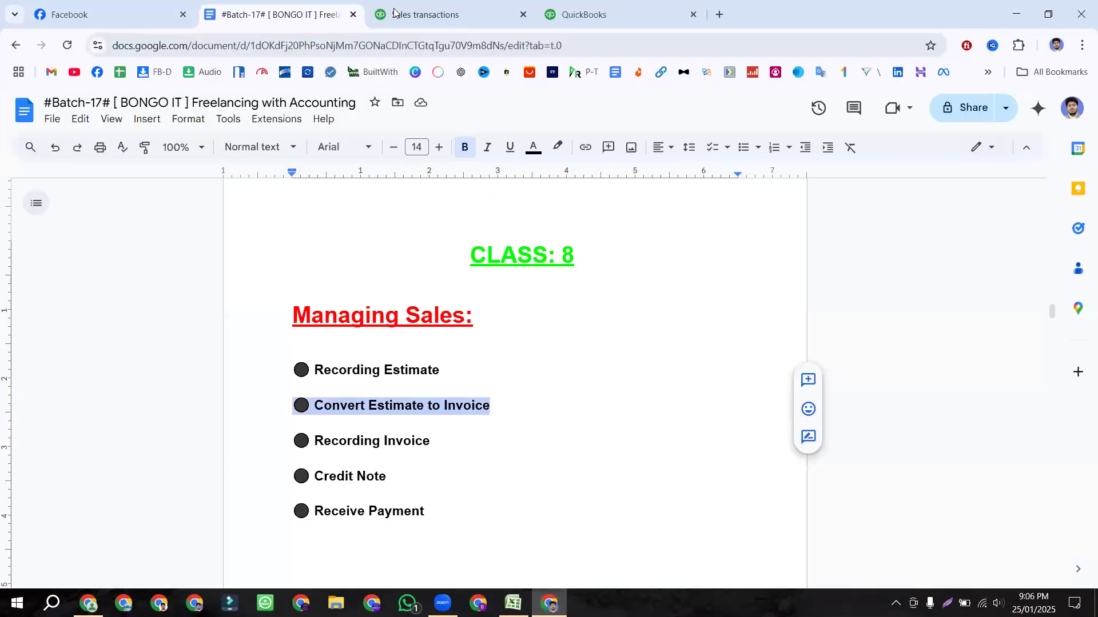
Step: Back in QuickBooks, look over the Remaining total of all lines option for the £7,920.00 estimate
left_click(439, 7)
left_click(452, 297)
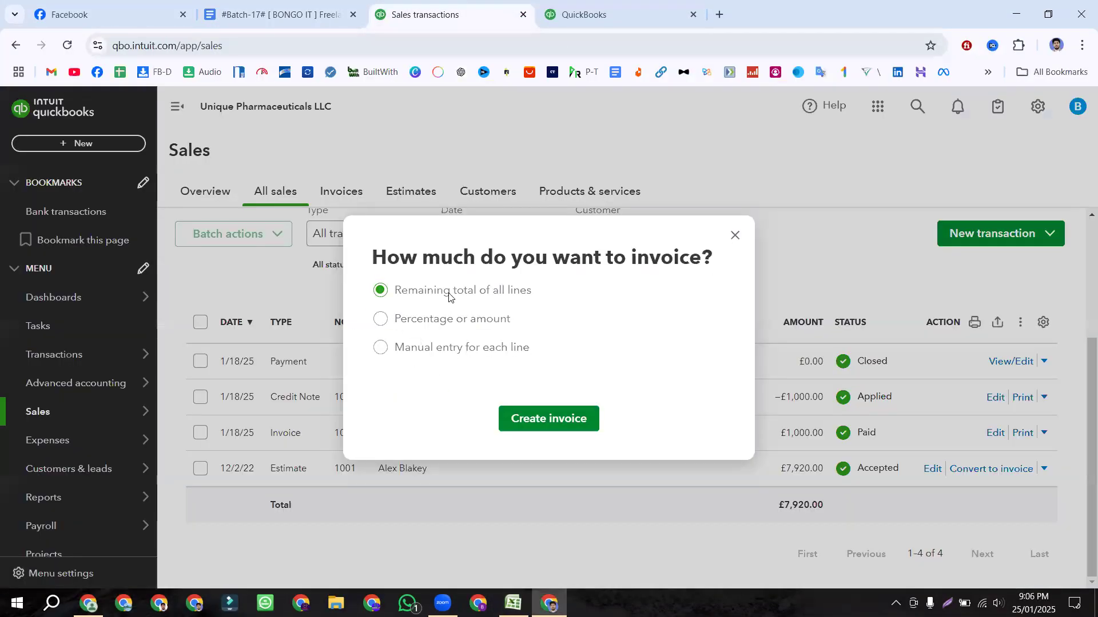
left_click_drag(542, 294, 393, 302)
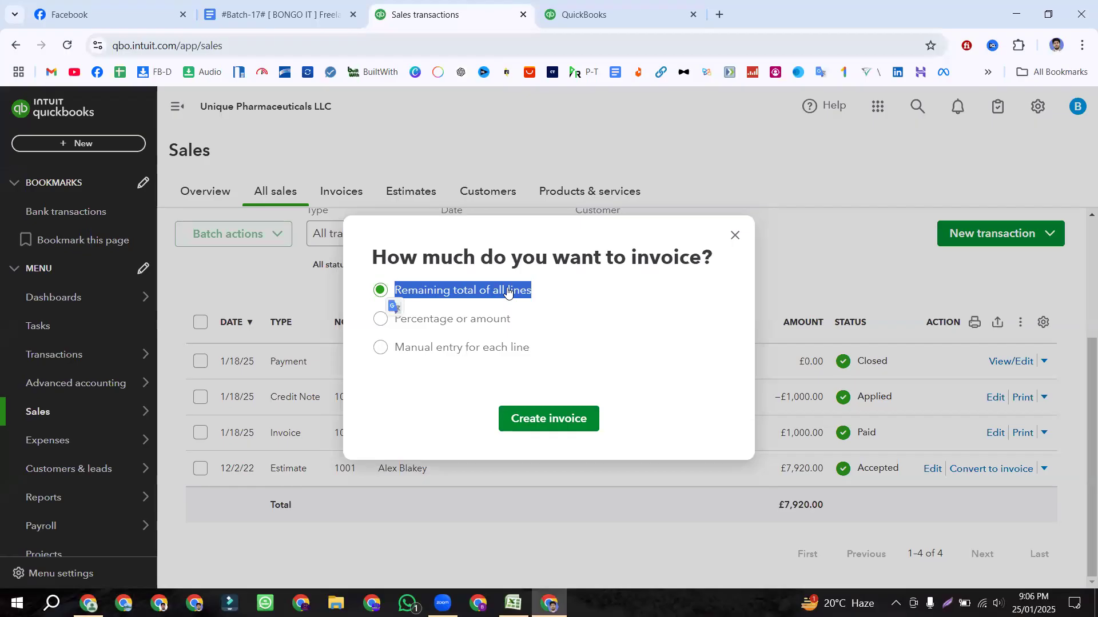
left_click(480, 290)
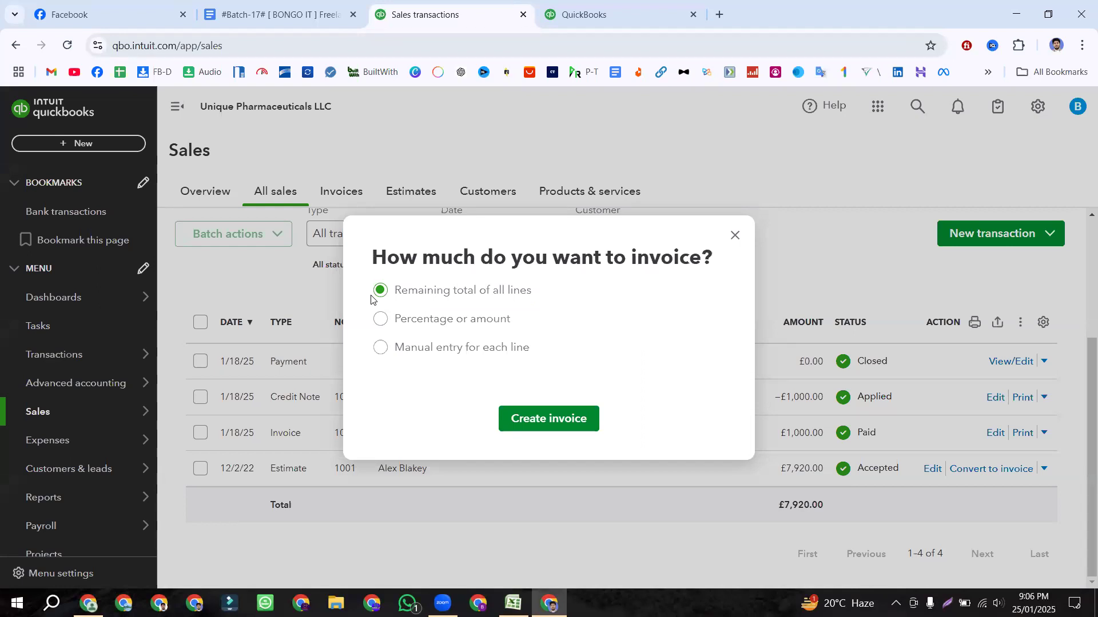
left_click_drag(539, 297, 394, 303)
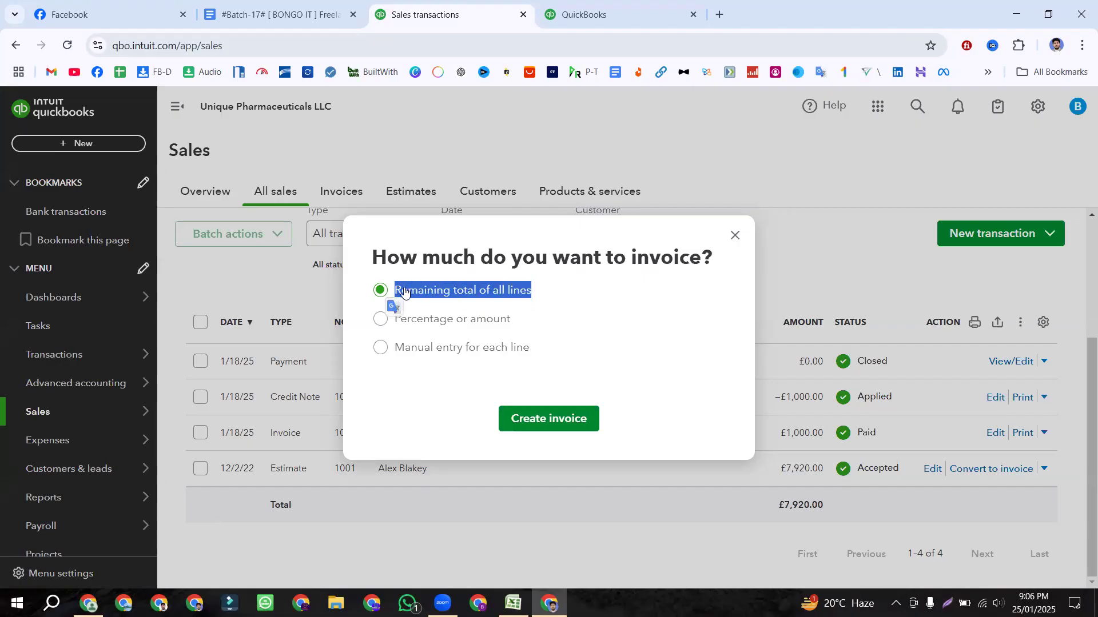
left_click(529, 320)
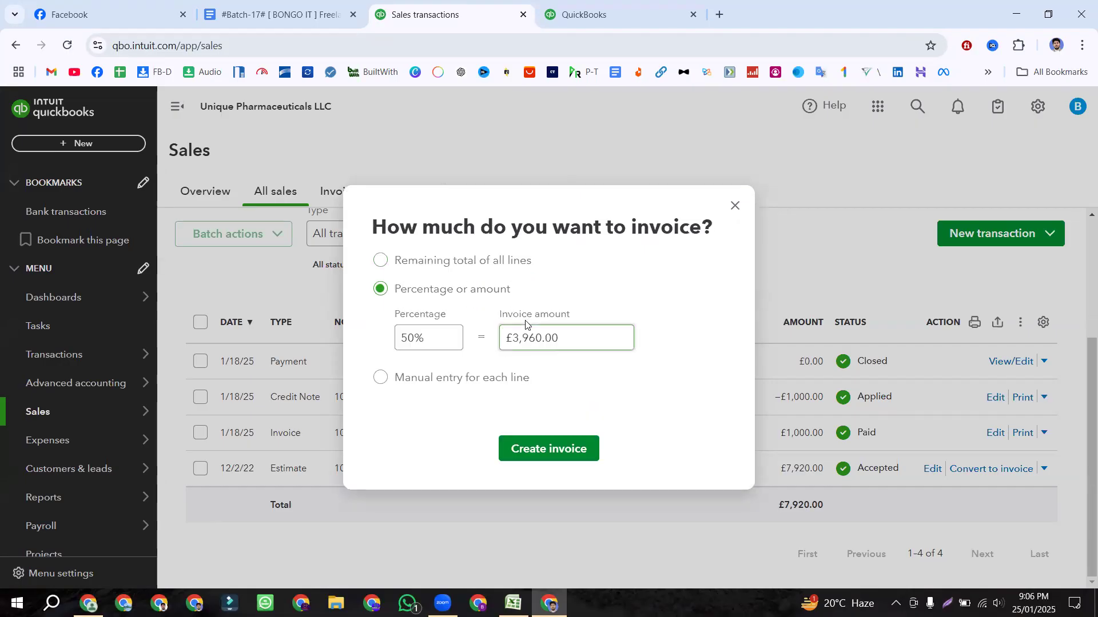
left_click(381, 260)
left_click_drag(514, 324, 394, 328)
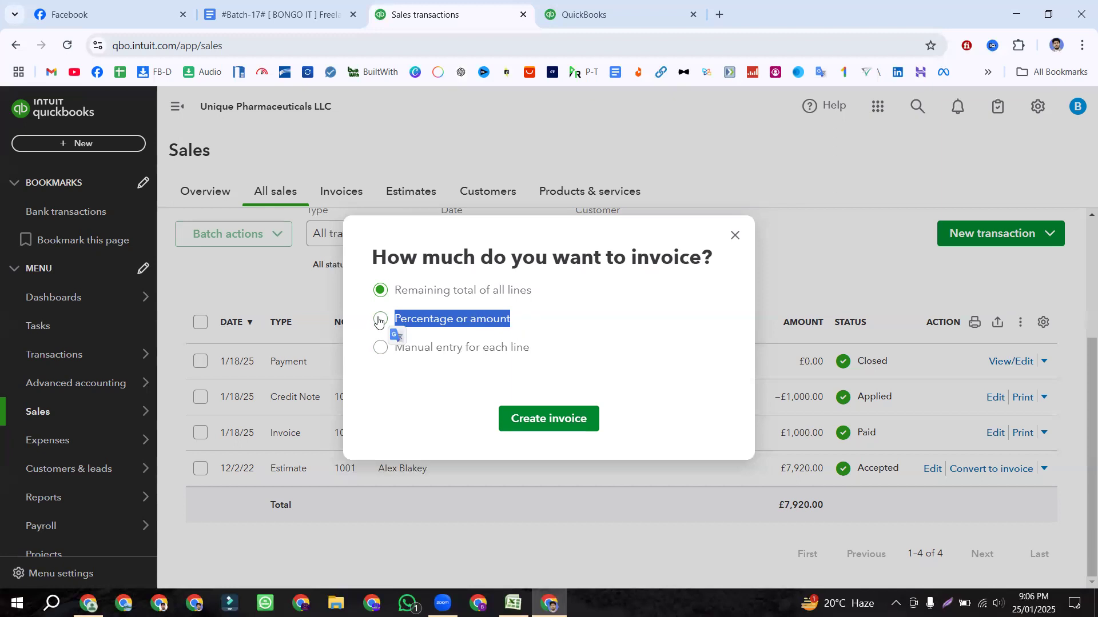
left_click_drag(532, 350, 394, 353)
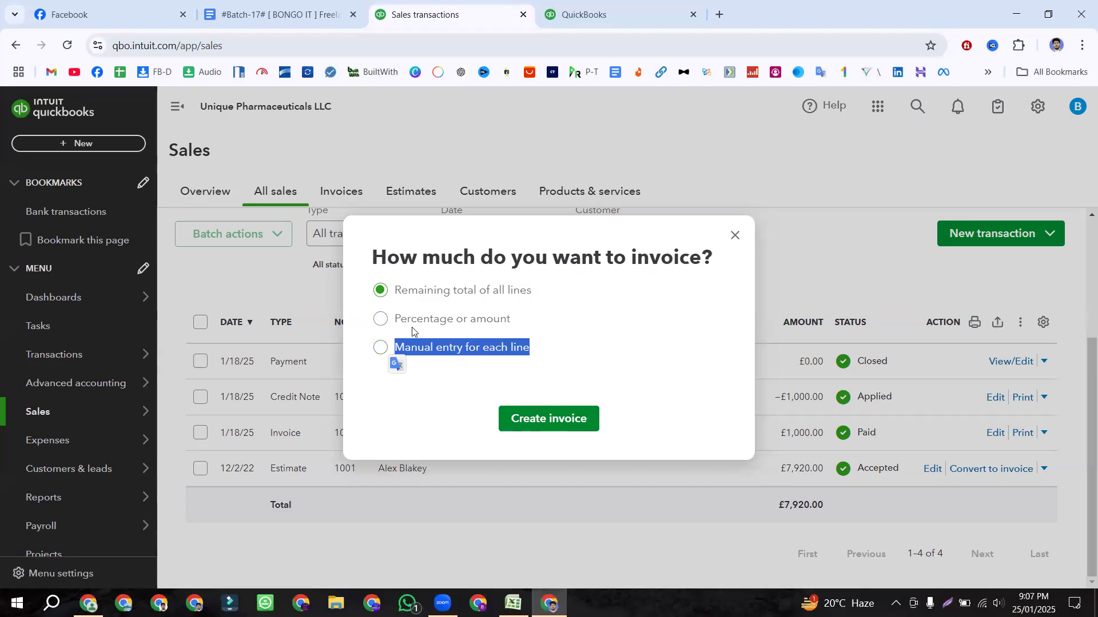
left_click_drag(395, 291, 550, 295)
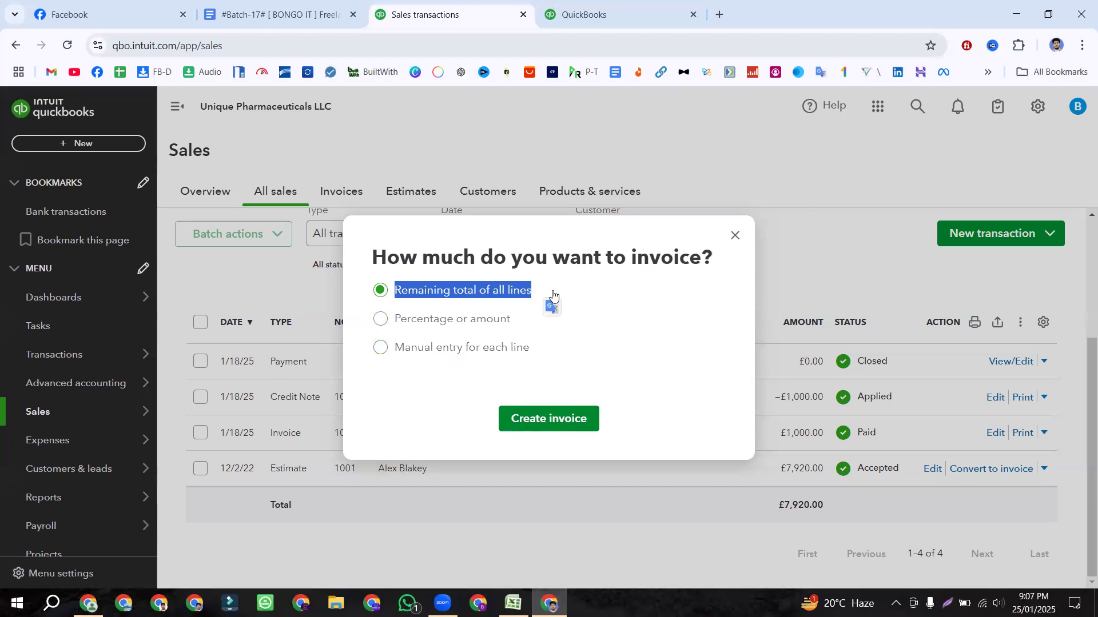
left_click_drag(529, 347, 399, 352)
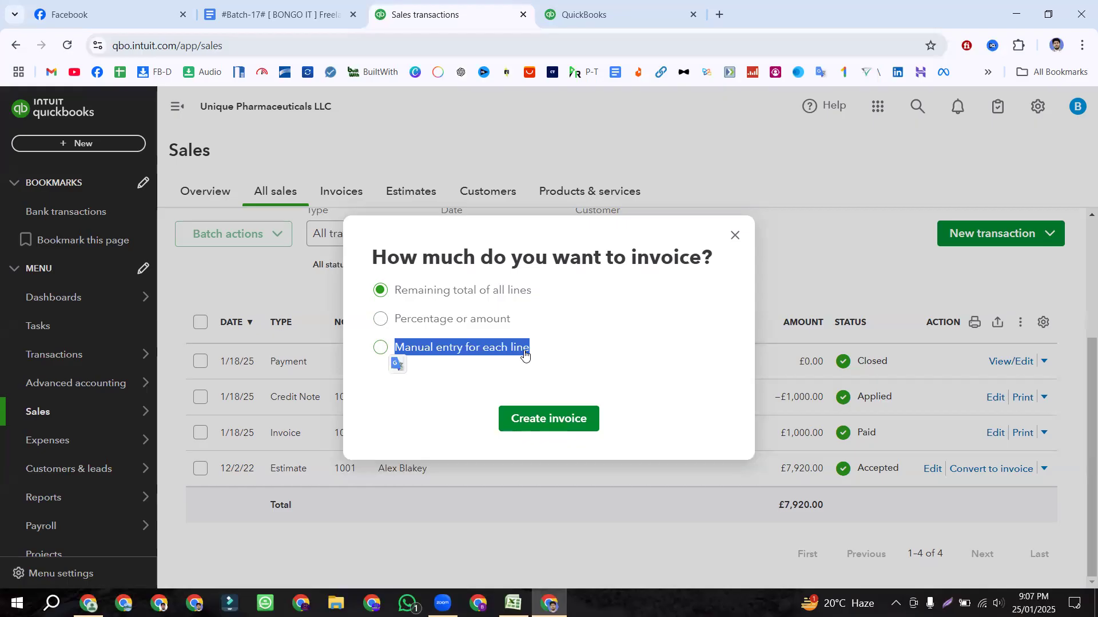
left_click_drag(508, 319, 398, 335)
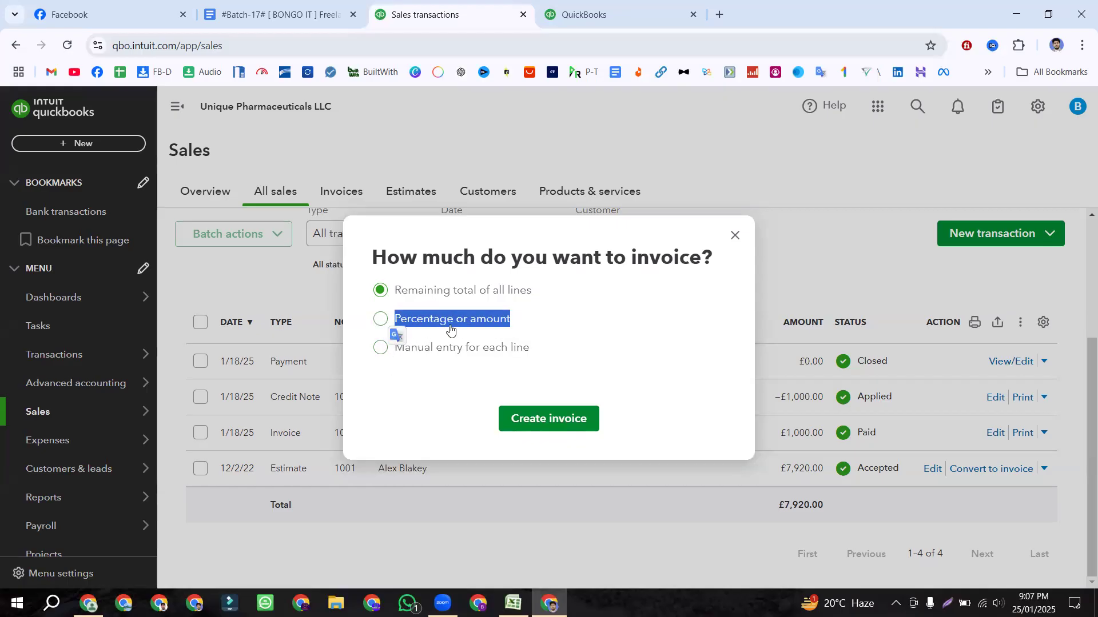
left_click(381, 319)
left_click(373, 353)
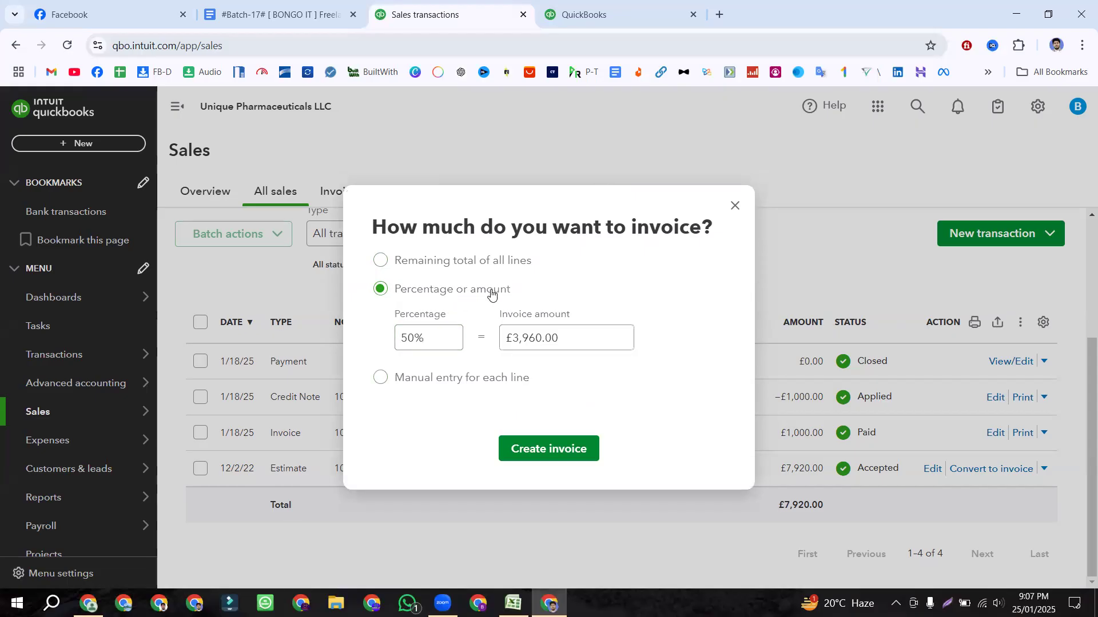
Step: Look over the Percentage and Invoice amount fields, then try an invoice amount of £50.00
double_click(458, 314)
left_click_drag(590, 317, 501, 315)
left_click(503, 298)
left_click(435, 339)
left_click(442, 336)
key("BackSpace")
key("BackSpace")
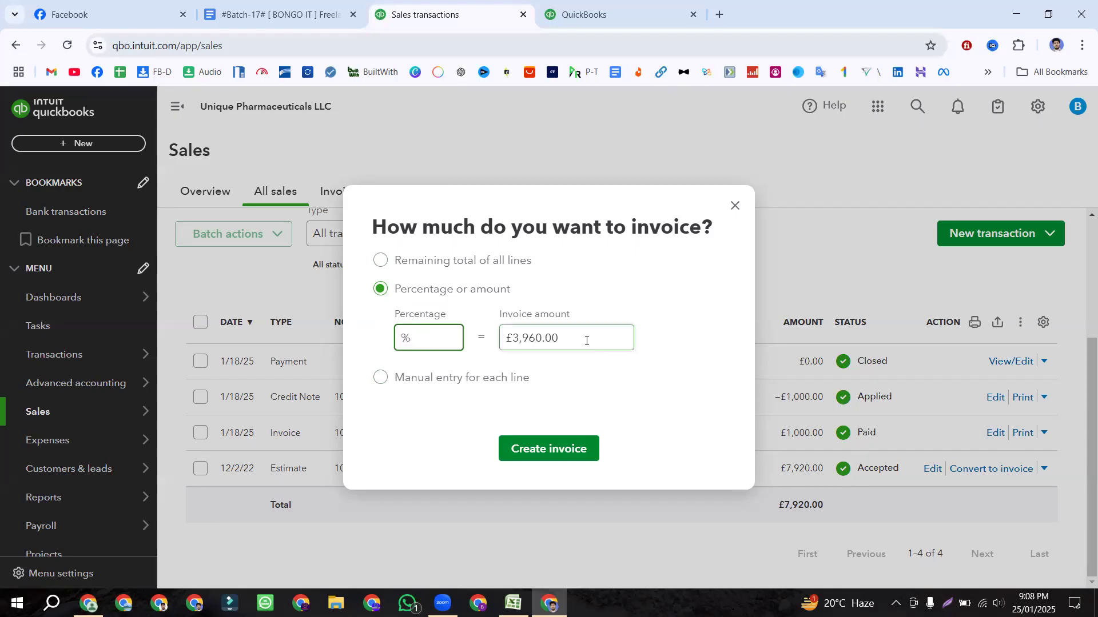
left_click(586, 341)
key("BackSpace")
key("BackSpace")
key("BackSpace")
key("BackSpace")
key("BackSpace")
key("BackSpace")
key("BackSpace")
key("BackSpace")
key("BackSpace")
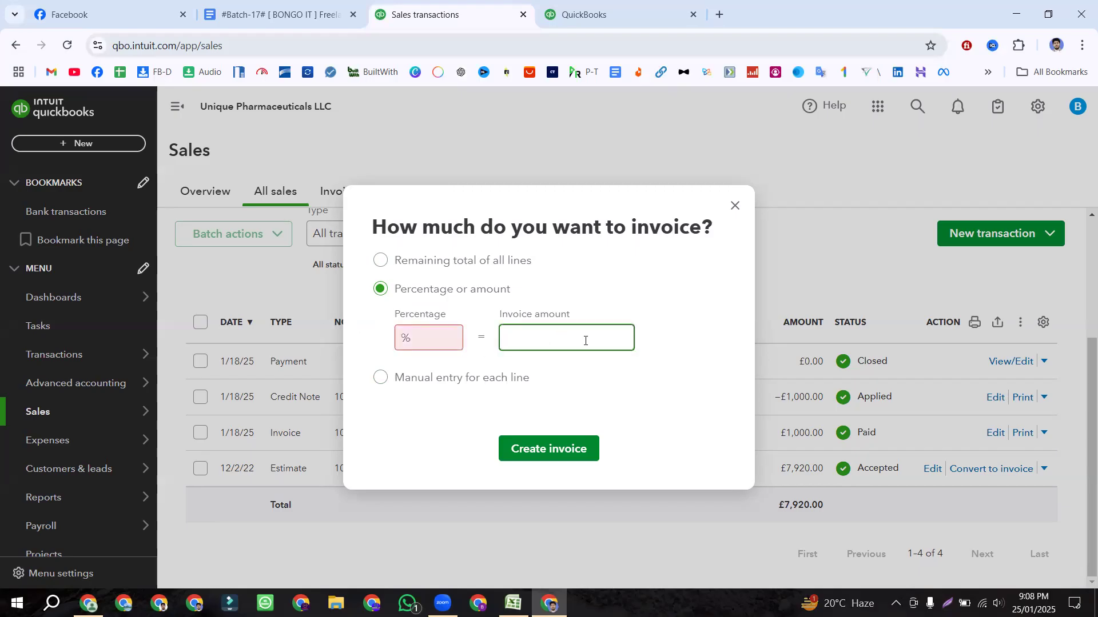
type("50")
left_click(600, 377)
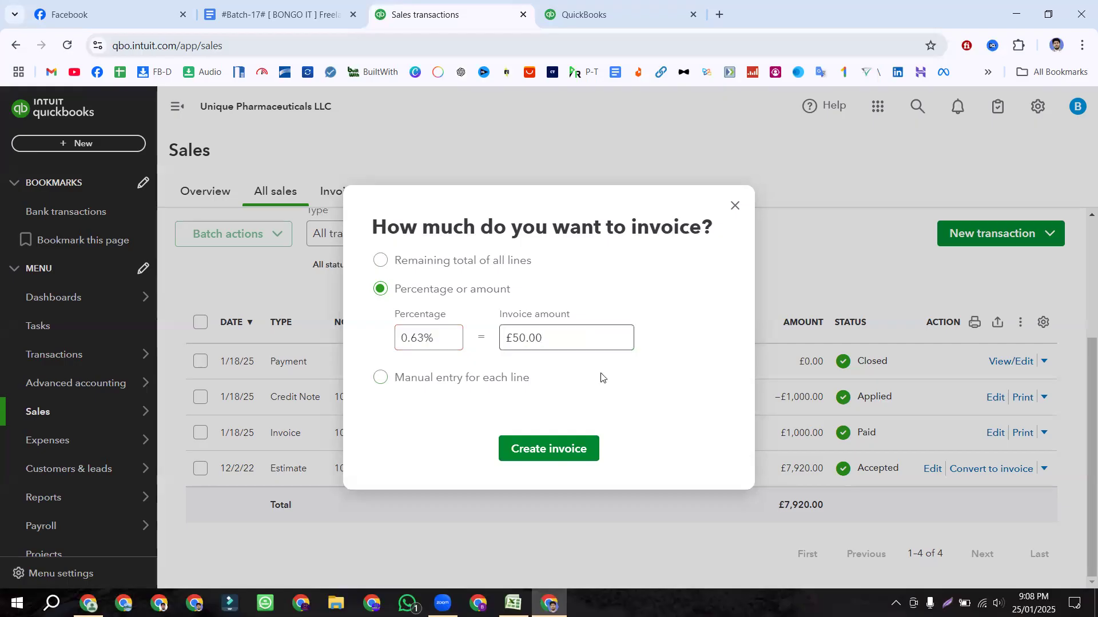
Step: Try a £5,000.00 invoice amount, which recalculates to 63.13% and £4,999.90
left_click(471, 328)
left_click(571, 338)
key("BackSpace")
key("BackSpace")
key("BackSpace")
key("BackSpace")
key("BackSpace")
key("BackSpace")
type("5000")
left_click(680, 354)
left_click(416, 340)
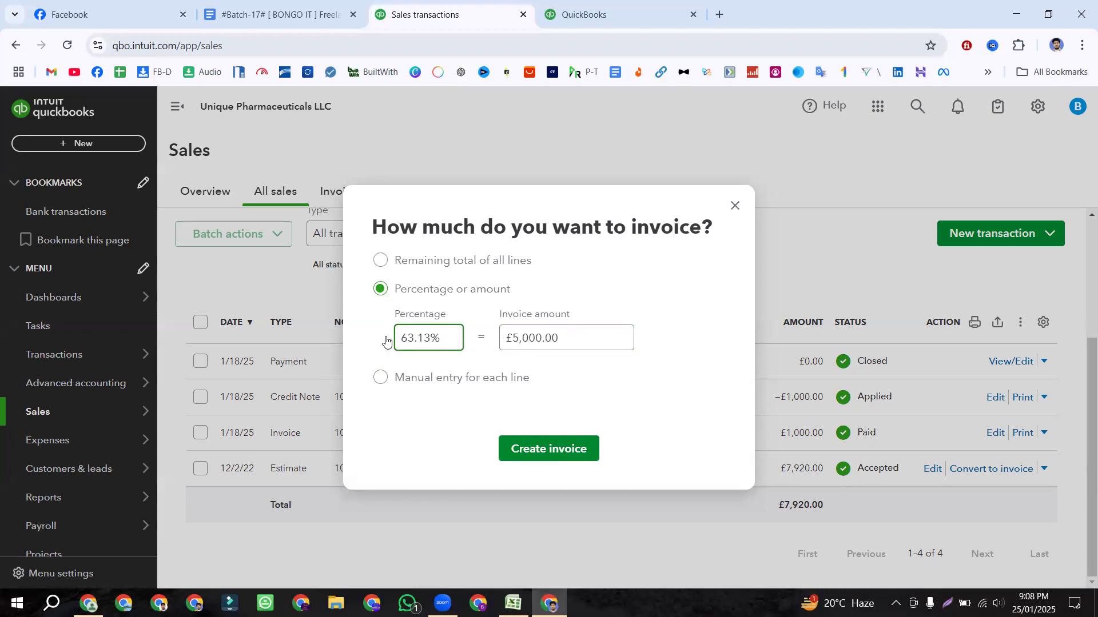
triple_click(572, 329)
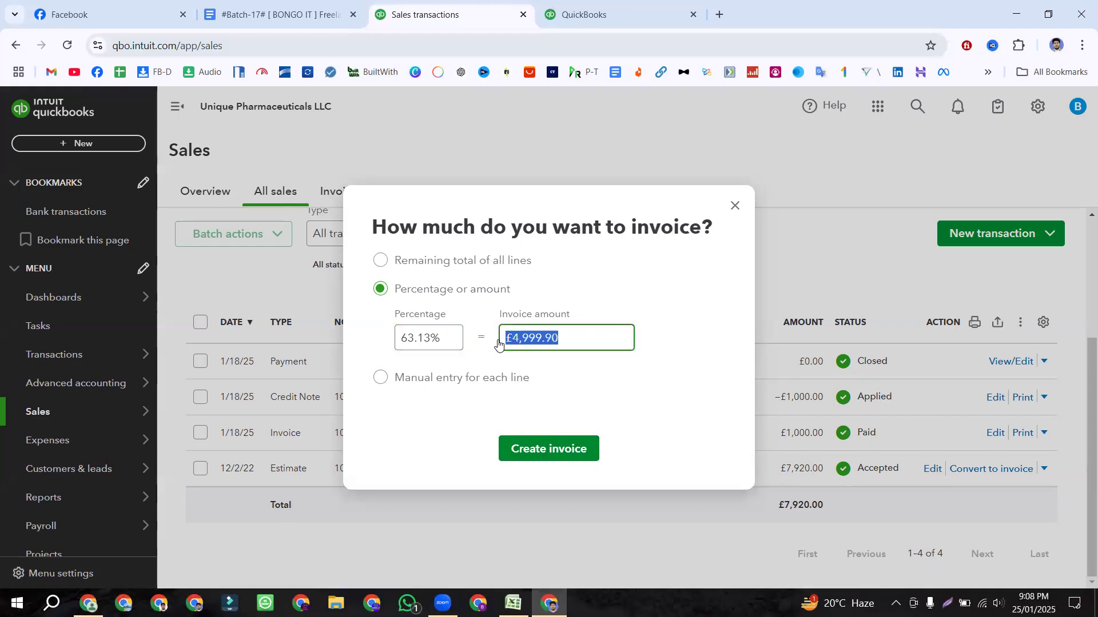
left_click(577, 367)
left_click(564, 342)
triple_click(578, 338)
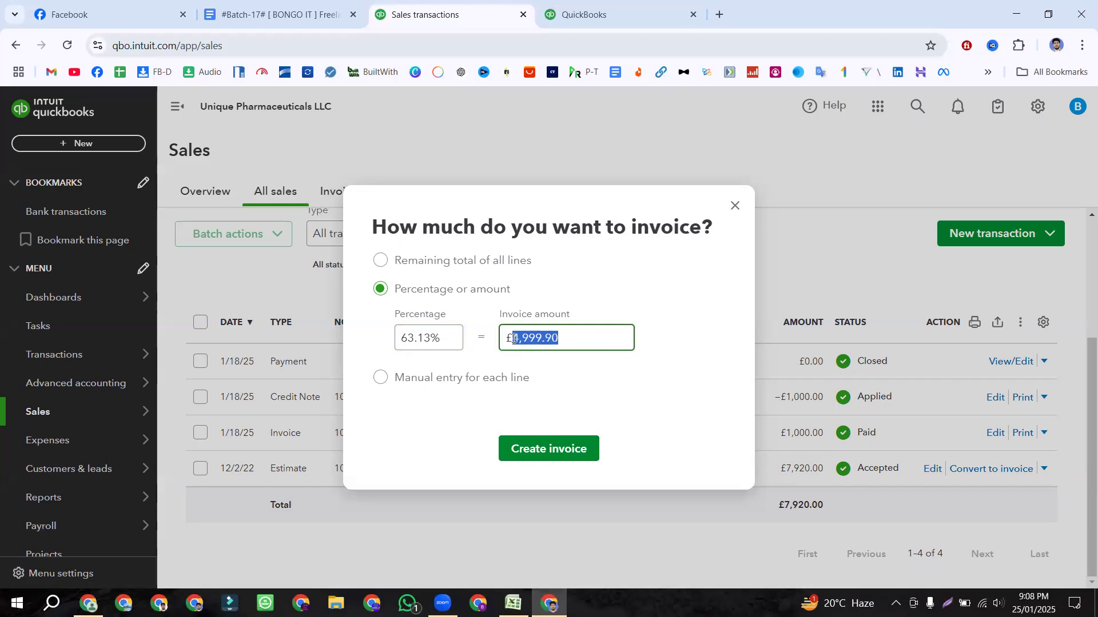
Step: Try a £6,000.00 invoice amount, giving 75.76%
left_click(451, 337)
key("BackSpace")
key("BackSpace")
key("BackSpace")
key("BackSpace")
key("BackSpace")
key("BackSpace")
left_click(568, 332)
key("BackSpace")
key("BackSpace")
key("BackSpace")
key("BackSpace")
key("BackSpace")
key("BackSpace")
key("BackSpace")
key("BackSpace")
key("BackSpace")
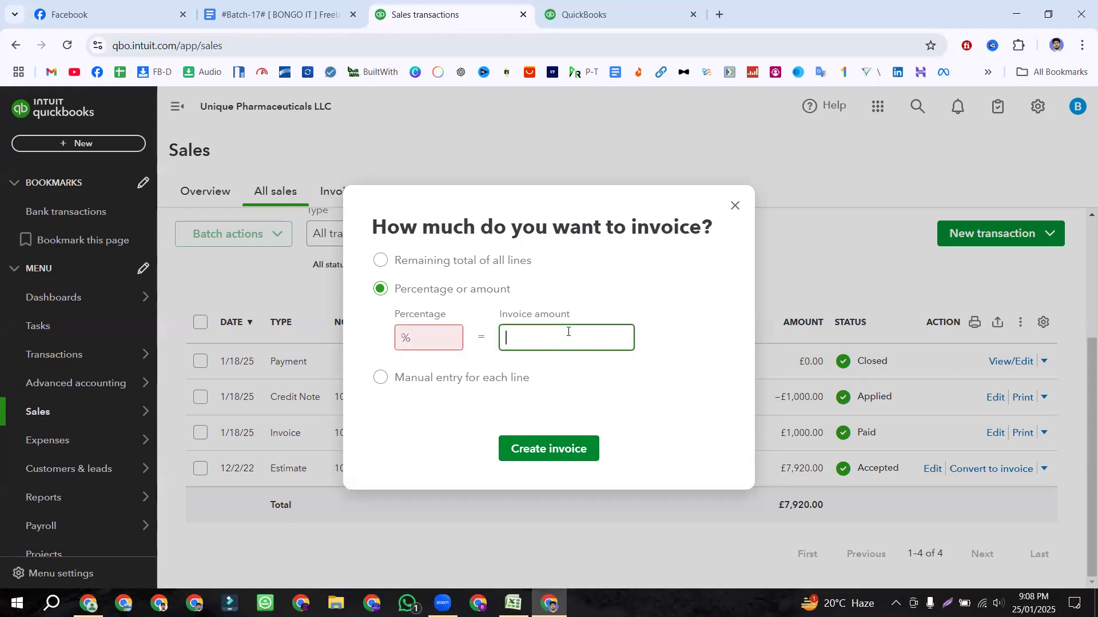
type("6,000")
left_click(613, 366)
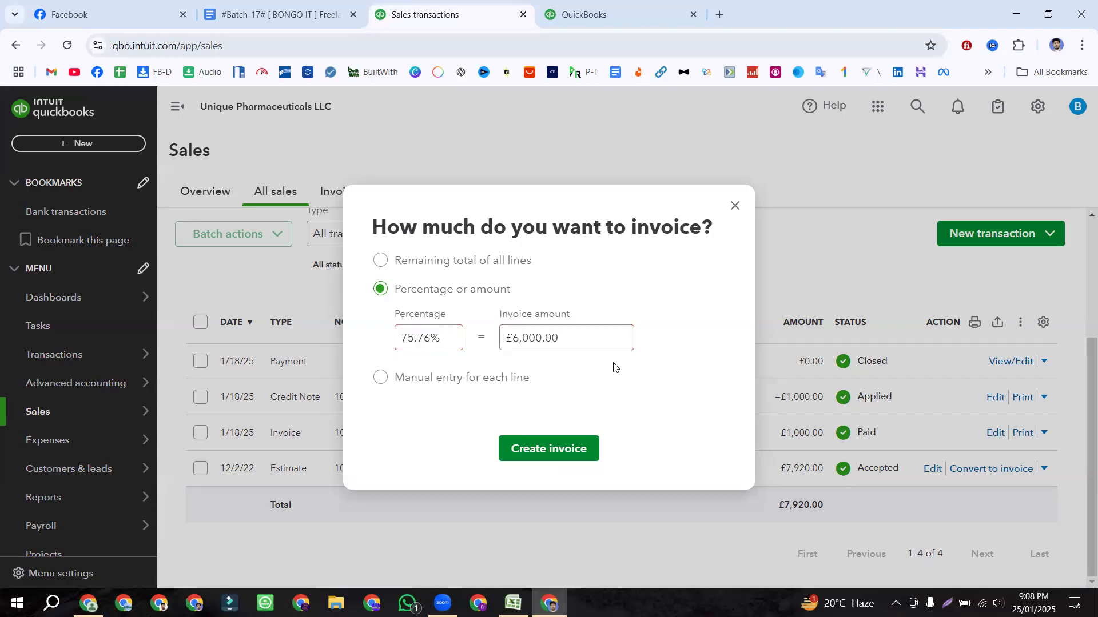
left_click(420, 336)
left_click(564, 338)
left_click_drag(564, 338, 494, 338)
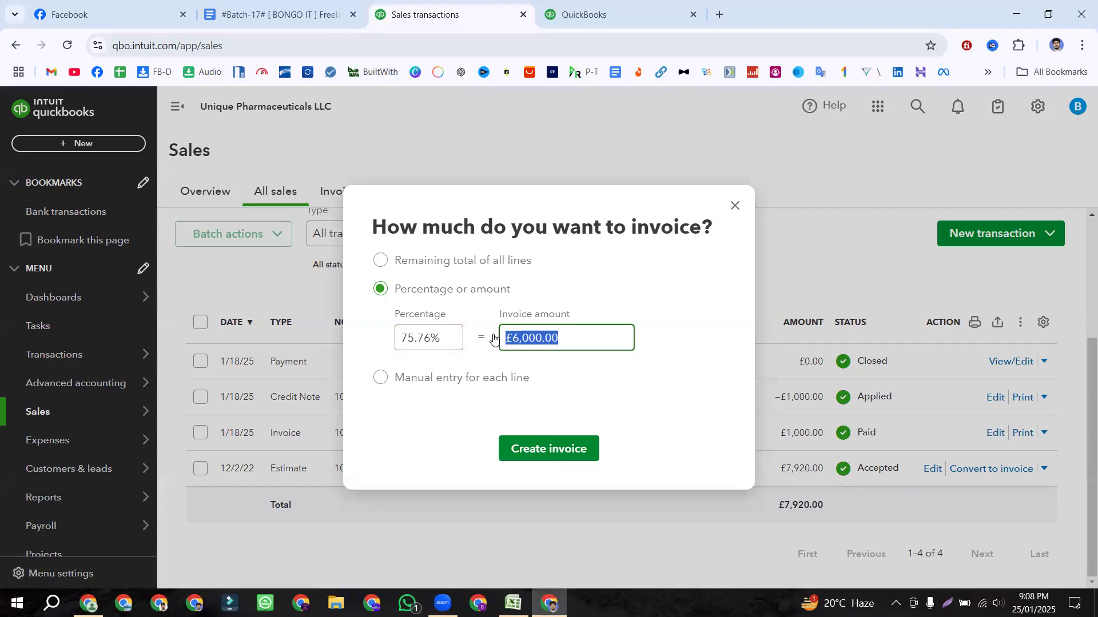
Step: Clear both fields and enter 60% as the invoice percentage
left_click(443, 333)
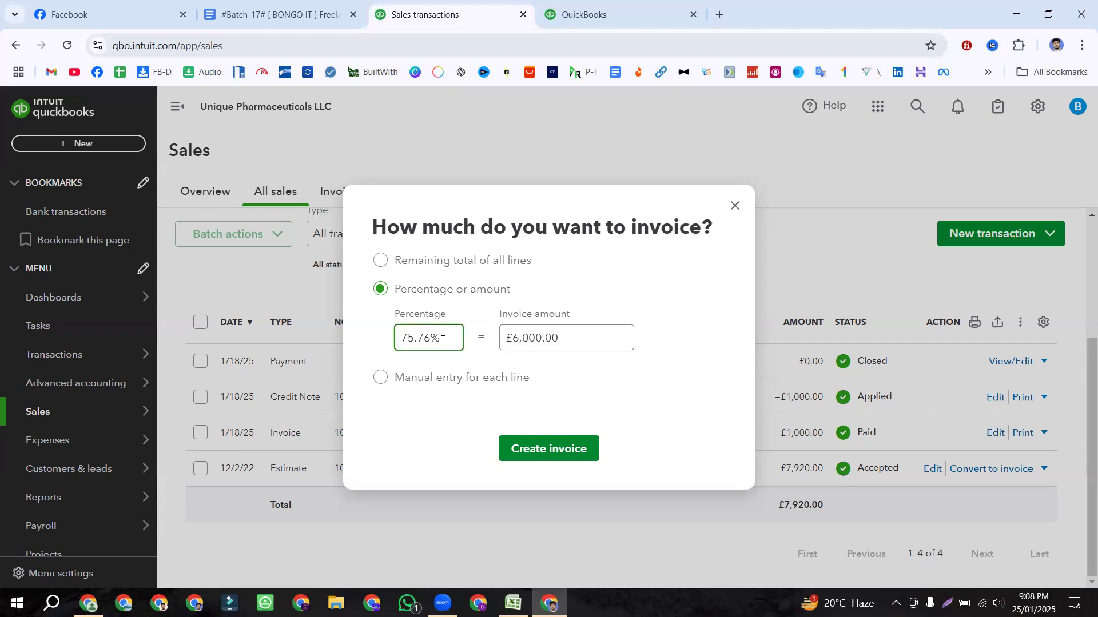
key("ctrl+a")
key("BackSpace")
left_click(587, 329)
key("BackSpace")
key("BackSpace")
key("BackSpace")
key("BackSpace")
key("BackSpace")
key("BackSpace")
key("BackSpace")
key("BackSpace")
key("BackSpace")
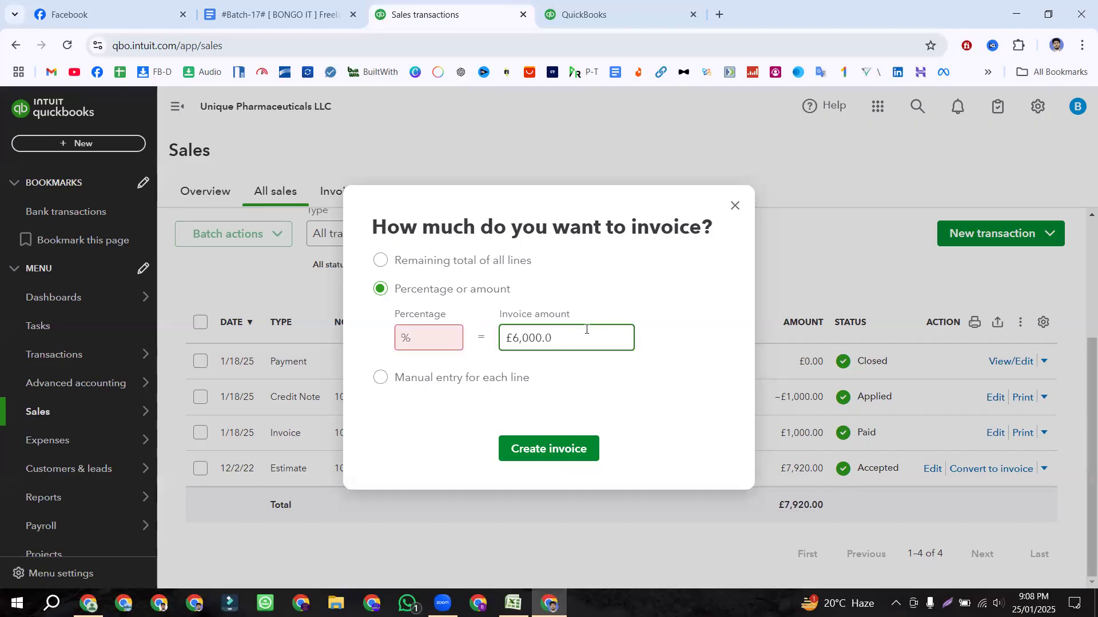
left_click(449, 340)
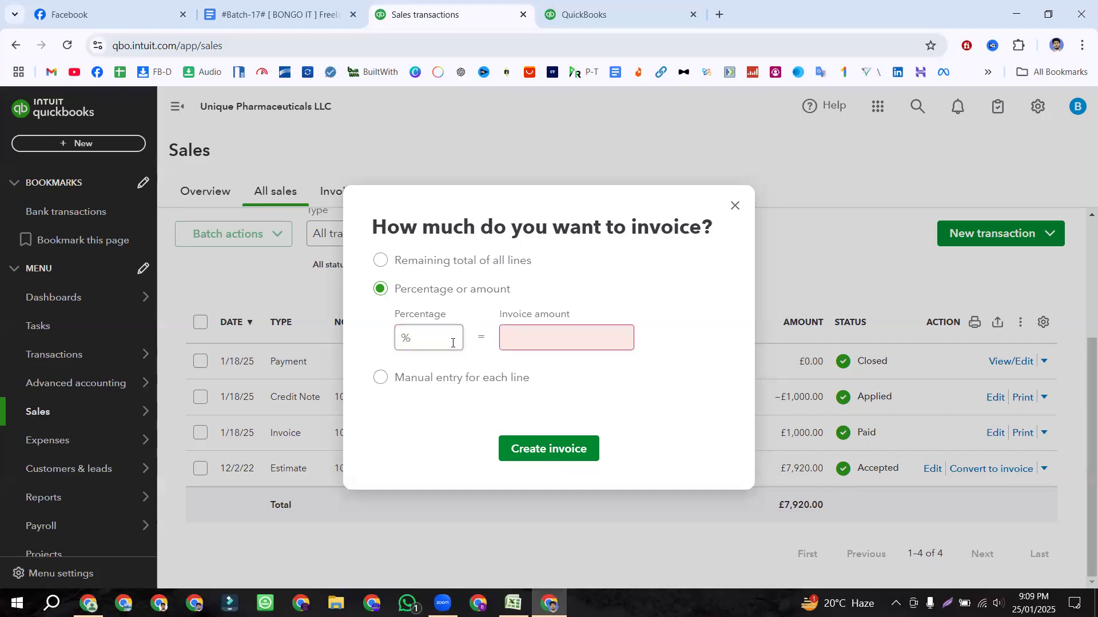
type("60")
left_click(468, 361)
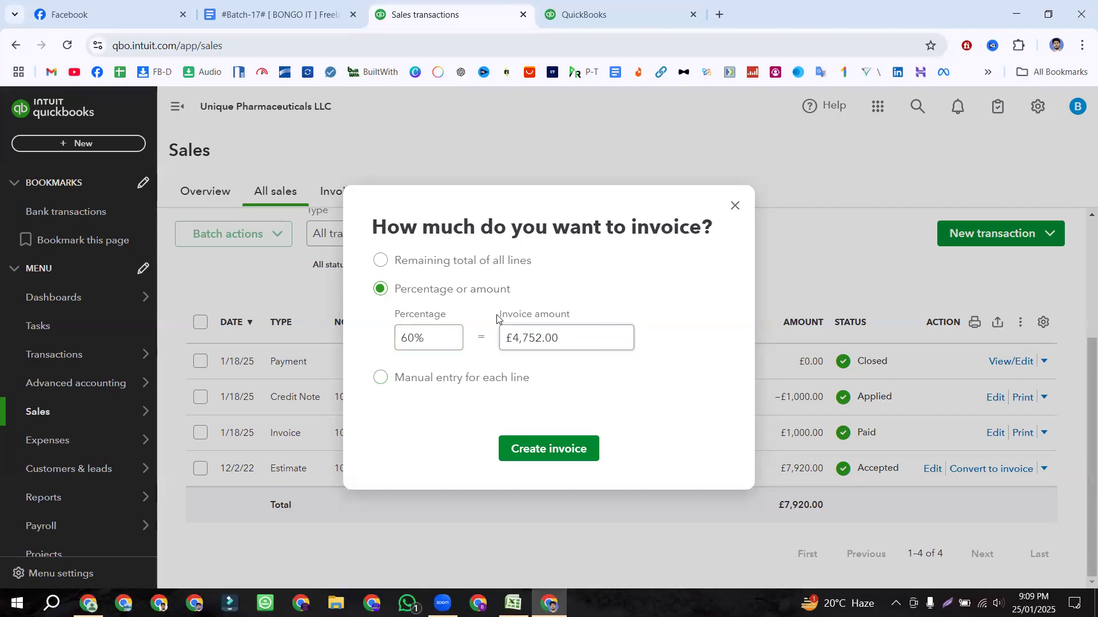
Step: Create the invoice from the estimate and note its 1 linked Estimate
left_click(542, 452)
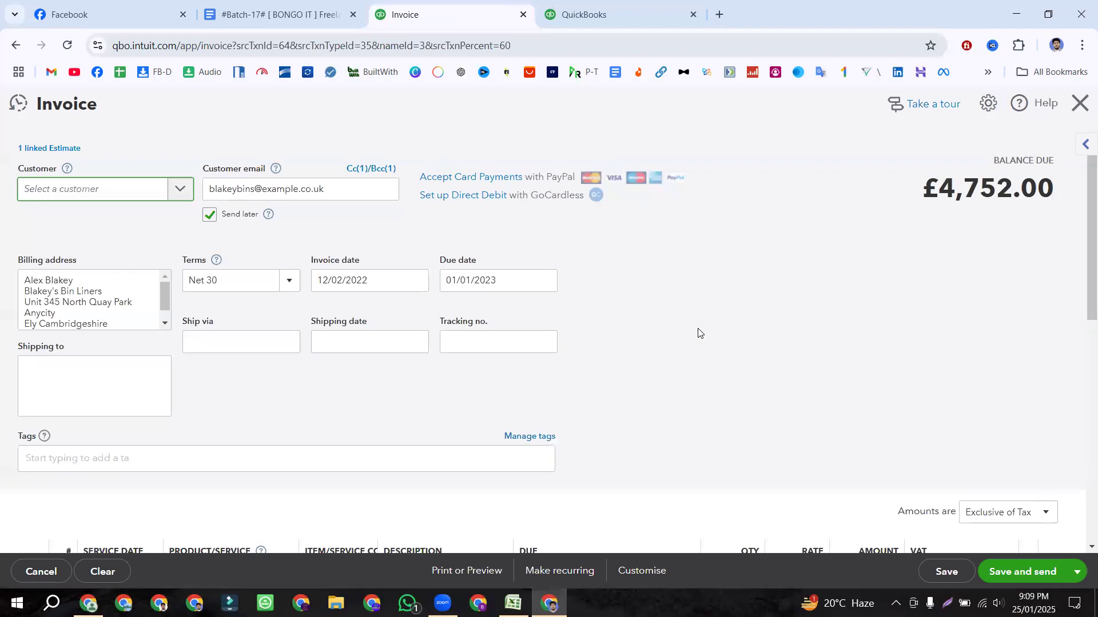
left_click_drag(113, 105, 35, 109)
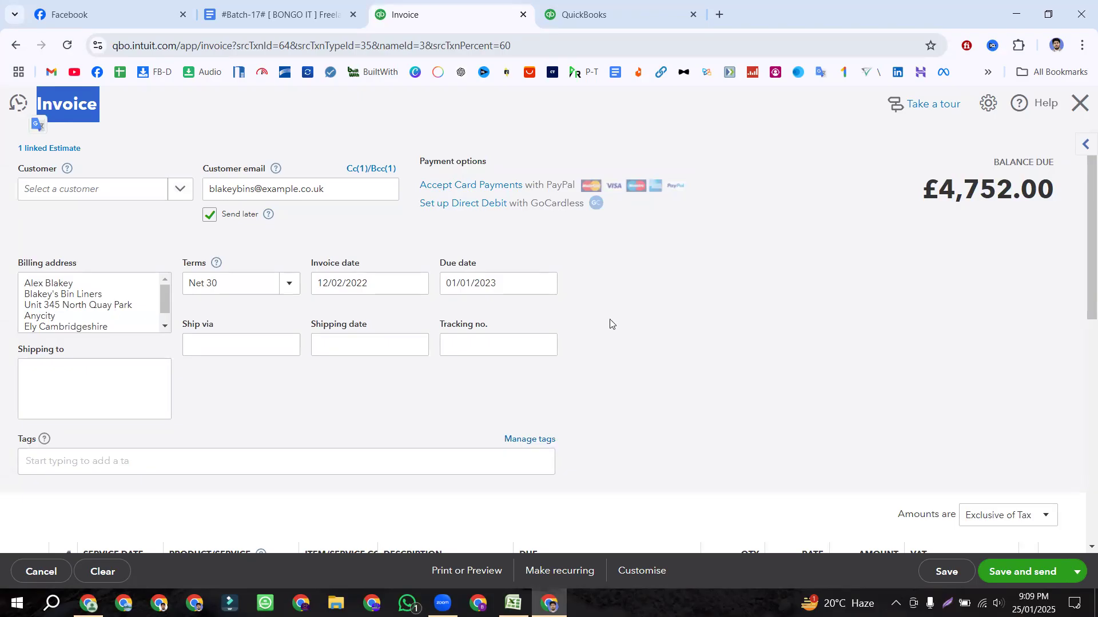
left_click(680, 311)
scroll(679, 311, "down", 8)
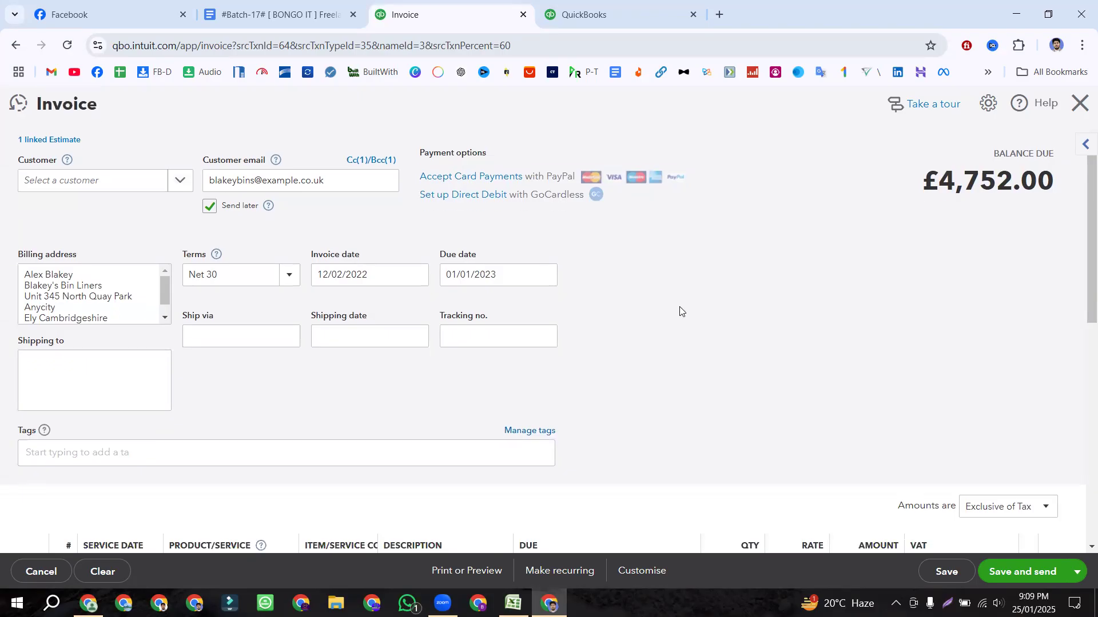
scroll(680, 311, "up", 3)
scroll(679, 311, "up", 4)
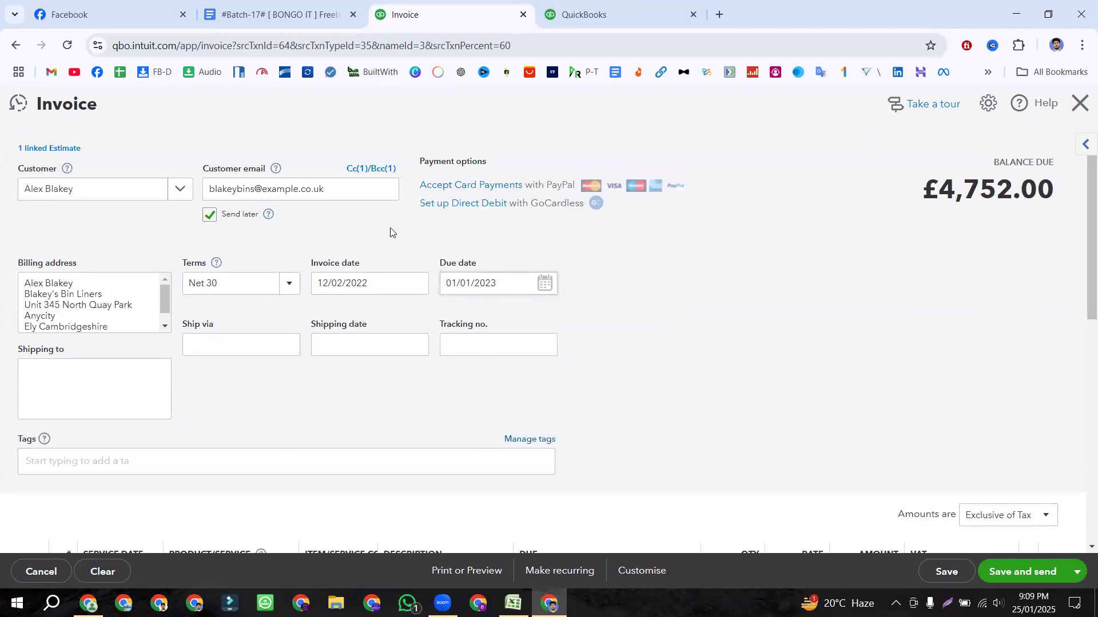
left_click_drag(55, 150, 13, 151)
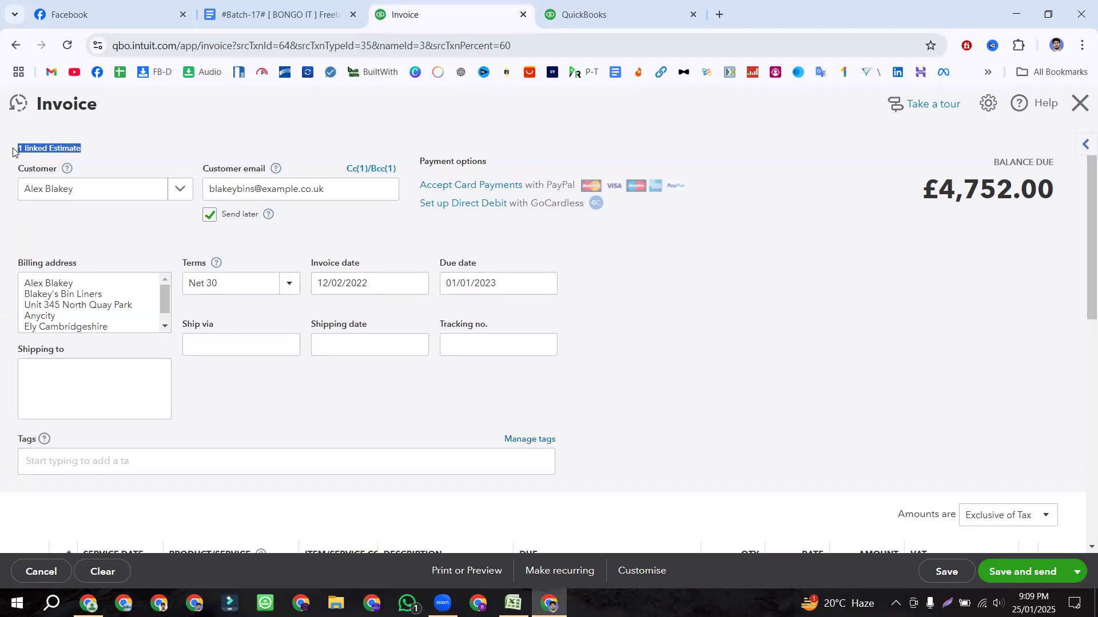
left_click(176, 131)
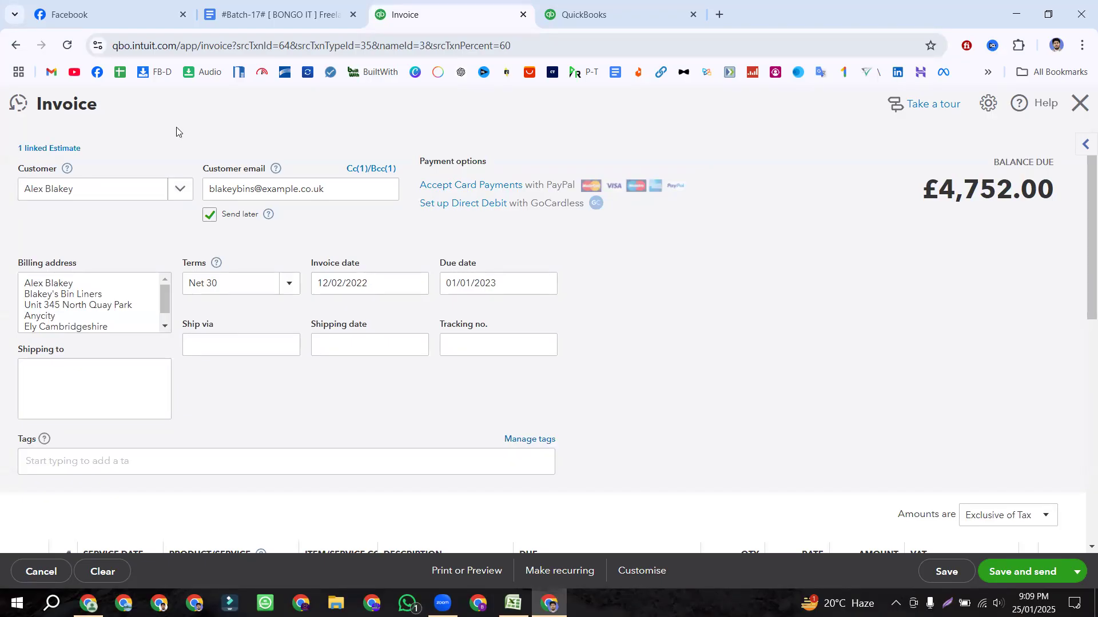
left_click_drag(126, 148, 16, 151)
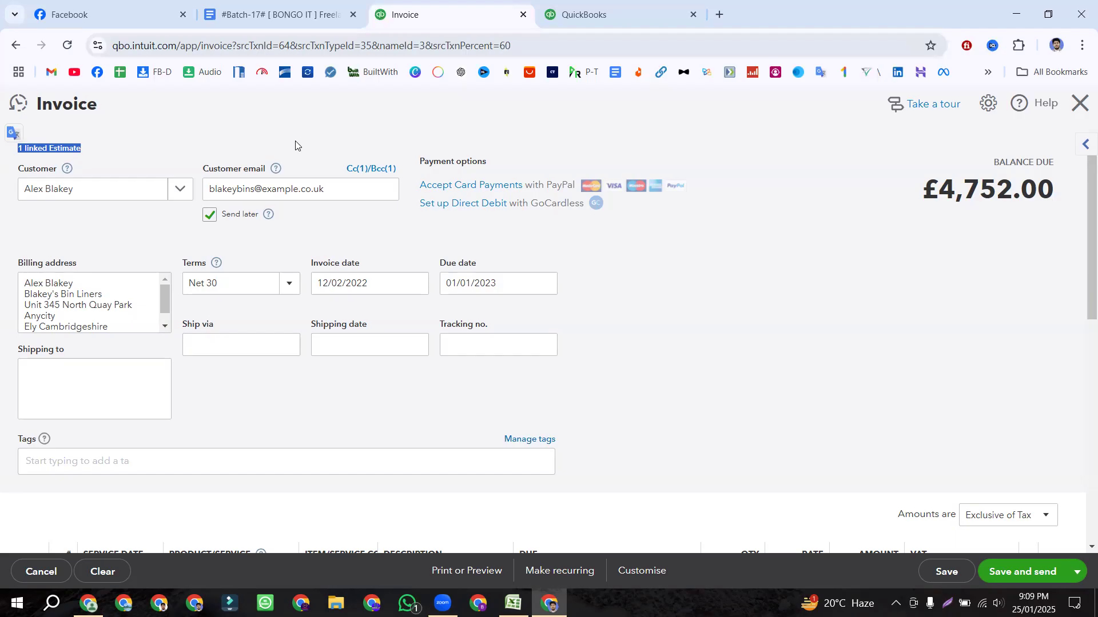
left_click(293, 144)
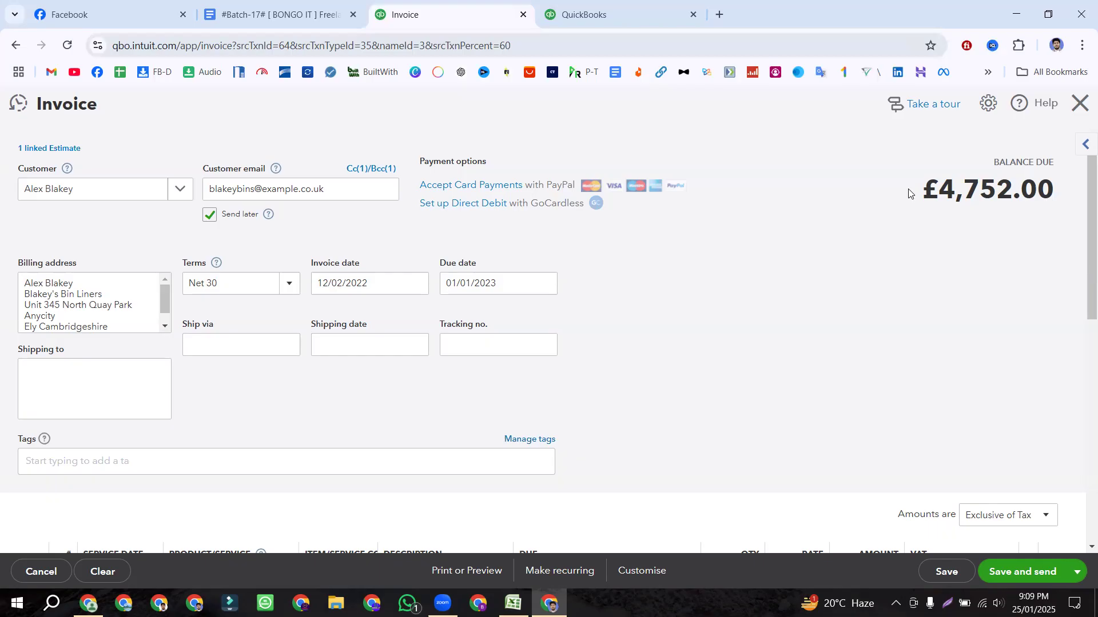
Step: Check that the invoice's balance due is £4,752.00
left_click_drag(910, 192, 1047, 193)
left_click(1047, 194)
double_click(1009, 192)
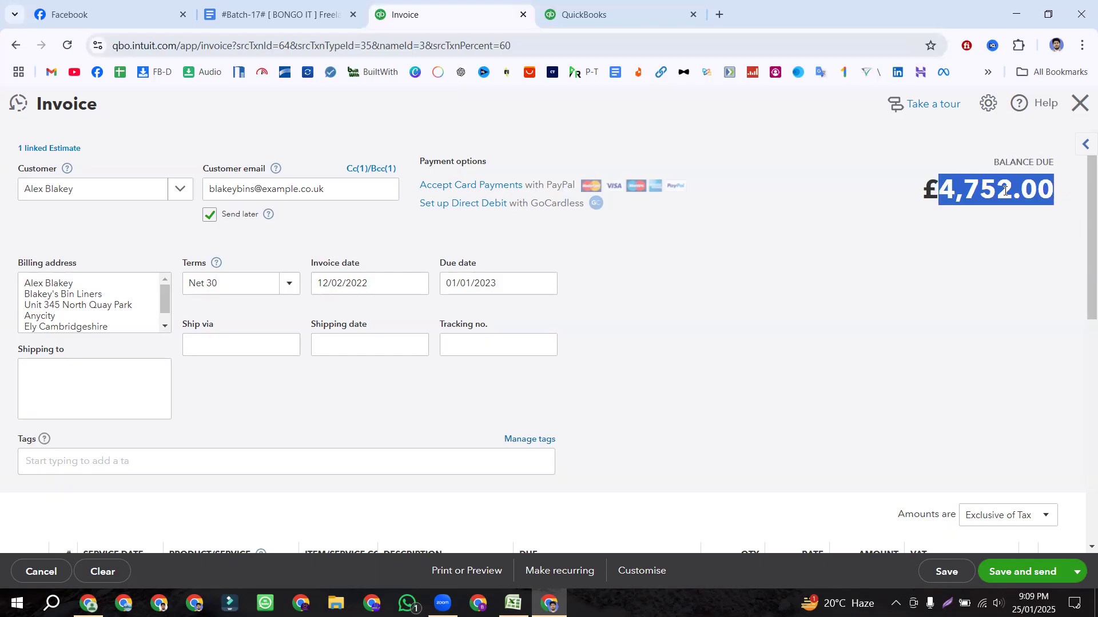
scroll(975, 201, "down", 5)
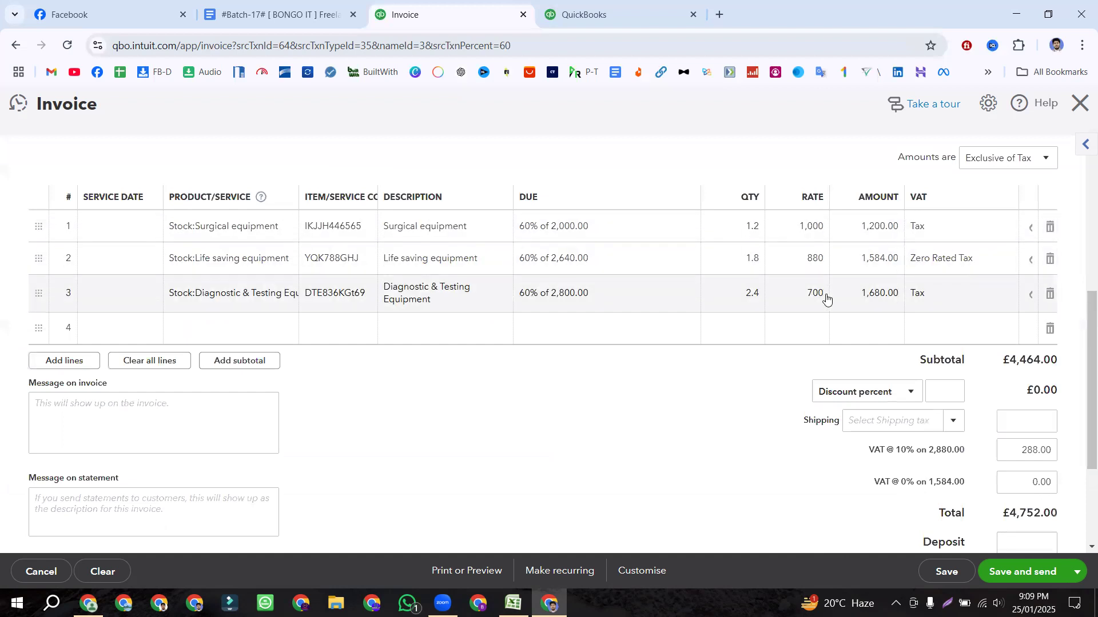
scroll(827, 297, "up", 6)
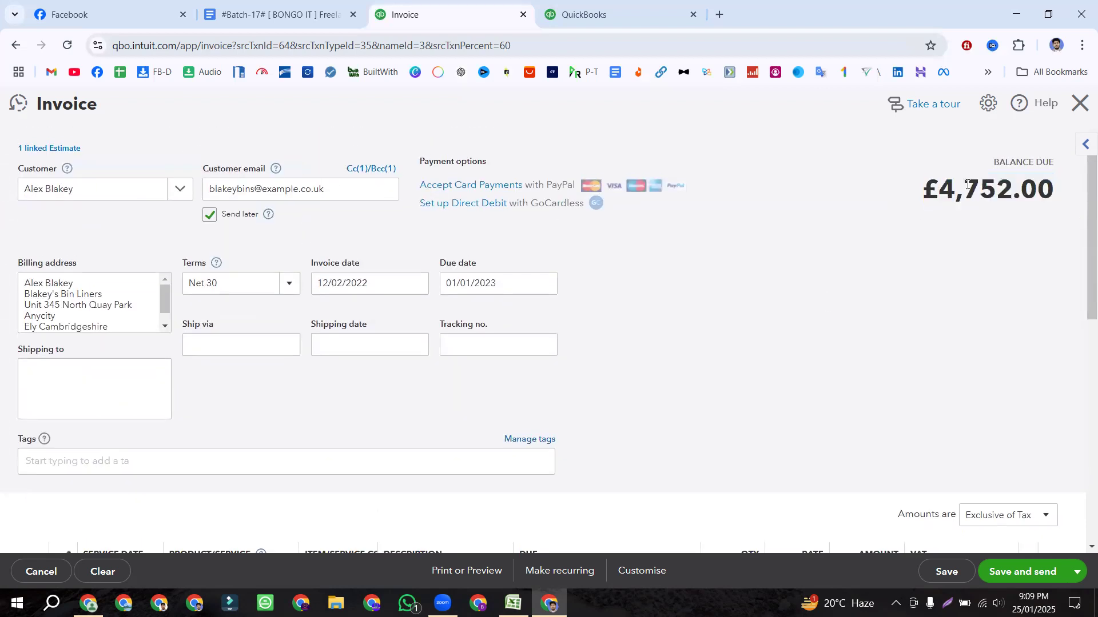
double_click(967, 184)
left_click(824, 194)
left_click_drag(922, 194, 1055, 192)
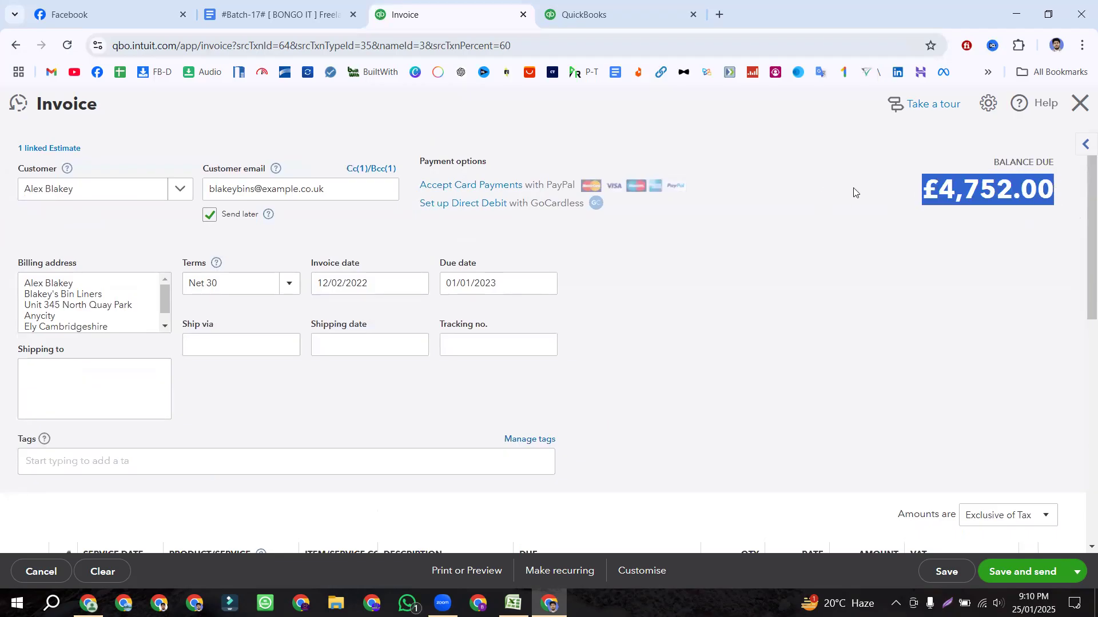
left_click(845, 193)
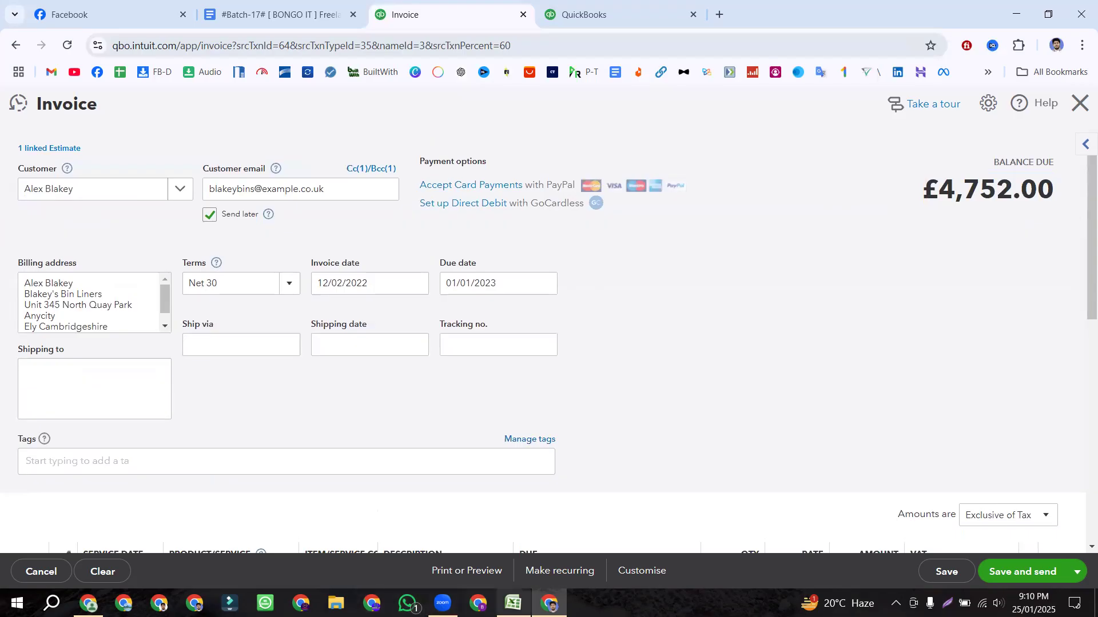
left_click(513, 603)
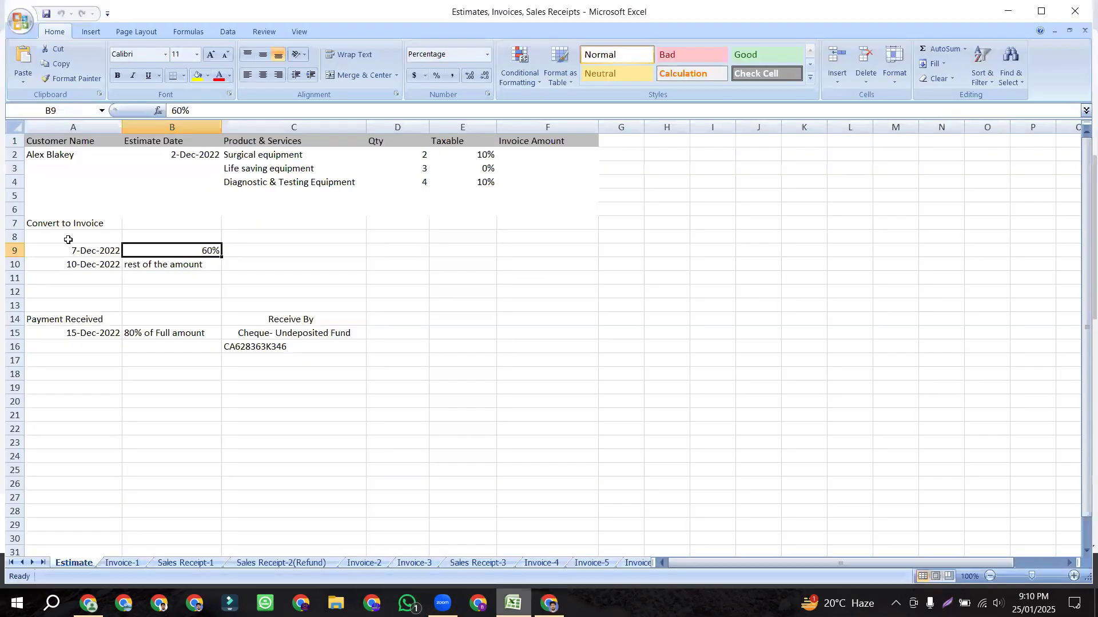
left_click(94, 226)
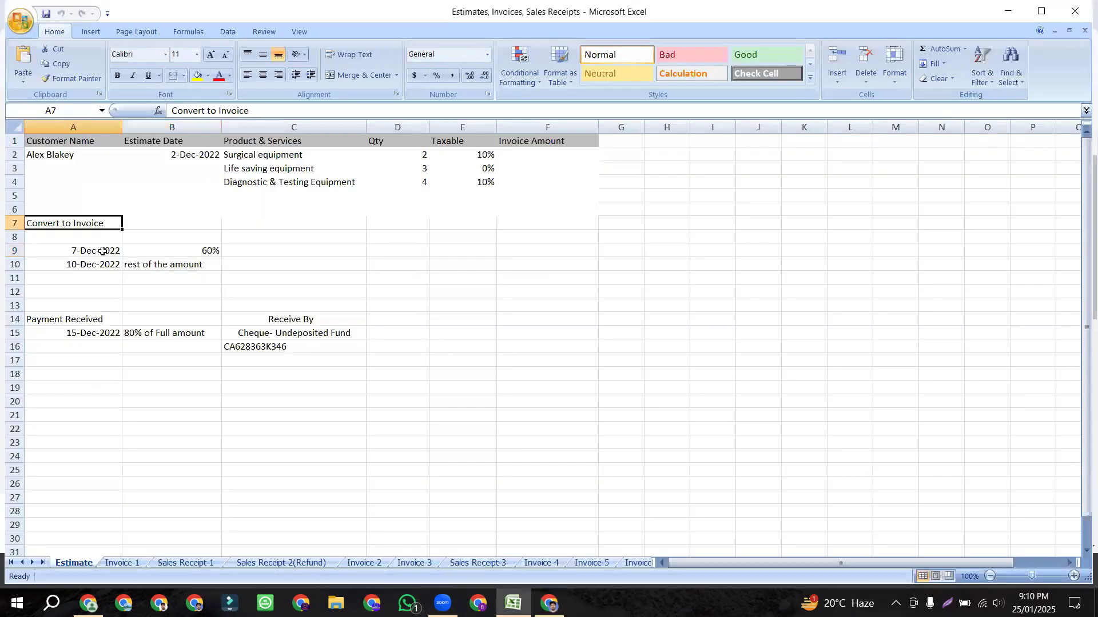
left_click(102, 260)
left_click(97, 250)
left_click(143, 251)
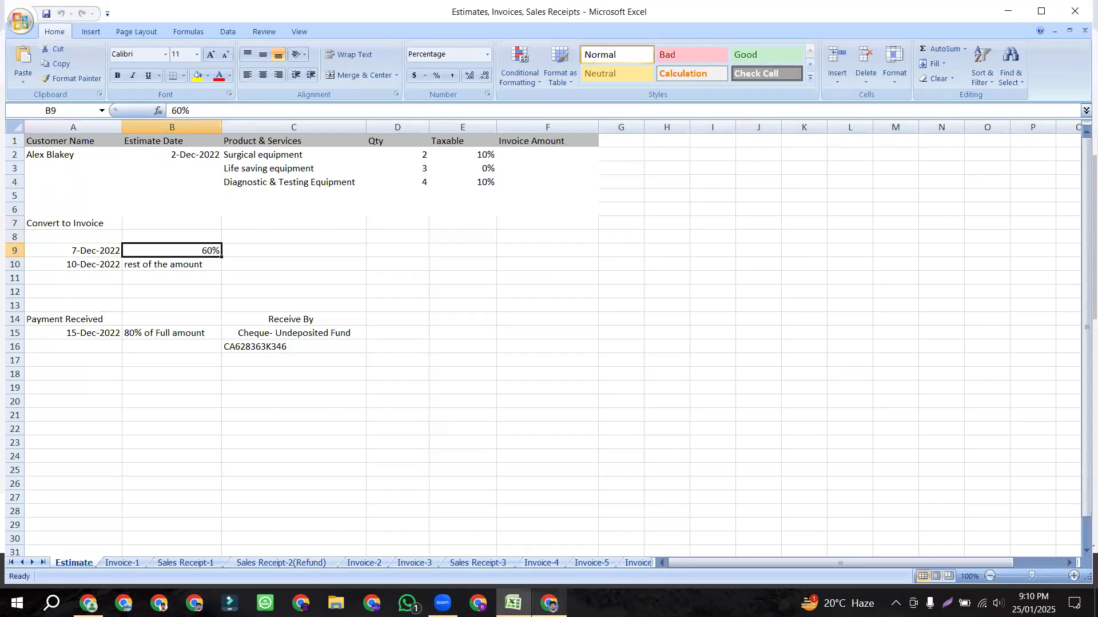
left_click(550, 604)
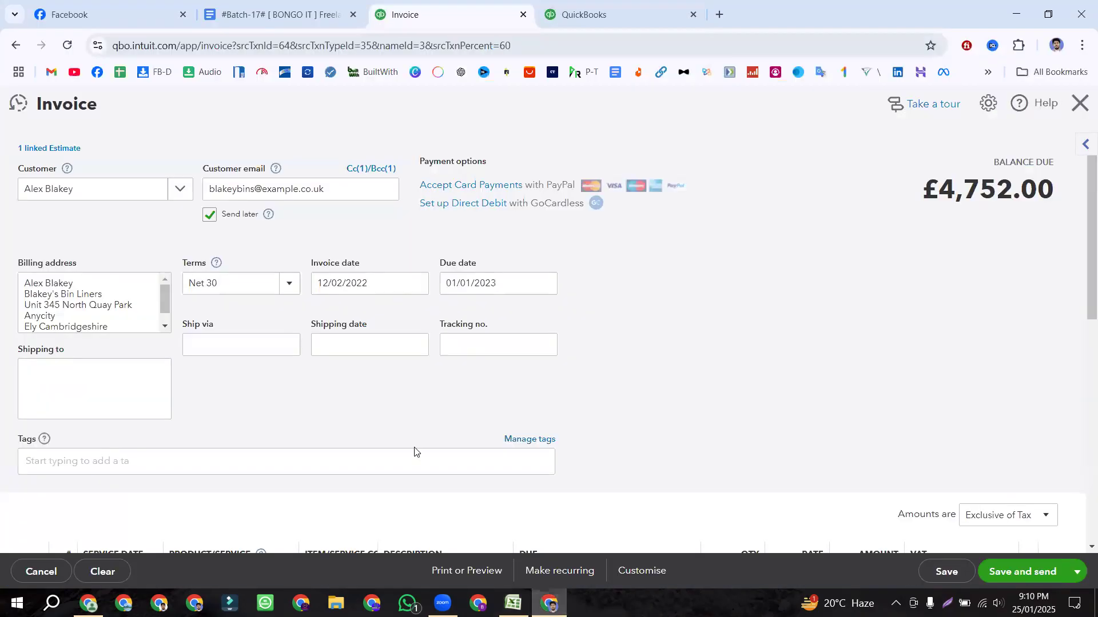
Step: Set the invoice date to 12/07/2022, leaving the due date unchanged
left_click(413, 288)
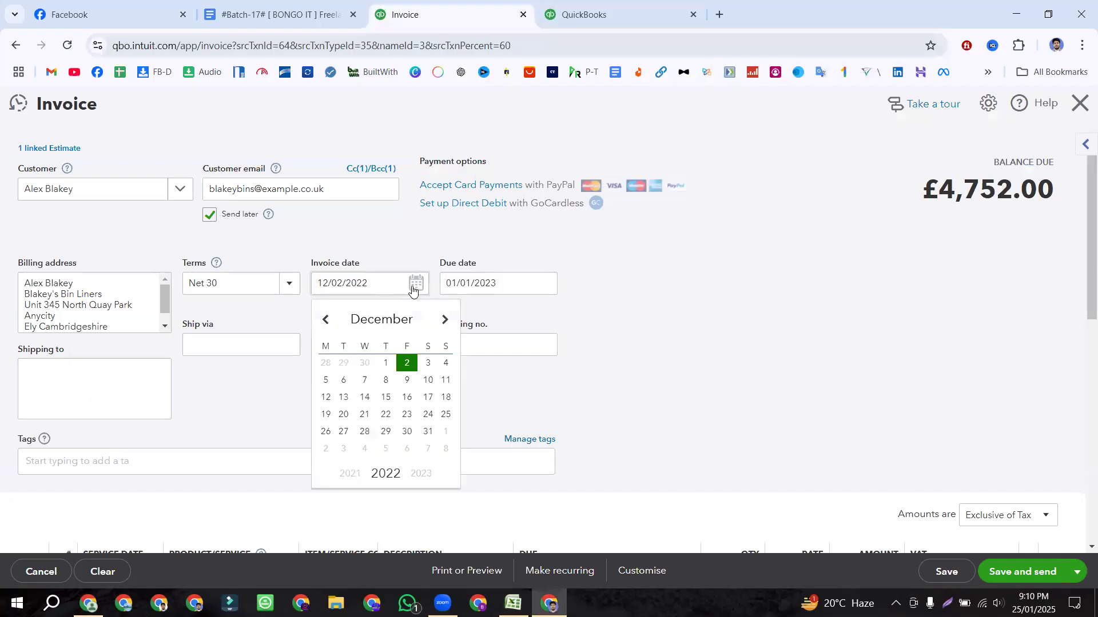
left_click(364, 380)
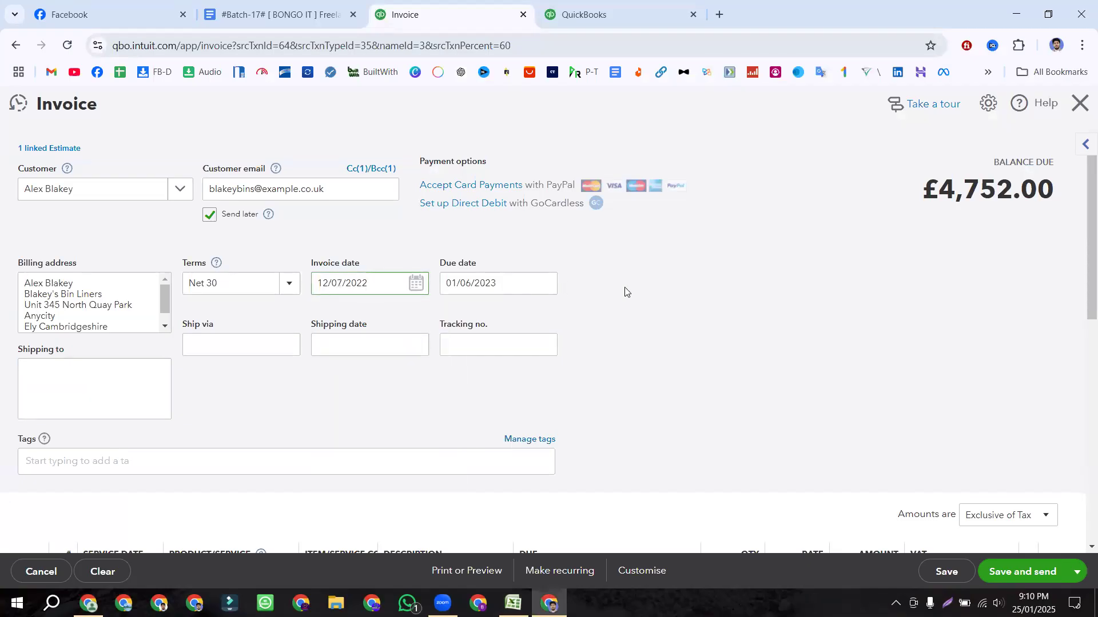
left_click(515, 287)
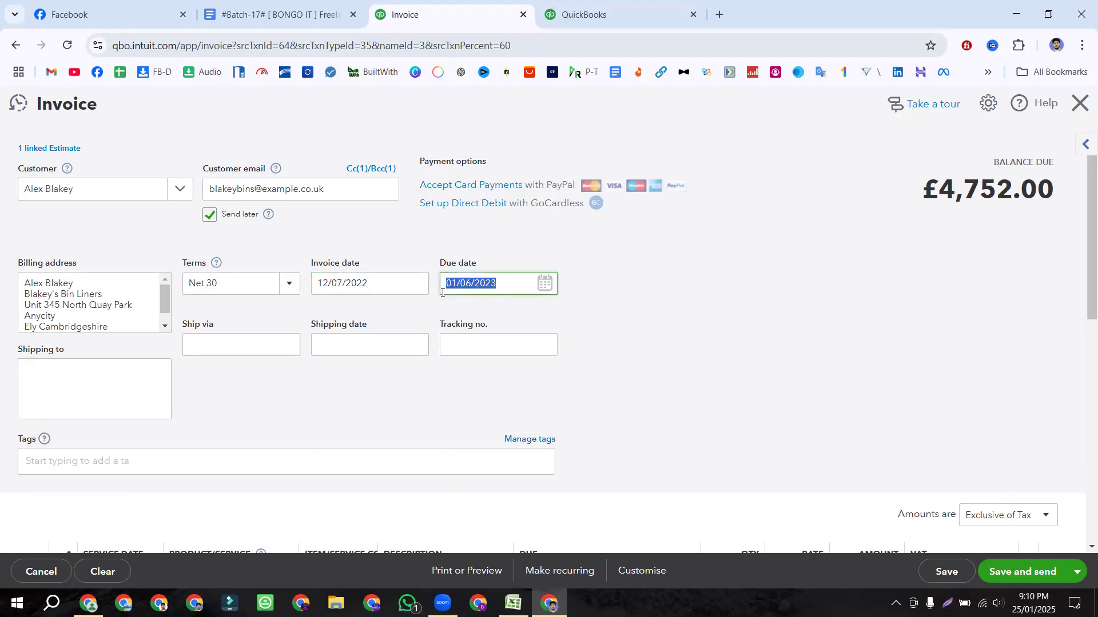
left_click(448, 307)
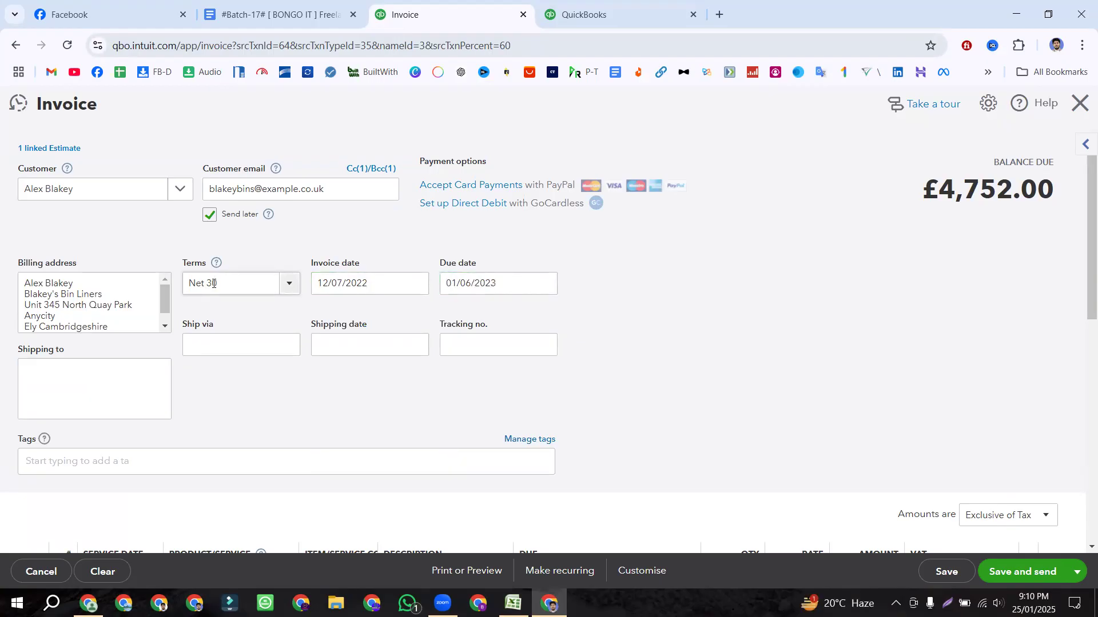
Step: Add a new Net 20 payment term, then keep the invoice on Net 30
left_click(288, 284)
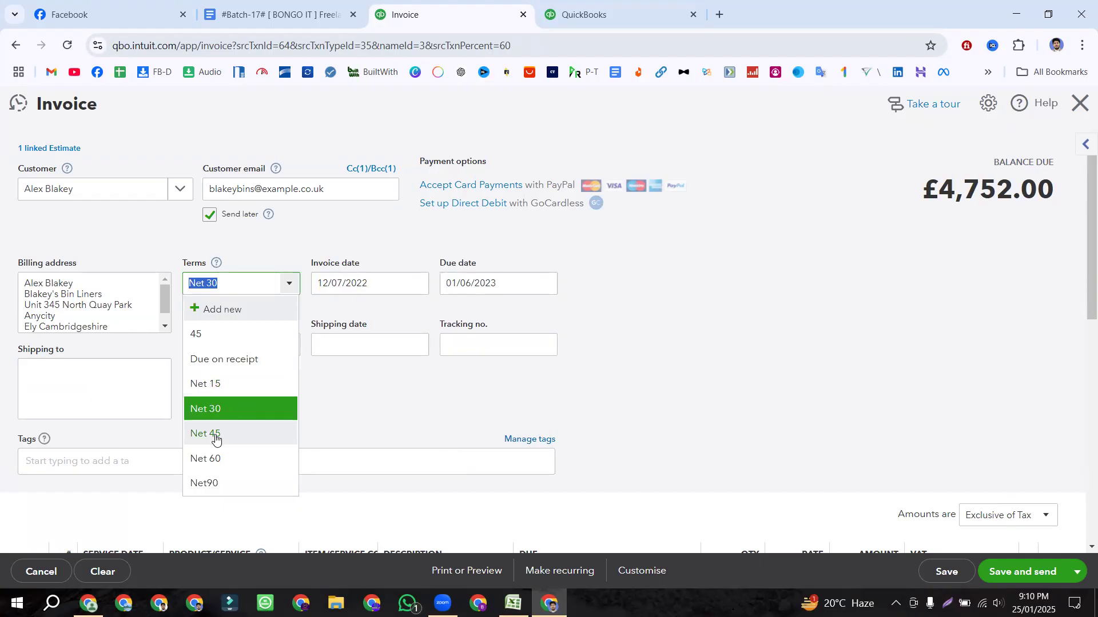
left_click(204, 313)
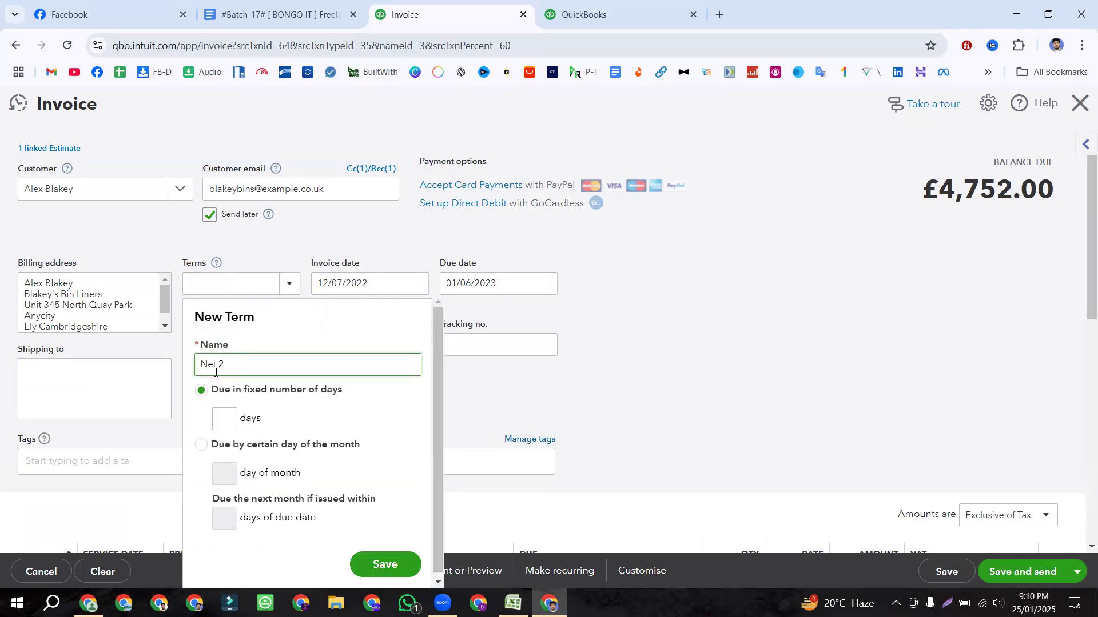
type("Net 20")
left_click(227, 409)
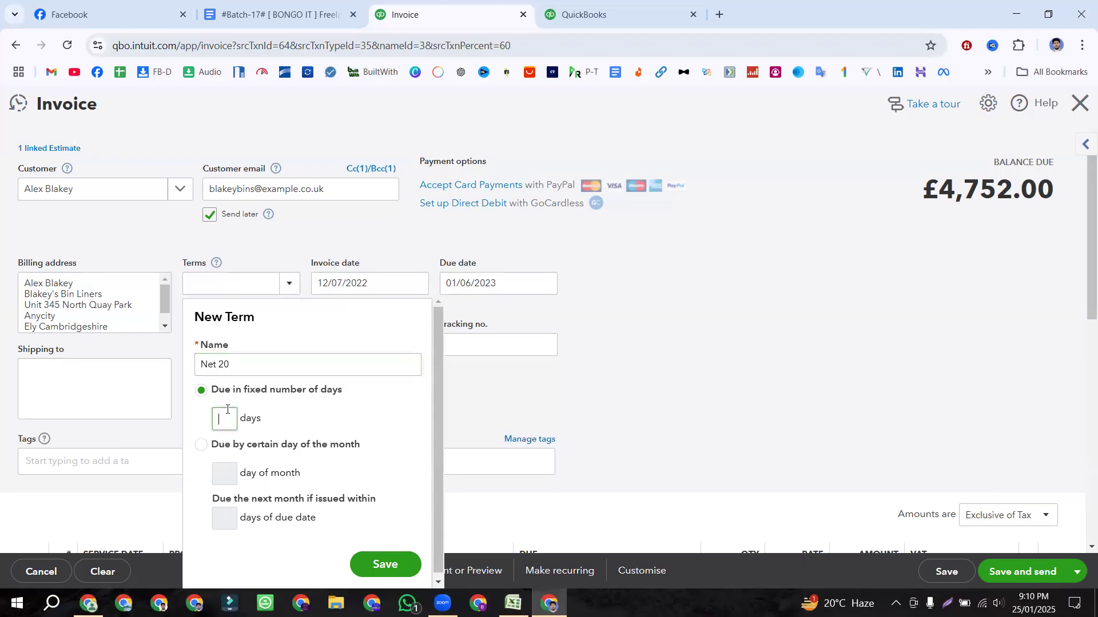
left_click(382, 565)
left_click(289, 283)
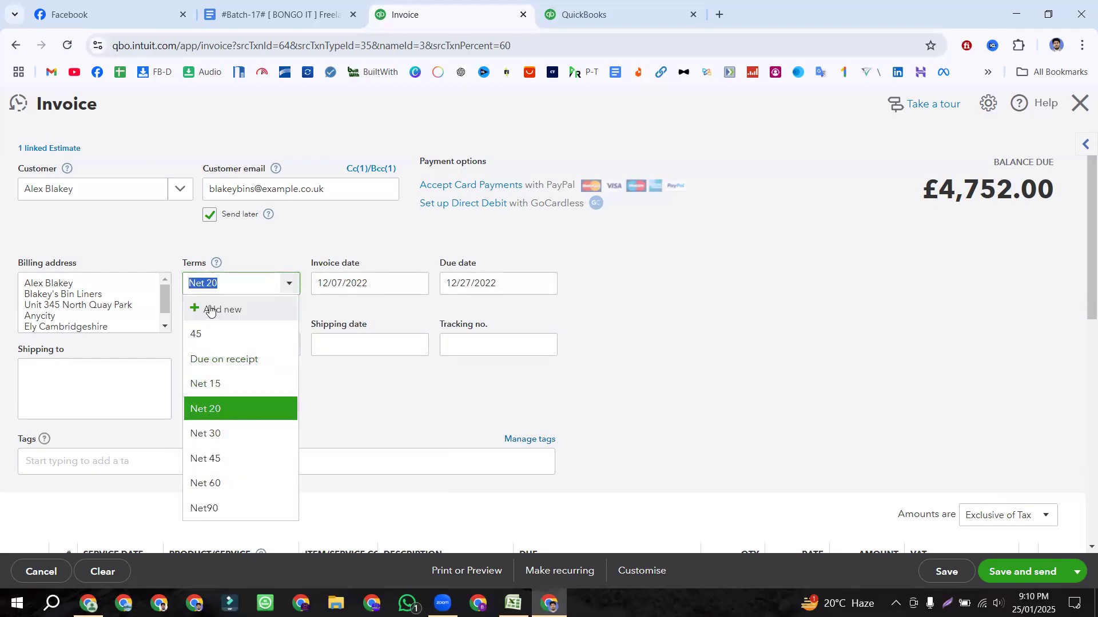
left_click(212, 432)
left_click(587, 357)
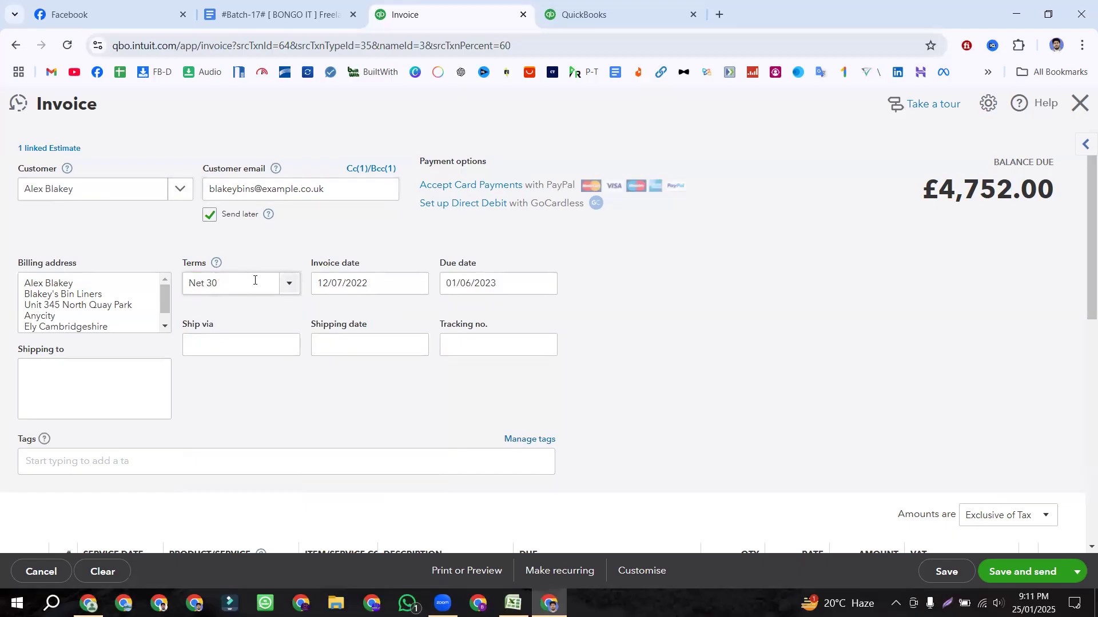
scroll(397, 292, "down", 3)
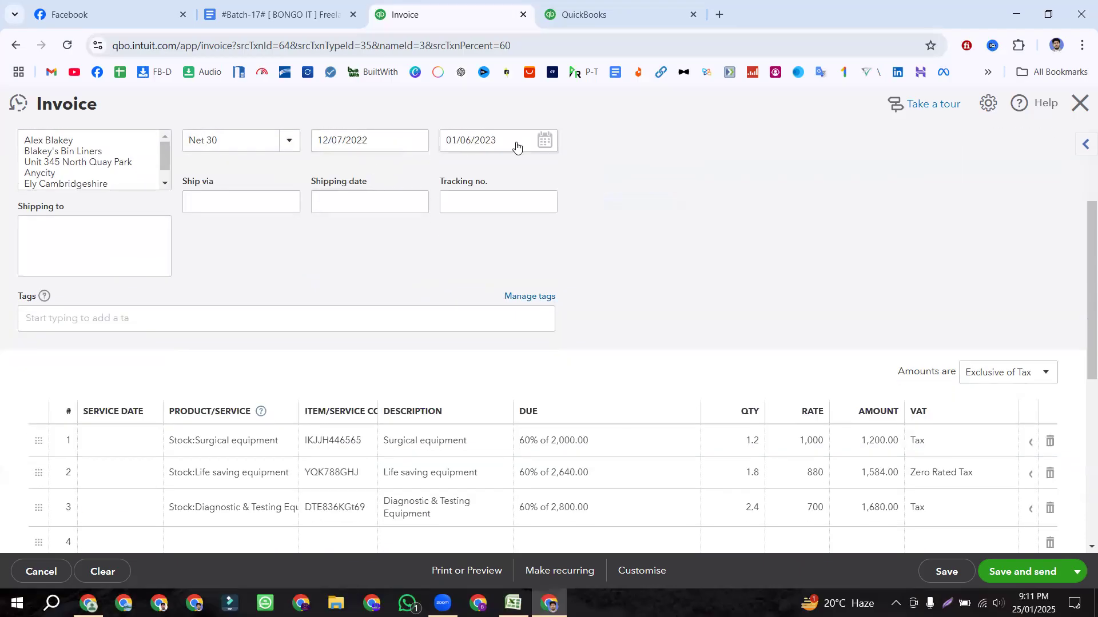
scroll(516, 145, "up", 3)
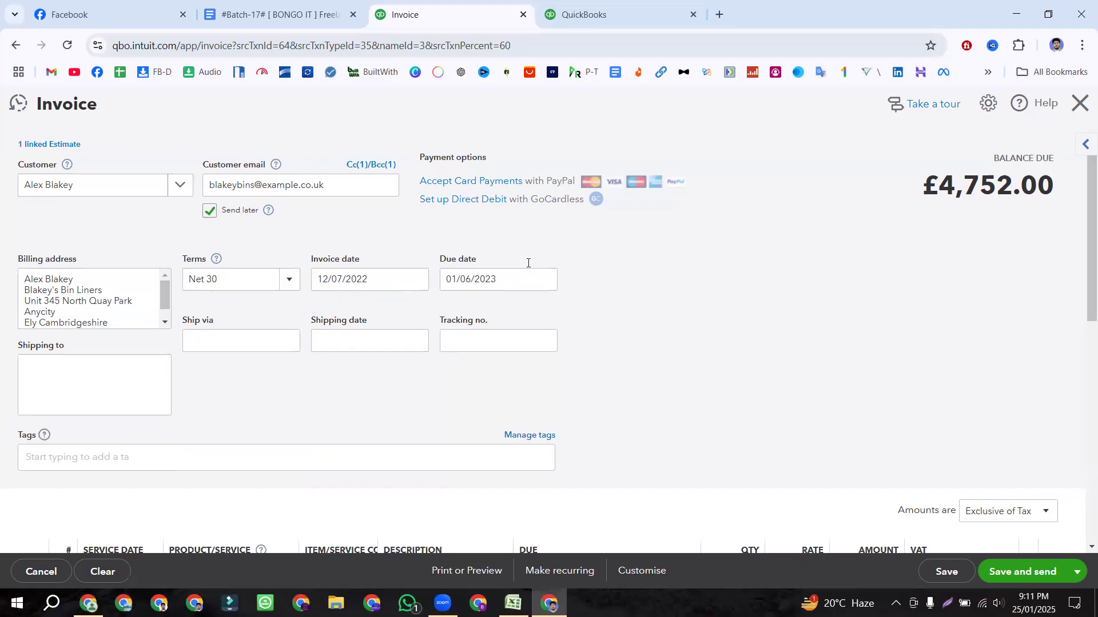
scroll(527, 267, "down", 6)
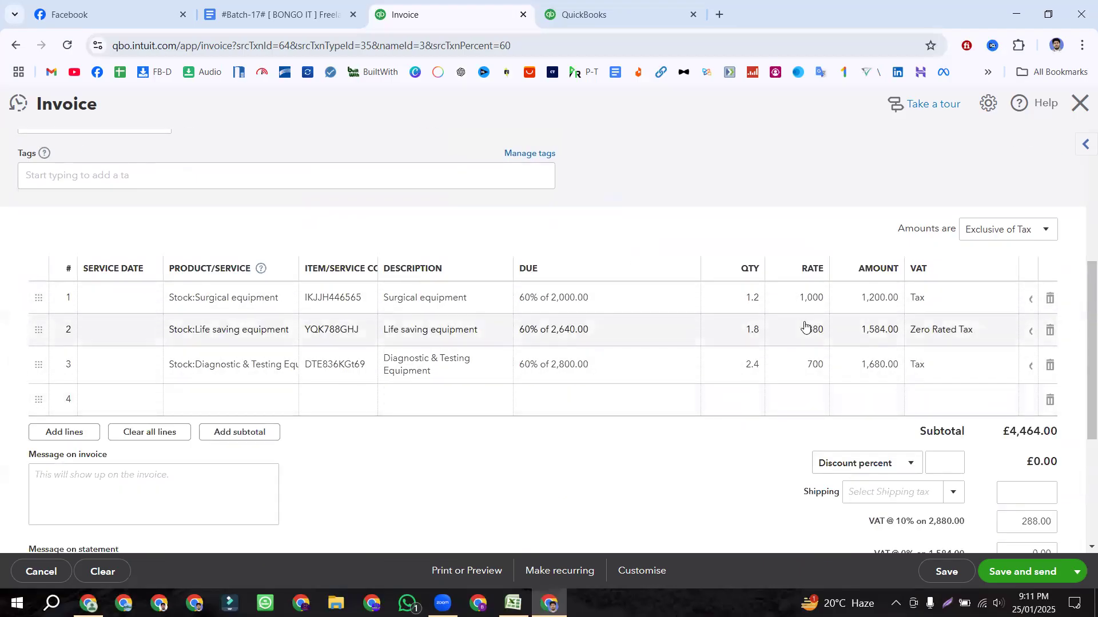
left_click(1050, 400)
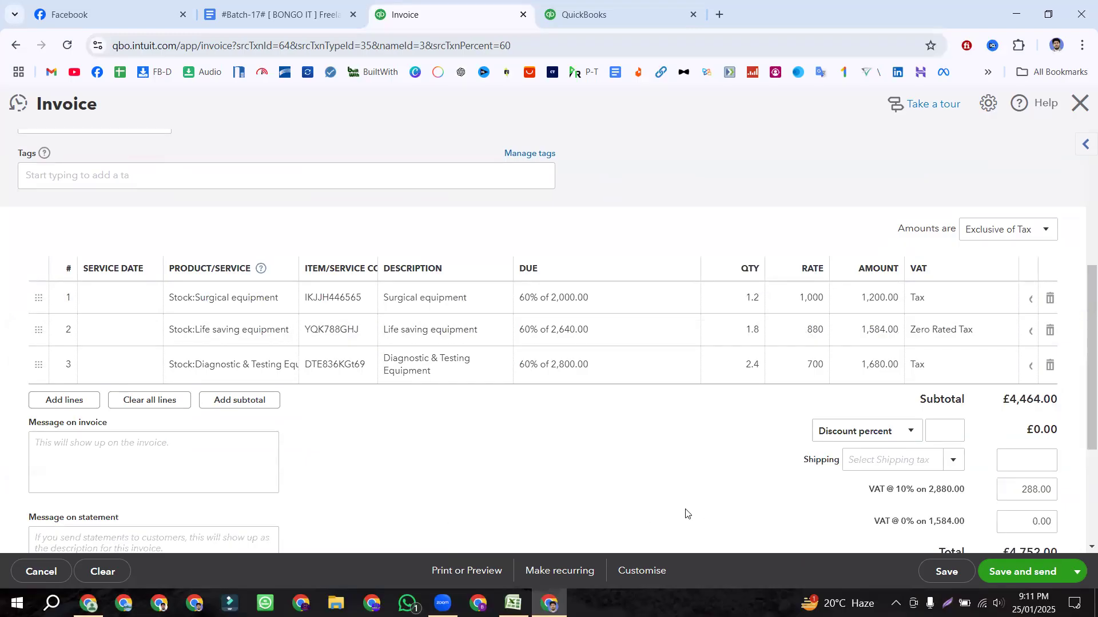
scroll(582, 462, "down", 4)
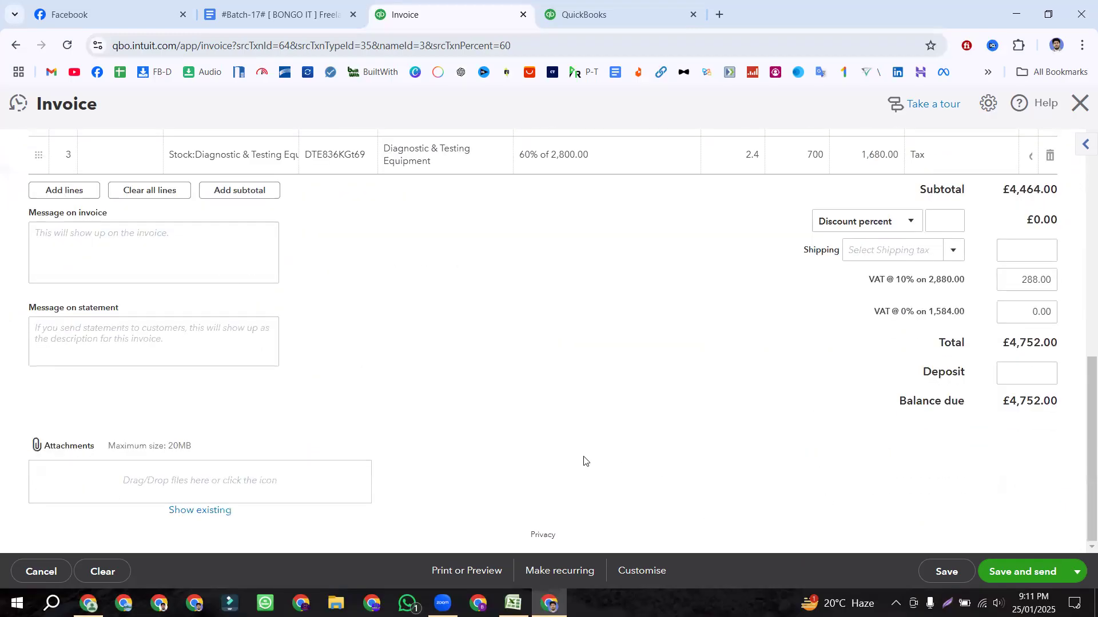
scroll(583, 458, "up", 6)
scroll(988, 318, "down", 2)
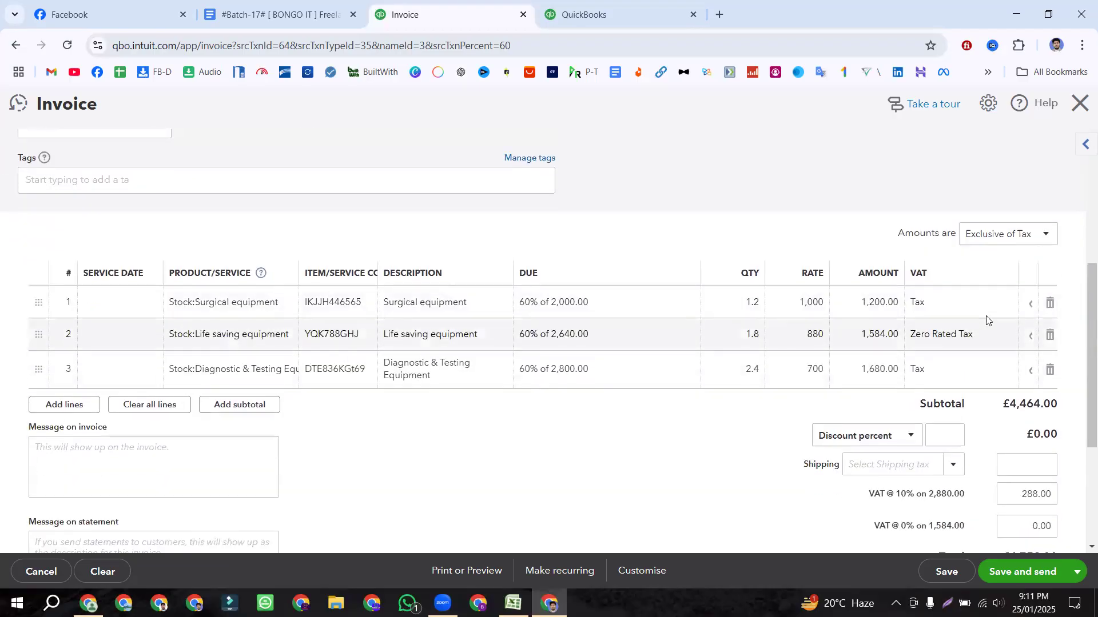
mouse_move(752, 301)
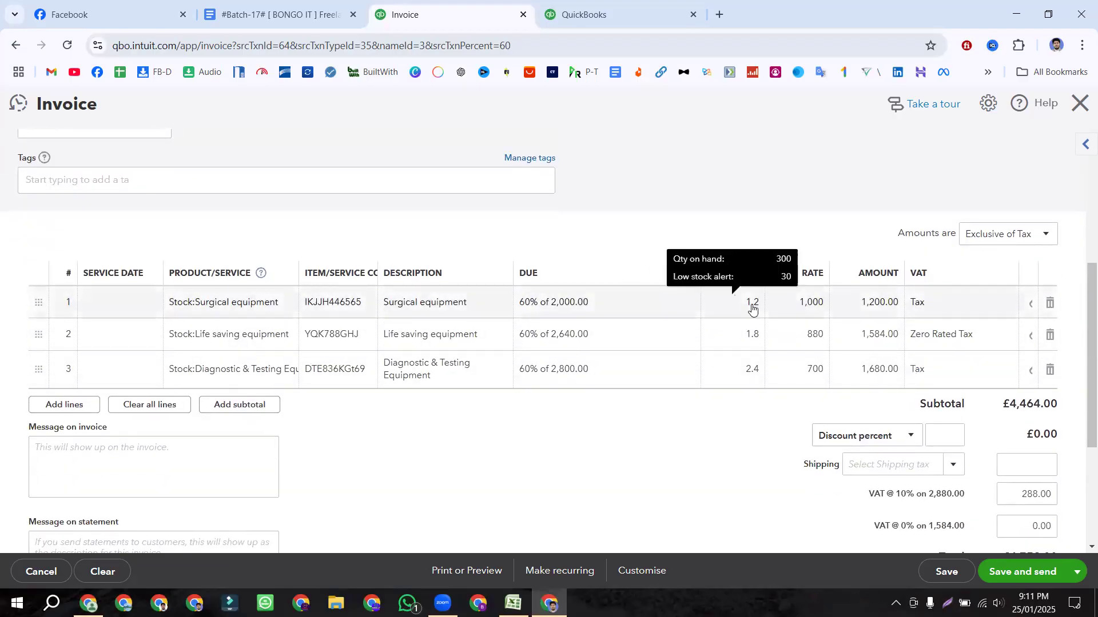
mouse_move(751, 380)
mouse_move(755, 341)
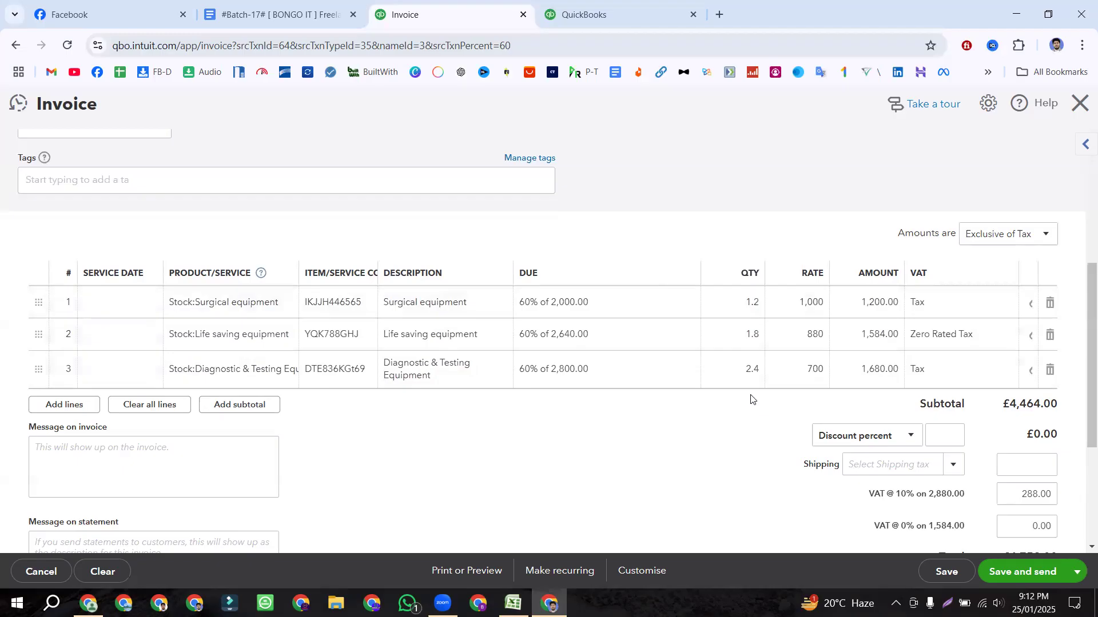
Step: Confirm the £4,752.00 balance due, then Save and close the invoice
scroll(757, 403, "up", 5)
left_click_drag(923, 196, 1064, 197)
scroll(863, 223, "down", 6)
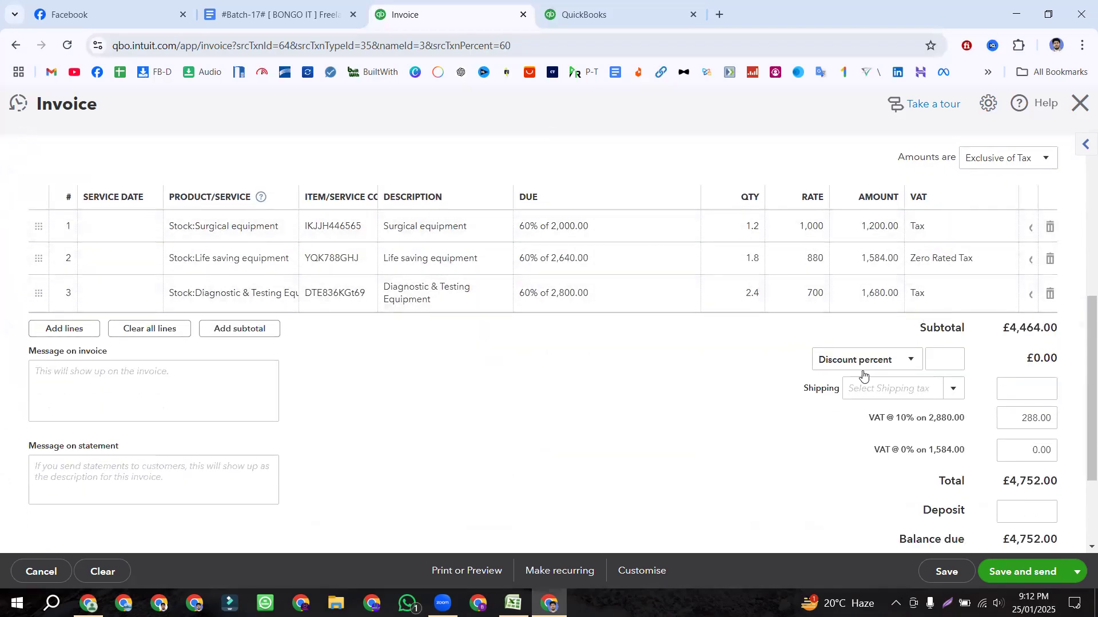
scroll(903, 289, "down", 3)
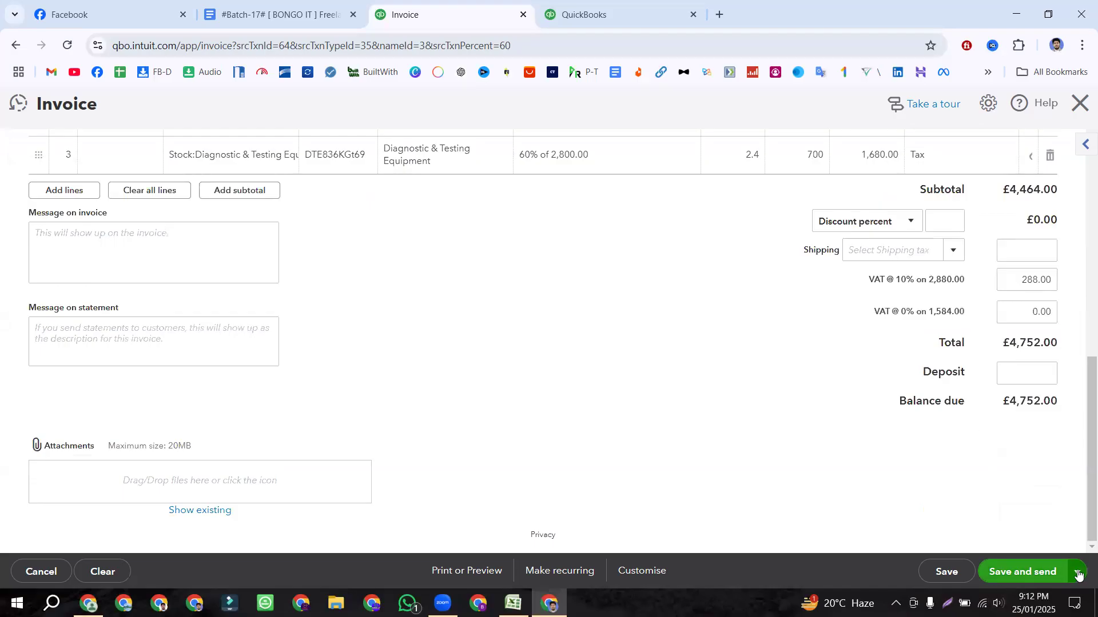
left_click(1076, 571)
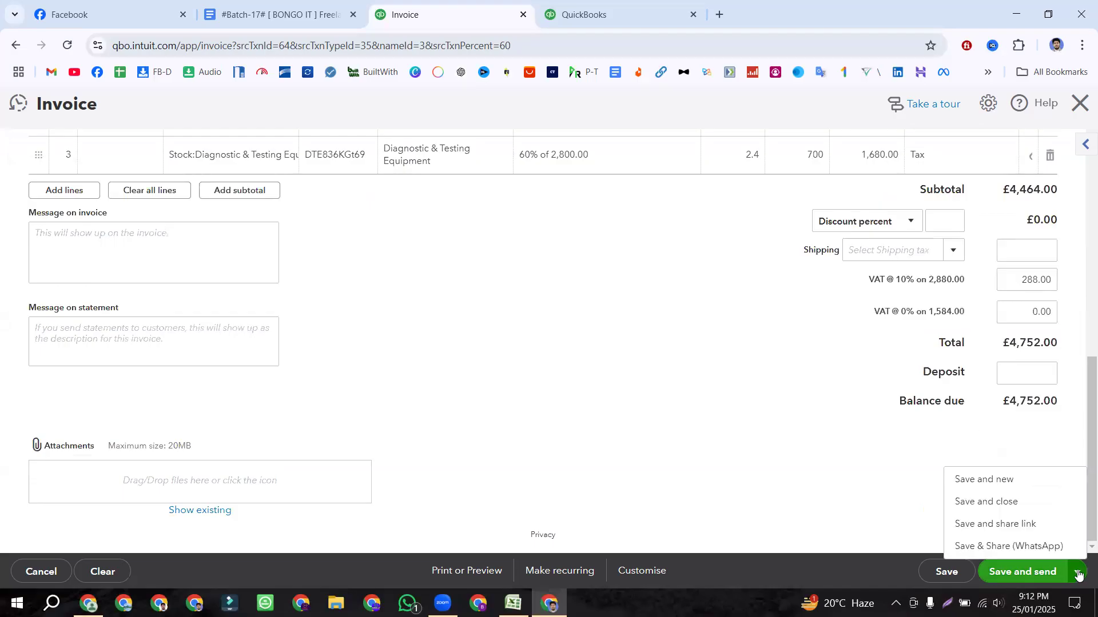
left_click(1024, 503)
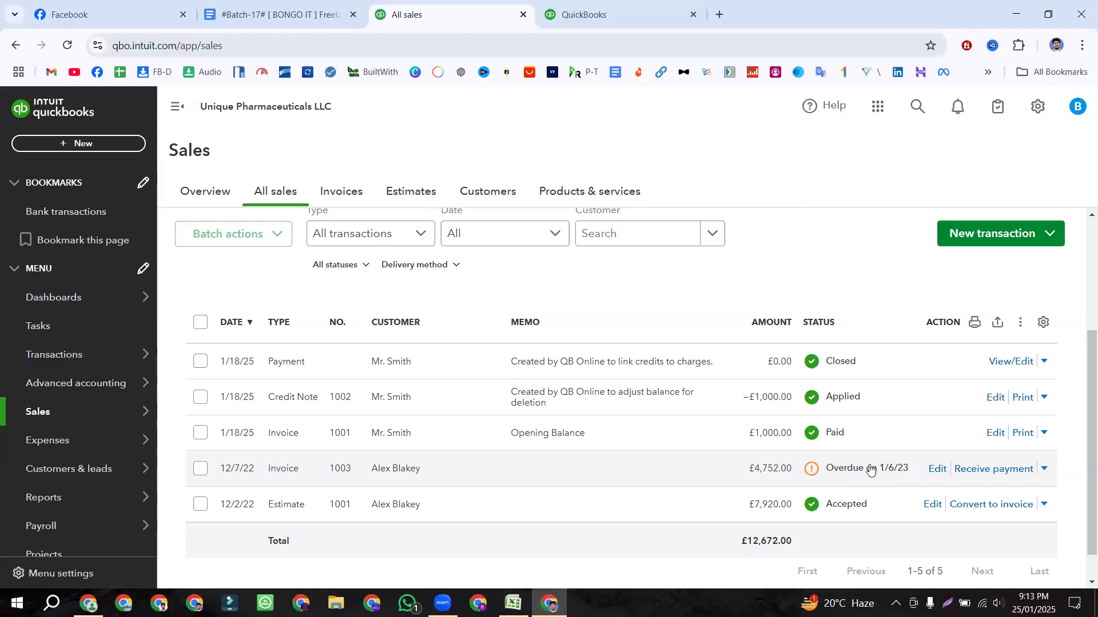
left_click(274, 15)
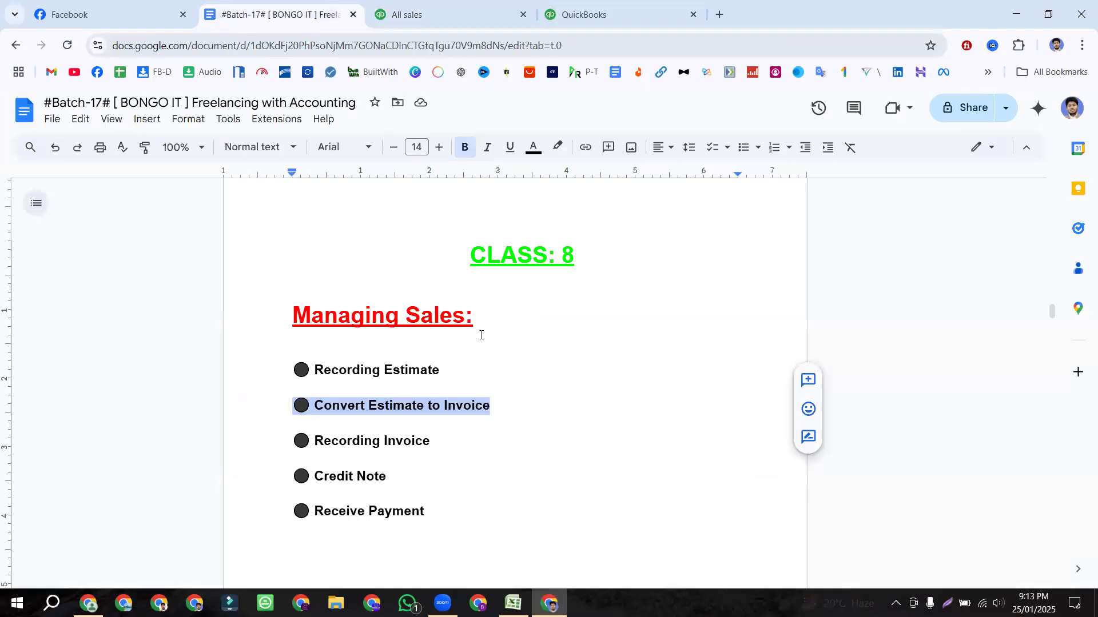
left_click(513, 604)
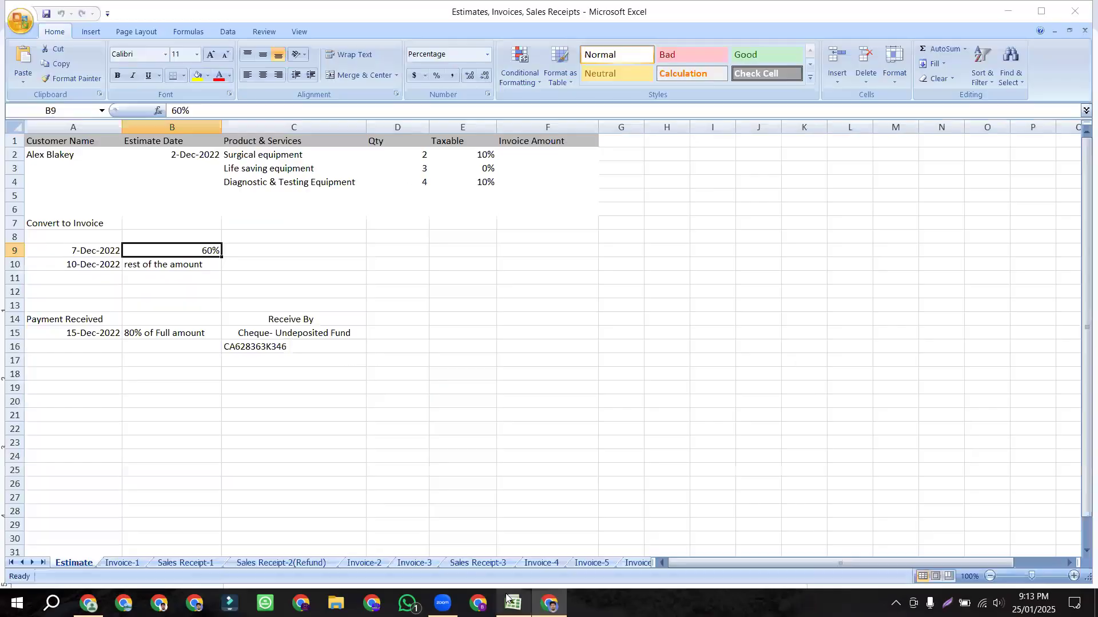
left_click(98, 268)
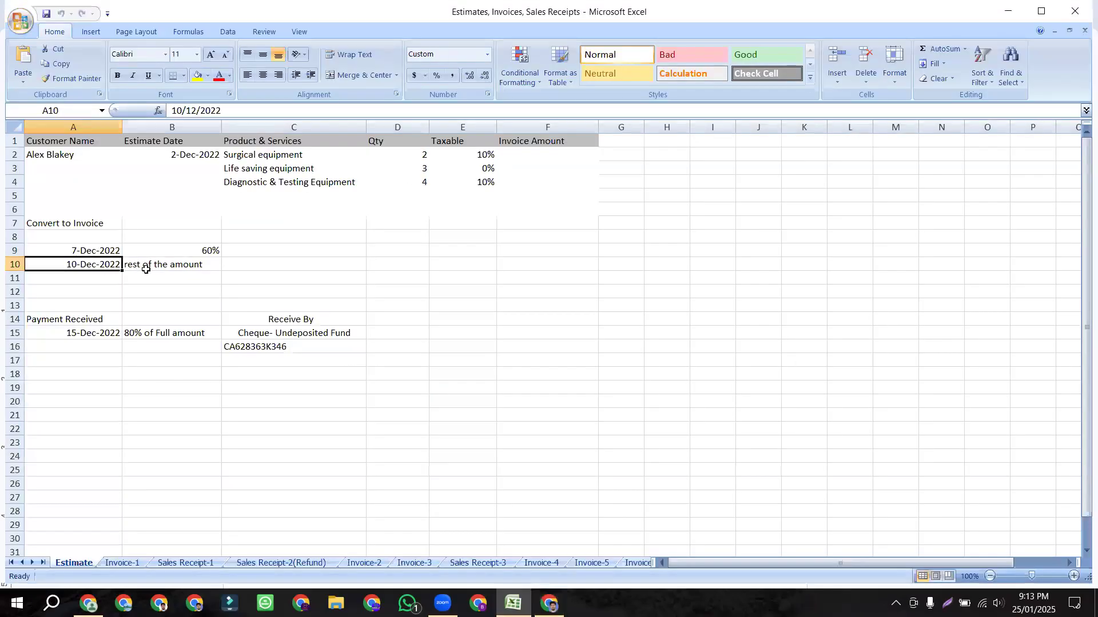
left_click(147, 265)
left_click(549, 603)
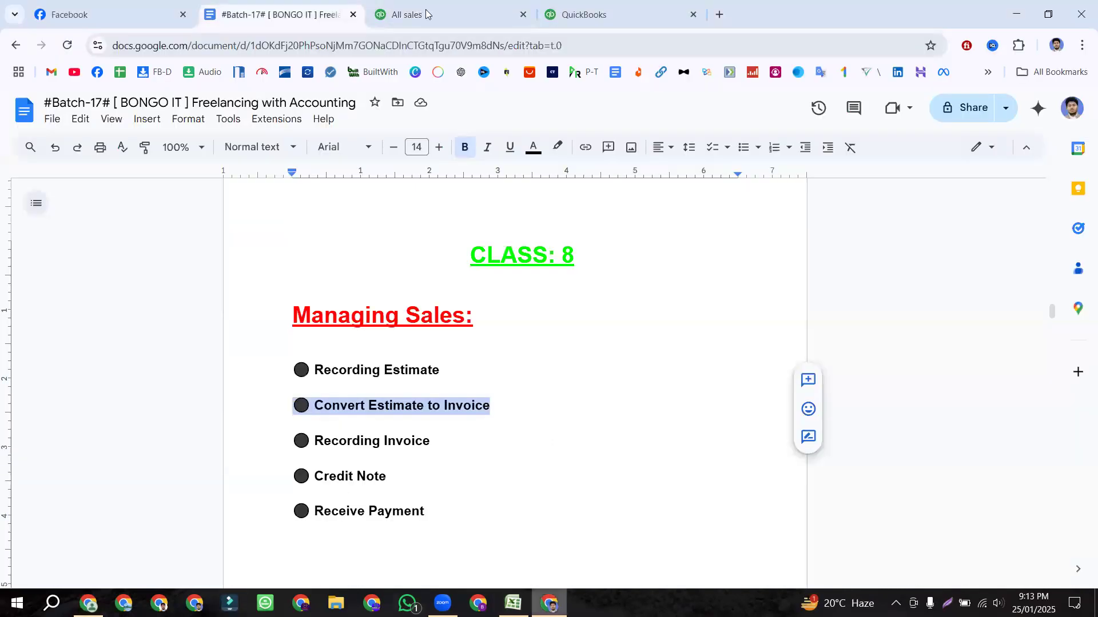
left_click(425, 13)
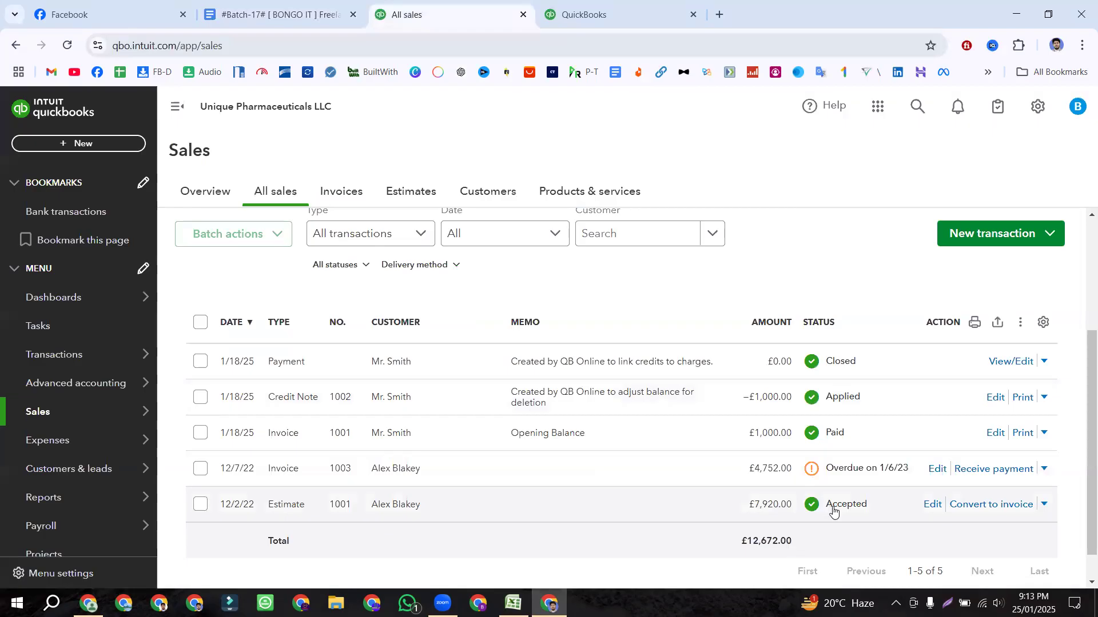
Step: Convert estimate 1001 again, choosing Remaining total of all lines instead of 60%, and create the invoice
left_click(994, 509)
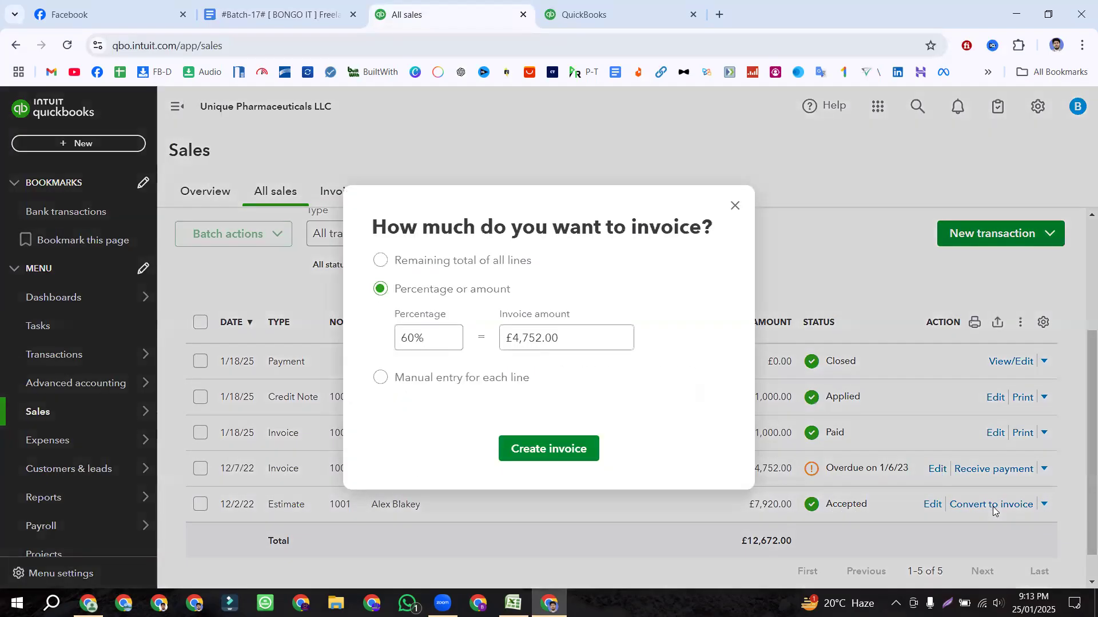
left_click(413, 337)
left_click(591, 330)
left_click(381, 259)
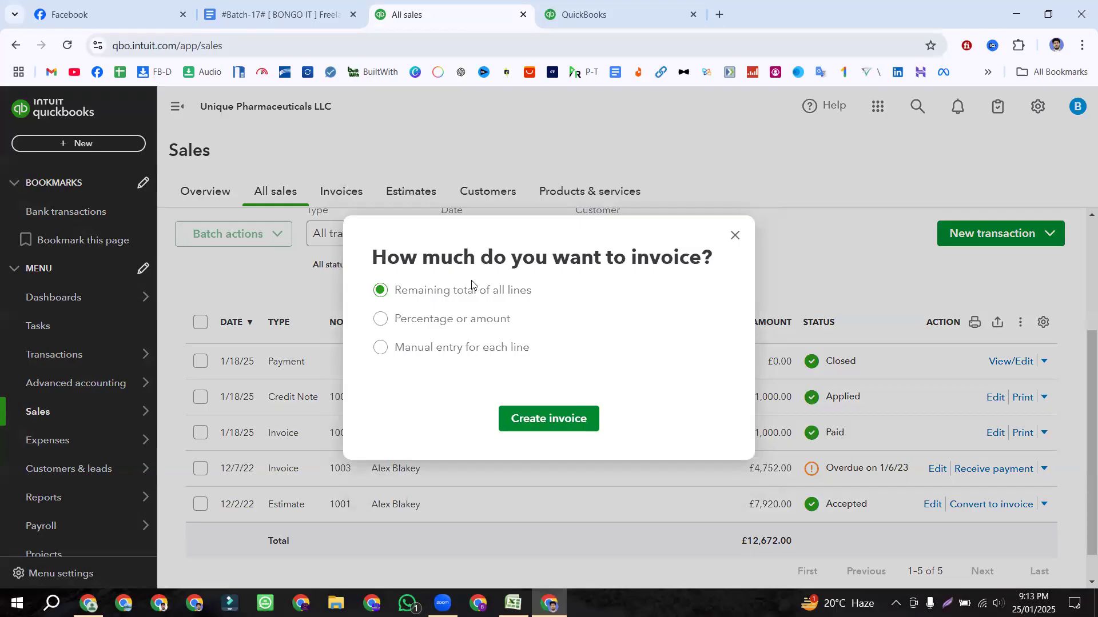
left_click_drag(537, 289, 393, 274)
left_click(558, 419)
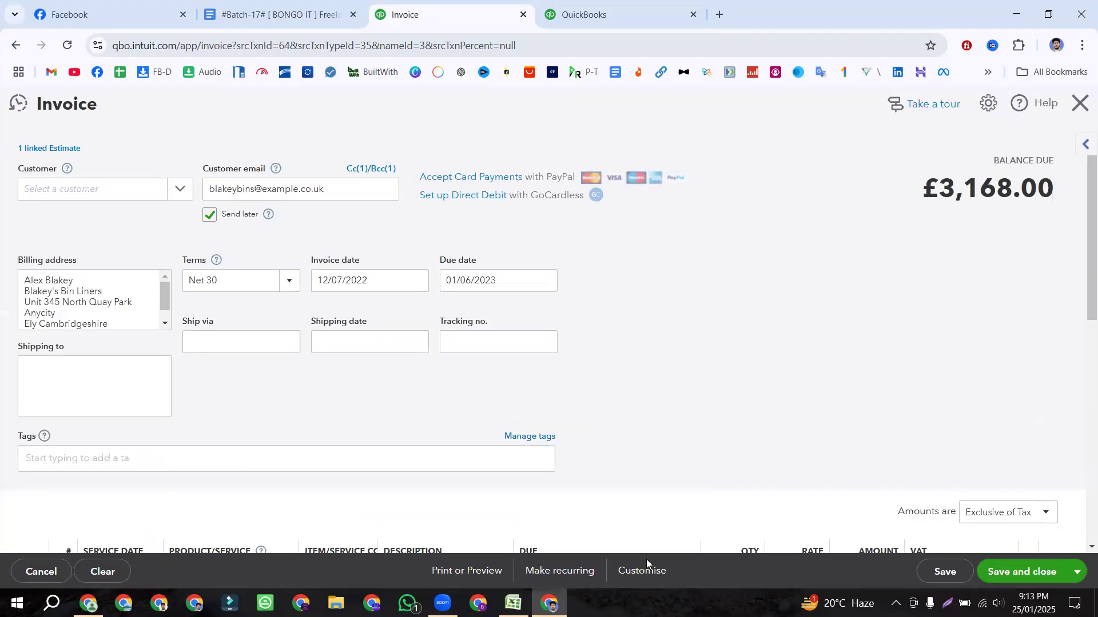
Step: Check the 10-Dec-2022 invoice date in the Excel exercise data
key("alt+Tab")
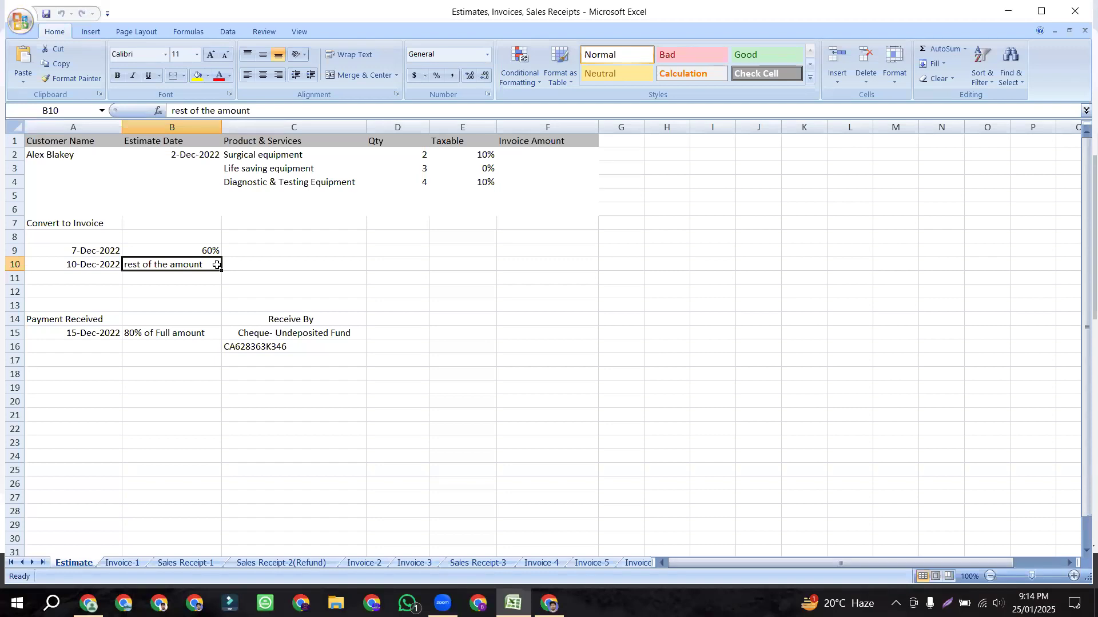
key("alt+Tab")
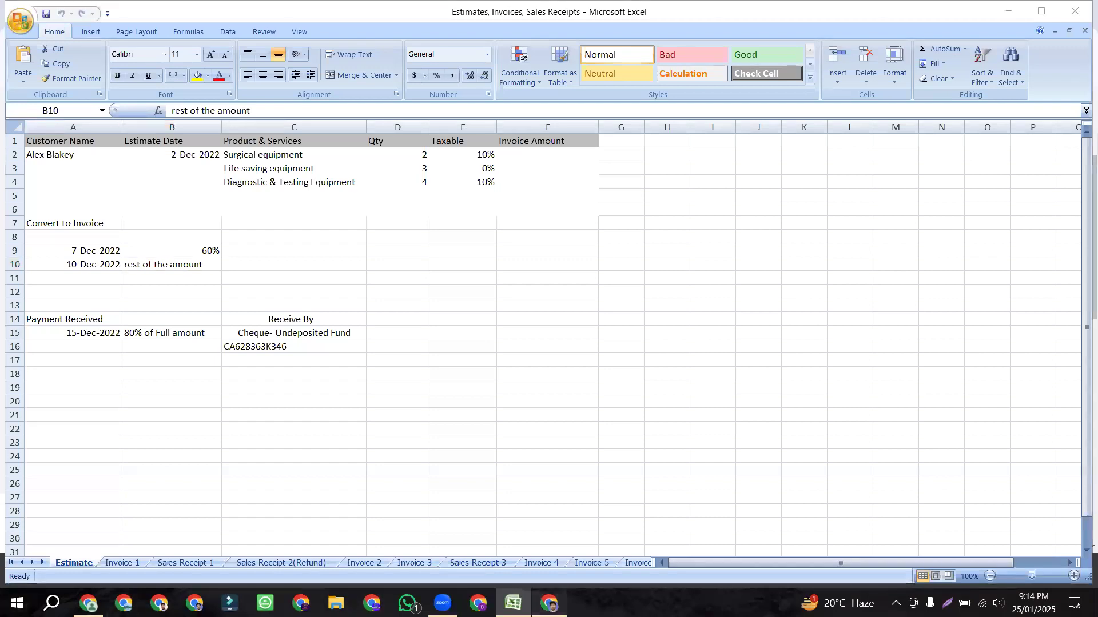
left_click(677, 400)
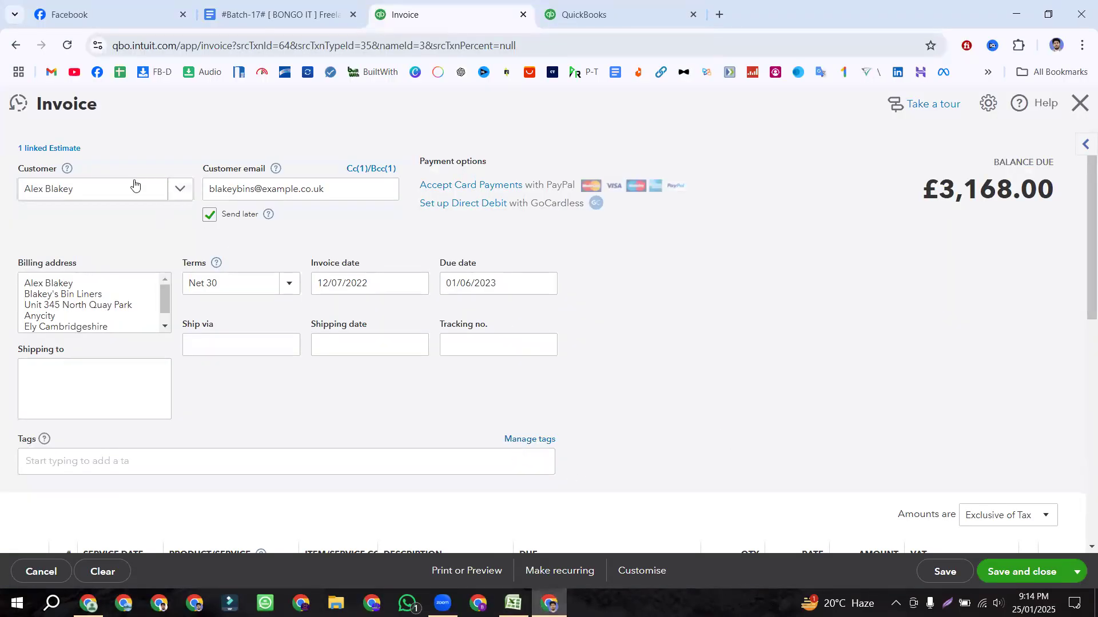
left_click_drag(112, 153, 15, 153)
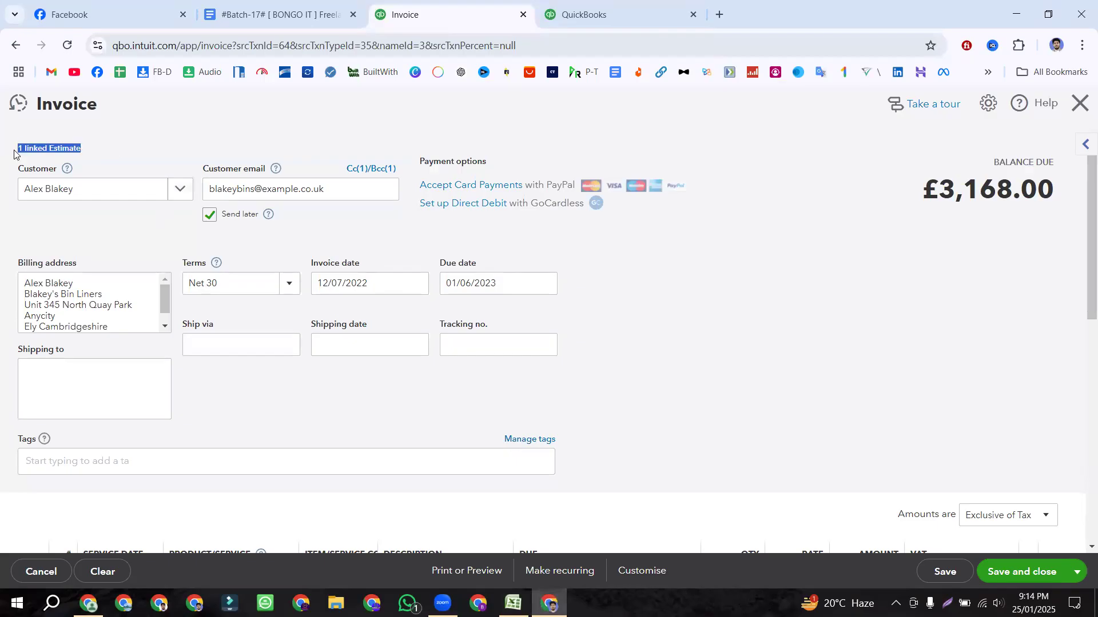
left_click(237, 124)
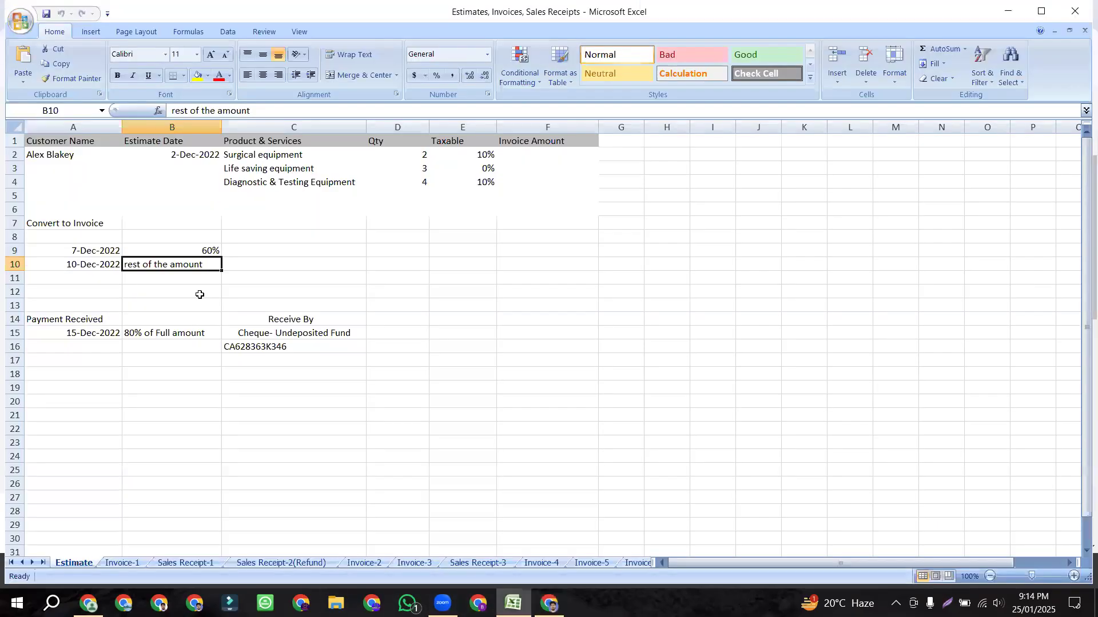
left_click(513, 603)
left_click(103, 251)
left_click(96, 264)
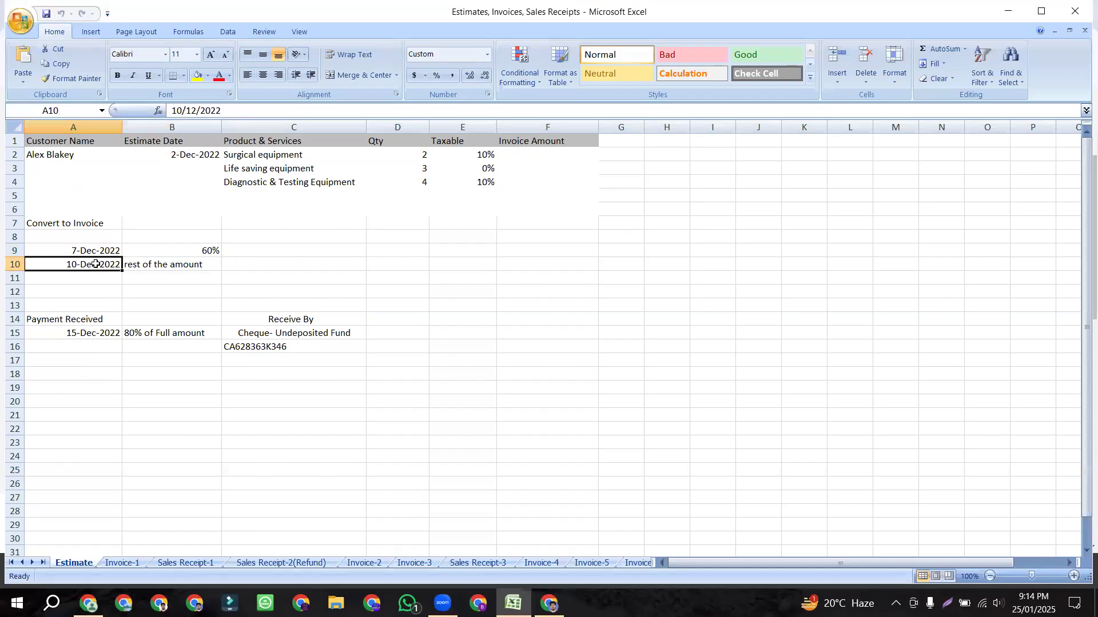
left_click(548, 603)
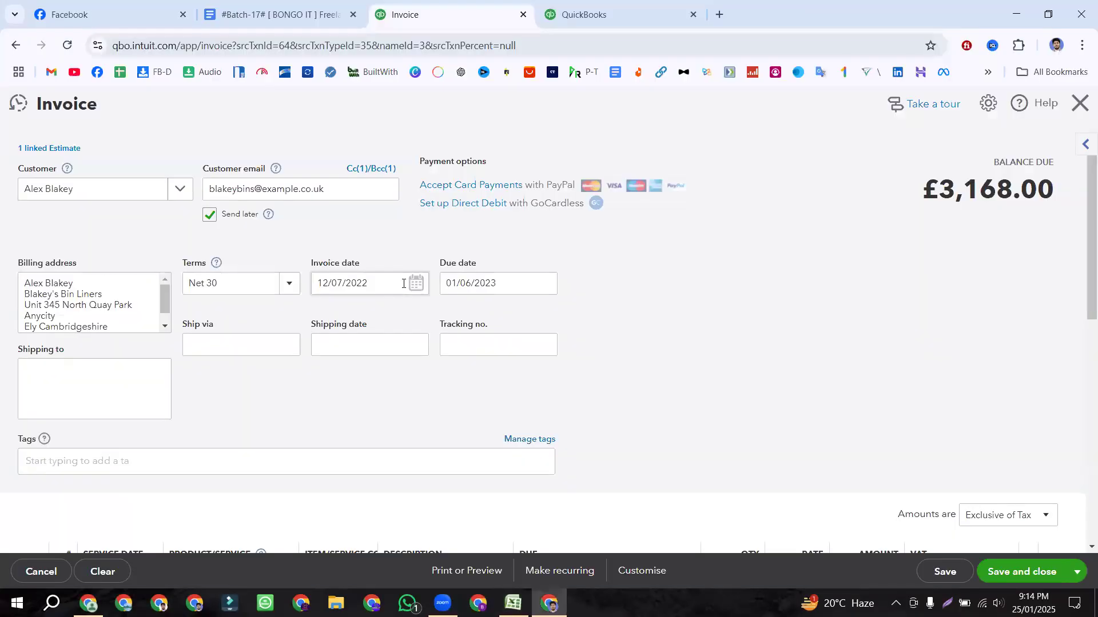
Step: Date the invoice 12/10/2022, check the £3,168.00 balance, and delete the empty fourth line
left_click(417, 284)
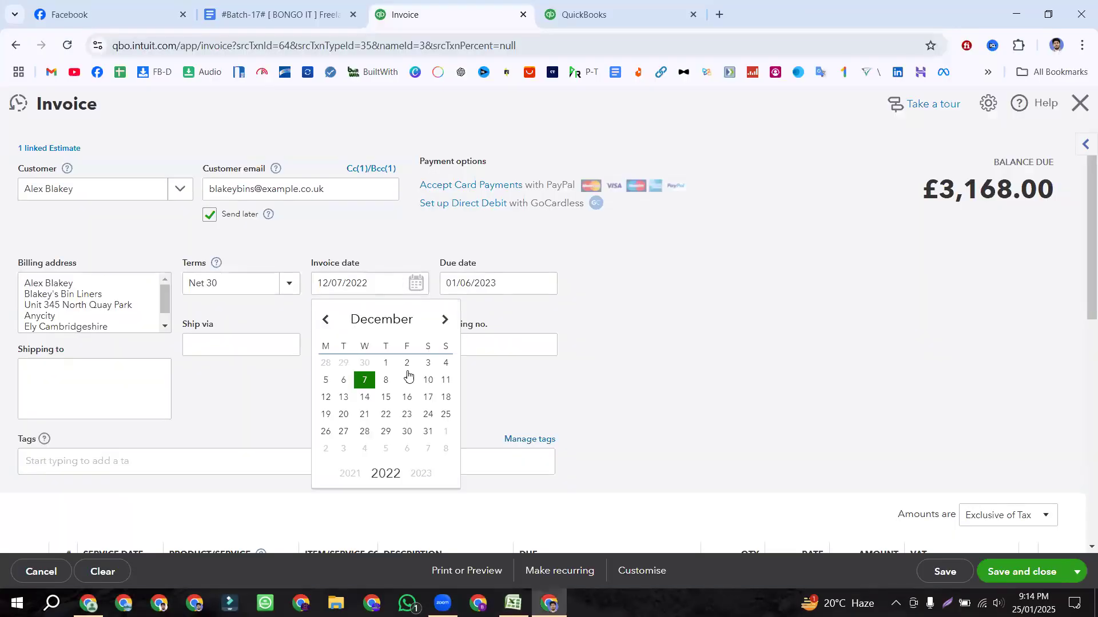
left_click(428, 381)
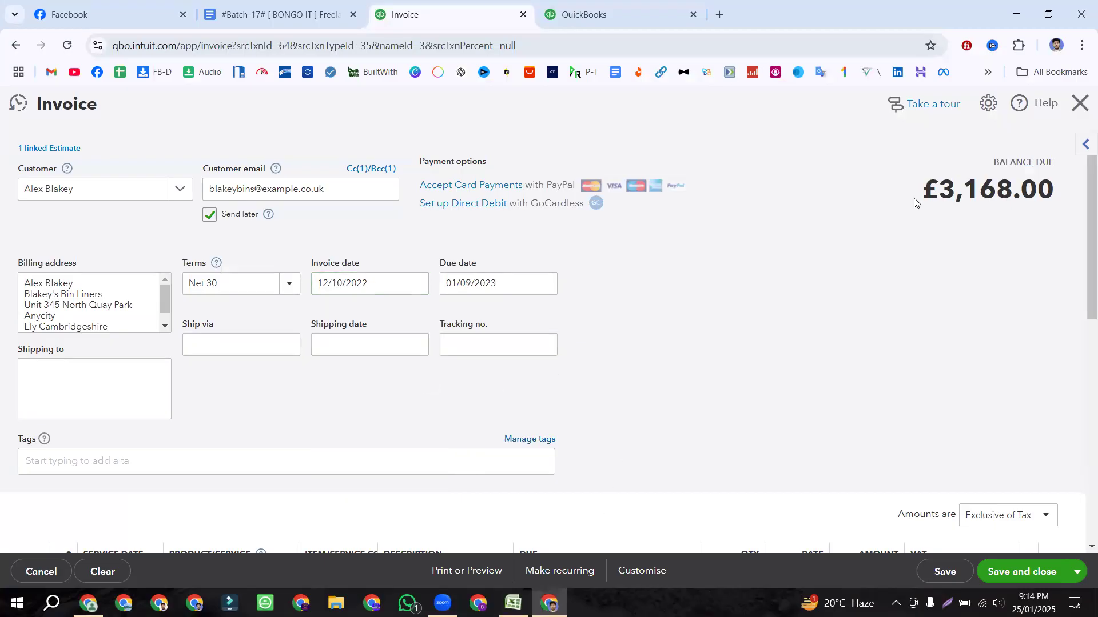
left_click_drag(914, 202, 1069, 199)
left_click(1043, 192)
scroll(761, 235, "down", 4)
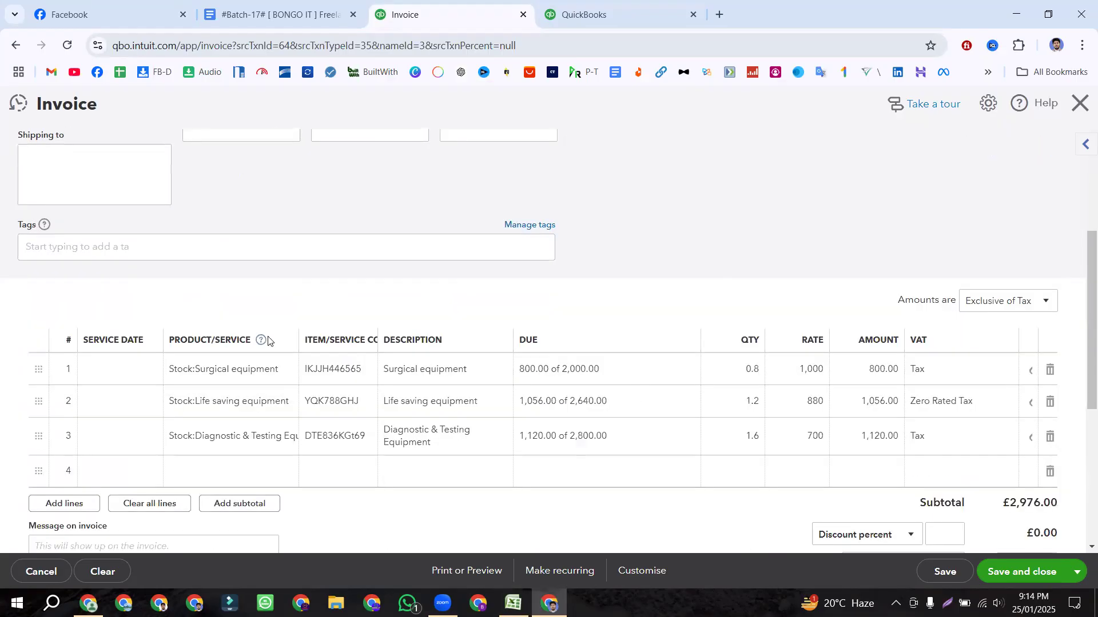
scroll(389, 289, "up", 4)
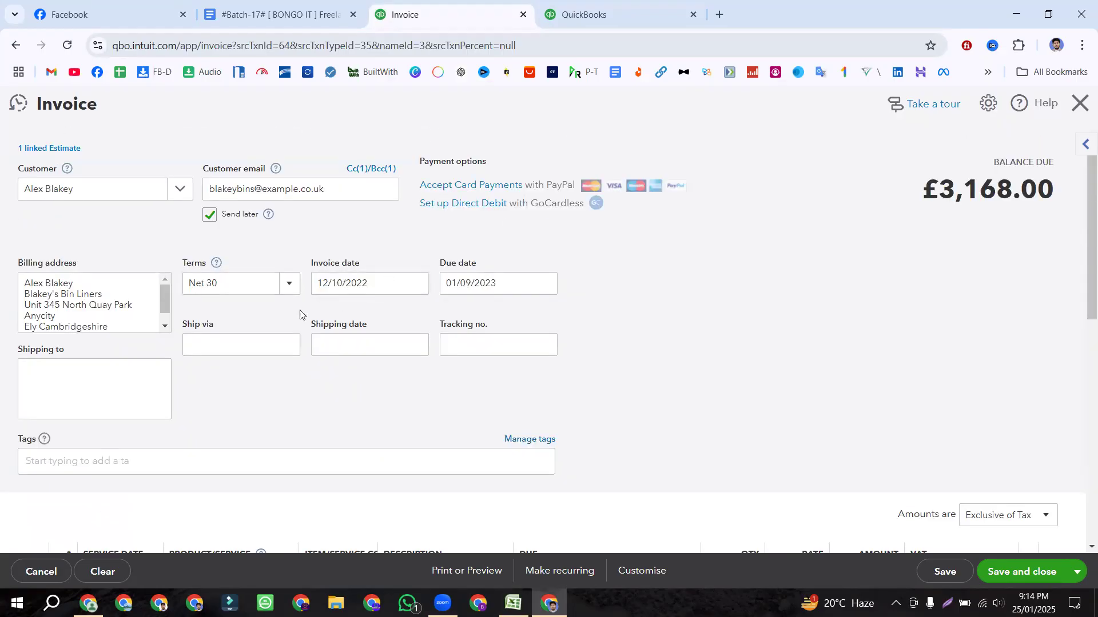
scroll(585, 279, "down", 3)
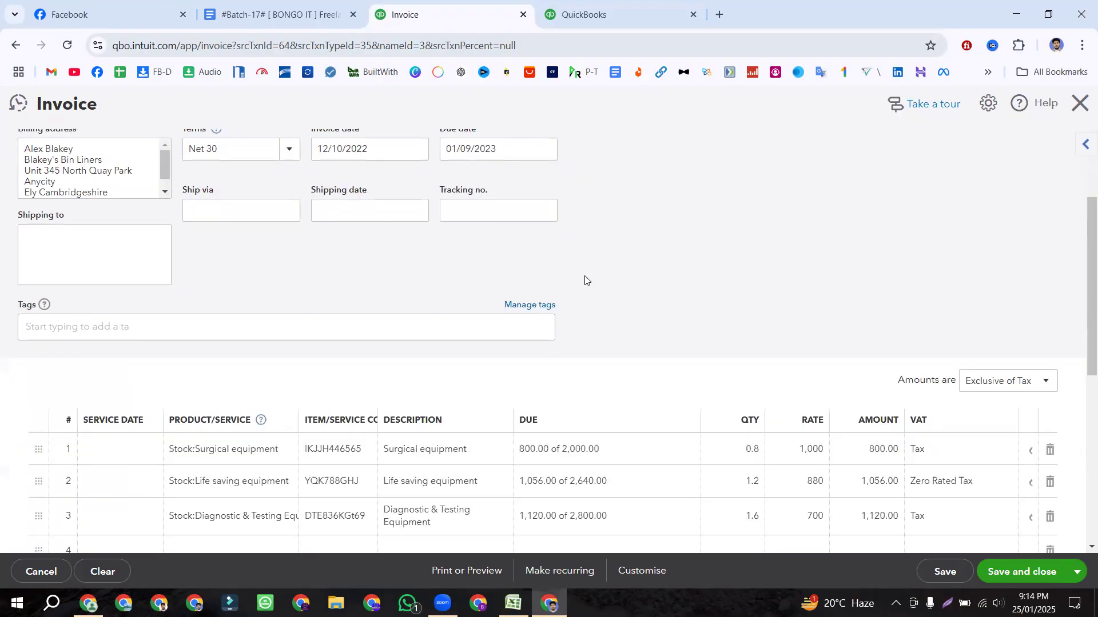
scroll(501, 197, "down", 4)
left_click(1050, 328)
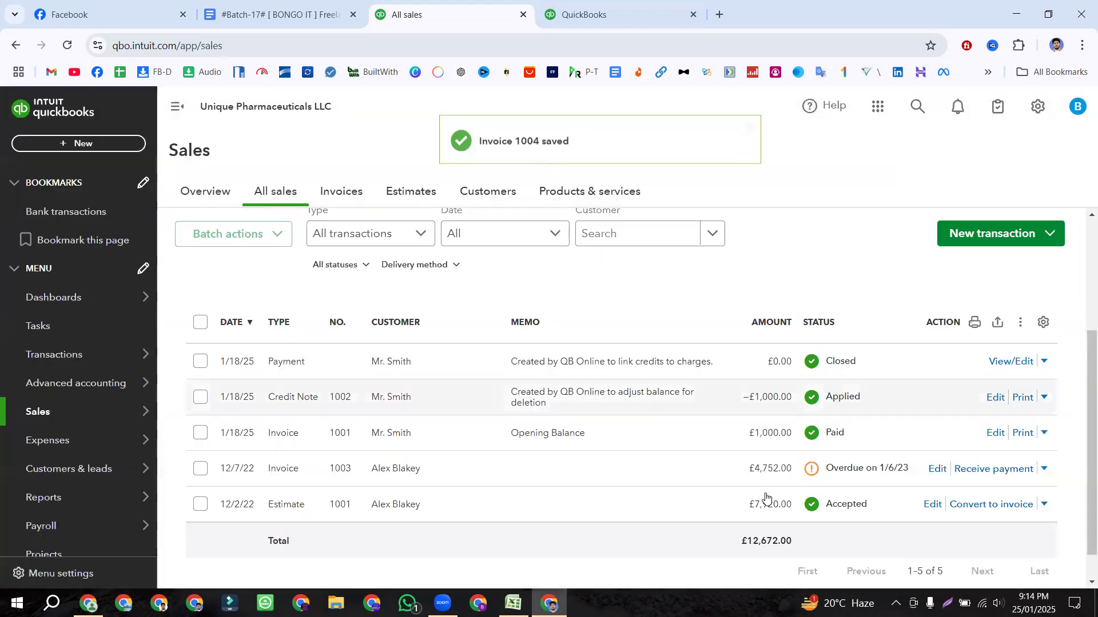
Step: Inspect estimate 1001's Closed status and action options, then go to the class notes outline
scroll(474, 515, "down", 1)
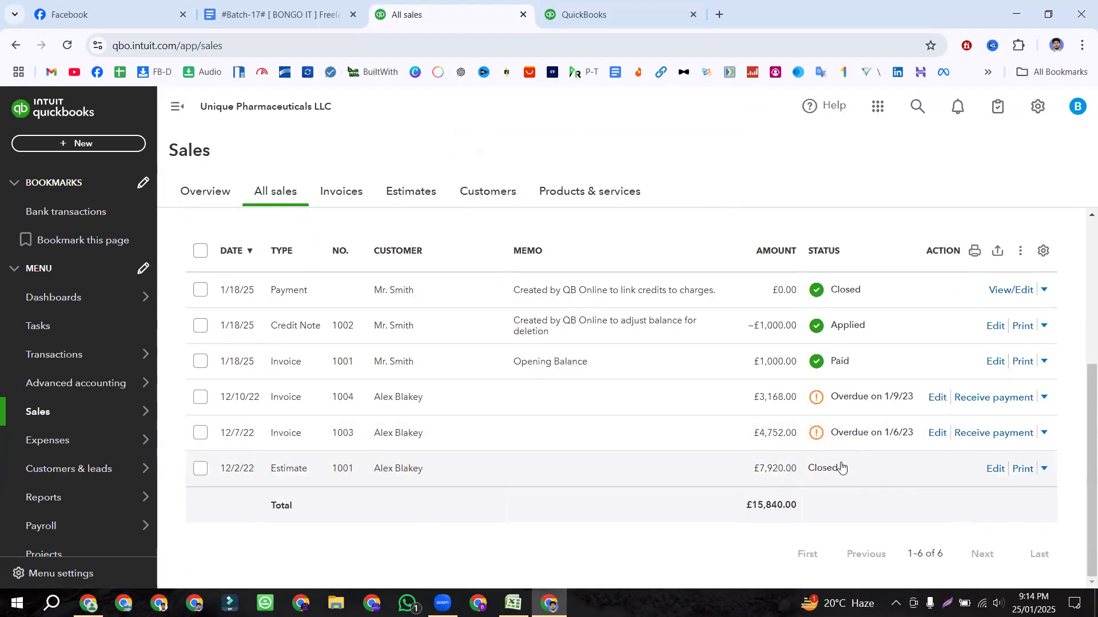
left_click_drag(848, 470, 644, 538)
left_click(645, 537)
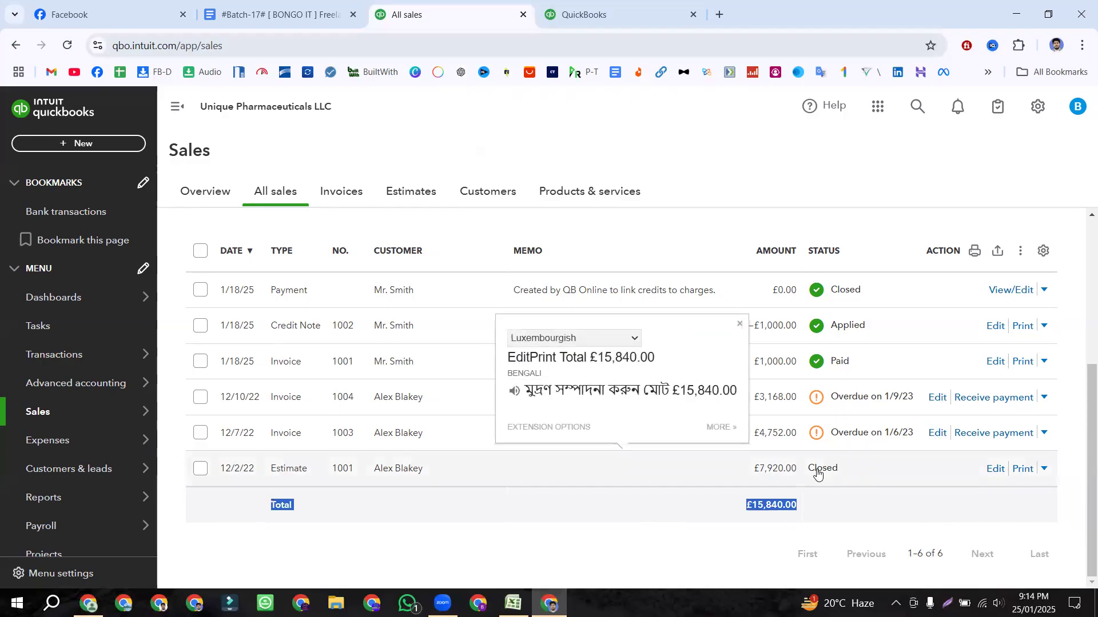
left_click(575, 557)
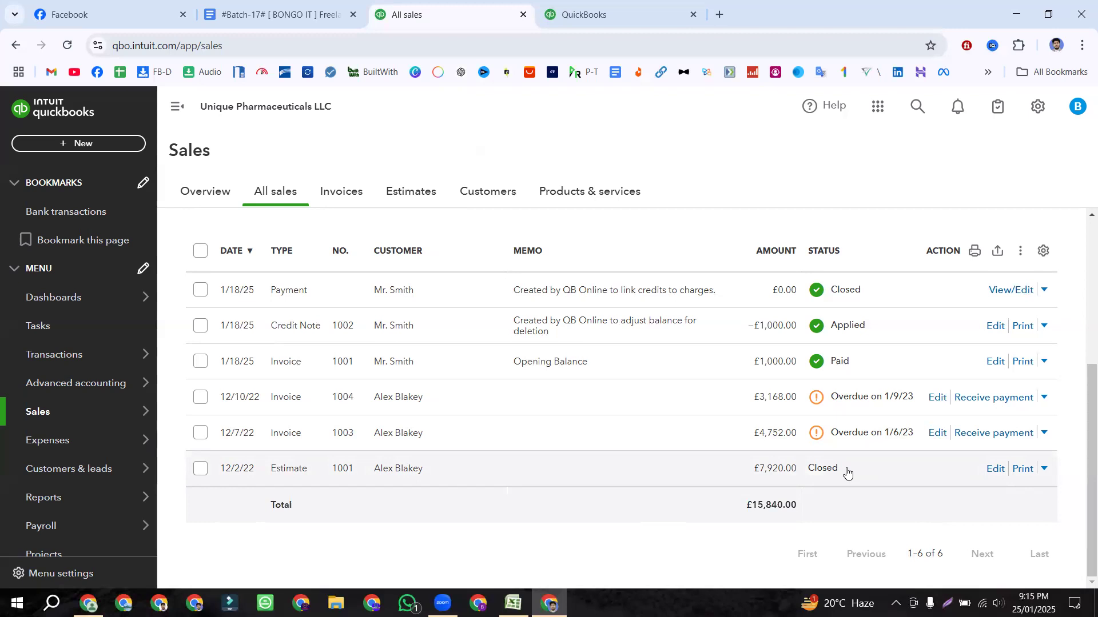
left_click(1046, 469)
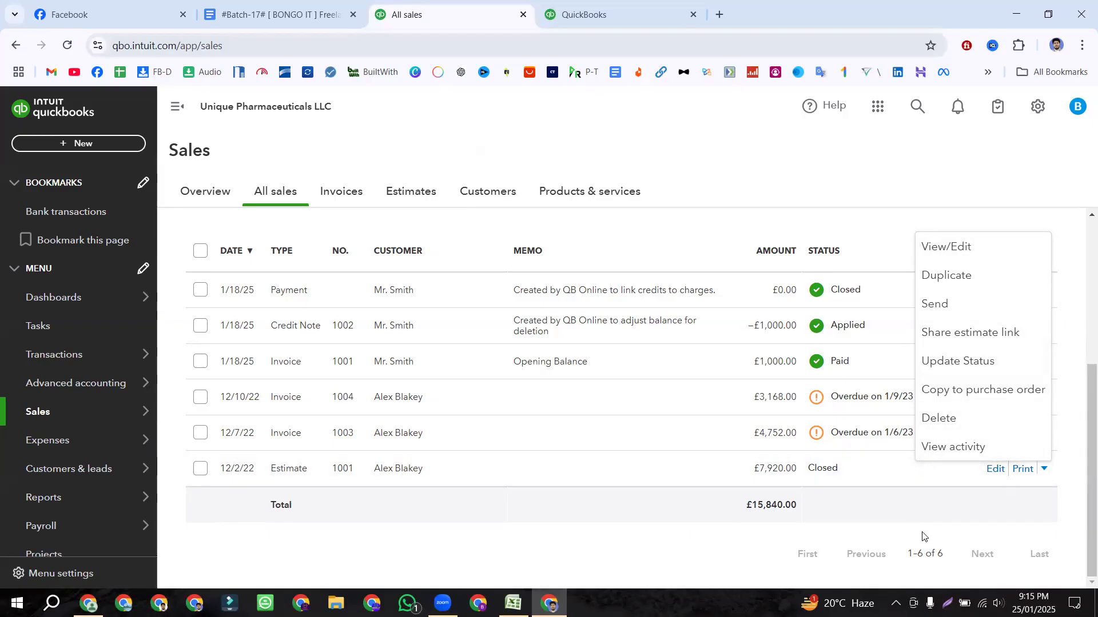
left_click(745, 542)
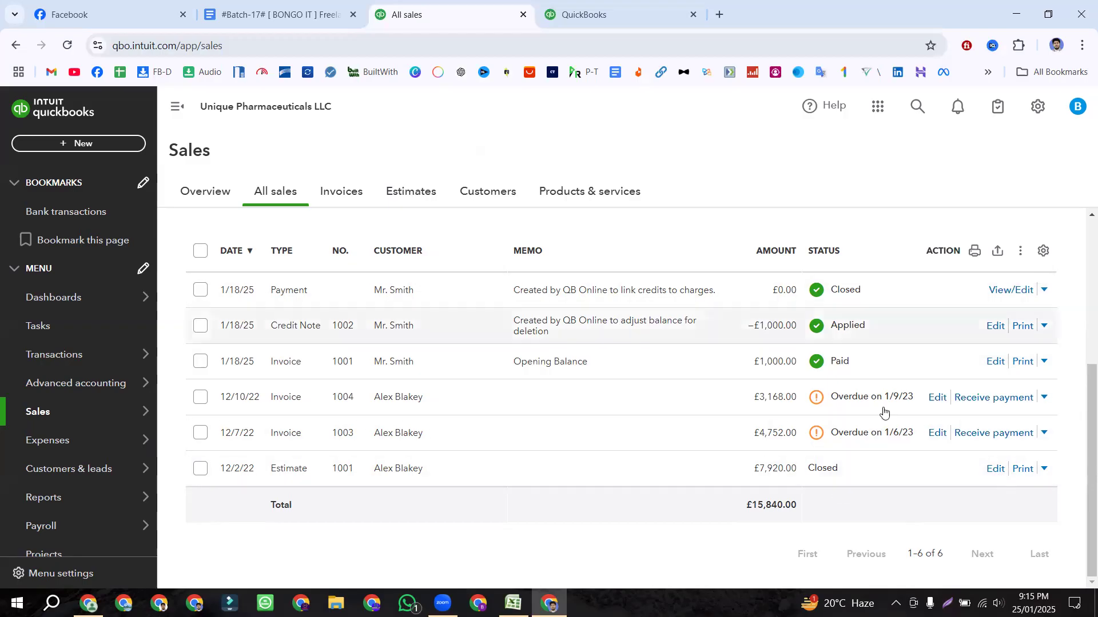
left_click(275, 15)
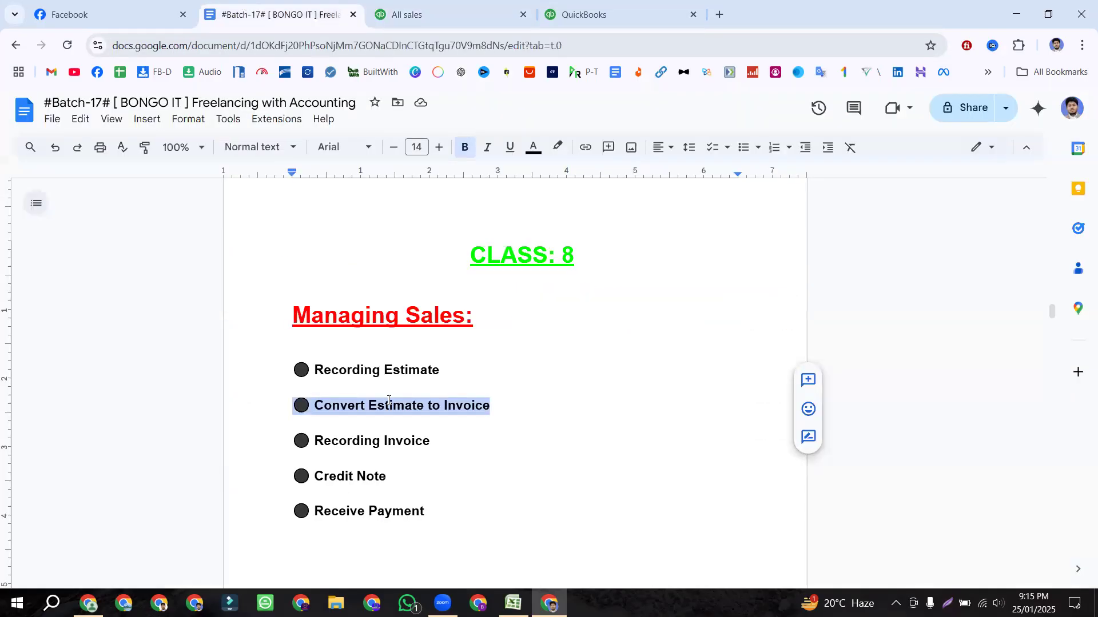
Step: Highlight Recording Invoice as the next outline topic and go back to the All sales list
left_click(497, 411)
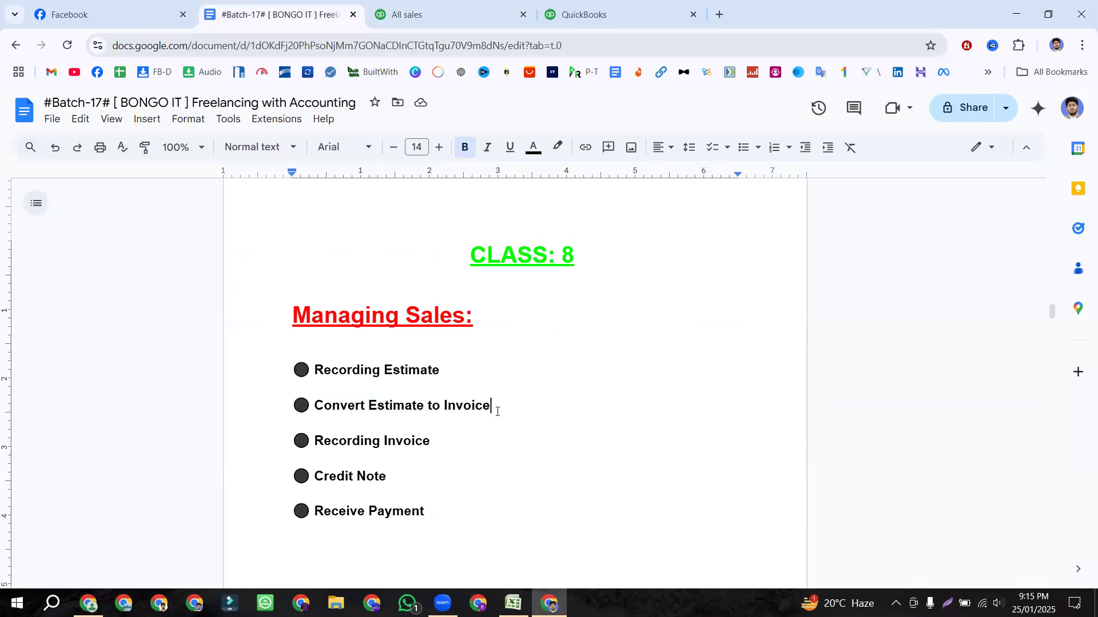
left_click_drag(439, 439, 280, 440)
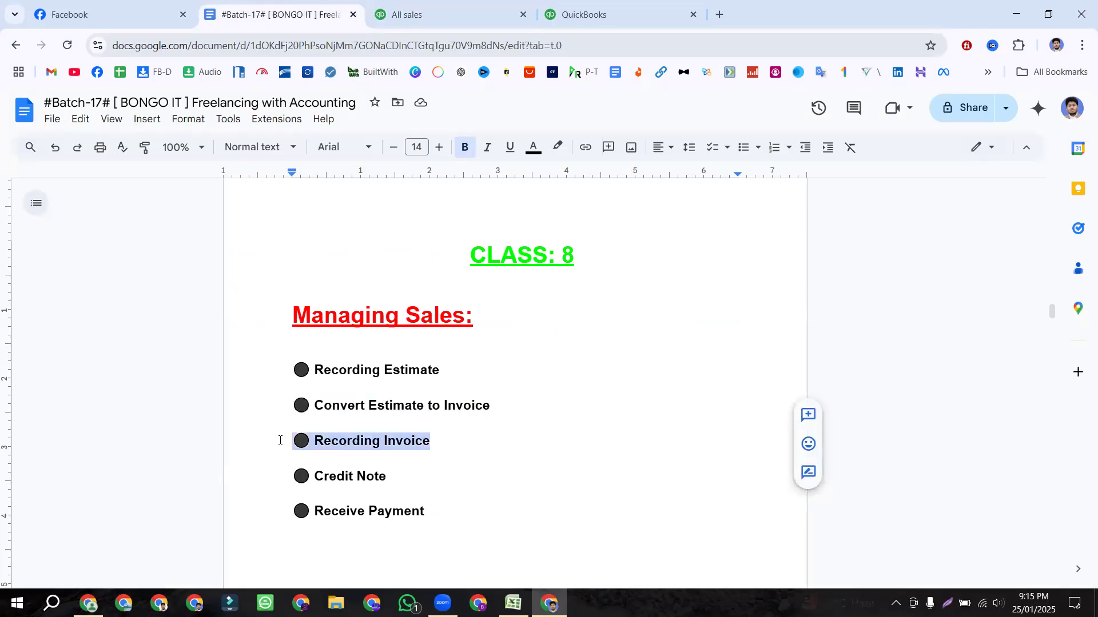
left_click(399, 7)
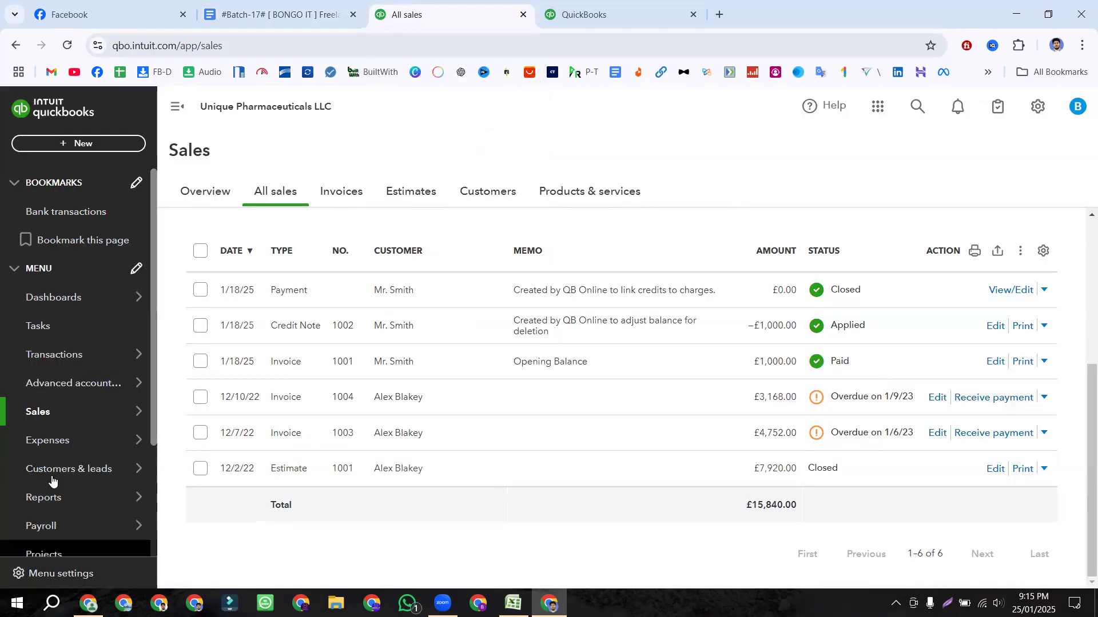
Step: Go to Reports and open Profit and Loss from the Favourites list
scroll(60, 486, "down", 3)
mouse_move(40, 355)
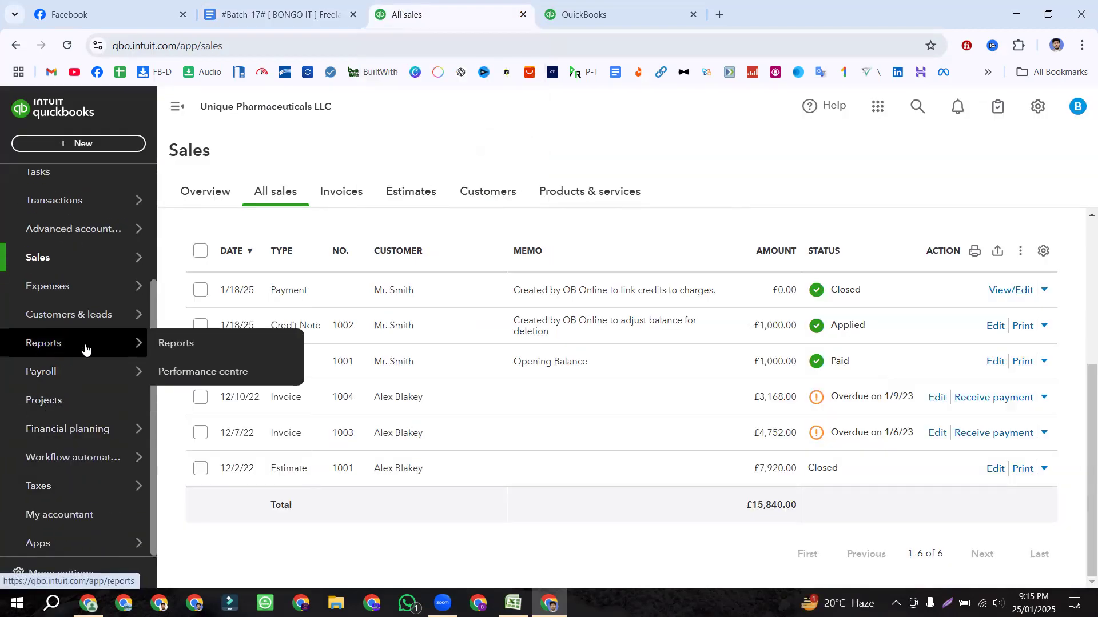
left_click(164, 347)
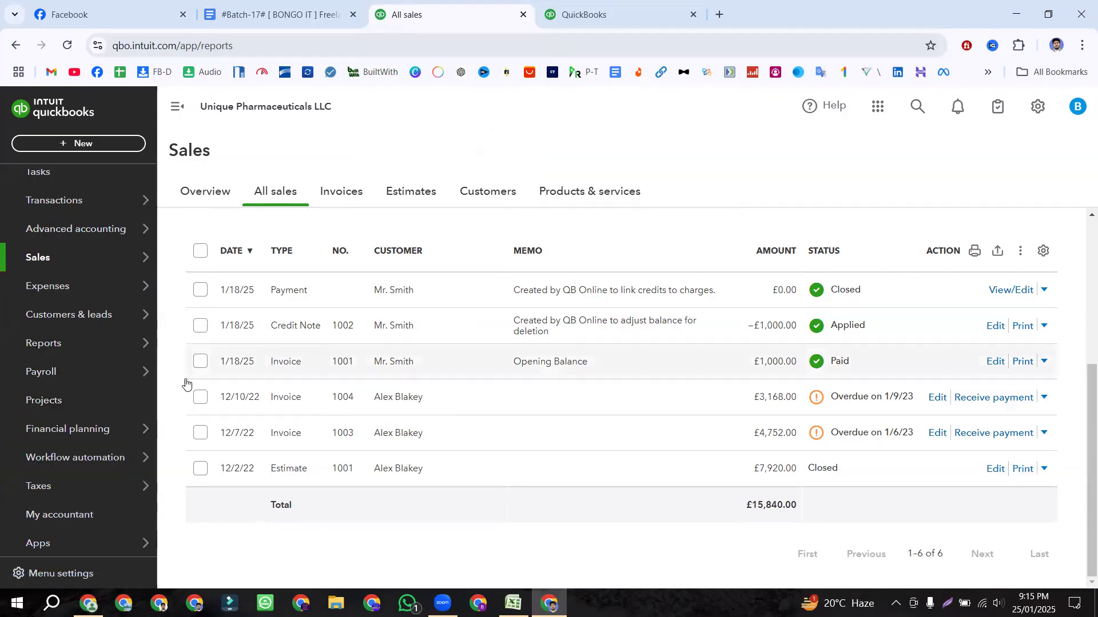
mouse_move(59, 348)
left_click(169, 343)
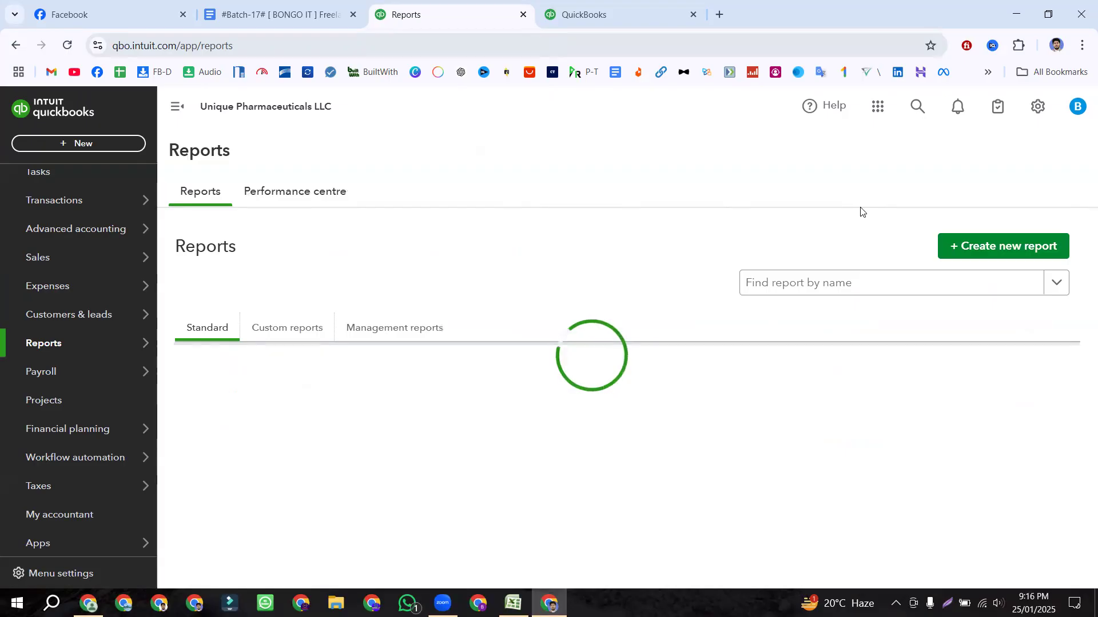
left_click(768, 287)
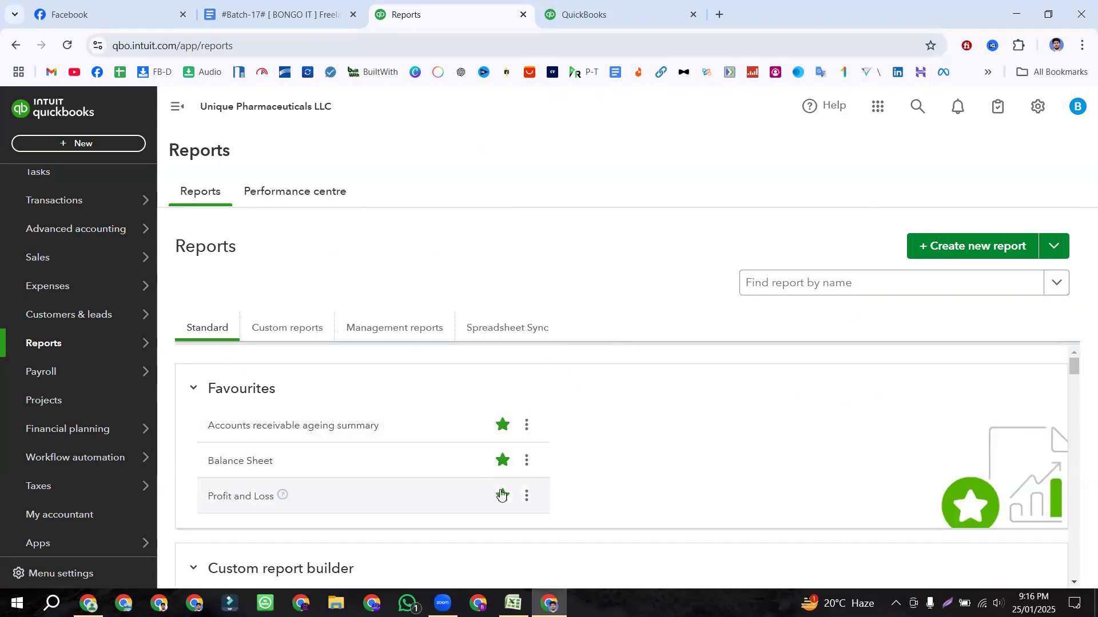
scroll(502, 492, "down", 4)
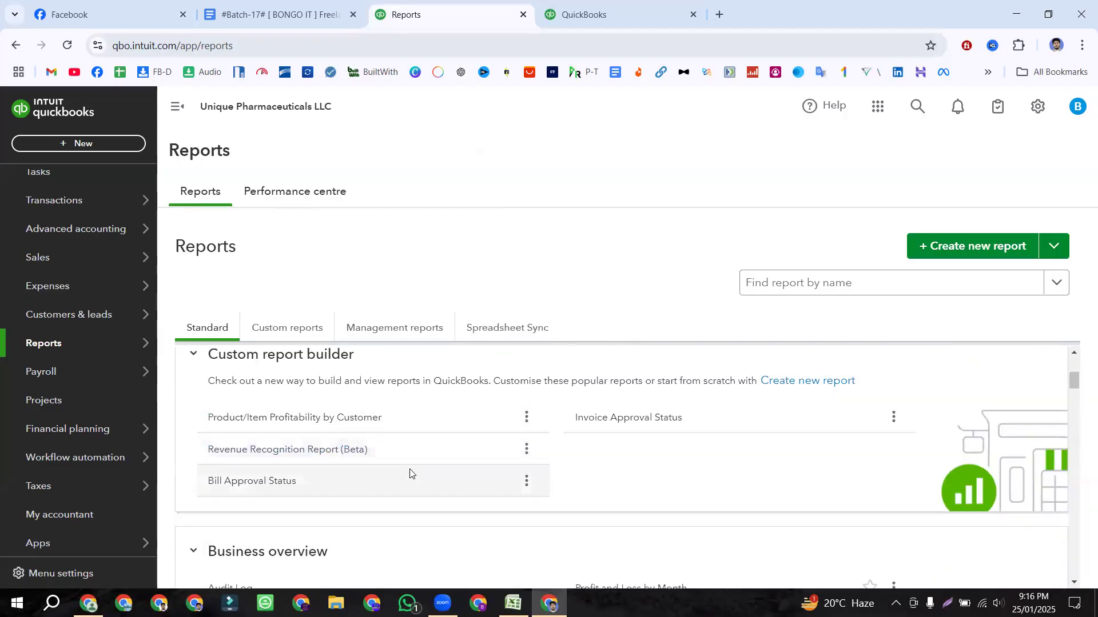
scroll(410, 473, "up", 4)
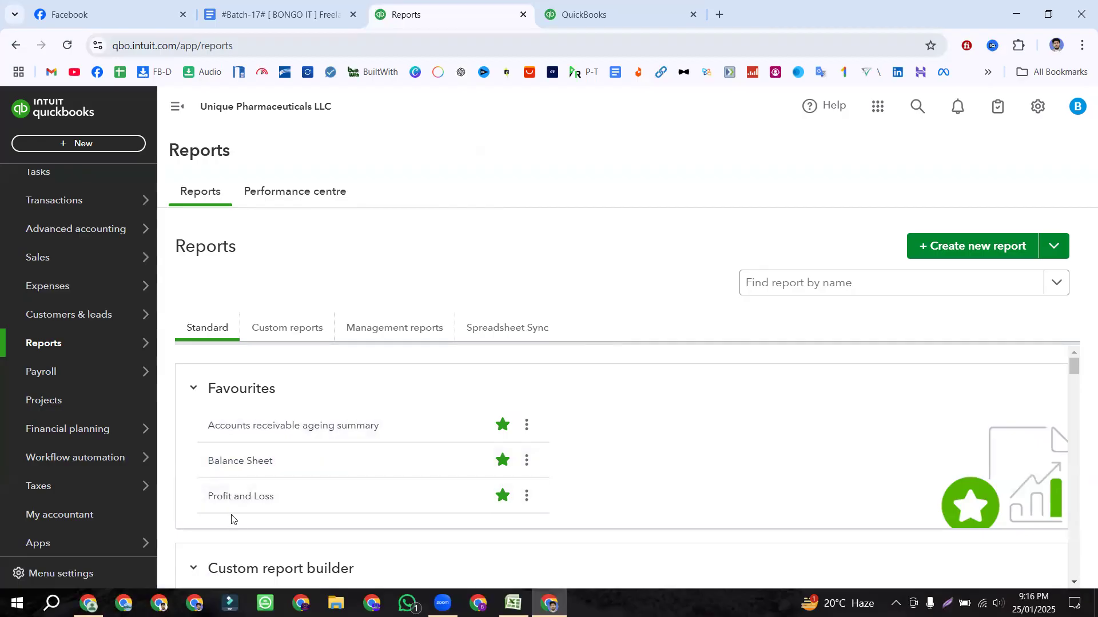
left_click(238, 499)
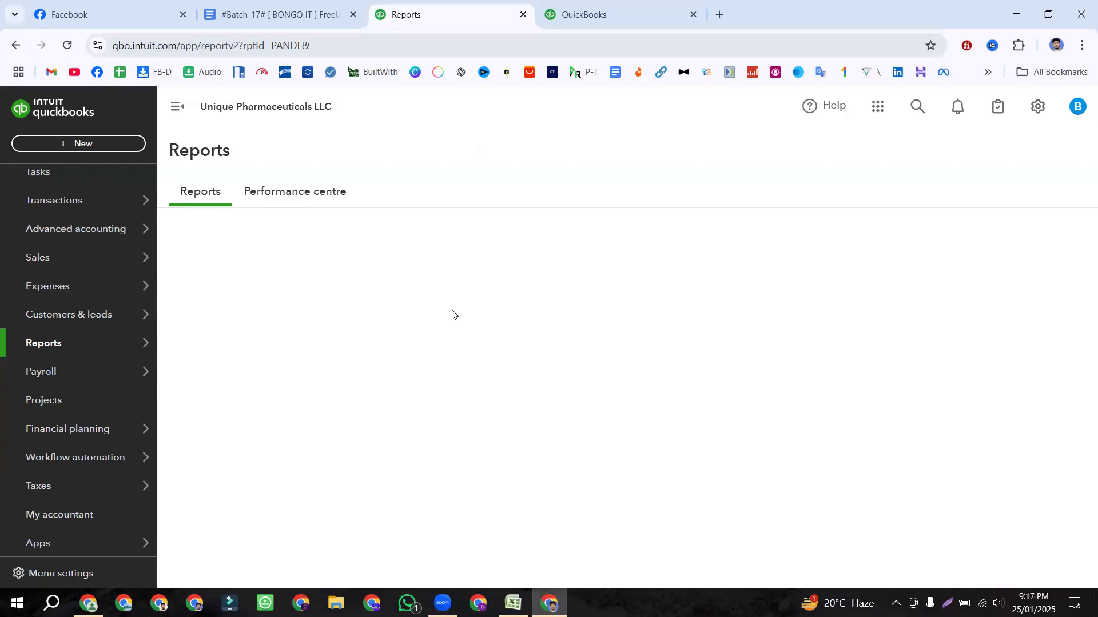
Step: Reload the Profit and Loss report page, checking the dashboard tab while it loads
left_click(68, 49)
left_click(608, 8)
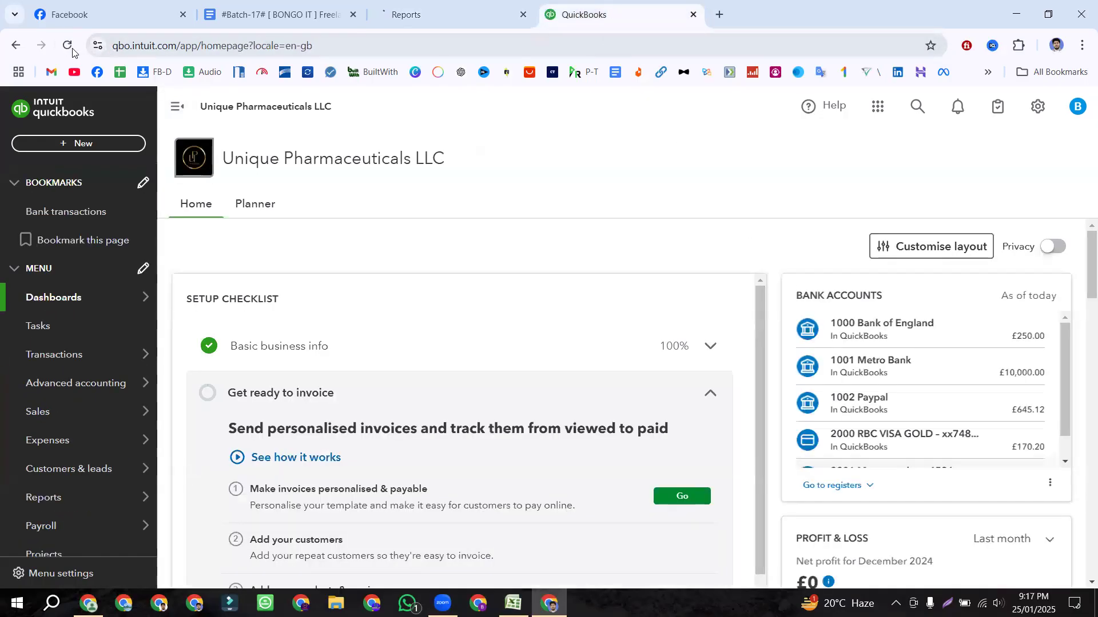
left_click(435, 10)
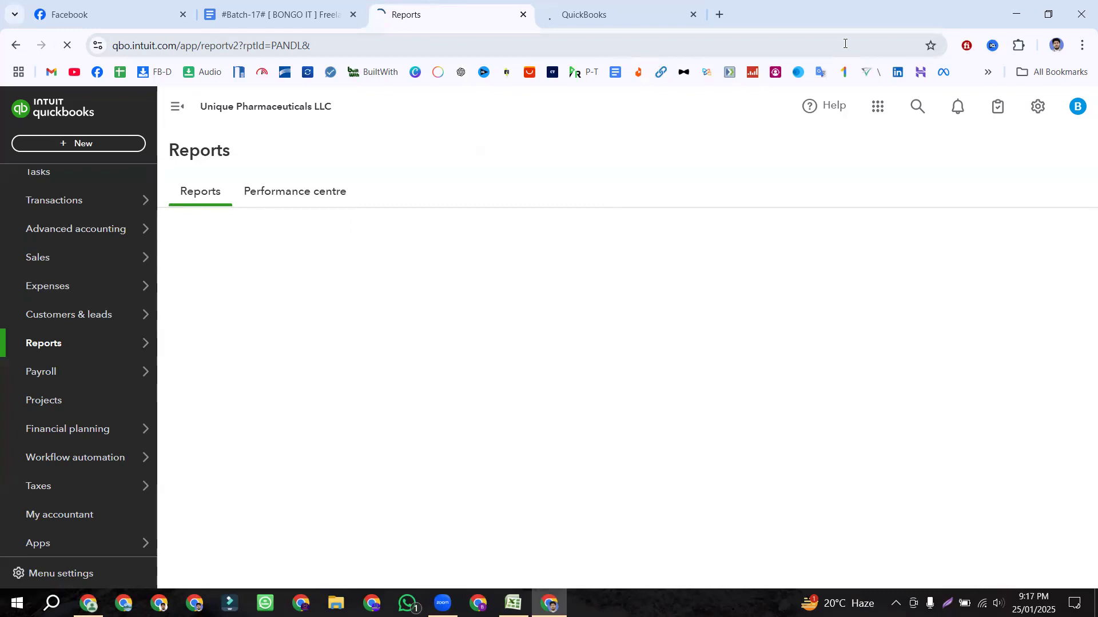
Step: Minimize Chrome and Excel, refresh the desktop repeatedly, then bring Chrome back
left_click(1015, 7)
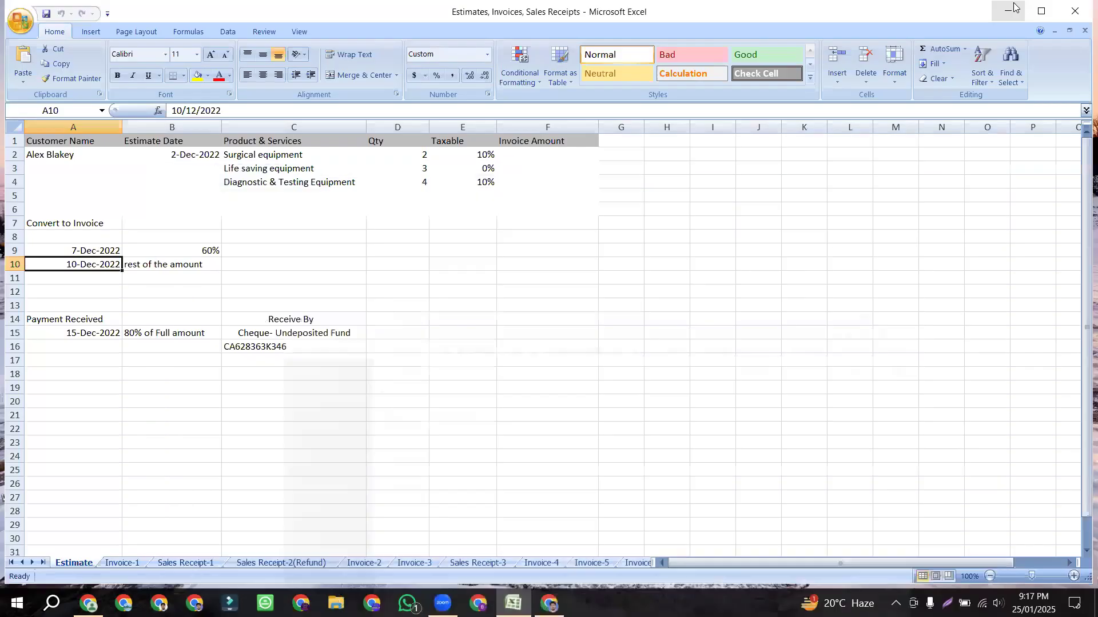
left_click(1053, 6)
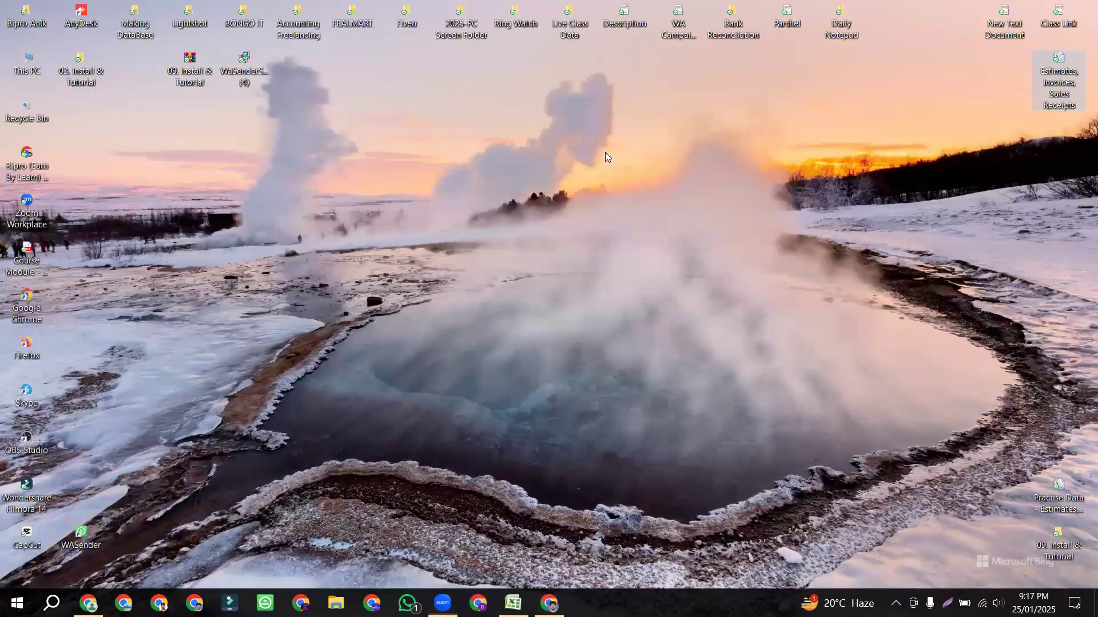
right_click(594, 128)
left_click(606, 169)
right_click(605, 146)
left_click(627, 189)
right_click(605, 140)
left_click(626, 184)
right_click(602, 129)
left_click(629, 176)
right_click(610, 144)
left_click(633, 183)
right_click(603, 142)
left_click(634, 186)
right_click(590, 127)
left_click(634, 173)
right_click(596, 135)
right_click(607, 135)
left_click(635, 181)
right_click(614, 136)
left_click(640, 180)
right_click(627, 152)
left_click(657, 198)
right_click(626, 149)
left_click(635, 191)
right_click(627, 158)
left_click(657, 198)
right_click(626, 148)
left_click(658, 191)
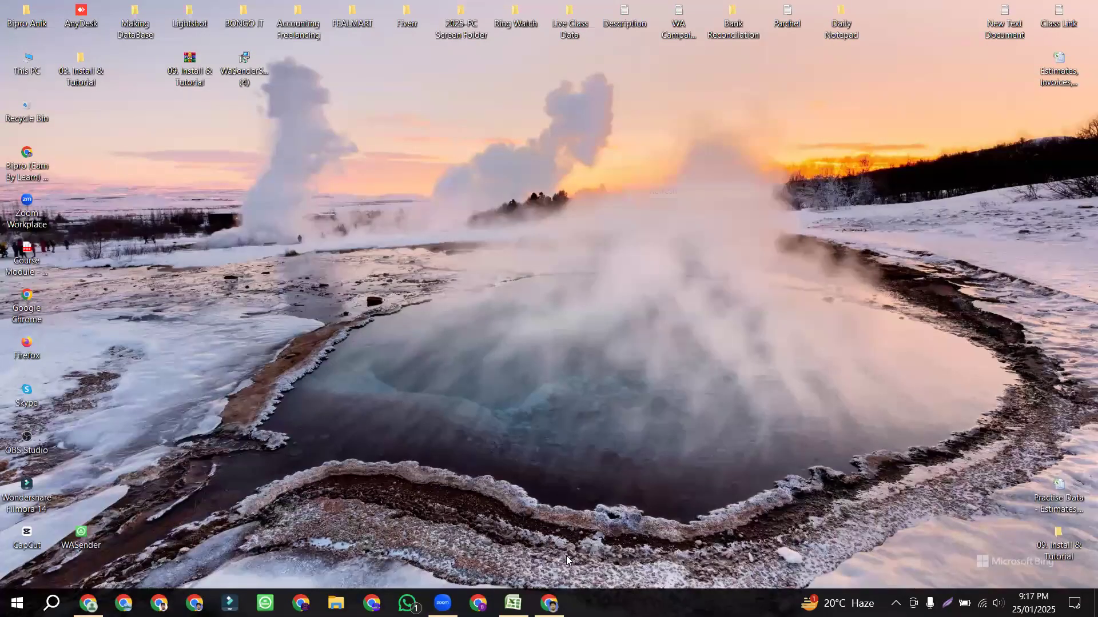
key("alt+Tab")
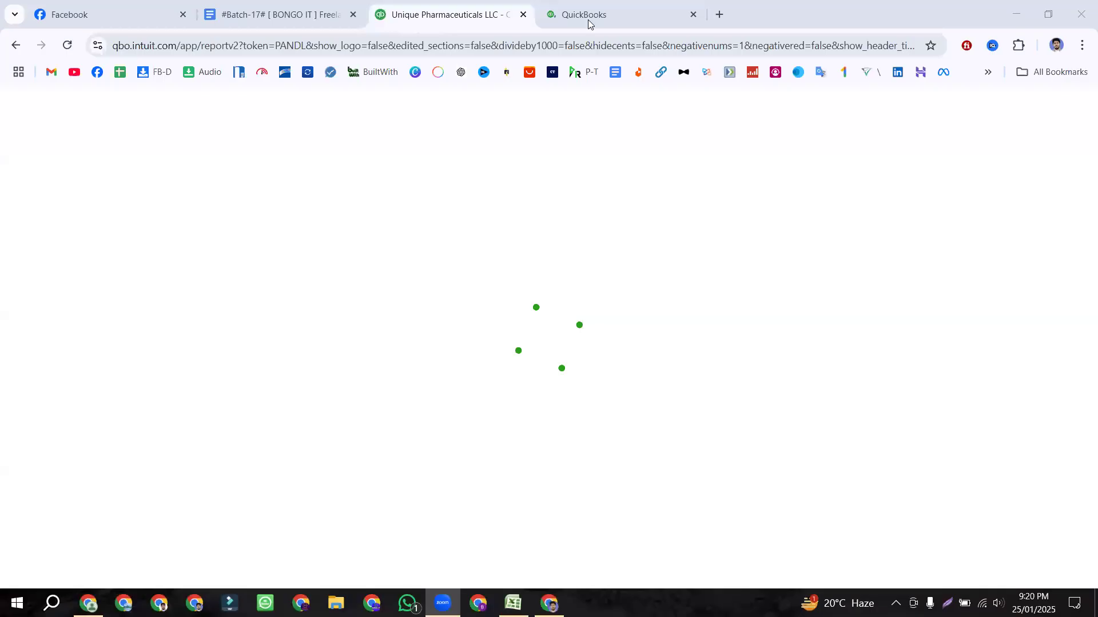
Step: Open Reports in the second QuickBooks tab so Favourites shows Accounts receivable ageing, Balance Sheet, Profit and Loss
left_click(589, 15)
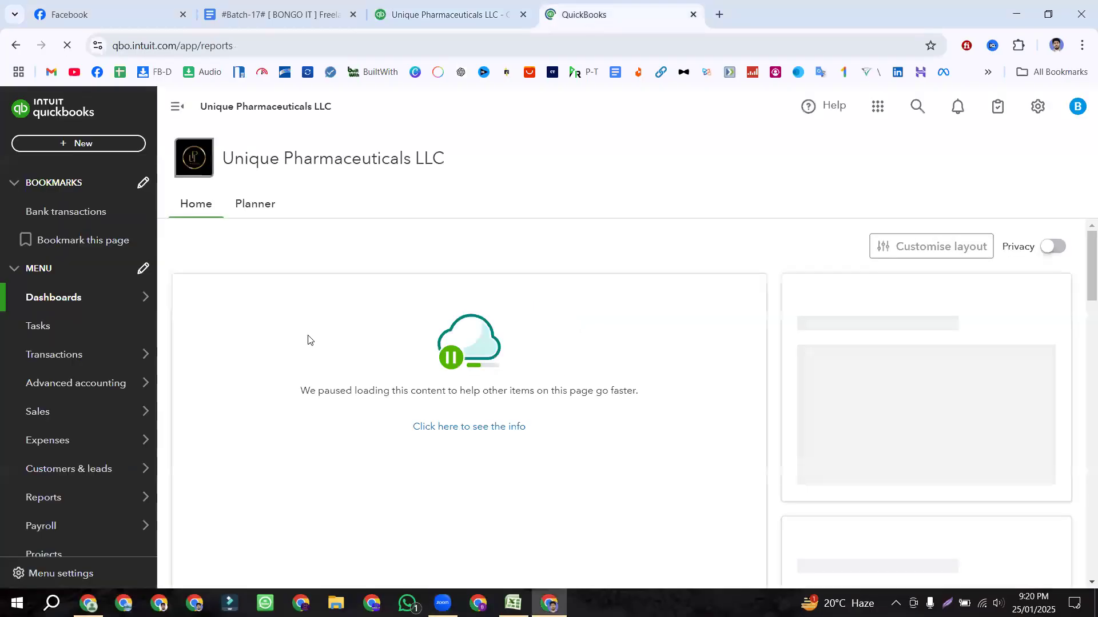
left_click(57, 506)
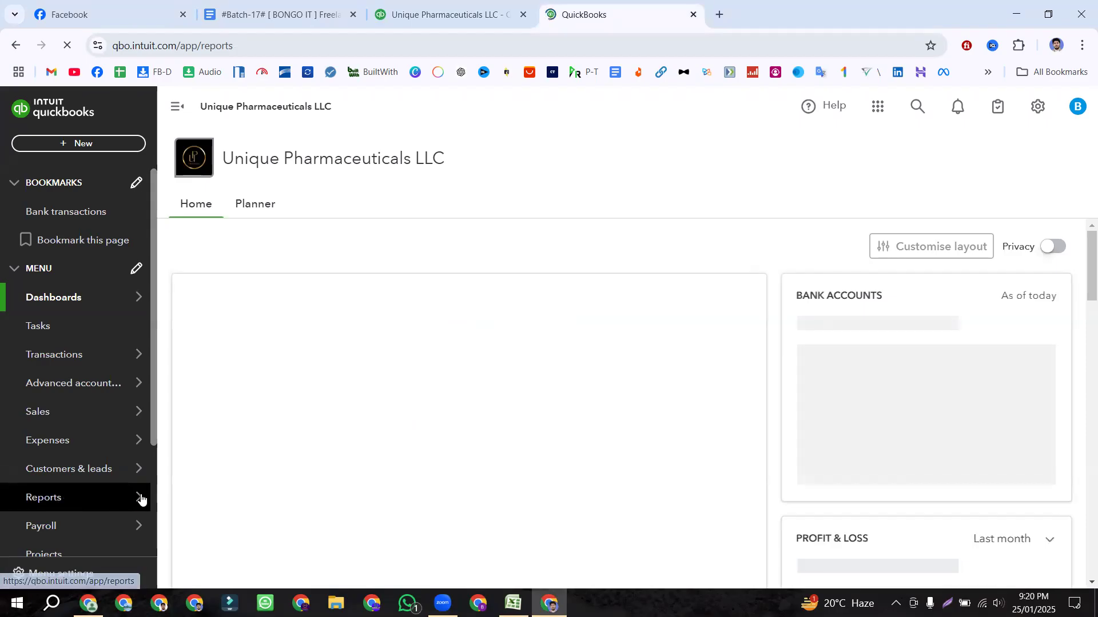
mouse_move(80, 520)
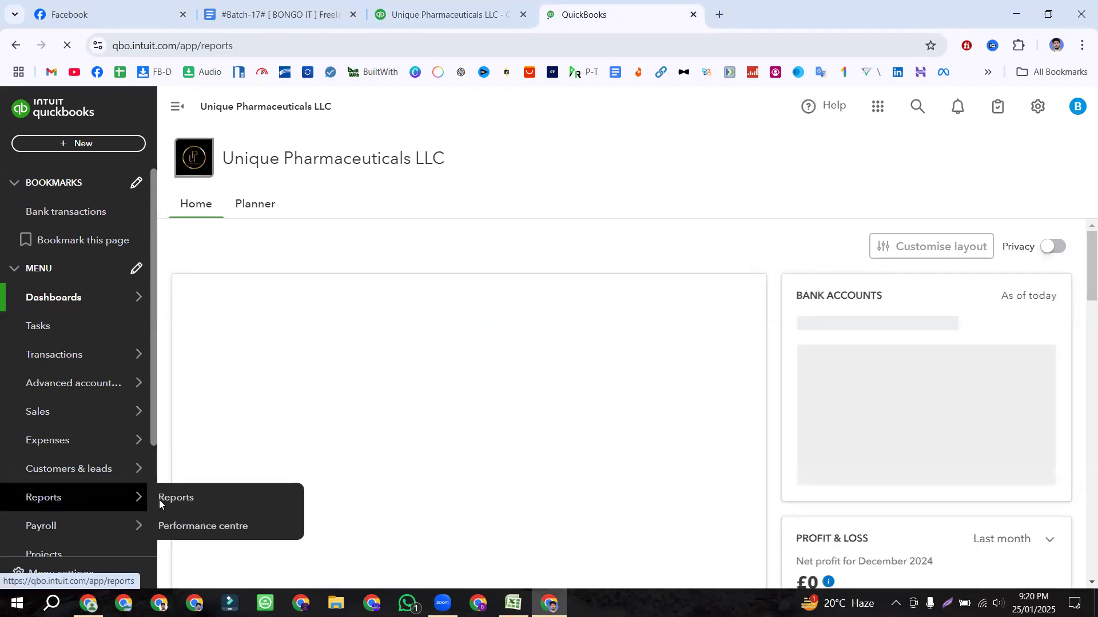
left_click(174, 502)
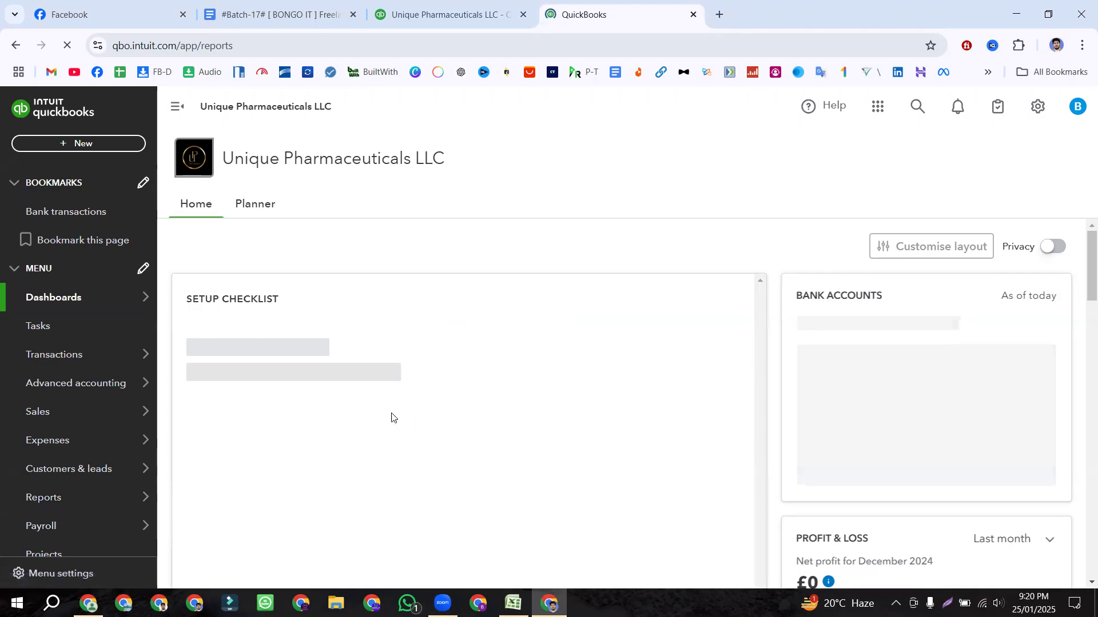
left_click(454, 16)
left_click(609, 14)
scroll(459, 246, "down", 2)
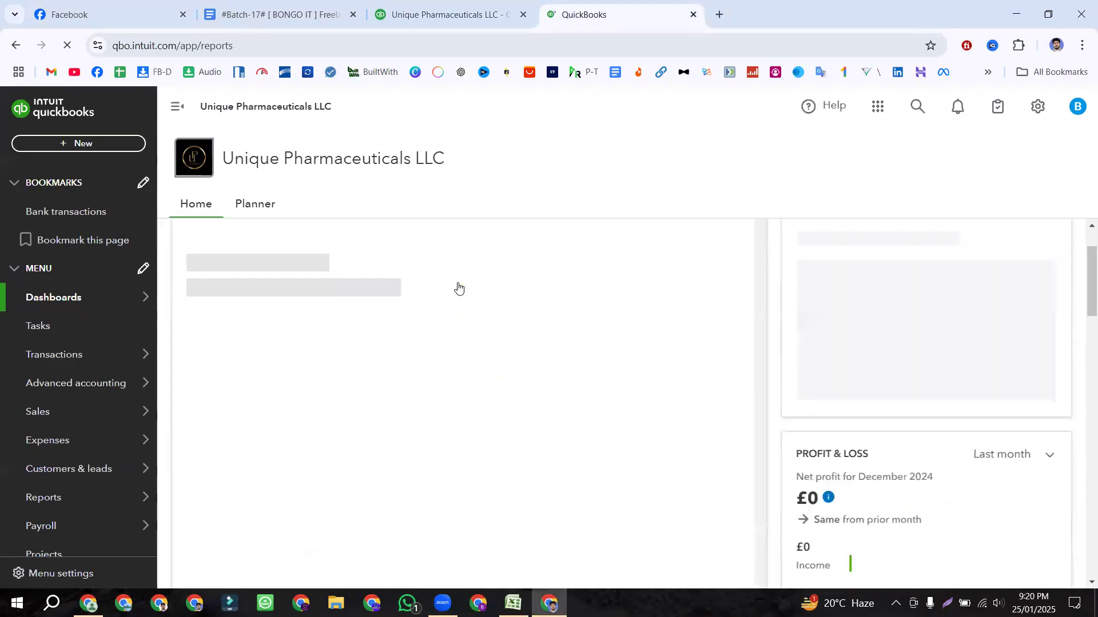
scroll(458, 287, "up", 2)
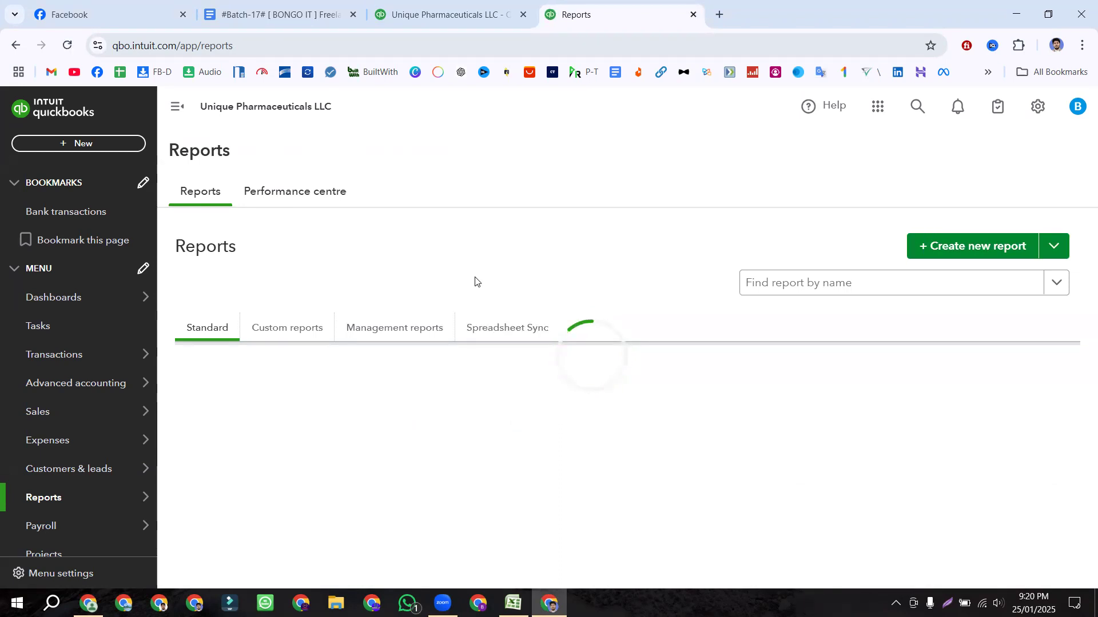
left_click(421, 328)
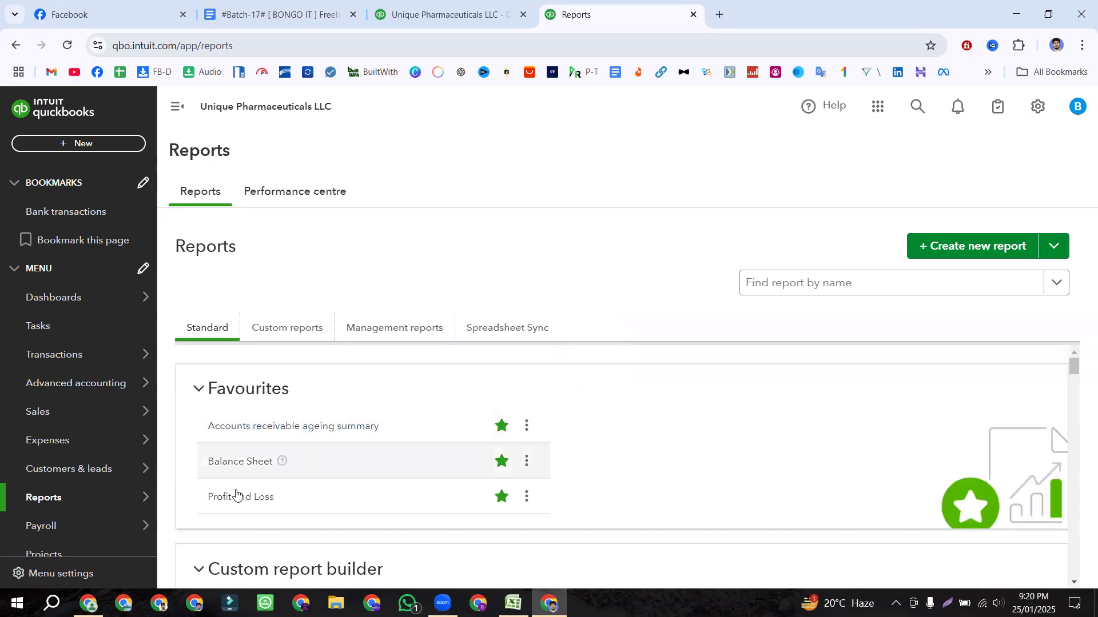
Step: Open Profit and Loss and run it with the report period set to All Dates
left_click(235, 497)
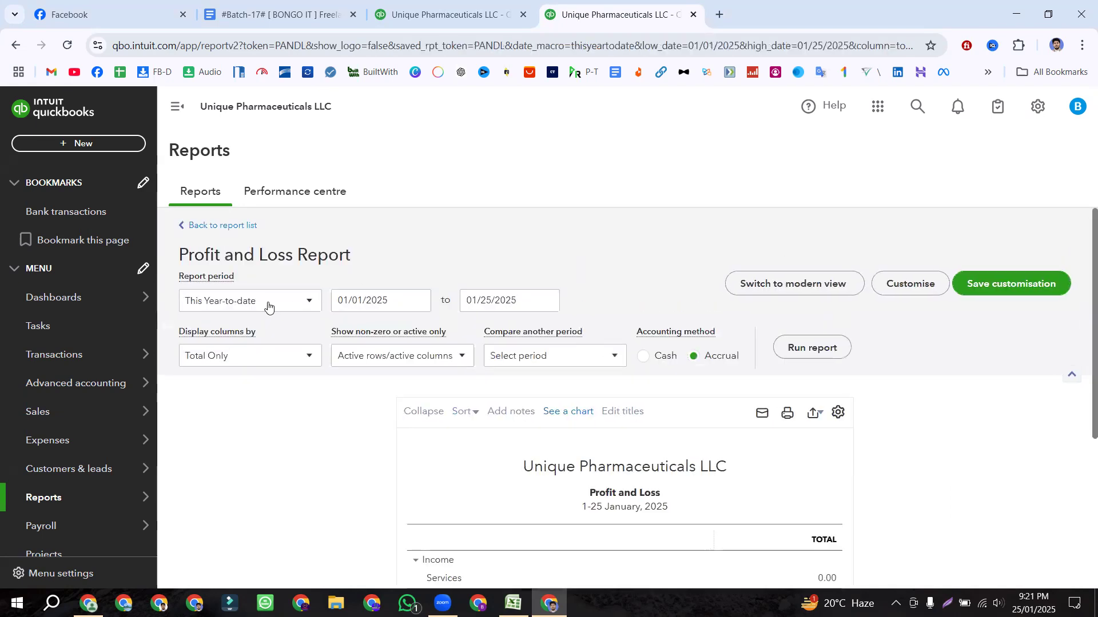
left_click(267, 303)
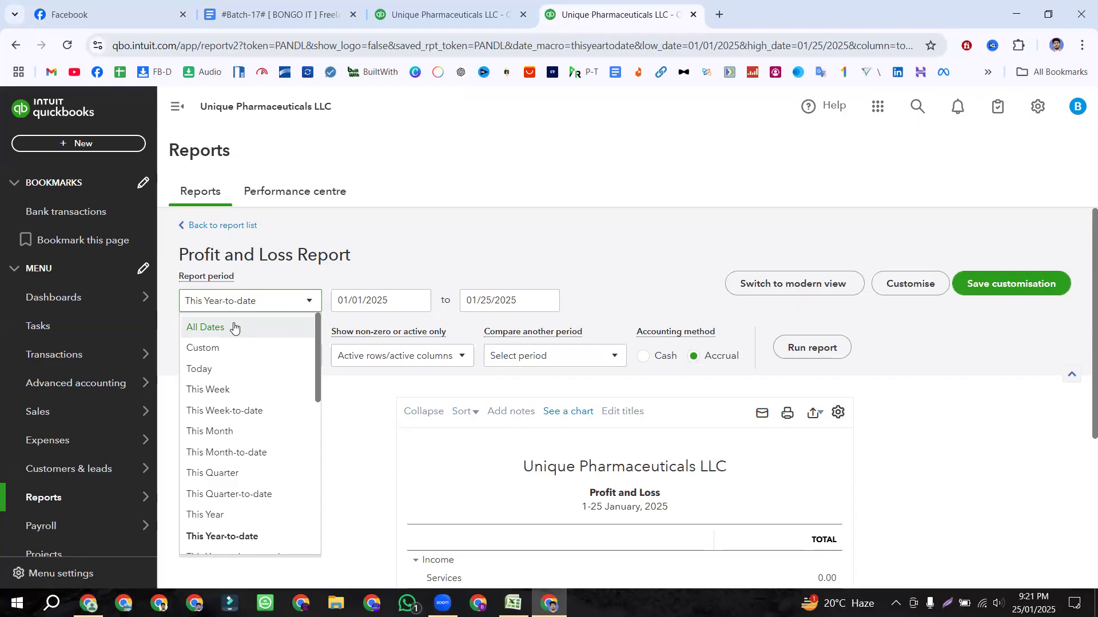
scroll(449, 361, "down", 3)
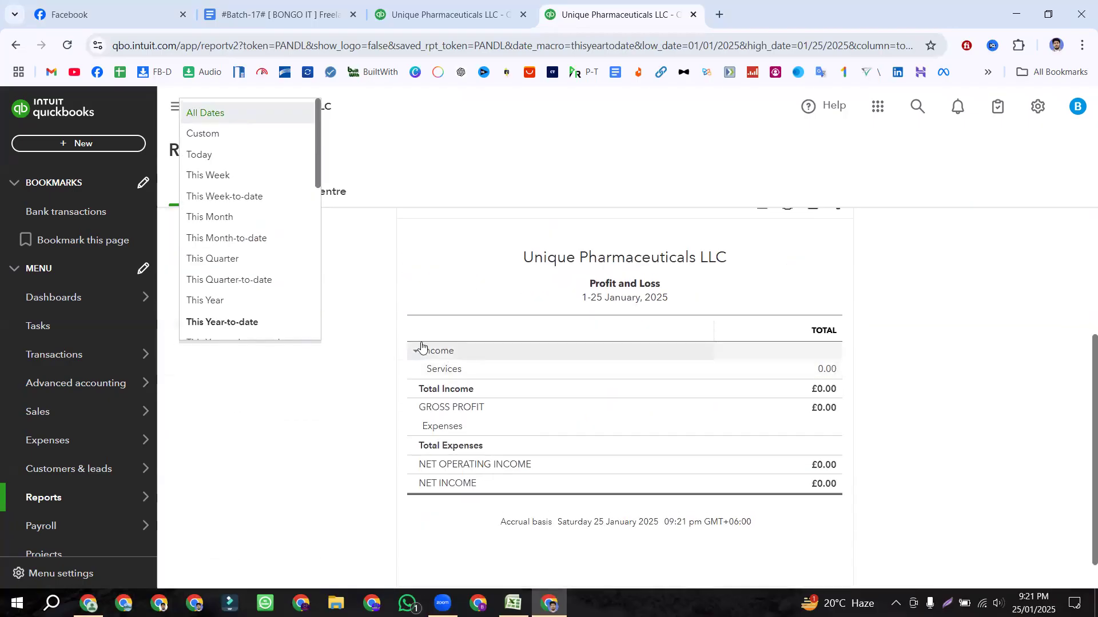
scroll(416, 350, "up", 3)
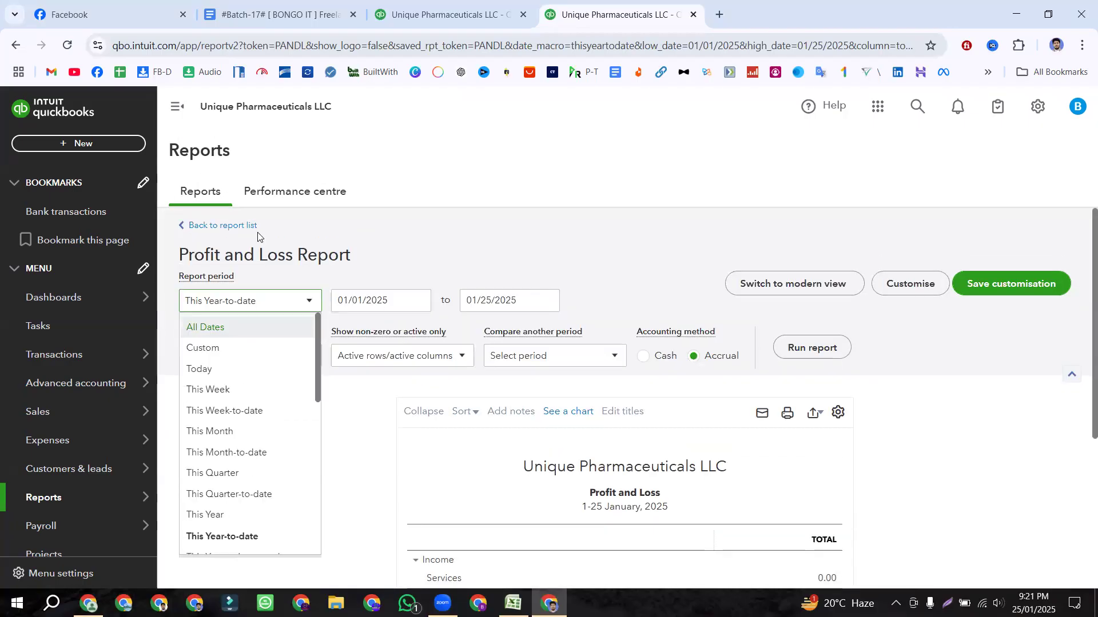
left_click(237, 333)
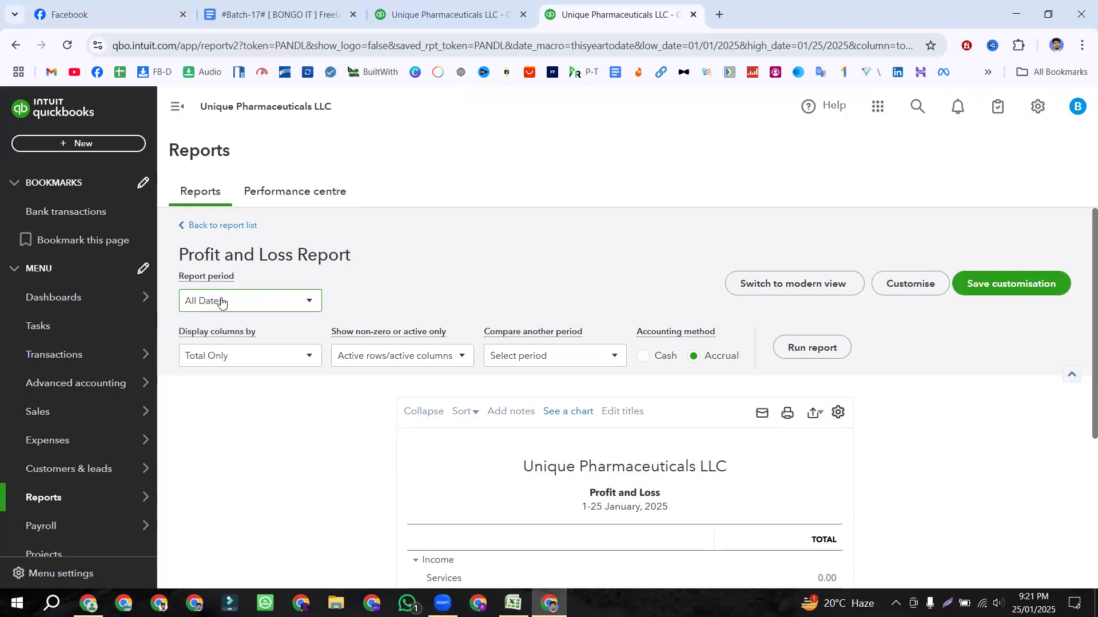
left_click(818, 350)
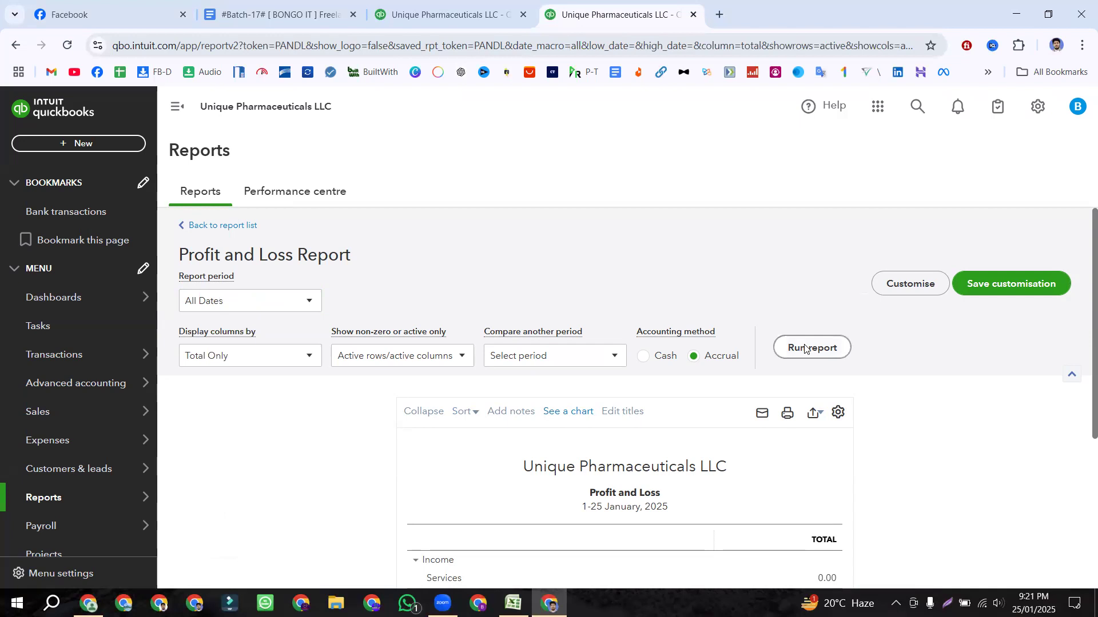
Step: Rerun the All Dates report, showing £7,440.00 income and £1,860.00 net income
left_click(246, 305)
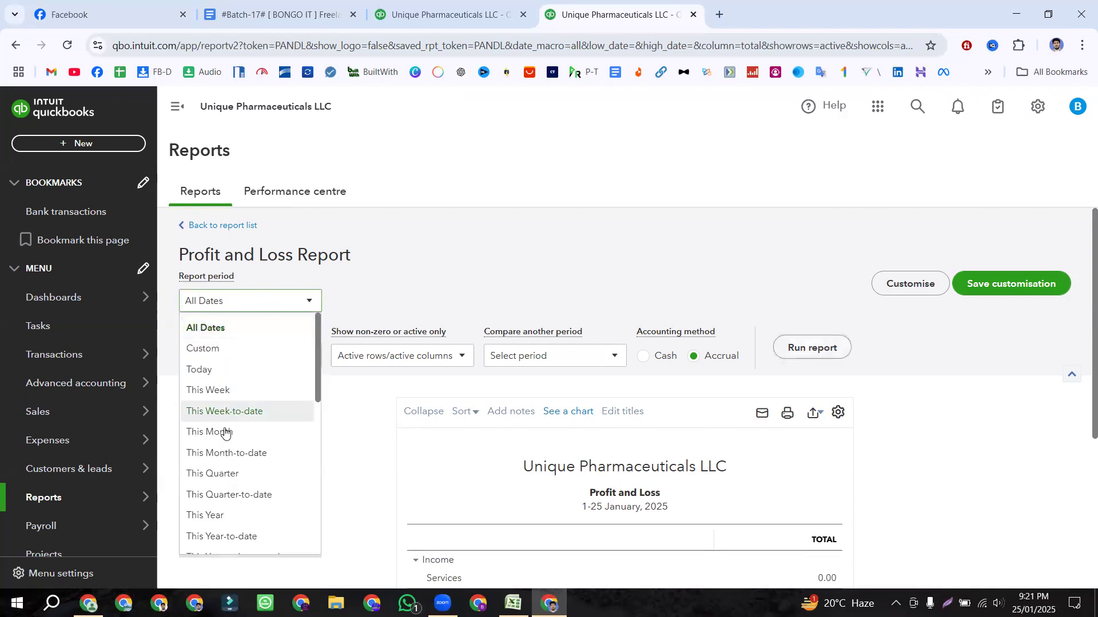
scroll(230, 505, "down", 2)
scroll(228, 380, "up", 2)
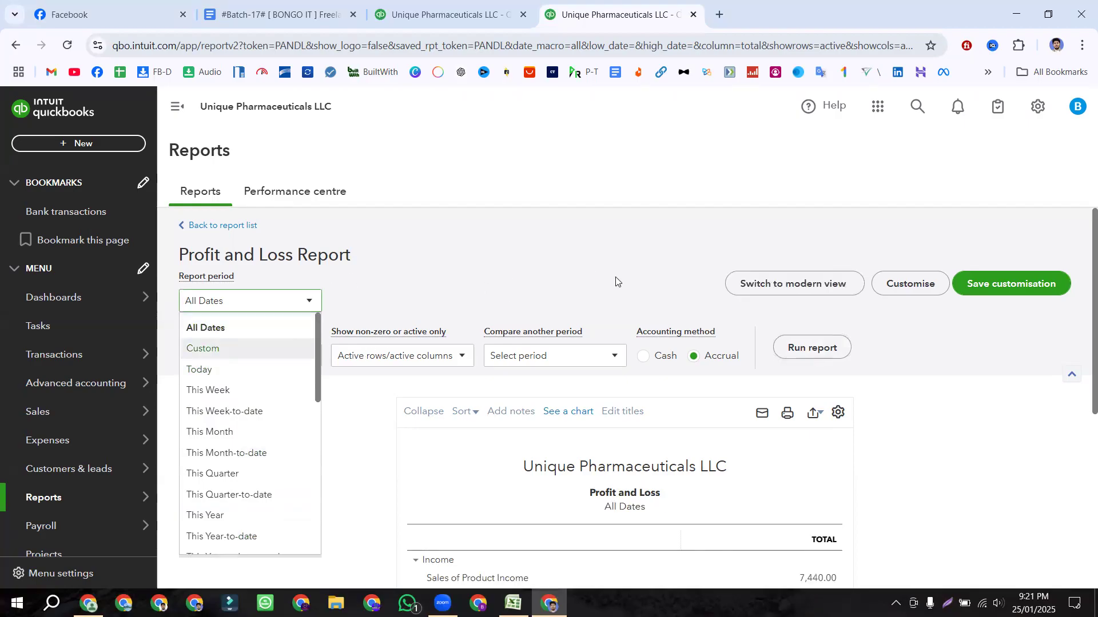
left_click(808, 348)
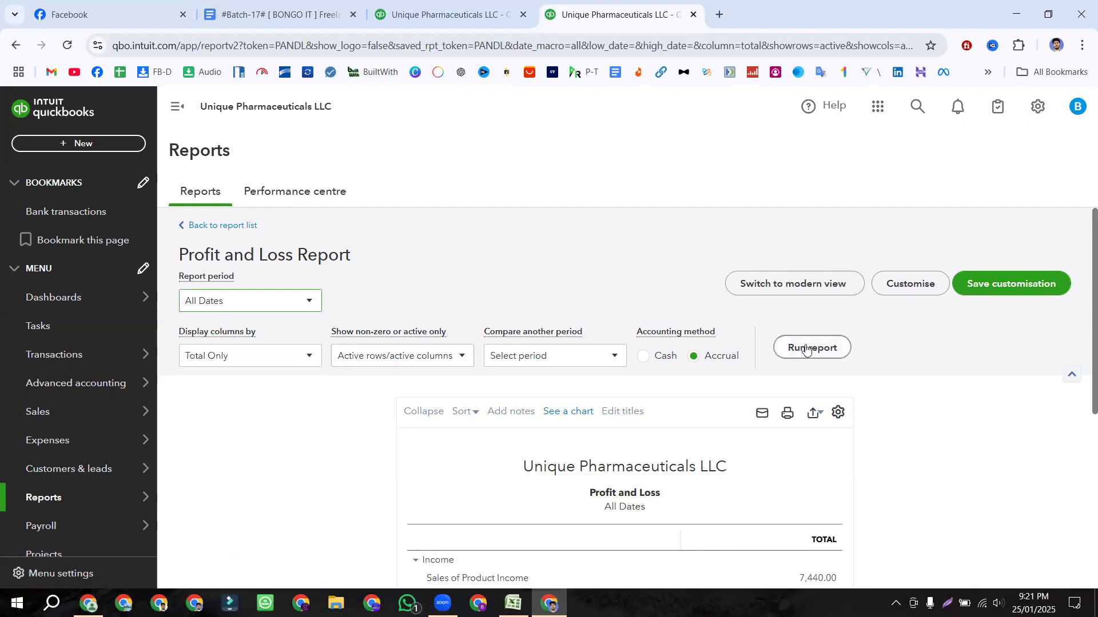
scroll(616, 394, "down", 4)
scroll(605, 397, "up", 1)
scroll(604, 397, "down", 1)
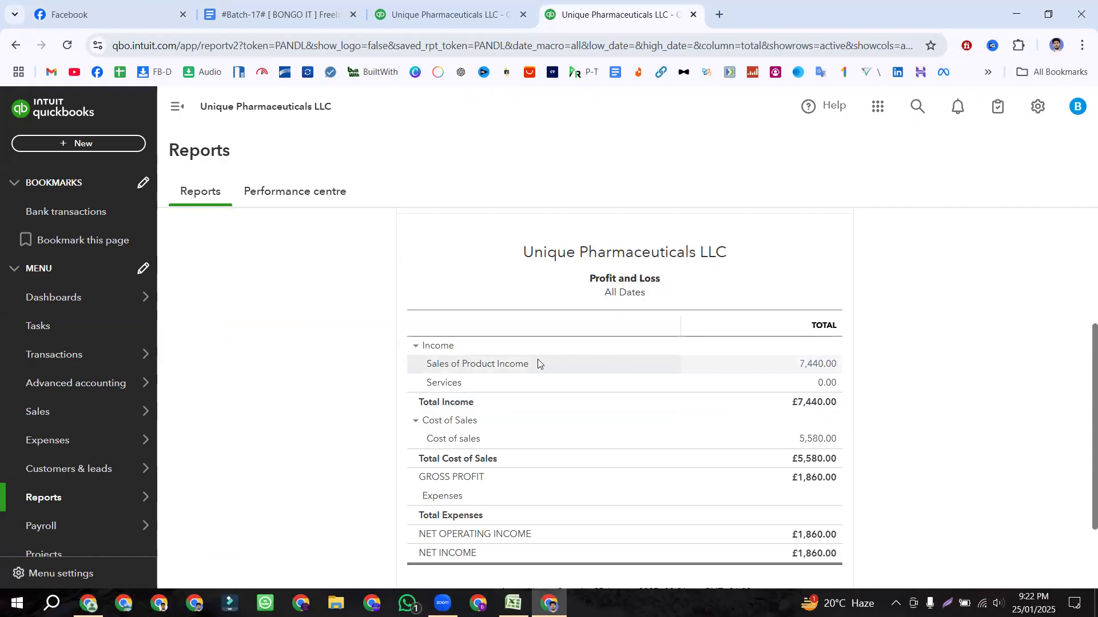
Step: Scroll the All Dates report to its £1,860.00 gross profit and net income, then go back
scroll(818, 384, "down", 2)
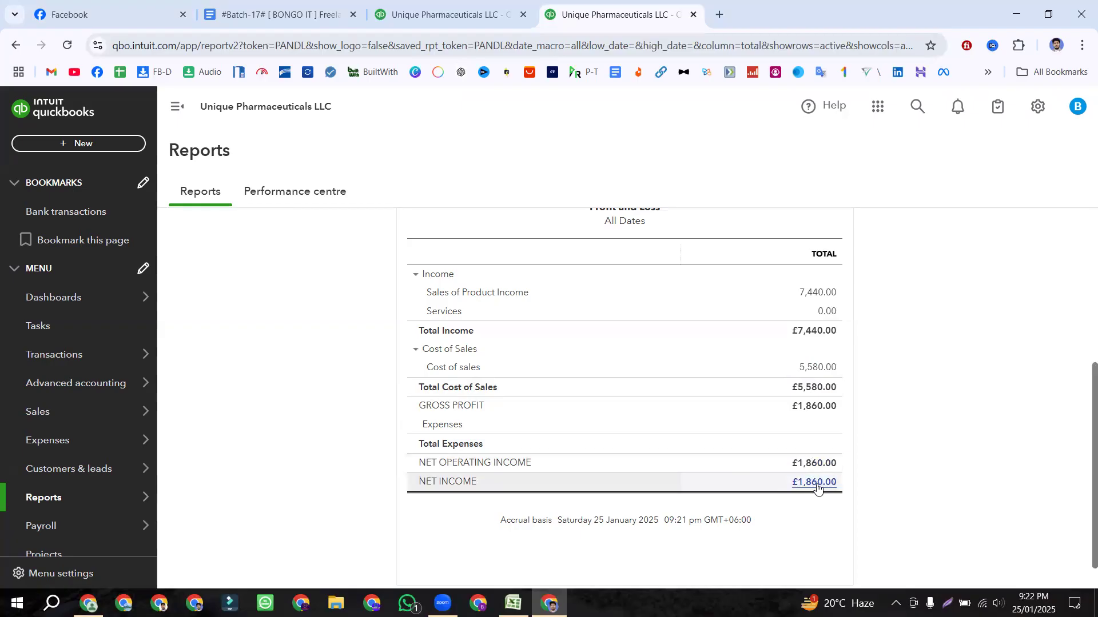
scroll(817, 486, "down", 1)
scroll(795, 475, "up", 3)
scroll(795, 475, "down", 3)
scroll(795, 474, "up", 5)
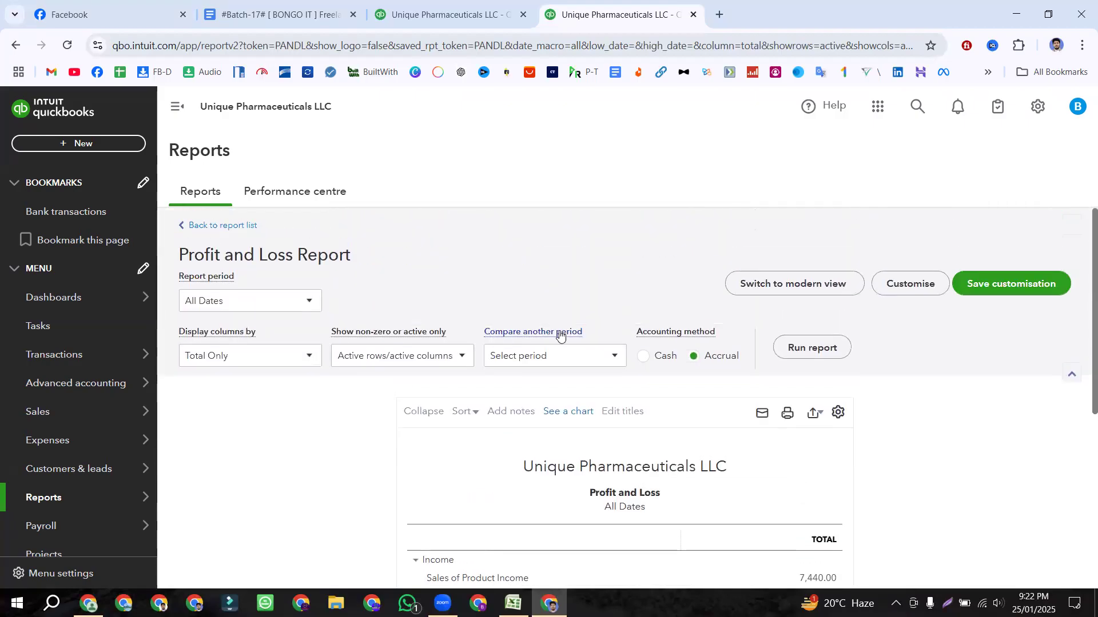
left_click(14, 48)
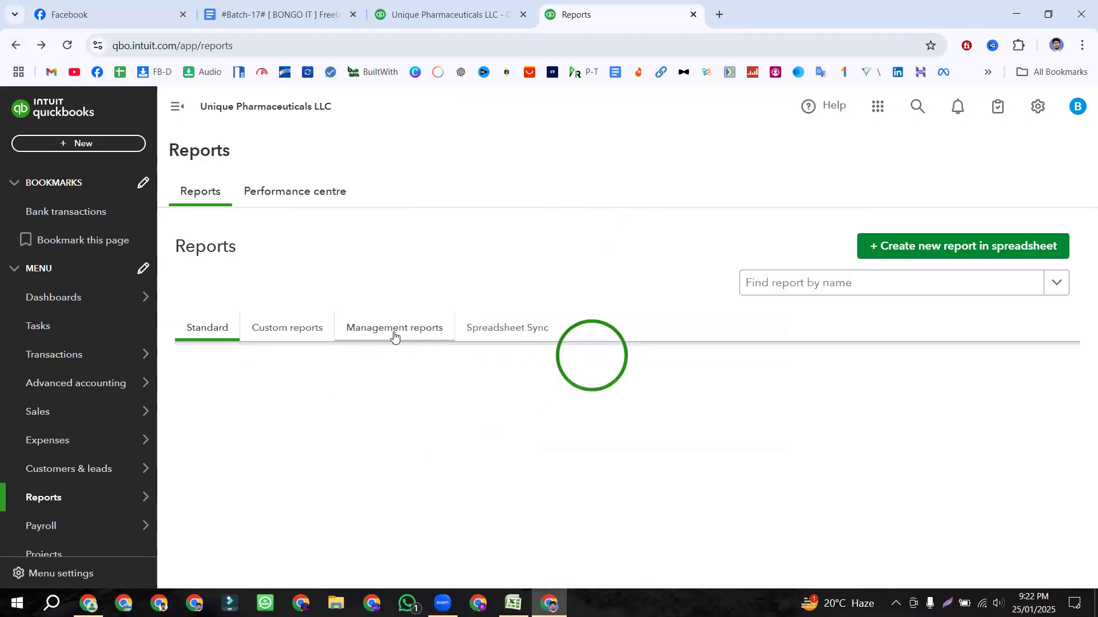
Step: Switch to Management reports and scroll through Company Overview, Sales Performance, Expenses Performance, VAT Audit Report
left_click(392, 330)
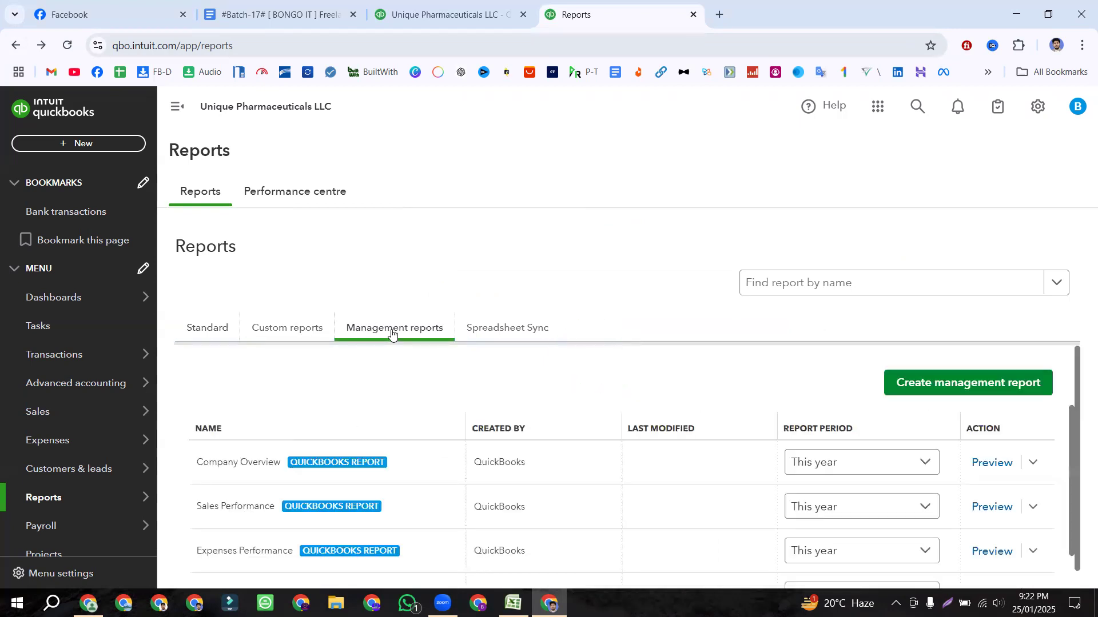
scroll(507, 431, "down", 1)
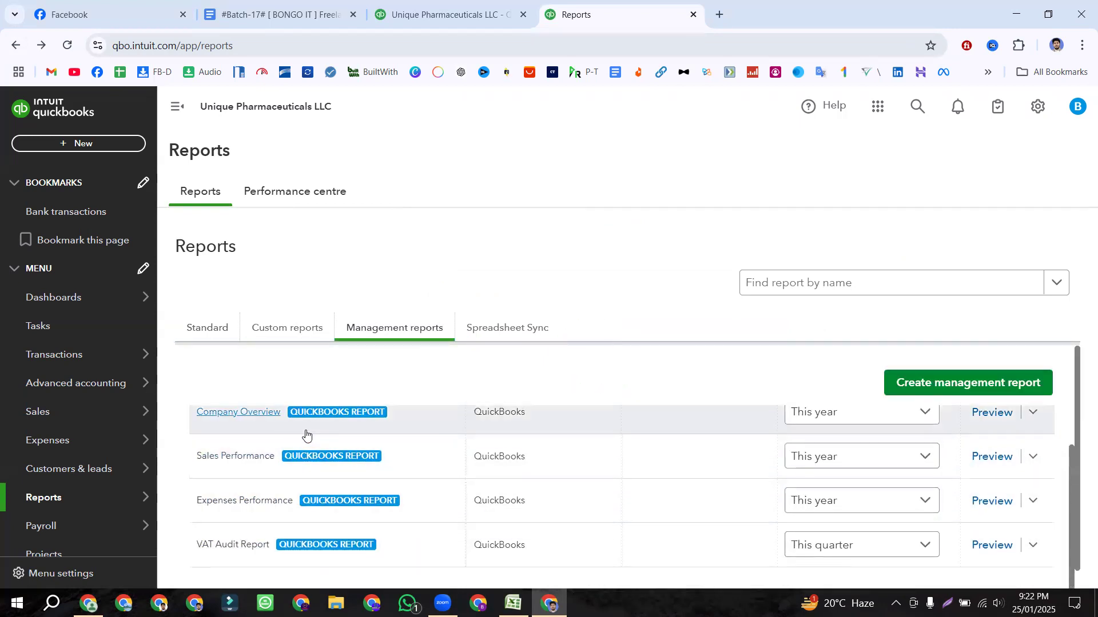
scroll(306, 435, "up", 1)
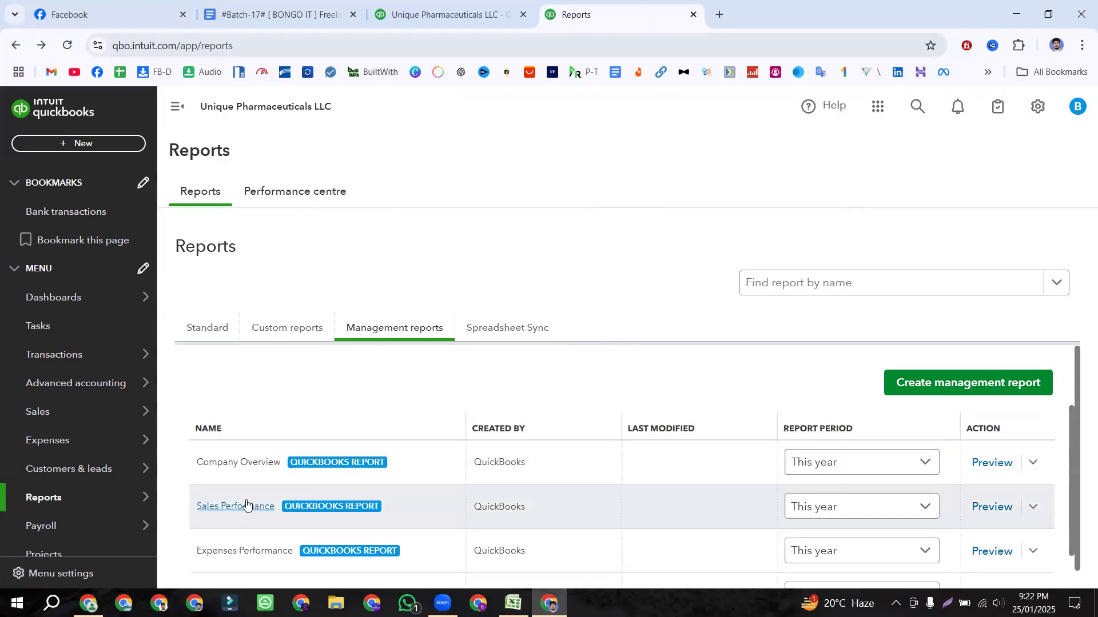
scroll(268, 506, "down", 1)
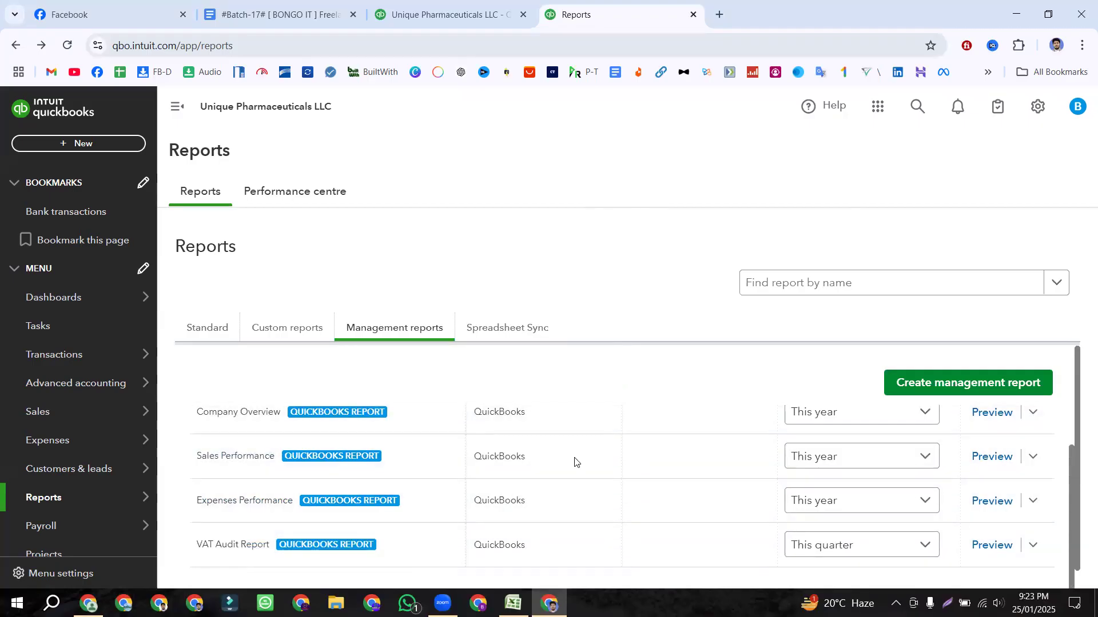
scroll(229, 486, "down", 1)
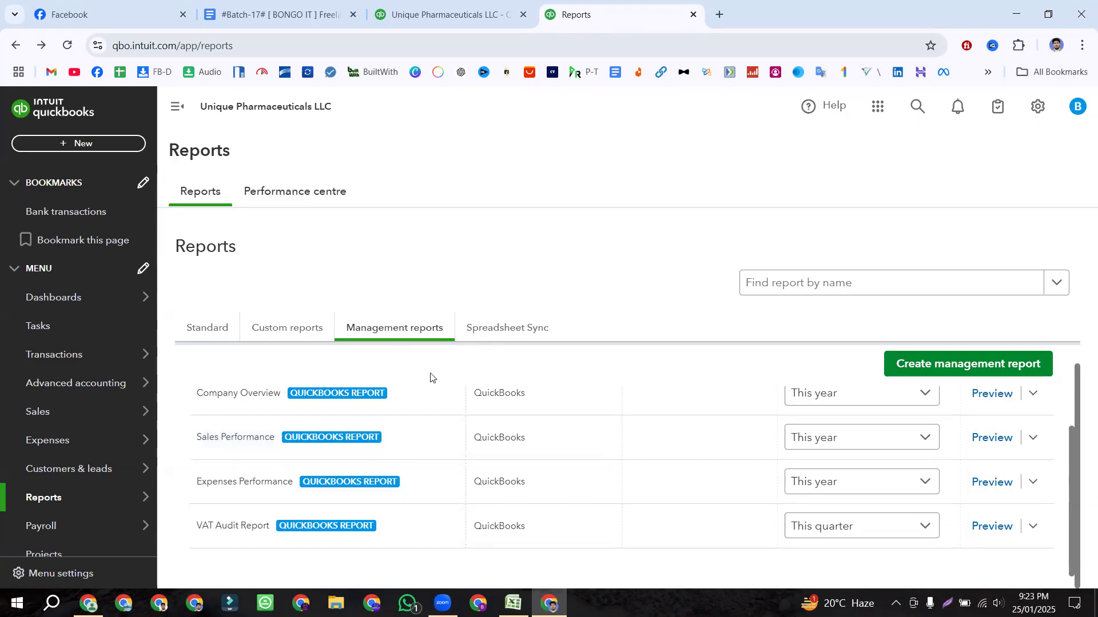
scroll(833, 473, "up", 1)
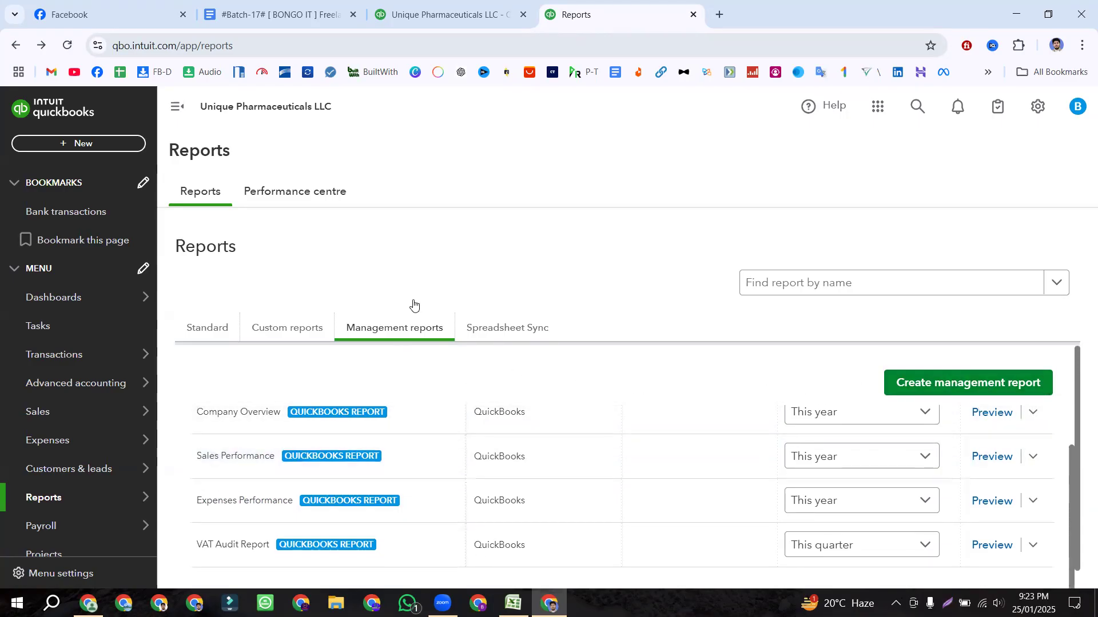
Step: Highlight the 'Recording Invoice' line in the lesson notes document
left_click(443, 14)
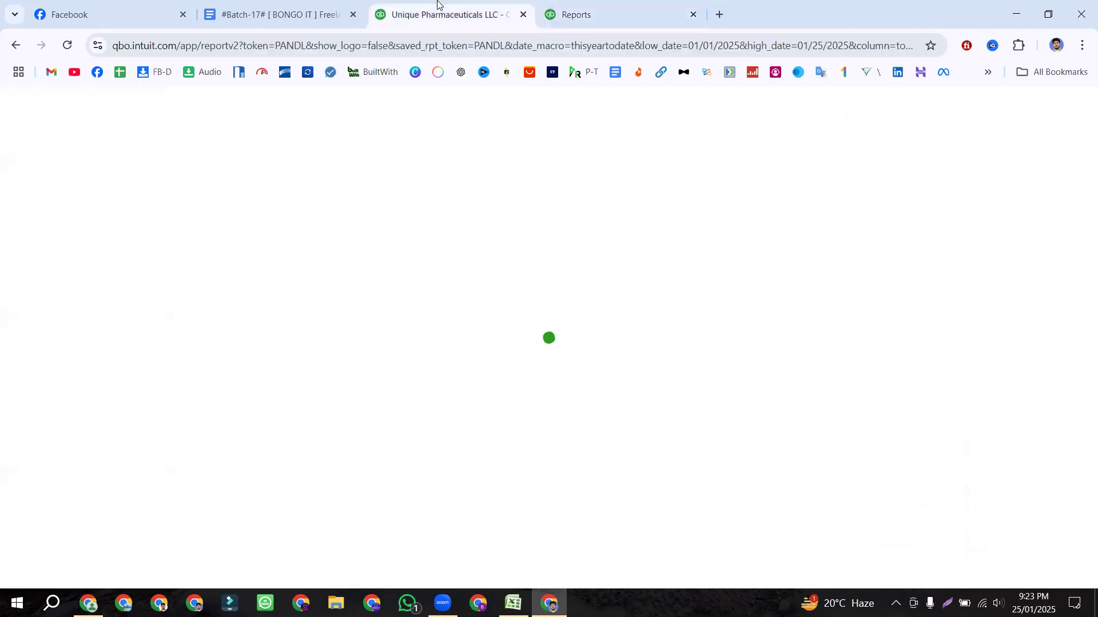
left_click(280, 14)
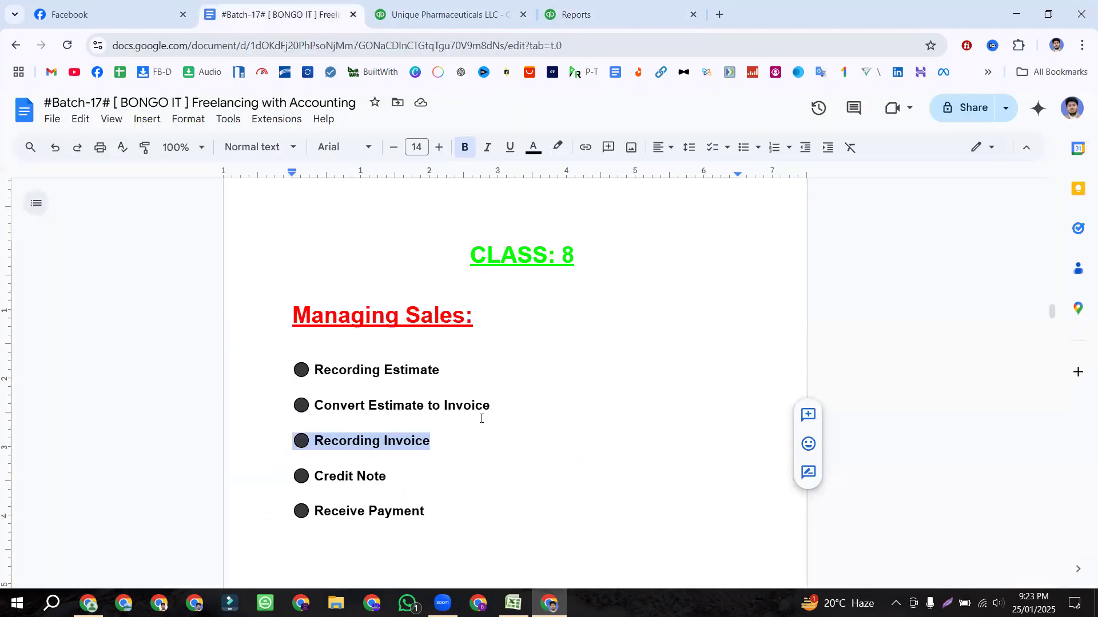
left_click_drag(495, 413, 282, 414)
left_click_drag(440, 436, 287, 443)
left_click(443, 8)
left_click(298, 9)
Step: Review the customer, products D2:D3 and quantities, tax, discount E2:G3 in Excel, then return to QuickBooks
left_click(513, 603)
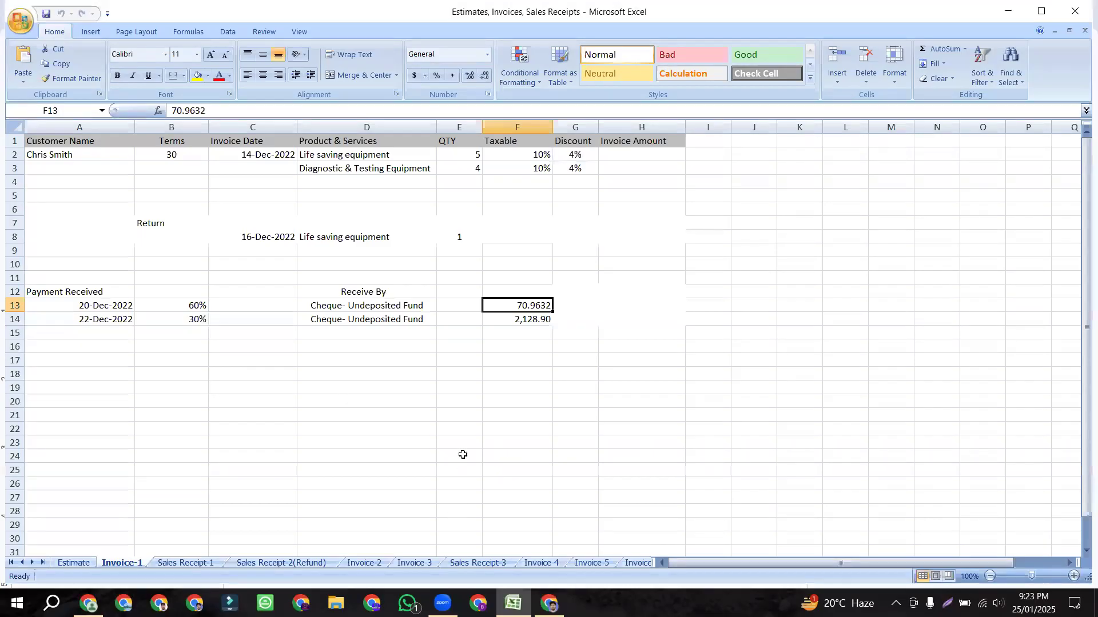
left_click(62, 153)
left_click_drag(320, 155, 324, 167)
left_click_drag(465, 155, 593, 166)
left_click(74, 156)
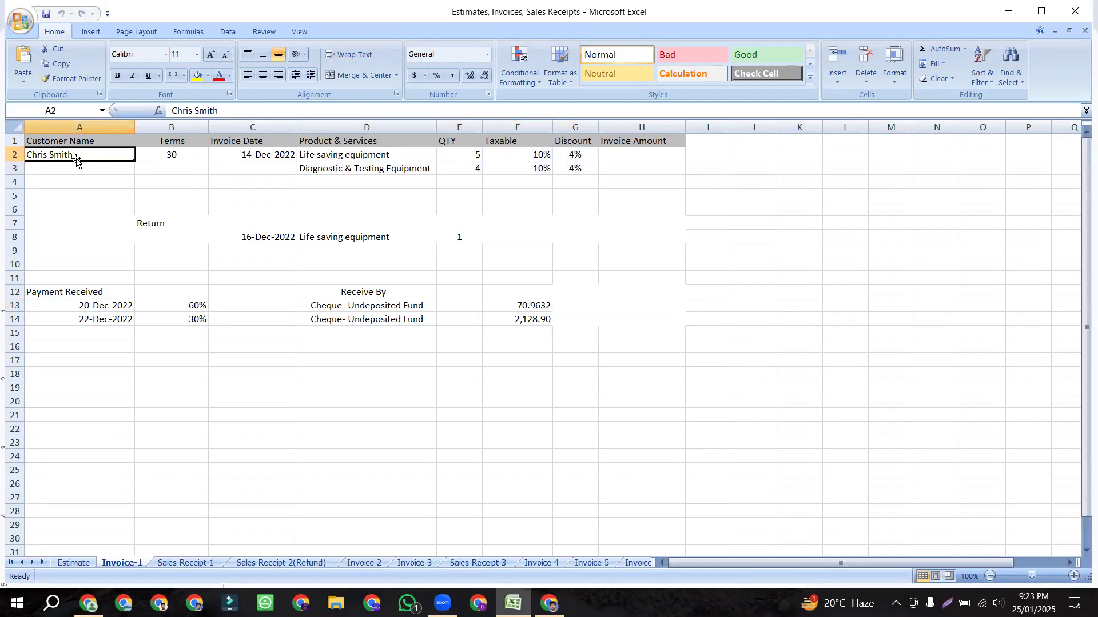
left_click(319, 160)
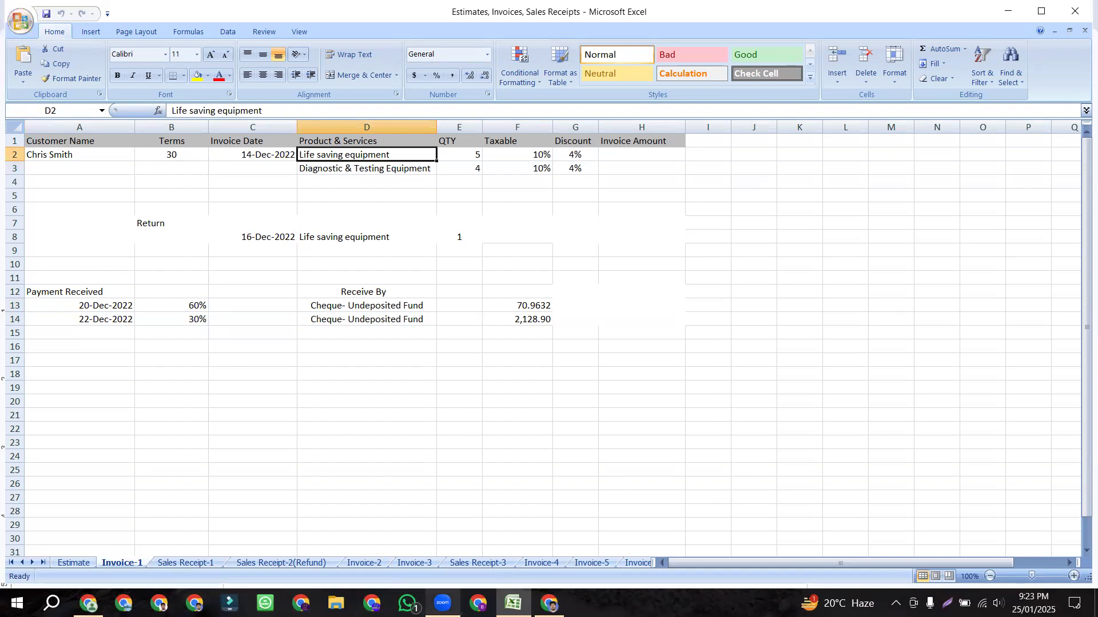
left_click(550, 604)
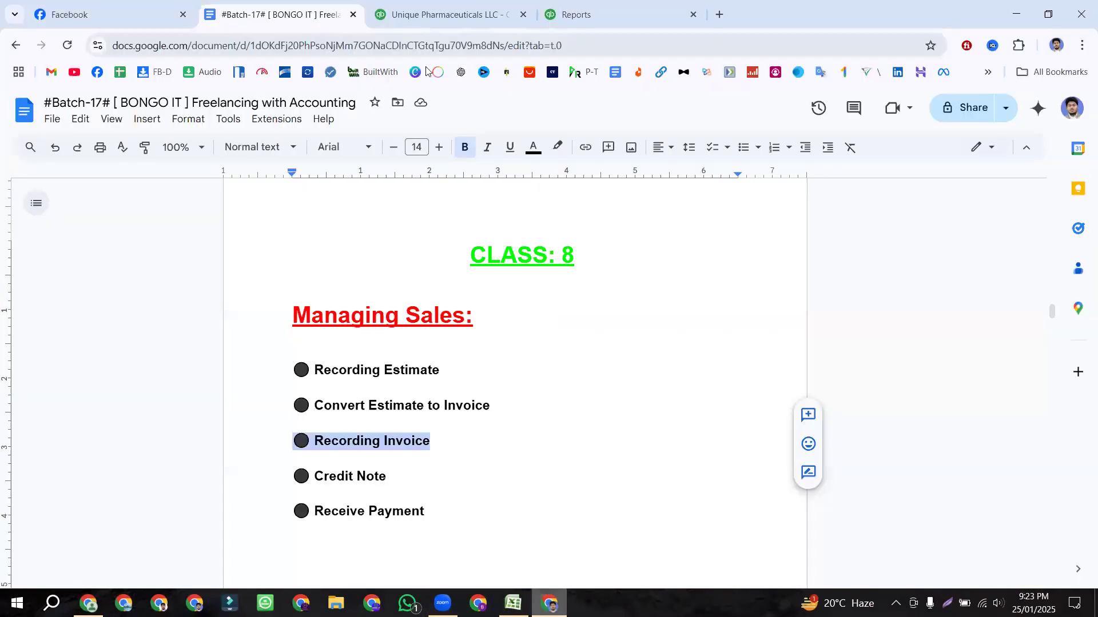
left_click(489, 10)
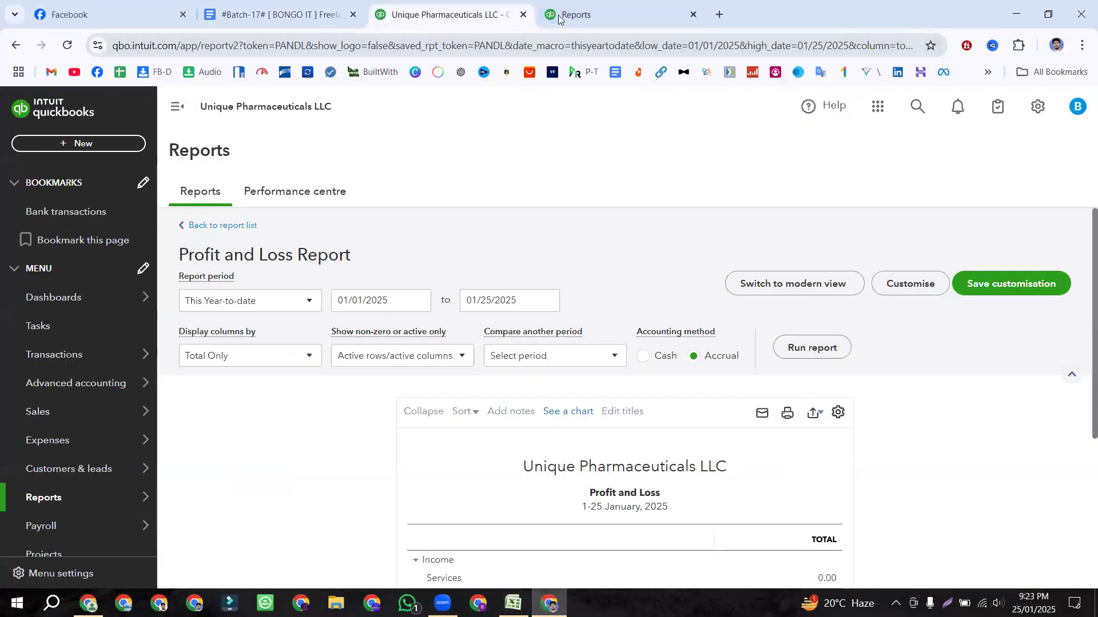
Step: Start a blank invoice via + New > Invoice in both QuickBooks tabs, keeping the first
left_click(560, 16)
left_click(458, 15)
left_click(88, 142)
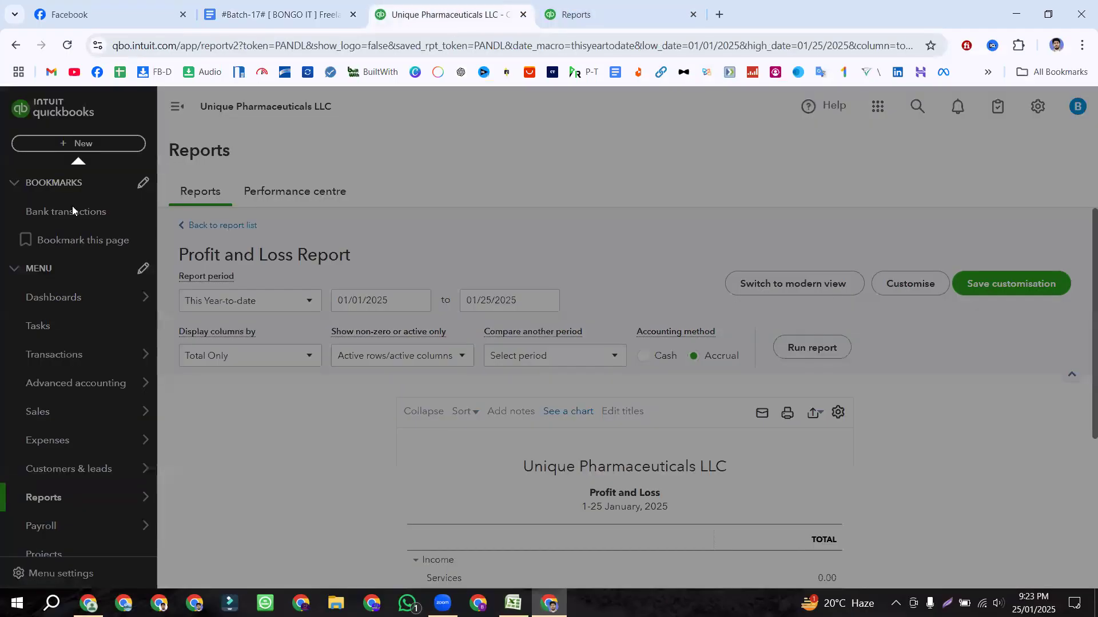
left_click(56, 233)
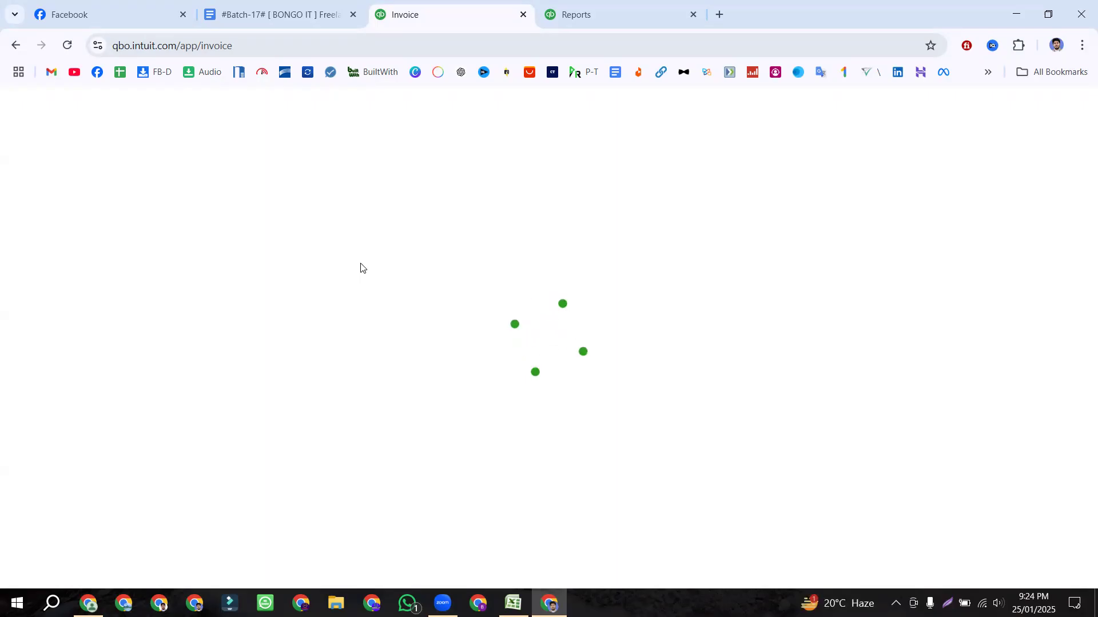
left_click(595, 5)
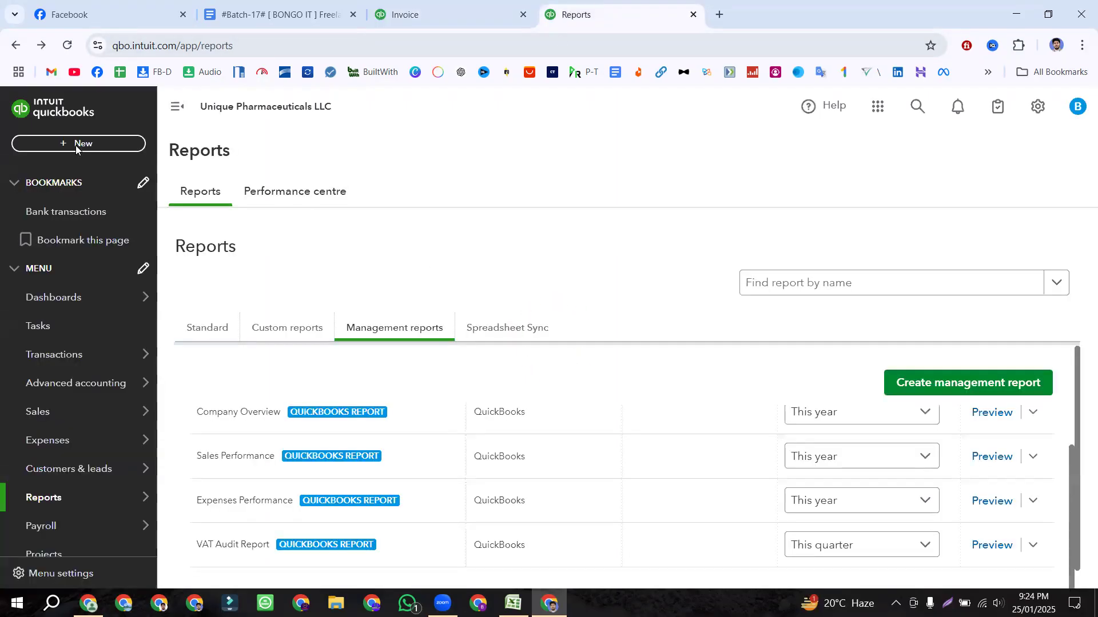
left_click(76, 143)
left_click(51, 224)
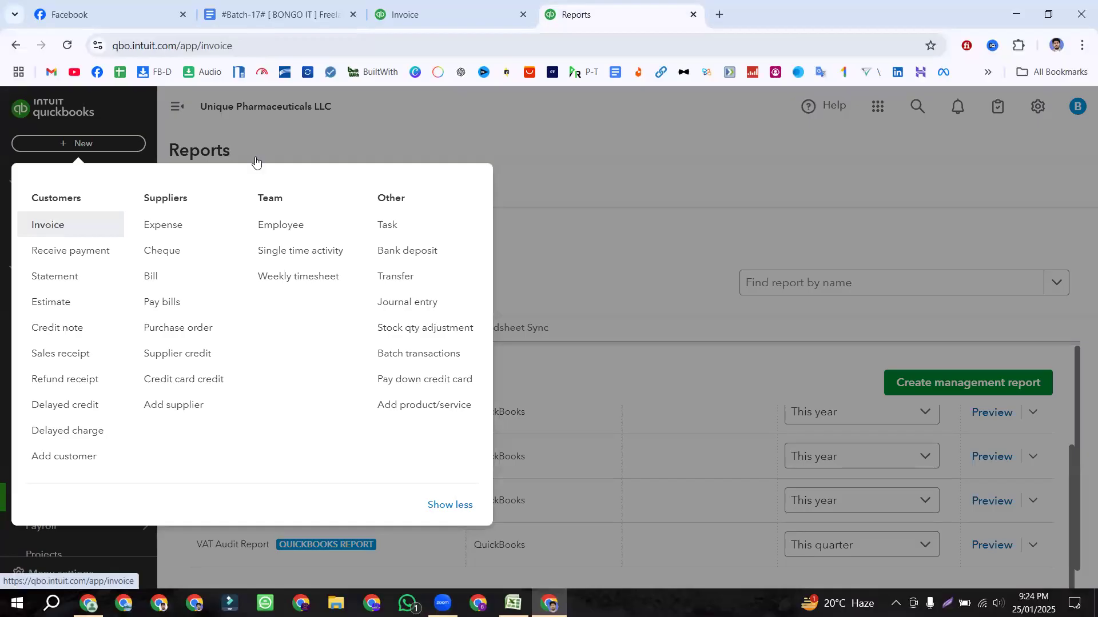
left_click(400, 12)
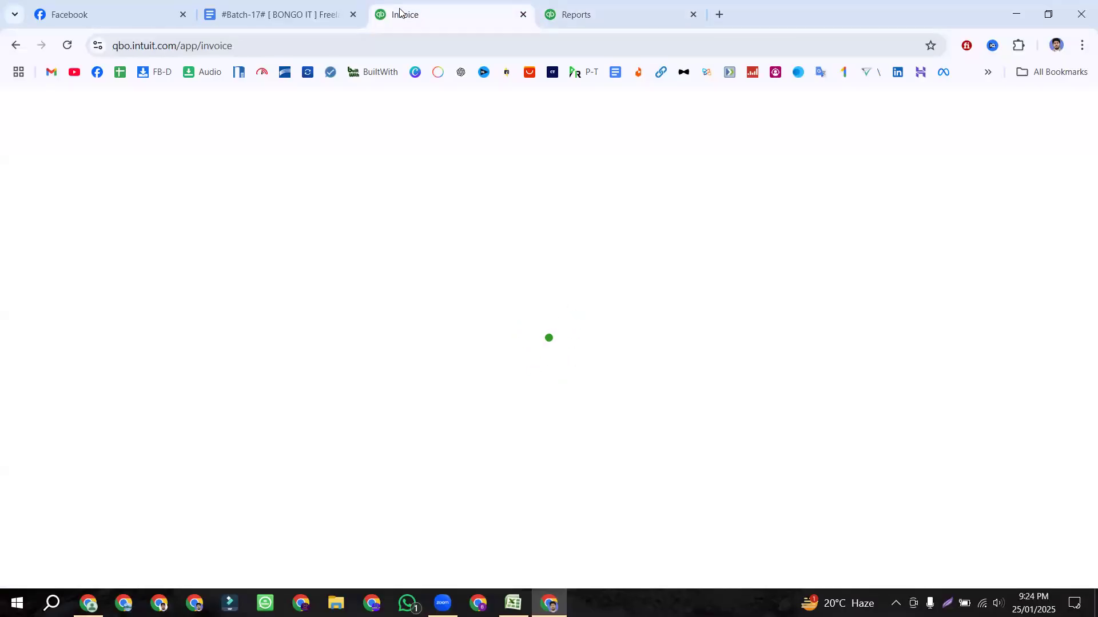
left_click(637, 10)
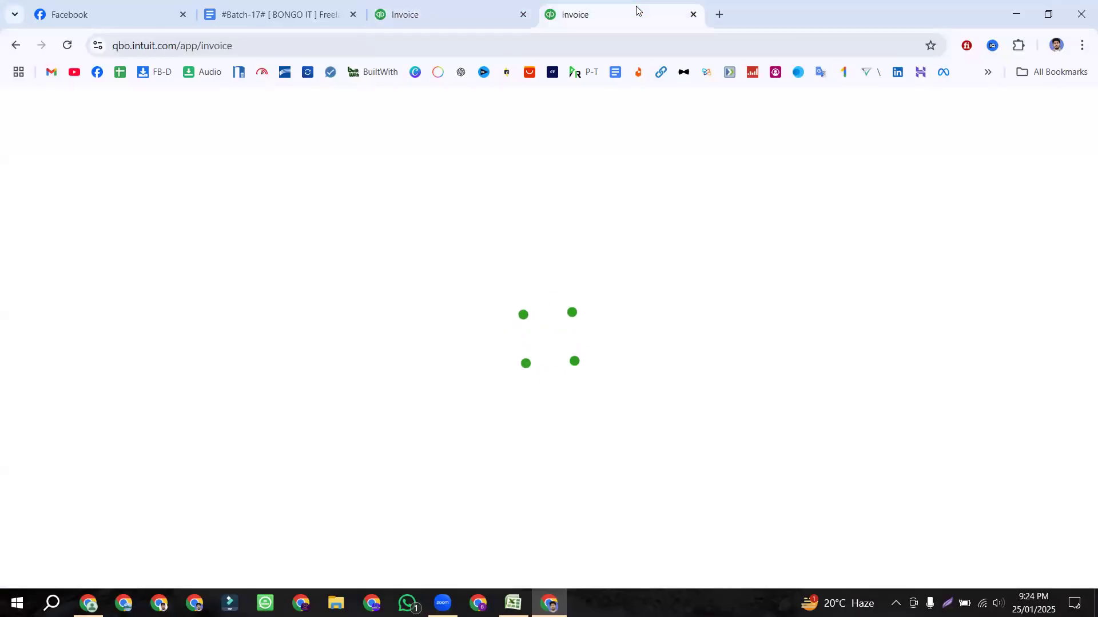
left_click(483, 7)
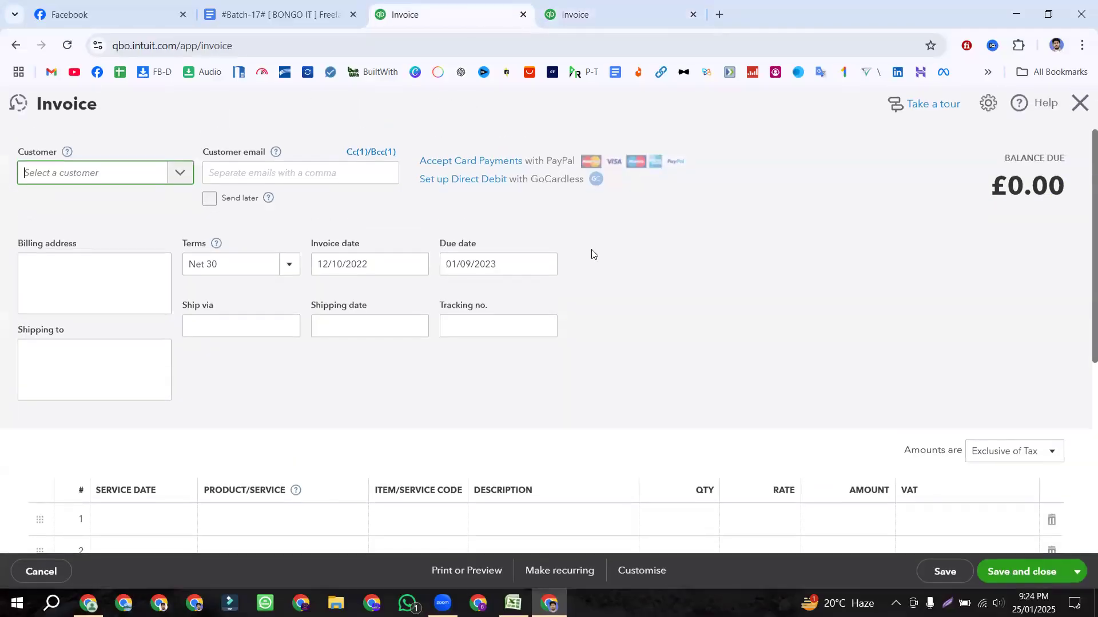
Step: Choose the invoice's customer so the billing address fills in
left_click(181, 180)
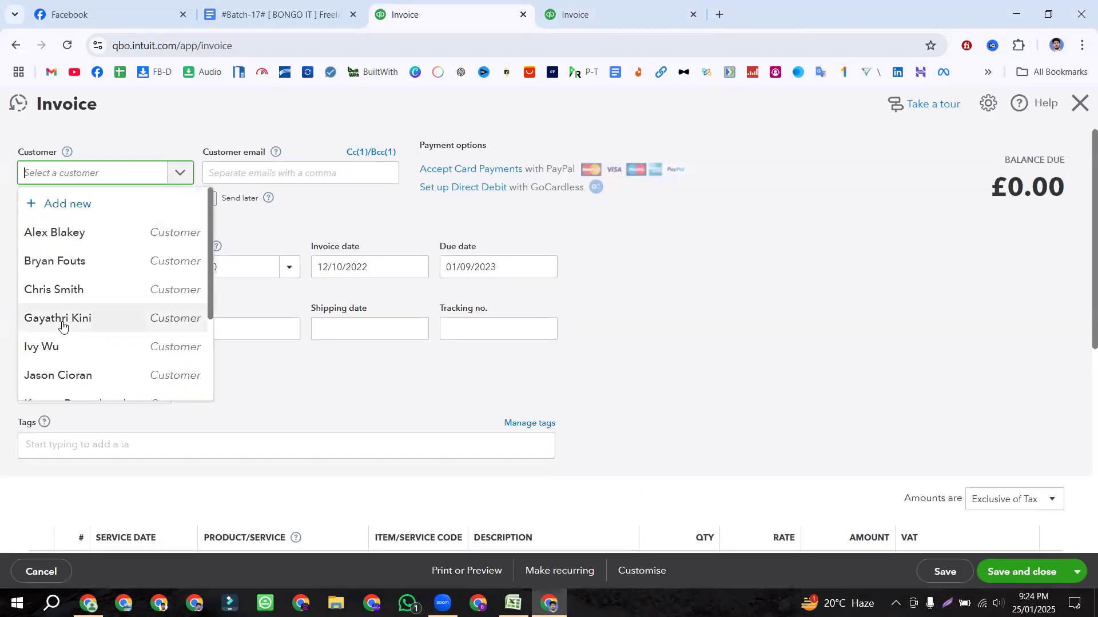
left_click(59, 293)
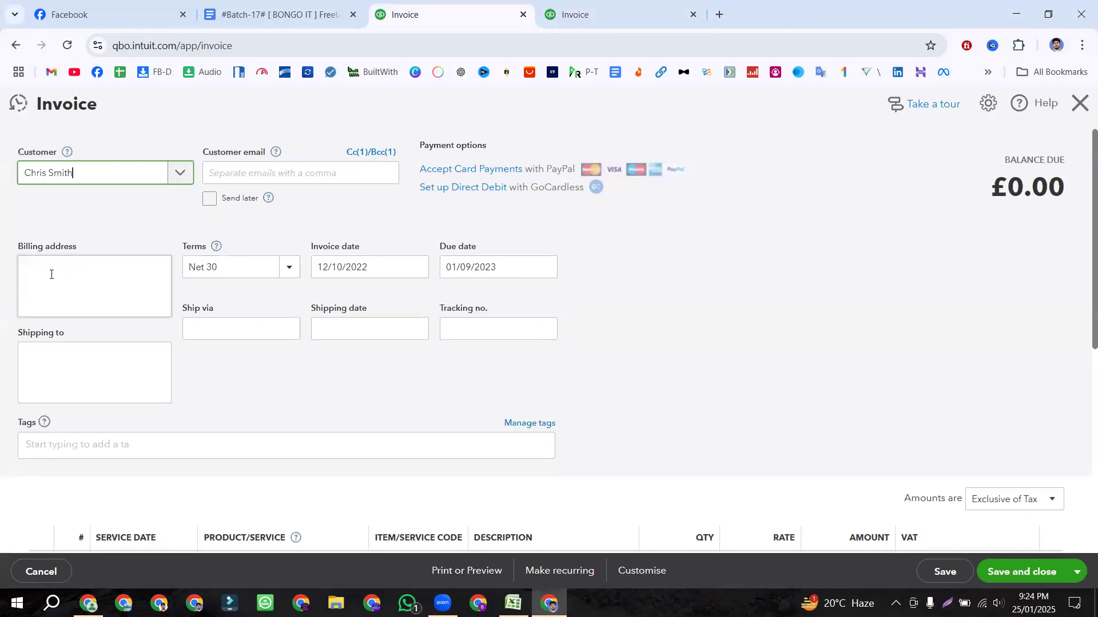
left_click(179, 173)
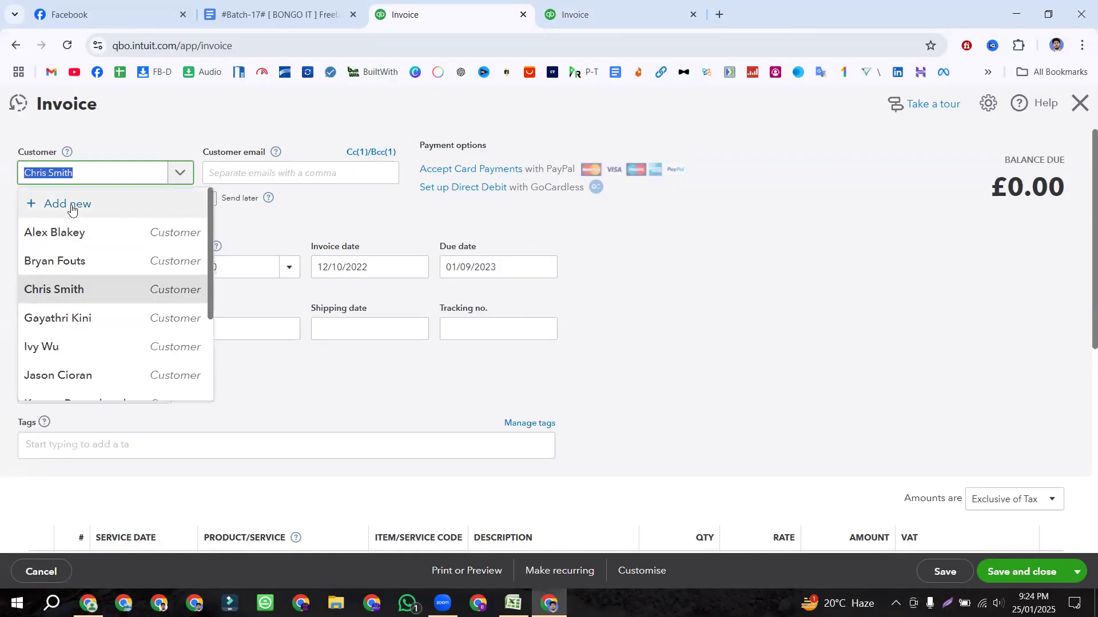
left_click(337, 220)
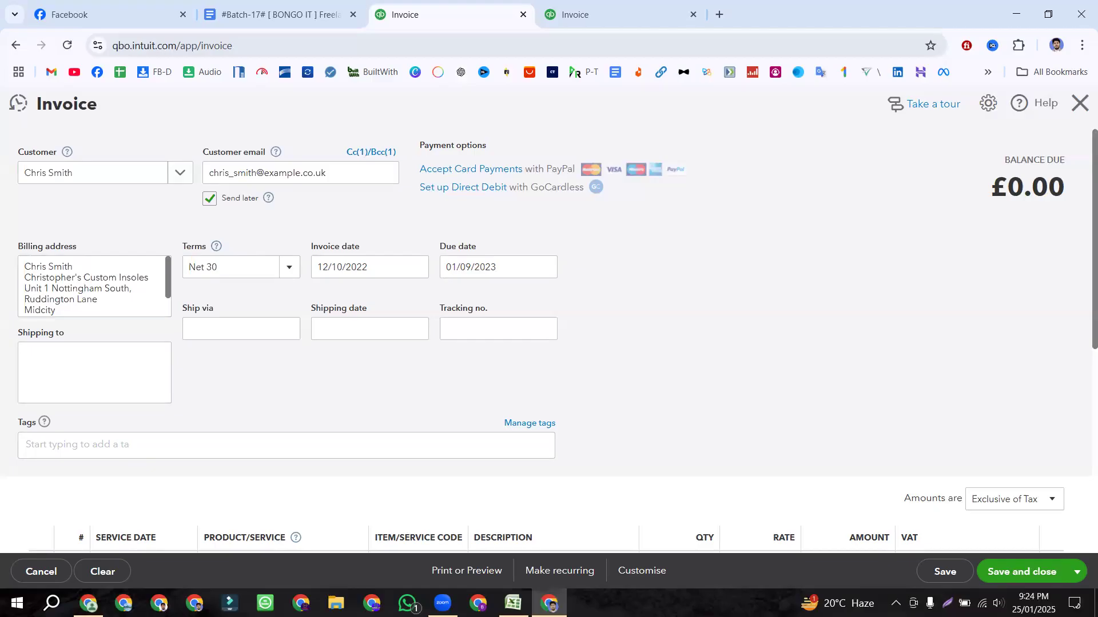
Step: Check the date in Excel cell C2 and set the invoice date to 12/14/2022
key("alt+Tab")
left_click(249, 167)
left_click(257, 154)
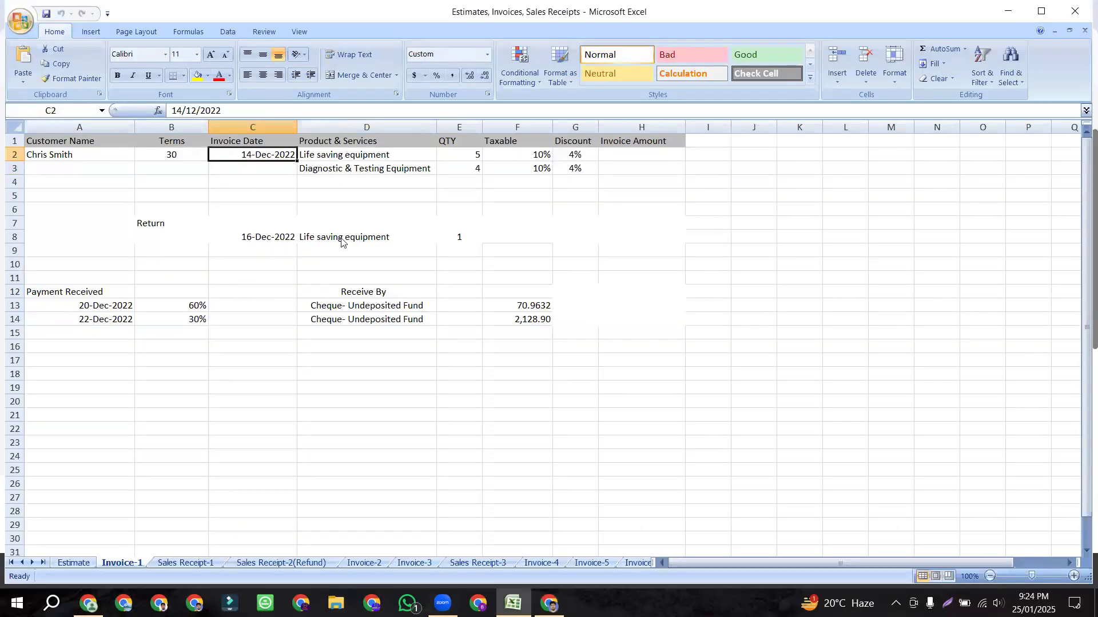
key("alt+Tab")
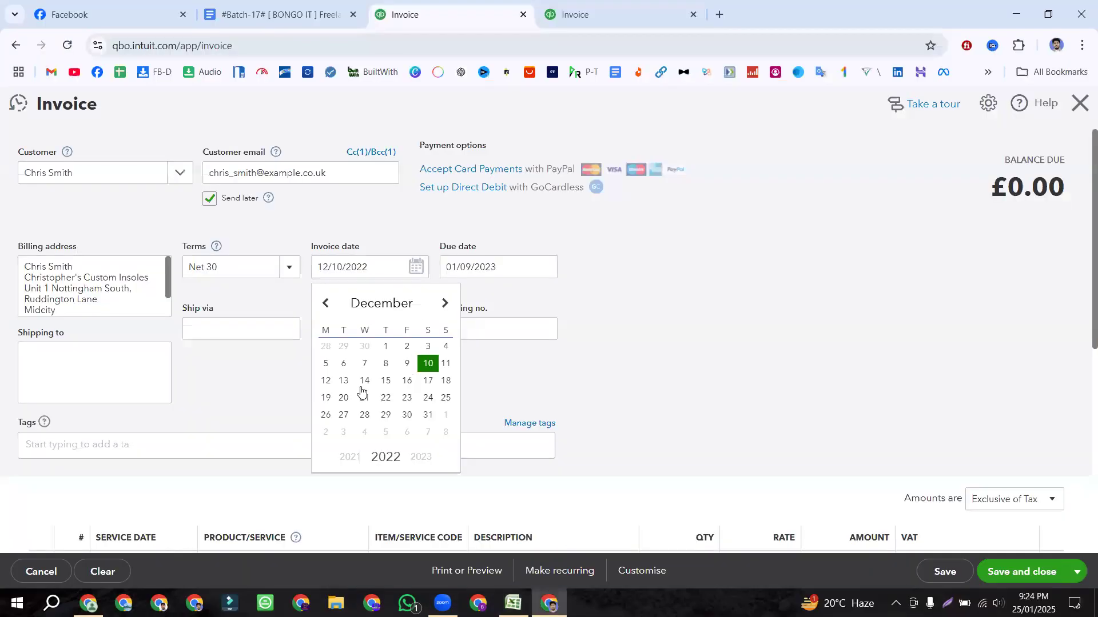
left_click(366, 382)
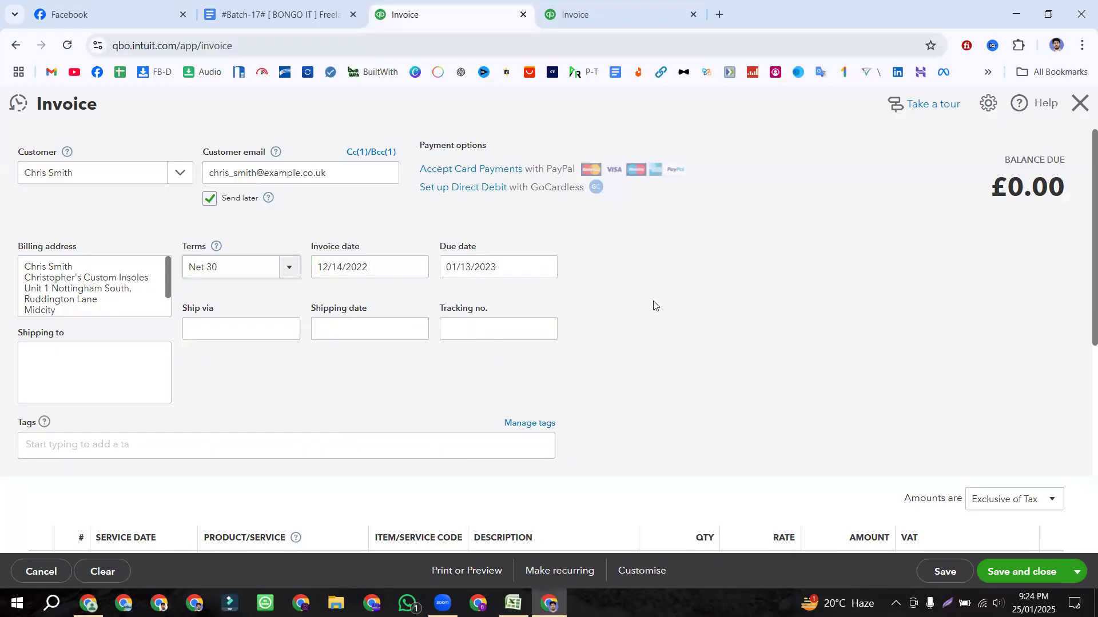
scroll(653, 306, "down", 3)
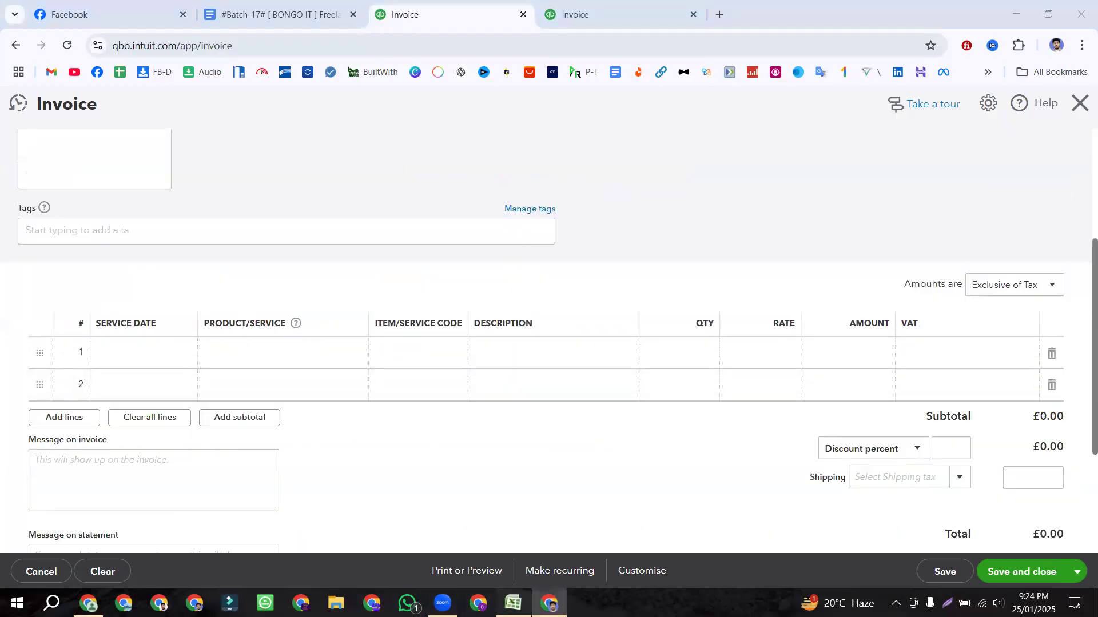
Step: Copy 'Life saving equipment' from cell D2 into the invoice's first product line
left_click(512, 603)
left_click(364, 158)
key("ctrl+c")
left_click(549, 603)
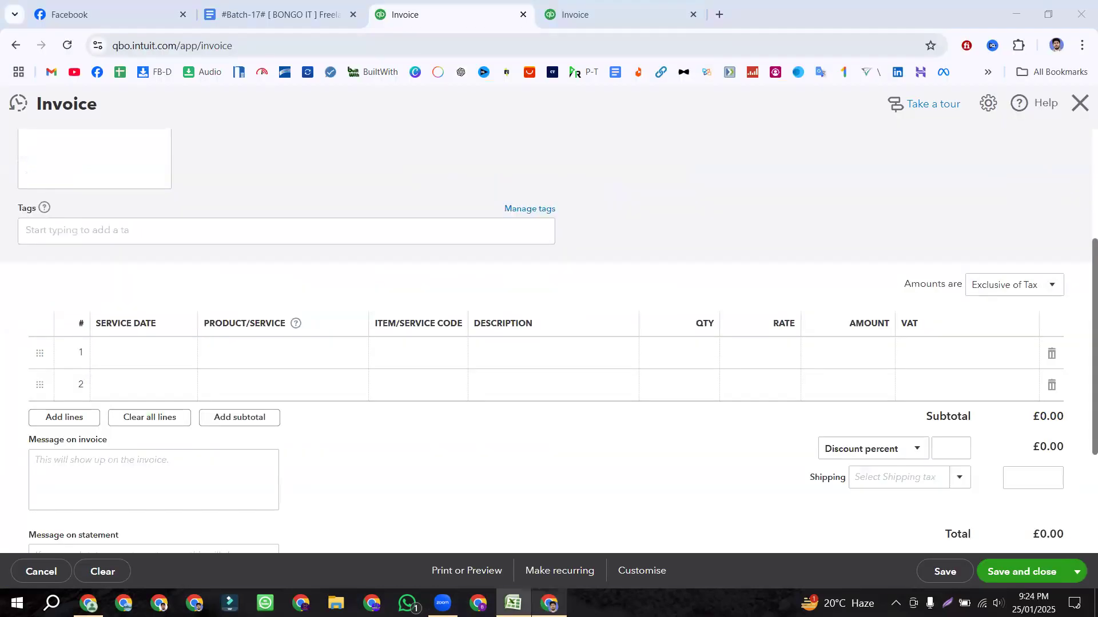
left_click(277, 355)
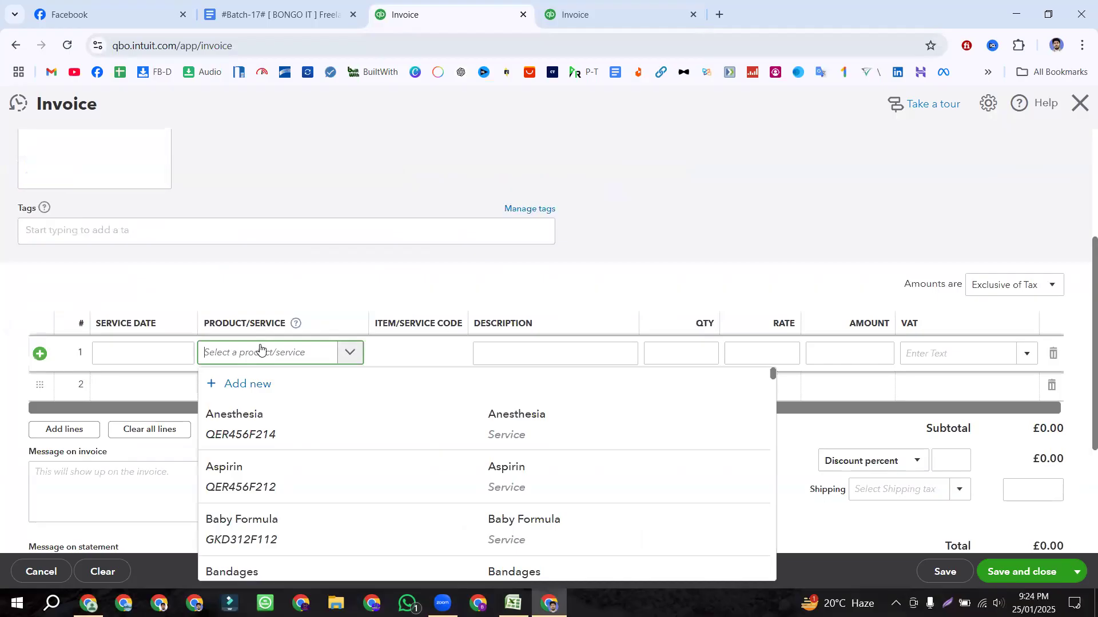
Step: Bill line 1 as 4 Life saving equipment with Tax (10%) VAT, totalling £3,872.00
key("ctrl+v")
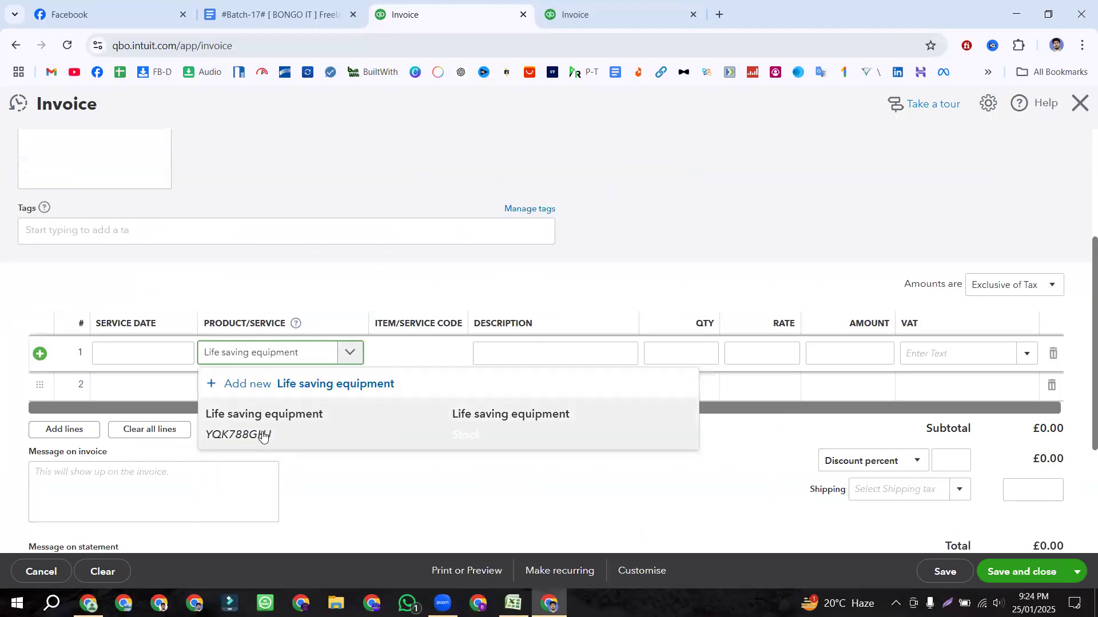
left_click(261, 433)
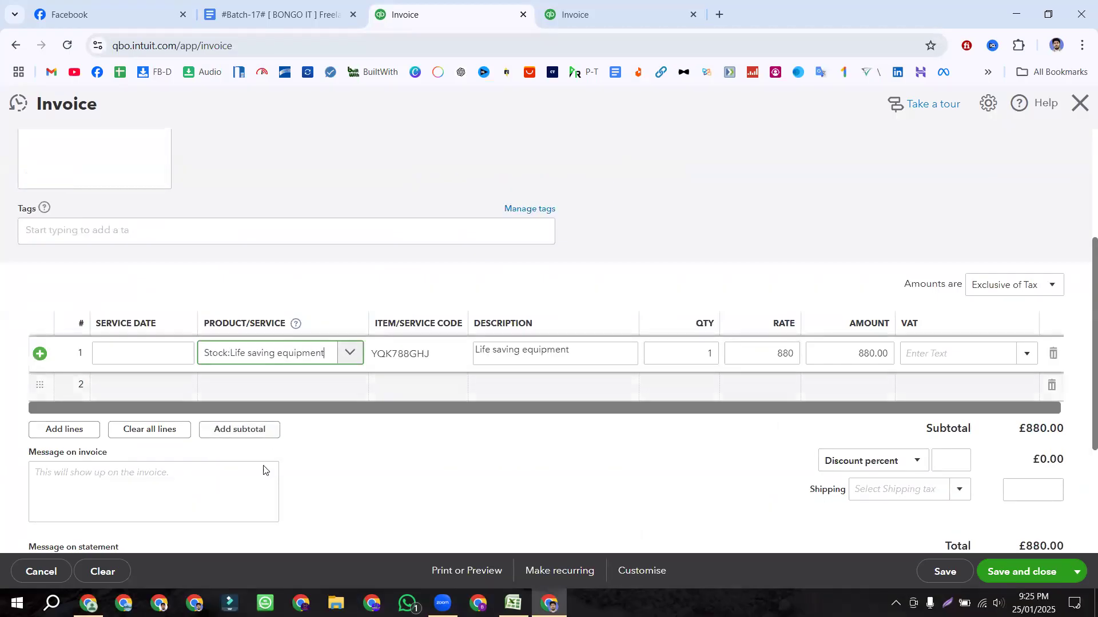
left_click(513, 603)
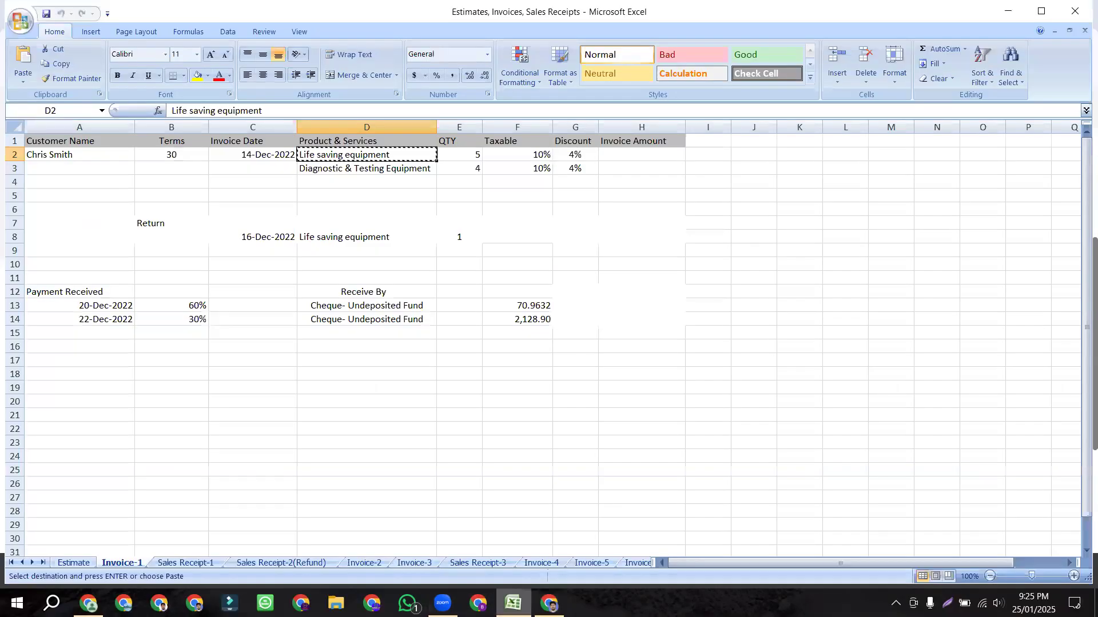
left_click(463, 168)
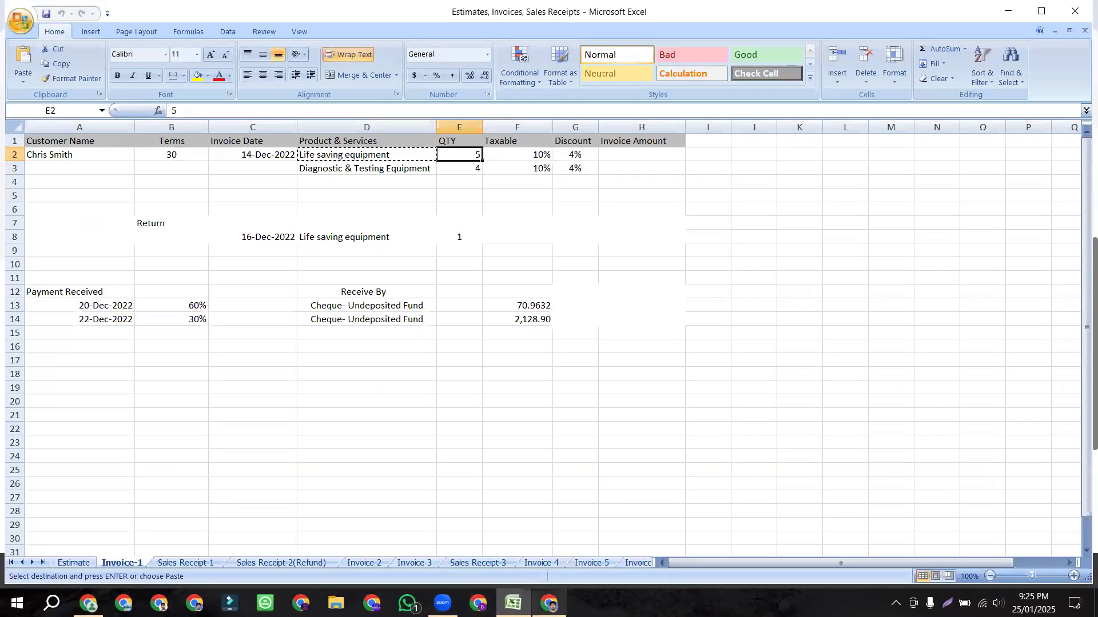
left_click(550, 603)
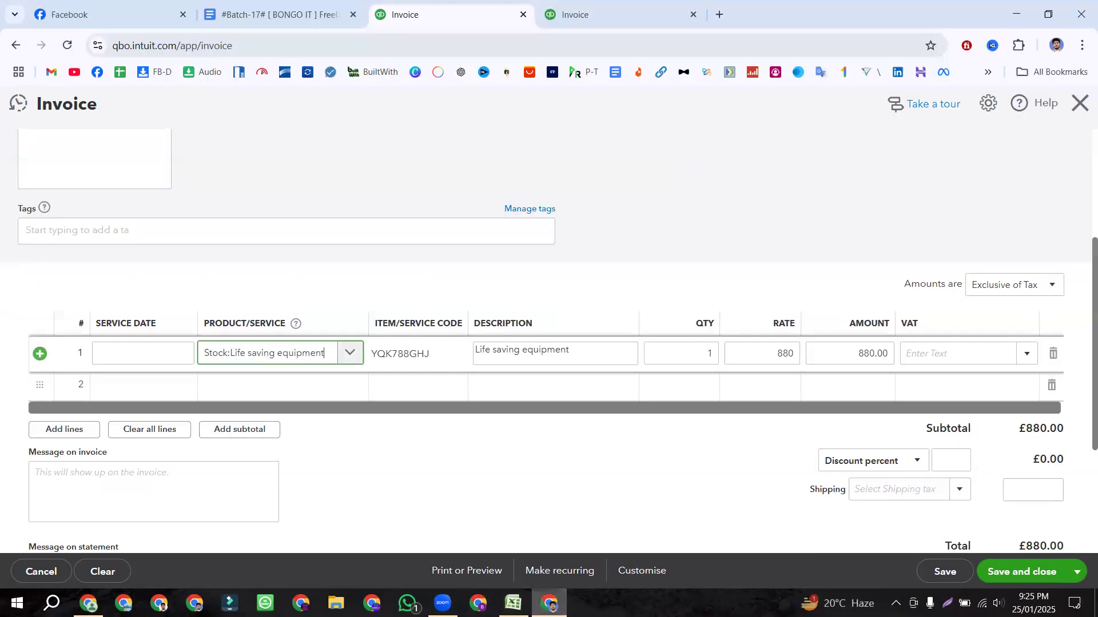
key("alt+Tab")
key("alt+Tab")
left_click(710, 353)
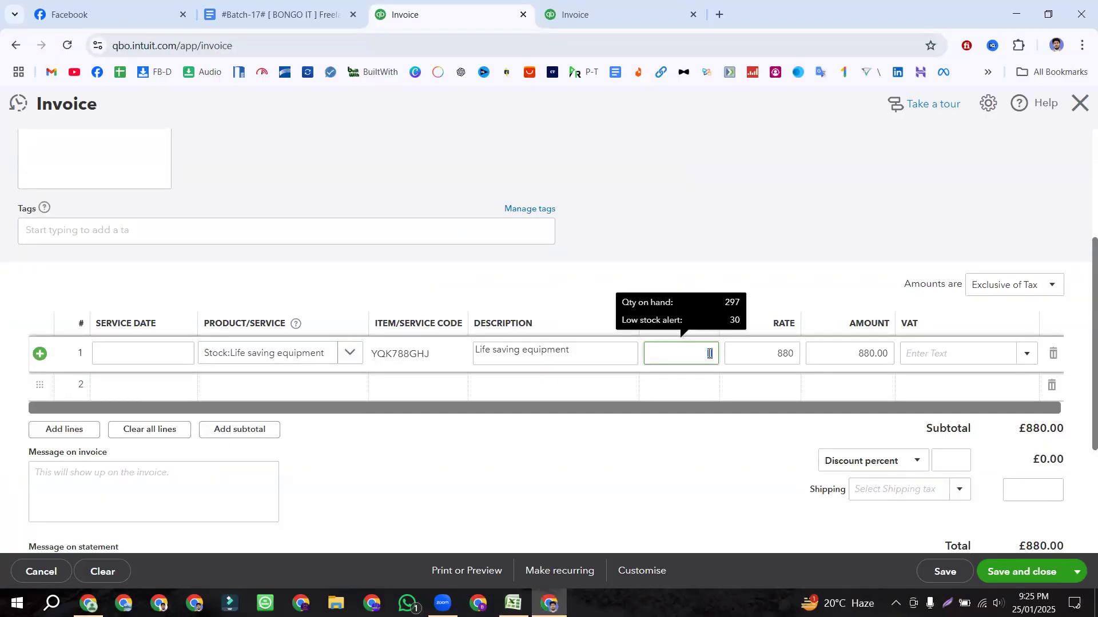
type("4")
left_click(1024, 359)
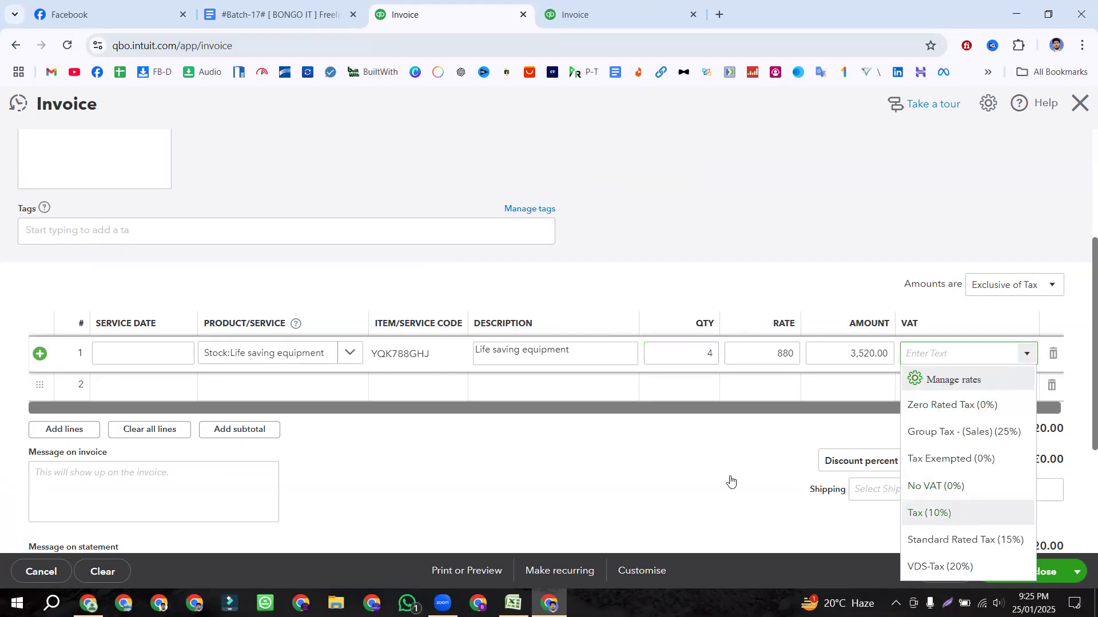
left_click(730, 480)
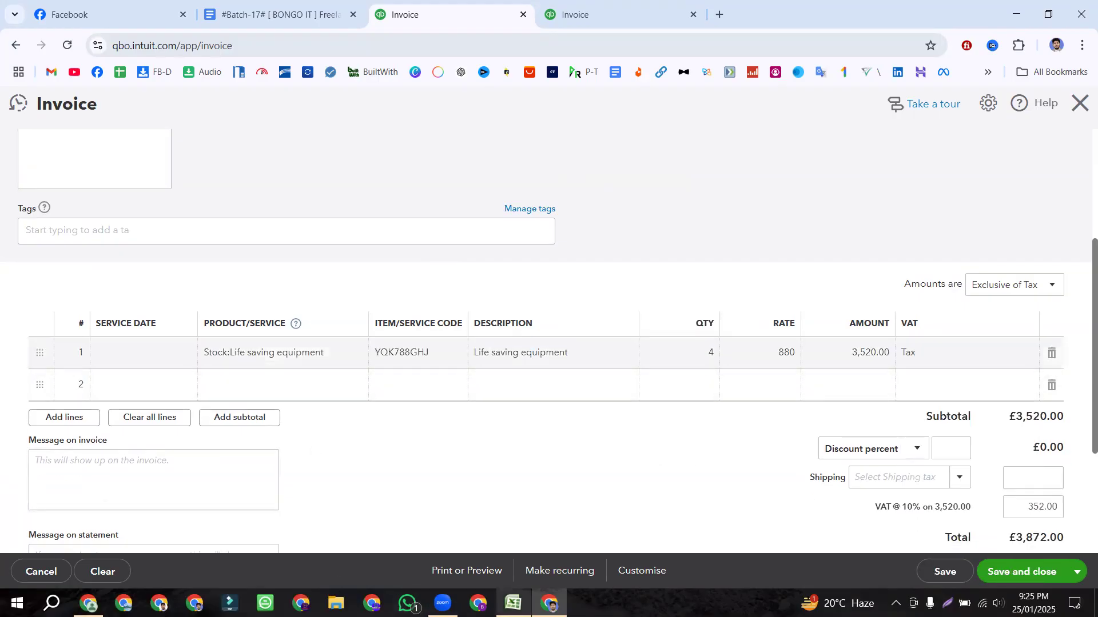
left_click(513, 603)
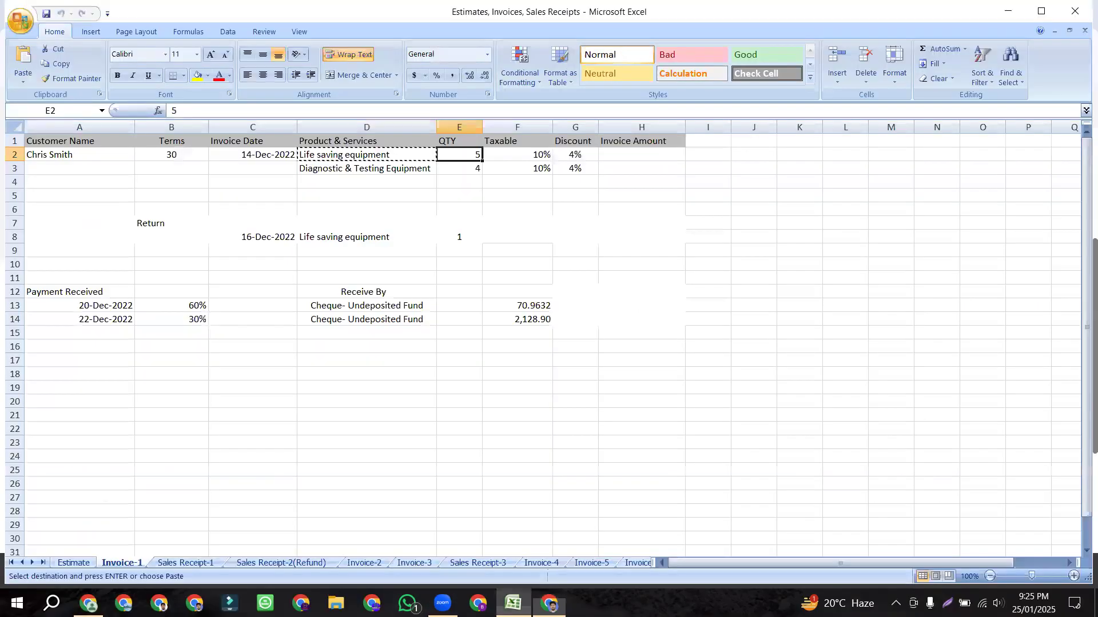
Step: Copy the second product, Diagnostic & Testing Equipment, from cell D3, noting its quantity and tax rate
left_click(392, 170)
key("ctrl+c")
left_click(470, 171)
left_click(527, 167)
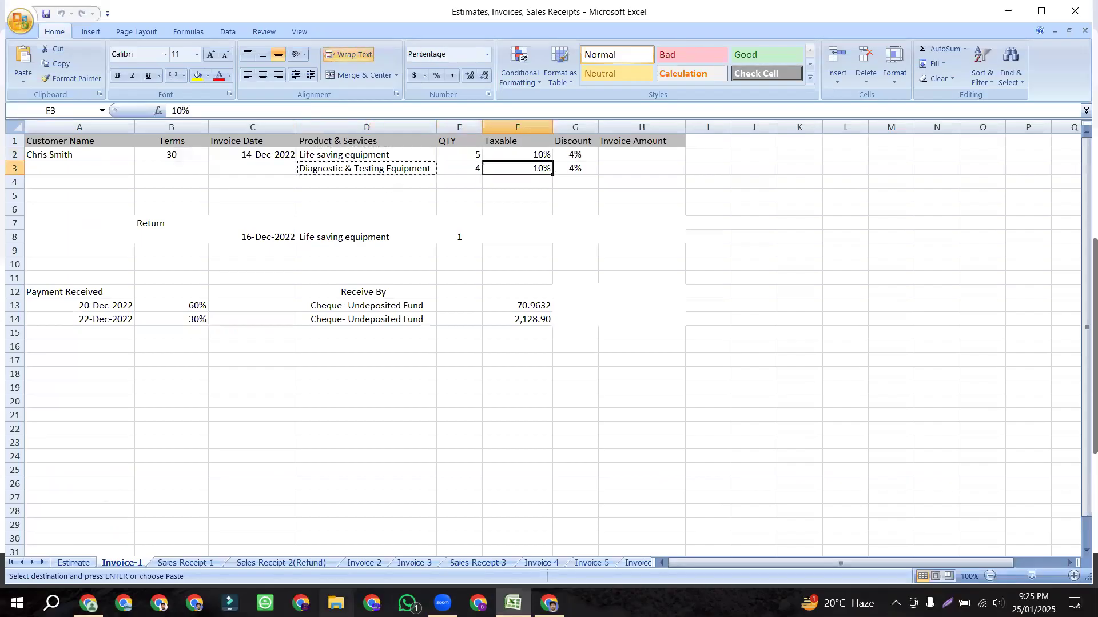
left_click(550, 603)
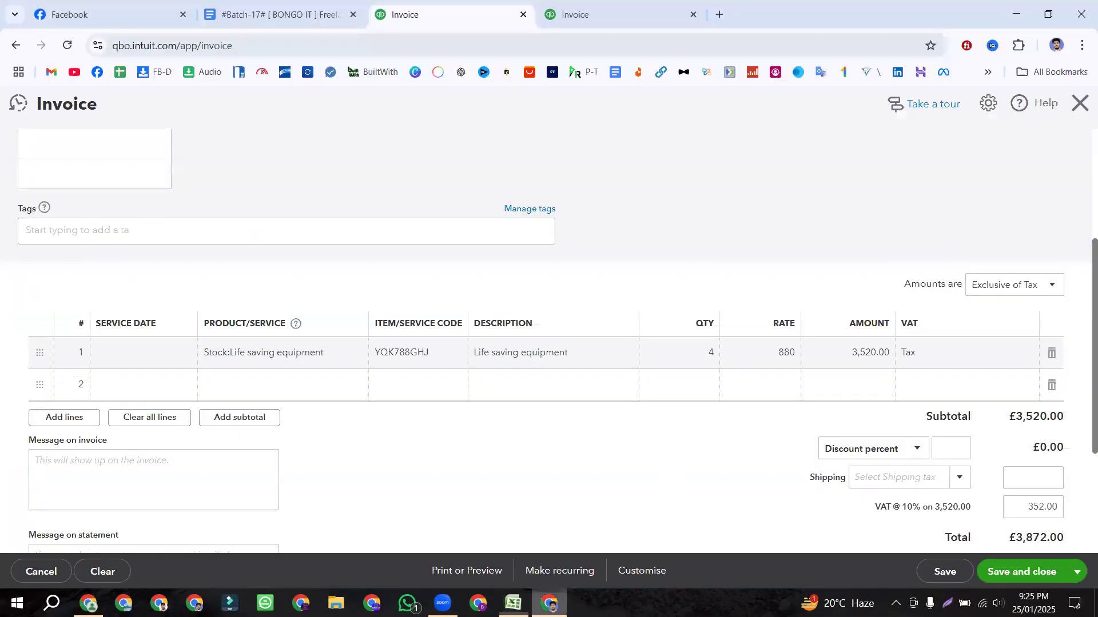
Step: Fill invoice line 2 with Diagnostic & Testing Equipment, quantity 4, at Tax (10%)
left_click(284, 377)
key("ctrl+v")
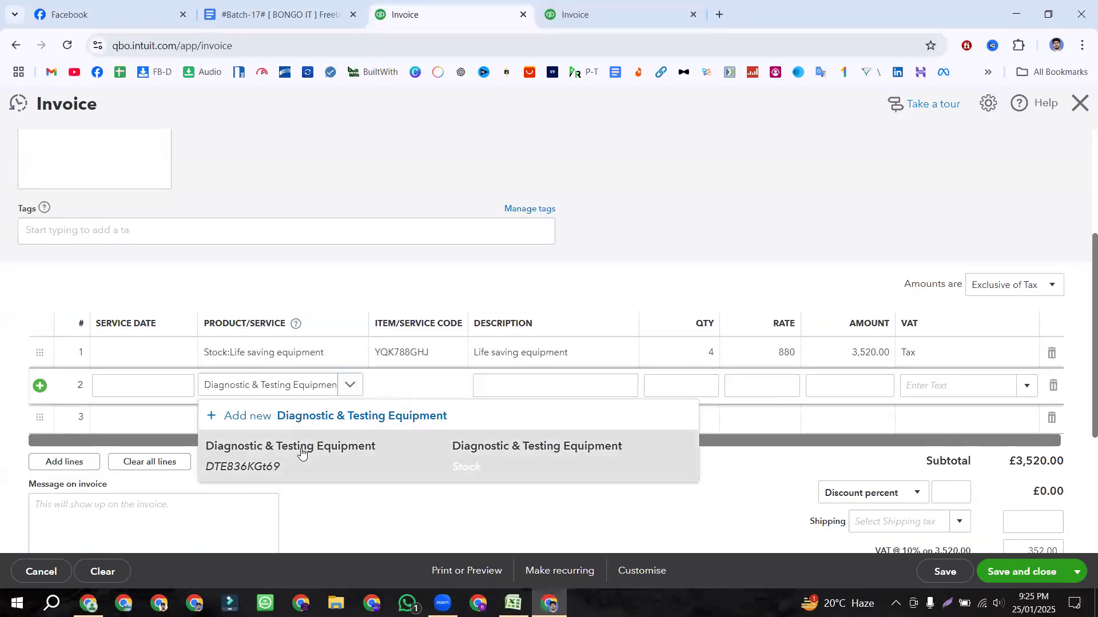
left_click(278, 449)
left_click(709, 385)
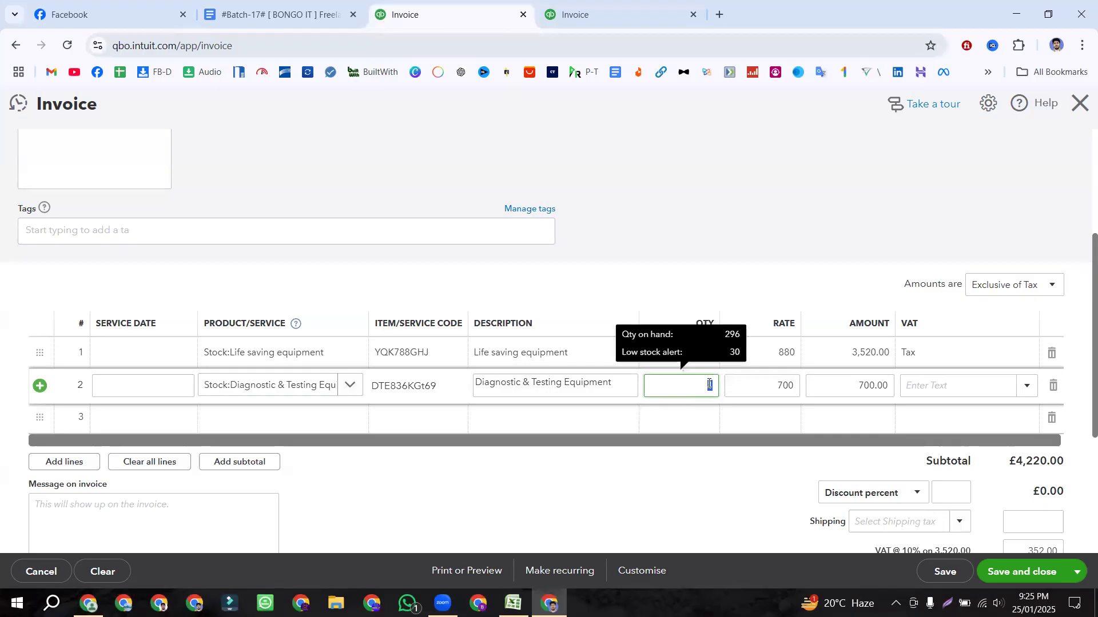
left_click(1025, 386)
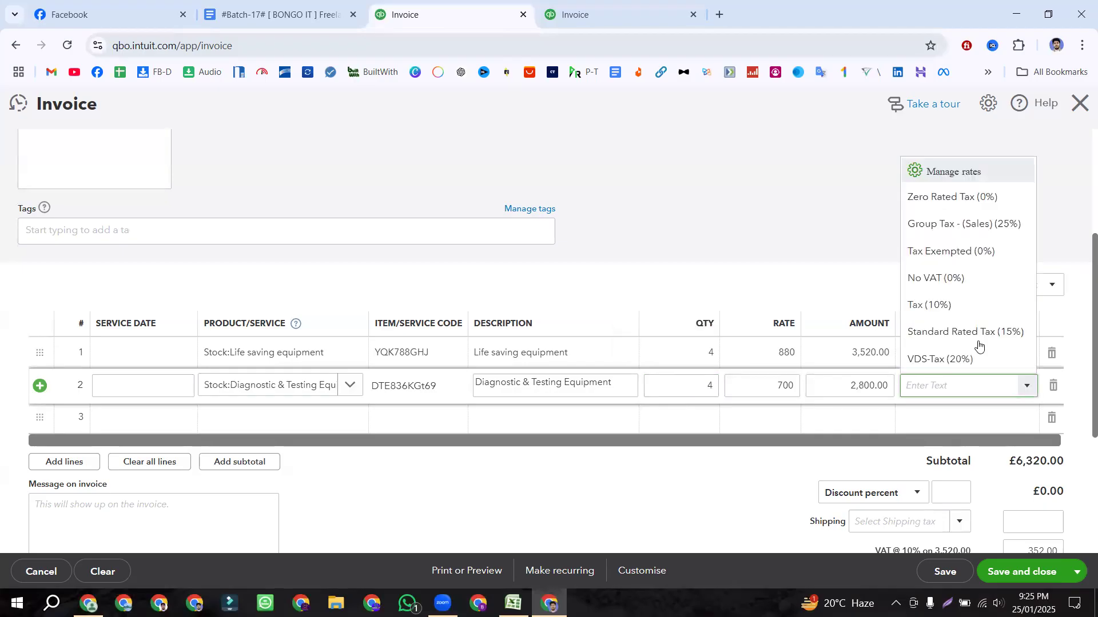
left_click(949, 308)
scroll(744, 246, "down", 1)
left_click(659, 455)
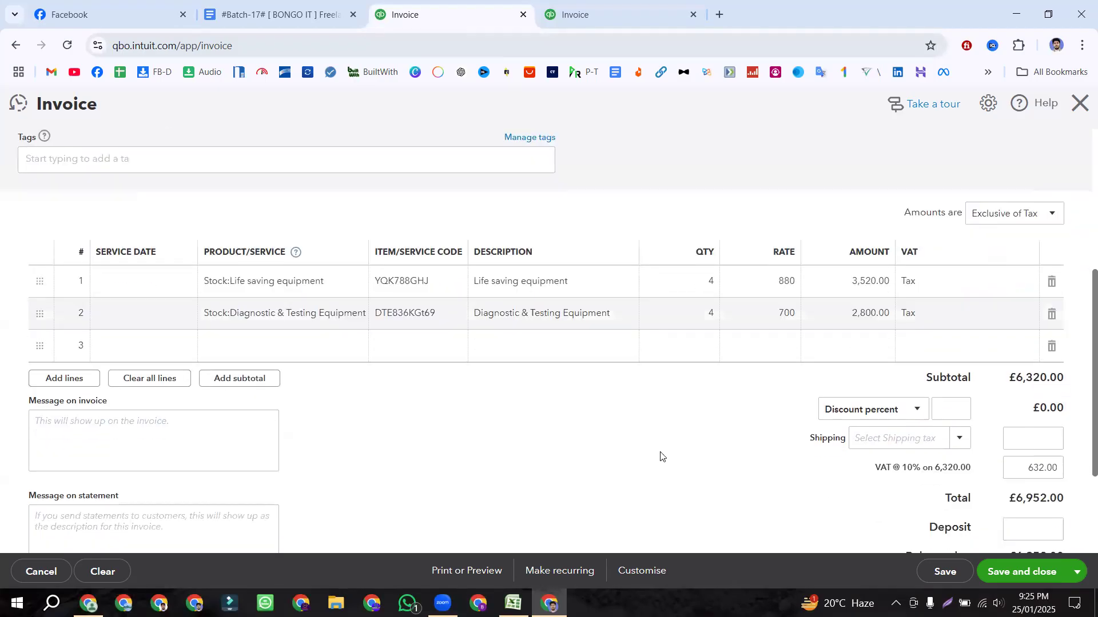
scroll(659, 456, "up", 2)
scroll(659, 456, "down", 2)
Step: Check the discount values in workbook cells G2 and G3 against the invoice's discount box
key("alt+Tab")
left_click(577, 156)
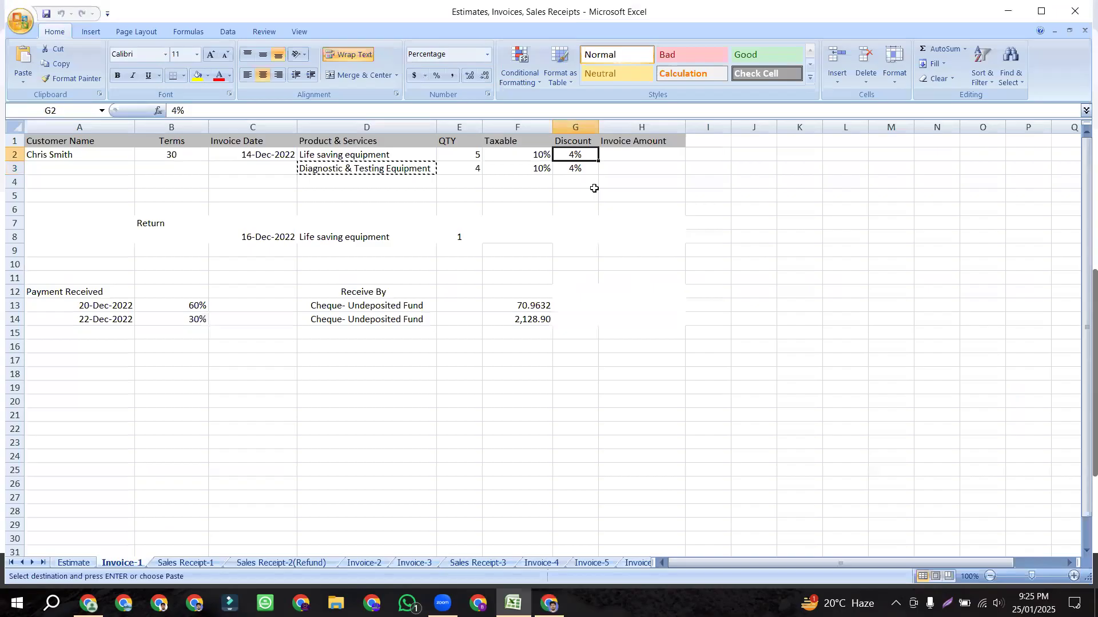
left_click(574, 171)
left_click(575, 155)
left_click(575, 166)
left_click(575, 153)
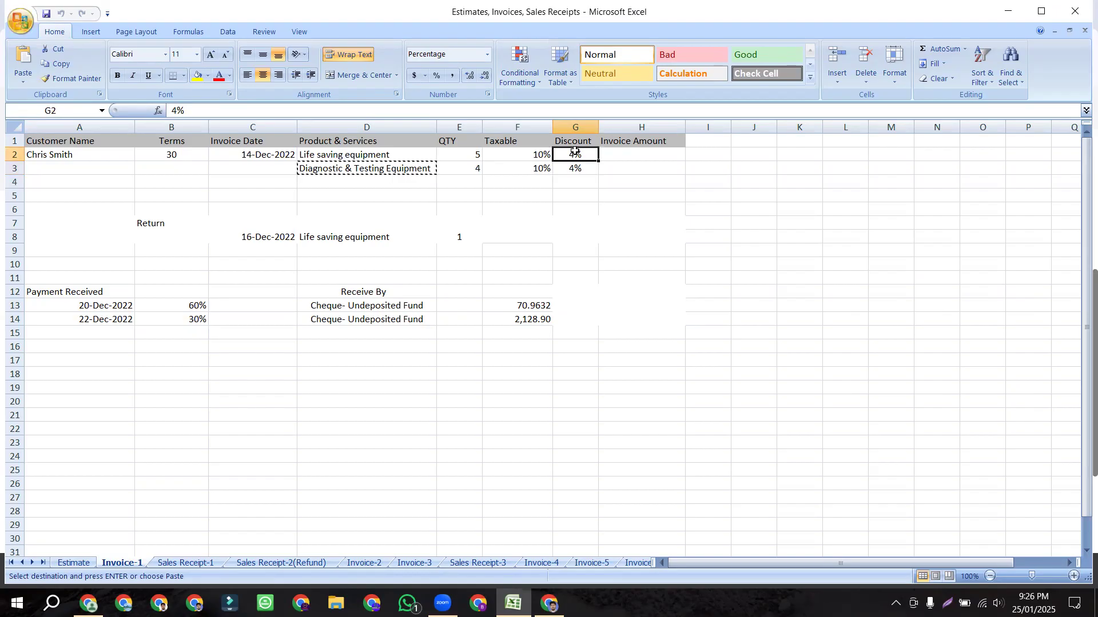
left_click(366, 155)
left_click(392, 170)
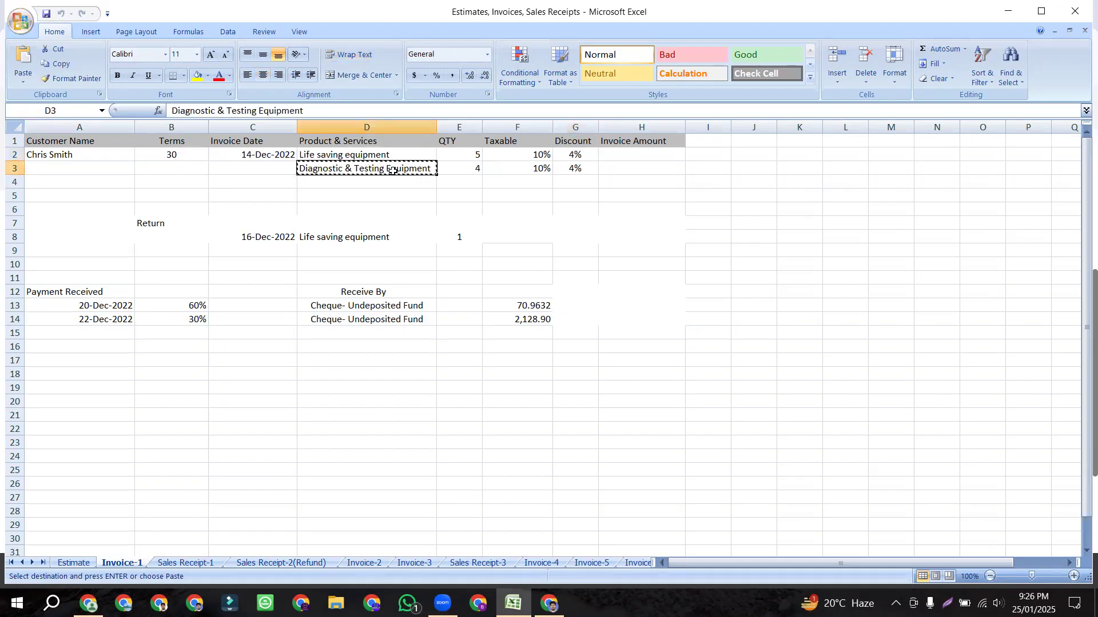
left_click(575, 155)
left_click(575, 167)
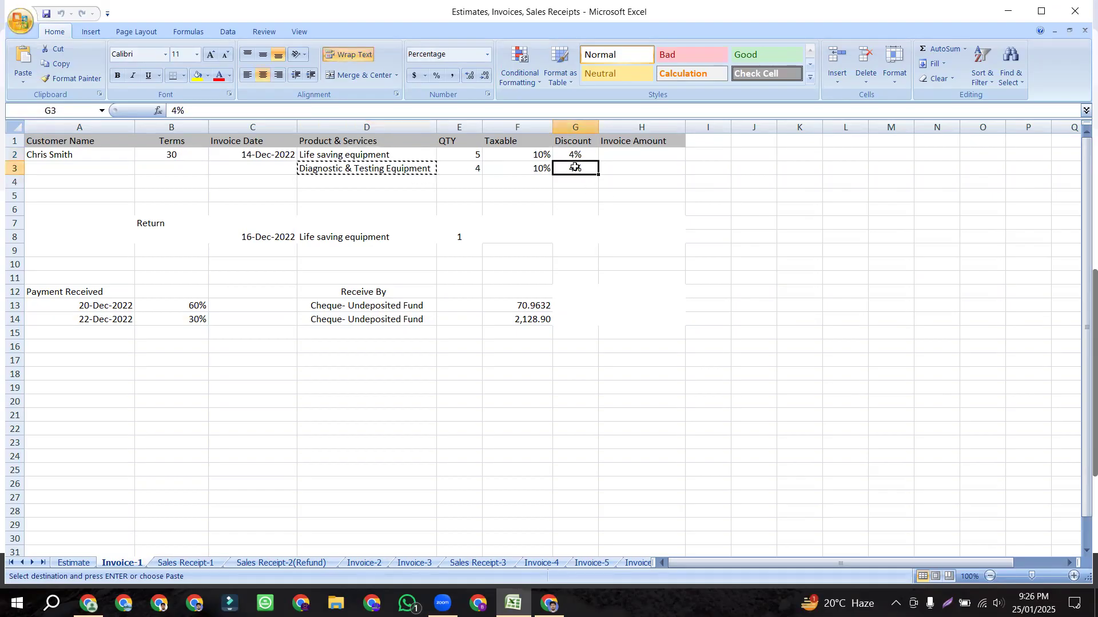
left_click(550, 604)
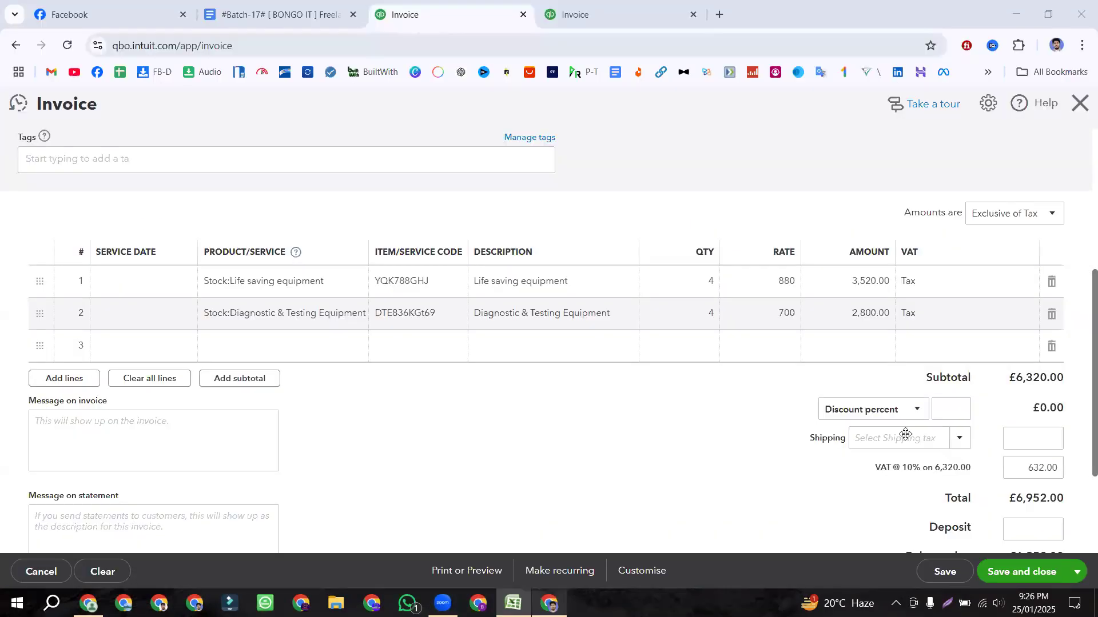
left_click(950, 410)
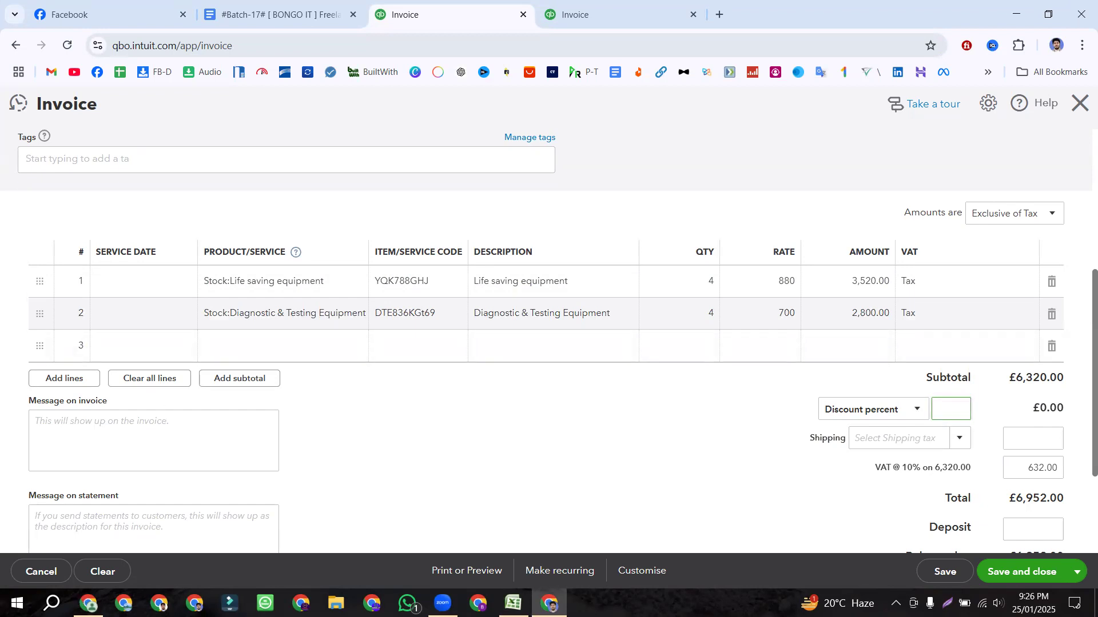
Step: Enter 4, 5 and 6 into Invoice Amount cells H2 to H4
left_click(513, 603)
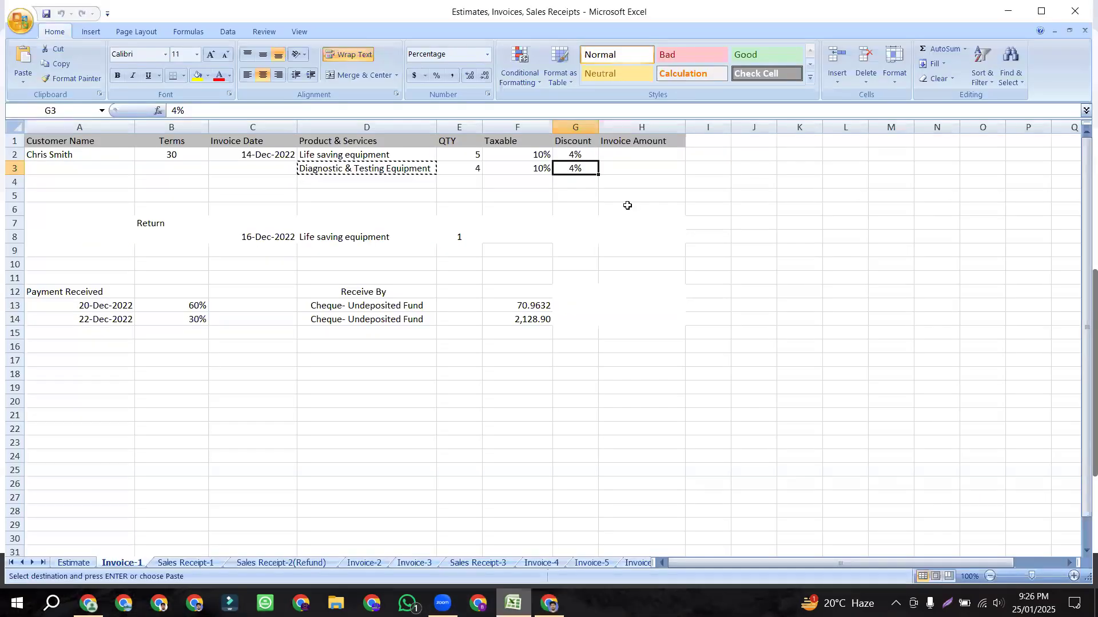
left_click(657, 152)
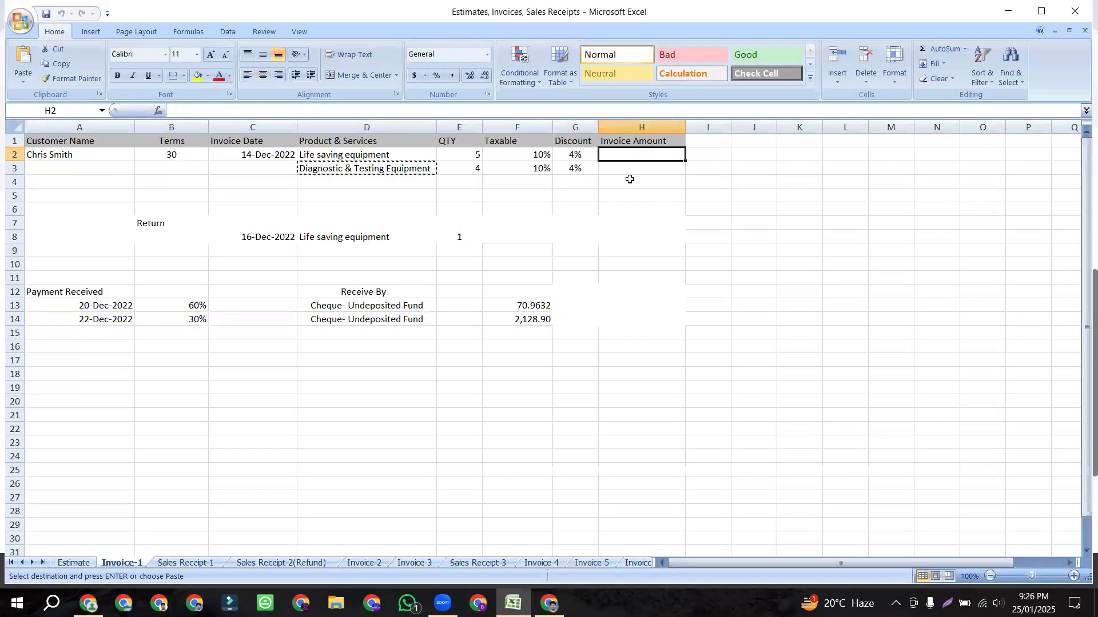
left_click(422, 211)
left_click(652, 210)
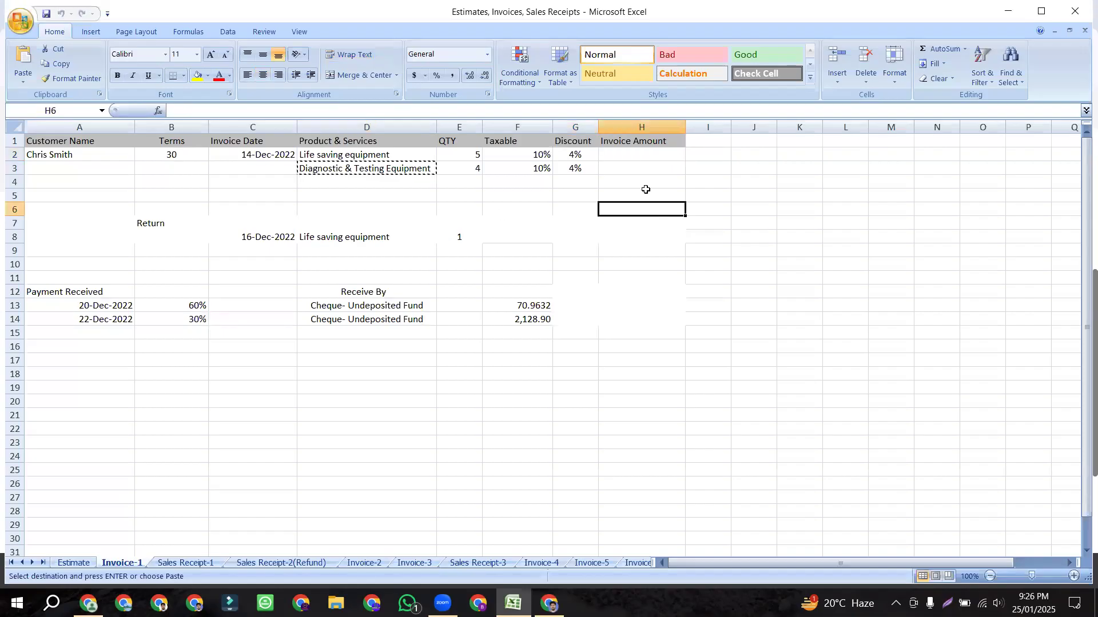
left_click(632, 159)
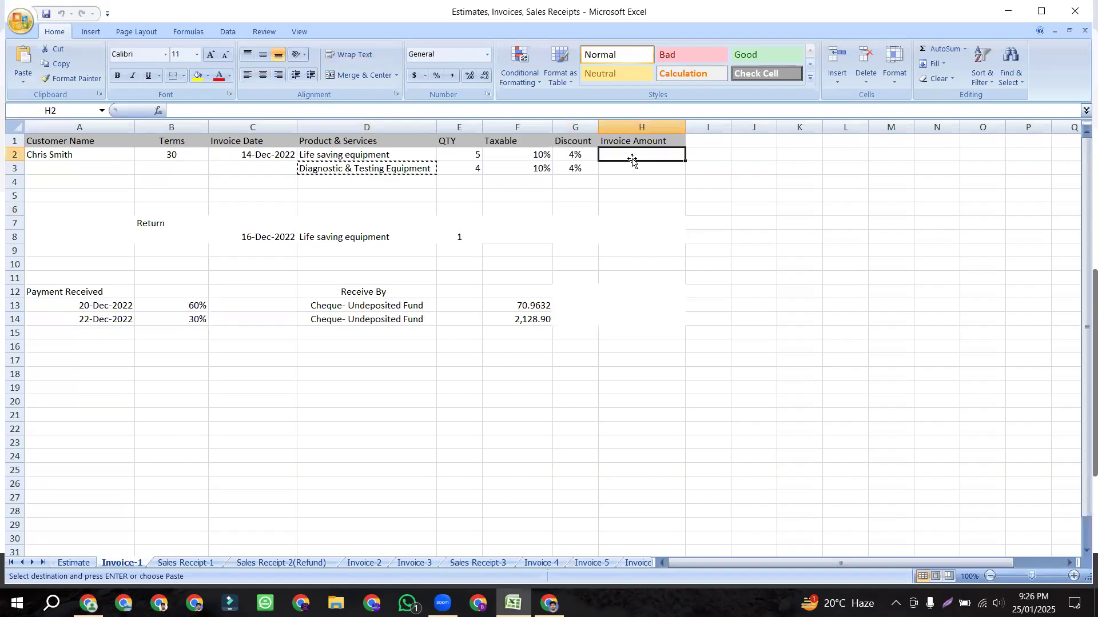
type("4")
left_click(639, 167)
type("5")
left_click(637, 181)
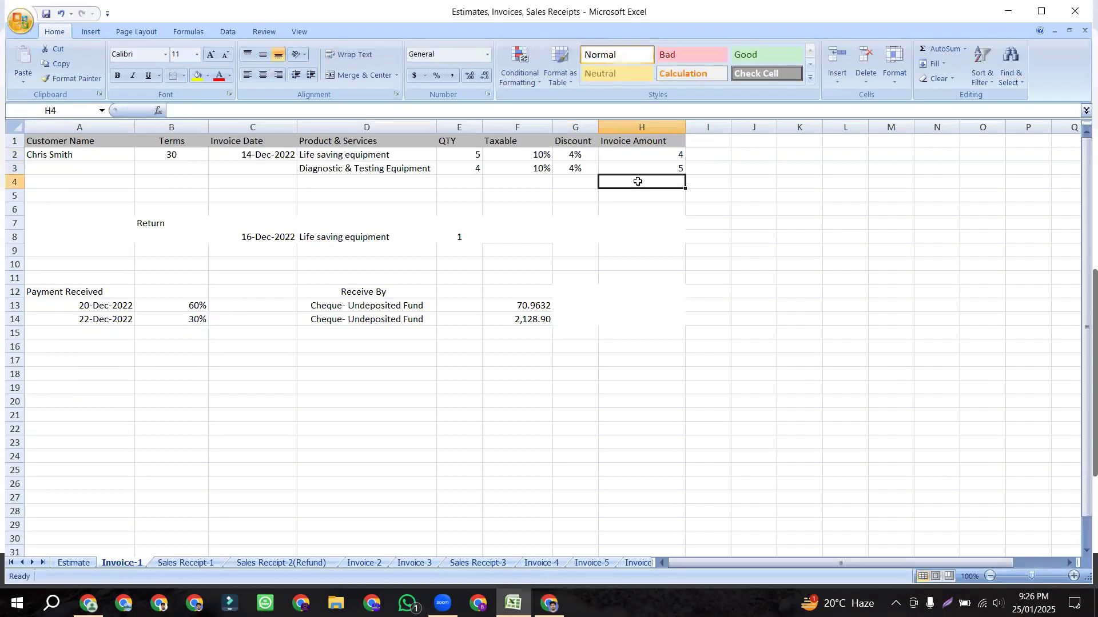
type("6")
left_click(638, 197)
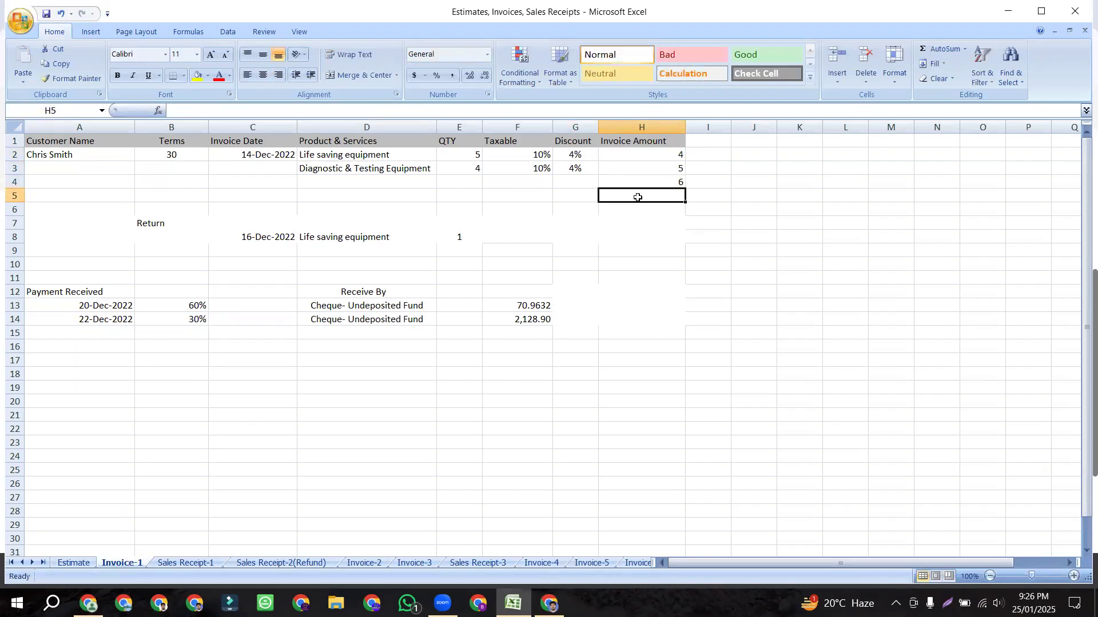
Step: Enter 4, 7 and 6 into cells H5 to H7
type("4")
left_click(637, 210)
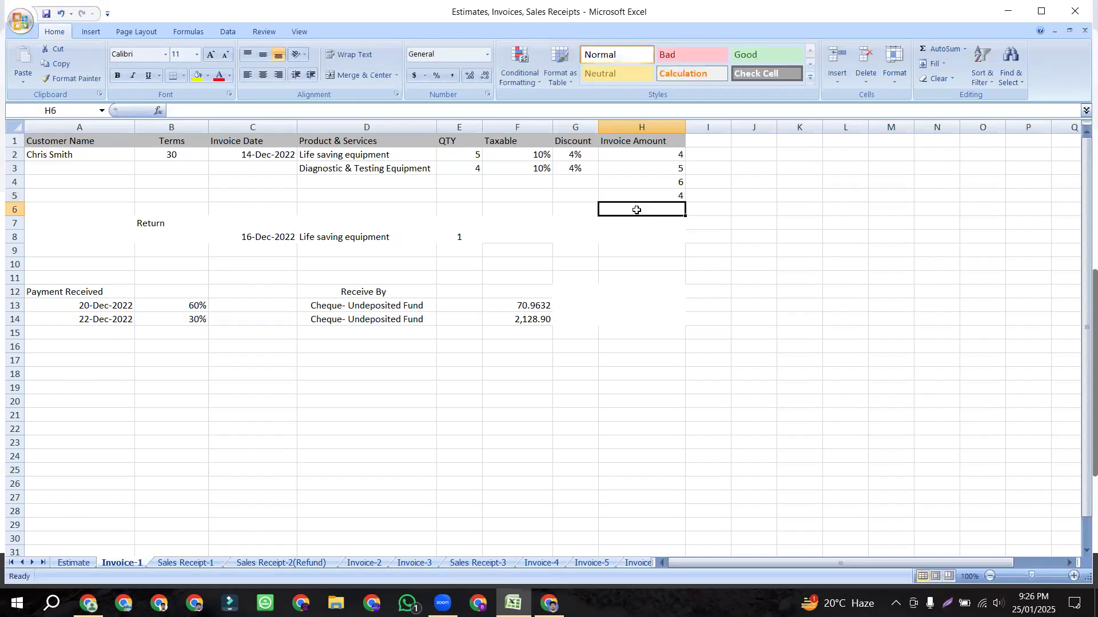
type("7")
left_click(637, 224)
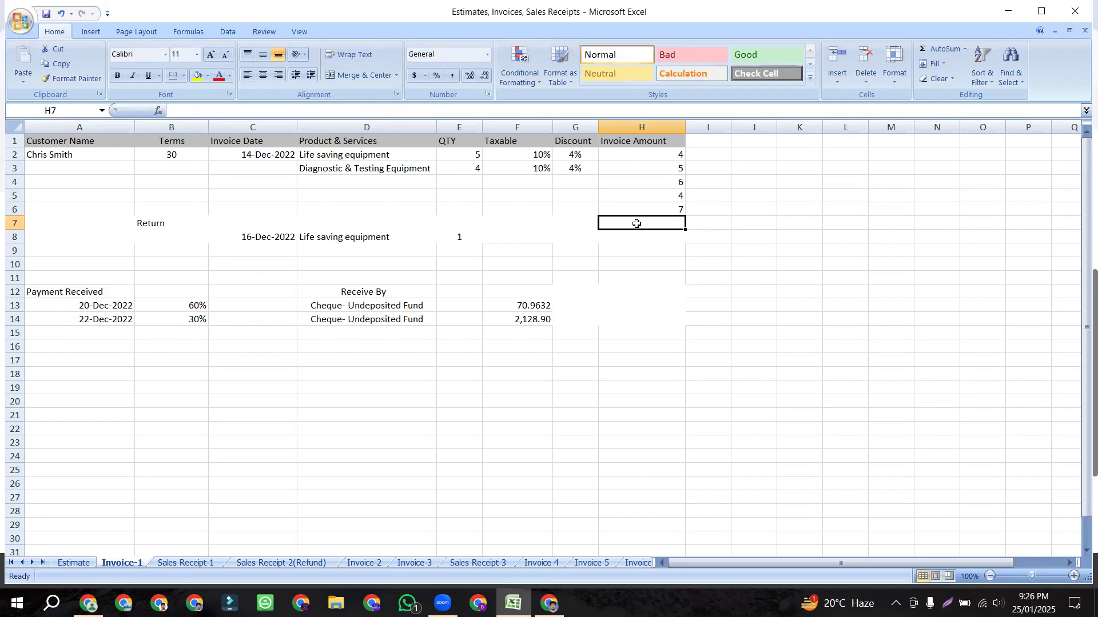
type("6")
left_click(652, 236)
Step: Review the six amounts and select H2:H7 to see their status-bar sum
left_click(677, 157)
left_click(679, 170)
left_click(676, 183)
left_click(672, 209)
left_click(673, 198)
left_click(675, 156)
left_click(675, 167)
left_click(674, 182)
left_click(671, 196)
left_click(675, 210)
left_click(678, 224)
left_click_drag(673, 158, 672, 225)
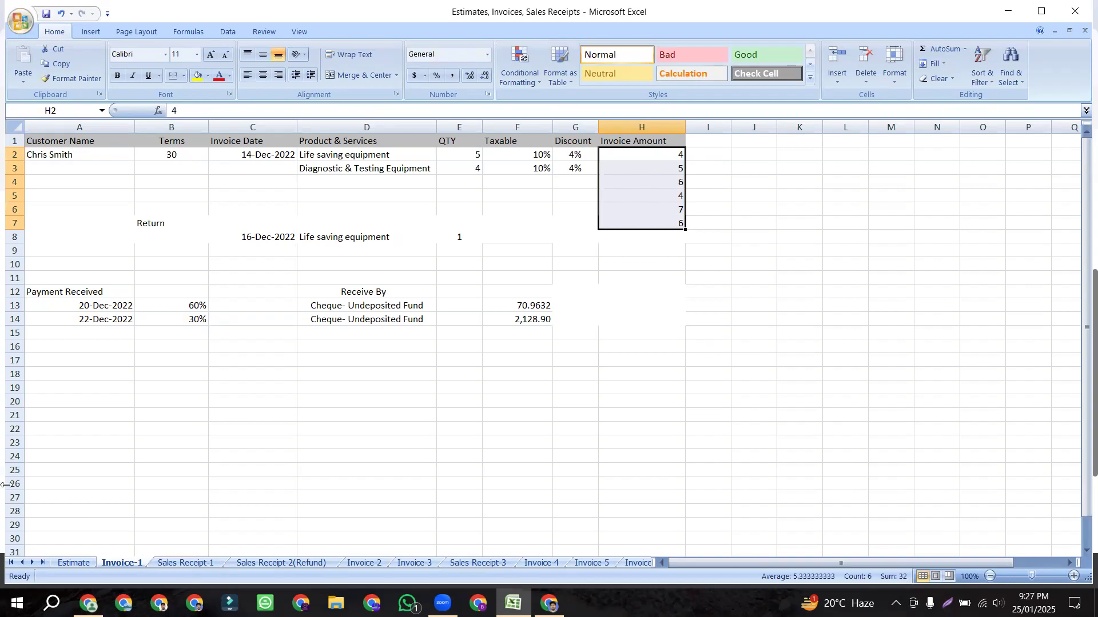
Step: Launch Calculator and add 4, 5 and 6 for a running total of 15
left_click(52, 603)
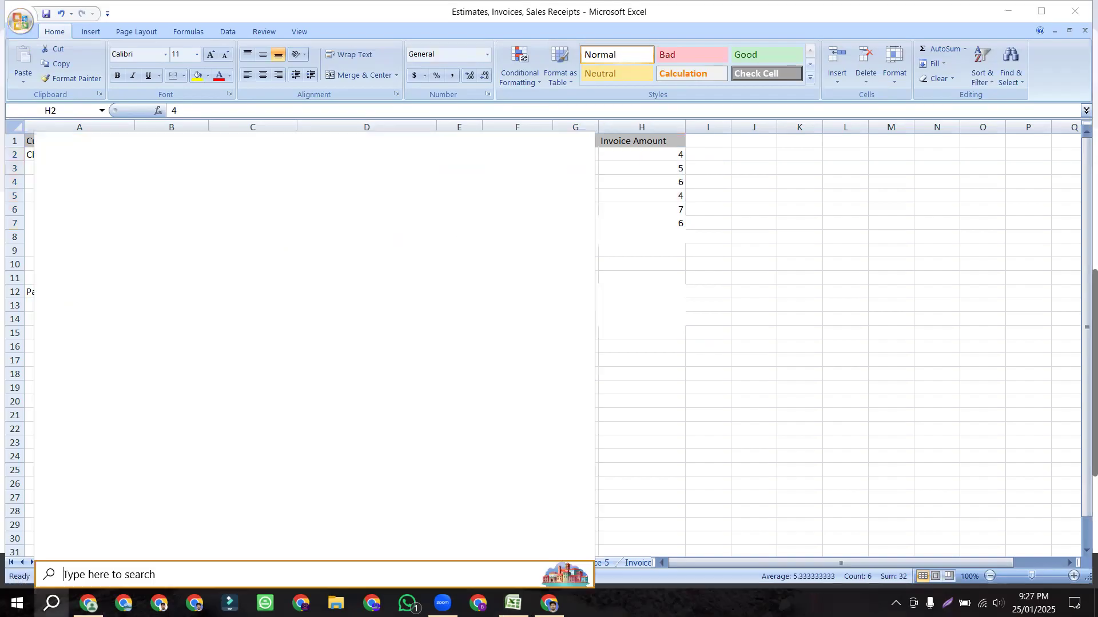
type("cal")
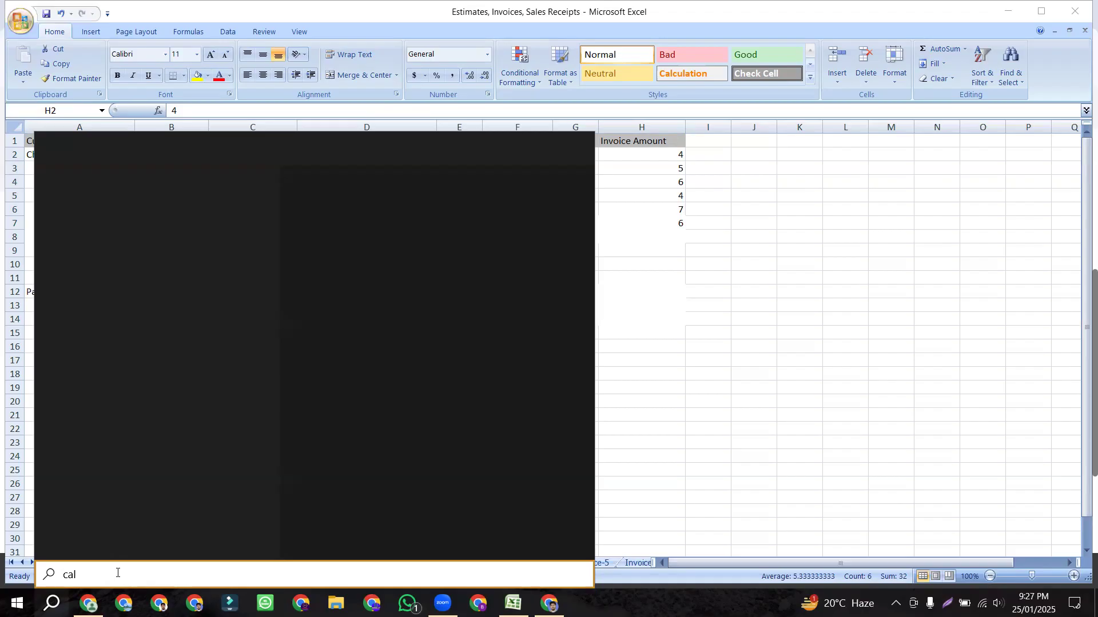
type("c")
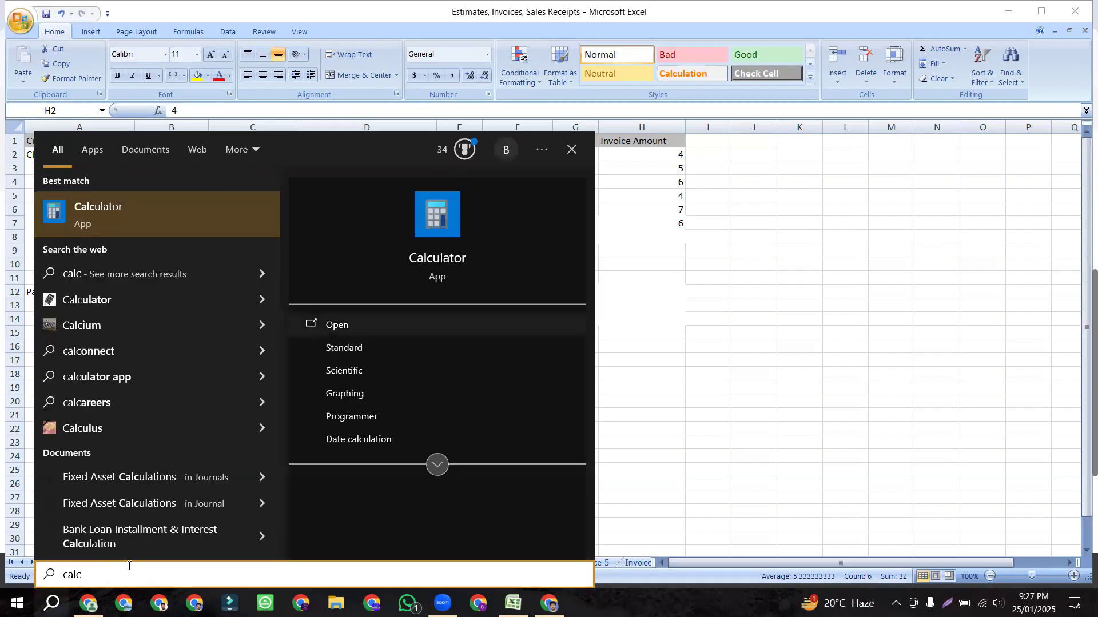
left_click(290, 323)
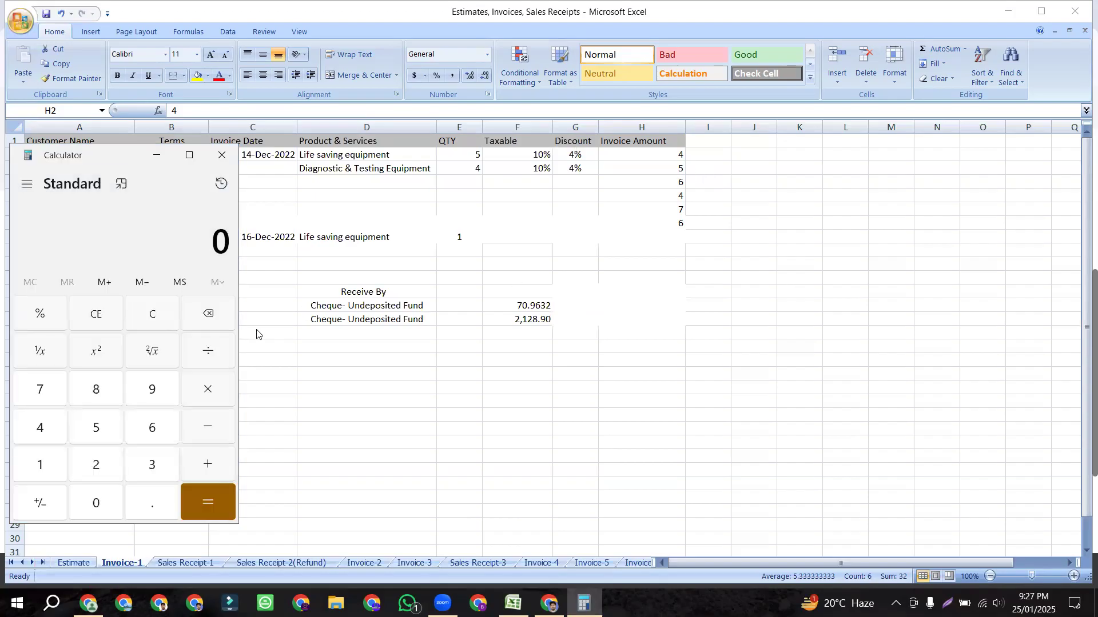
left_click(39, 423)
left_click(98, 427)
left_click(204, 464)
left_click(146, 428)
left_click(208, 465)
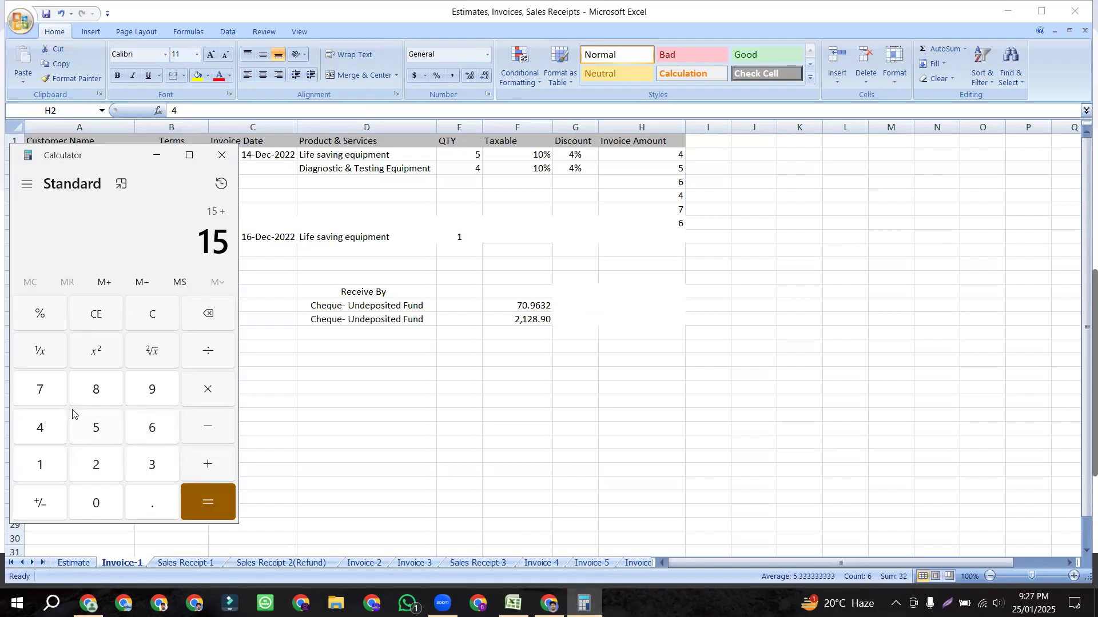
Step: Add 4, 7 and 6 to reach a total of 32
left_click(60, 423)
left_click(215, 468)
left_click(33, 394)
left_click(207, 466)
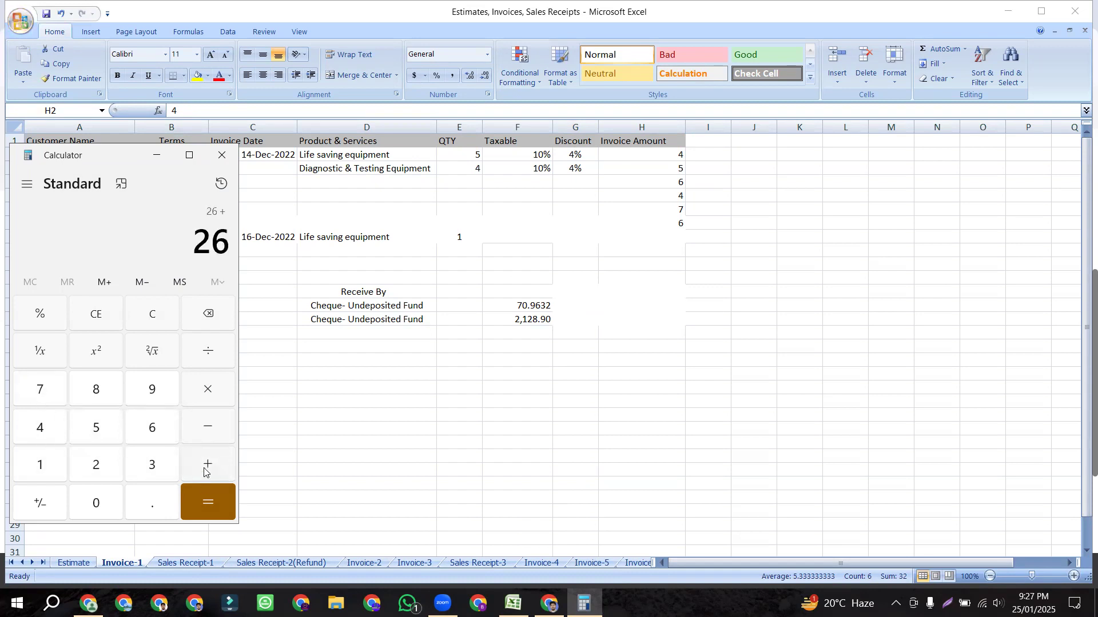
left_click(152, 432)
left_click(208, 464)
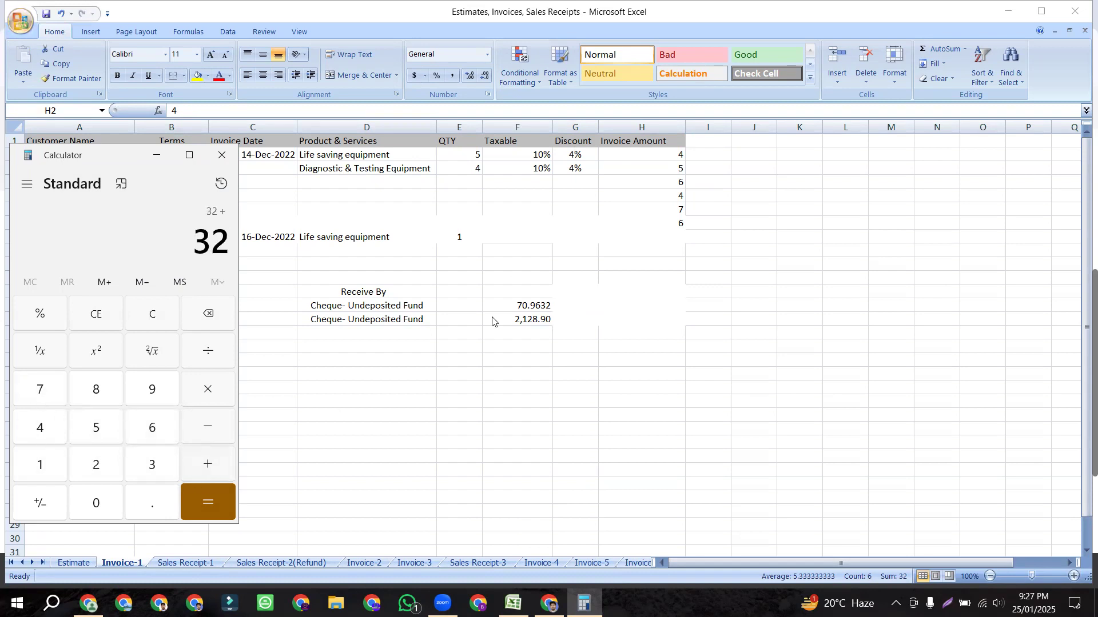
Step: Compare the Invoice Amount values in H2:H7 with the calculator entries
left_click(674, 160)
left_click(675, 168)
left_click(675, 183)
left_click(675, 197)
left_click(674, 210)
left_click(675, 222)
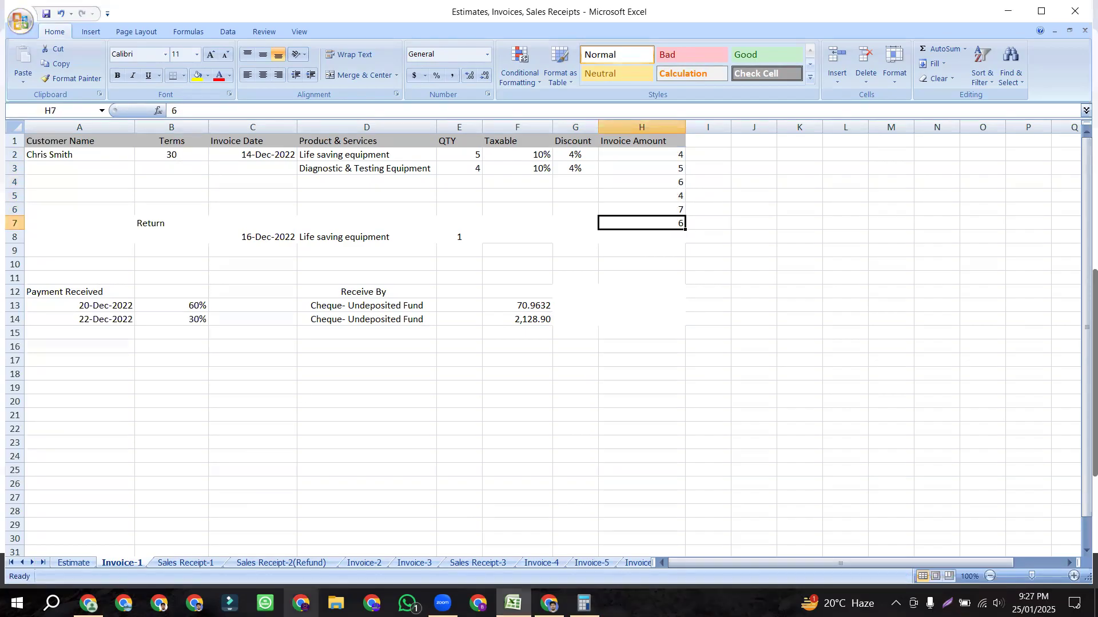
Step: Review the Calculator history of the sum, then clear it to 0
left_click(583, 603)
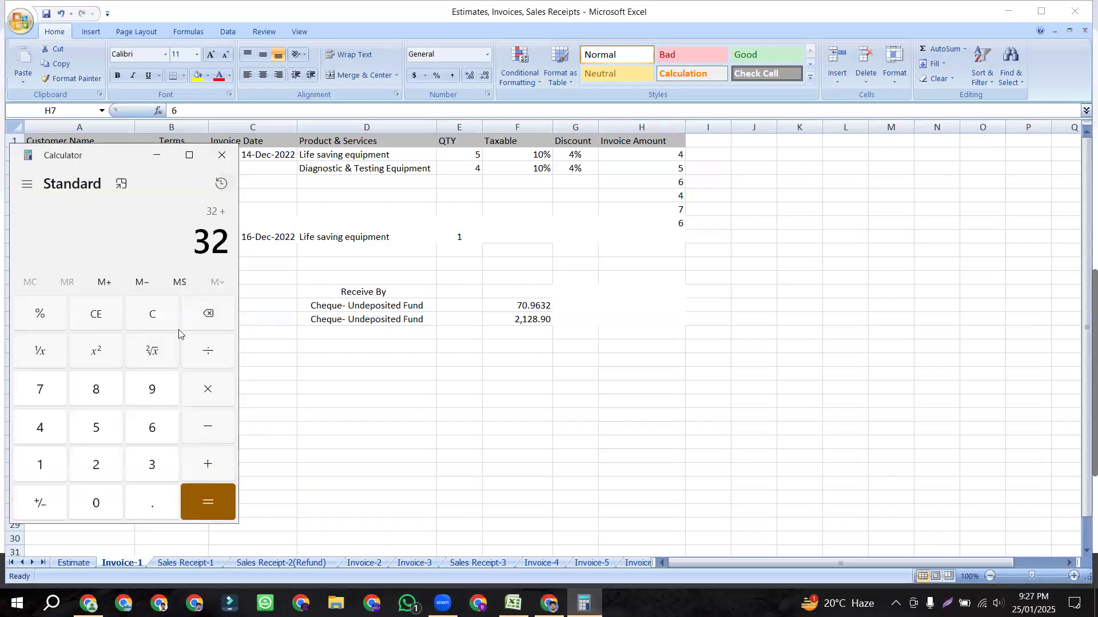
key("ctrl+h")
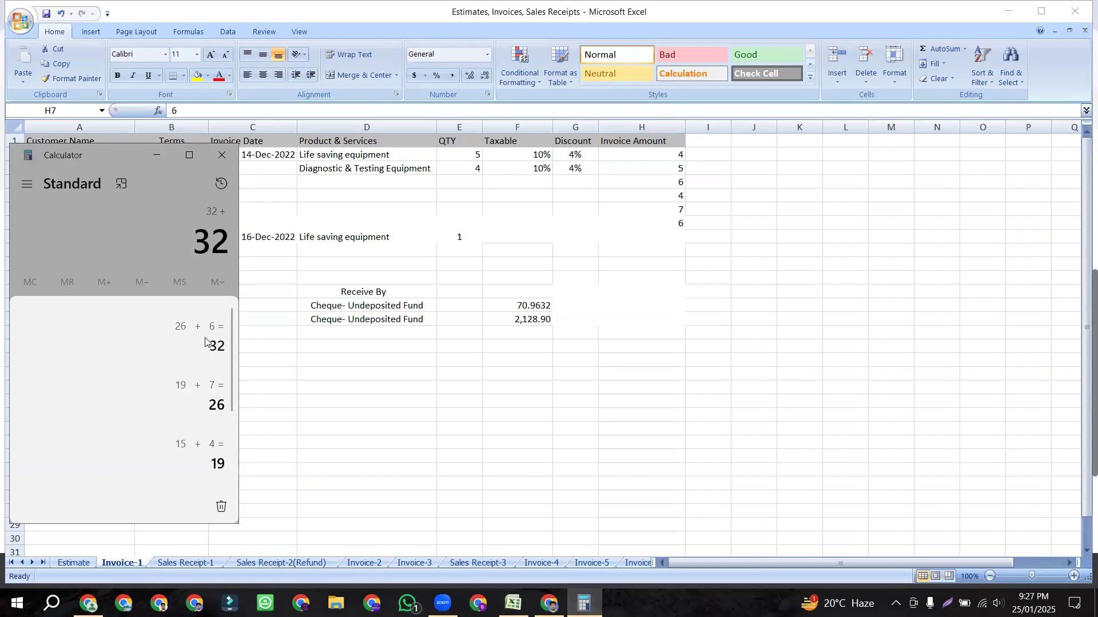
left_click(161, 245)
left_click(152, 313)
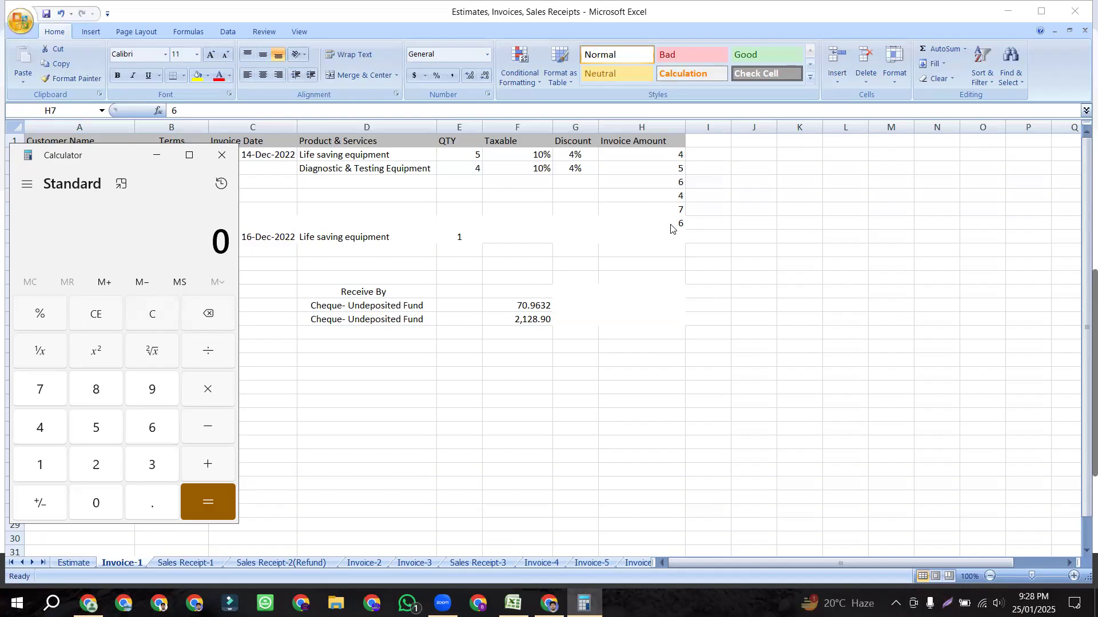
Step: Divide 32 by 6 to get 5.3333, then return to the Excel sheet
left_click(143, 468)
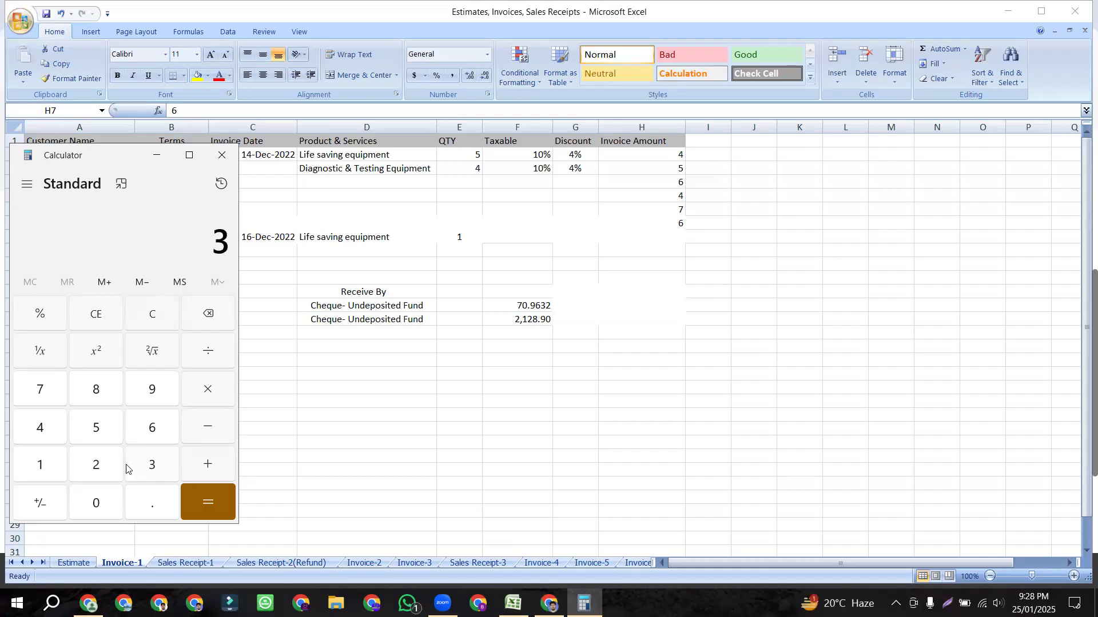
type("2")
left_click(209, 352)
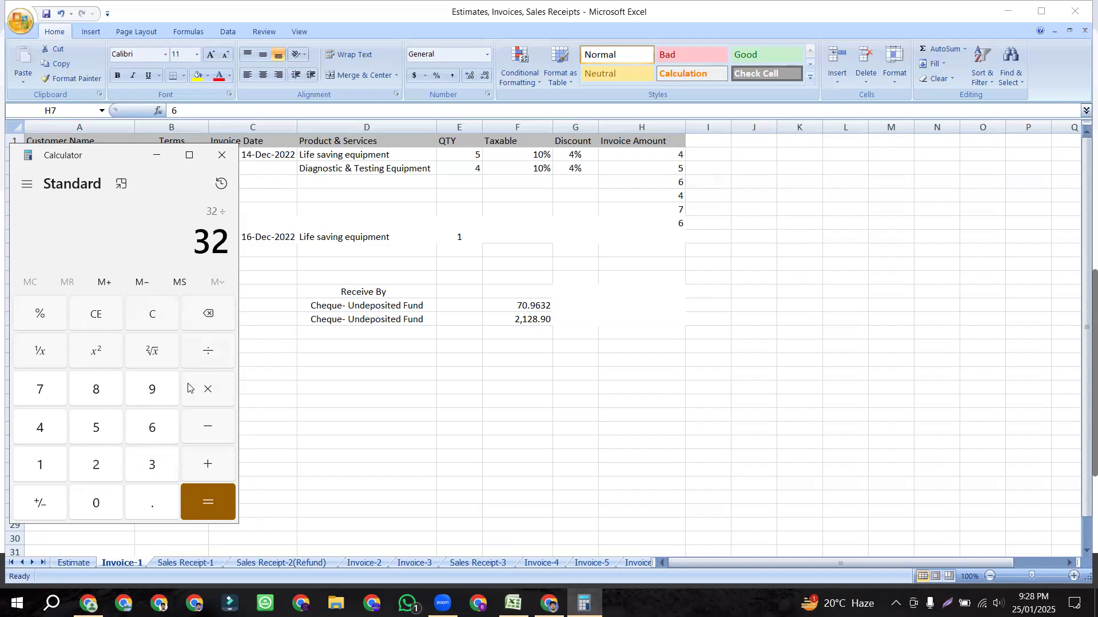
left_click(153, 429)
left_click(197, 503)
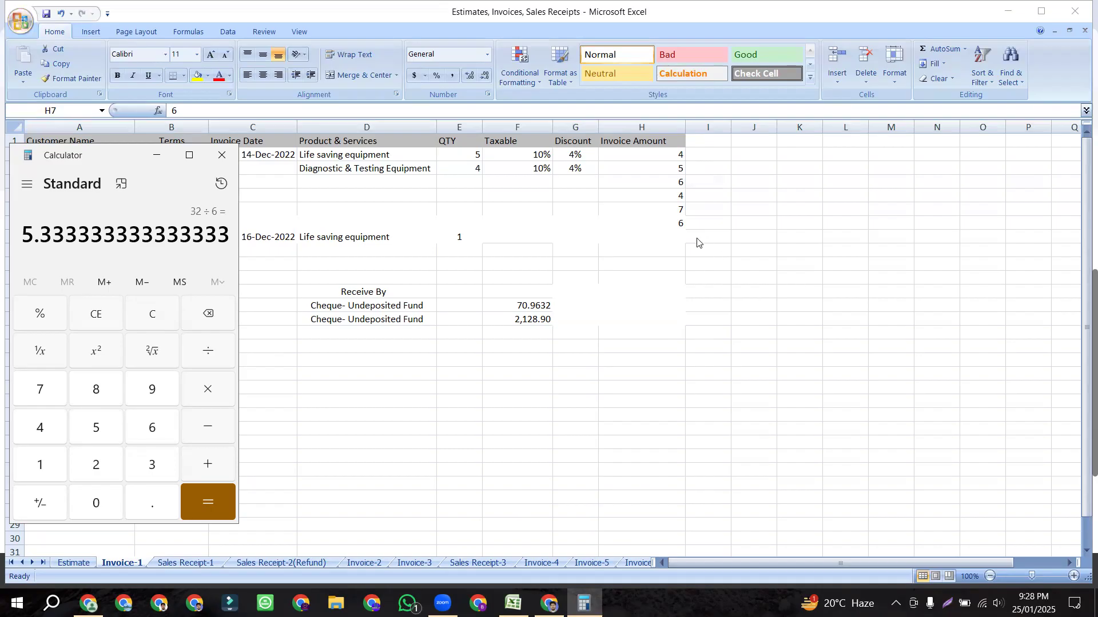
left_click(681, 228)
left_click(714, 224)
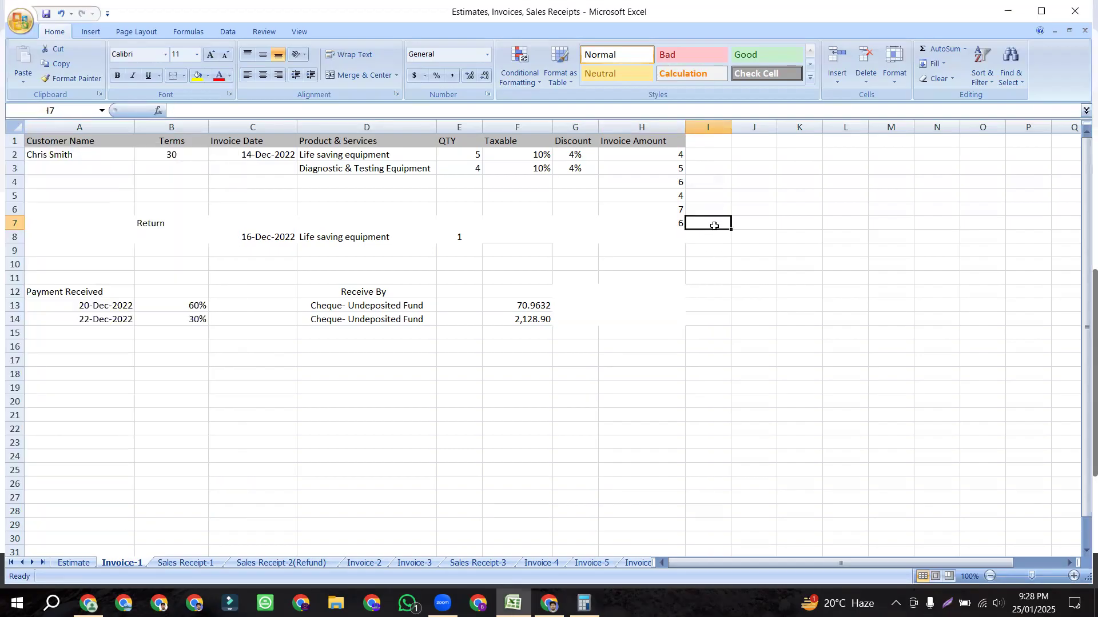
Step: Review the 4% discounts in G2 and G3 and select both product lines D2:G3
left_click(576, 168)
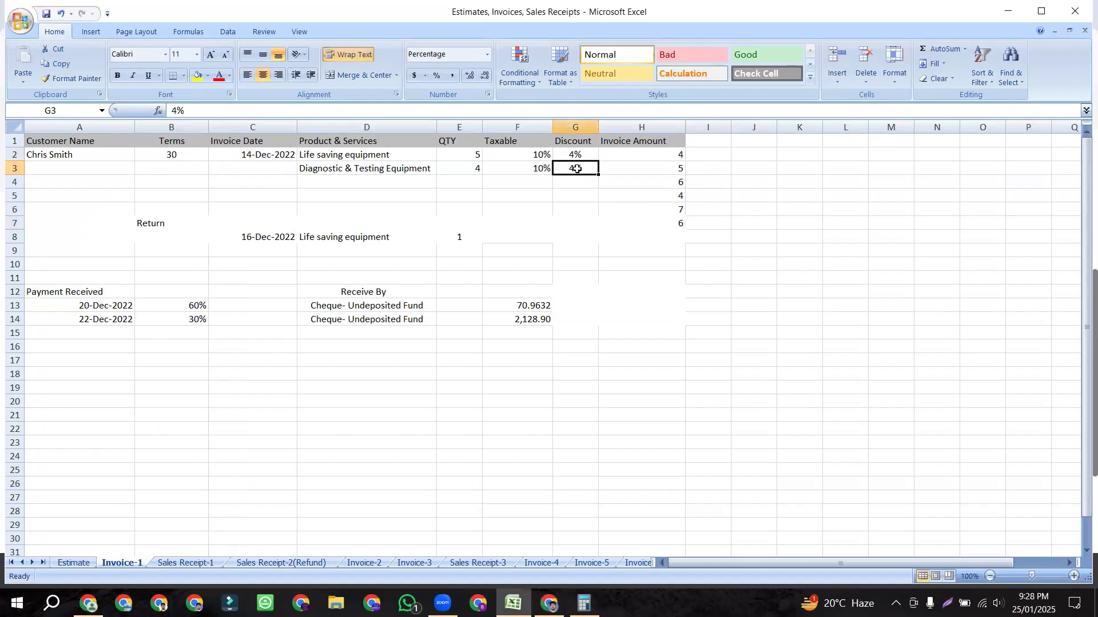
left_click(577, 155)
left_click(575, 168)
key("Down")
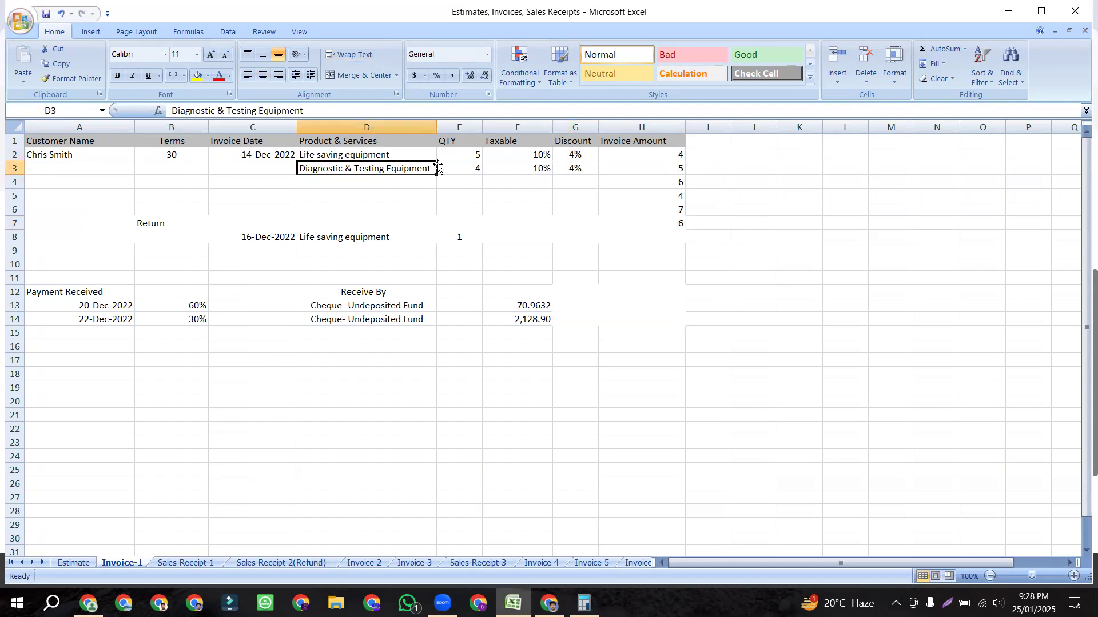
left_click(576, 154)
left_click(575, 167)
left_click(576, 152)
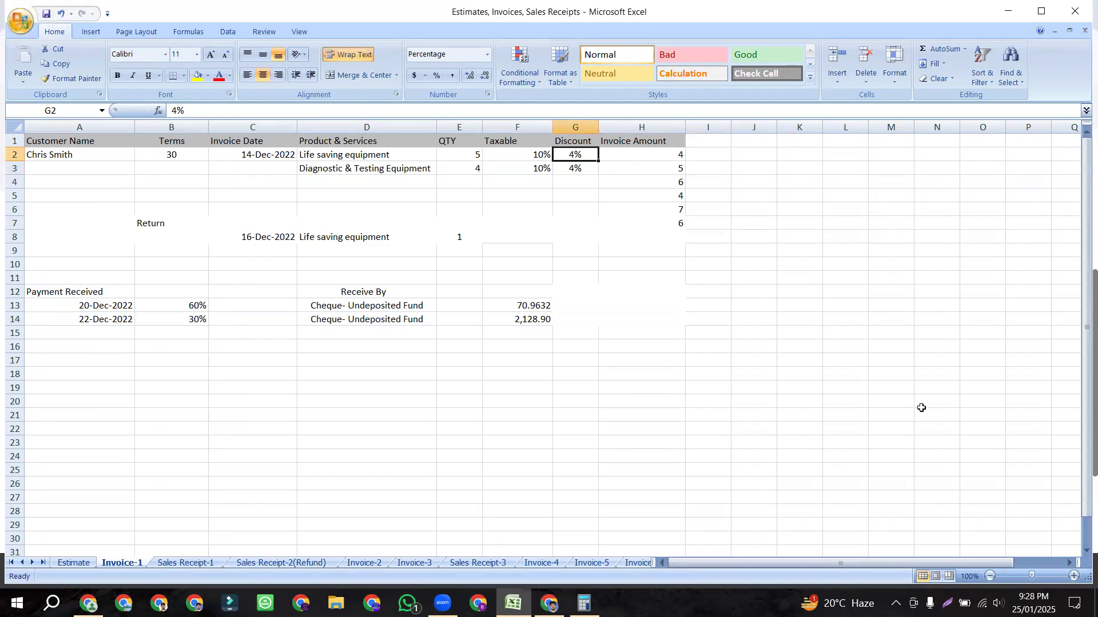
left_click_drag(379, 155, 588, 170)
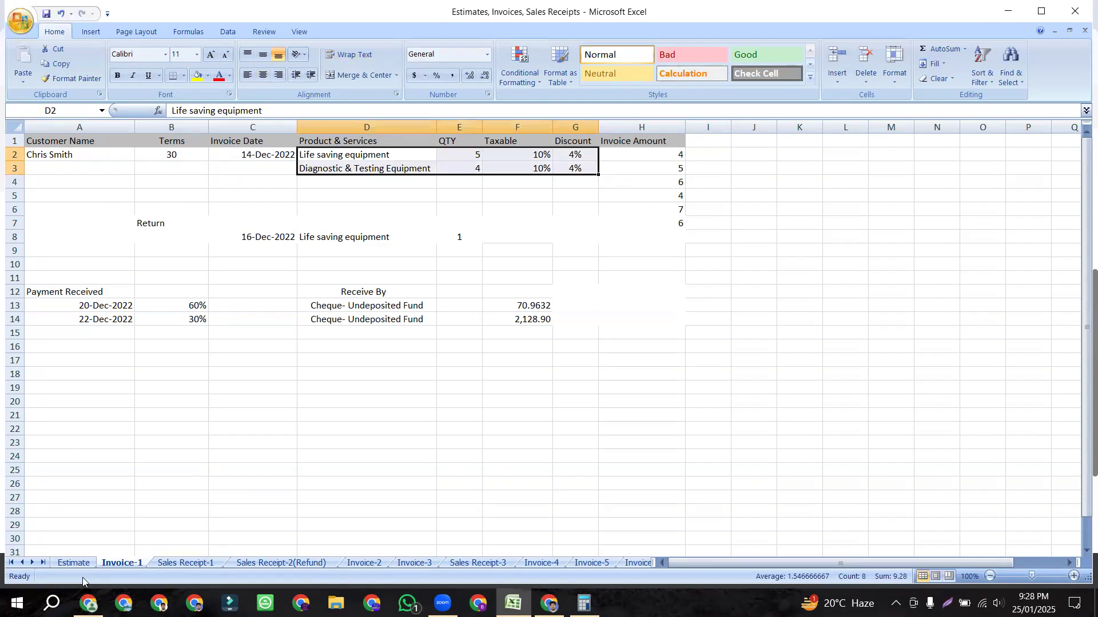
left_click(549, 604)
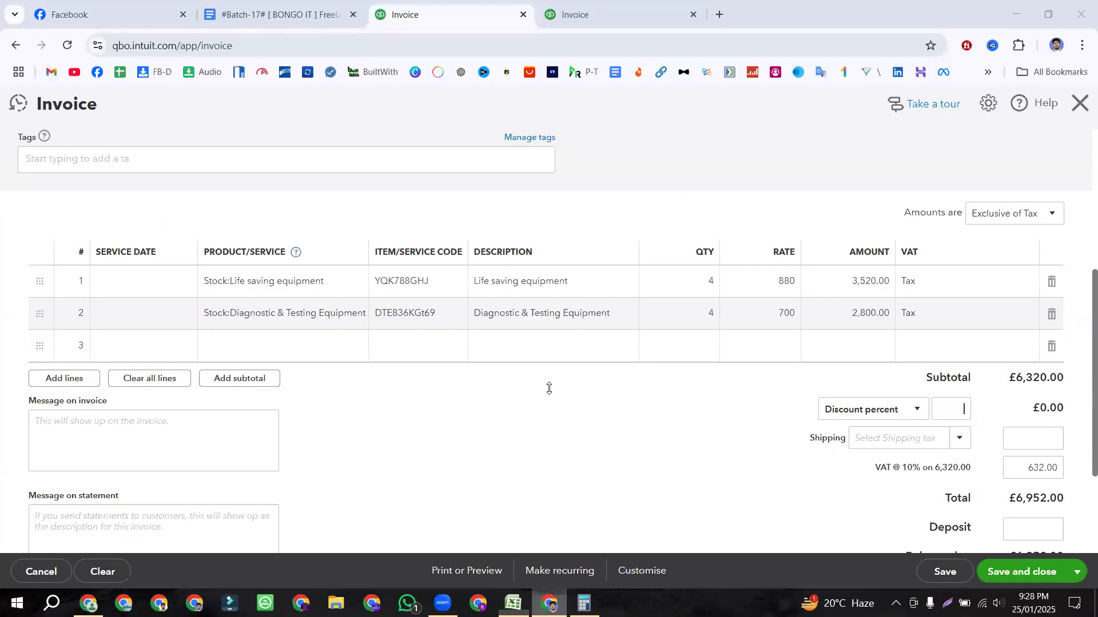
Step: Enter a 4% invoice discount, then switch the discount type to a fixed value
type("4")
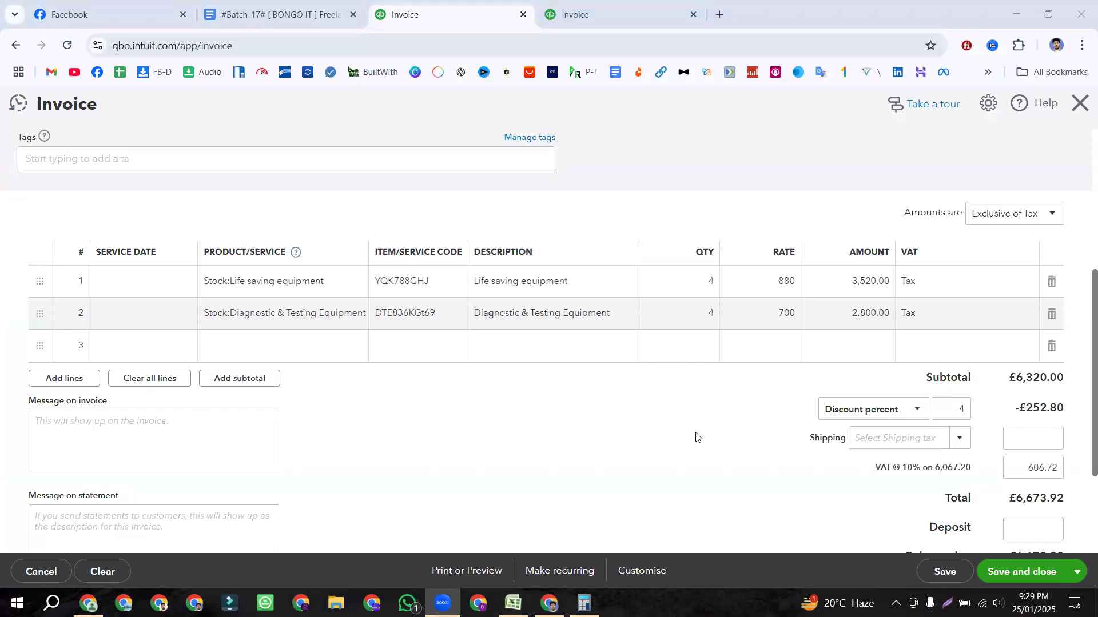
left_click(718, 428)
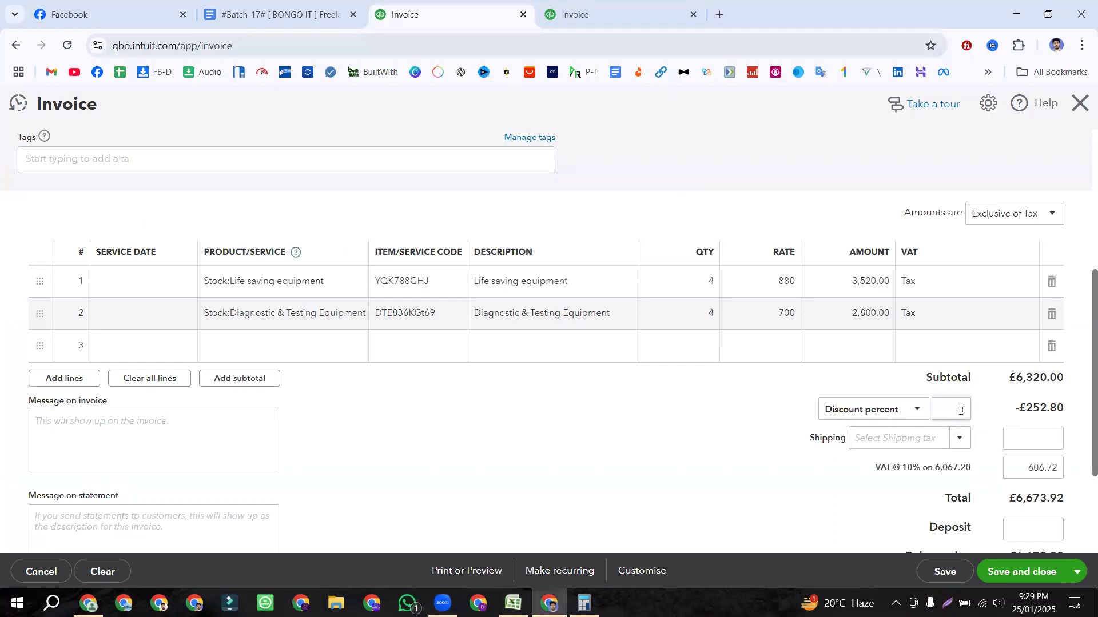
left_click(915, 410)
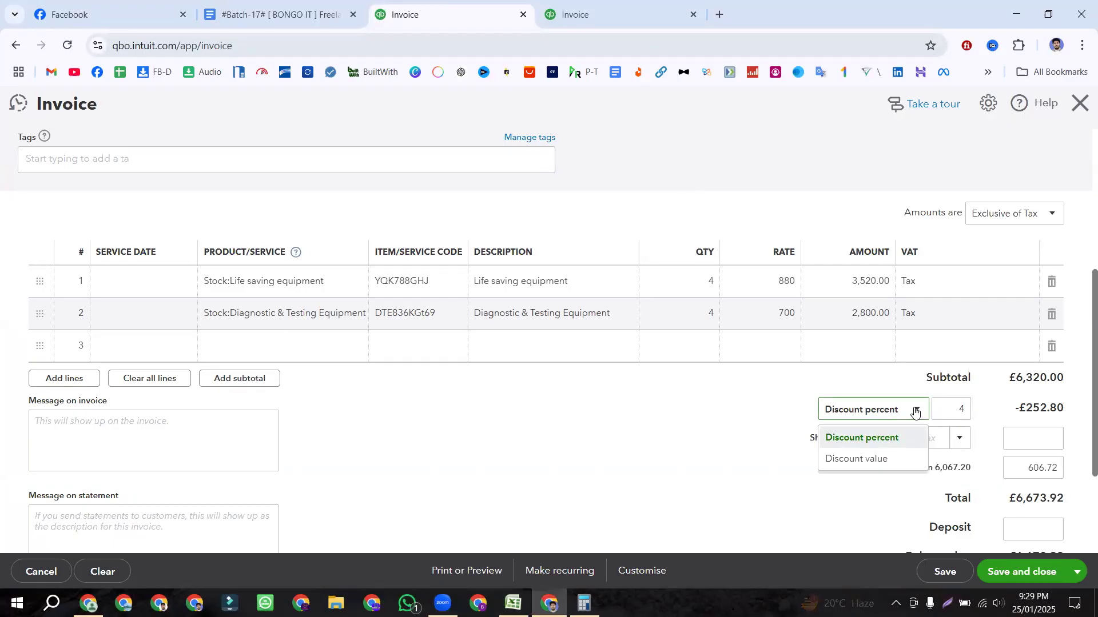
left_click(864, 462)
Step: Set a £200 flat discount, then switch the type back to percentage
double_click(955, 408)
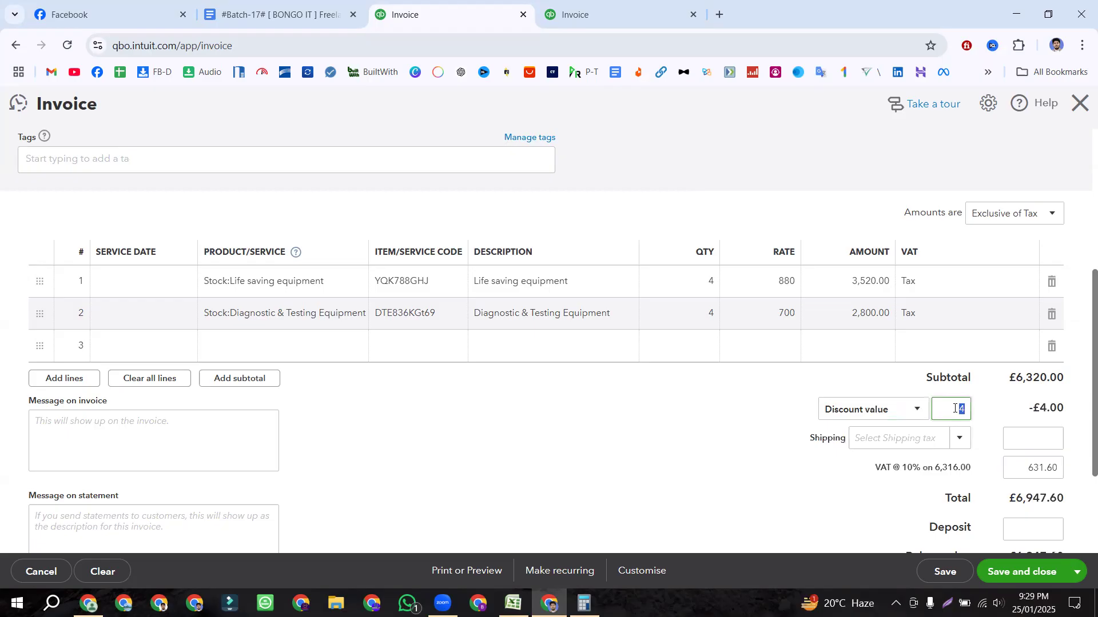
type("200")
left_click(870, 417)
left_click(867, 460)
left_click(780, 413)
left_click(894, 409)
left_click(860, 437)
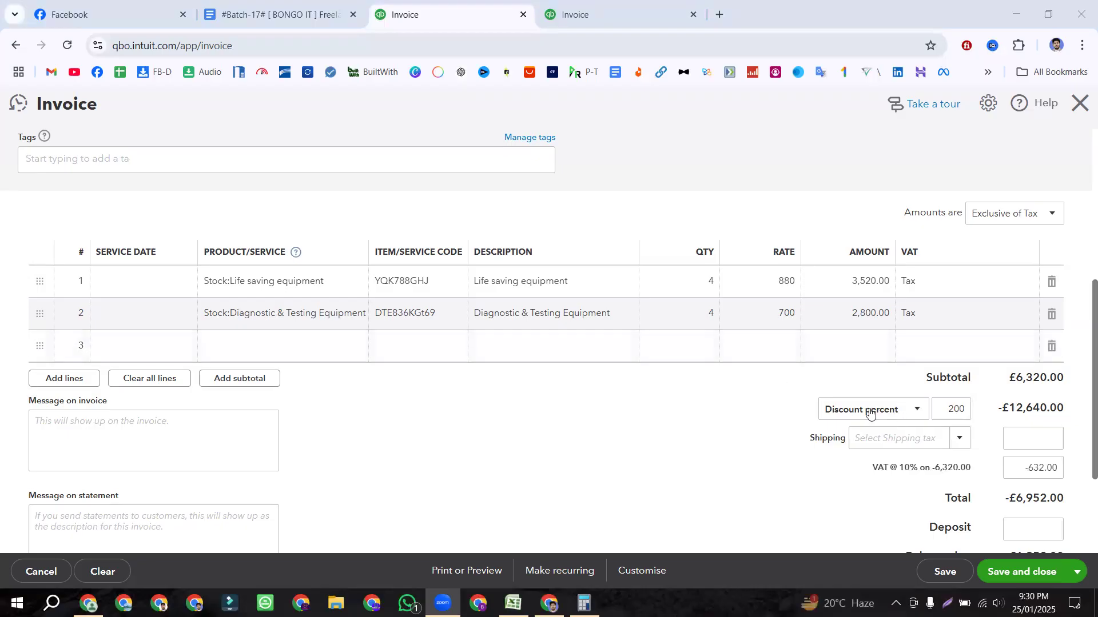
Step: Replace the 200 with 4 and toggle the discount type back to Discount percent
left_click(948, 409)
key("BackSpace")
type("4")
left_click(901, 410)
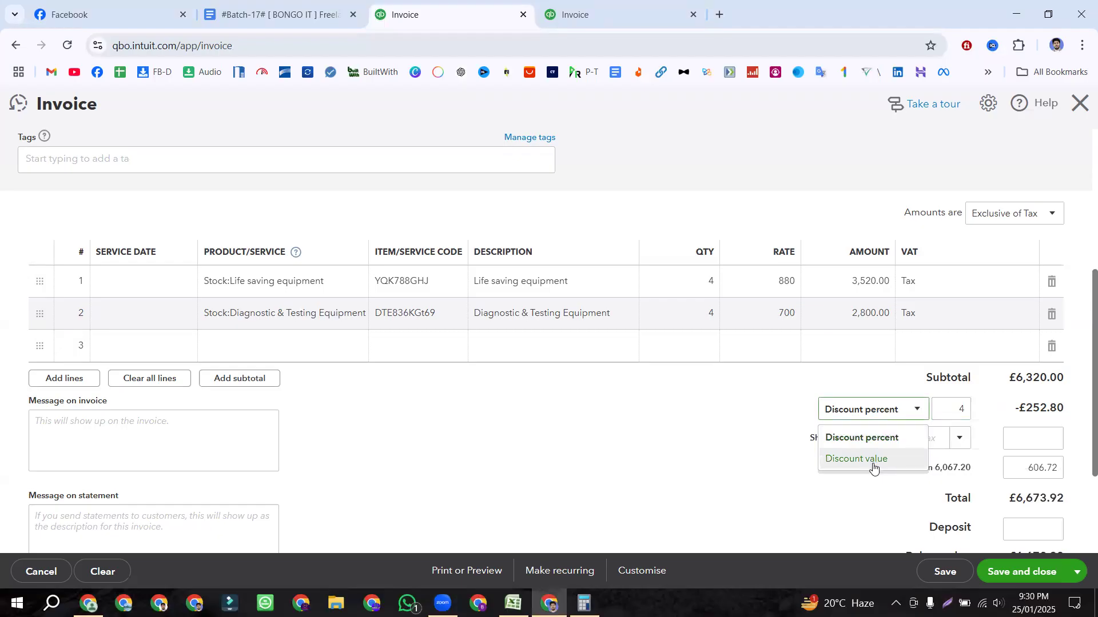
left_click(873, 464)
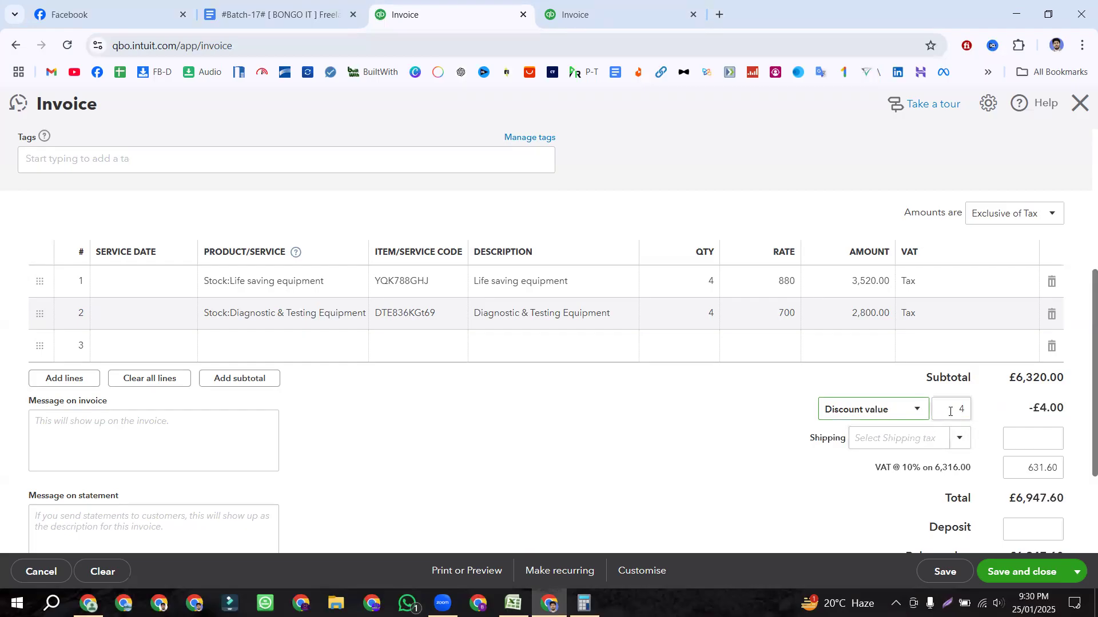
left_click(920, 419)
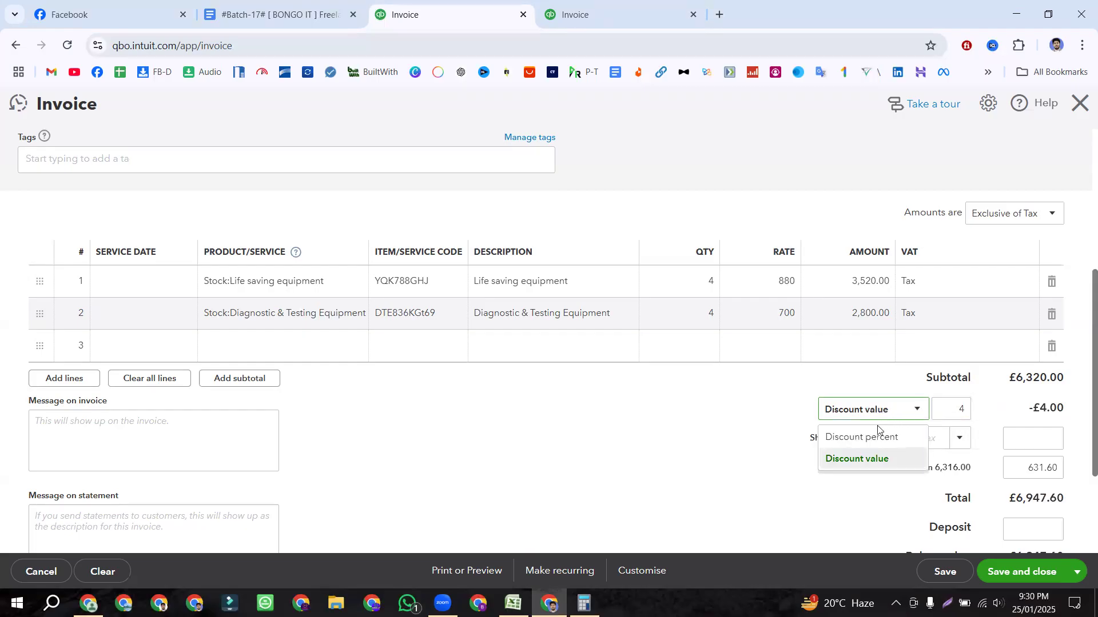
left_click(855, 436)
double_click(965, 408)
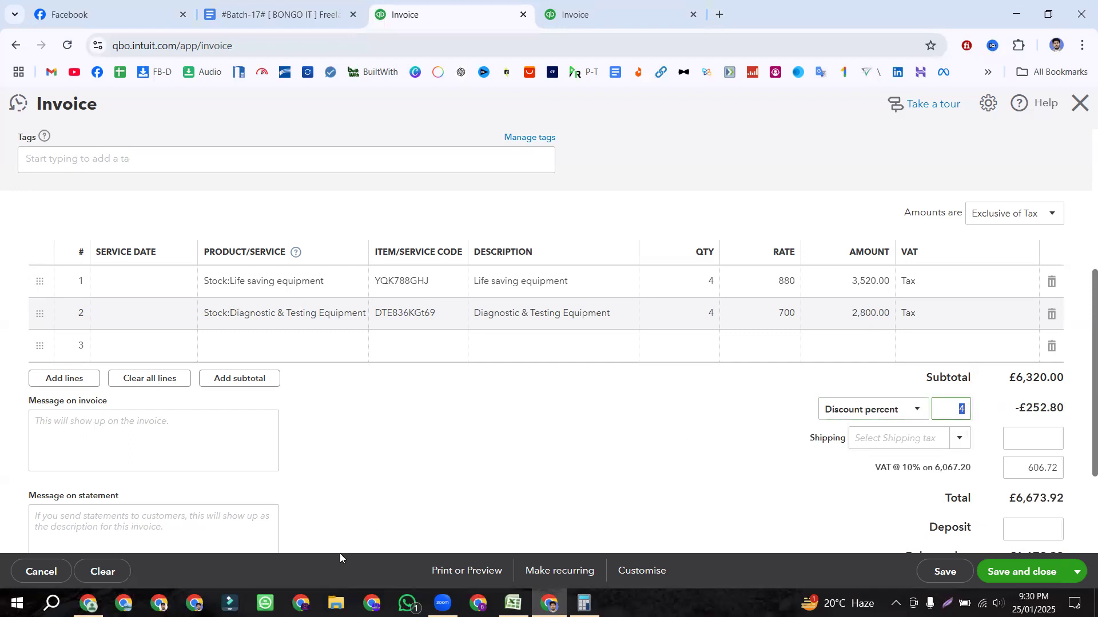
Step: Compare against the 4% discount in workbook cell G3
key("alt+Tab")
left_click(575, 168)
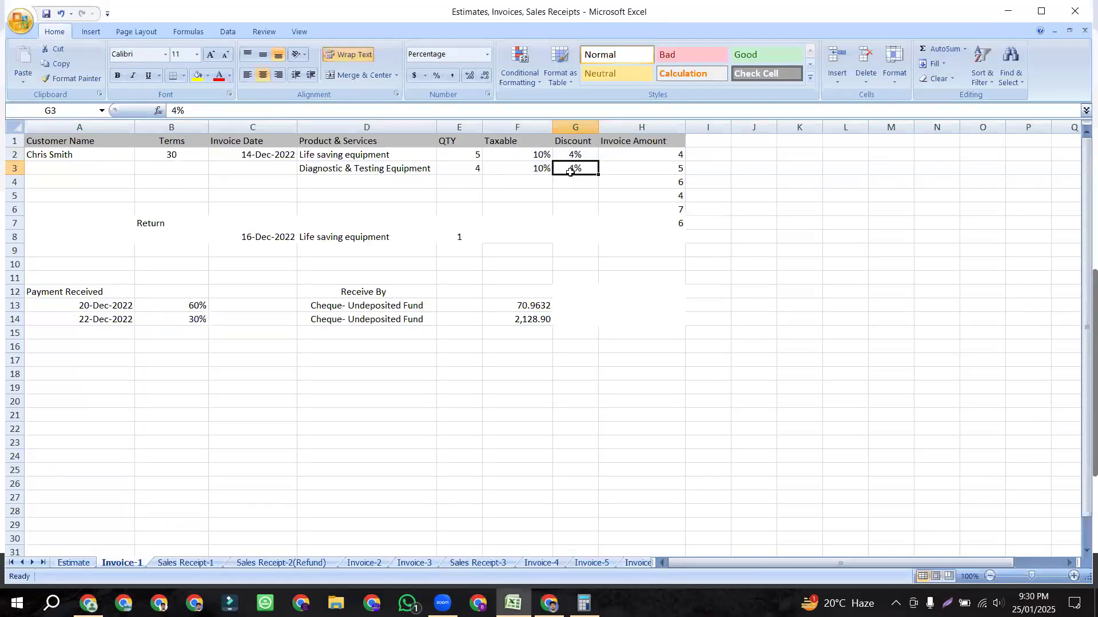
key("alt+Tab")
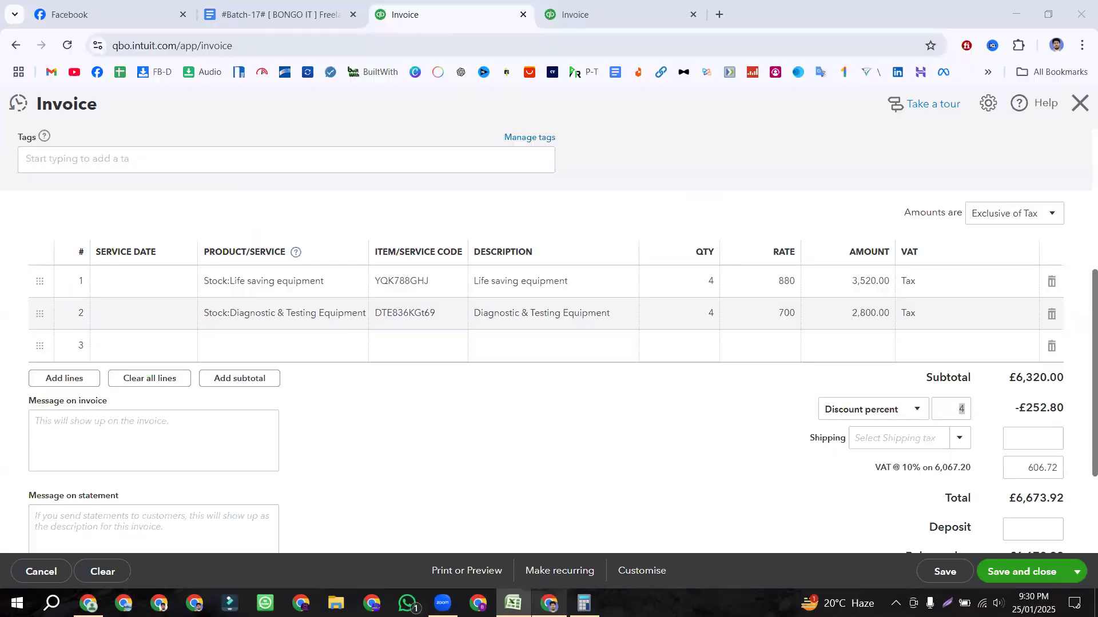
Step: Commit the 4% discount and verify the -£252.80 discount, VAT and £6,673.92 total
left_click(755, 394)
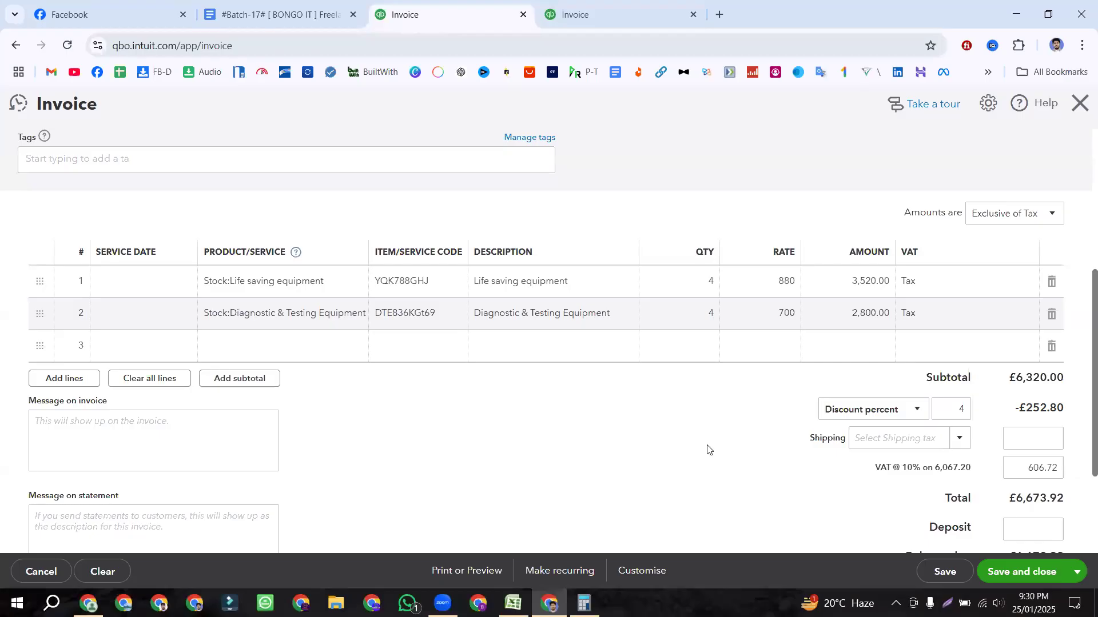
scroll(938, 413, "down", 1)
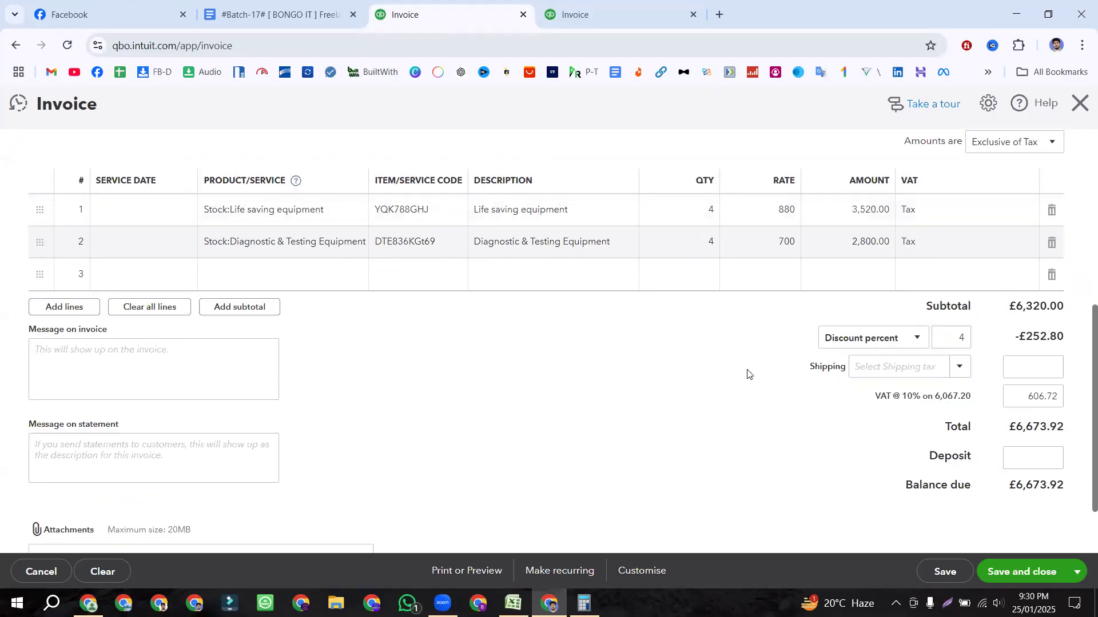
scroll(747, 372, "down", 1)
left_click_drag(1008, 364, 1077, 354)
left_click(1028, 242)
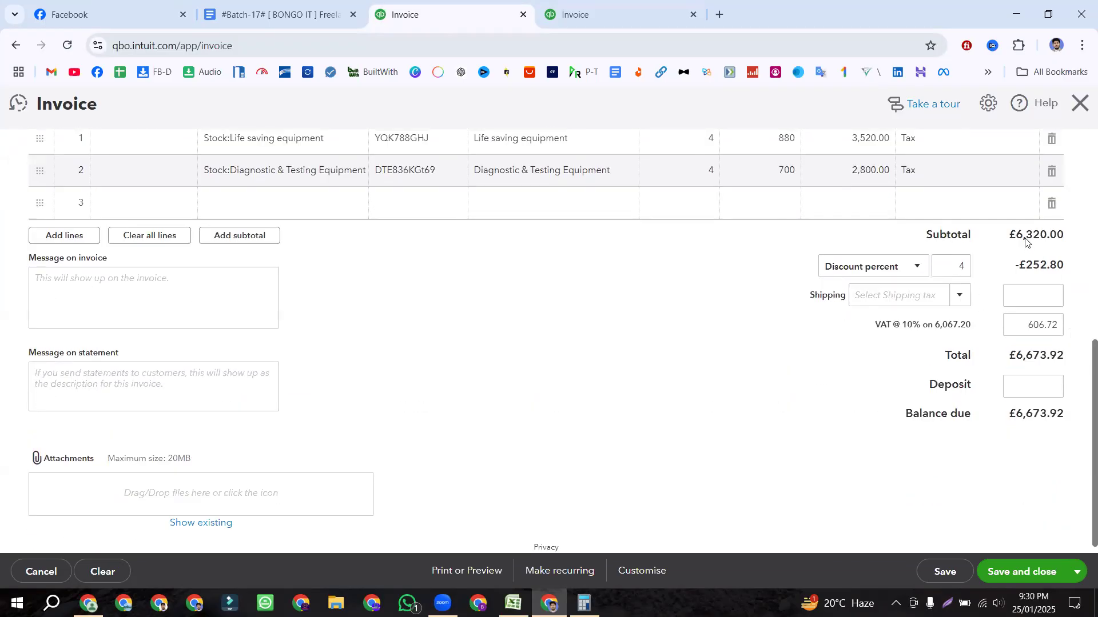
mouse_move(1010, 271)
left_mouse_down()
mouse_move(915, 423)
mouse_move(1023, 269)
left_mouse_up()
left_click_drag(875, 324, 974, 324)
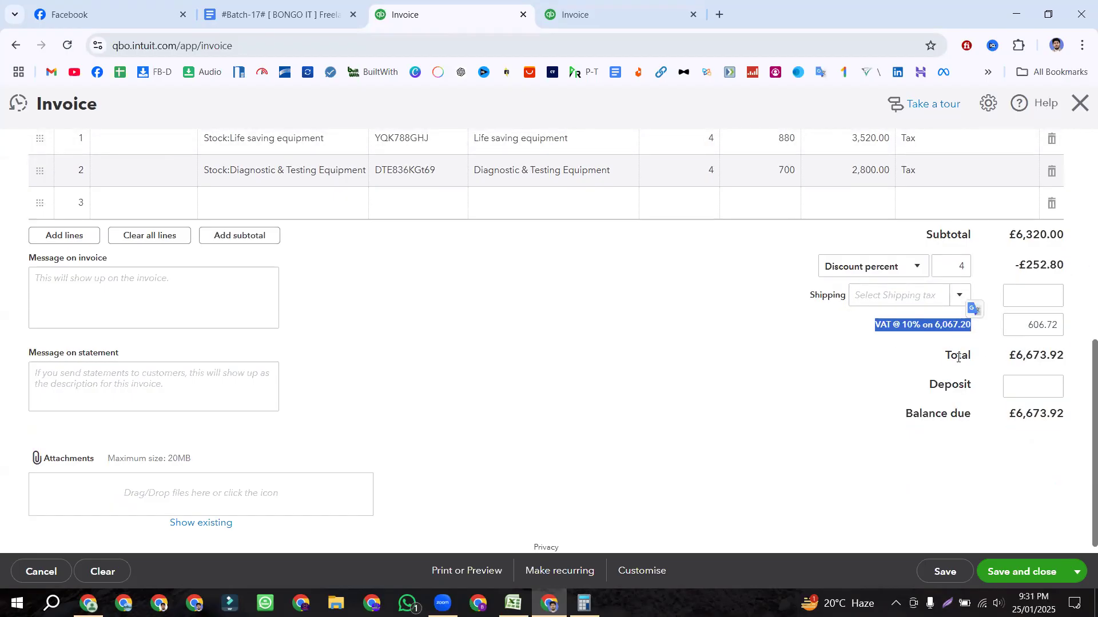
left_click_drag(1008, 358, 1061, 356)
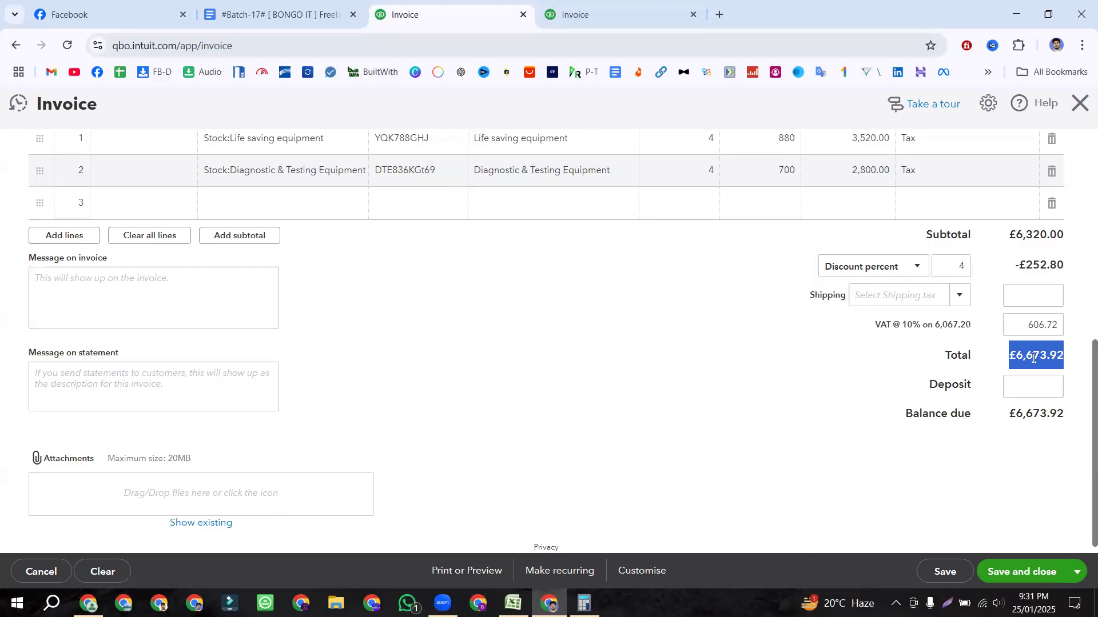
left_click(1016, 387)
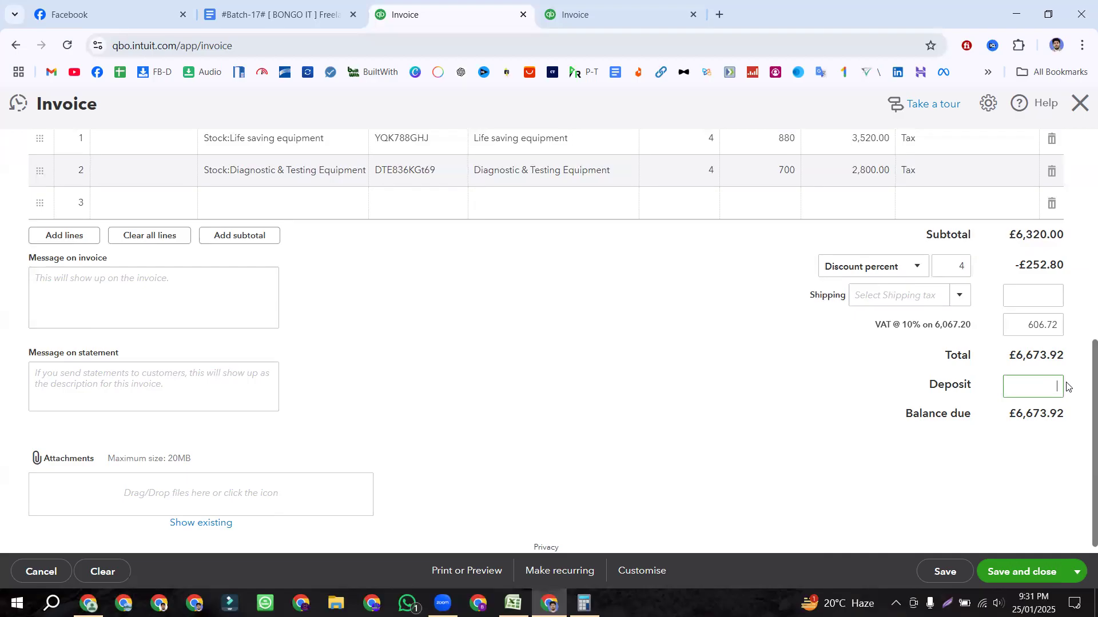
left_click_drag(1014, 355, 1061, 356)
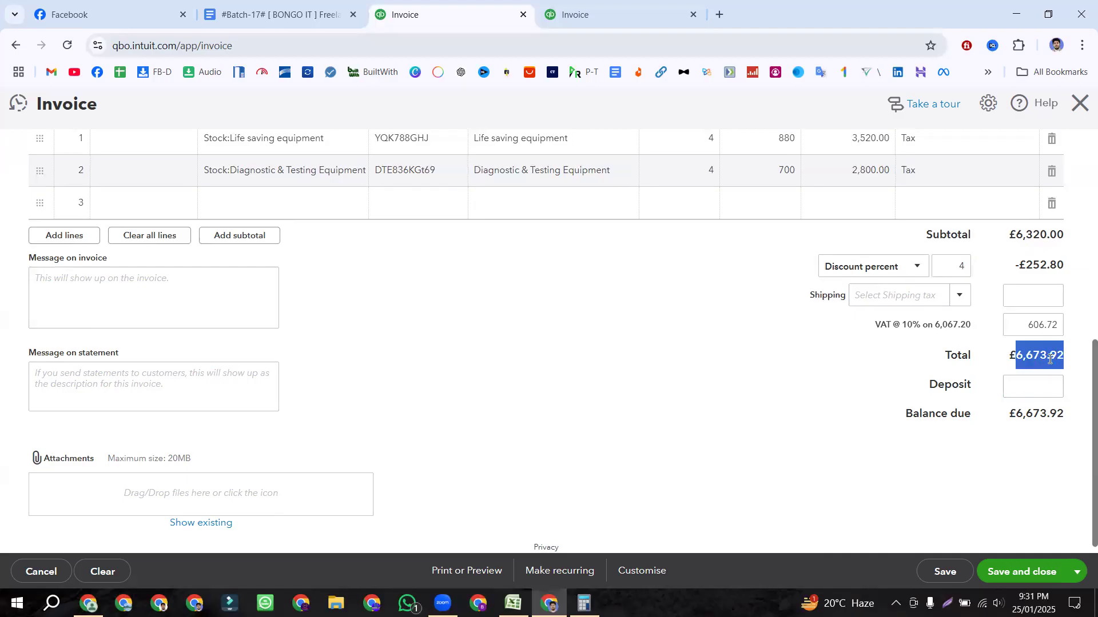
left_click(1050, 384)
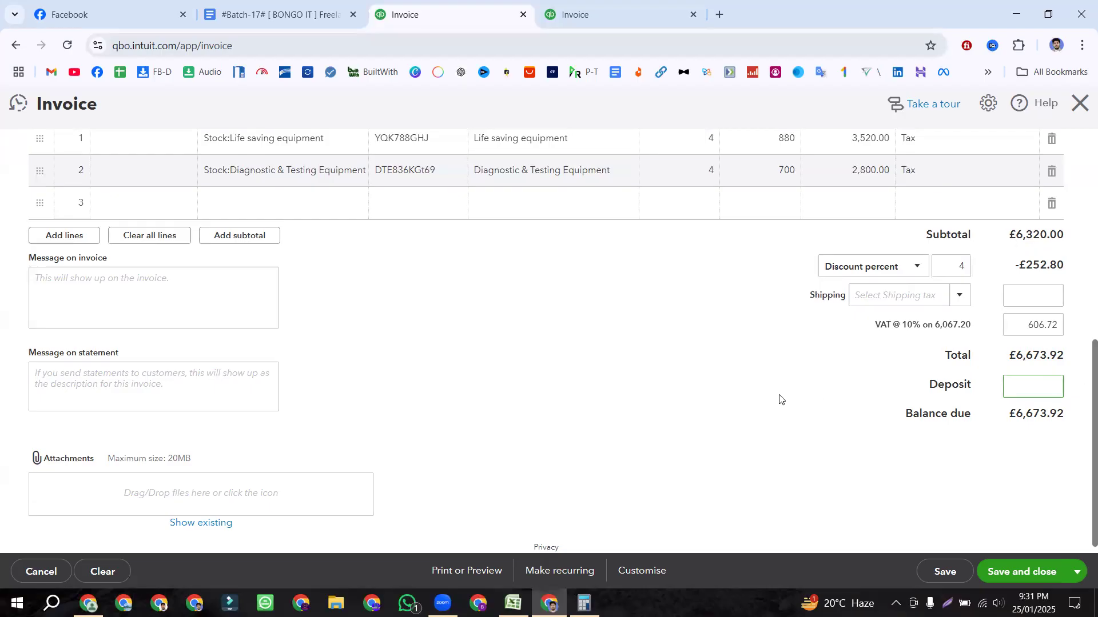
Step: Delete the empty third invoice line and save the invoice
scroll(780, 397, "up", 3)
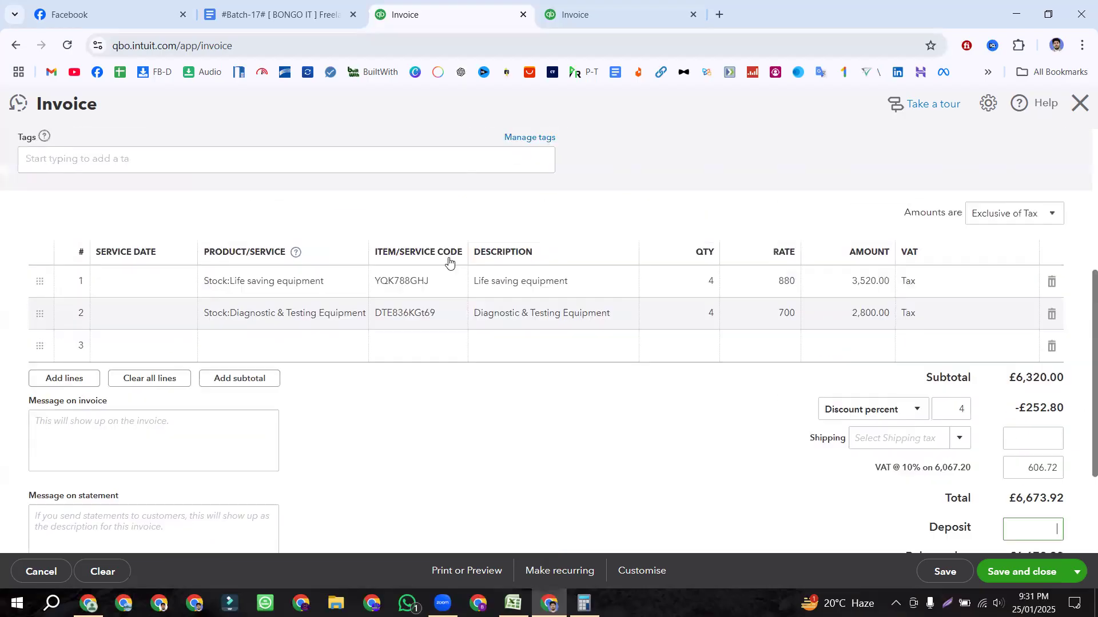
left_click(1052, 346)
scroll(869, 446, "down", 3)
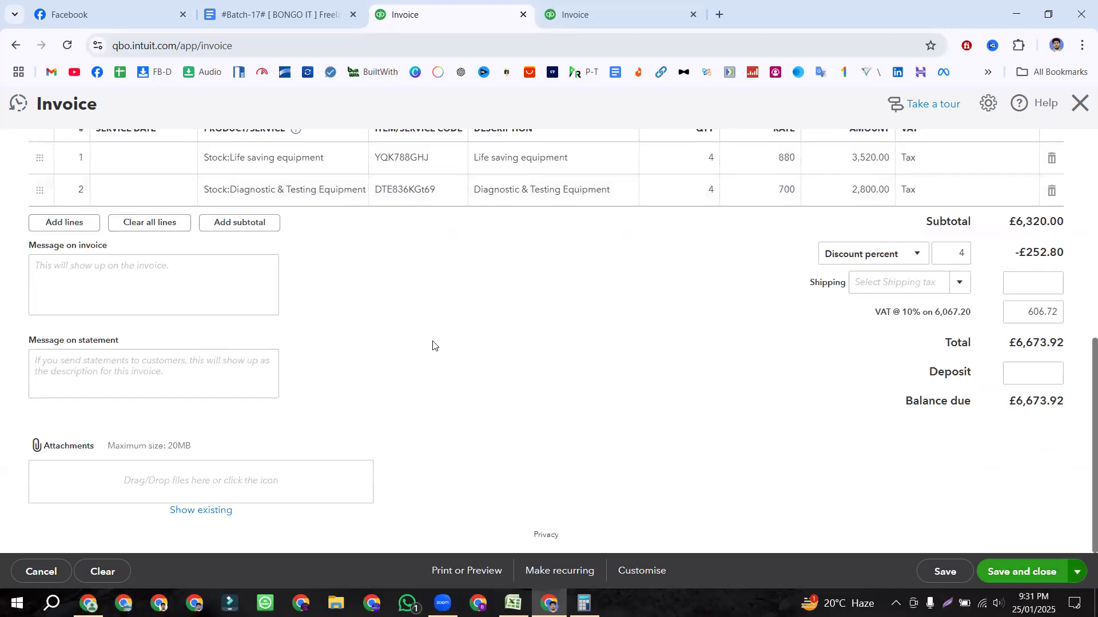
key("ctrl+alt+s")
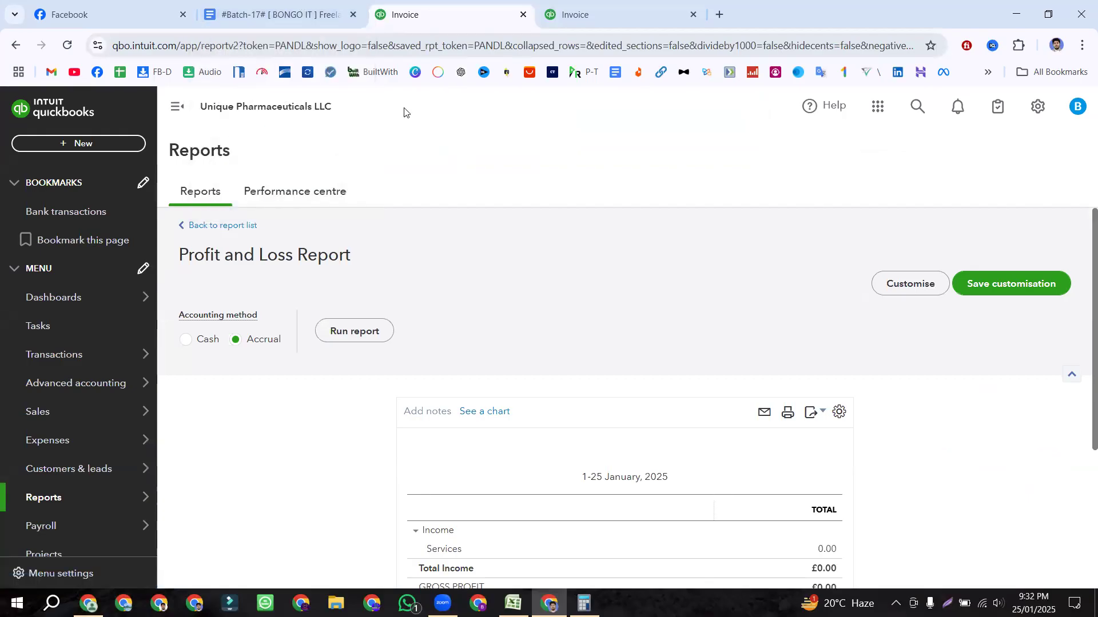
Step: Select the Credit Note topic in the class notes, then switch back to Excel
left_click(309, 16)
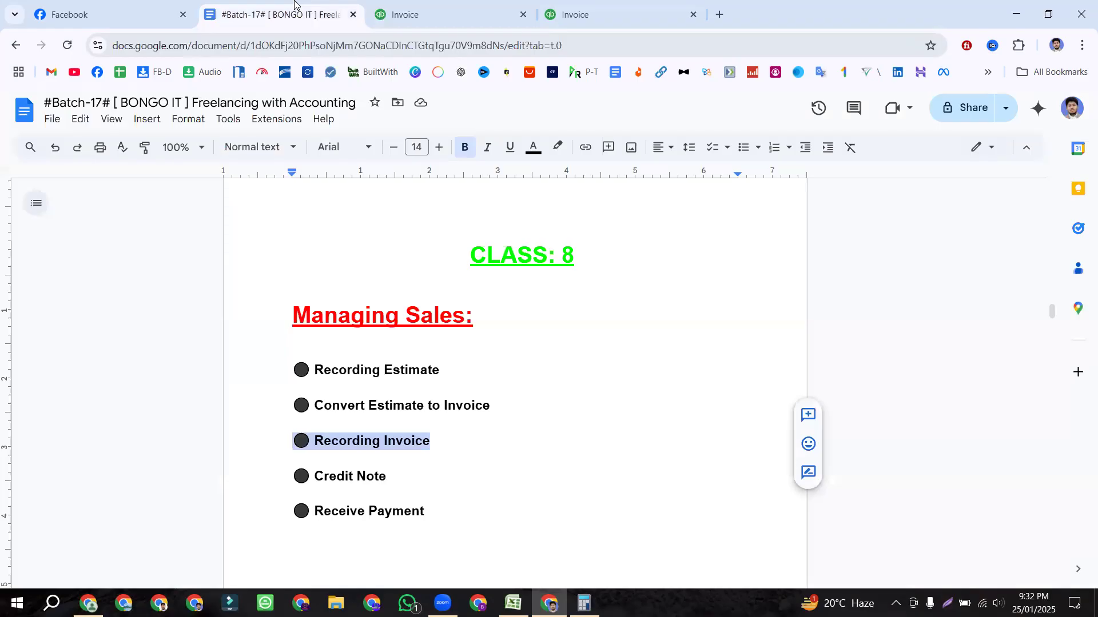
left_click(438, 446)
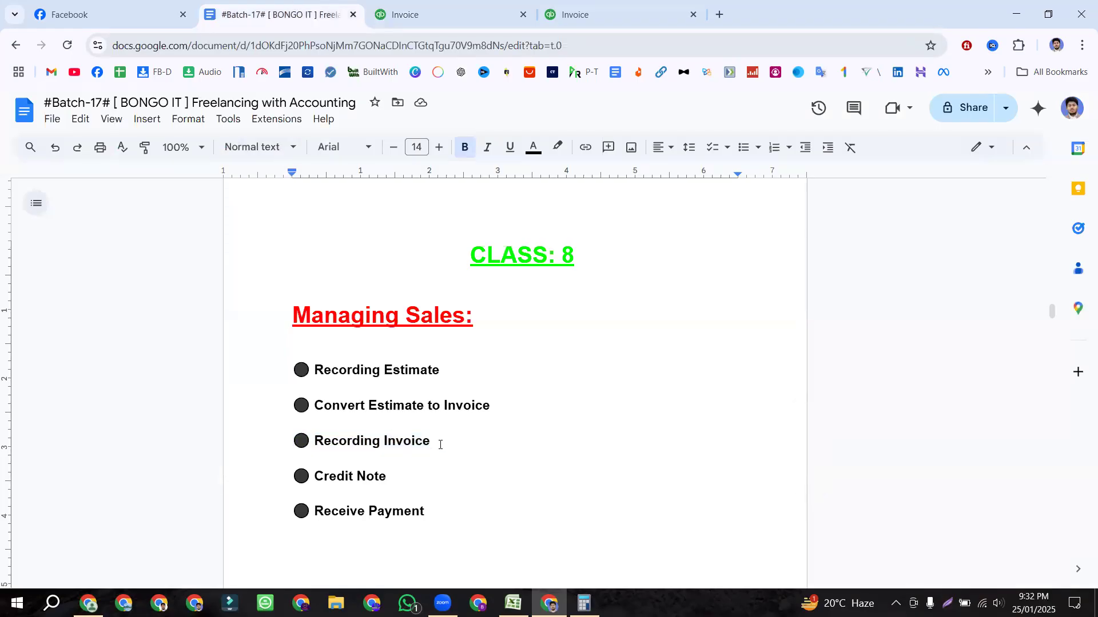
left_click(389, 476)
triple_click(345, 477)
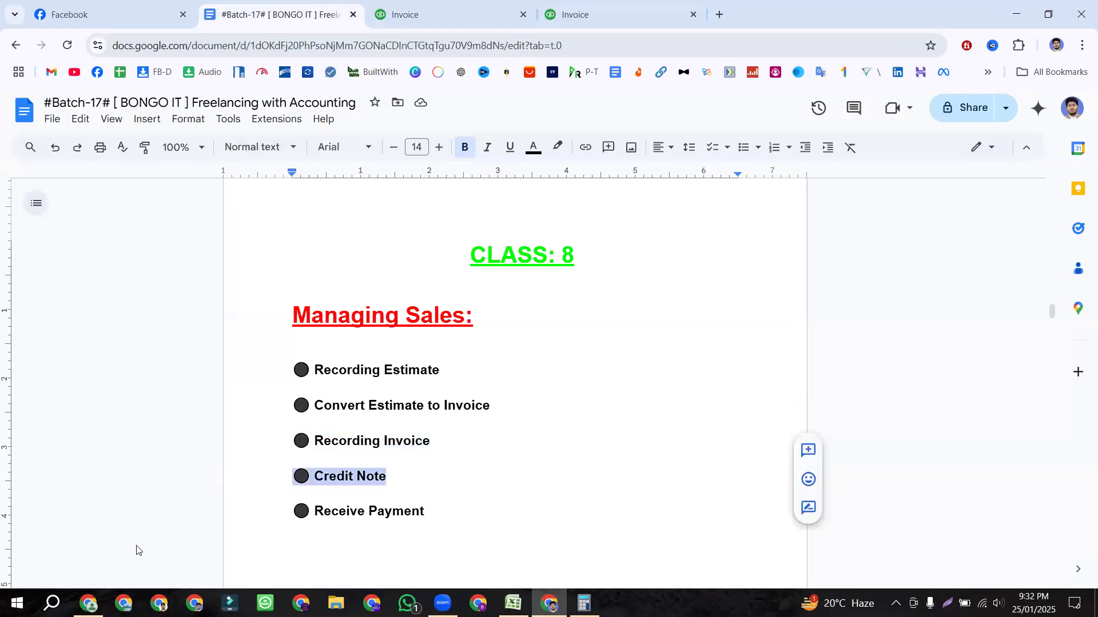
left_click(513, 603)
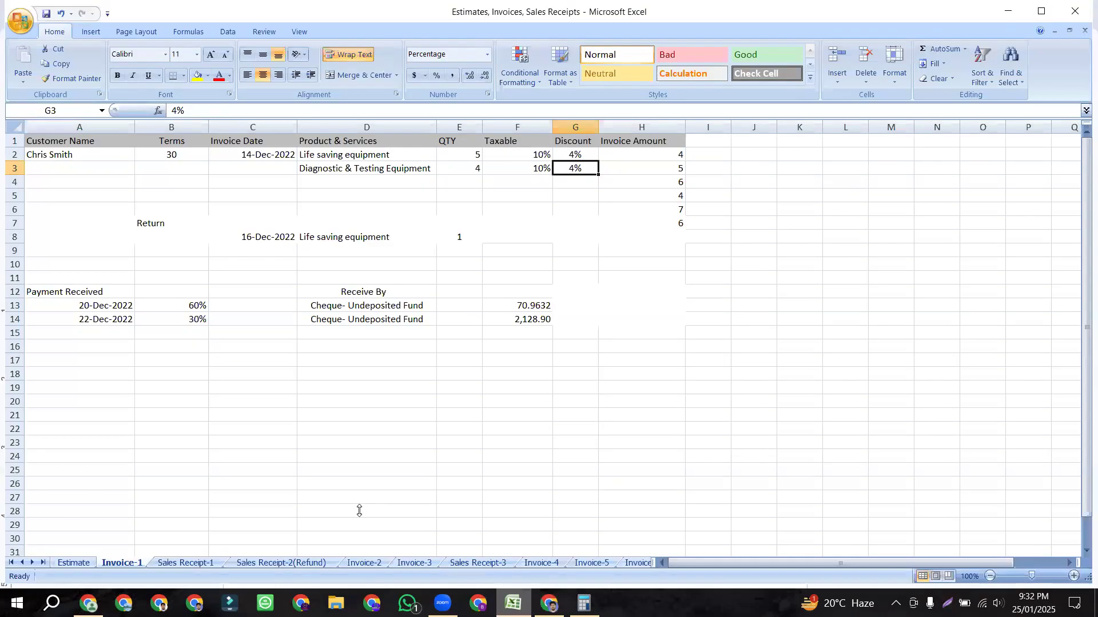
Step: Check Excel invoice rows A2:G3 (quantity 5 in E2) and the returned Life saving equipment (1) in row 8
left_click(152, 223)
left_click(114, 155)
left_click_drag(114, 155, 591, 167)
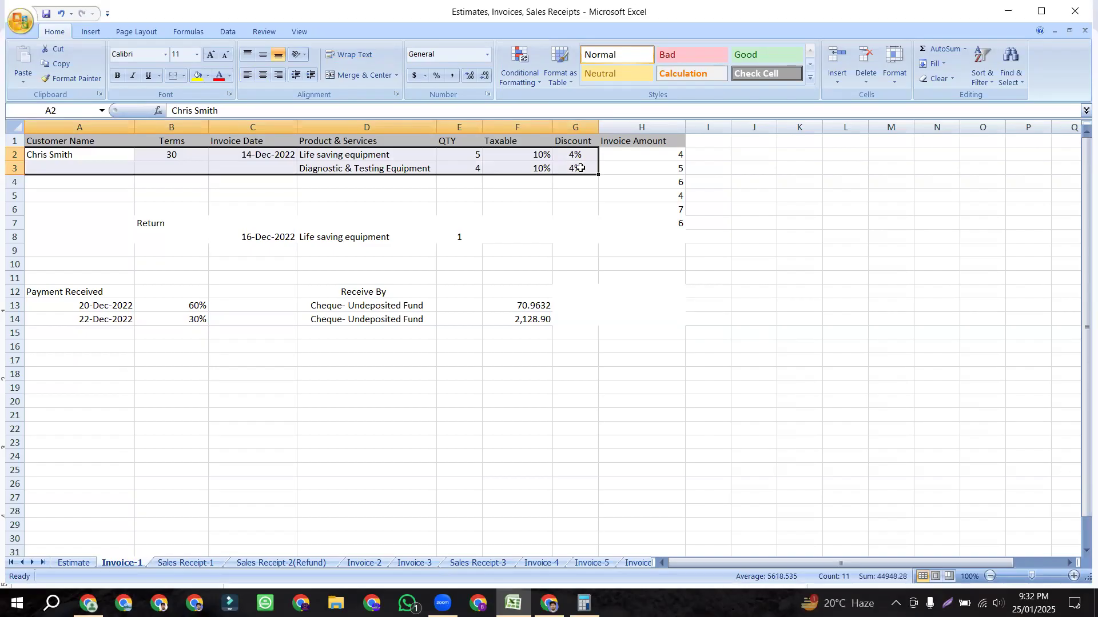
left_click(462, 155)
left_click_drag(363, 154, 456, 153)
left_click(418, 232)
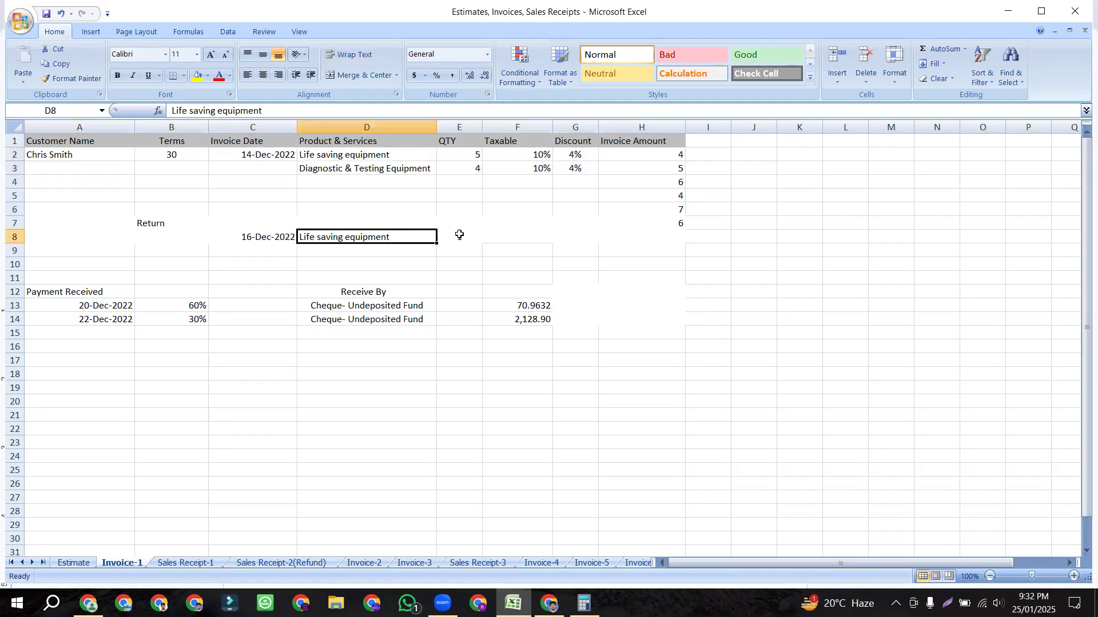
left_click(459, 234)
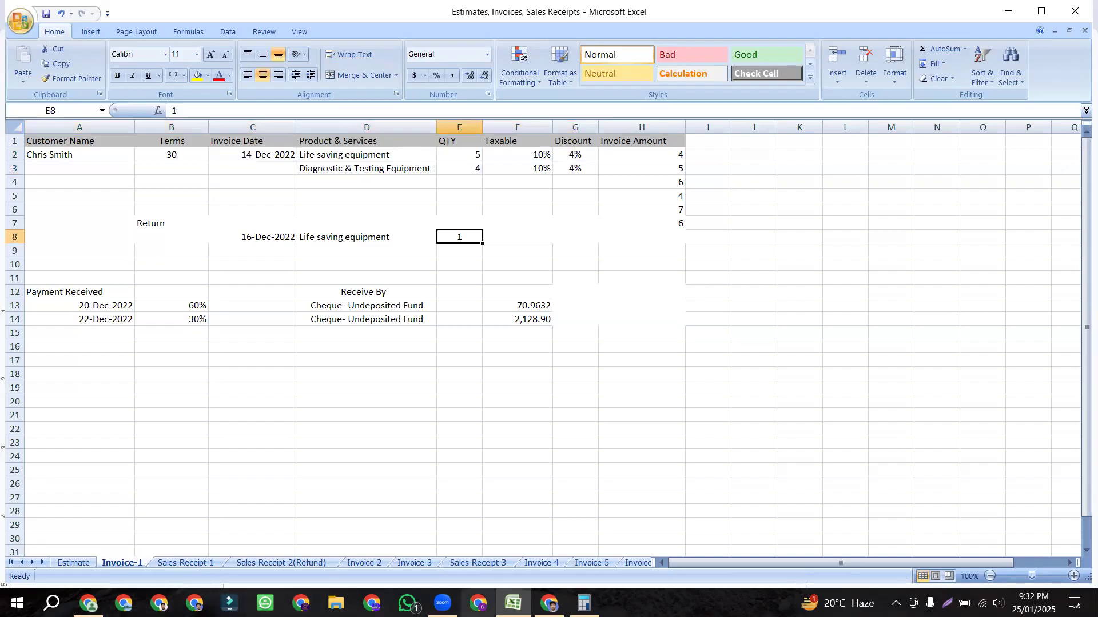
Step: Go back to QuickBooks Online in the browser and bring up the + New transaction list
left_click(549, 603)
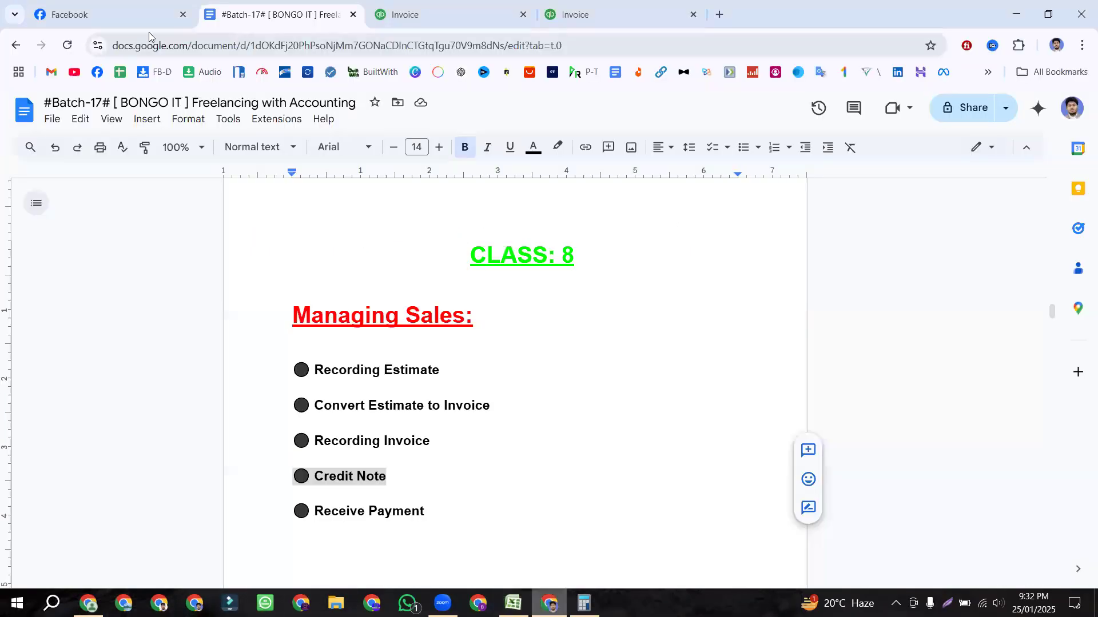
left_click(437, 10)
left_click(64, 143)
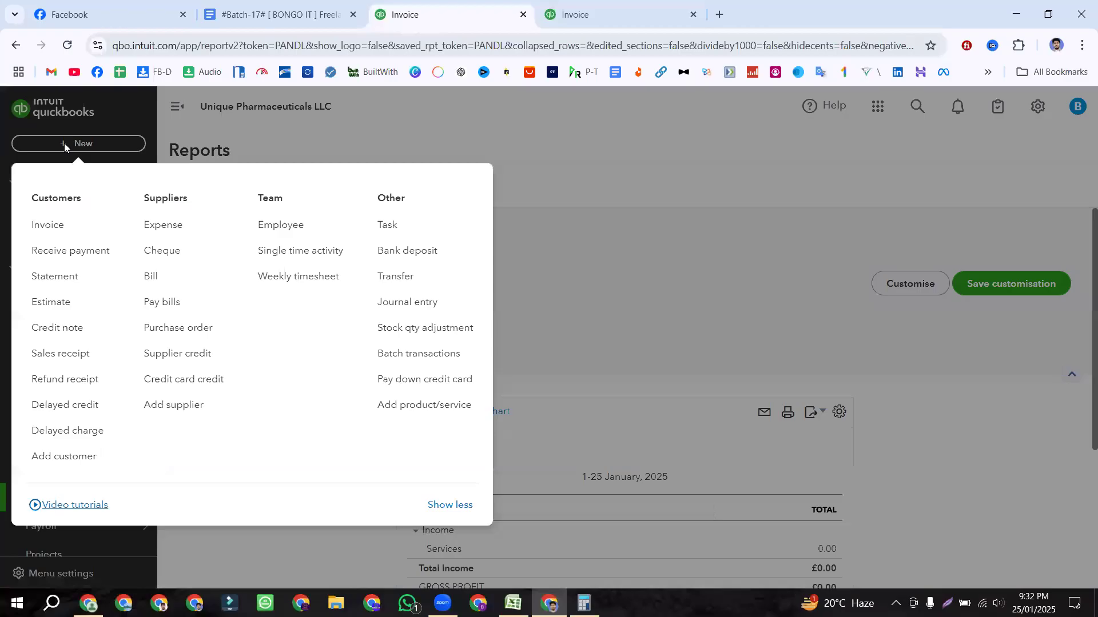
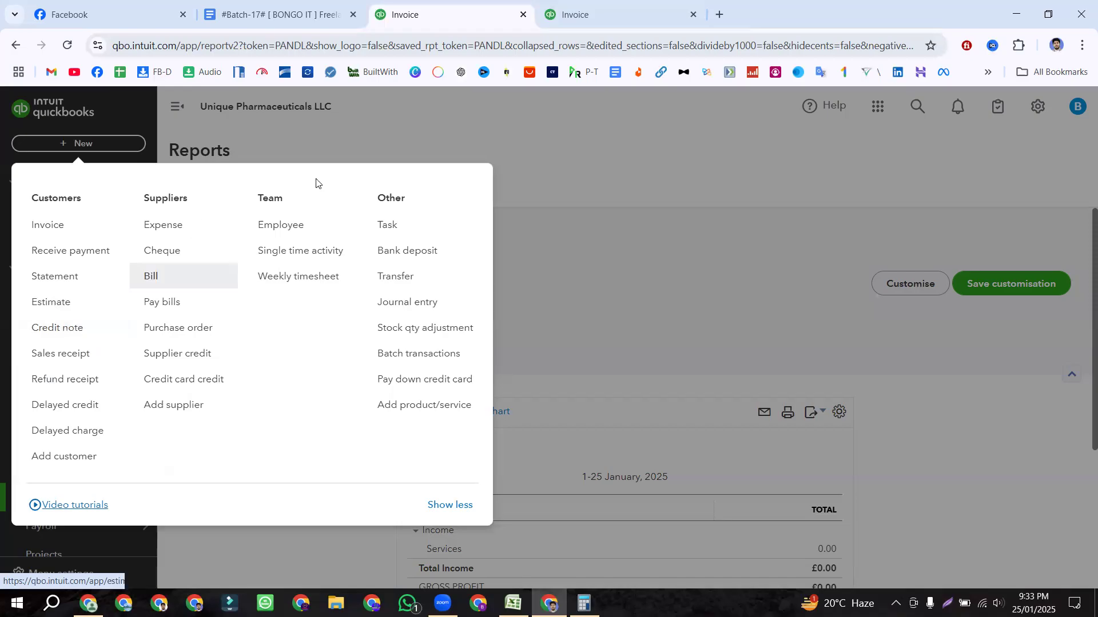
Step: Close the + New transaction list and switch to the '#Batch-17#' class notes document
left_click(547, 121)
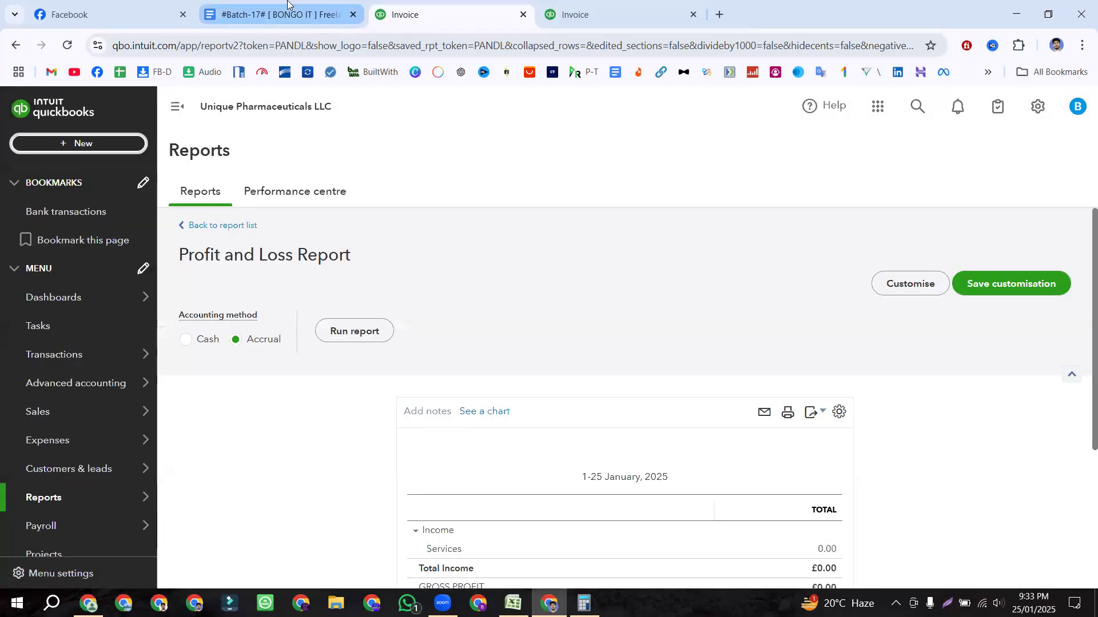
left_click(300, 17)
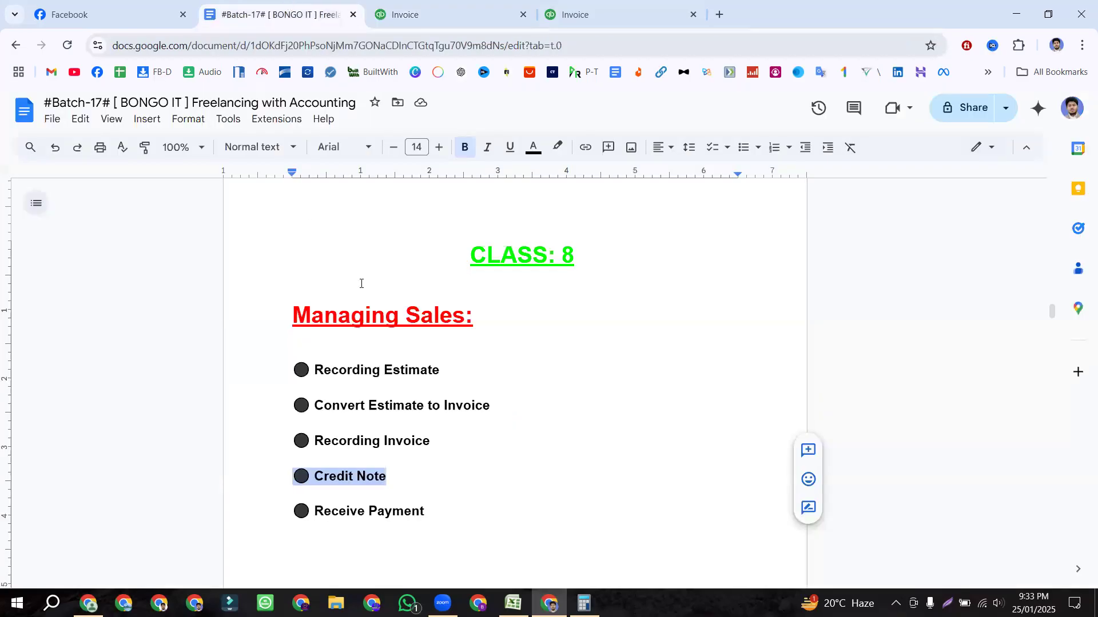
Step: Highlight the Credit Note and Recording Invoice topic lines in the notes, then return to QuickBooks
double_click(404, 476)
left_click_drag(404, 475, 299, 475)
left_click_drag(453, 439, 290, 438)
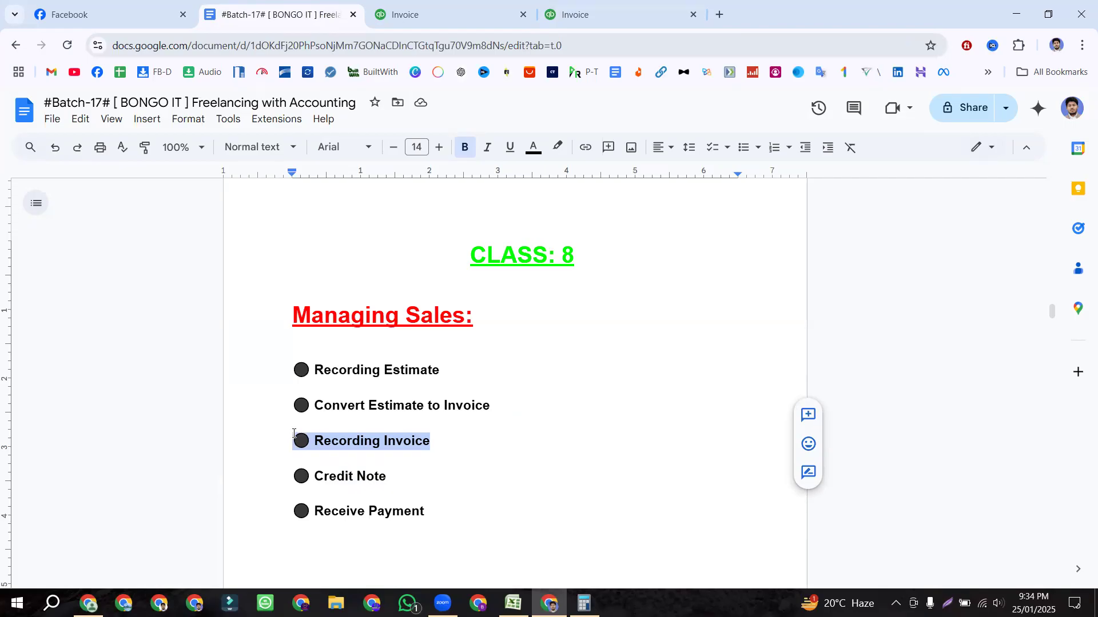
left_click_drag(404, 475, 300, 476)
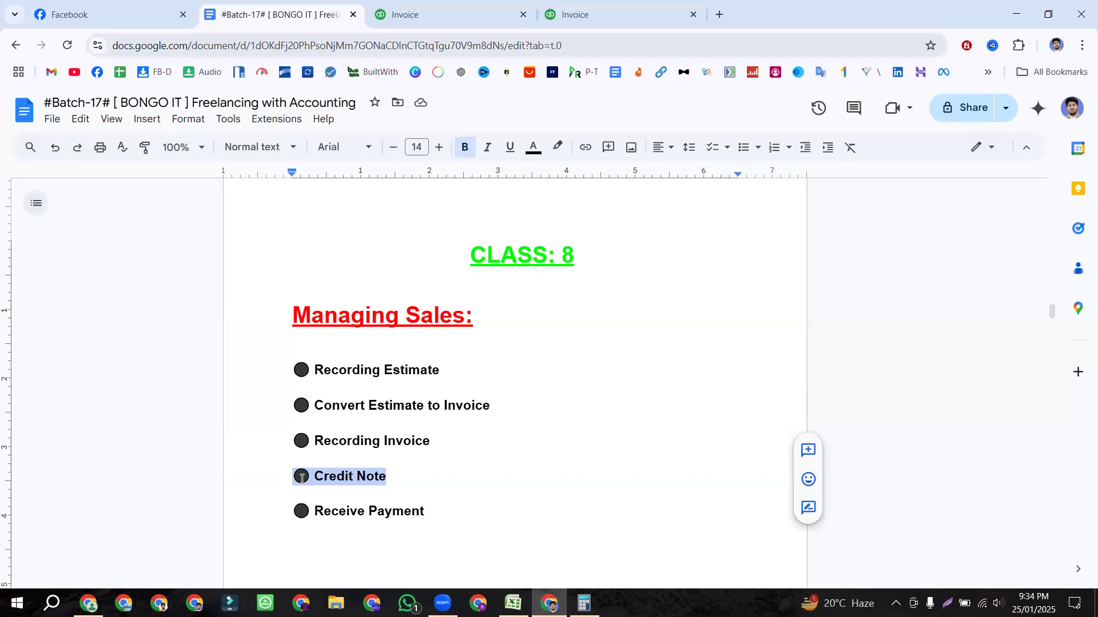
left_click(458, 5)
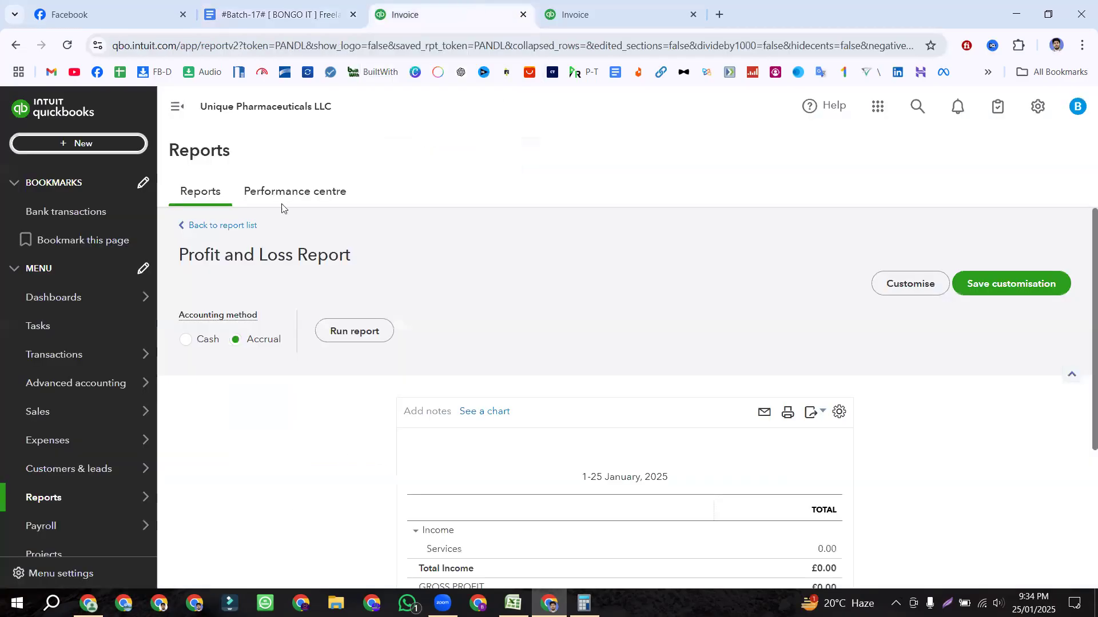
Step: Start a blank credit note from + New, then switch to the Excel invoice workbook
left_click(65, 143)
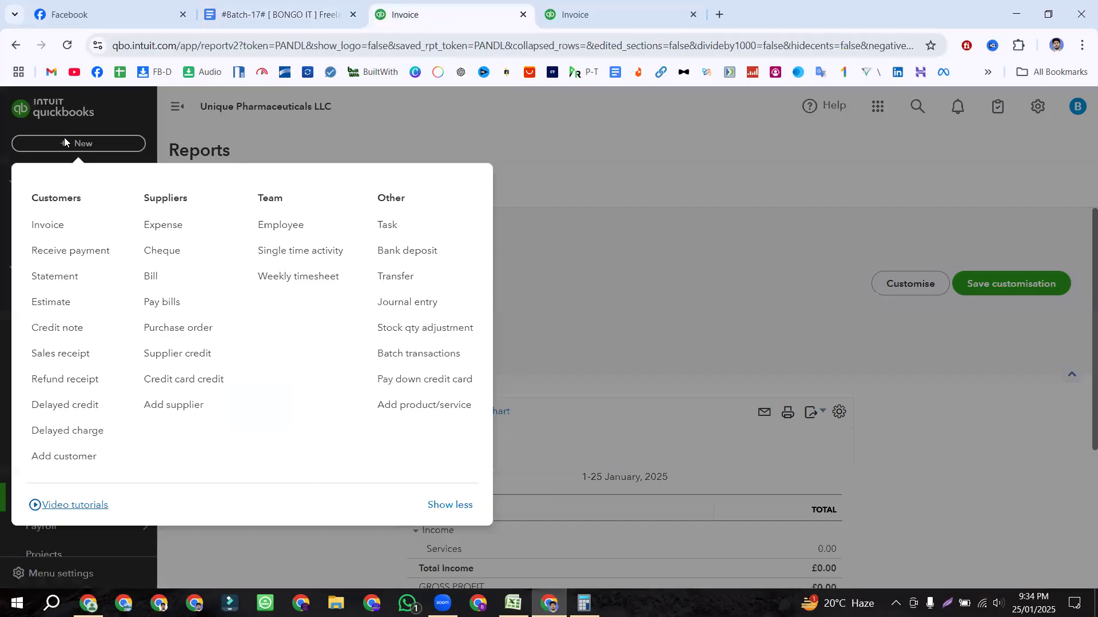
left_click(63, 329)
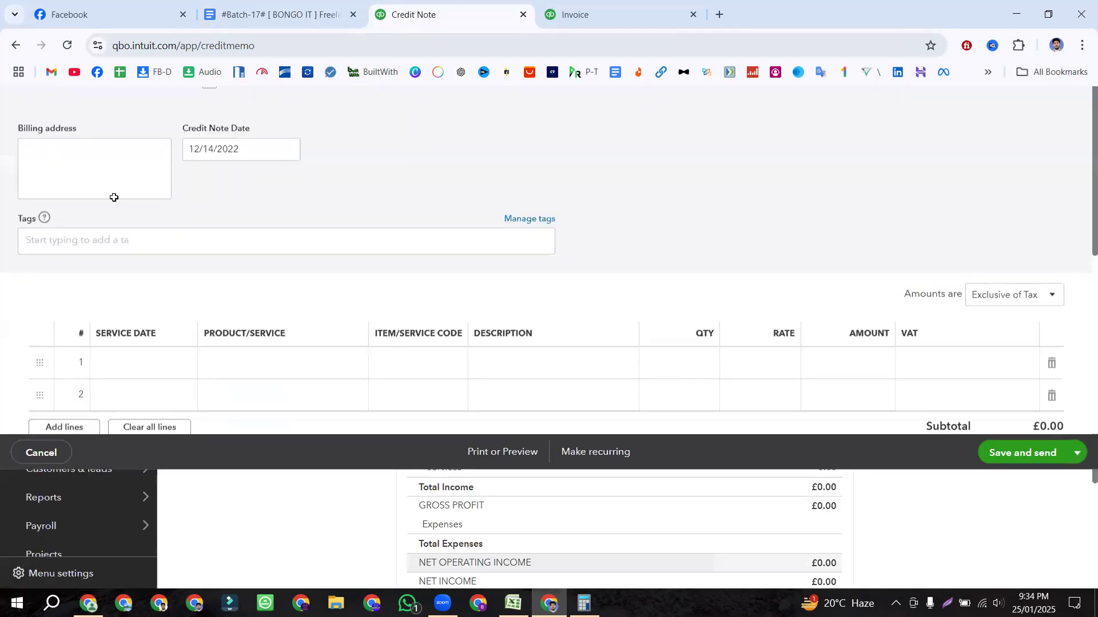
key("alt+Tab")
Step: Review the return: 1 Life saving equipment on 16-Dec-2022 against the 14-Dec-2022 invoice
left_click(255, 153)
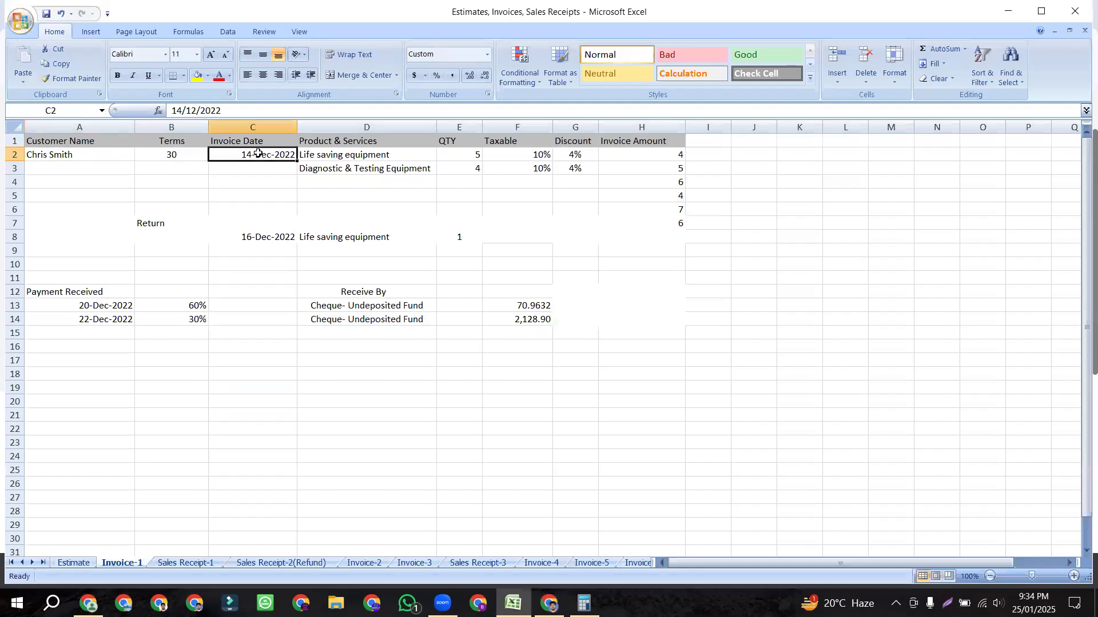
left_click(155, 223)
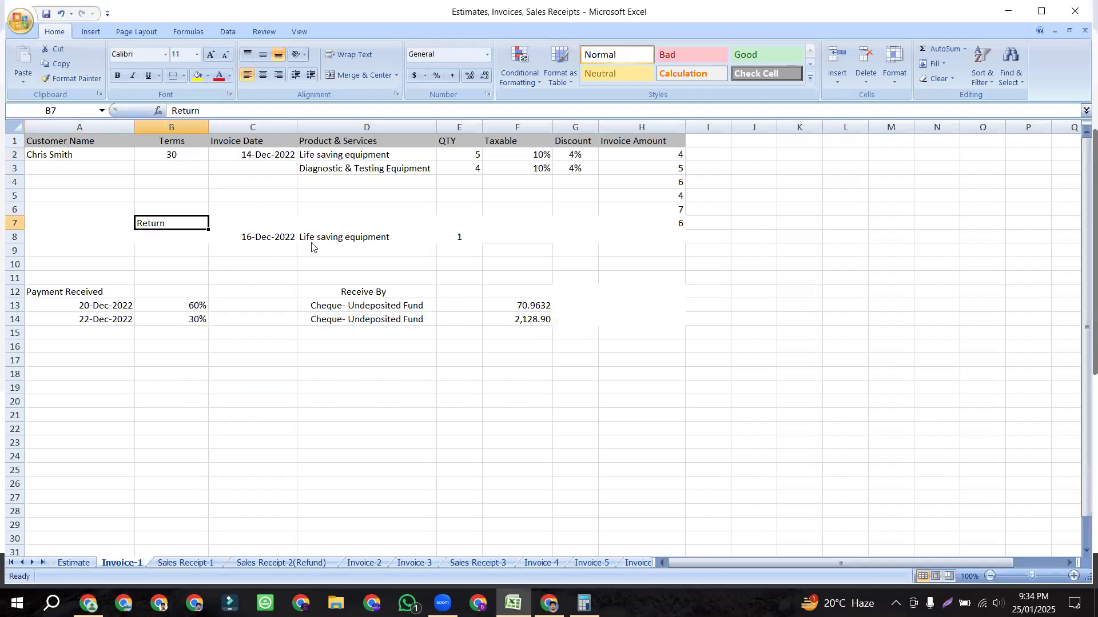
left_click(365, 240)
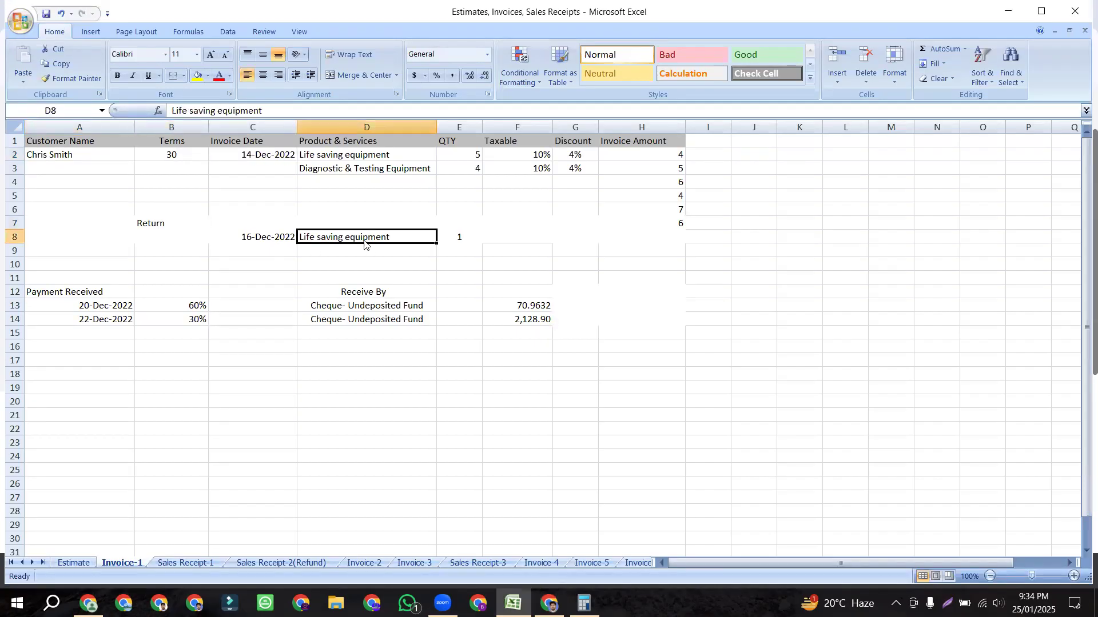
left_click(461, 238)
left_click(261, 237)
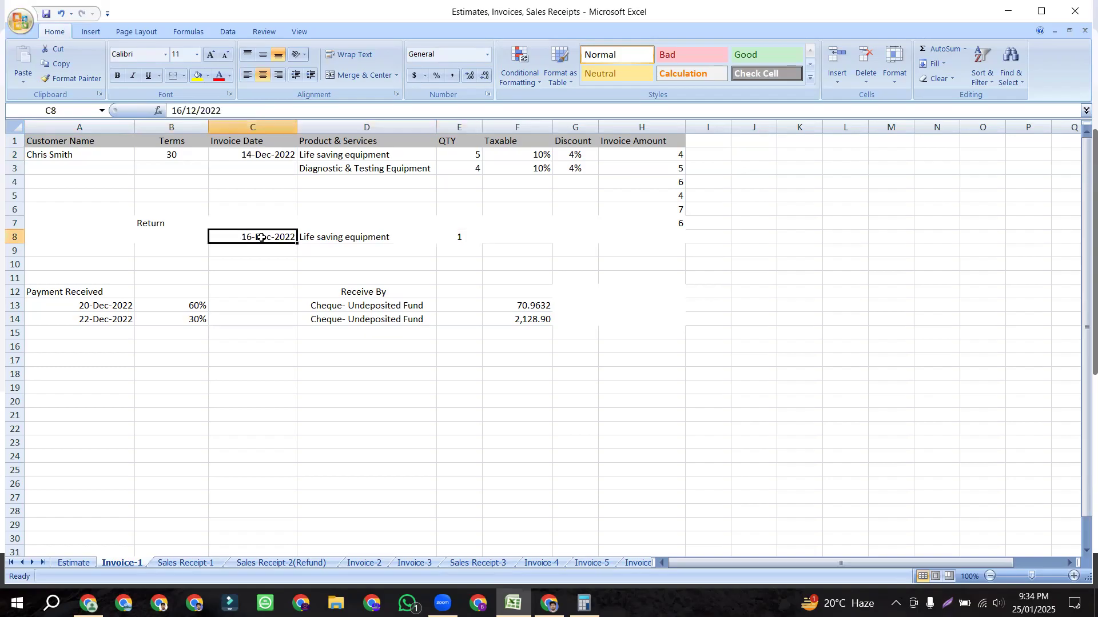
left_click(255, 156)
left_click(258, 234)
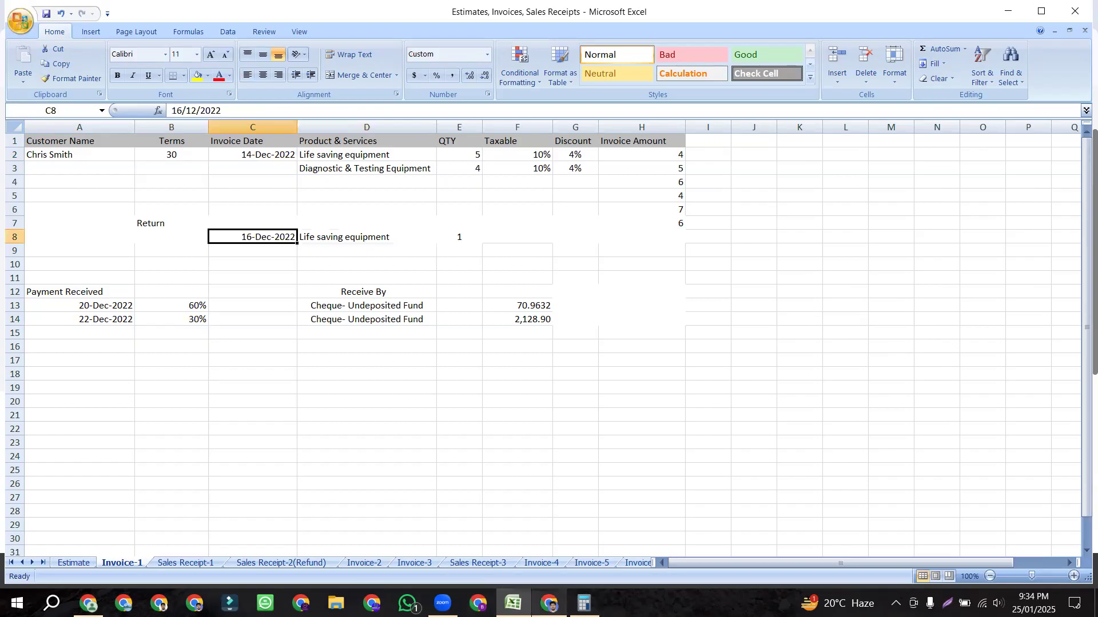
left_click(548, 603)
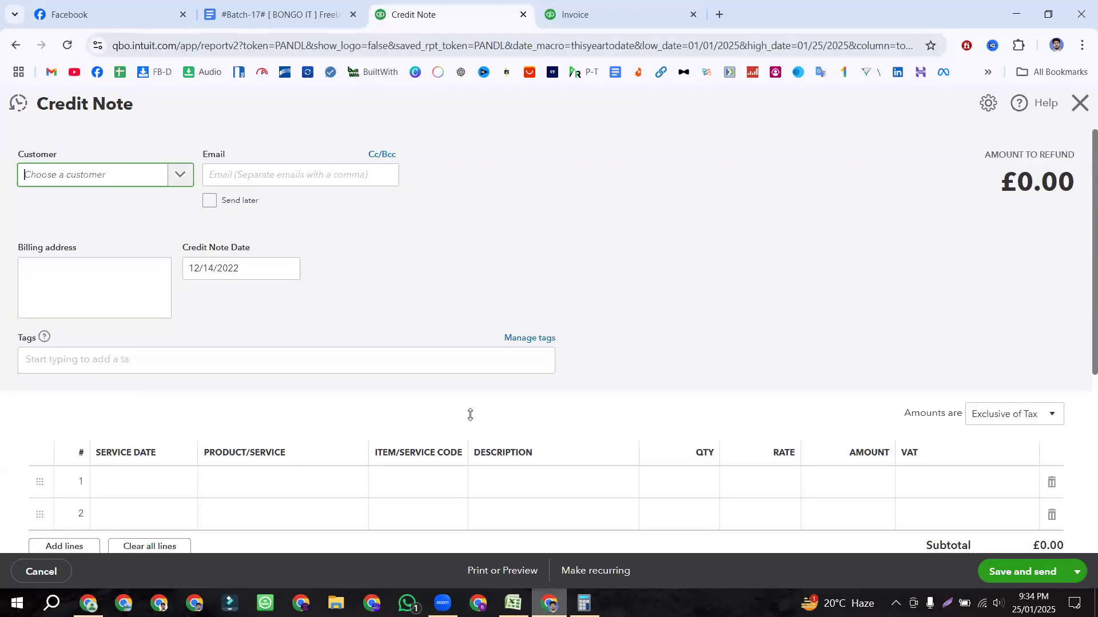
Step: Choose the invoice's customer and set the credit note date to 12/16/2022
left_click(184, 182)
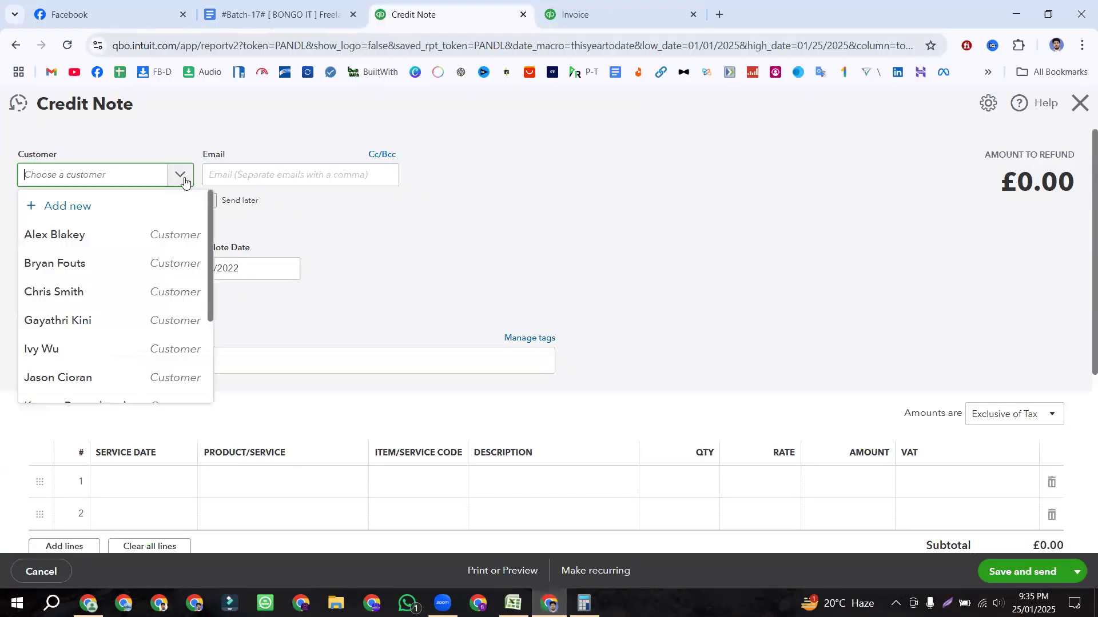
left_click(74, 292)
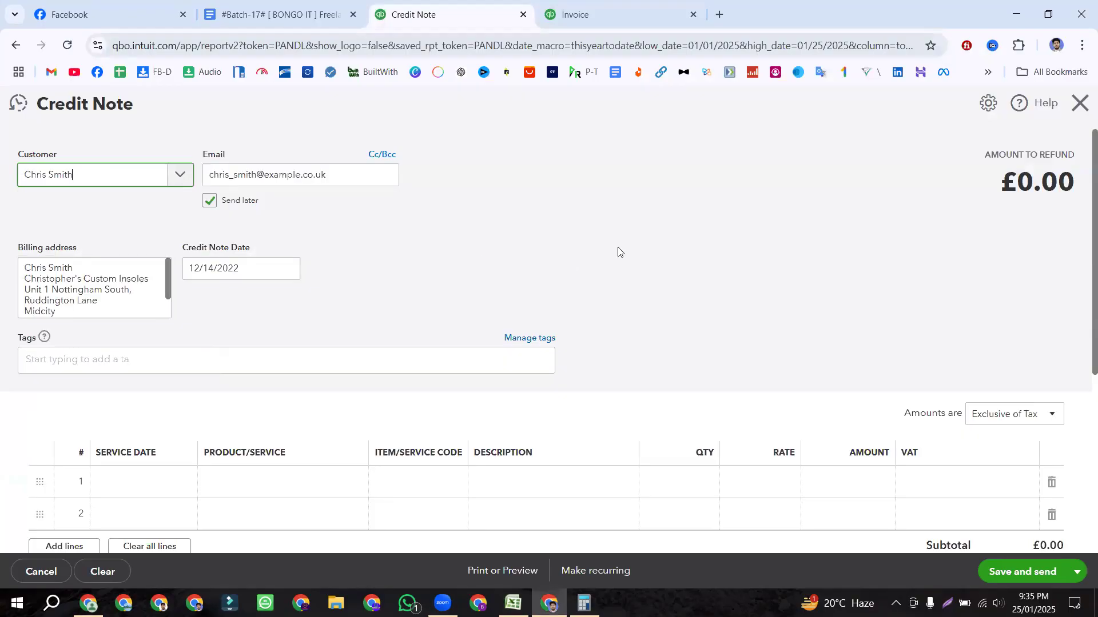
left_click_drag(34, 109, 216, 139)
left_click(216, 139)
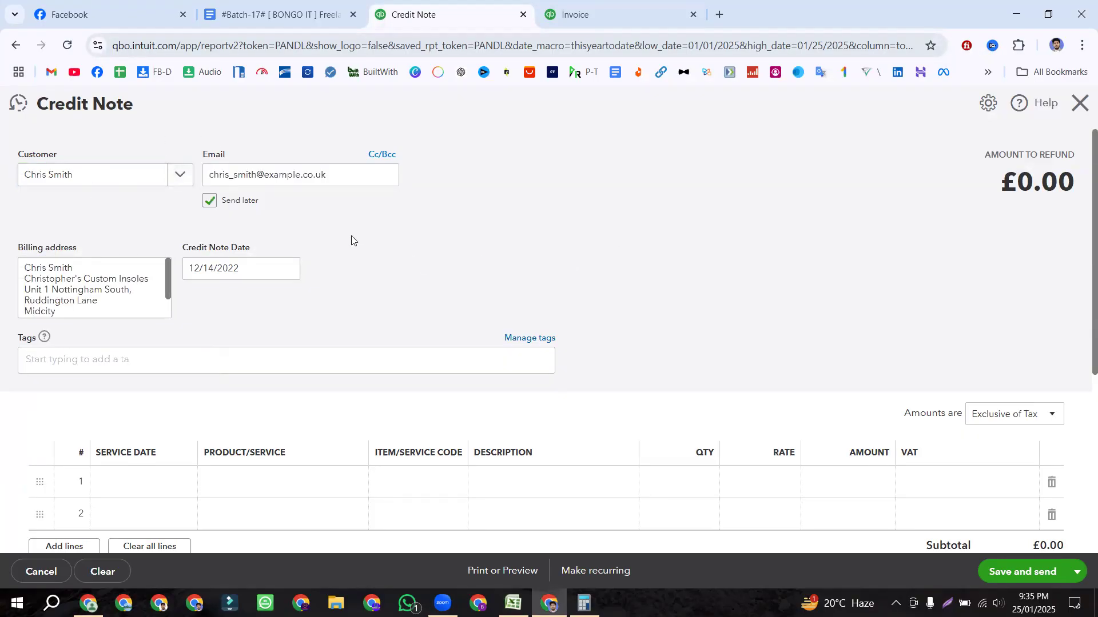
left_click(288, 269)
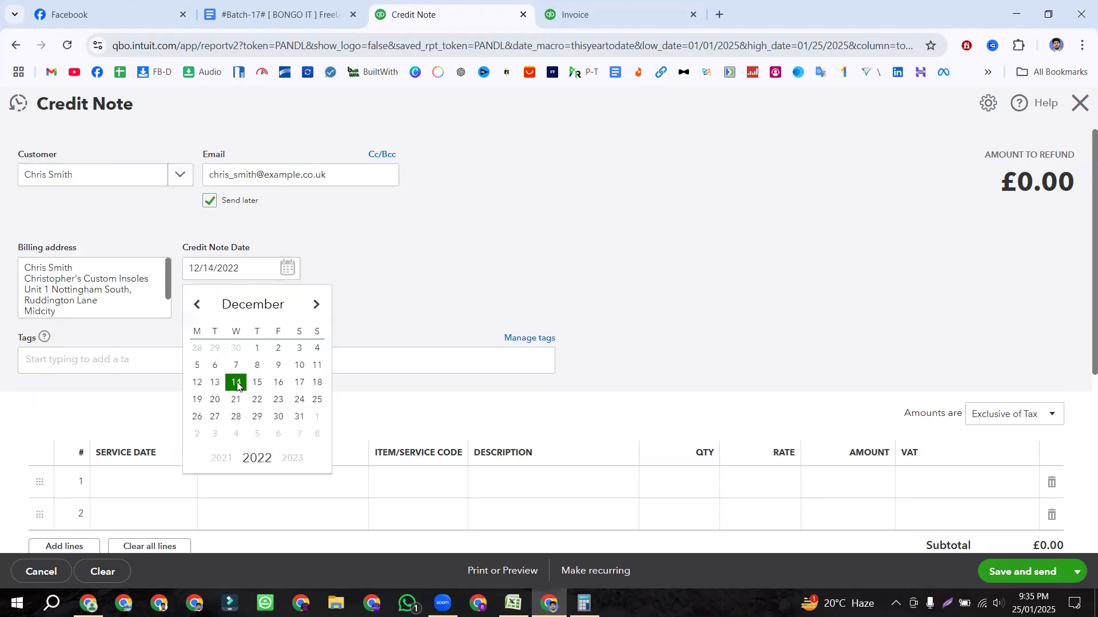
left_click(279, 385)
left_click(439, 284)
scroll(599, 259, "down", 2)
scroll(600, 259, "up", 1)
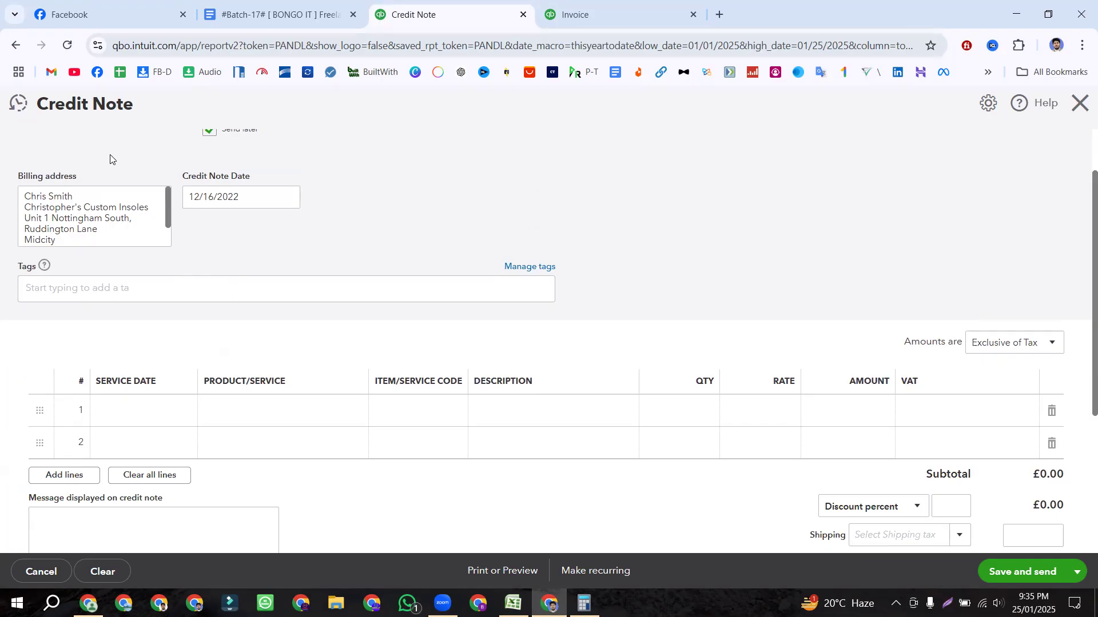
scroll(477, 231, "up", 1)
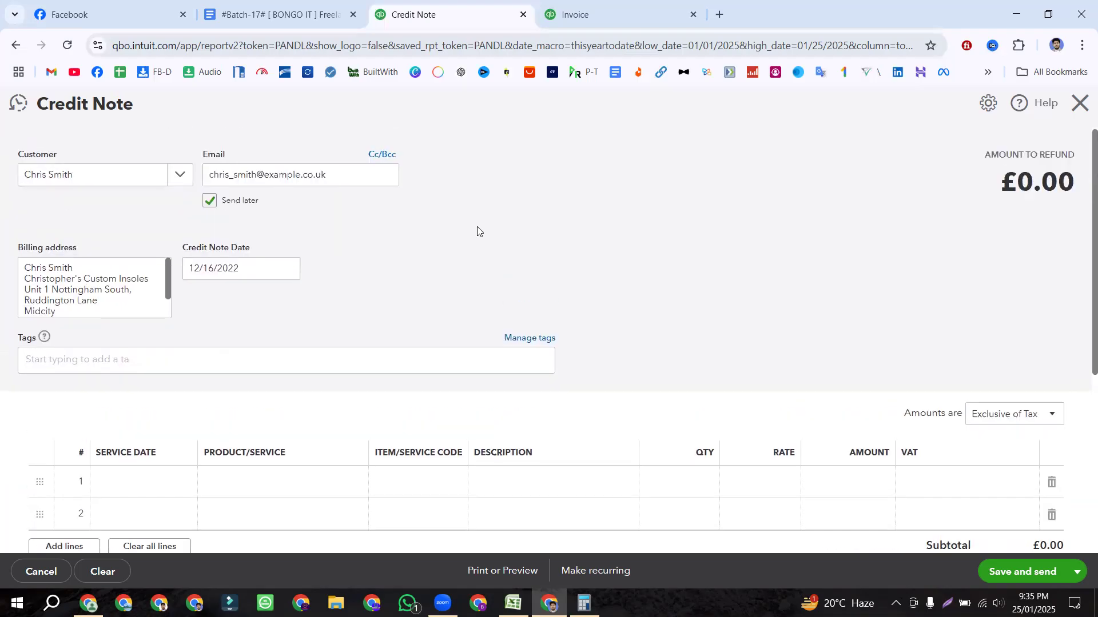
scroll(477, 231, "down", 3)
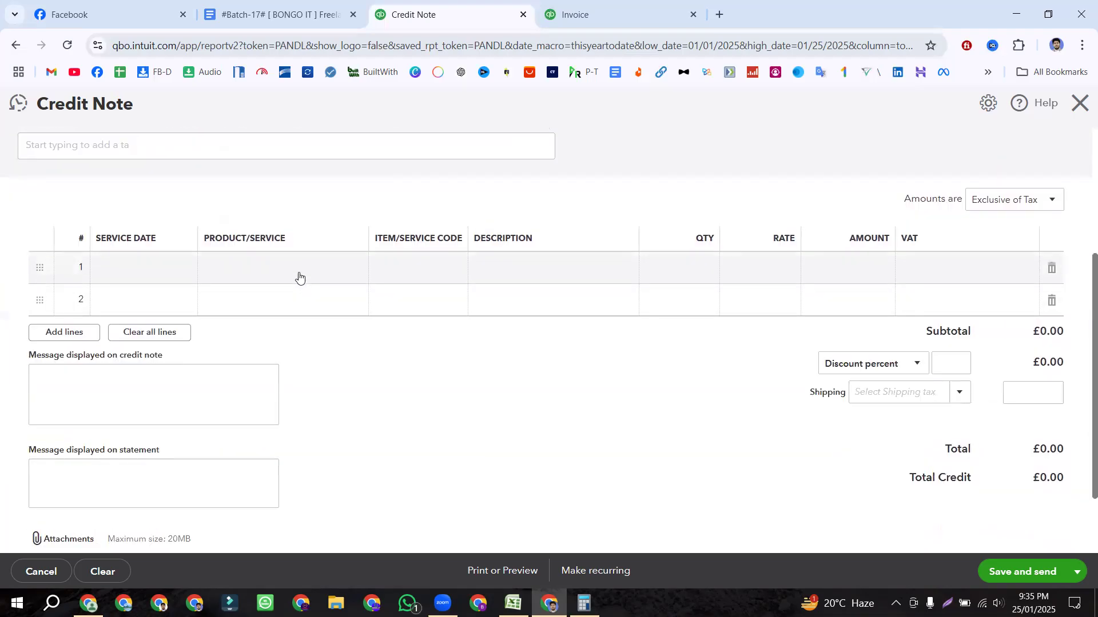
Step: Paste 'Life saving equipment' from the workbook into line 1's product and select it
left_click(299, 276)
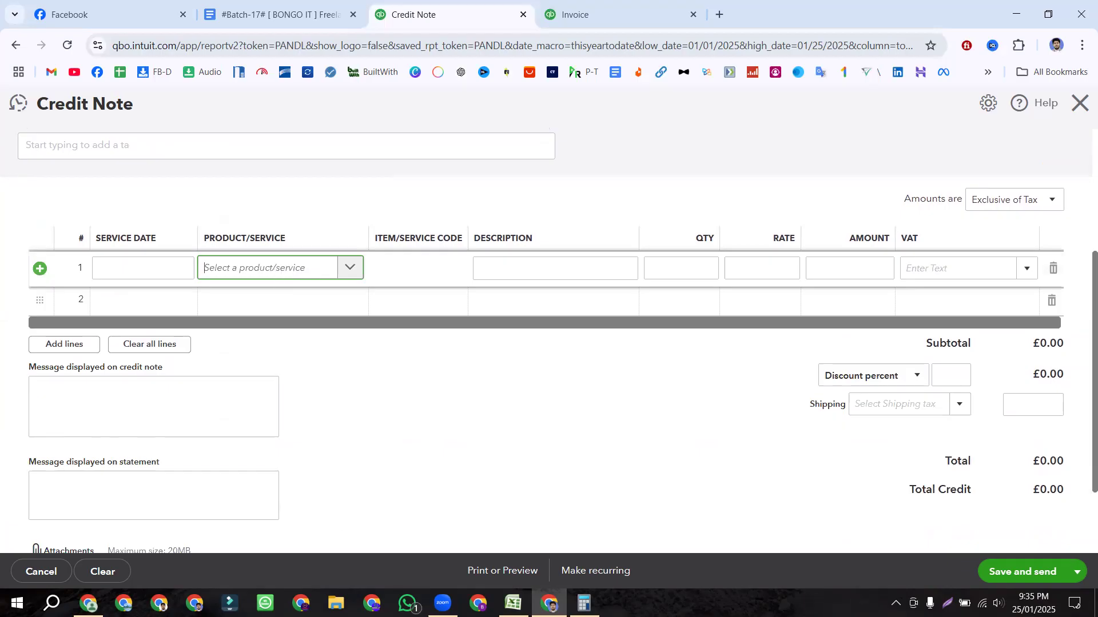
key("alt+Tab")
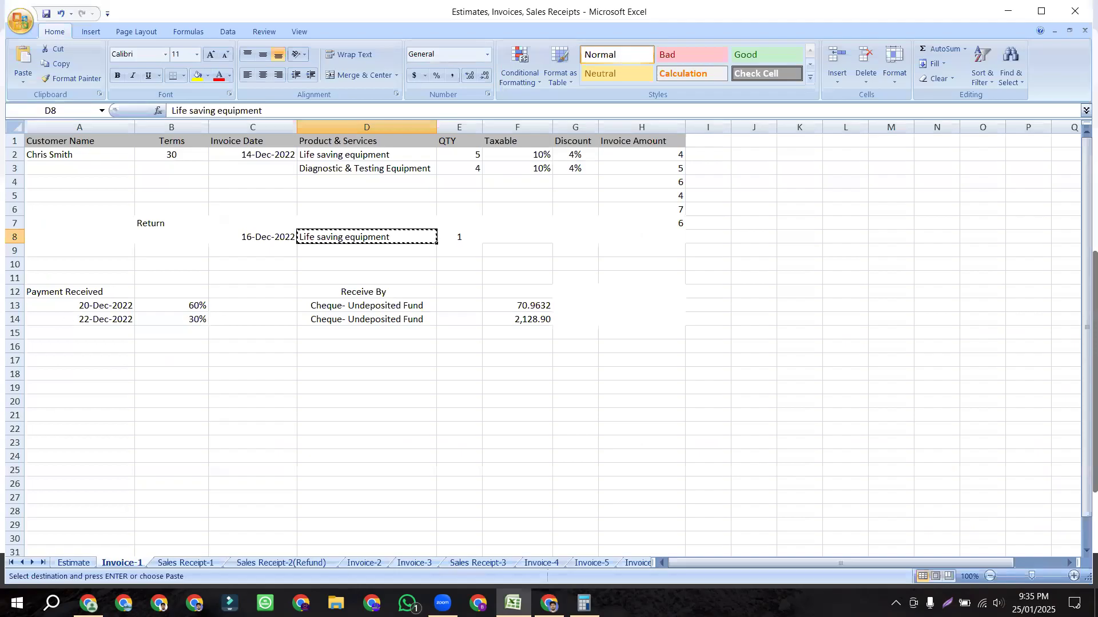
key("alt+Tab")
left_click(266, 264)
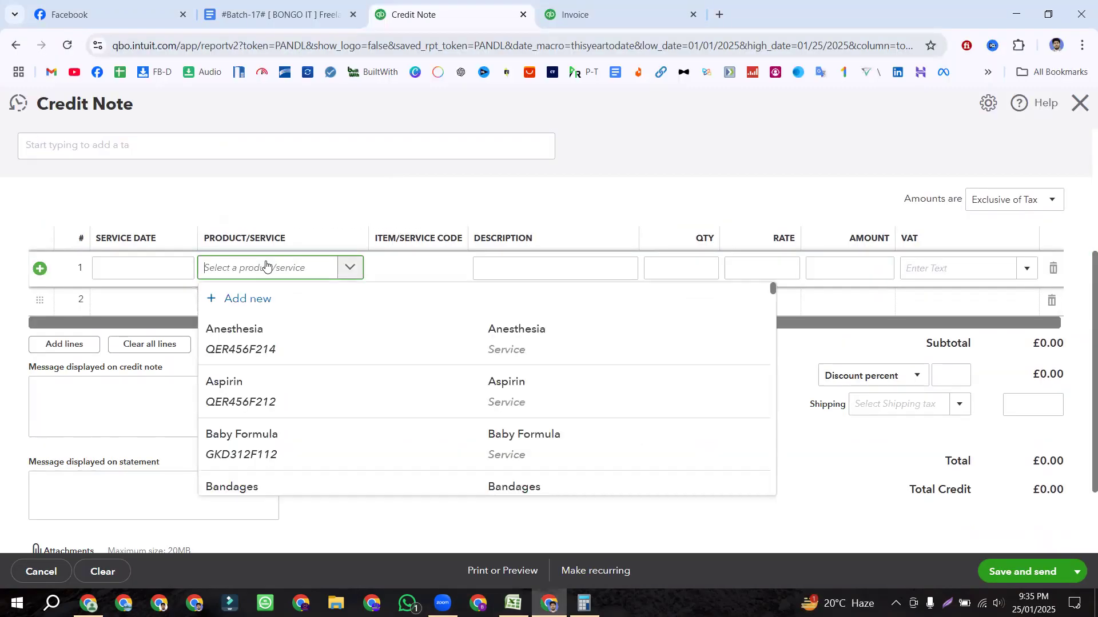
type("Life saving equipment")
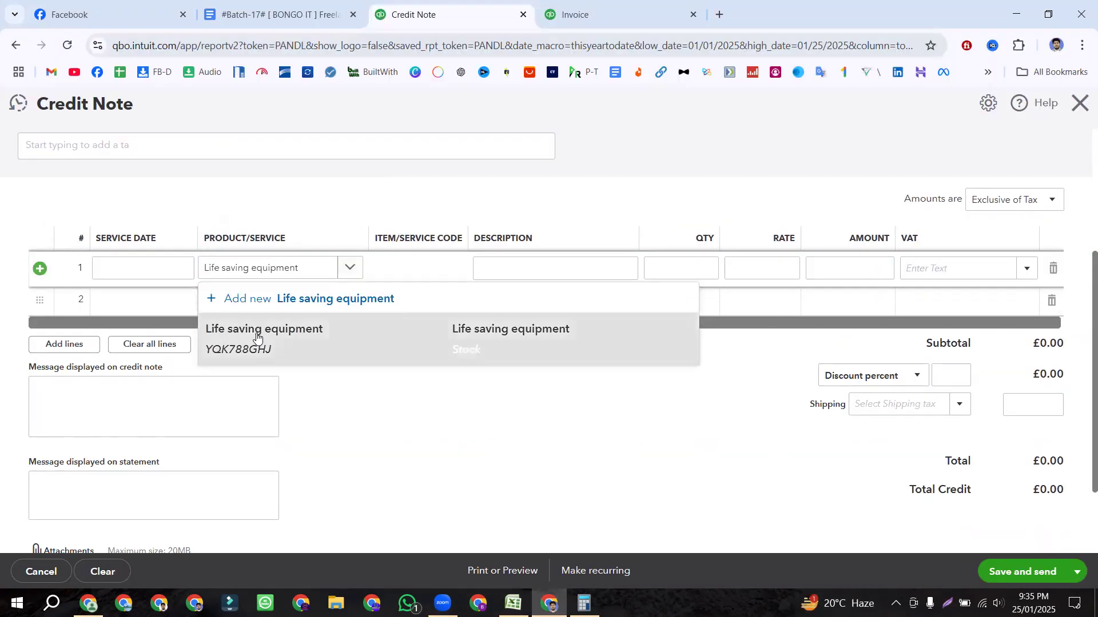
left_click(257, 337)
left_click(708, 269)
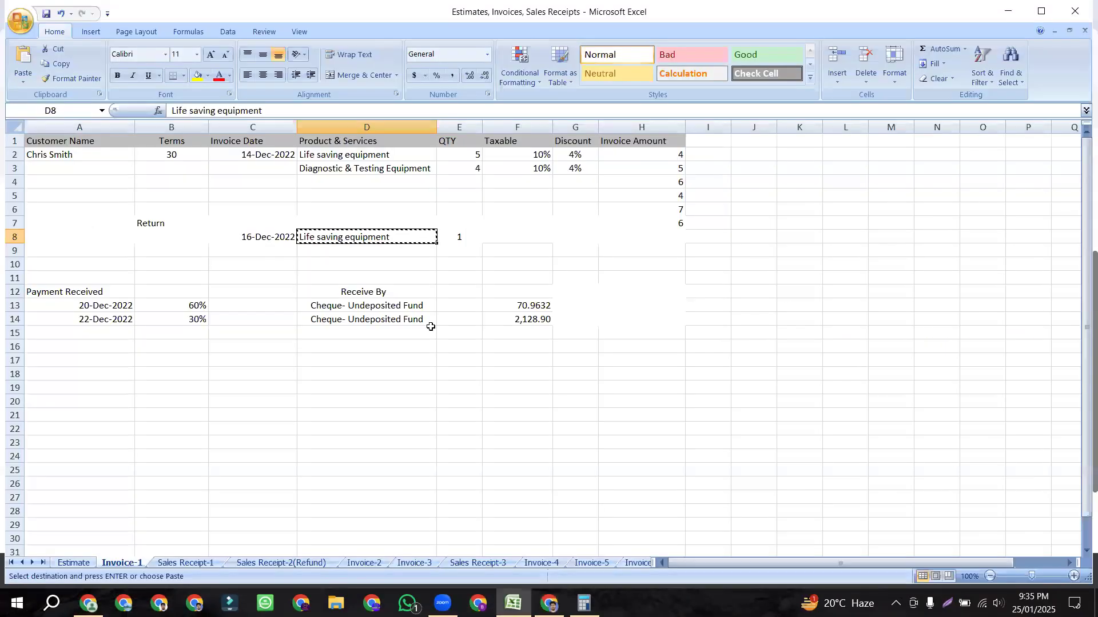
Step: Check the Excel return row: quantity 1, with empty Taxable and Discount cells
left_click(512, 603)
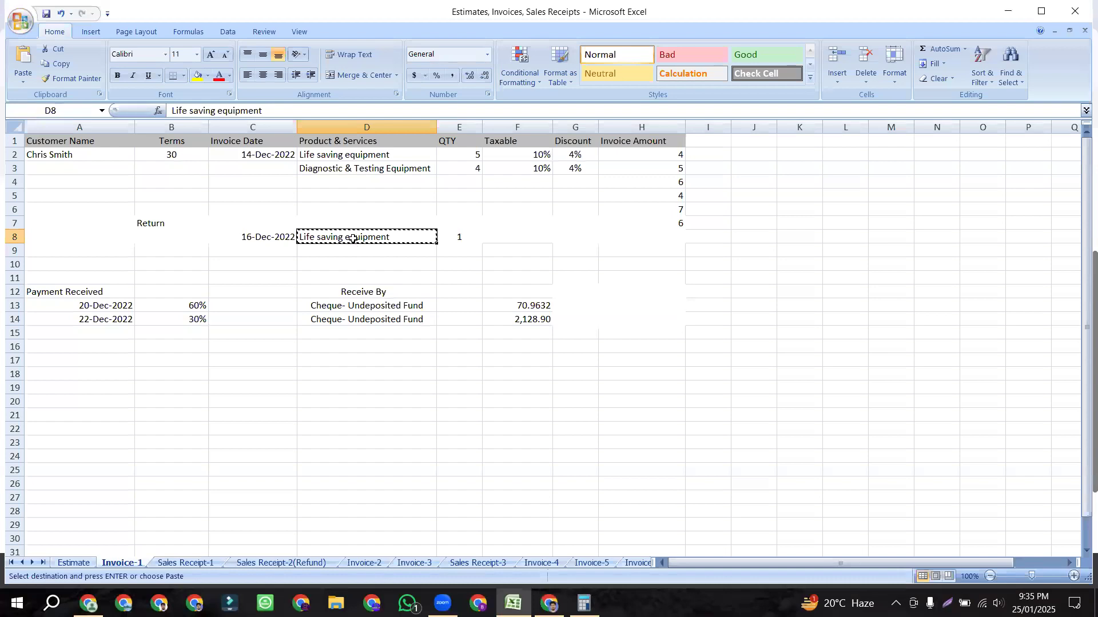
left_click(462, 237)
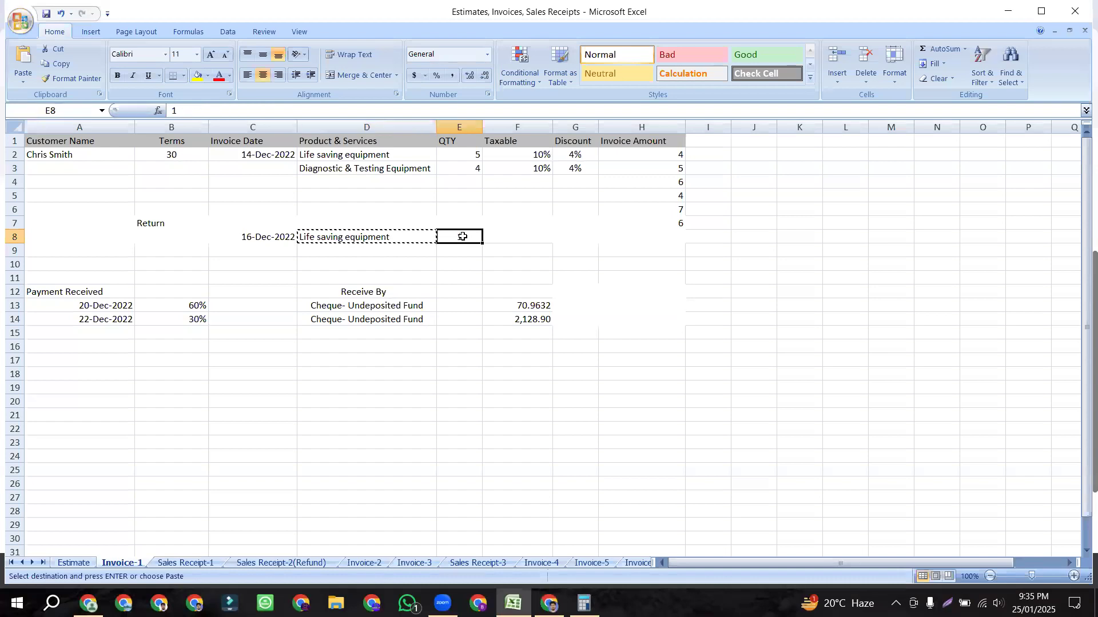
left_click(533, 155)
left_click(513, 230)
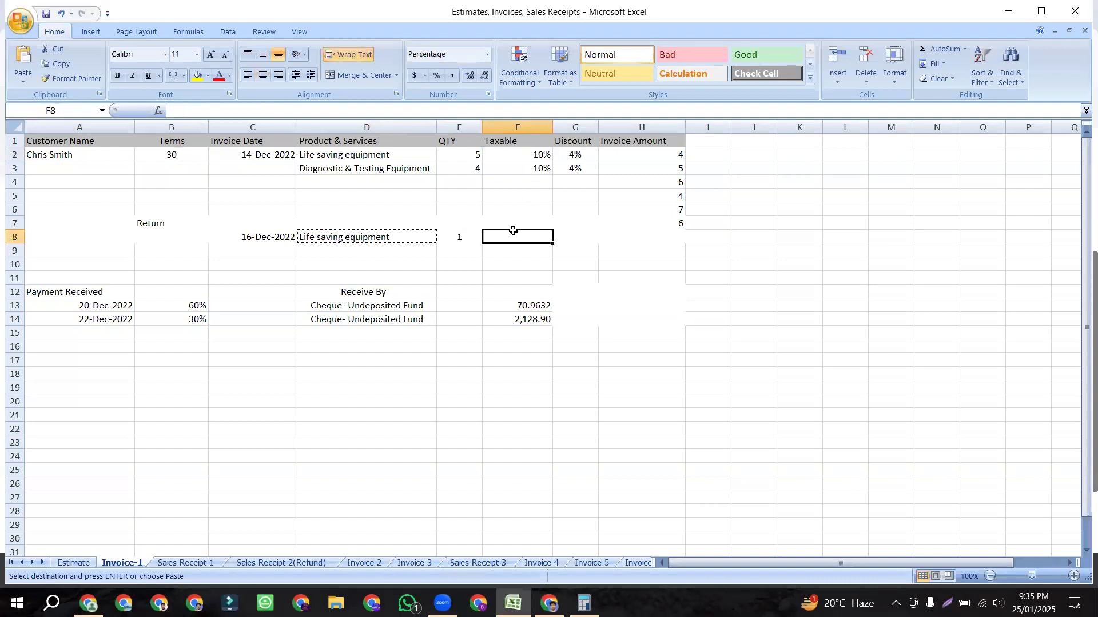
left_click(572, 237)
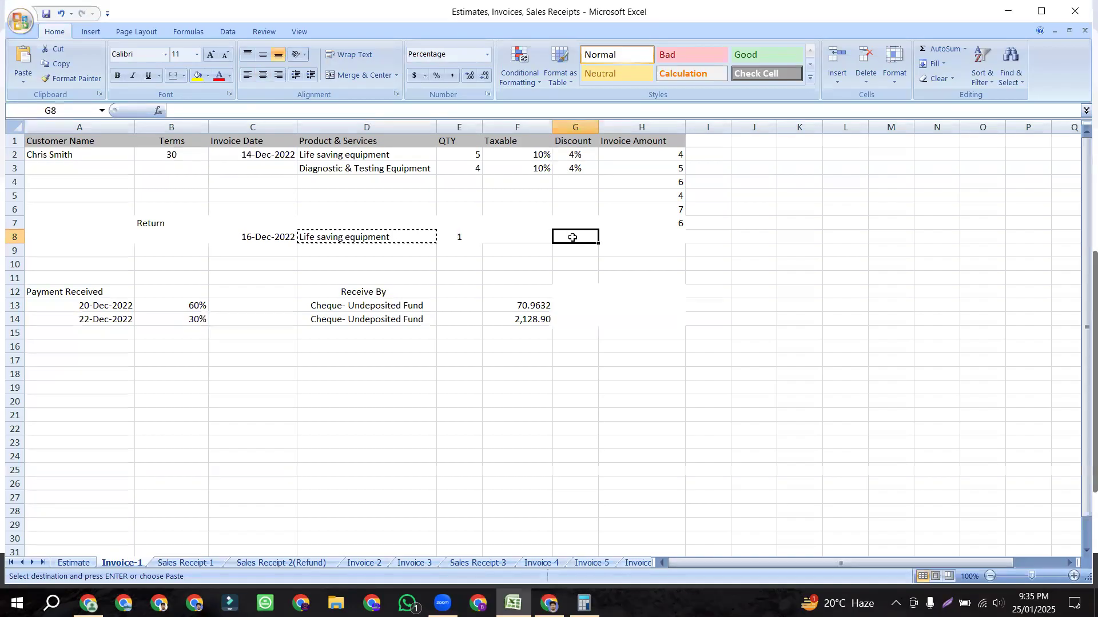
left_click_drag(258, 234, 451, 234)
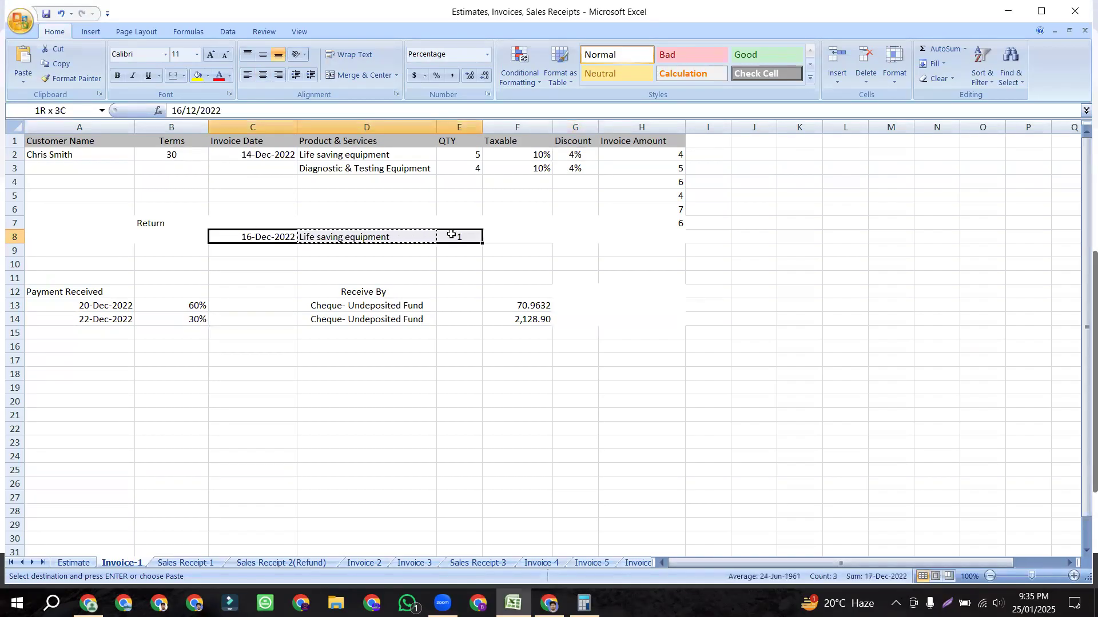
left_click(525, 234)
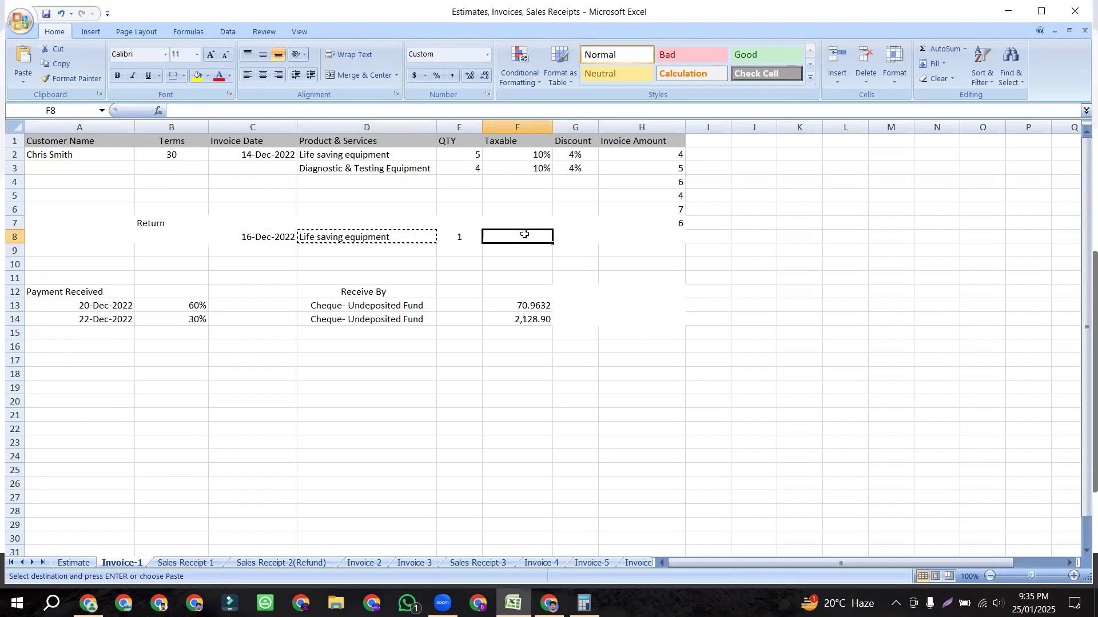
left_click(574, 240)
left_click(535, 239)
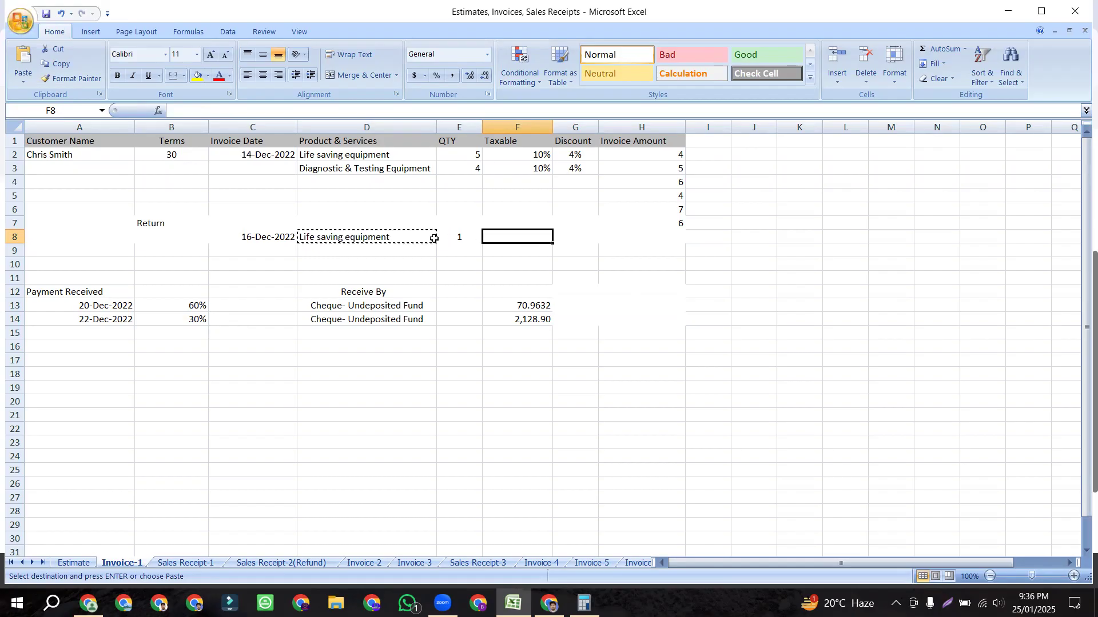
left_click(387, 238)
left_click_drag(83, 158, 605, 174)
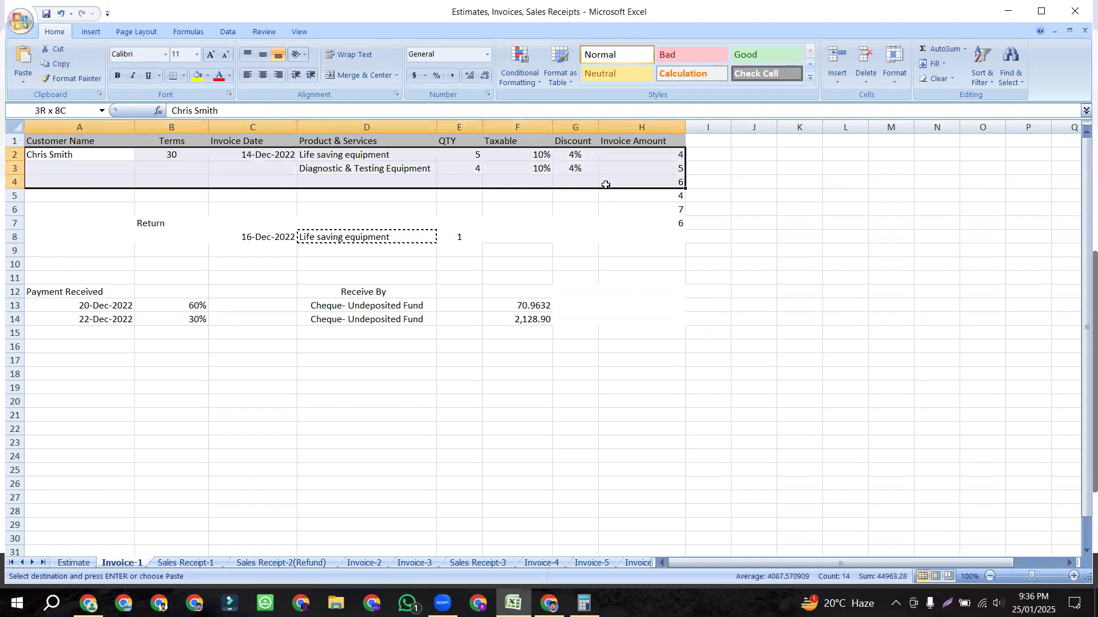
left_click_drag(152, 223, 450, 244)
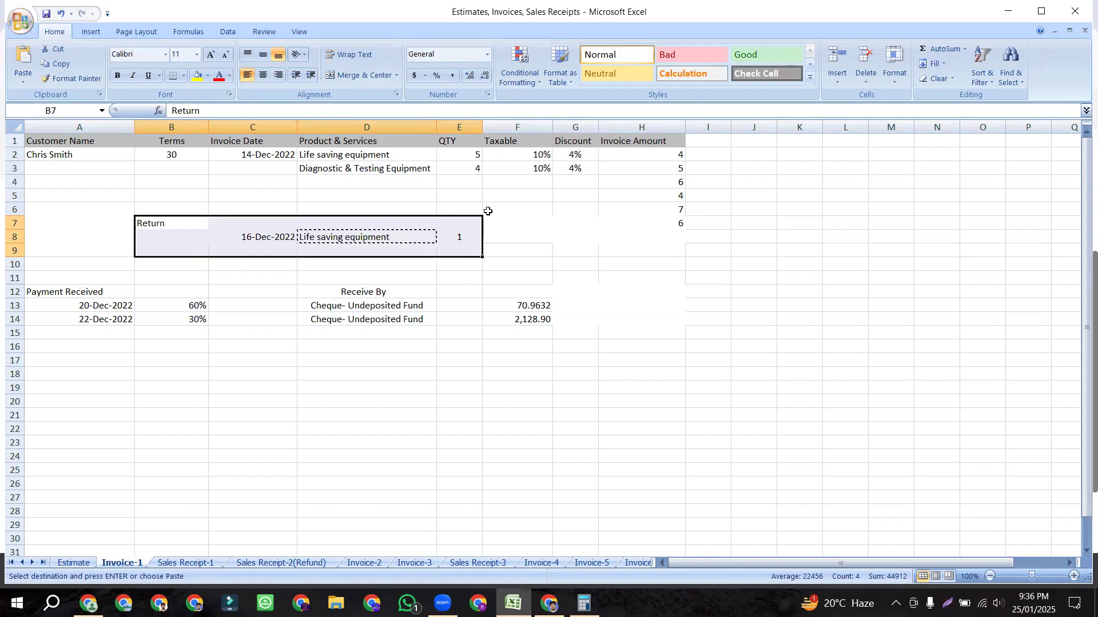
Step: Compare the return with the invoice lines and confirm the invoice's 4% discount
left_click(494, 235)
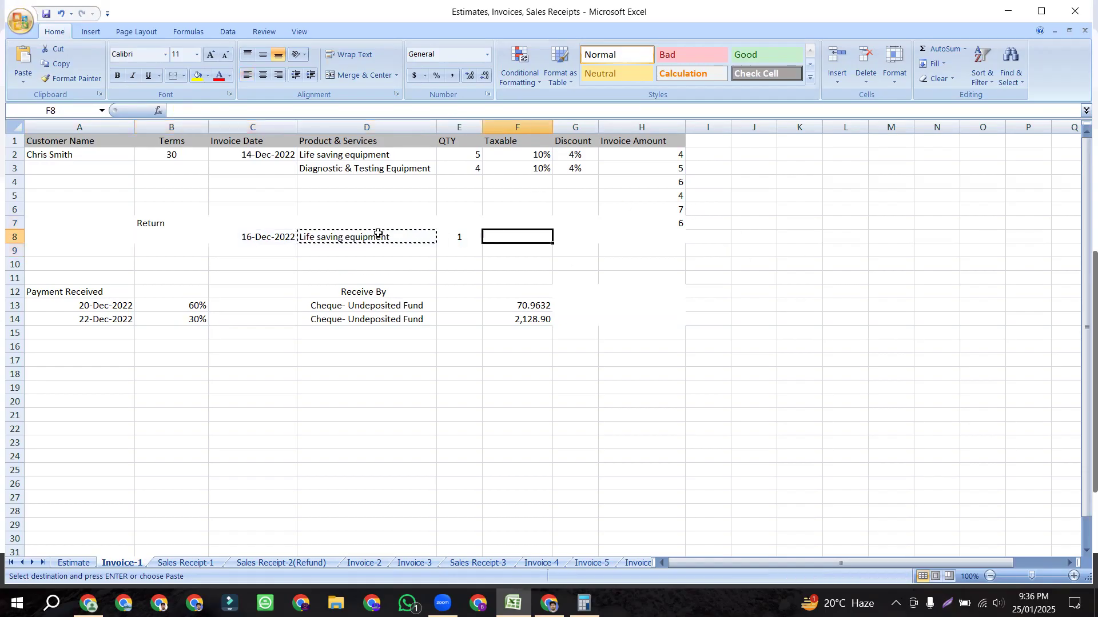
left_click(363, 235)
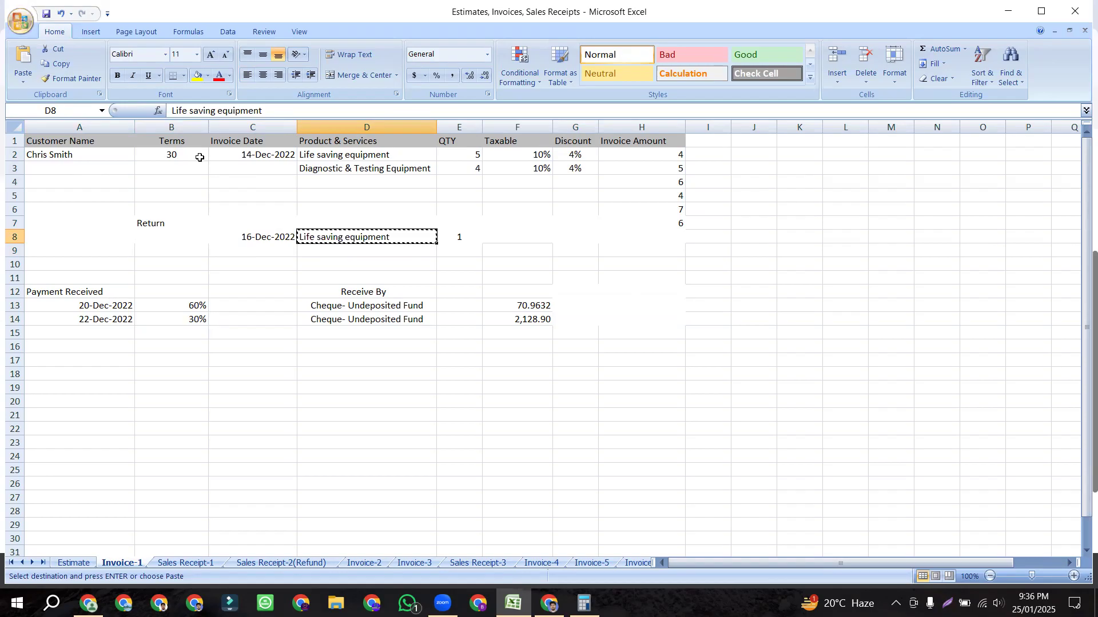
left_click(386, 164)
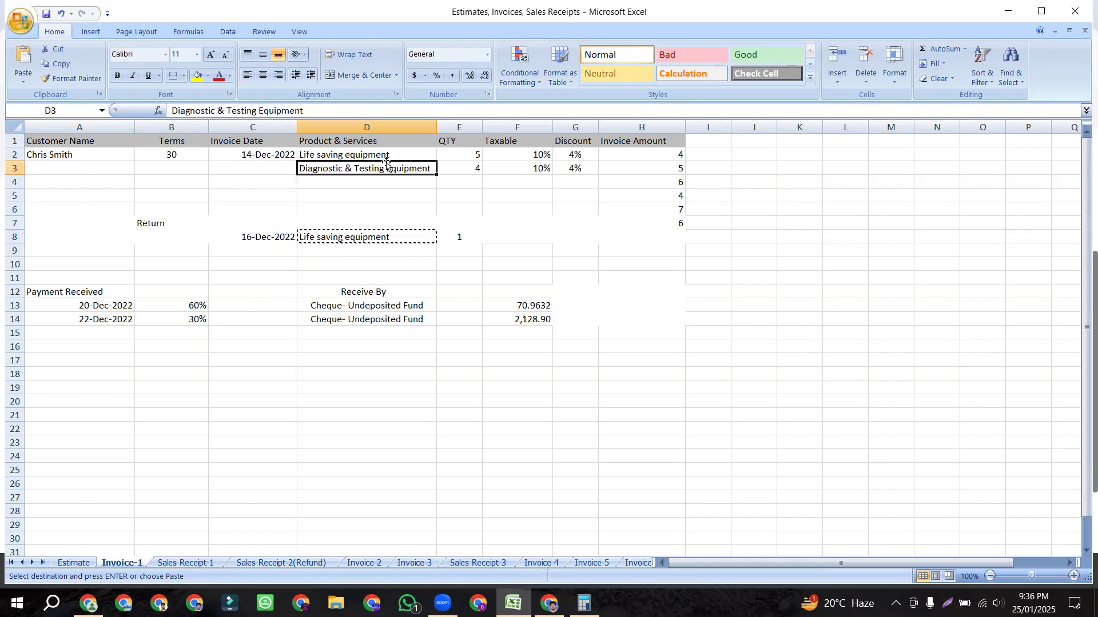
left_click(455, 169)
left_click_drag(232, 241, 558, 234)
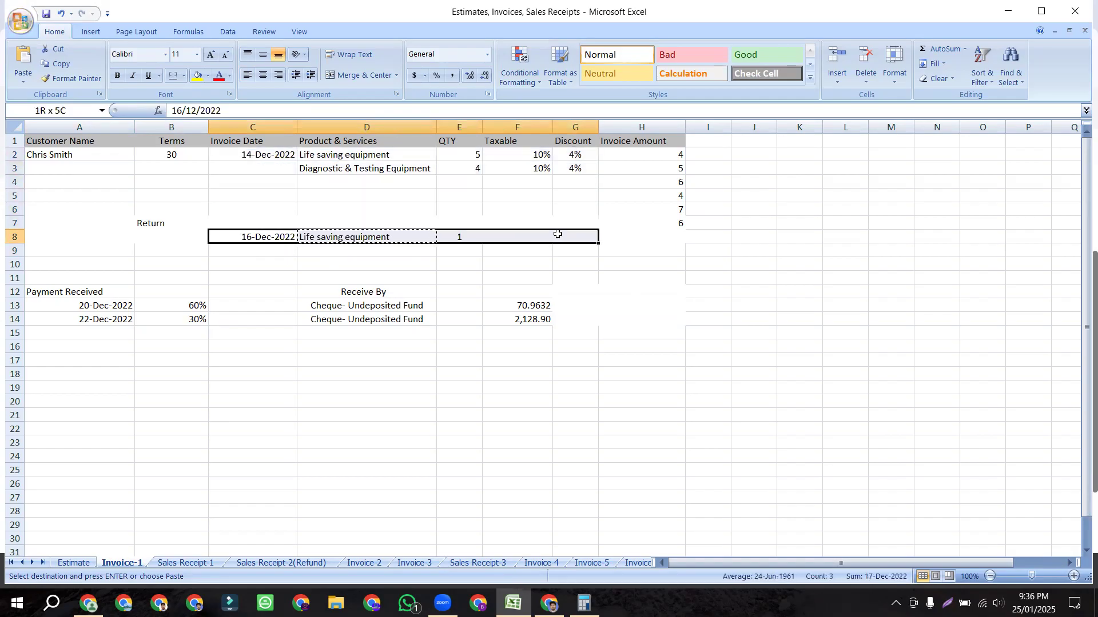
left_click(427, 255)
left_click(369, 237)
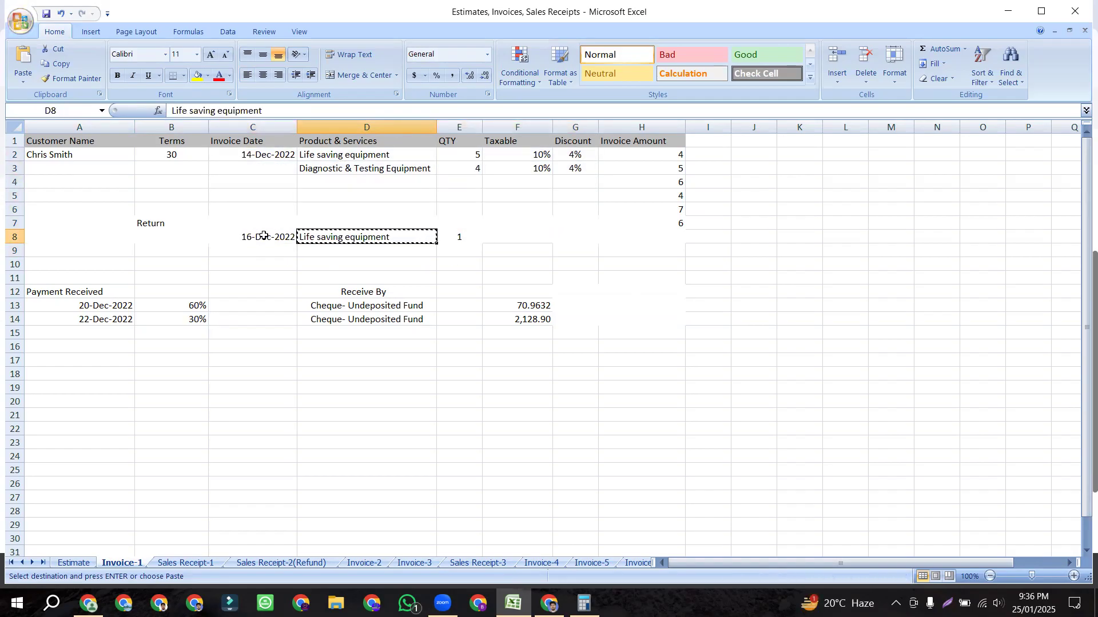
left_click(148, 224)
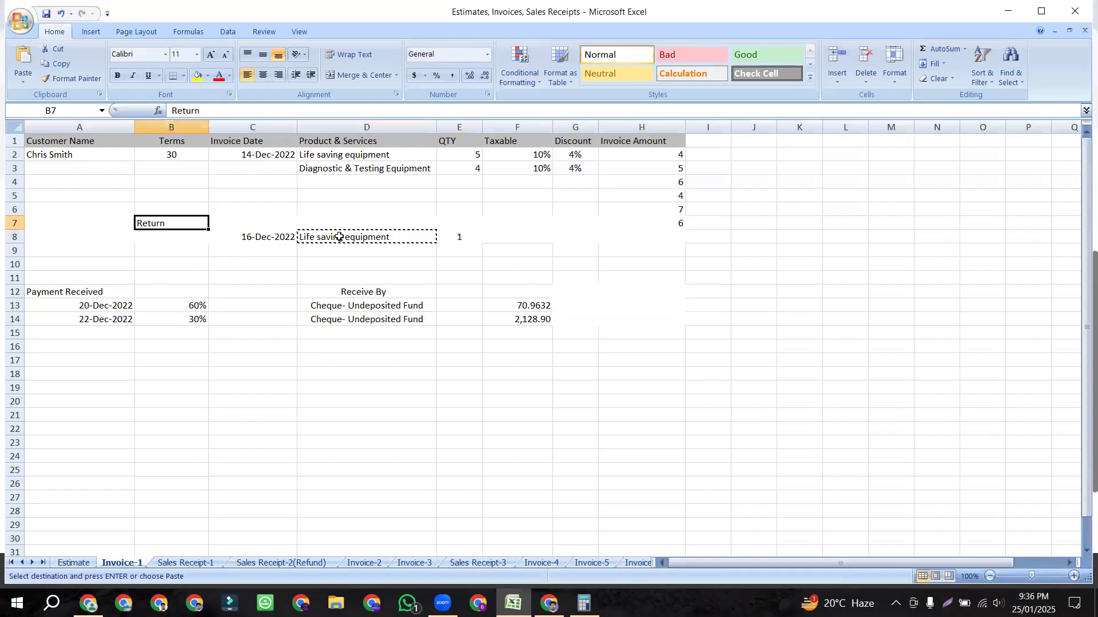
left_click(320, 237)
left_click(461, 237)
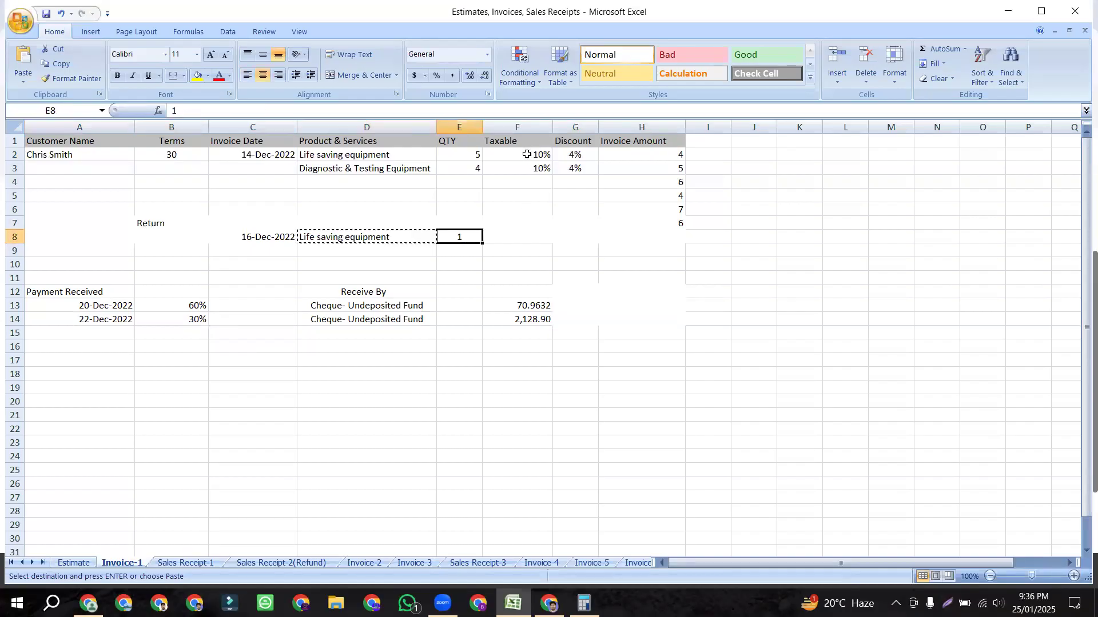
left_click_drag(401, 154, 524, 158)
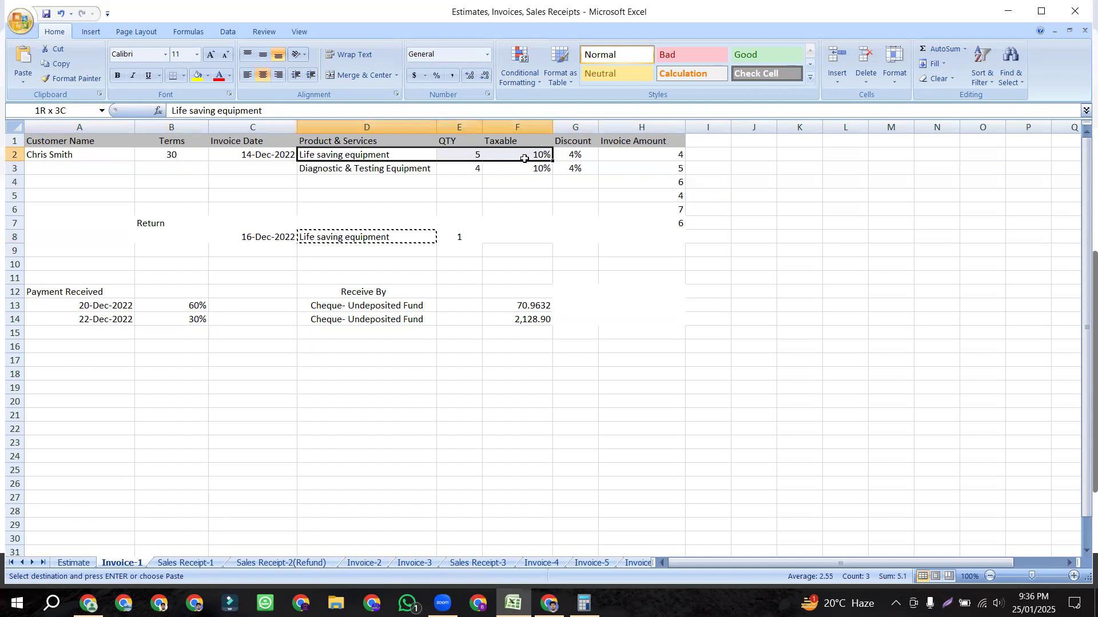
left_click(577, 155)
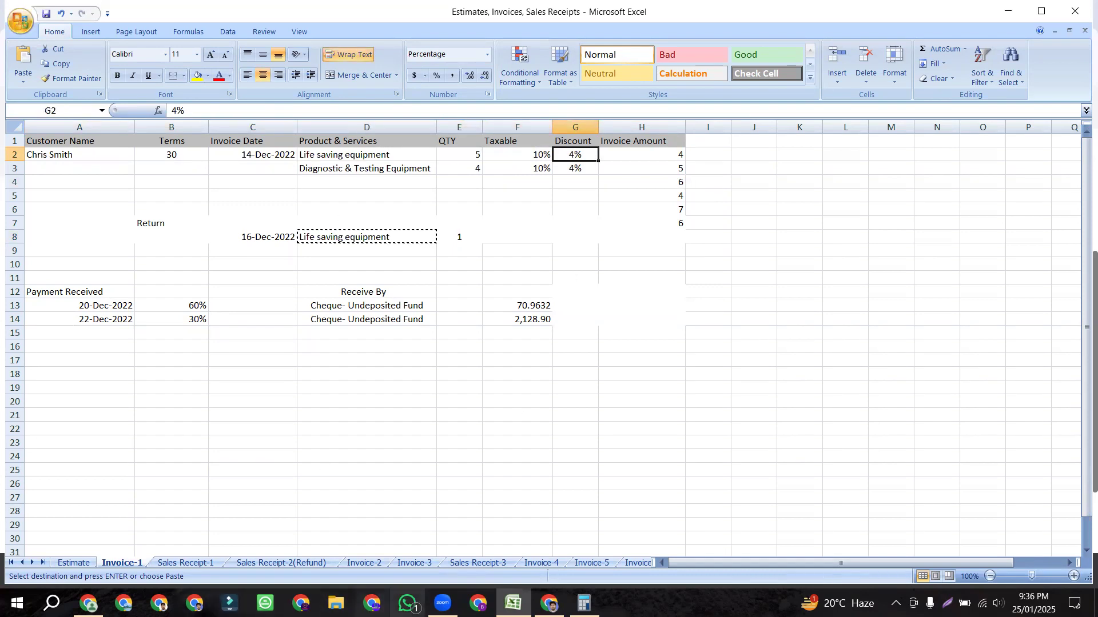
left_click(549, 603)
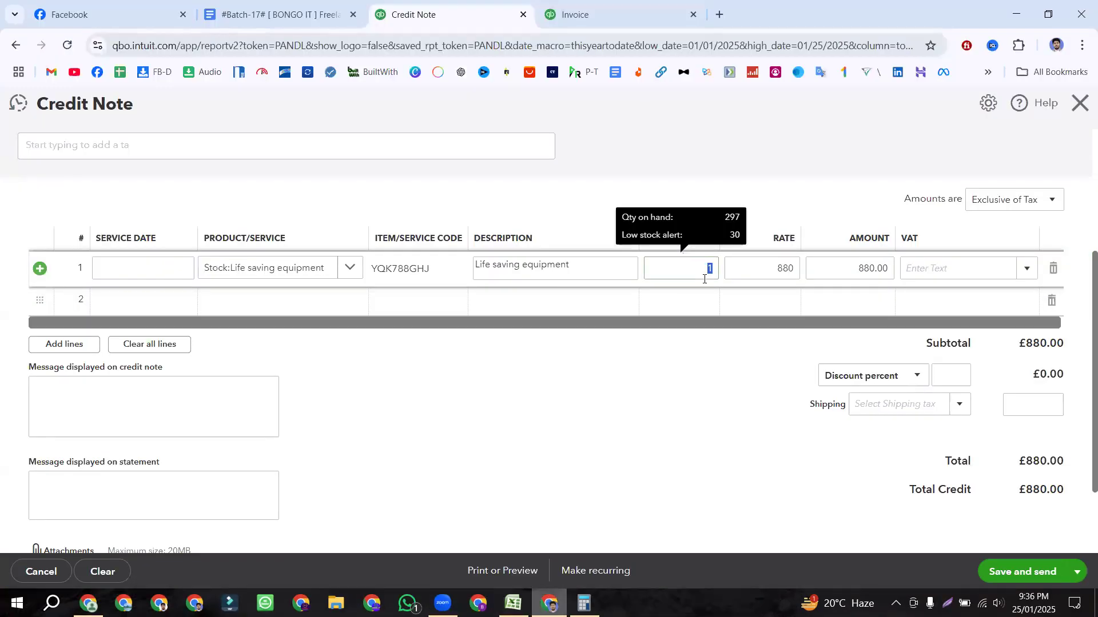
Step: Set line 1's quantity to 1 and apply the Tax VAT rate, totalling £968.00
type("1")
left_click(696, 368)
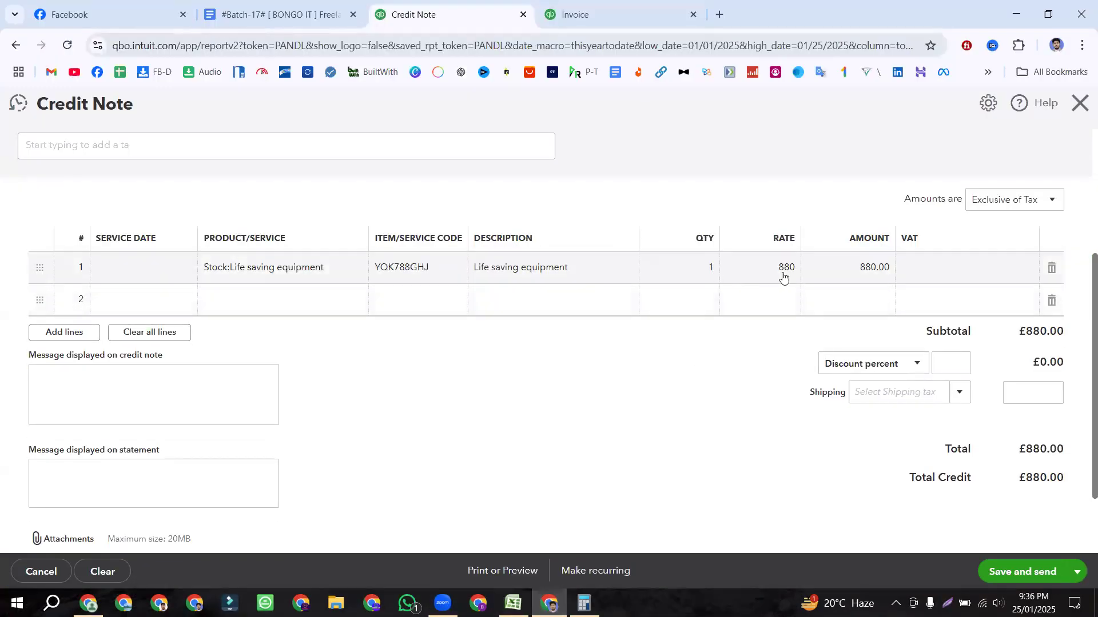
left_click(948, 267)
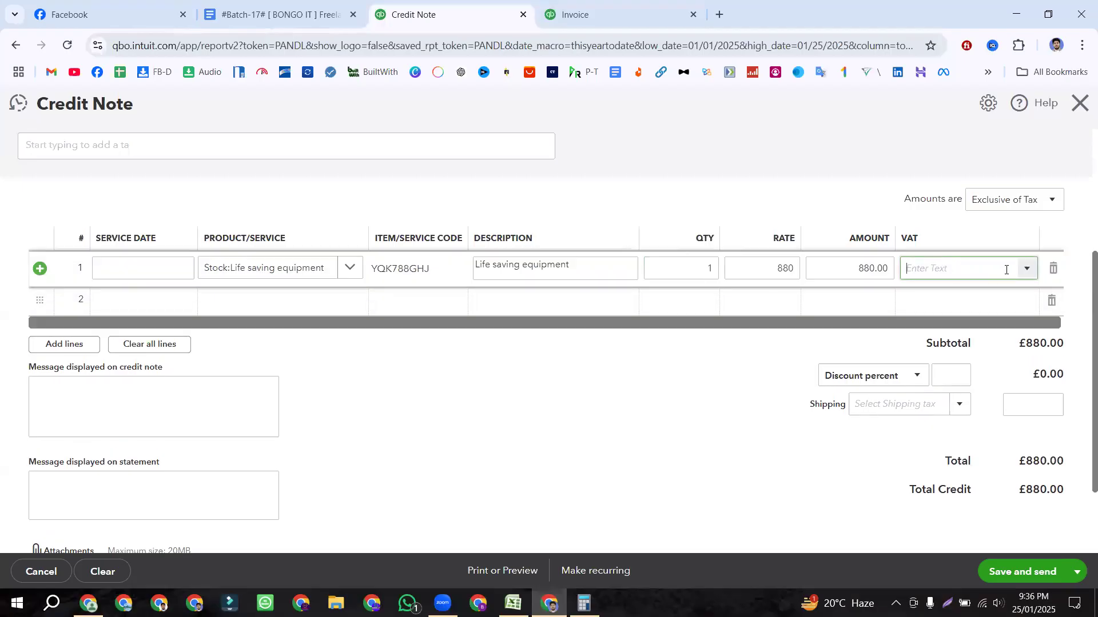
left_click(759, 400)
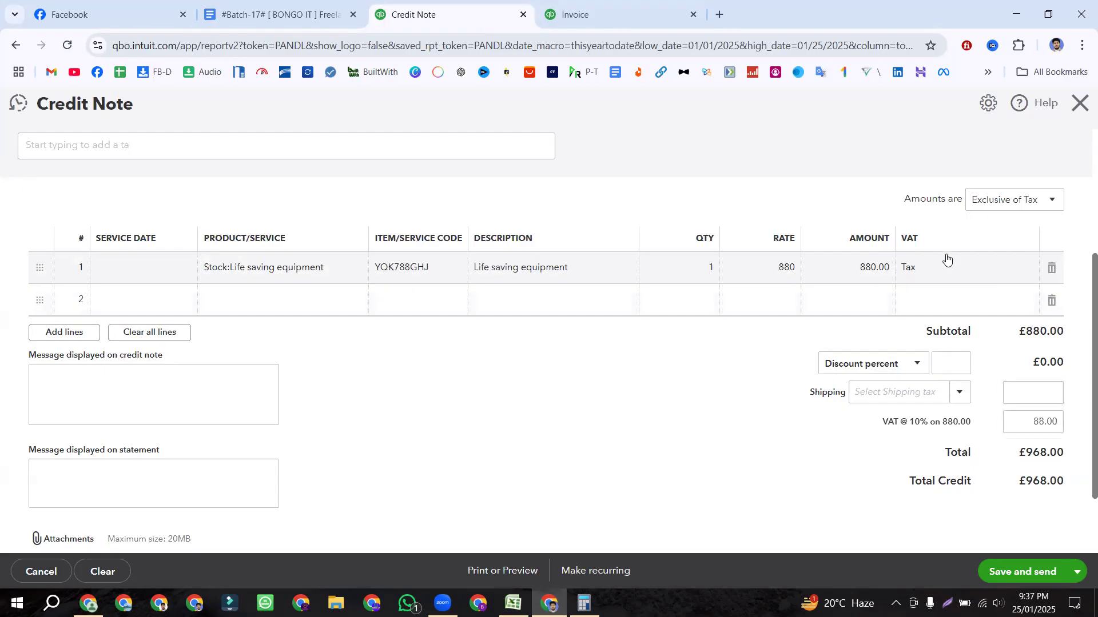
Step: Apply a 4% discount to the credit note, cross-checking the figure in Excel
left_click(943, 362)
left_click(765, 375)
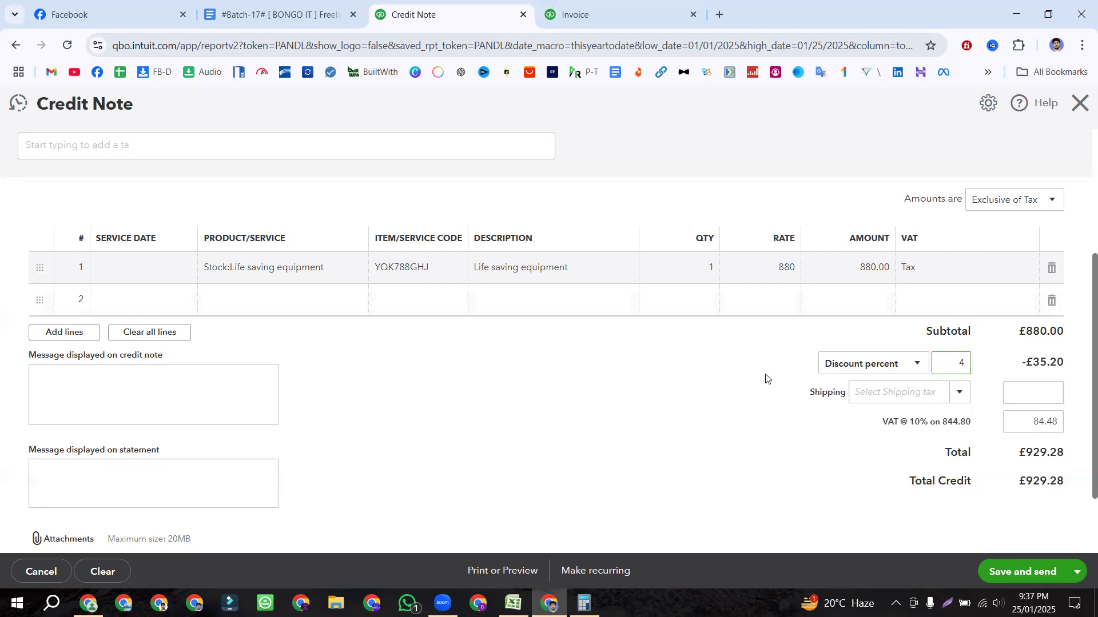
left_click(513, 603)
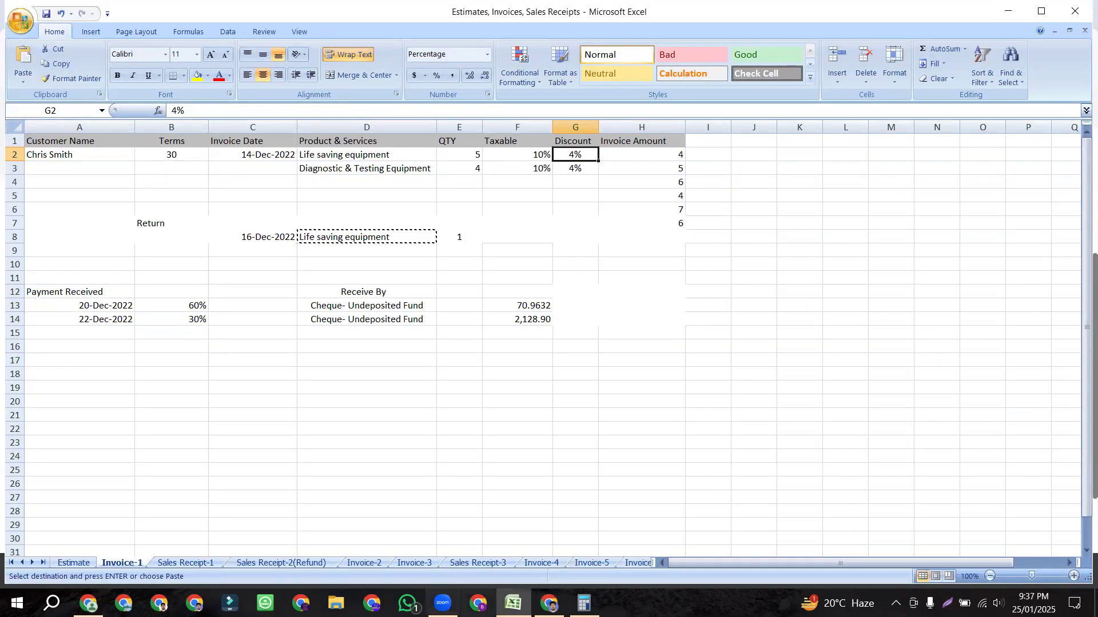
key("alt+Tab")
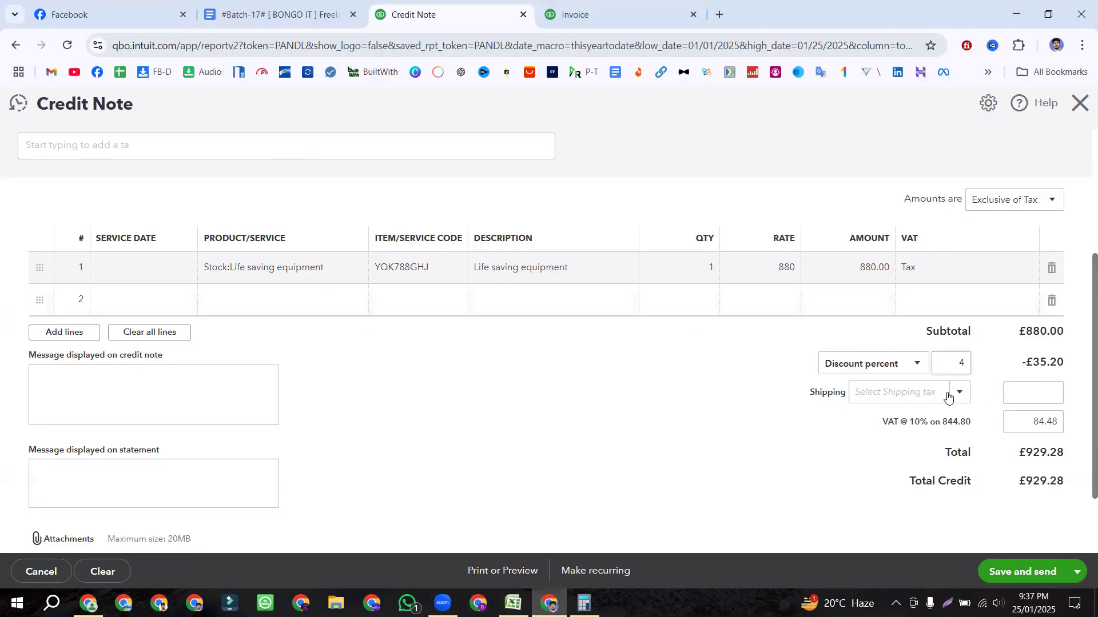
Step: Review the amount to refund and totals: discount -£35.20, VAT 84.48, total credit £929.28
scroll(1018, 396, "up", 2)
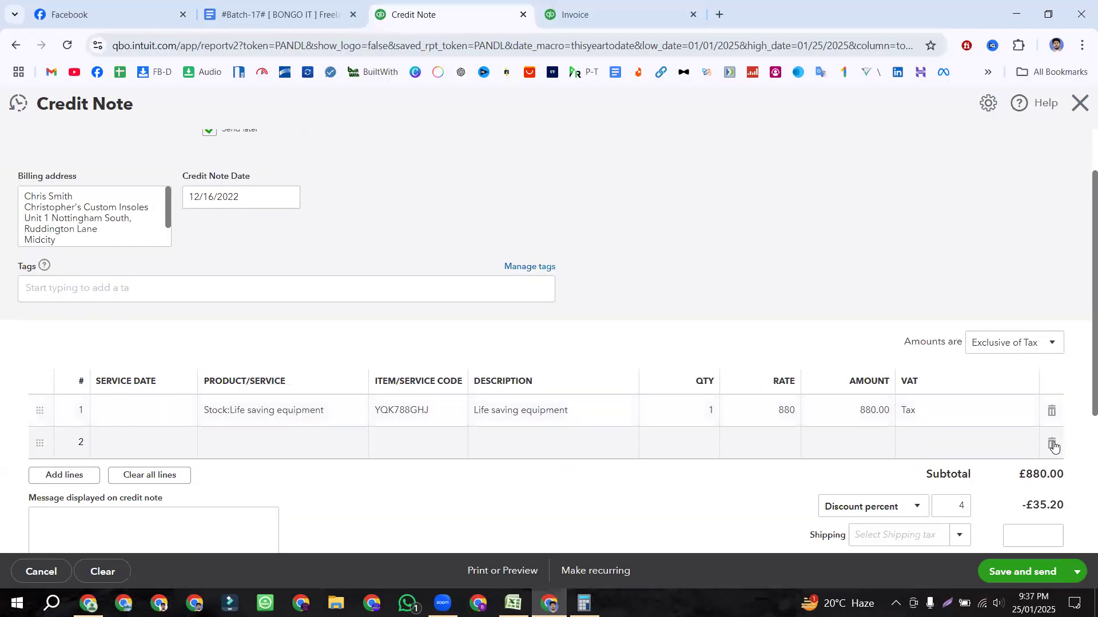
scroll(660, 306, "up", 1)
scroll(832, 257, "down", 1)
scroll(915, 228, "up", 1)
left_click_drag(970, 177, 1073, 178)
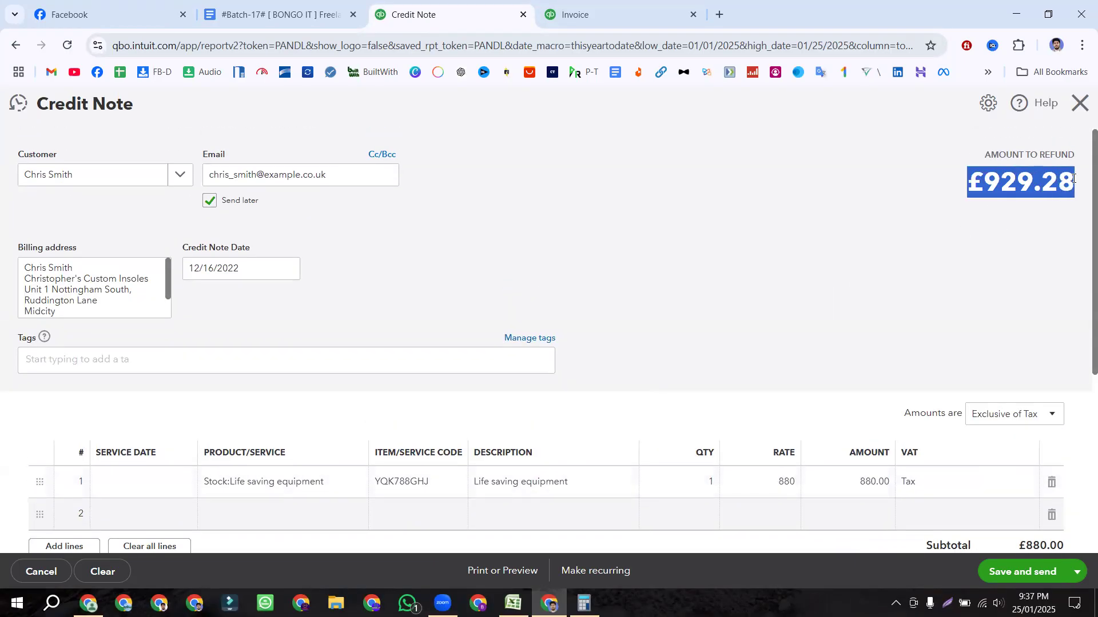
left_click(894, 196)
scroll(894, 194, "down", 4)
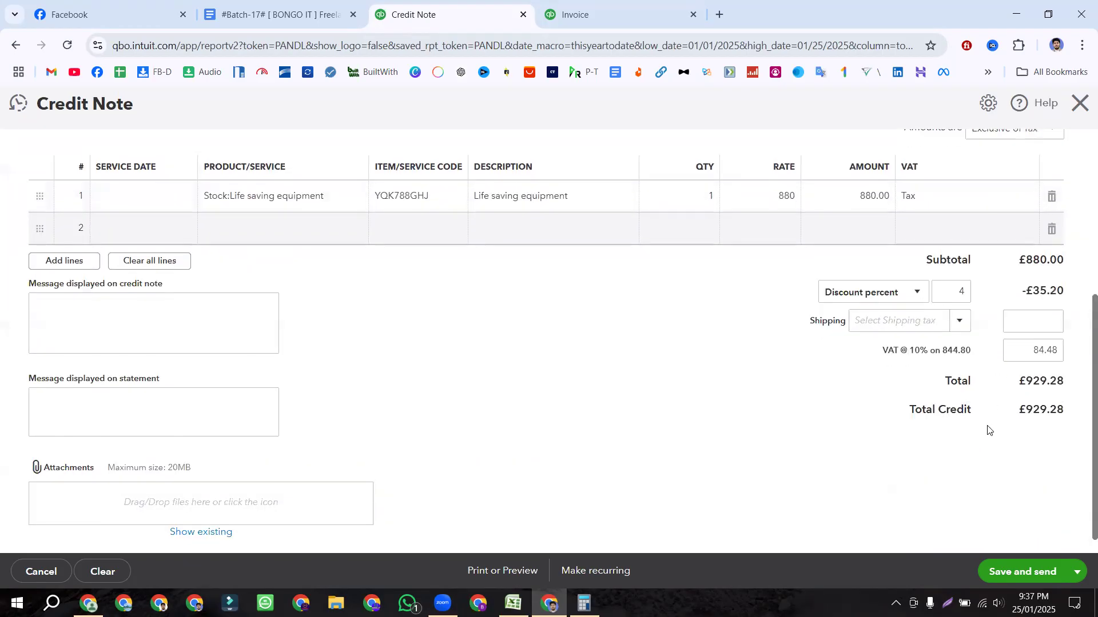
left_click_drag(1022, 382, 1080, 366)
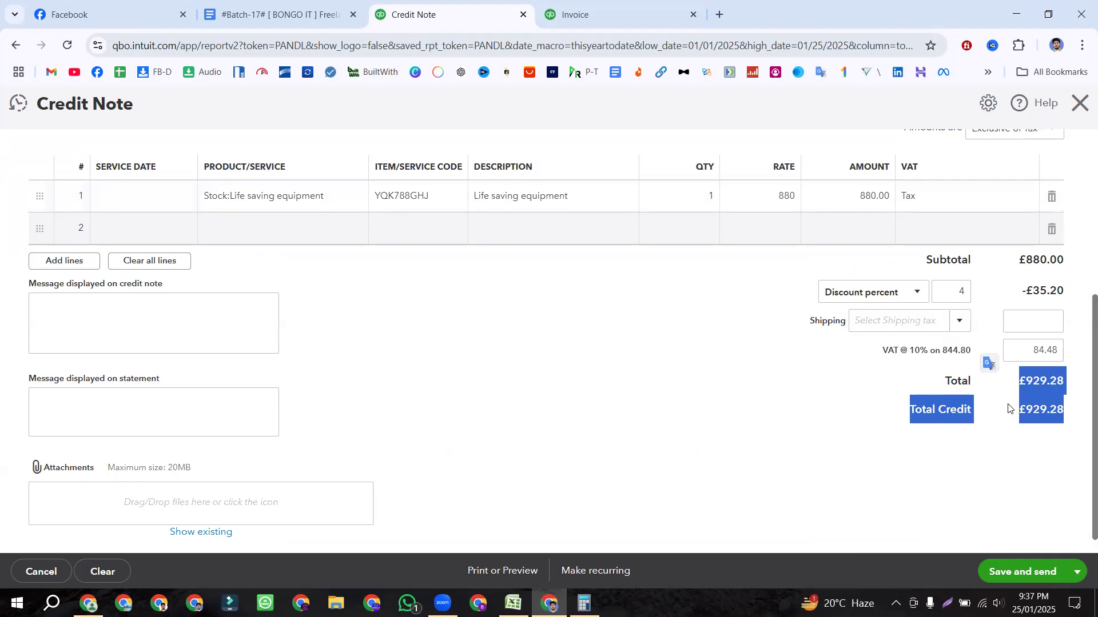
left_click(1023, 410)
left_click_drag(1023, 411, 1080, 407)
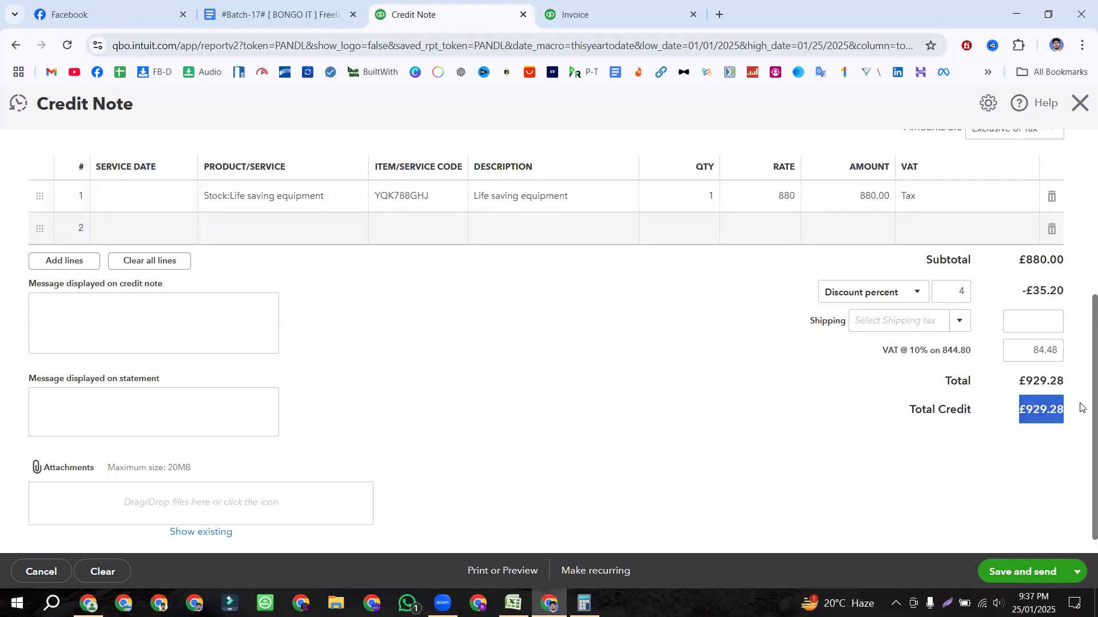
left_click(748, 394)
scroll(747, 394, "down", 1)
scroll(747, 395, "up", 2)
scroll(746, 394, "down", 2)
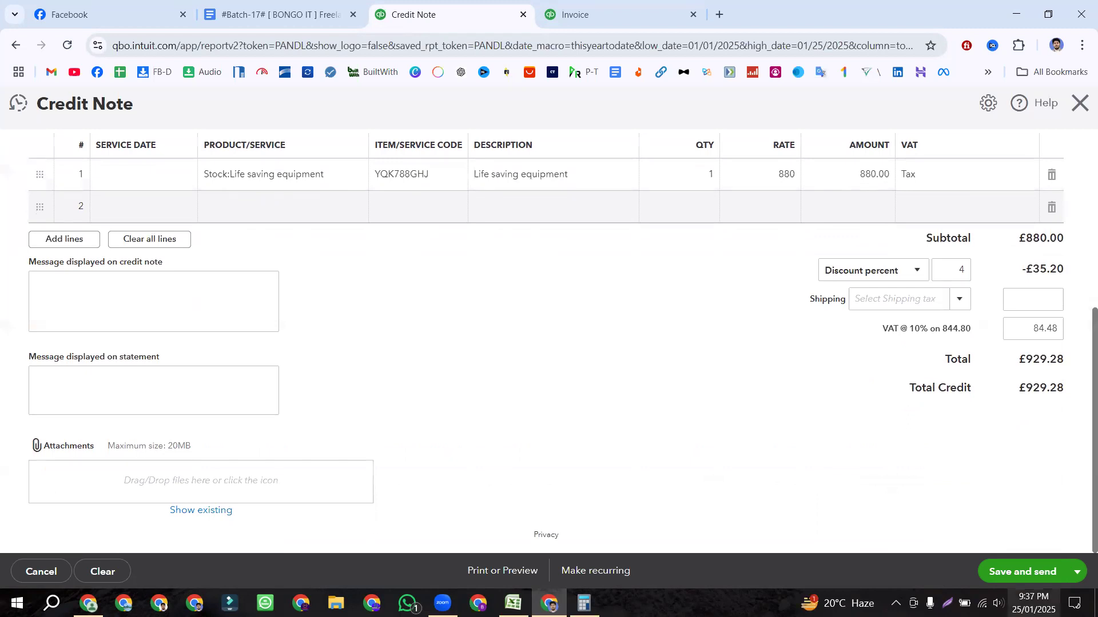
Step: Save credit note 1006 and email it with a 'Unique Pharmaceuticals LLC' sign-off
left_click(1039, 574)
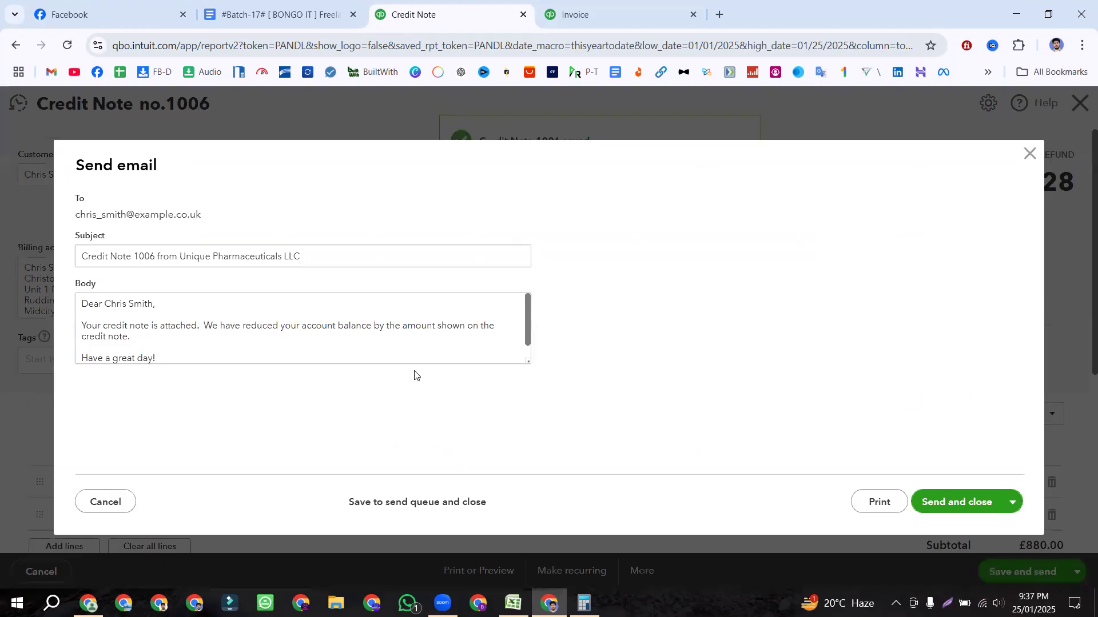
left_click(166, 345)
key("ctrl+a")
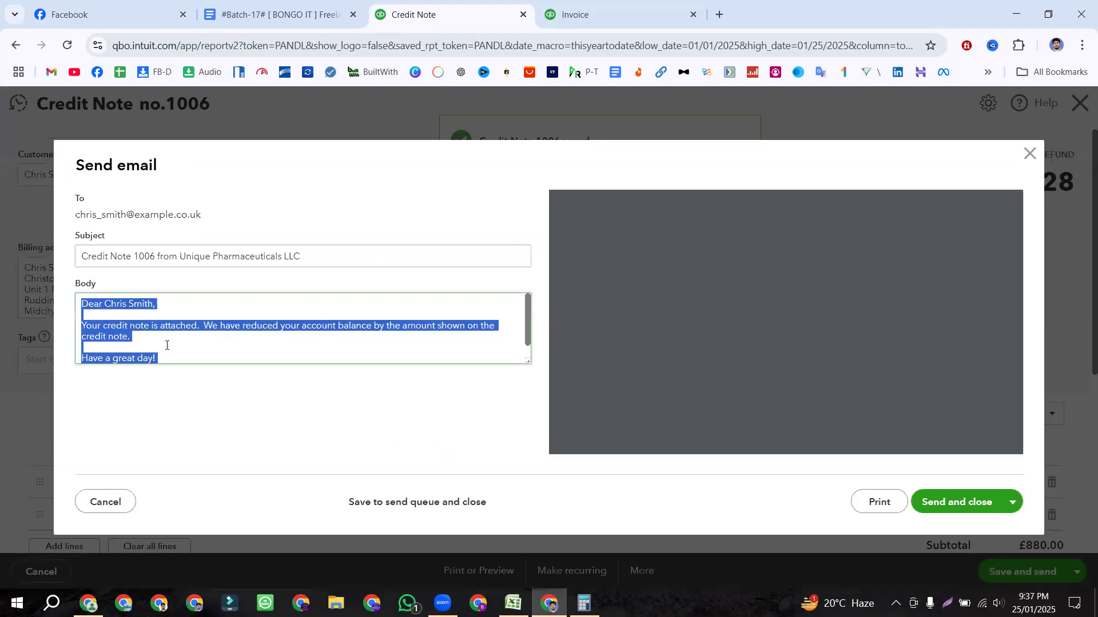
left_click(181, 350)
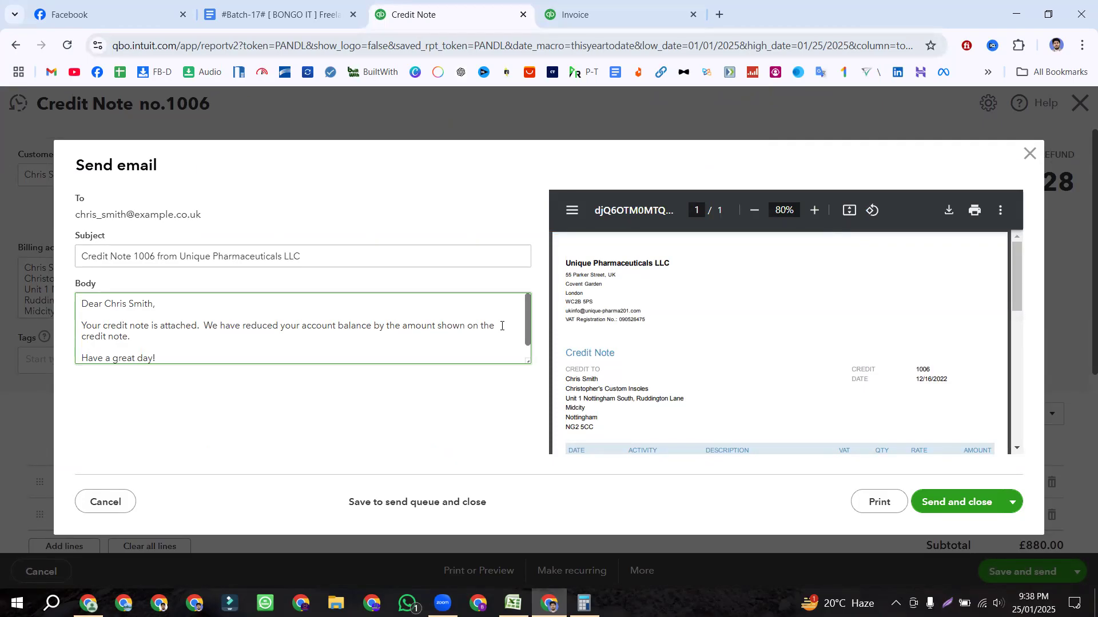
scroll(163, 350, "down", 1)
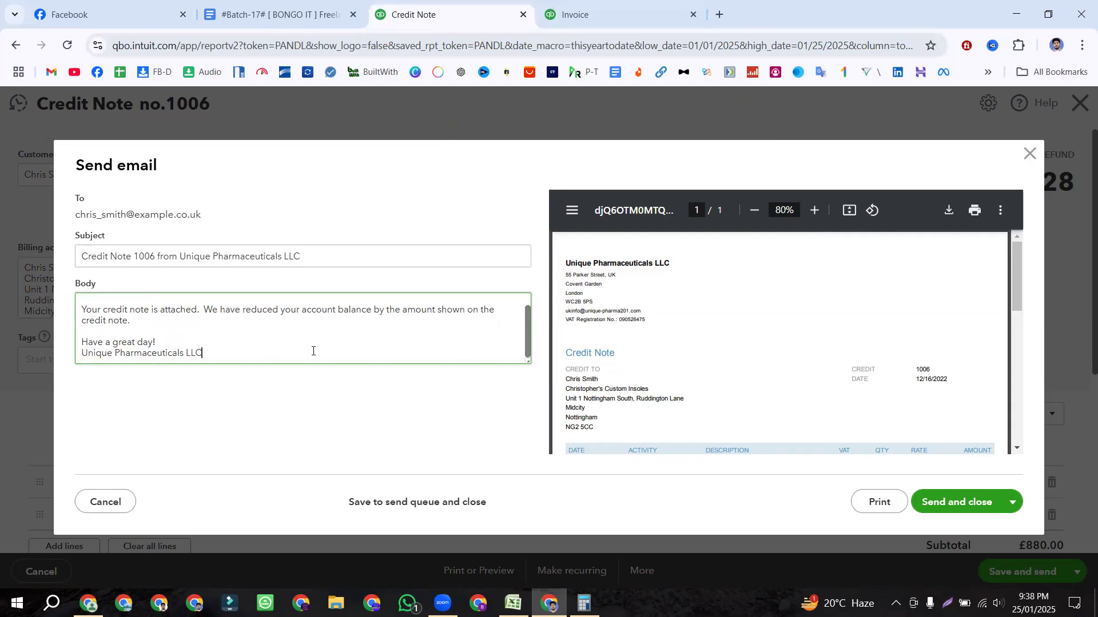
left_click(949, 506)
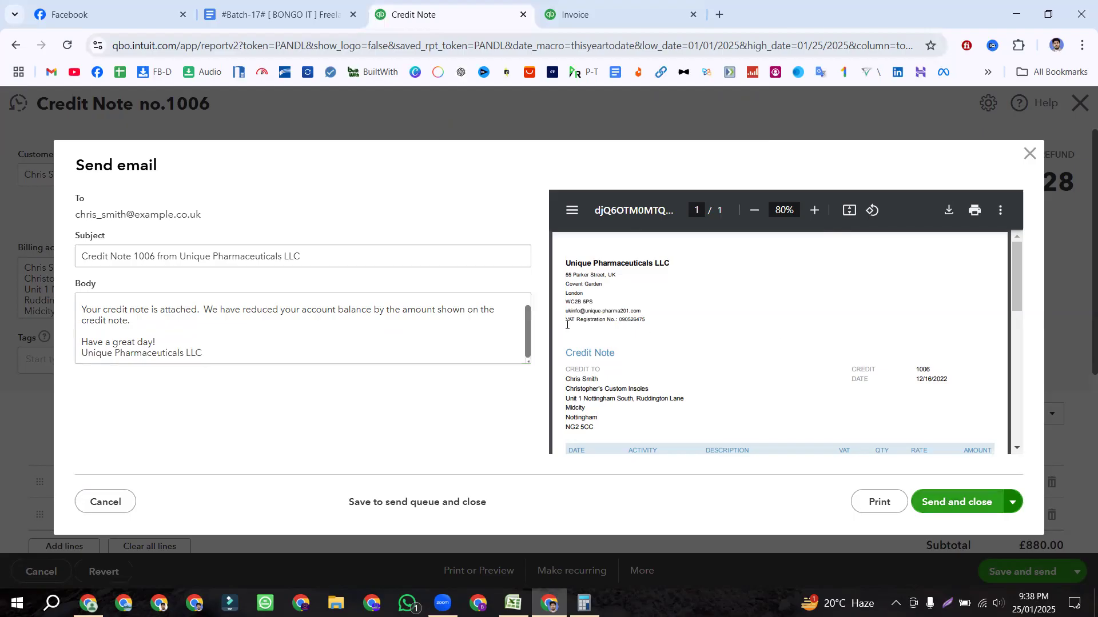
scroll(786, 391, "down", 5)
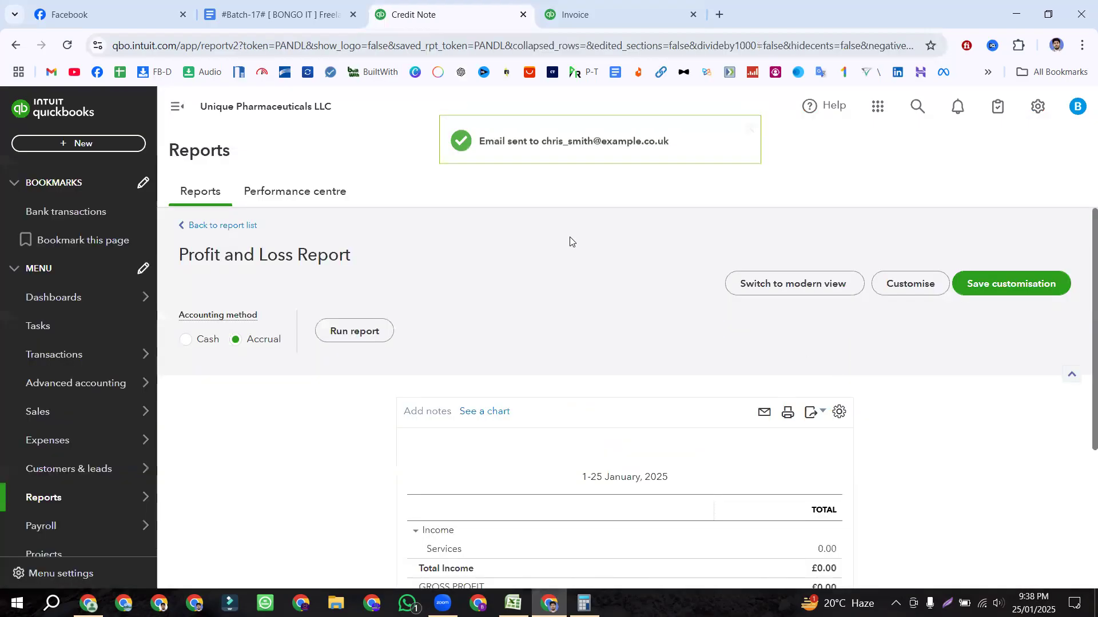
Step: Review All sales, noting unapplied credit note 1006 and overdue invoice 1005, then open Reports
left_click(749, 130)
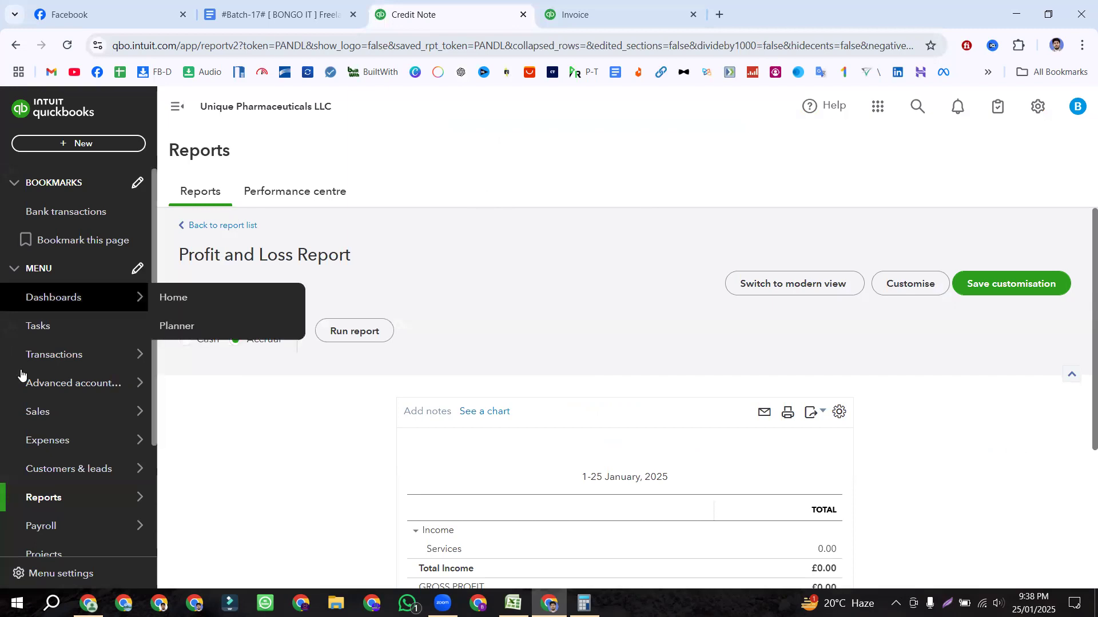
mouse_move(56, 410)
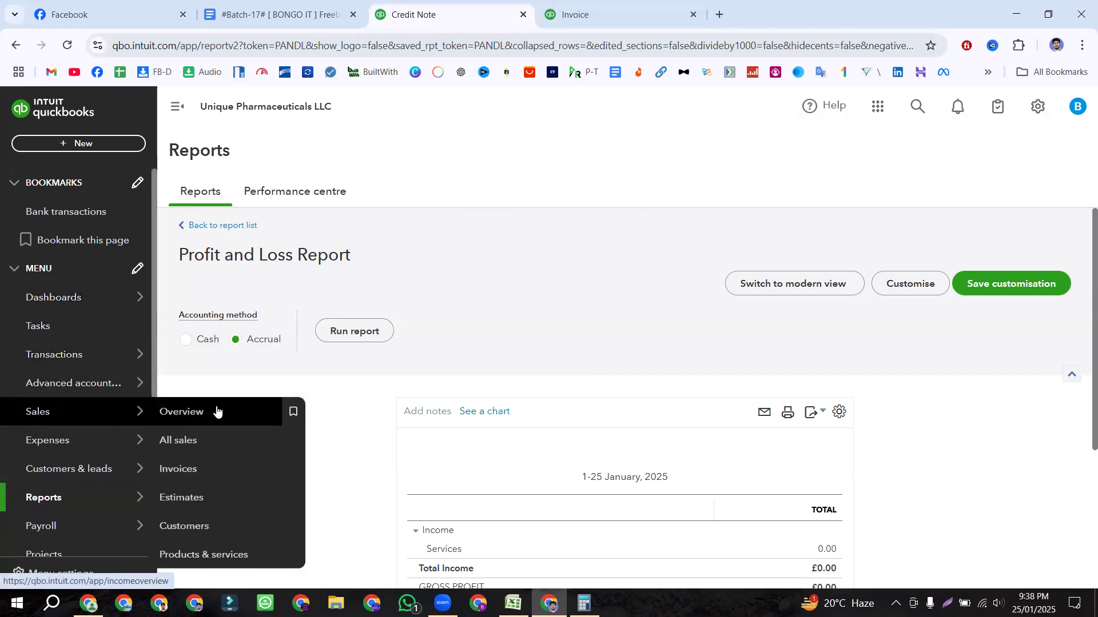
left_click(250, 428)
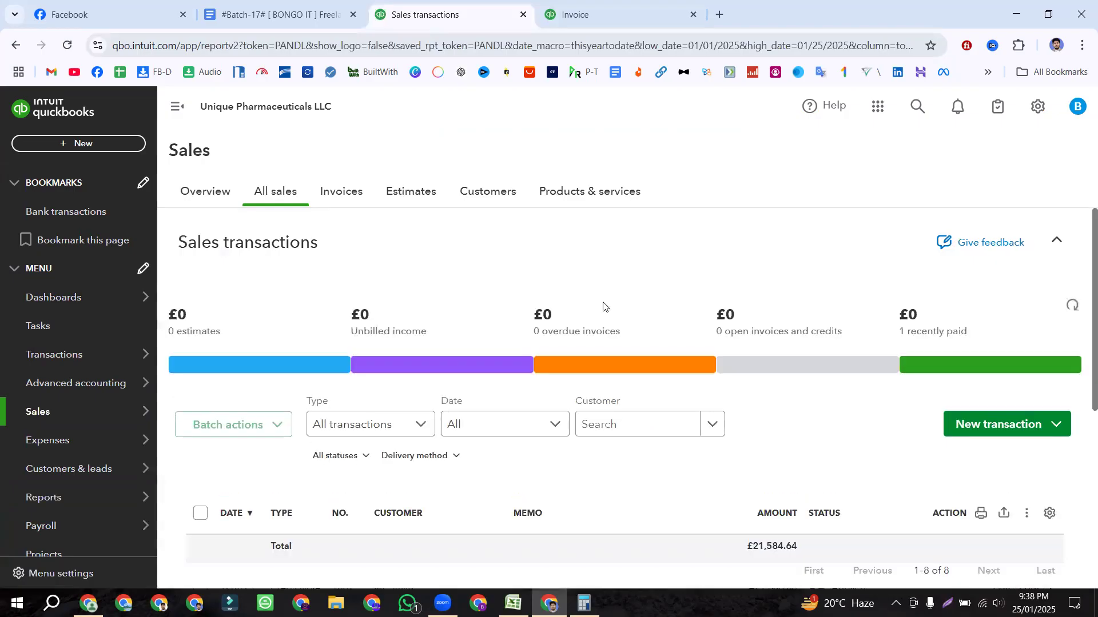
scroll(629, 343, "down", 5)
scroll(591, 384, "up", 3)
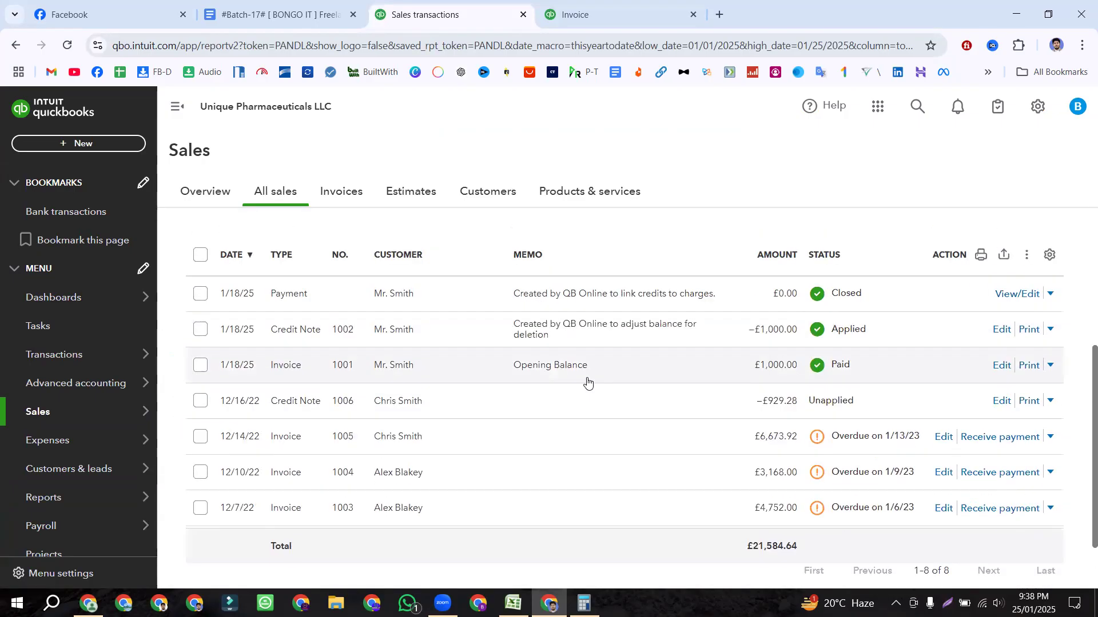
scroll(578, 382, "down", 3)
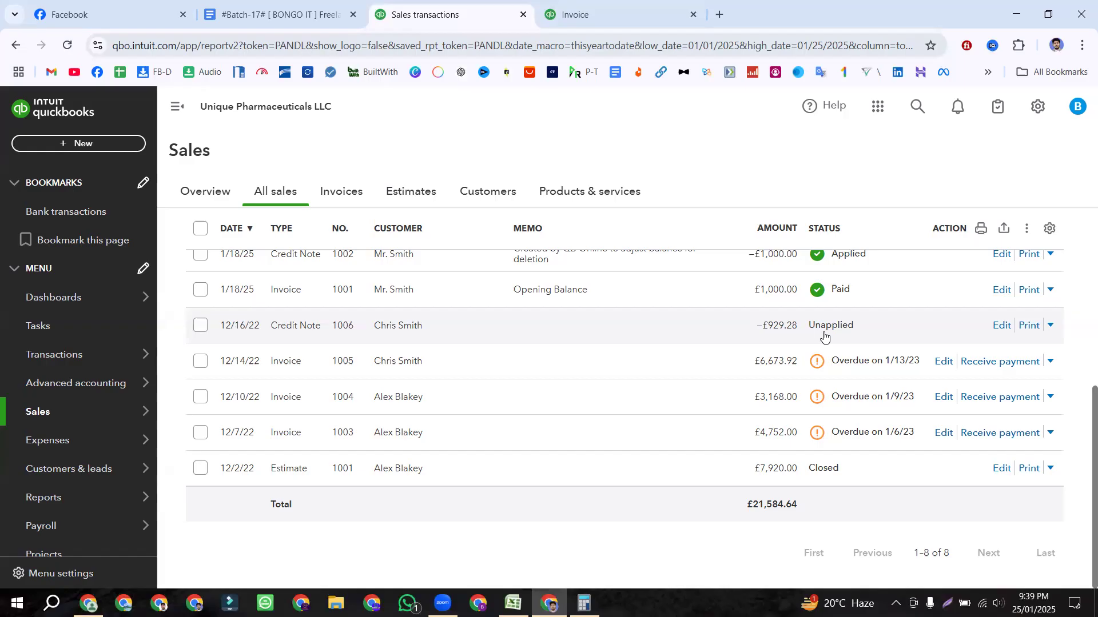
scroll(824, 336, "up", 4)
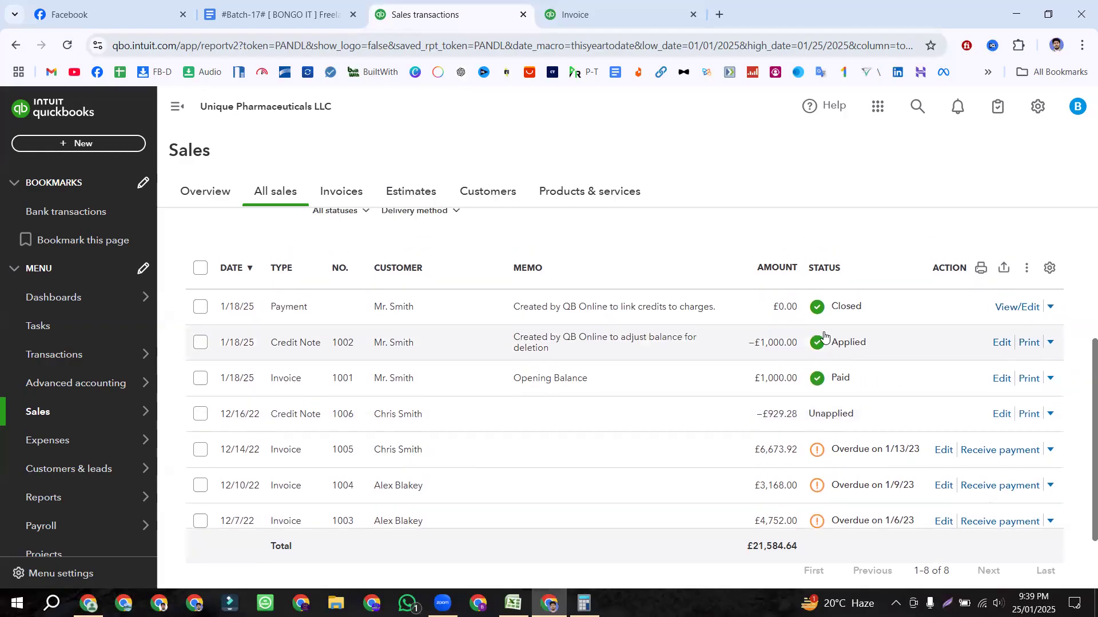
scroll(824, 337, "down", 2)
scroll(601, 373, "down", 1)
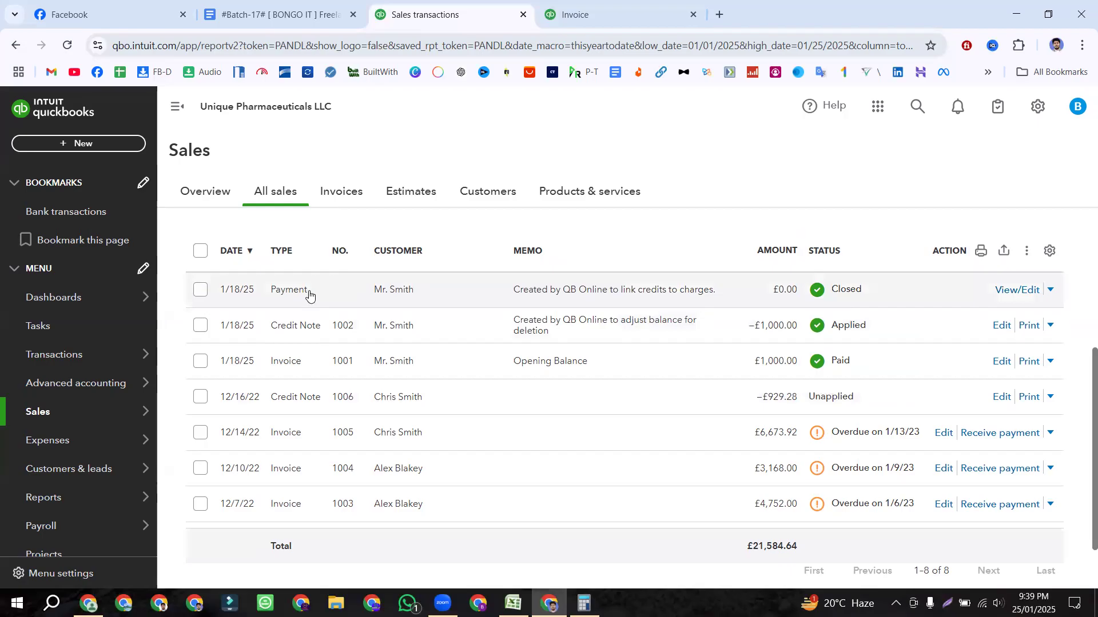
mouse_move(67, 484)
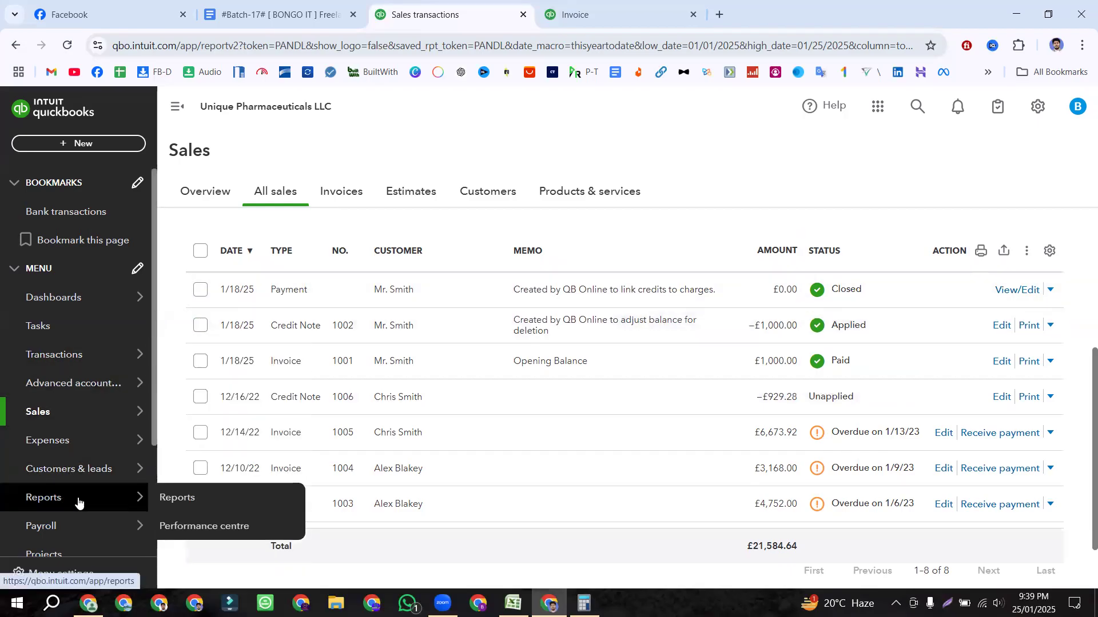
left_click(167, 503)
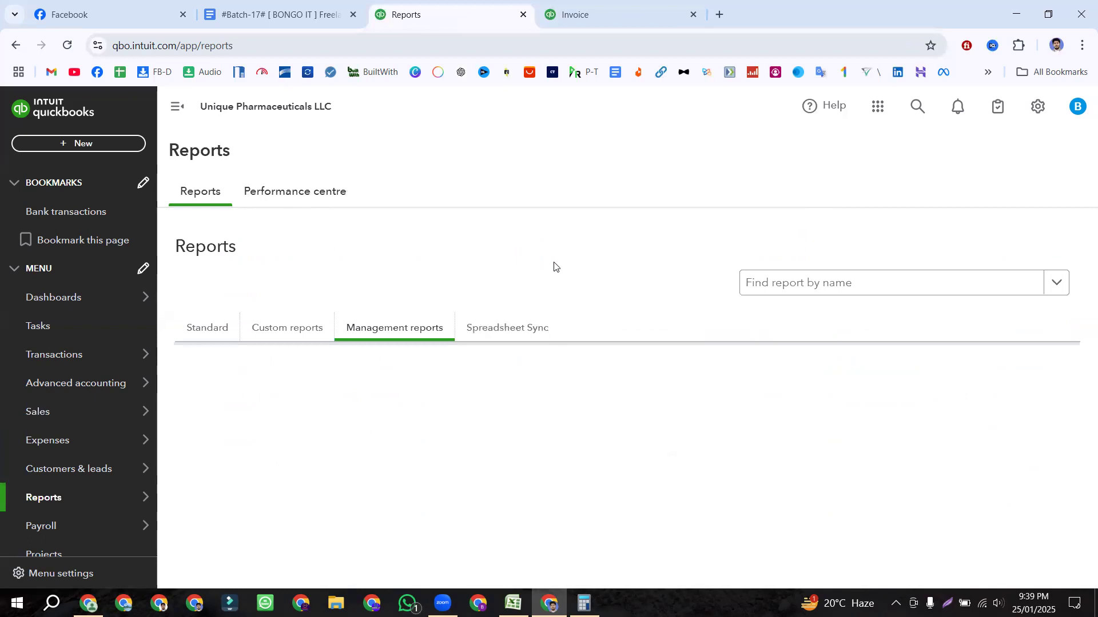
Step: Find 'stock' among the standard reports and open Stock Valuation Detail
left_click(192, 332)
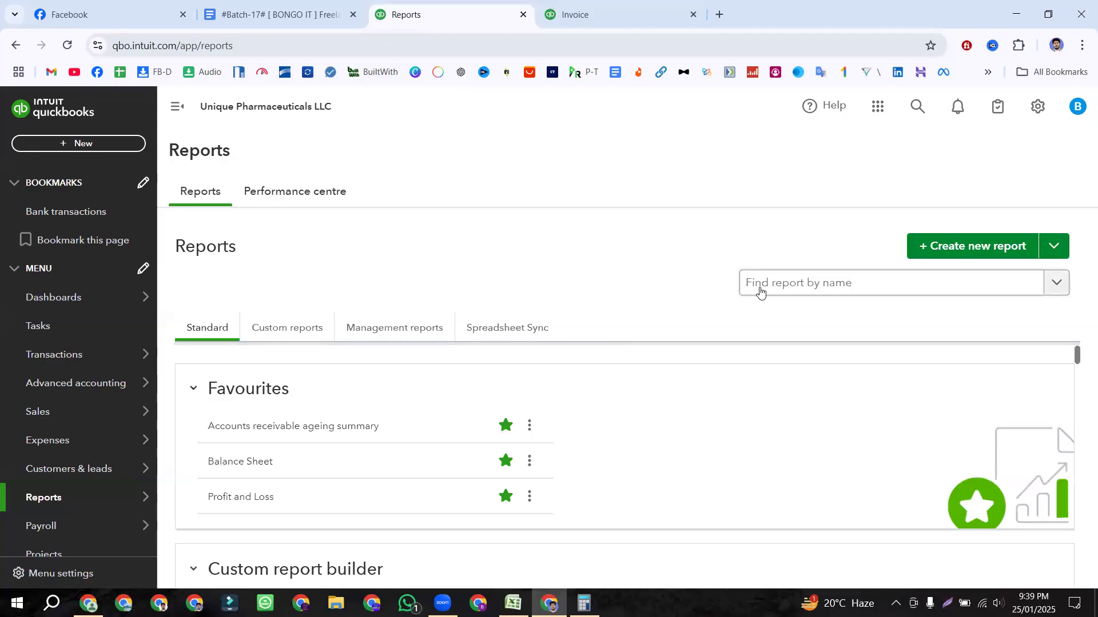
scroll(270, 439, "down", 1)
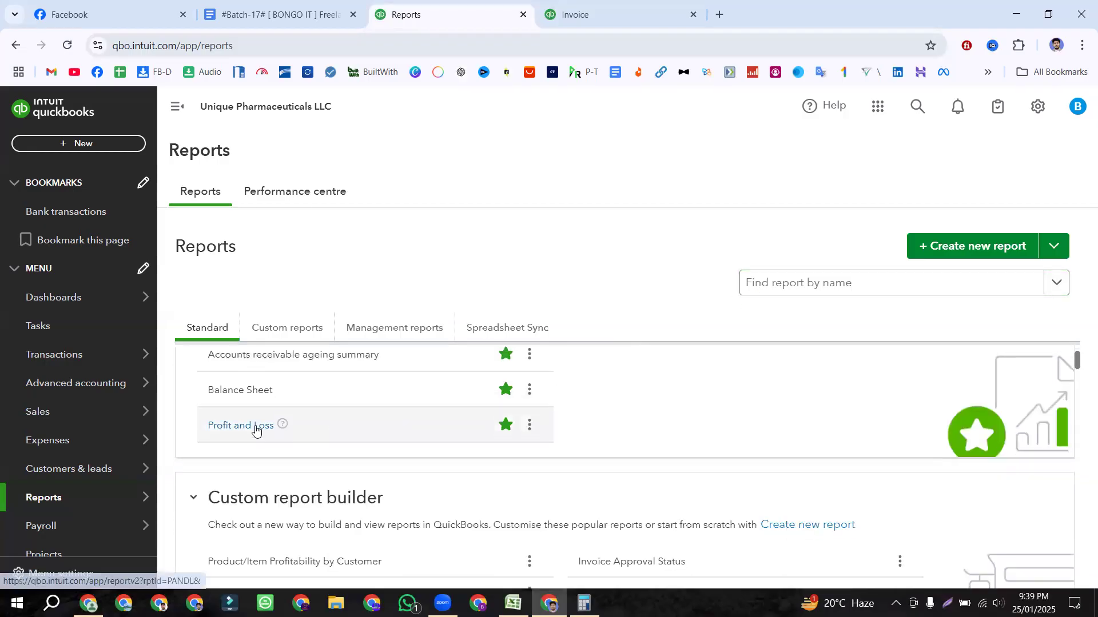
left_click(763, 290)
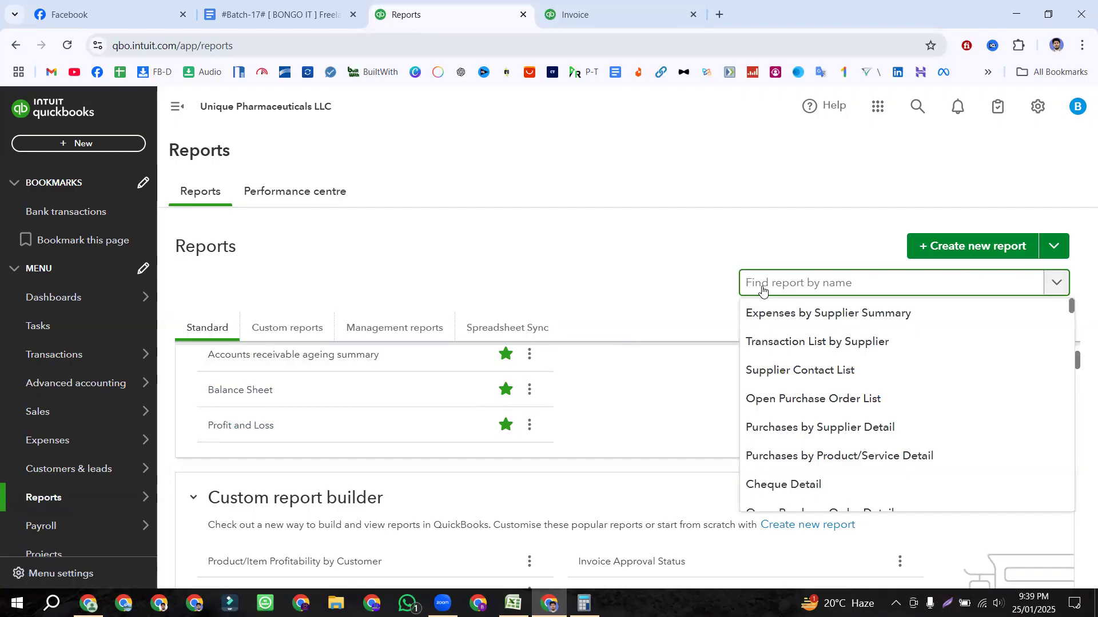
type("stock")
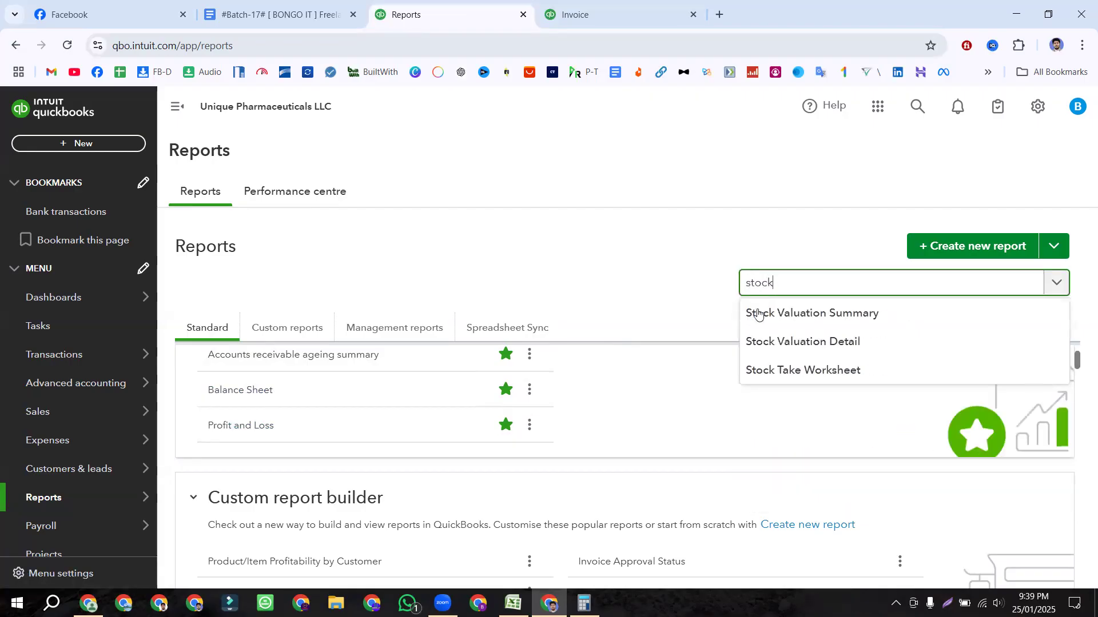
left_click(787, 346)
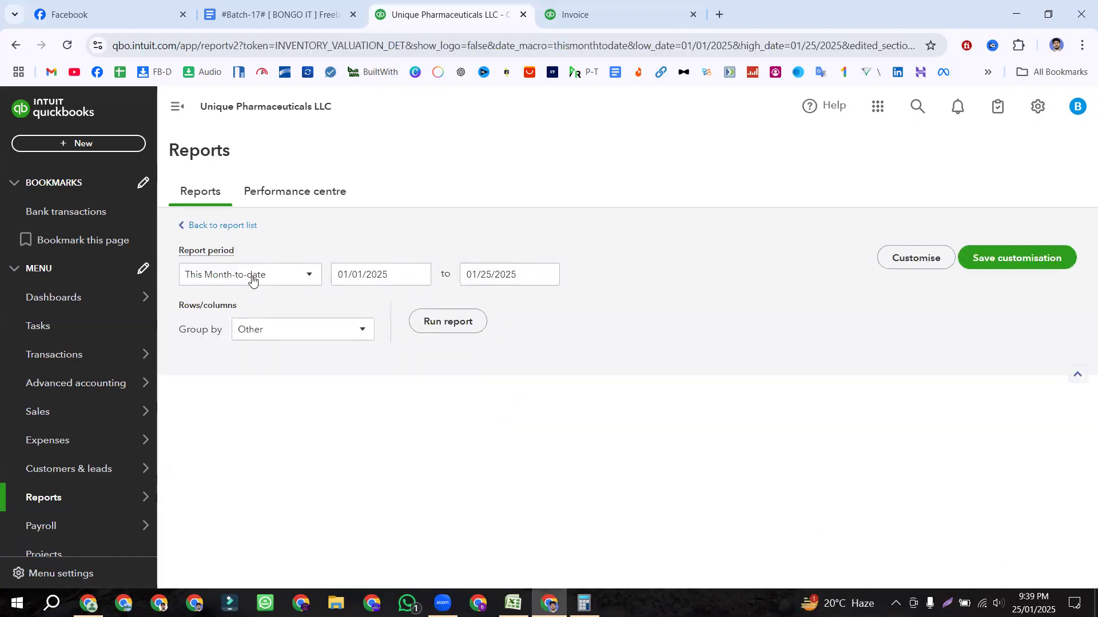
Step: Change the report period to All Dates and rerun the report
left_click(257, 277)
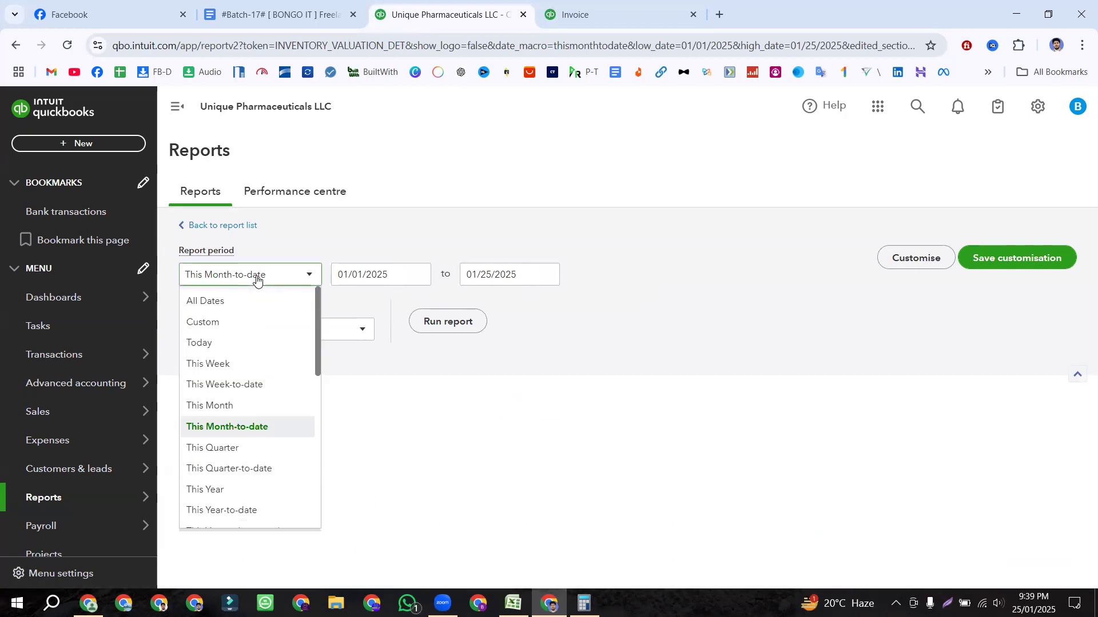
scroll(235, 307, "down", 3)
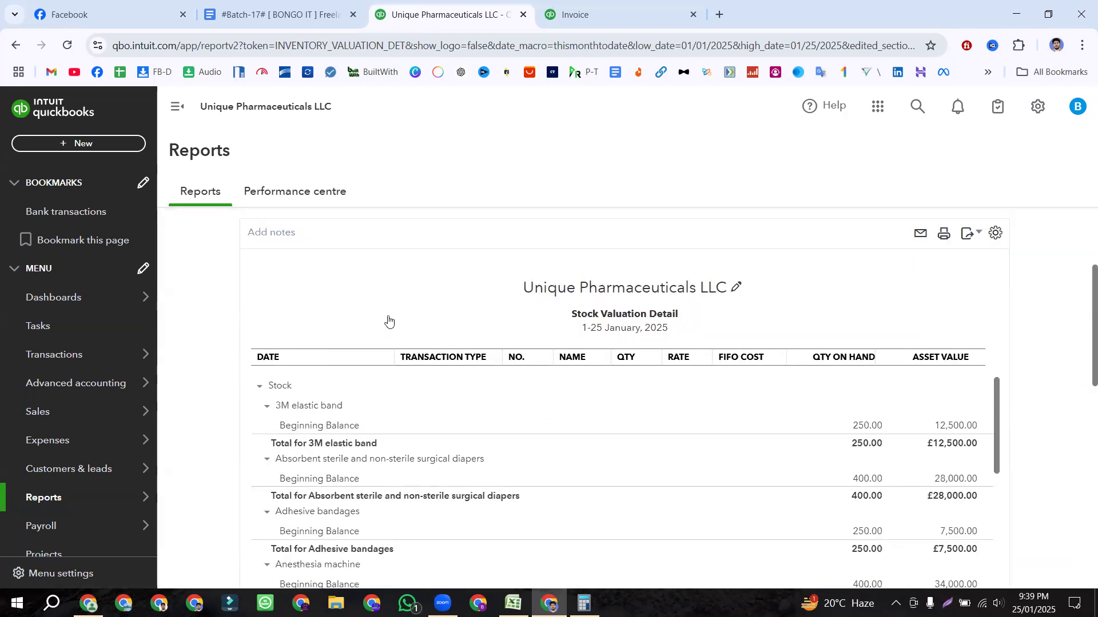
scroll(389, 322, "up", 3)
left_click(232, 297)
left_click(223, 325)
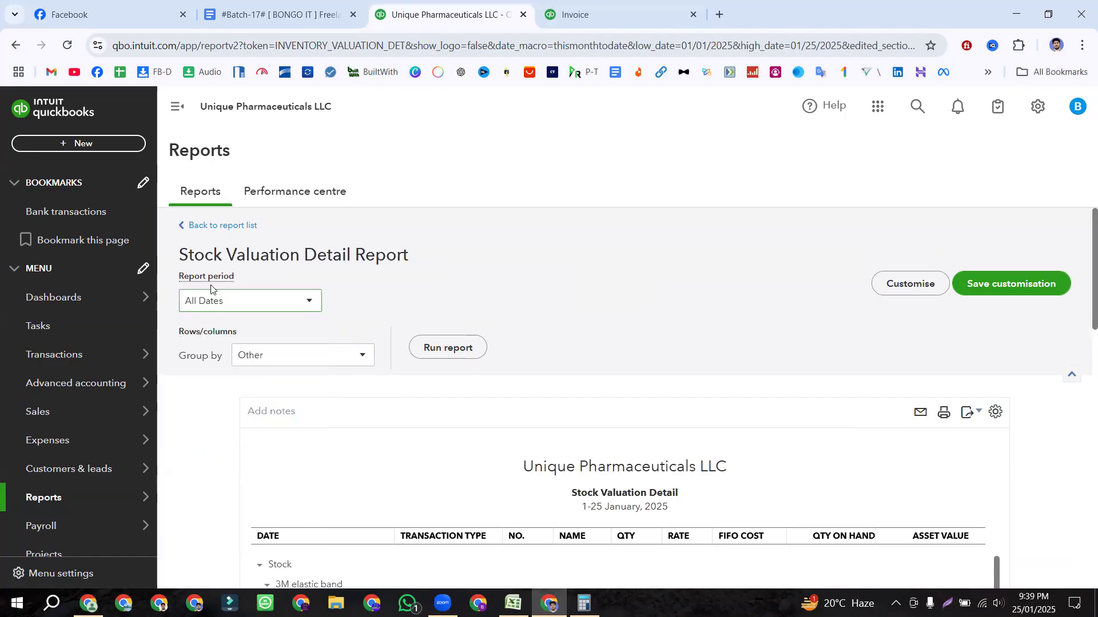
left_click(455, 348)
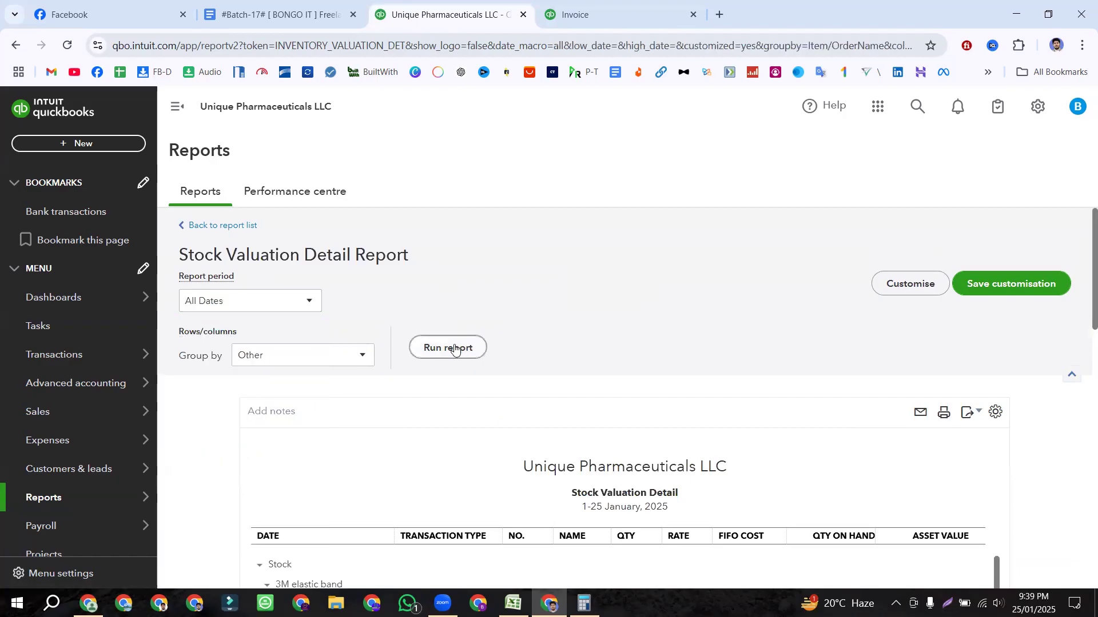
Step: Scroll through the All Dates stock valuation report, then bring up the Invoice-1 sheet in Excel
scroll(657, 281, "down", 2)
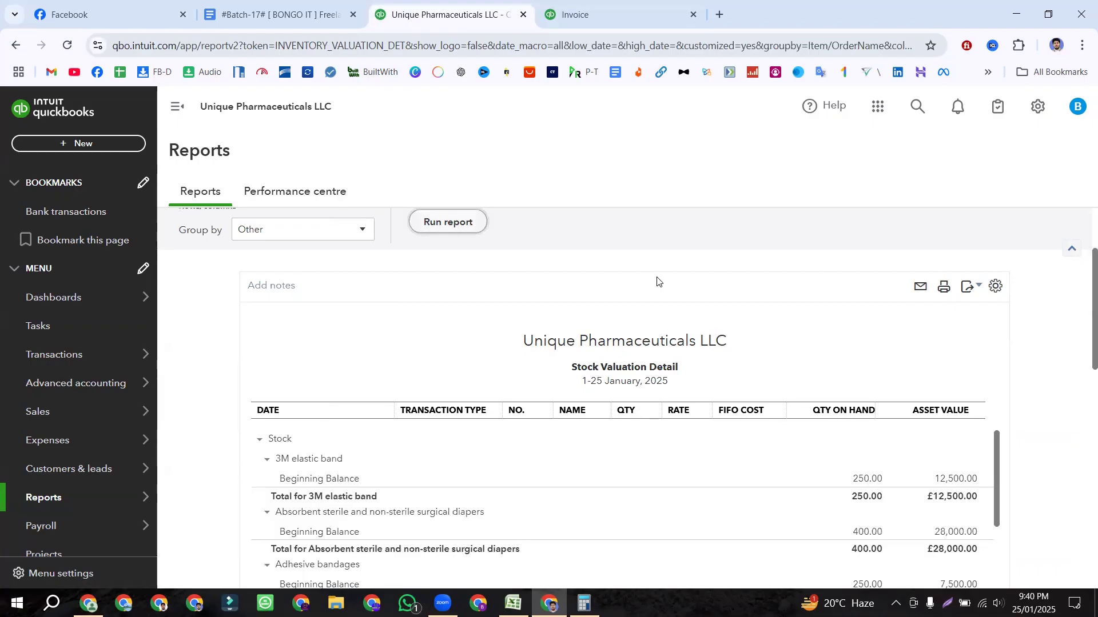
scroll(443, 300, "up", 2)
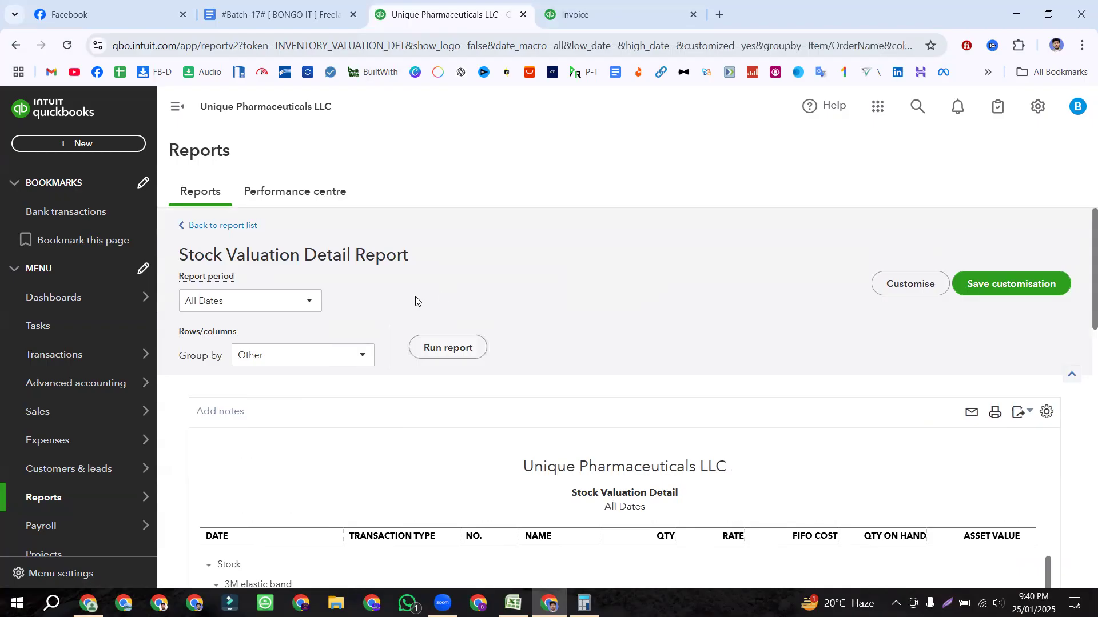
scroll(429, 517, "down", 3)
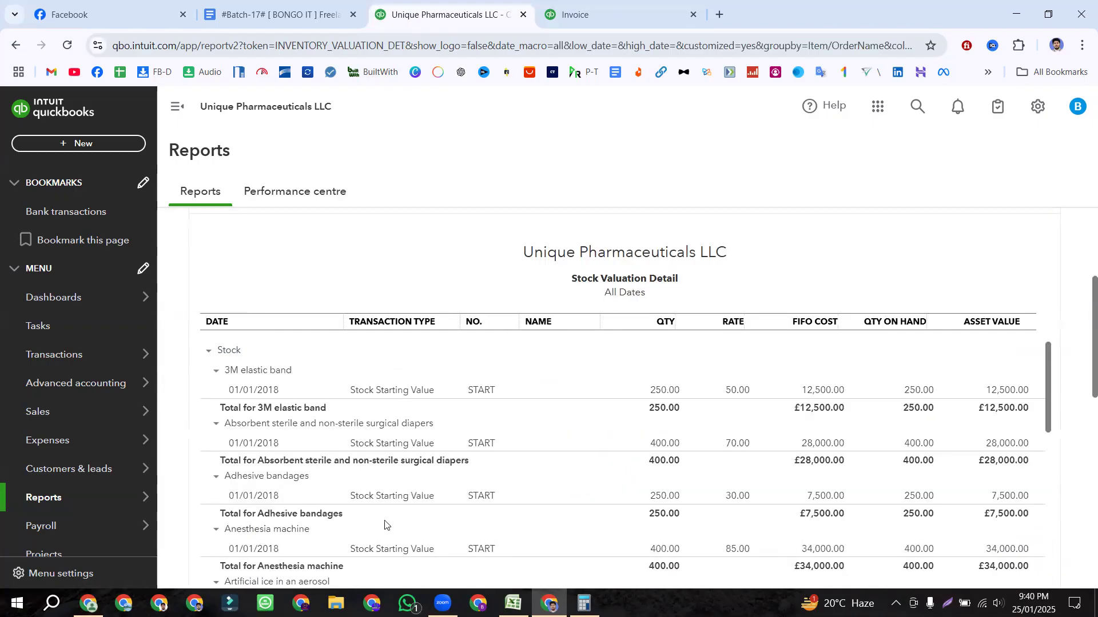
left_click(513, 604)
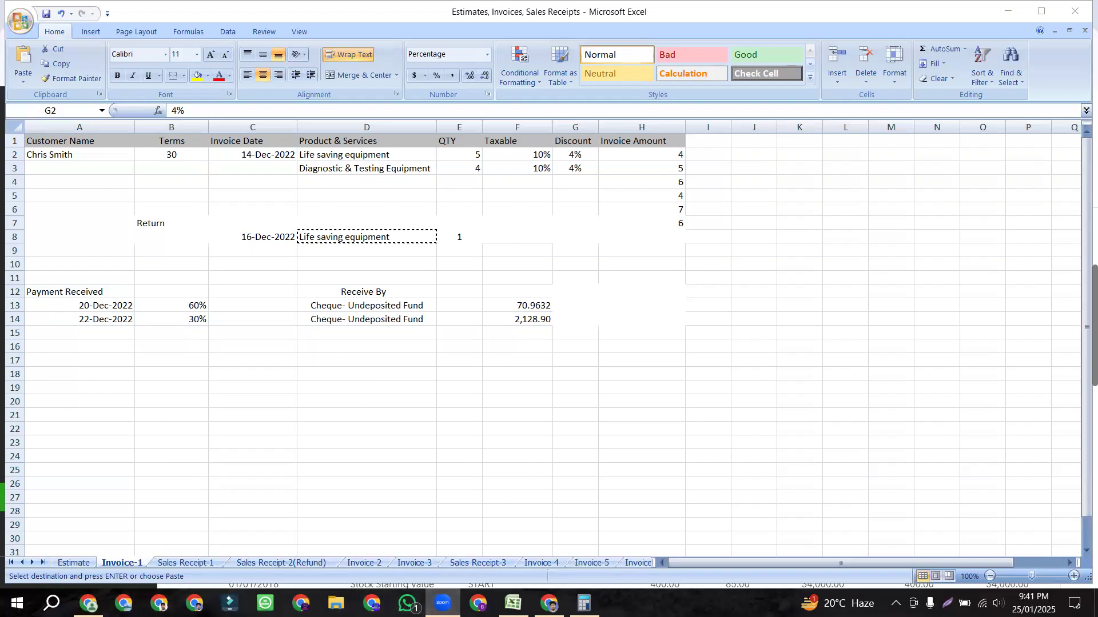
Step: Return to the Stock Valuation Detail report in the browser and scroll through its stock groups
left_click(549, 603)
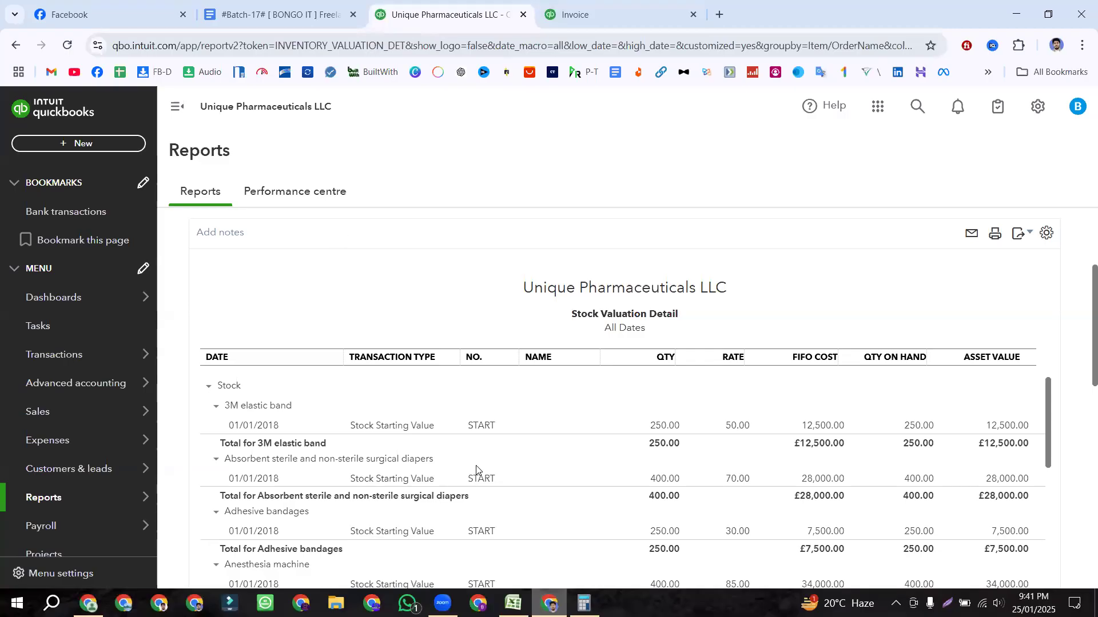
scroll(358, 319, "down", 3)
scroll(357, 319, "up", 1)
scroll(337, 399, "down", 1)
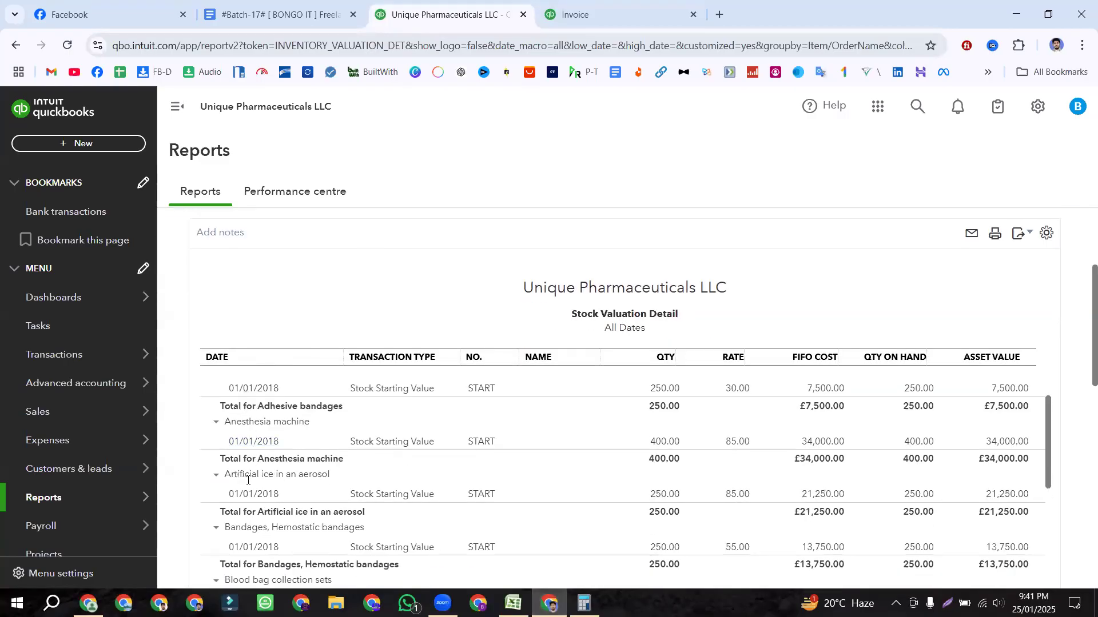
scroll(273, 392, "down", 5)
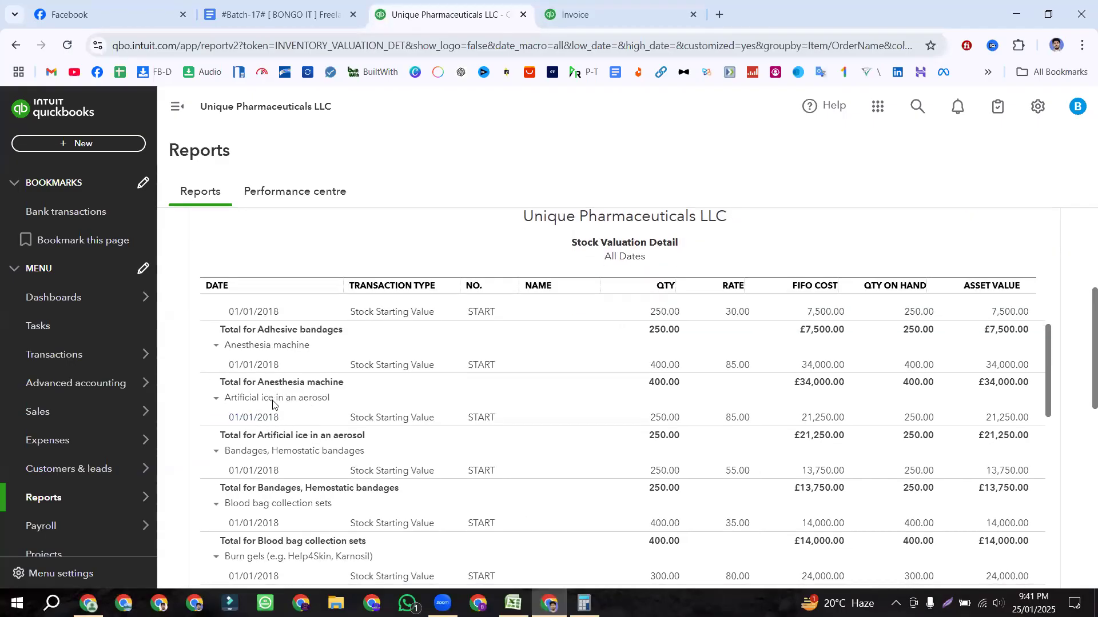
scroll(274, 392, "down", 1)
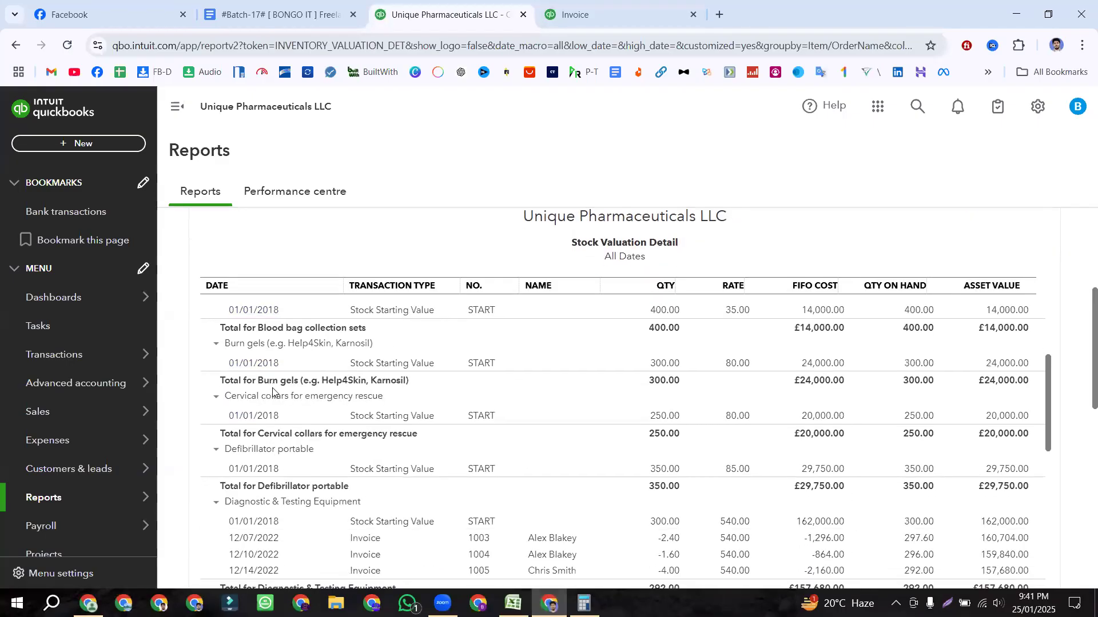
scroll(274, 392, "down", 4)
scroll(275, 399, "down", 2)
scroll(275, 398, "down", 8)
scroll(275, 404, "down", 5)
scroll(275, 403, "up", 2)
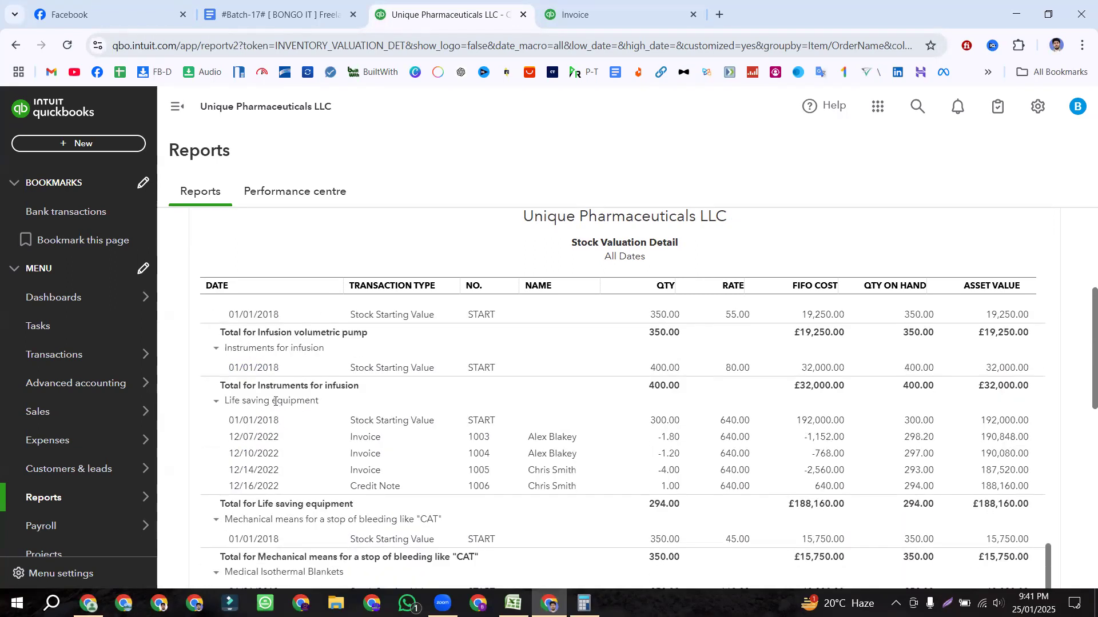
scroll(275, 403, "down", 4)
scroll(275, 404, "up", 3)
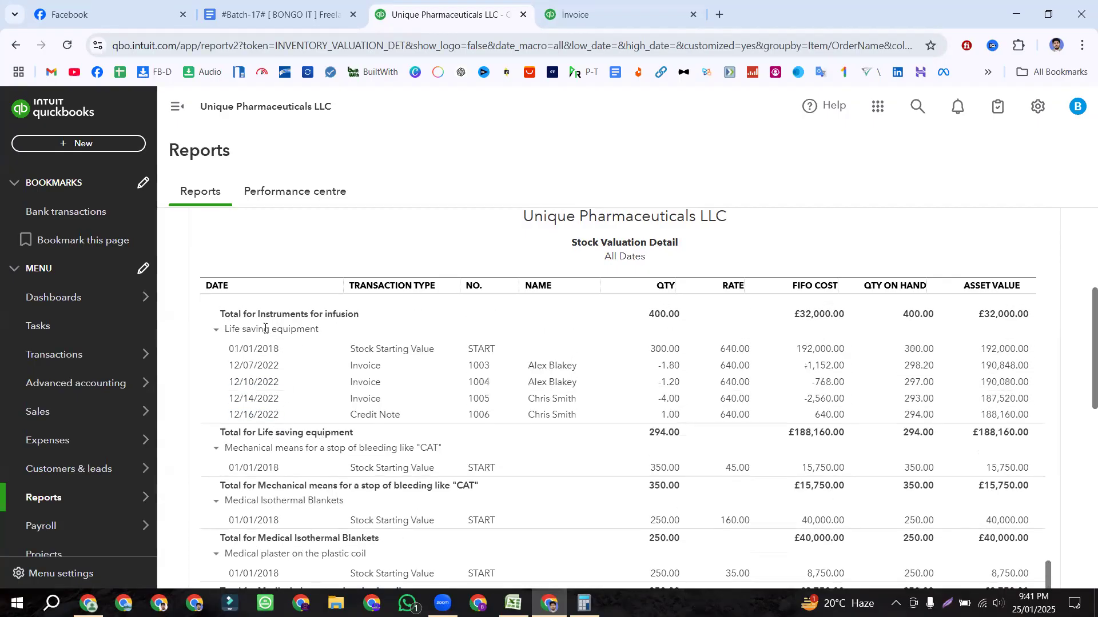
Step: Collapse the Mechanical means group and expand Life saving equipment to show its five transactions
left_click_drag(226, 329, 354, 434)
left_click(216, 448)
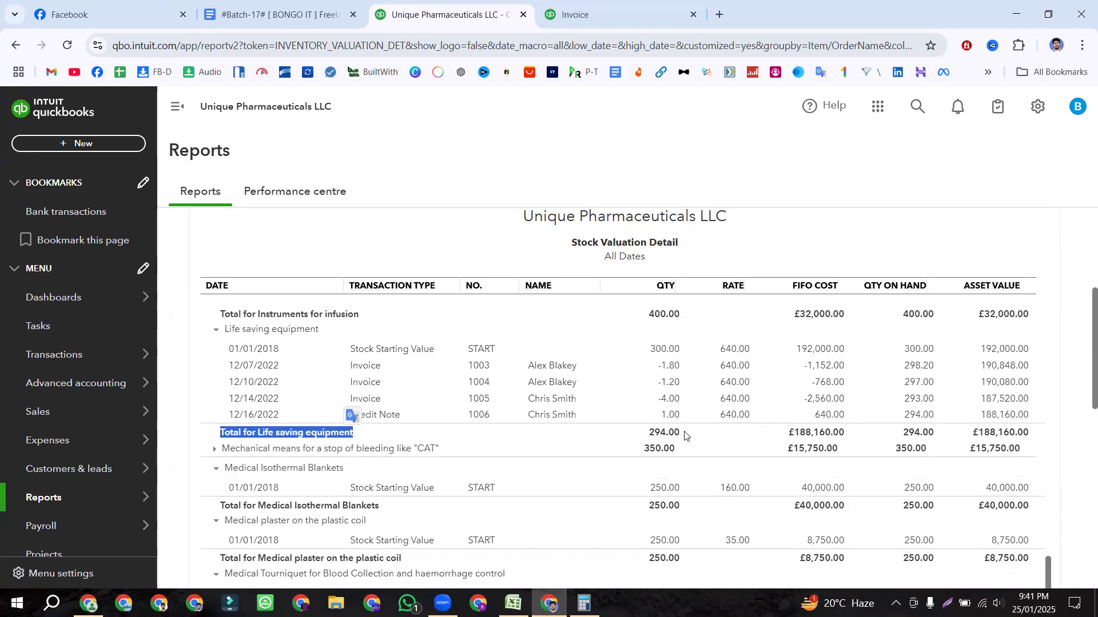
left_click(178, 356)
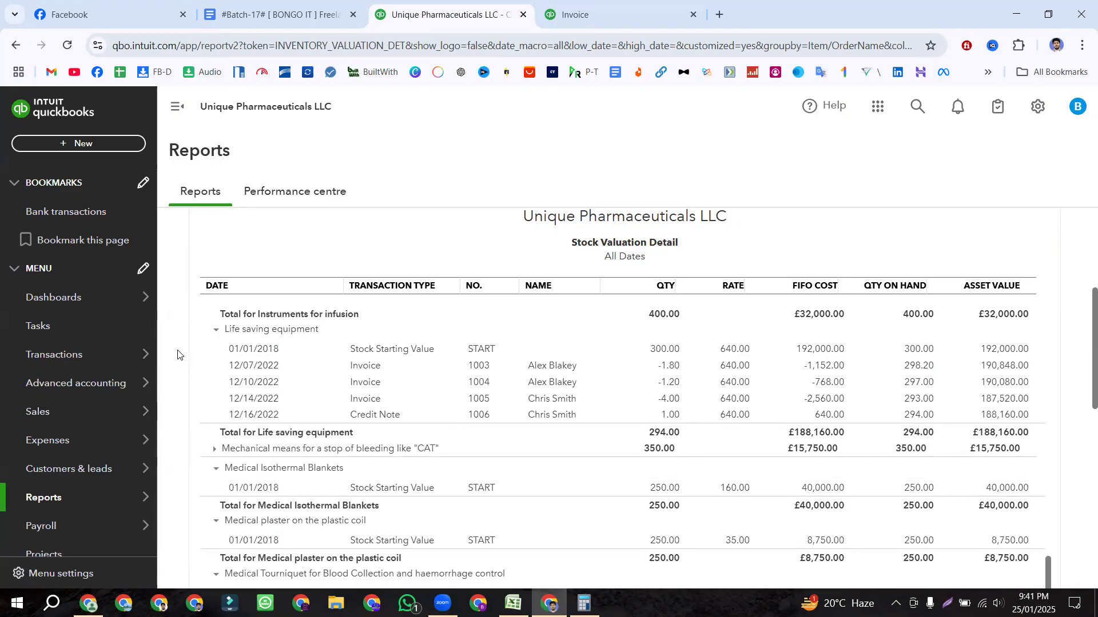
left_click_drag(222, 330, 334, 339)
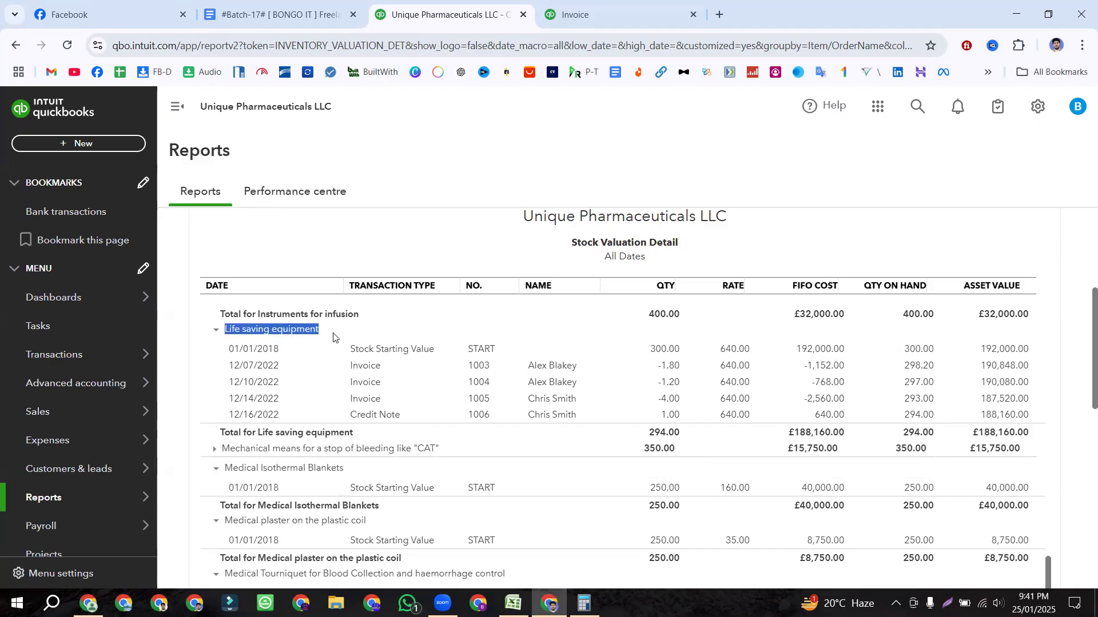
left_click(274, 330)
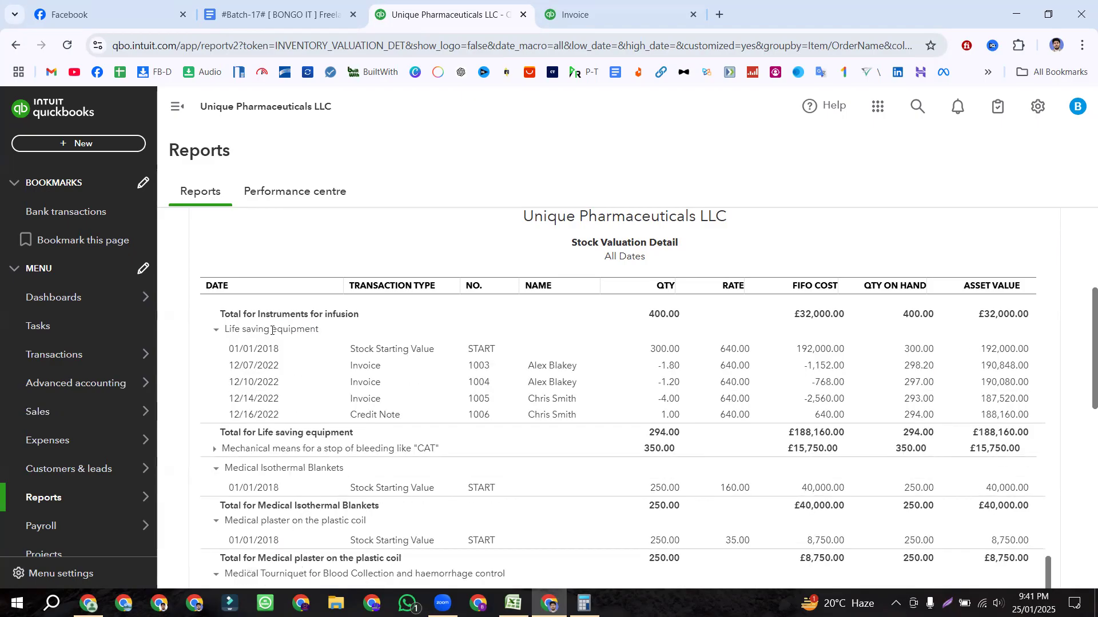
left_click(272, 331)
left_click(272, 332)
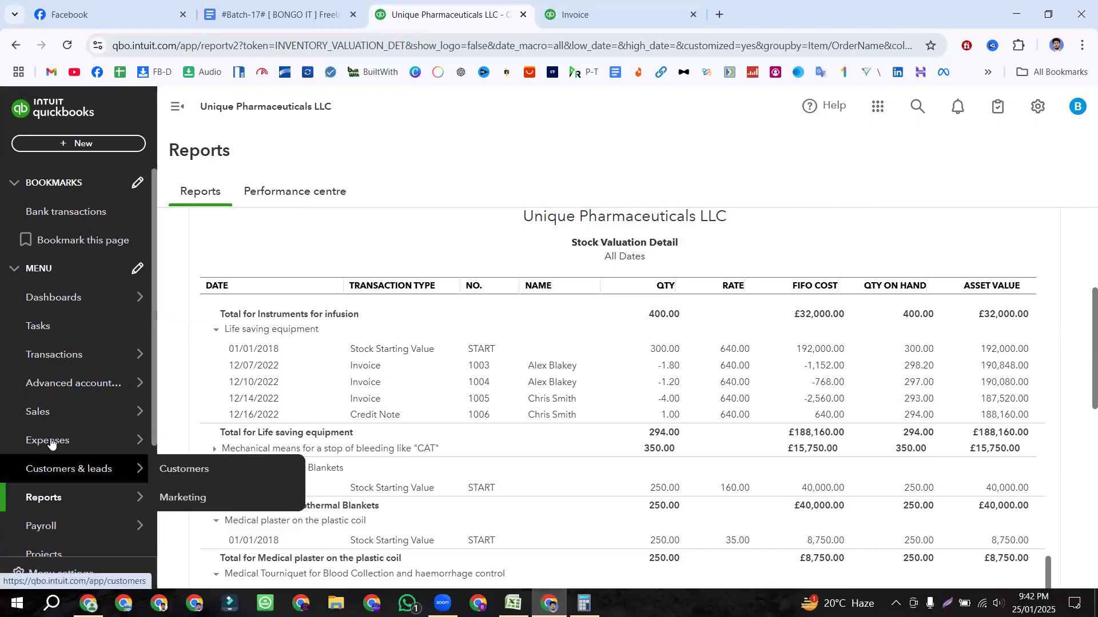
mouse_move(48, 497)
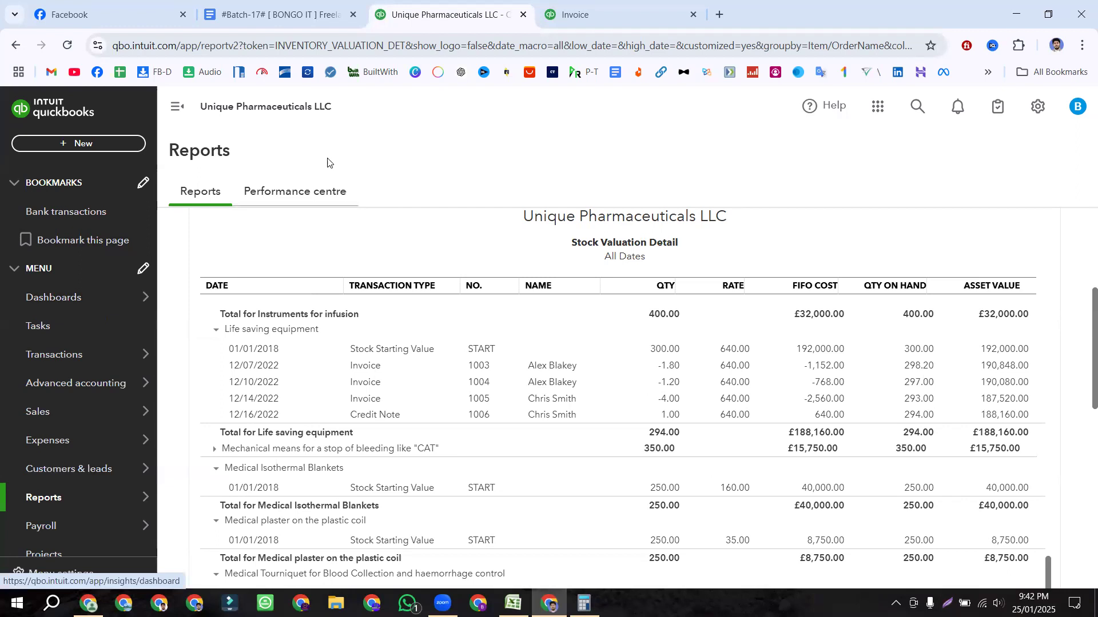
left_click(271, 17)
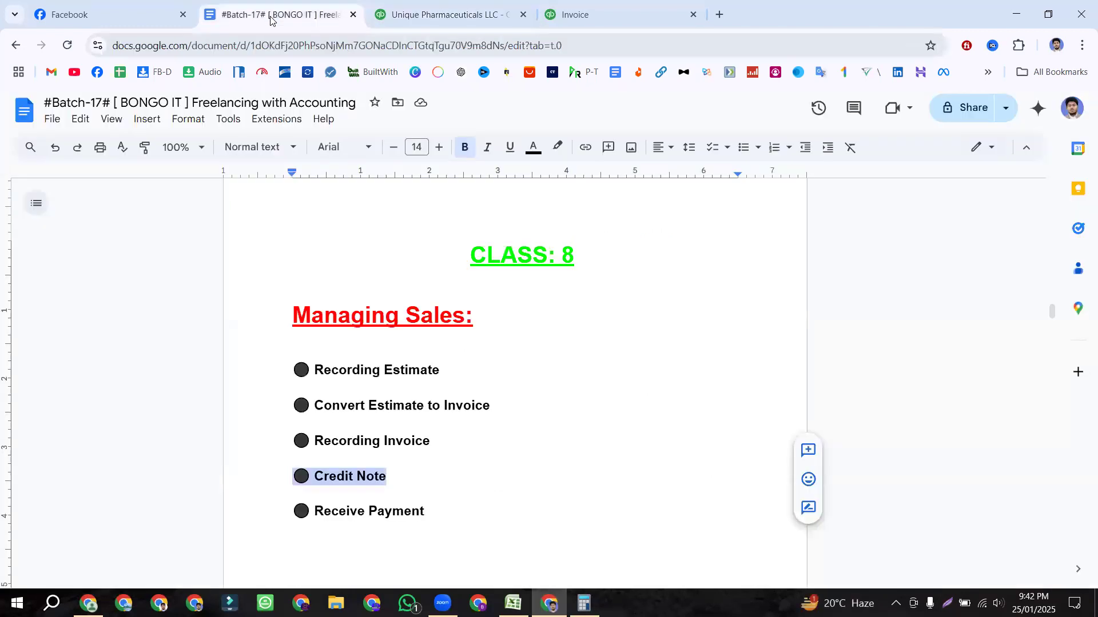
scroll(434, 366, "down", 1)
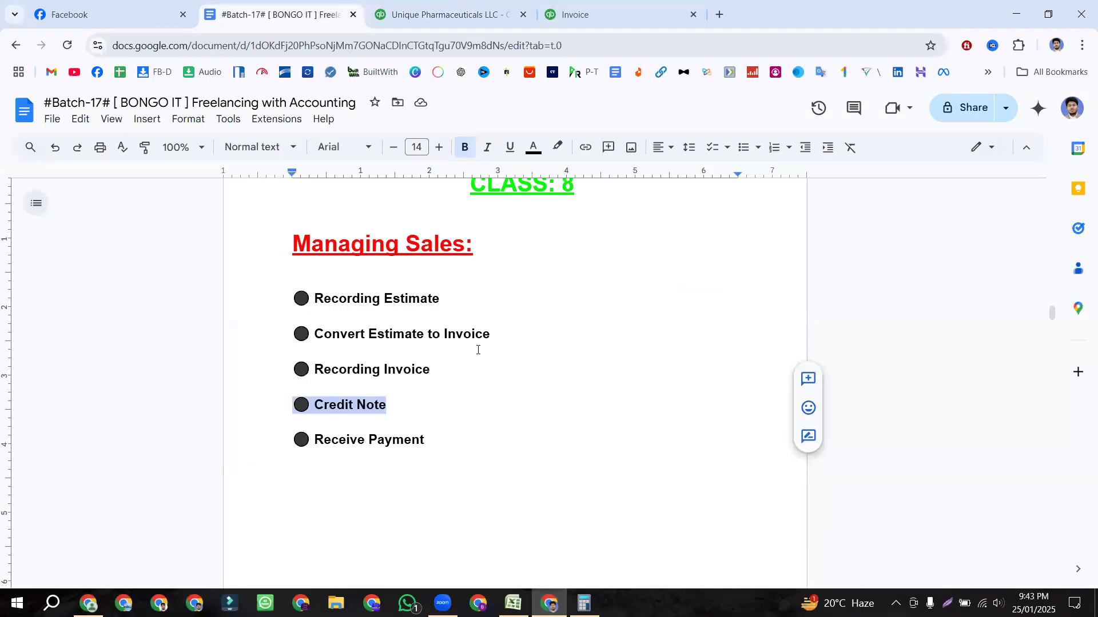
left_click_drag(430, 439, 305, 440)
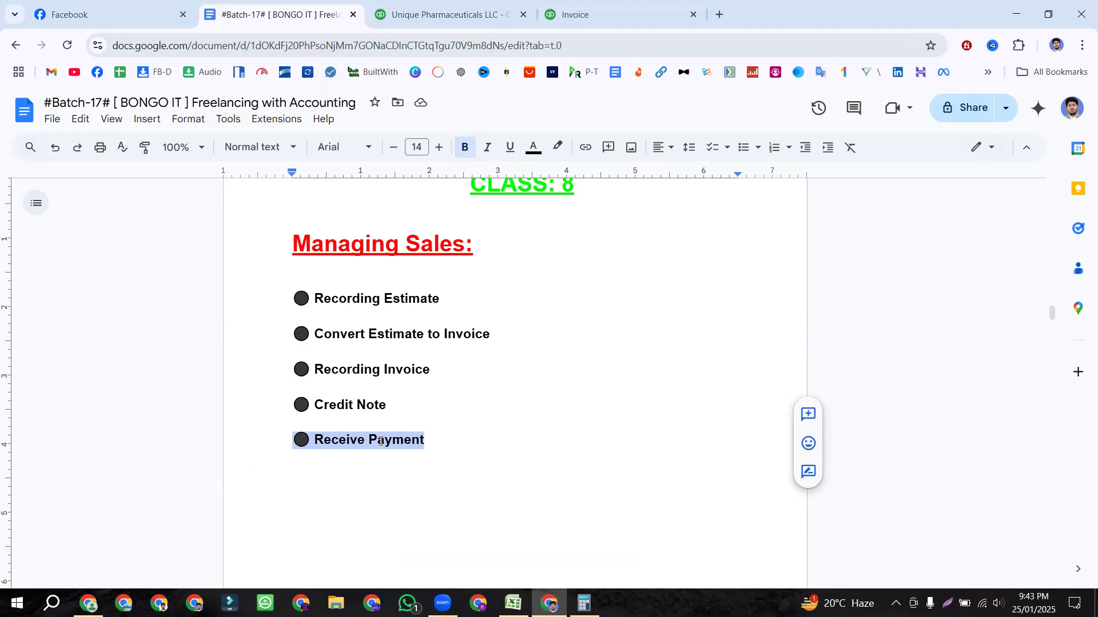
left_click(441, 433)
left_click_drag(434, 441, 288, 446)
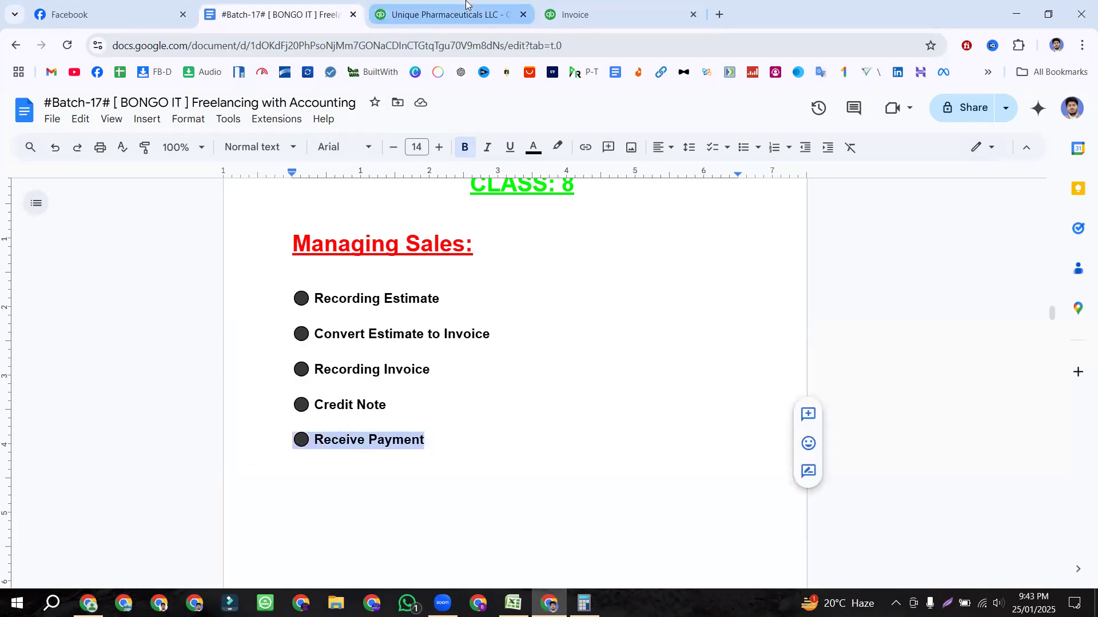
left_click(452, 14)
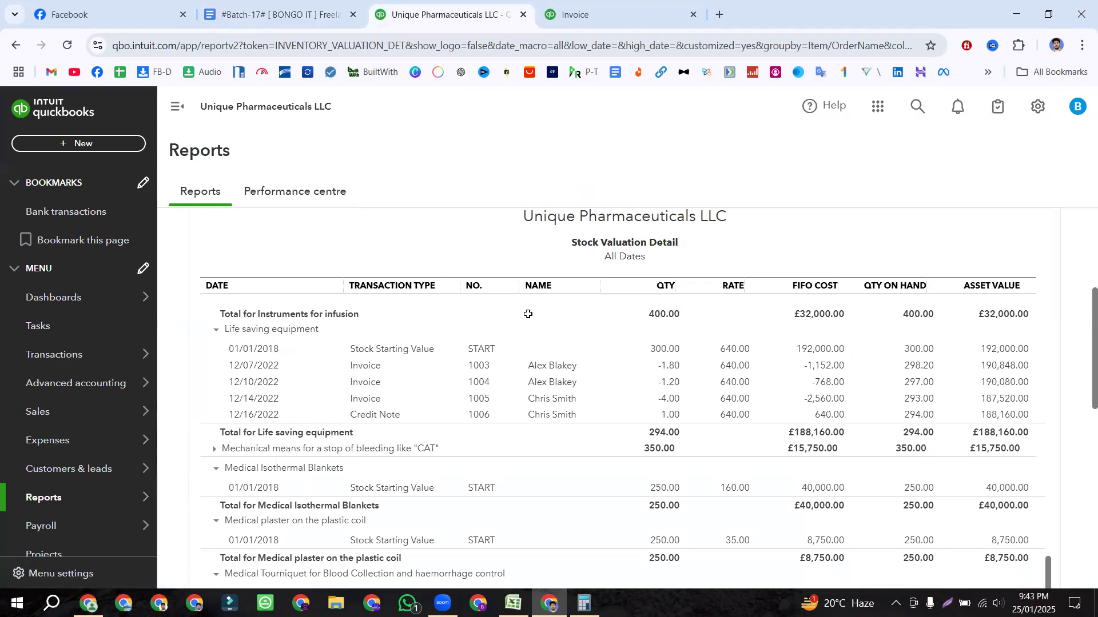
Step: In Excel, clear the stray values from cells H2, H3 and H4 under Invoice Amount
key("alt+Tab")
left_click_drag(83, 154, 589, 168)
left_click(659, 148)
double_click(676, 152)
double_click(689, 154)
key("Delete")
left_click(686, 169)
double_click(688, 169)
key("Delete")
left_click(683, 182)
double_click(692, 182)
key("Delete")
Step: Clear cells H5 to H7, then point out the returned item and quantity in D8 and E8
left_click(685, 195)
double_click(687, 195)
key("Delete")
left_click(685, 209)
double_click(687, 210)
key("Delete")
left_click(684, 223)
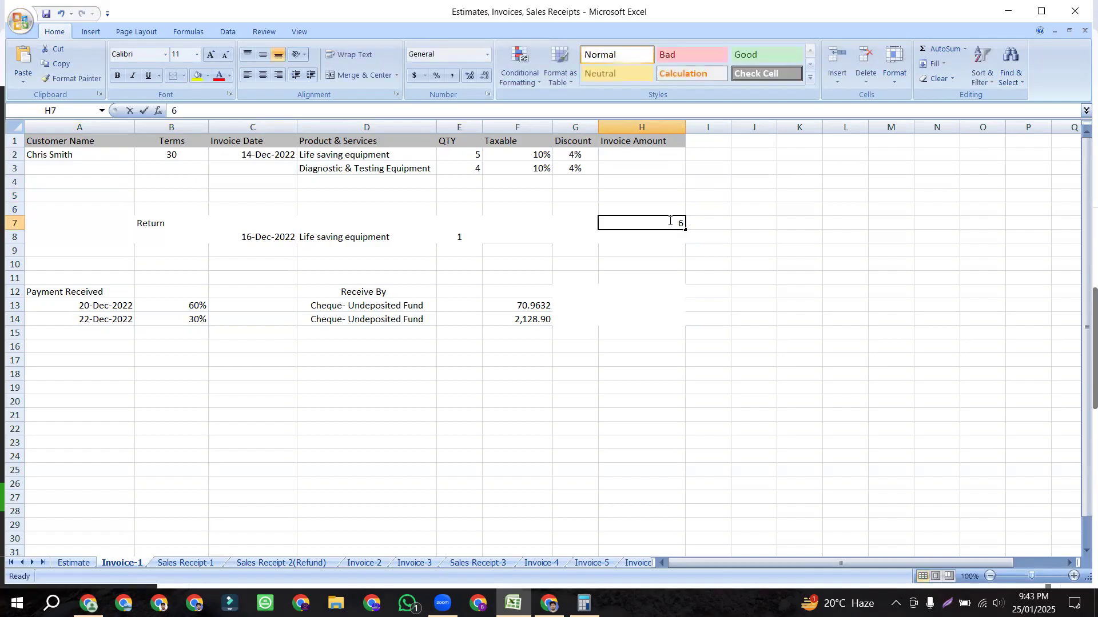
double_click(687, 223)
key("Delete")
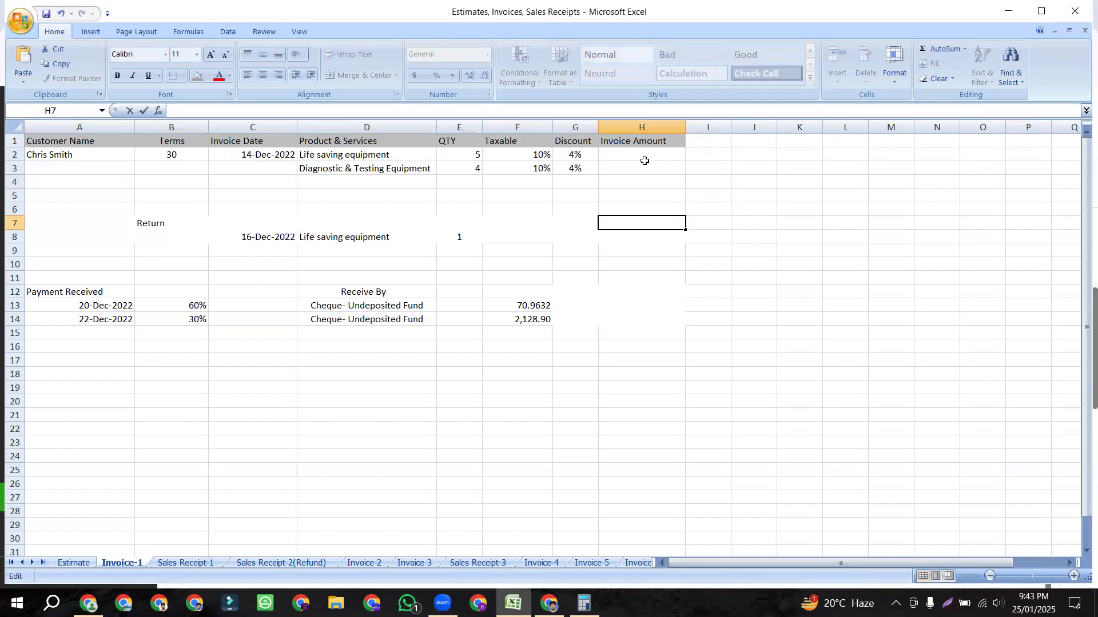
left_click(642, 160)
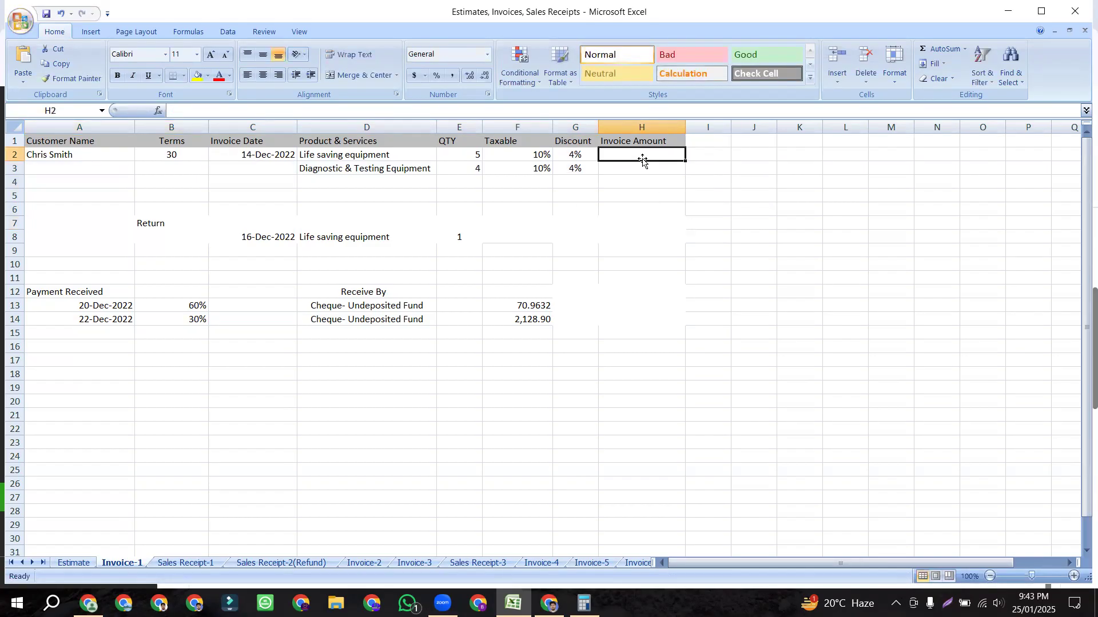
left_click(361, 238)
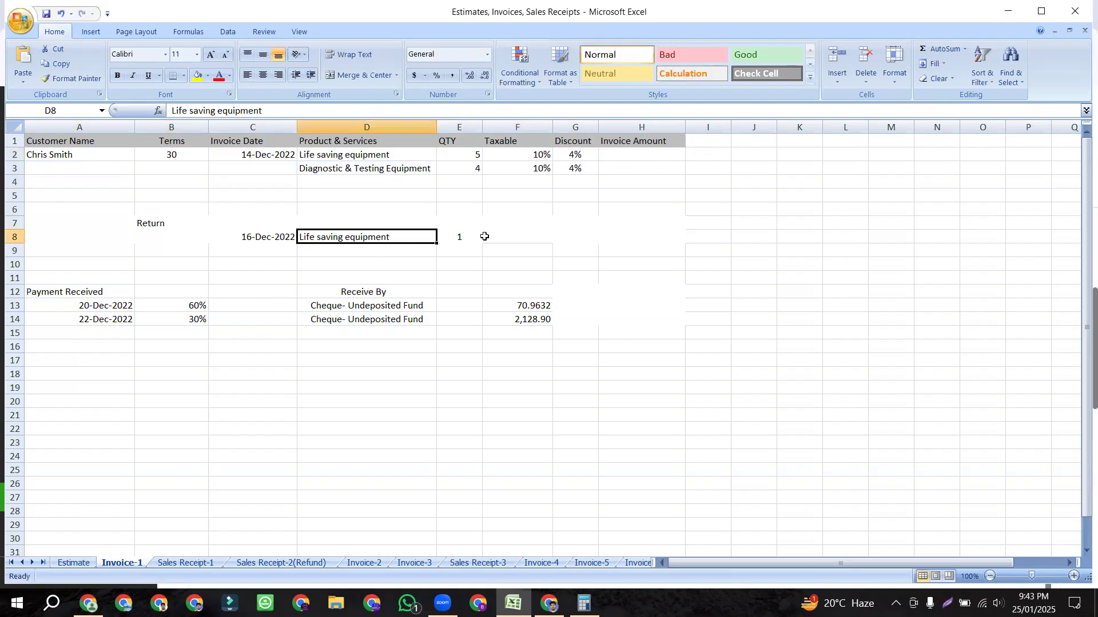
left_click(467, 238)
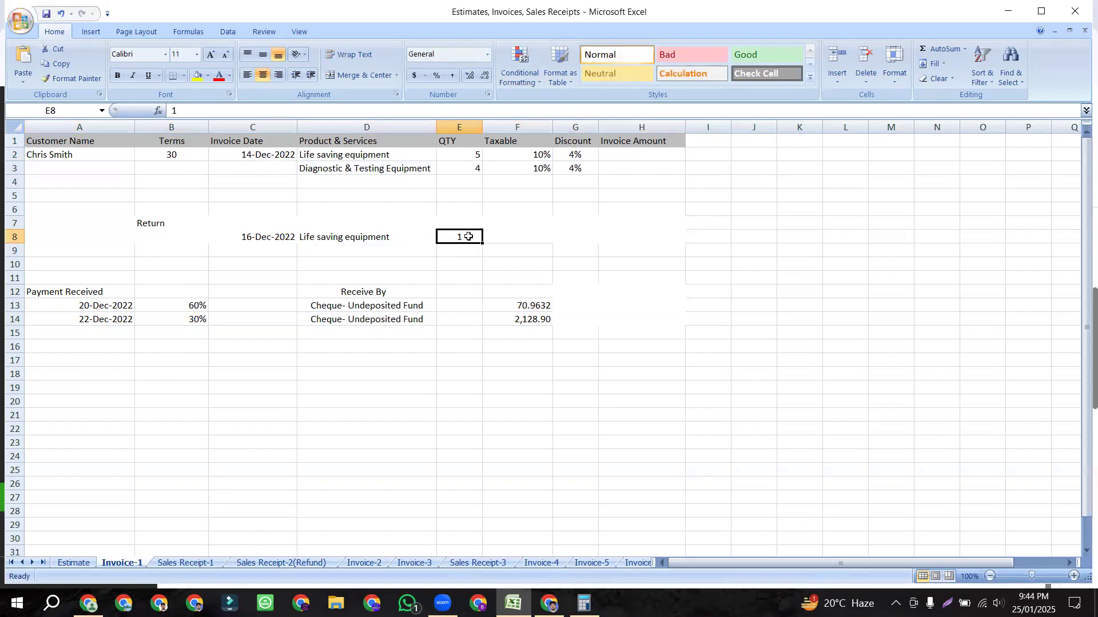
Step: Review invoice lines A2:G3, the return block, and the first payment's date and 60% share
left_click_drag(88, 154, 576, 168)
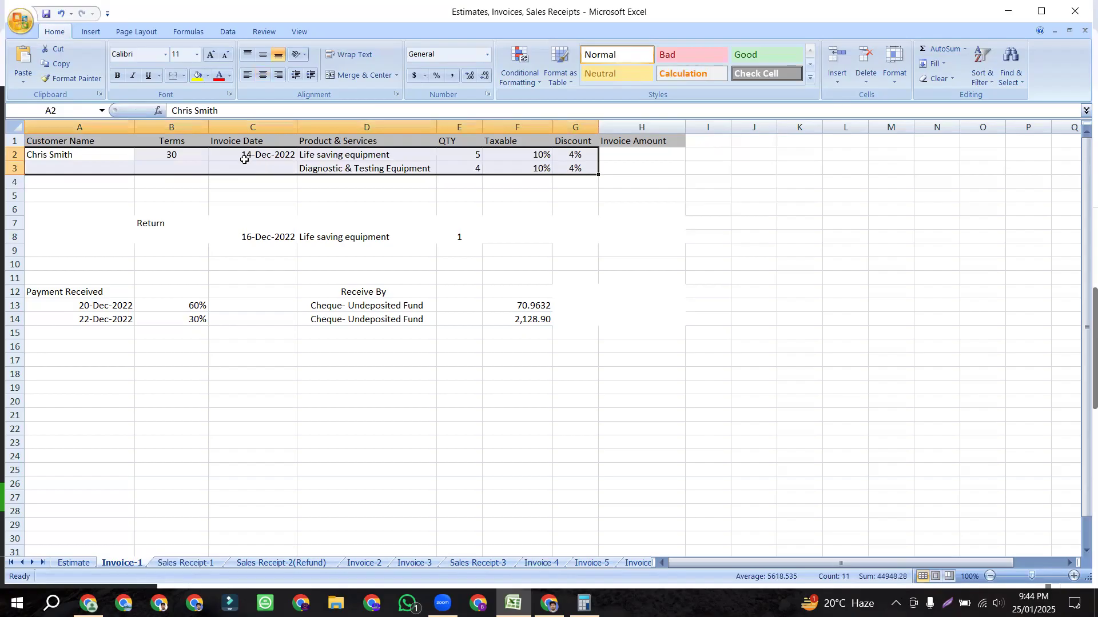
left_click_drag(167, 228, 454, 237)
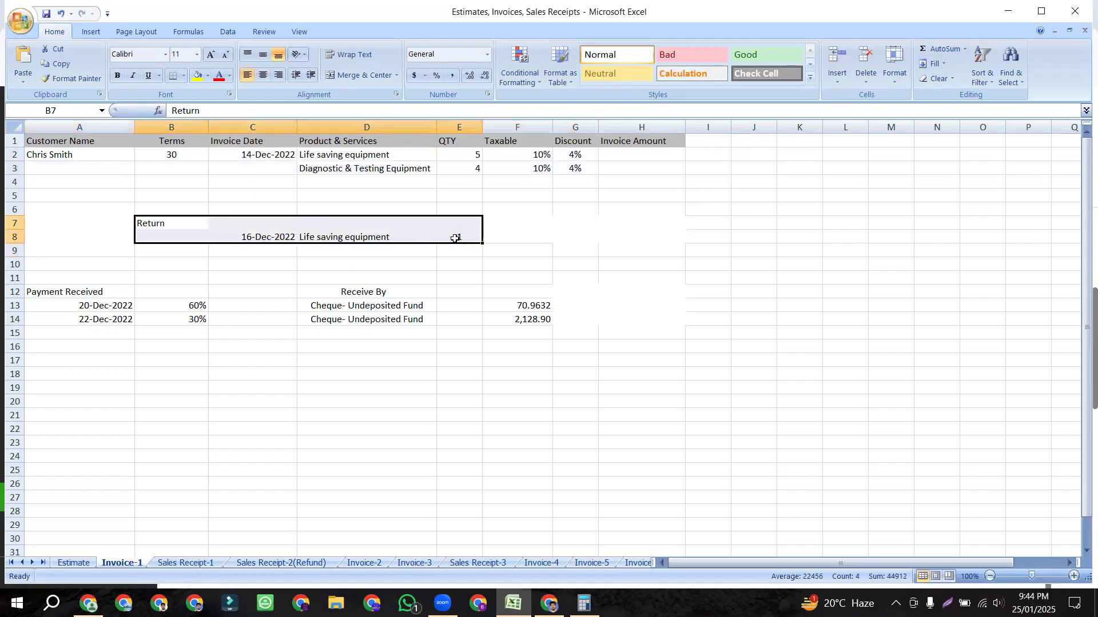
left_click(110, 307)
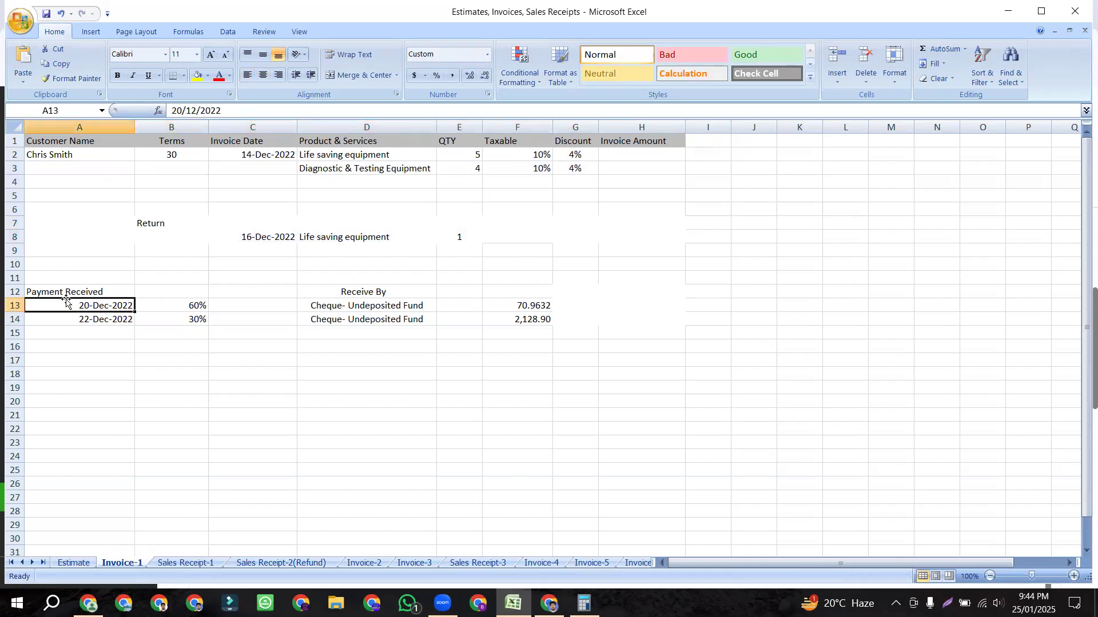
left_click(182, 297)
left_click(115, 304)
left_click(173, 305)
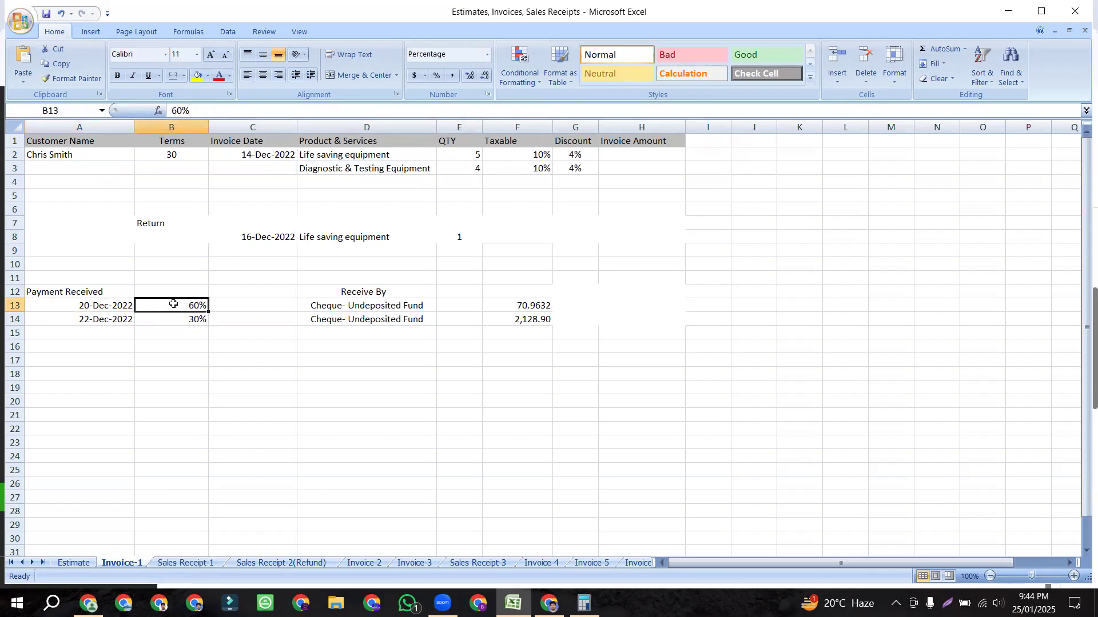
Step: Select the first payment row A13:D13 with its deposit method, then return to the QuickBooks report
left_click(384, 311)
left_click_drag(117, 306, 312, 309)
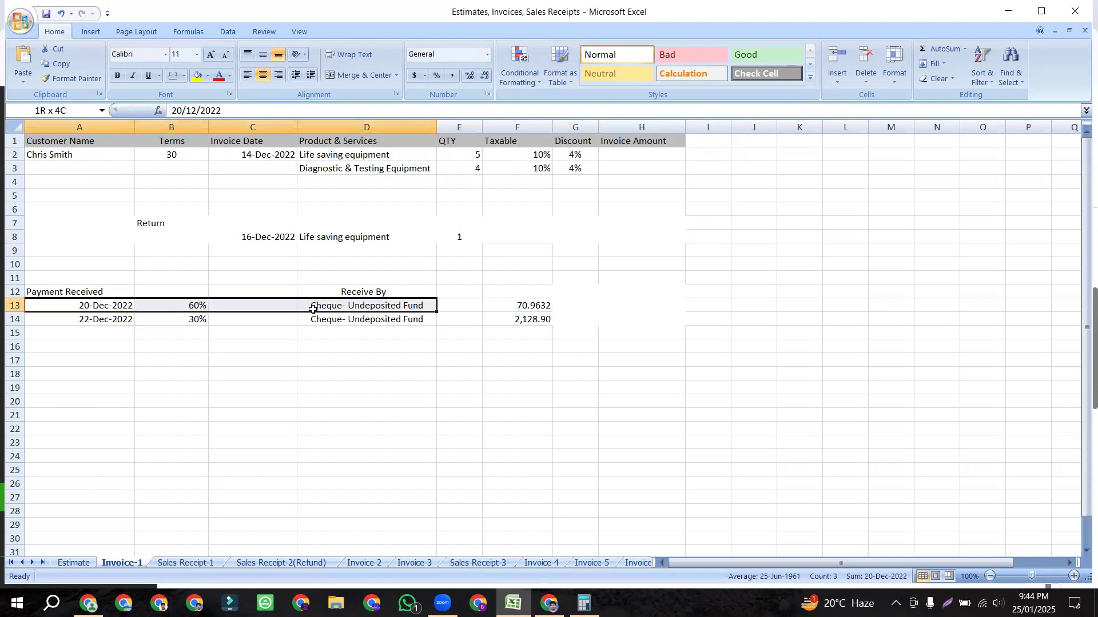
left_click_drag(312, 310, 282, 309)
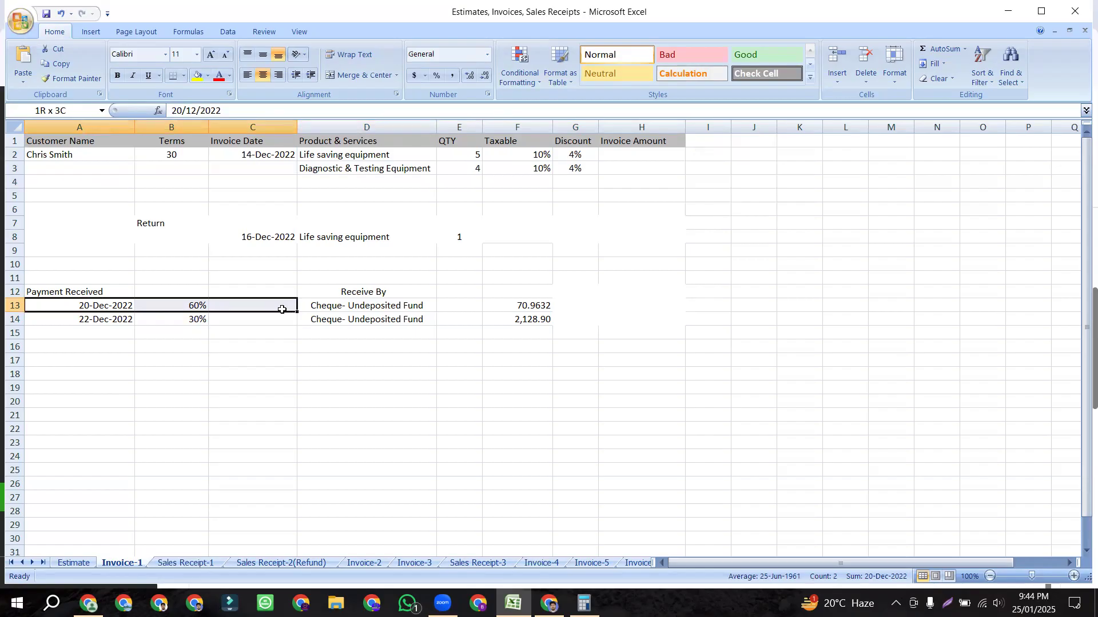
left_click_drag(282, 309, 318, 308)
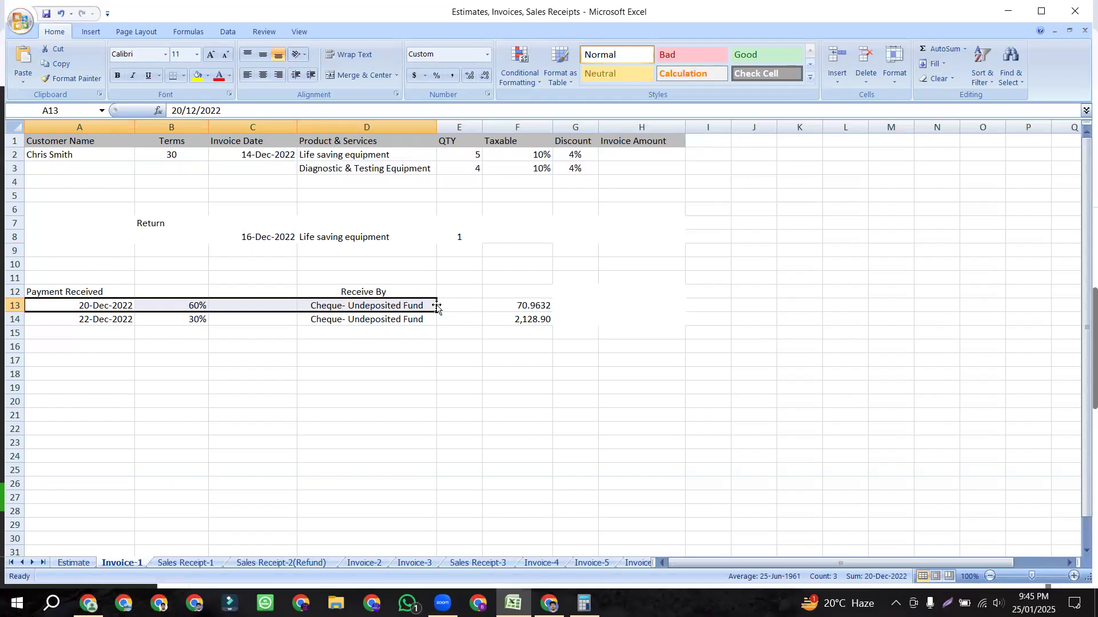
left_click(91, 307)
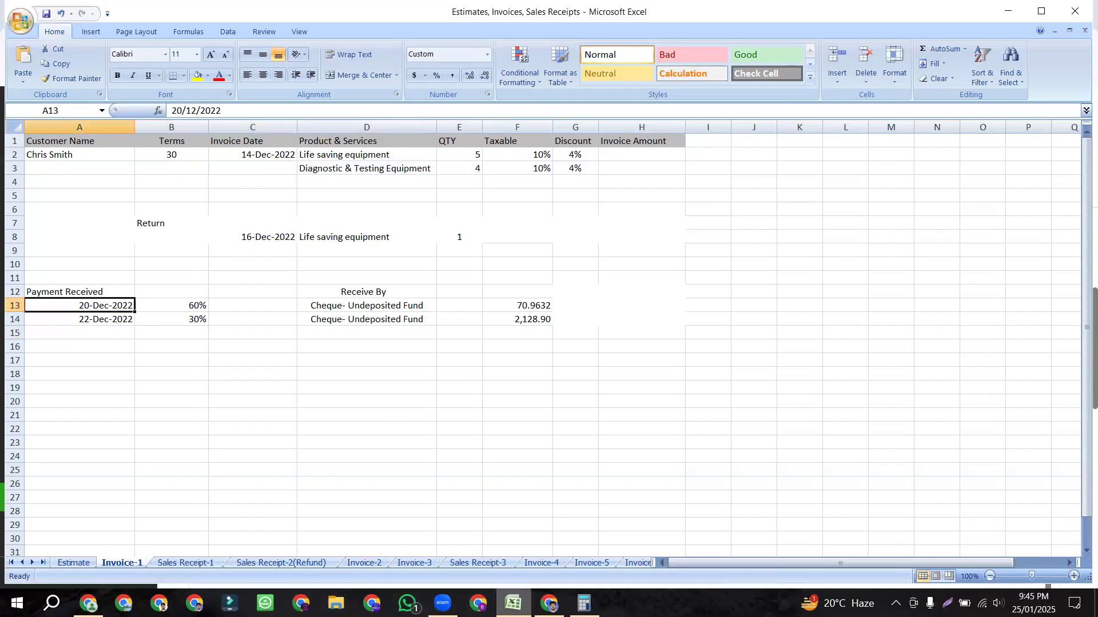
left_click(549, 603)
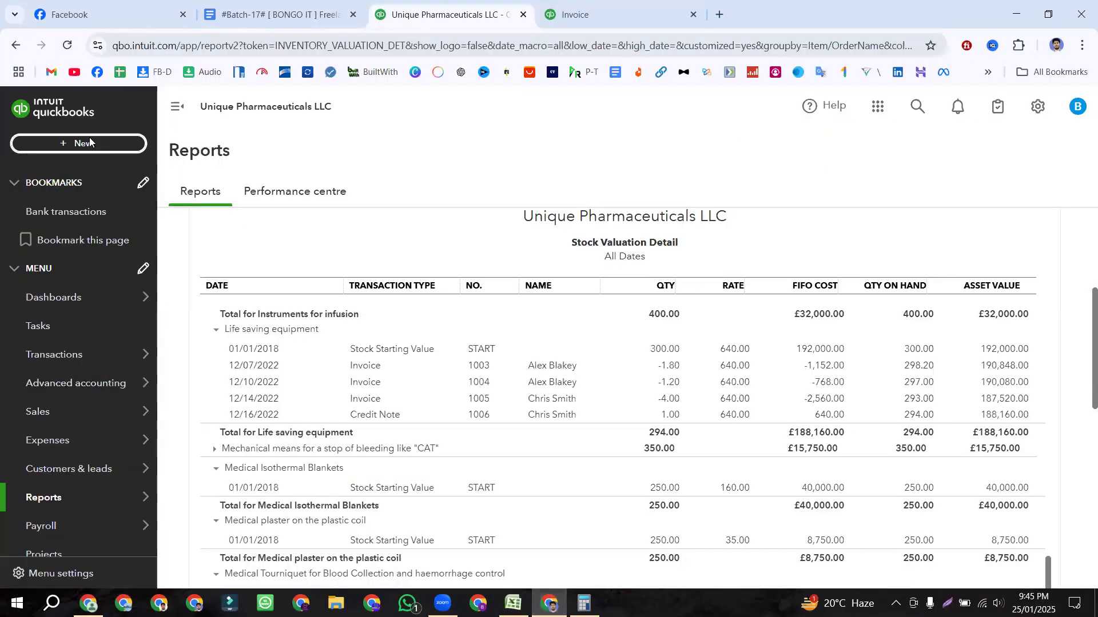
Step: Start a new Receive payment from the + New menu's Customers section
left_click(90, 143)
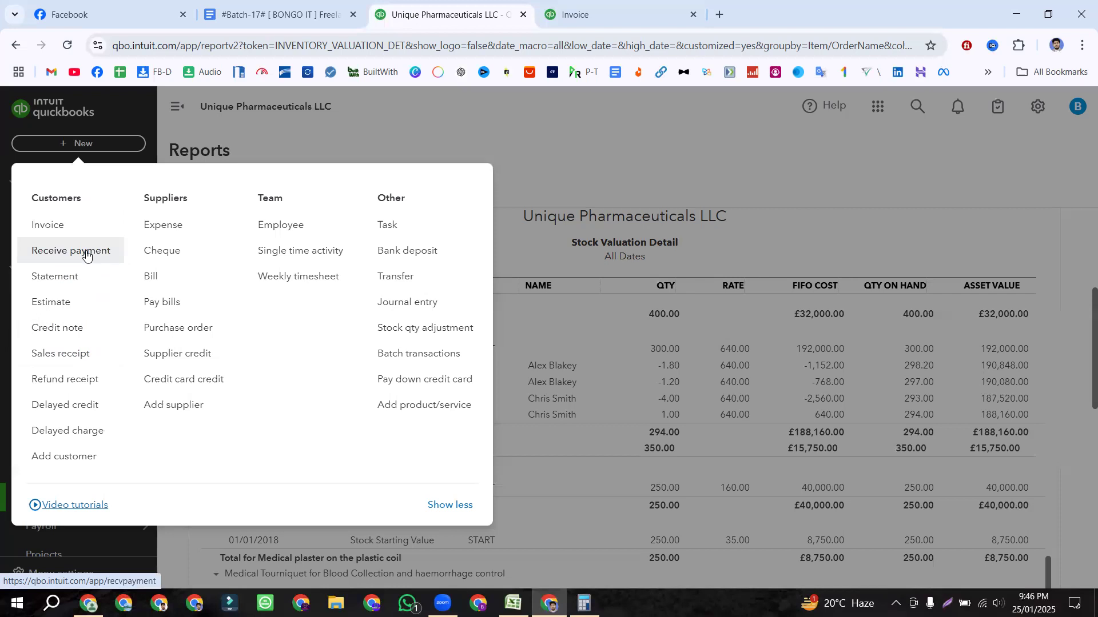
left_click(78, 255)
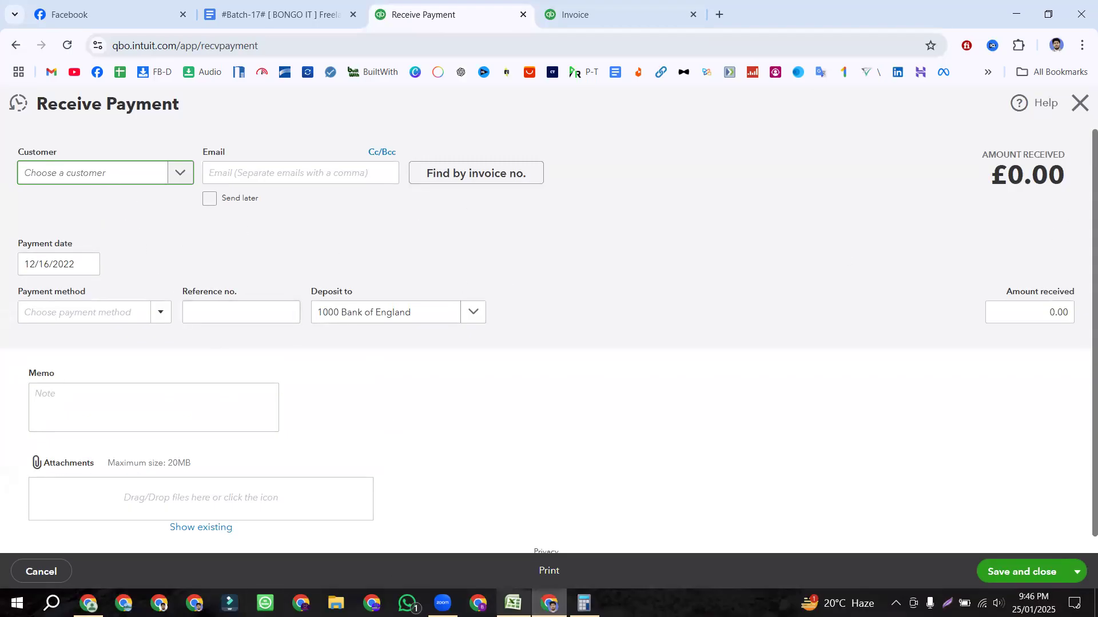
Step: Copy the customer name from cell A2 in Excel and paste it into the payment's Customer field
left_click(513, 603)
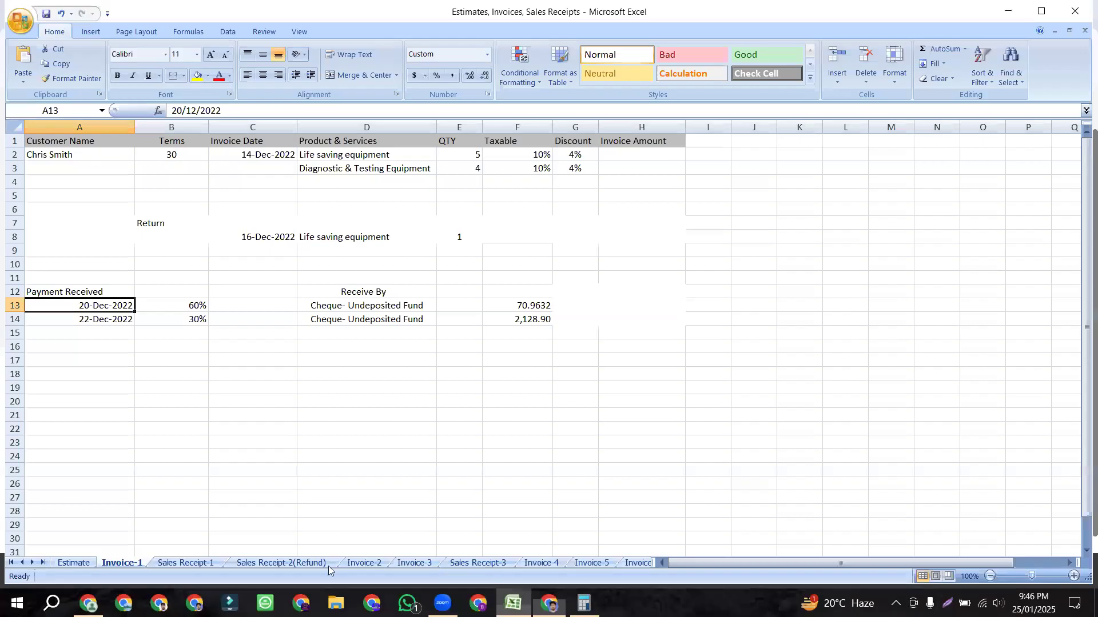
left_click(91, 159)
left_click_drag(130, 222, 478, 263)
left_click(353, 291)
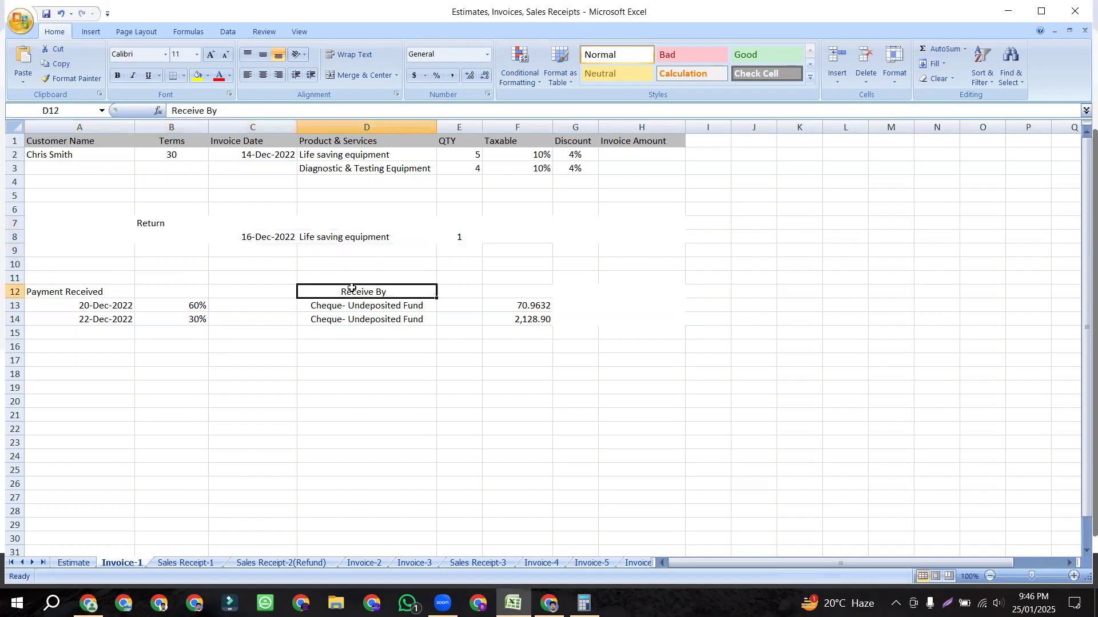
left_click(67, 155)
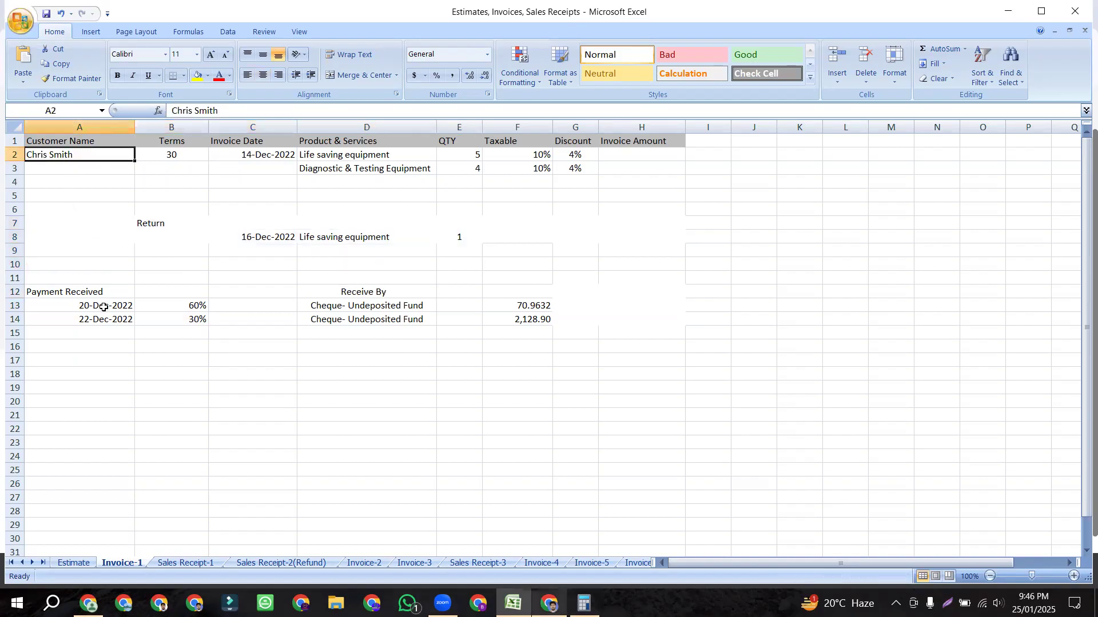
left_click(122, 305)
key("alt+Tab")
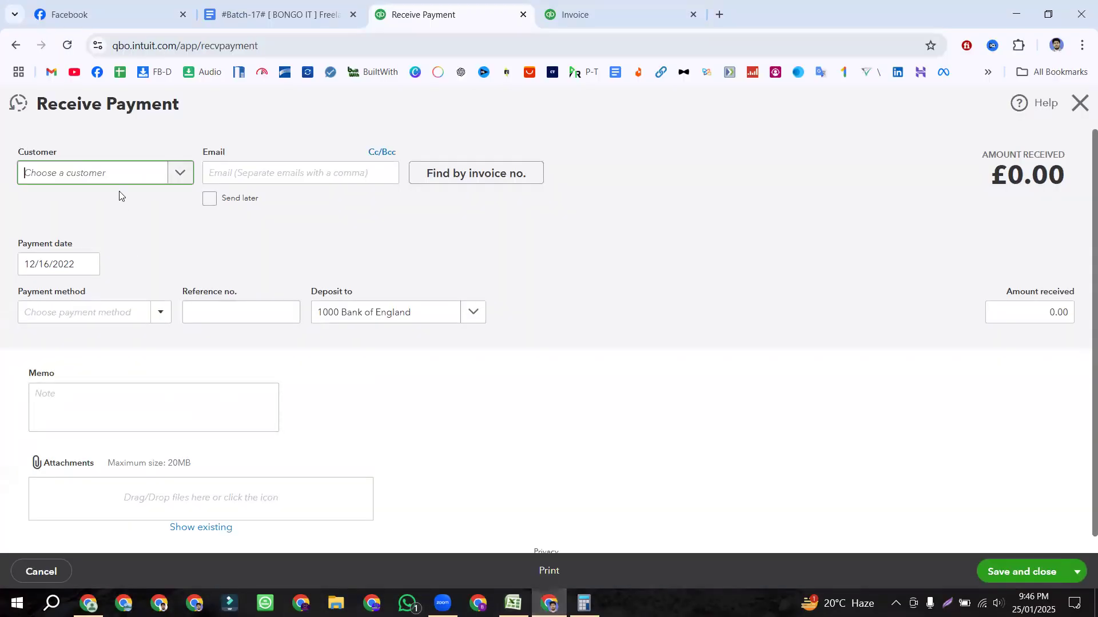
left_click(391, 235)
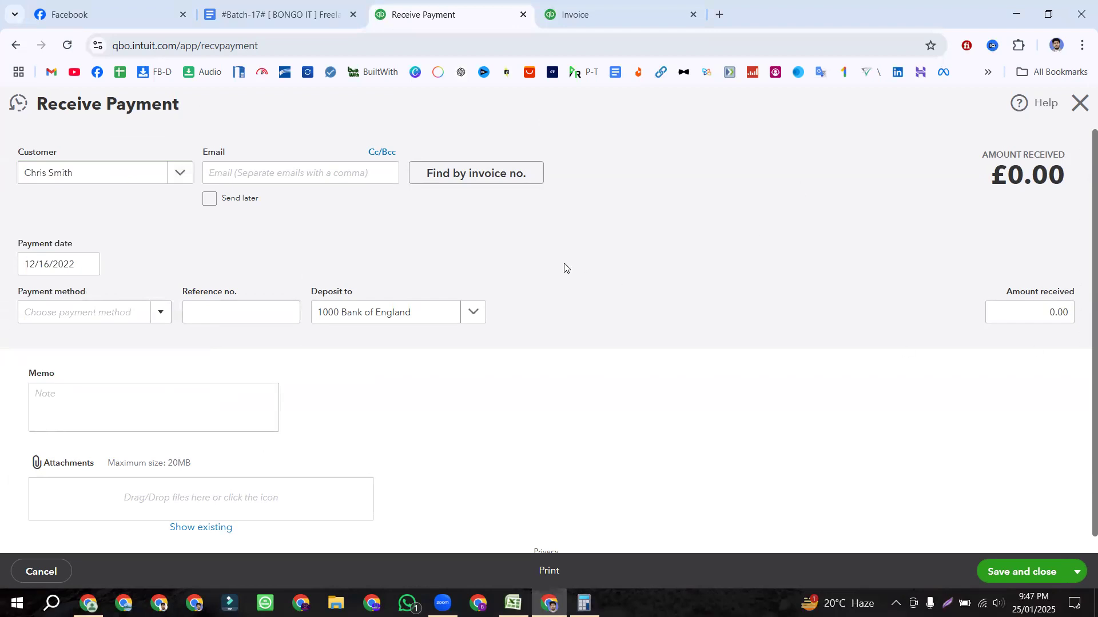
scroll(558, 370, "down", 8)
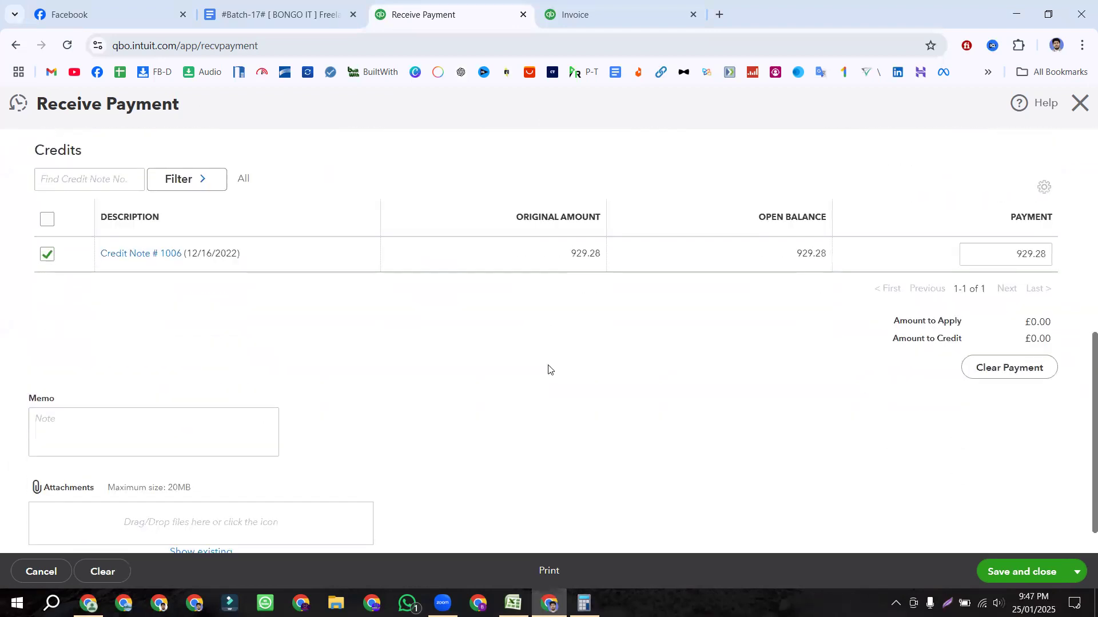
scroll(229, 326, "up", 1)
scroll(286, 298, "up", 1)
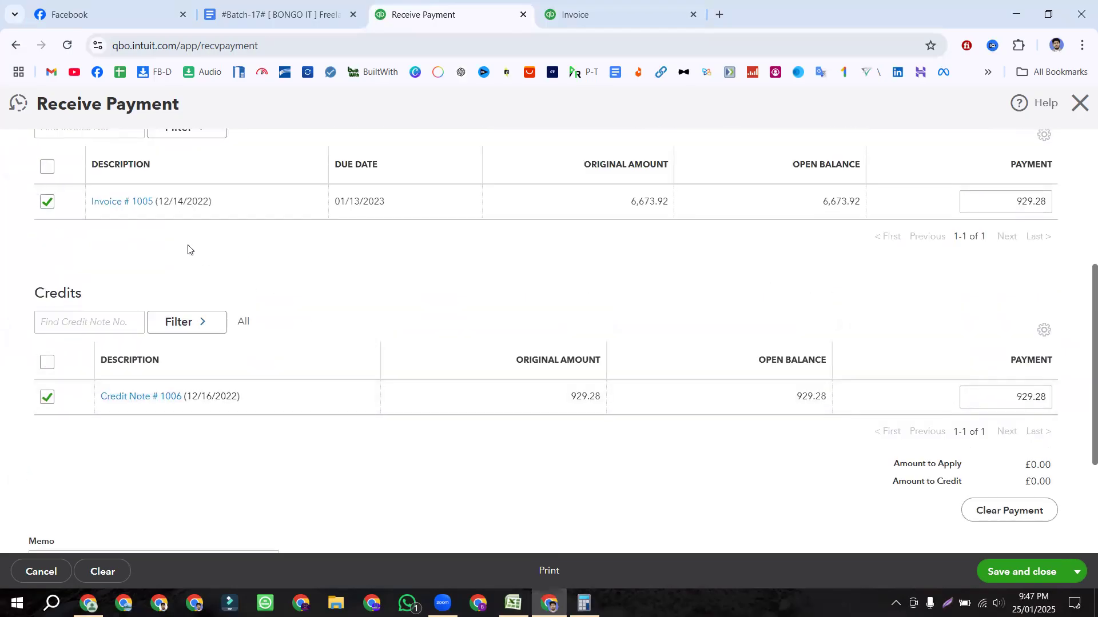
scroll(828, 333, "up", 4)
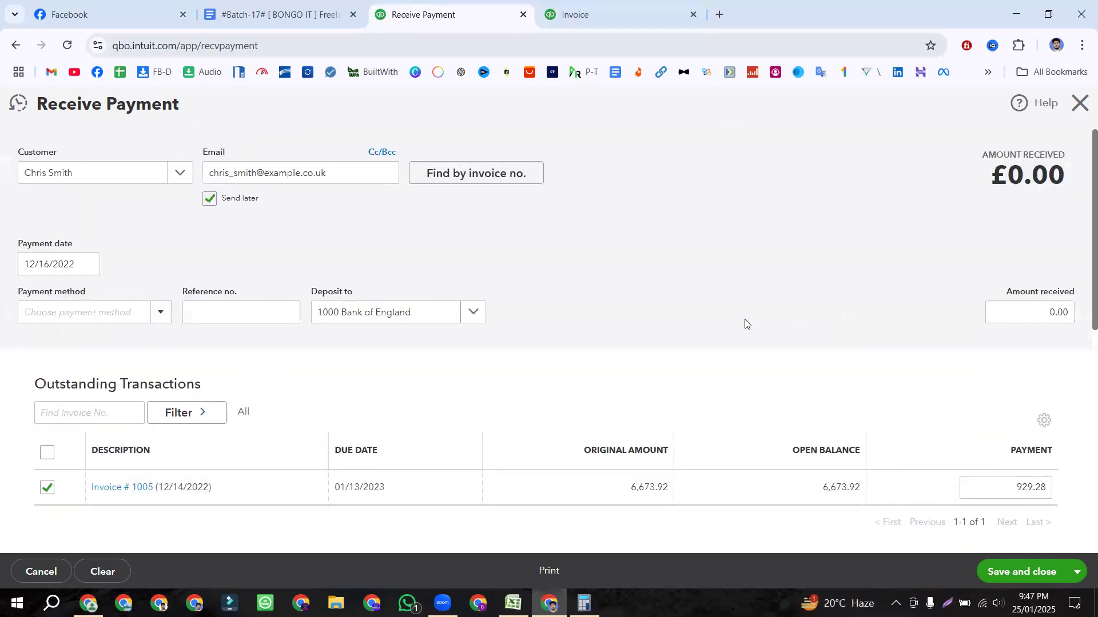
scroll(377, 429, "down", 4)
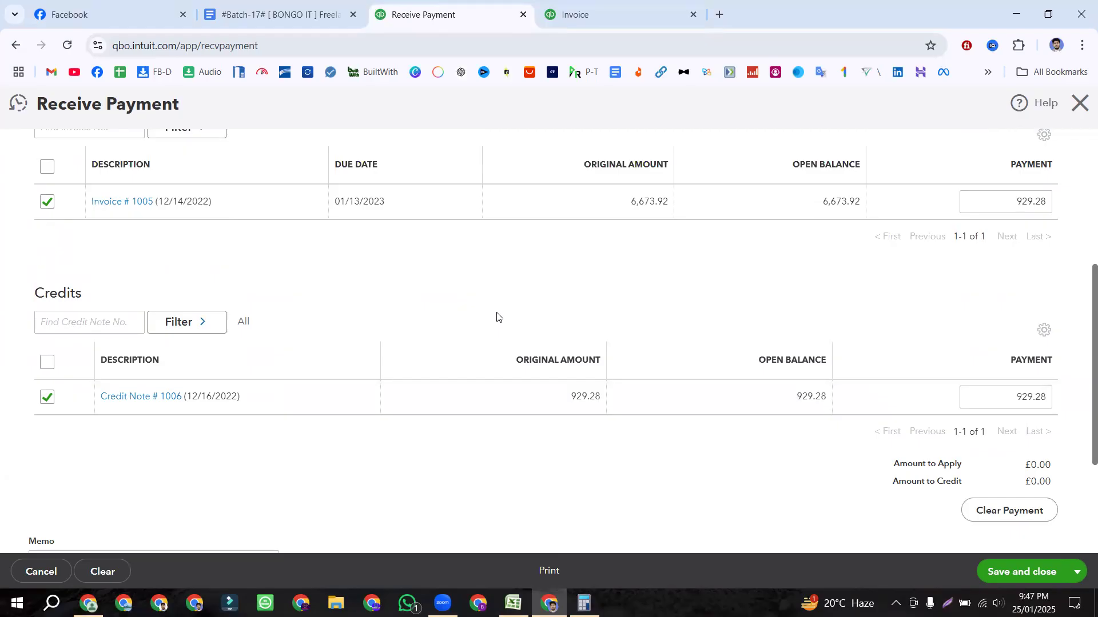
scroll(496, 317, "up", 3)
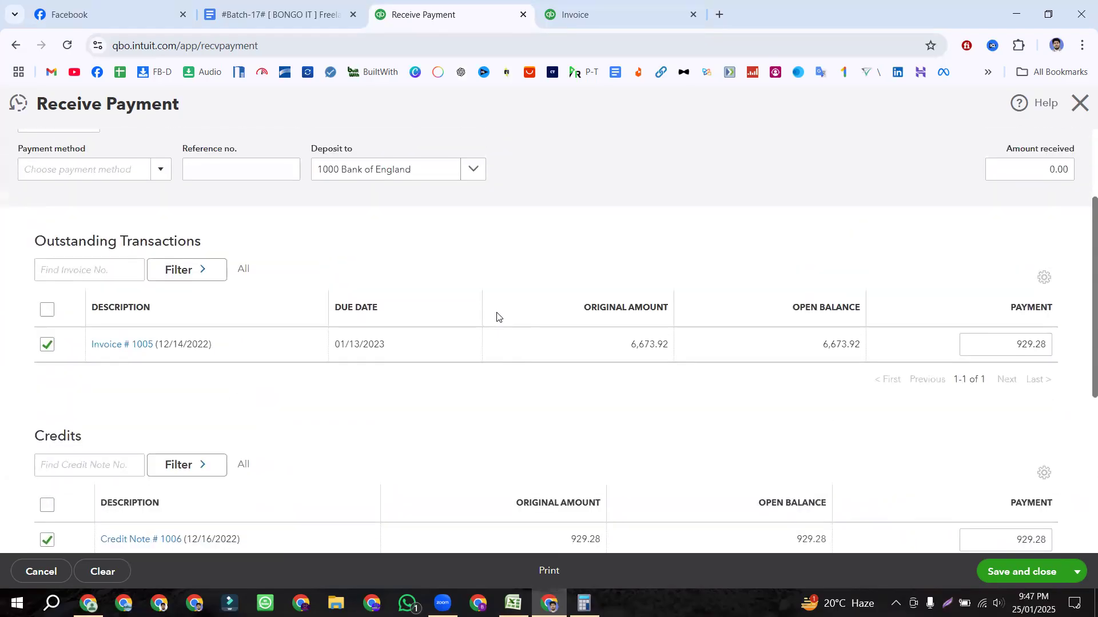
scroll(497, 316, "down", 4)
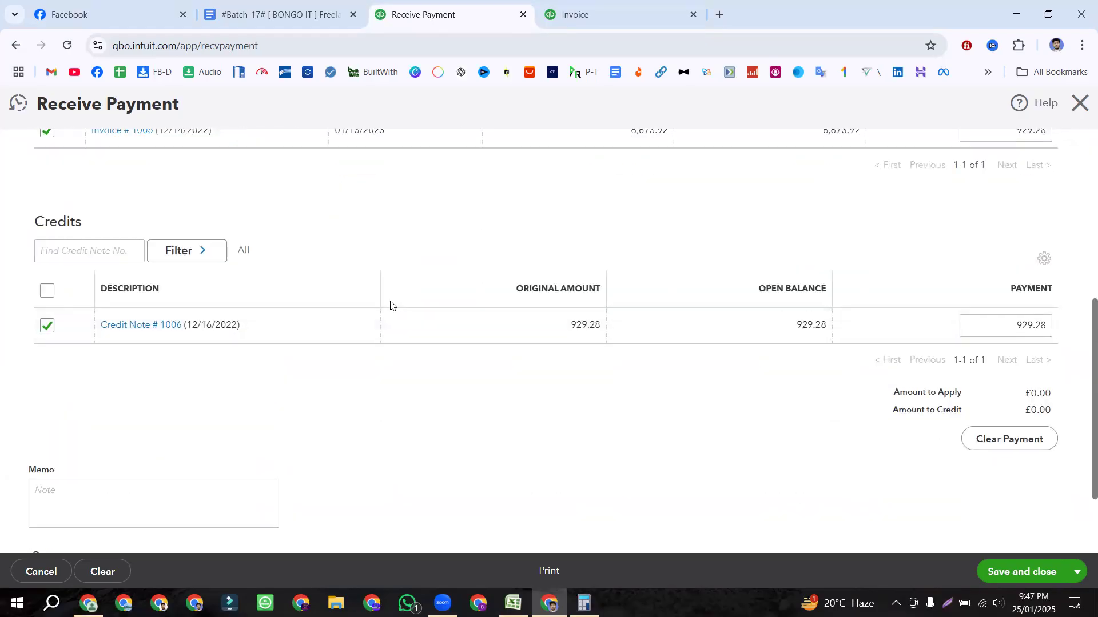
scroll(378, 280, "up", 4)
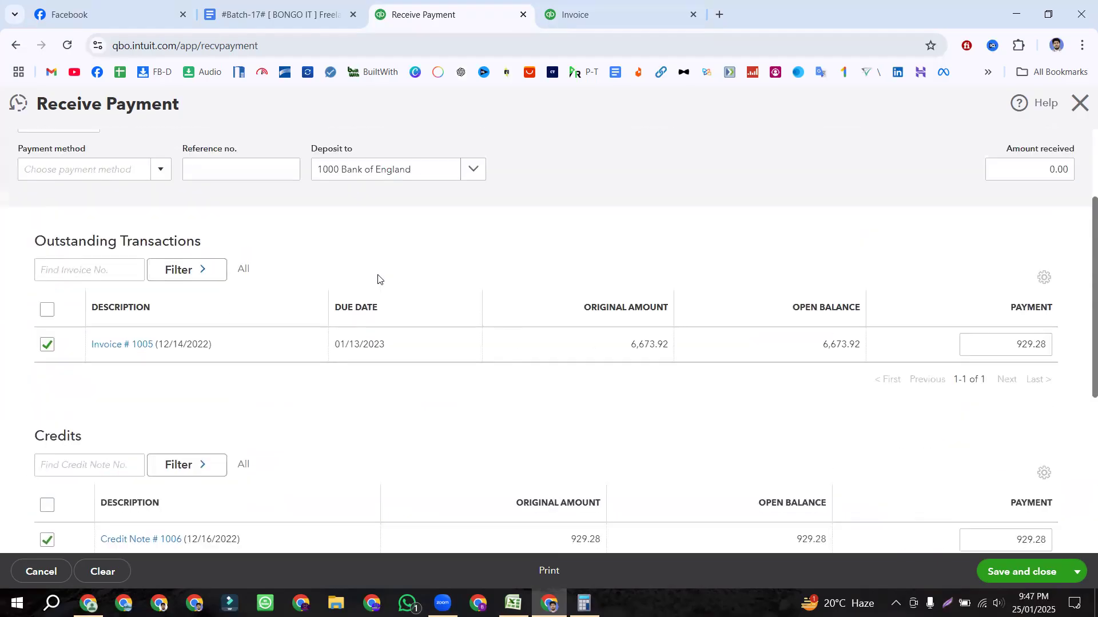
scroll(378, 280, "down", 4)
scroll(378, 279, "up", 5)
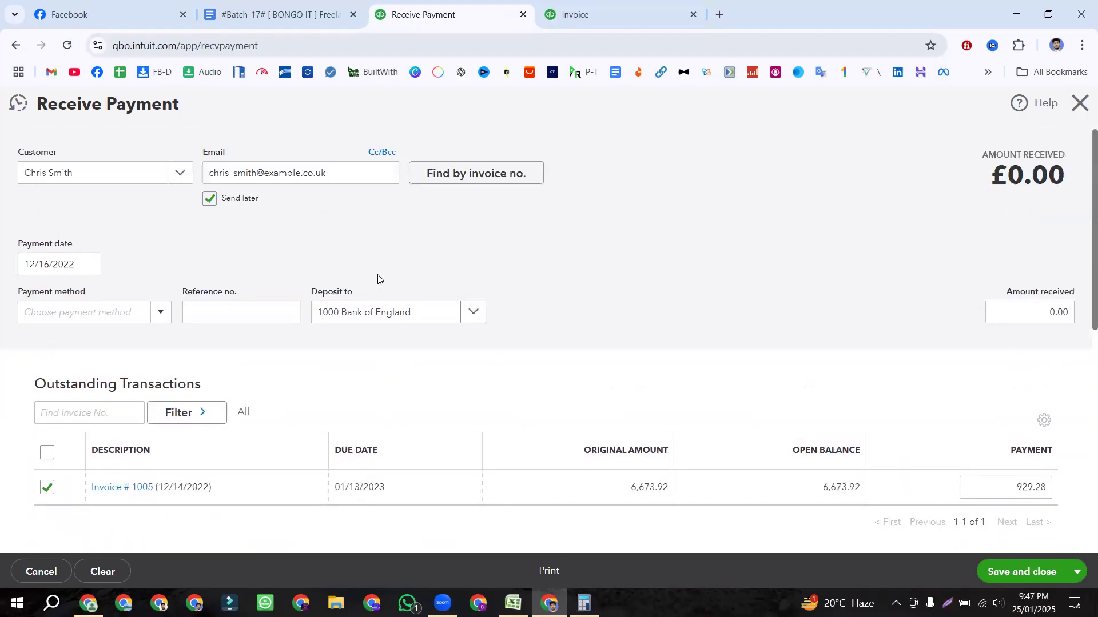
Step: Set the payment date to 20 December 2022 and method to Cheque, then bring up Excel
left_click(94, 267)
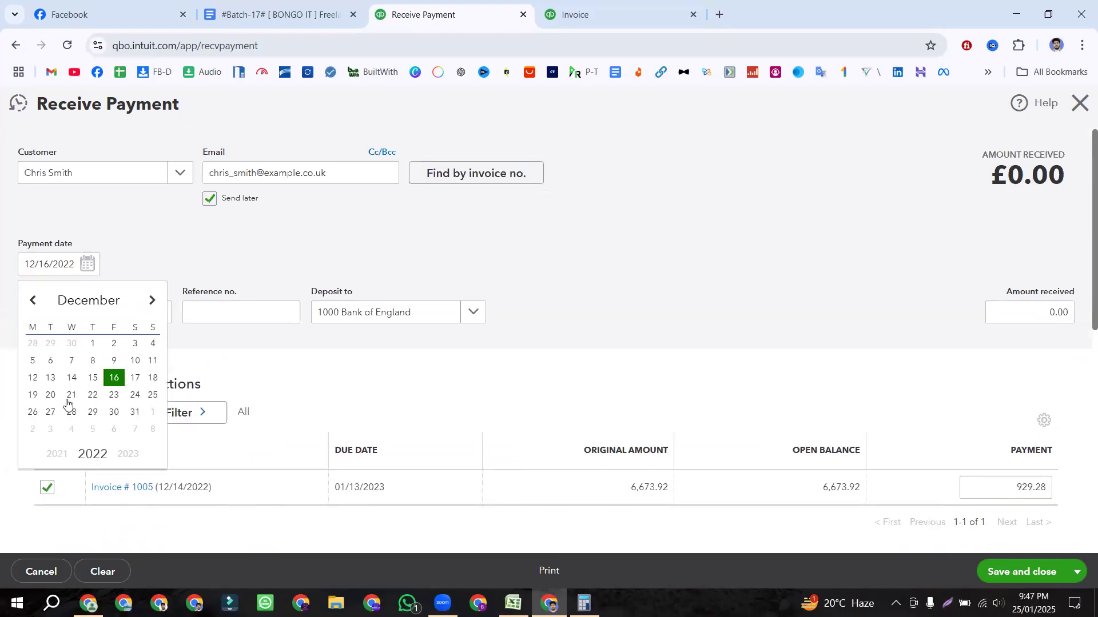
left_click(50, 394)
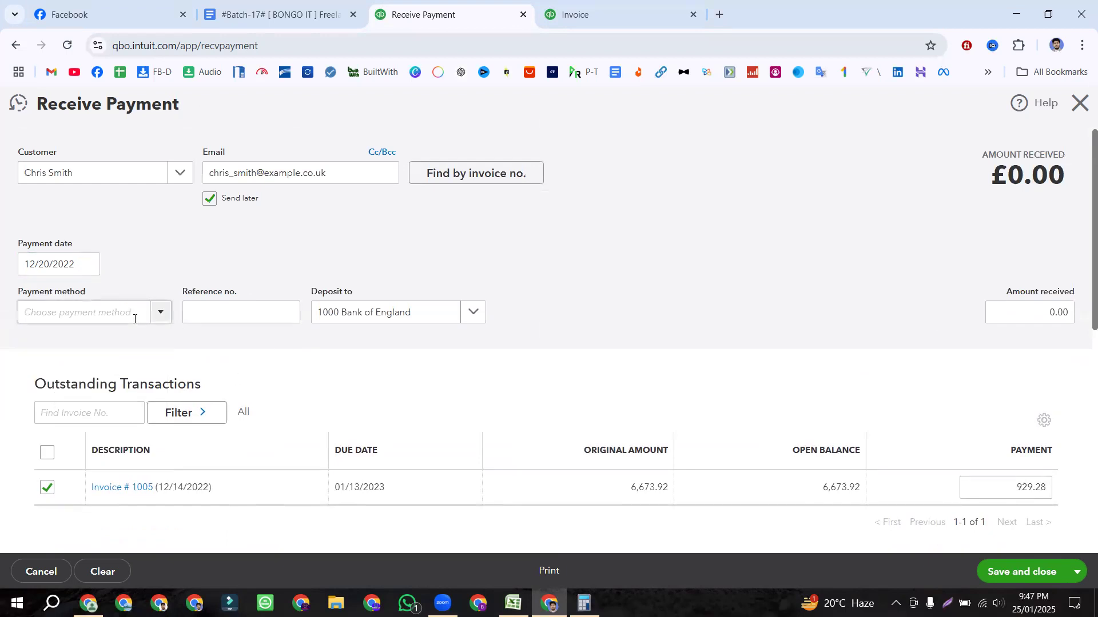
left_click(156, 313)
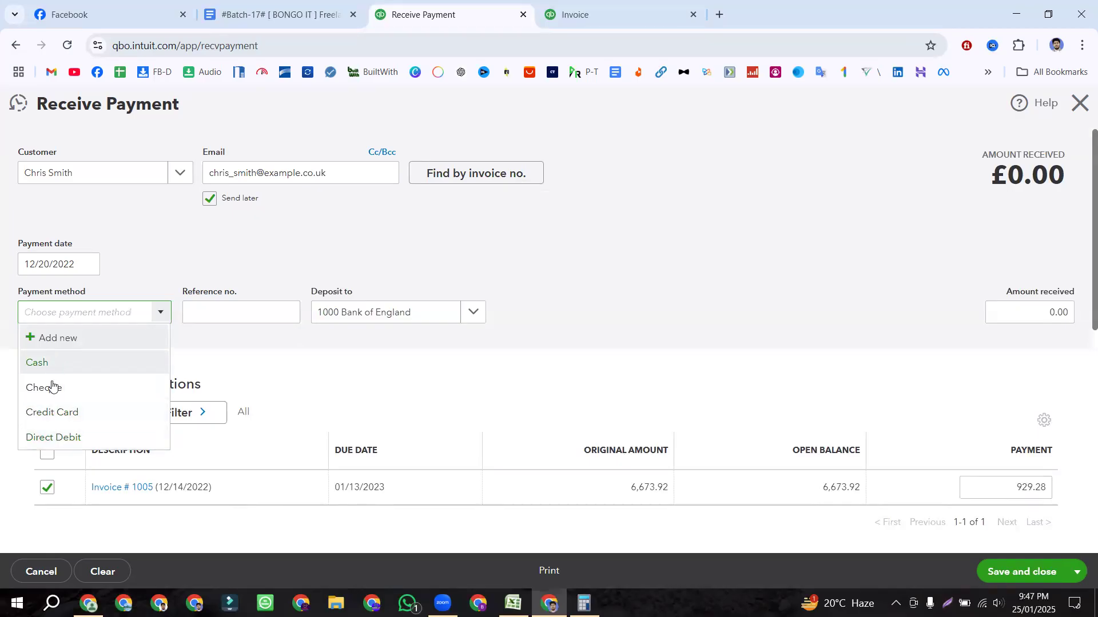
left_click(210, 313)
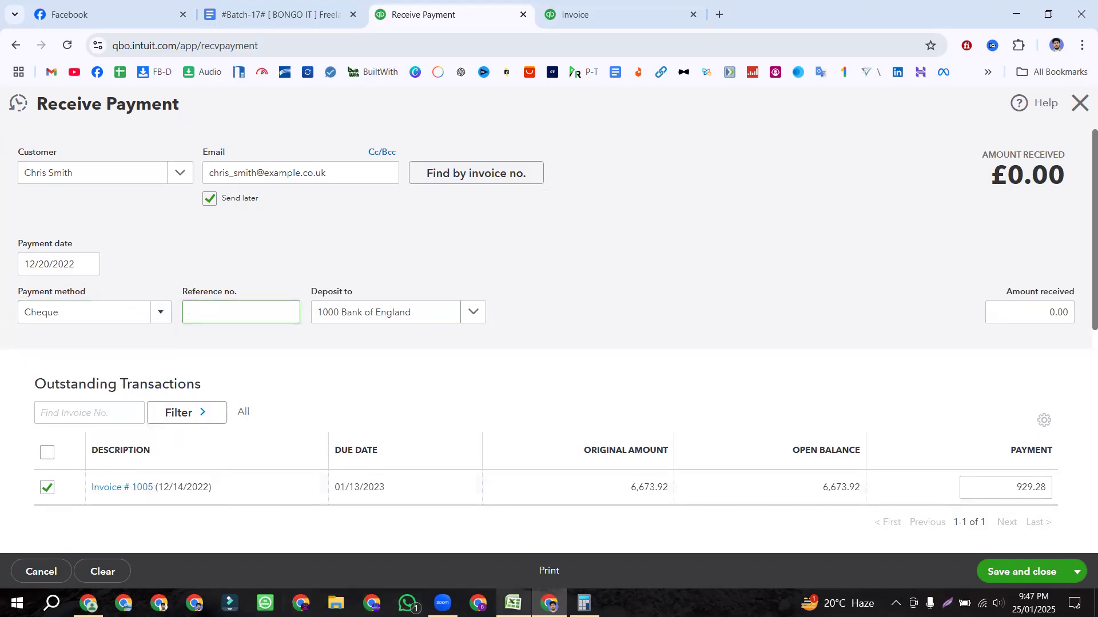
key("alt+Tab")
left_click(364, 331)
Step: Check the receive-by note in D13 and the cheque reference in Estimate's C16, then return to QuickBooks
left_click(380, 309)
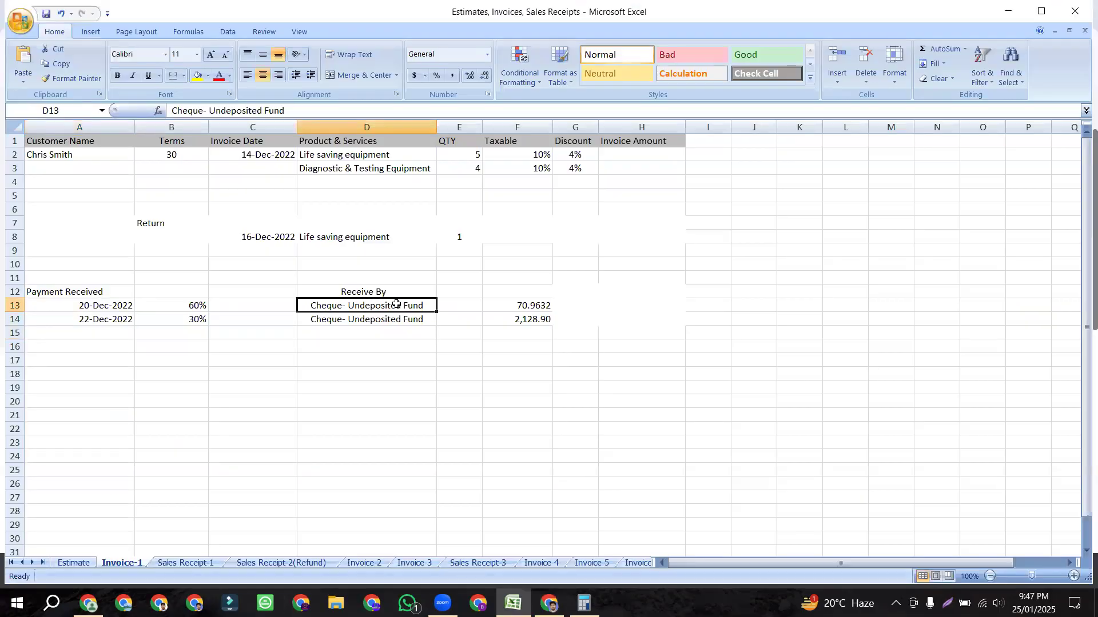
left_click(77, 564)
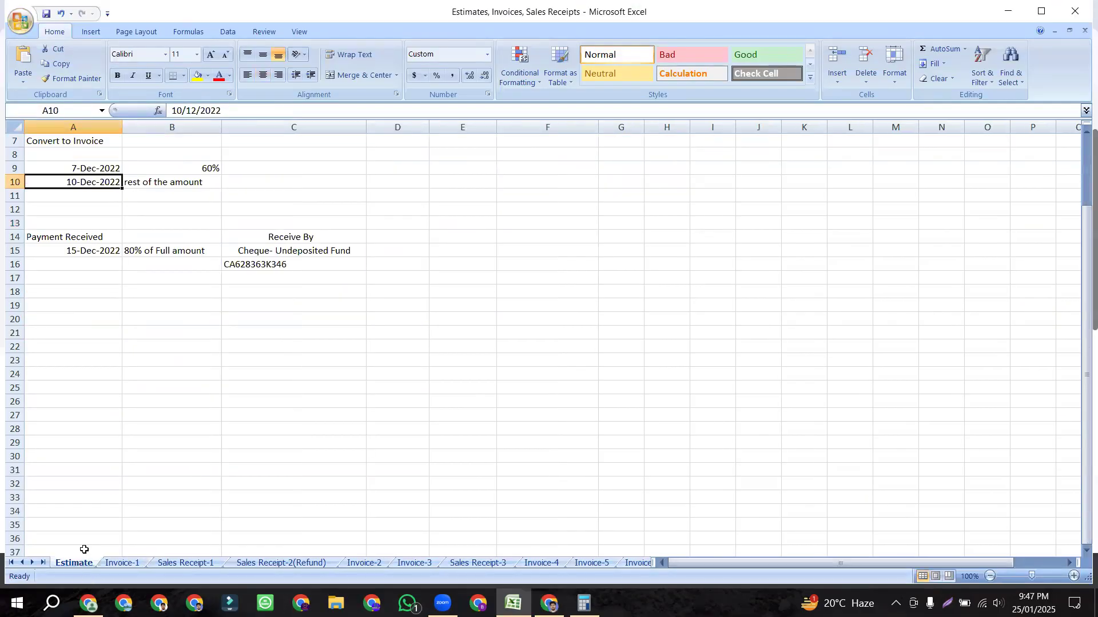
left_click(262, 266)
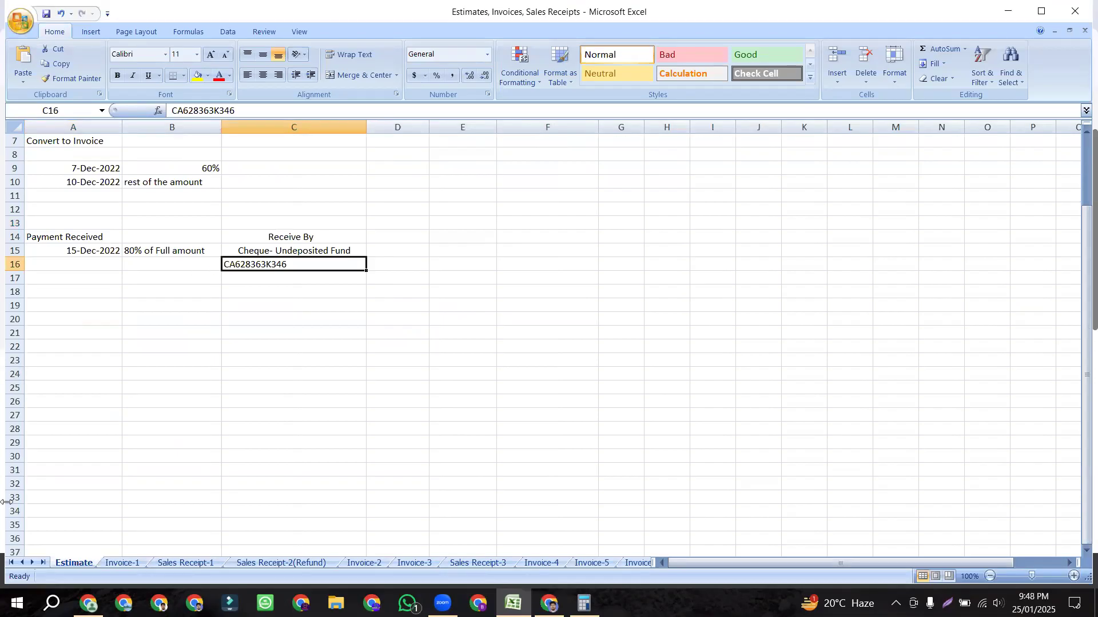
left_click(118, 564)
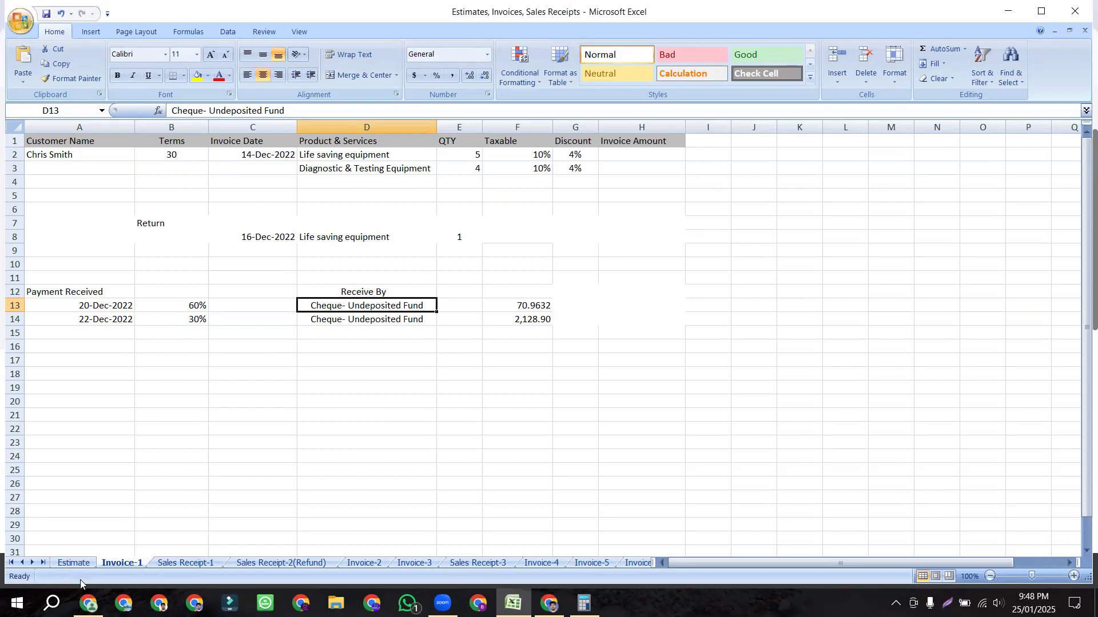
key("alt+Tab")
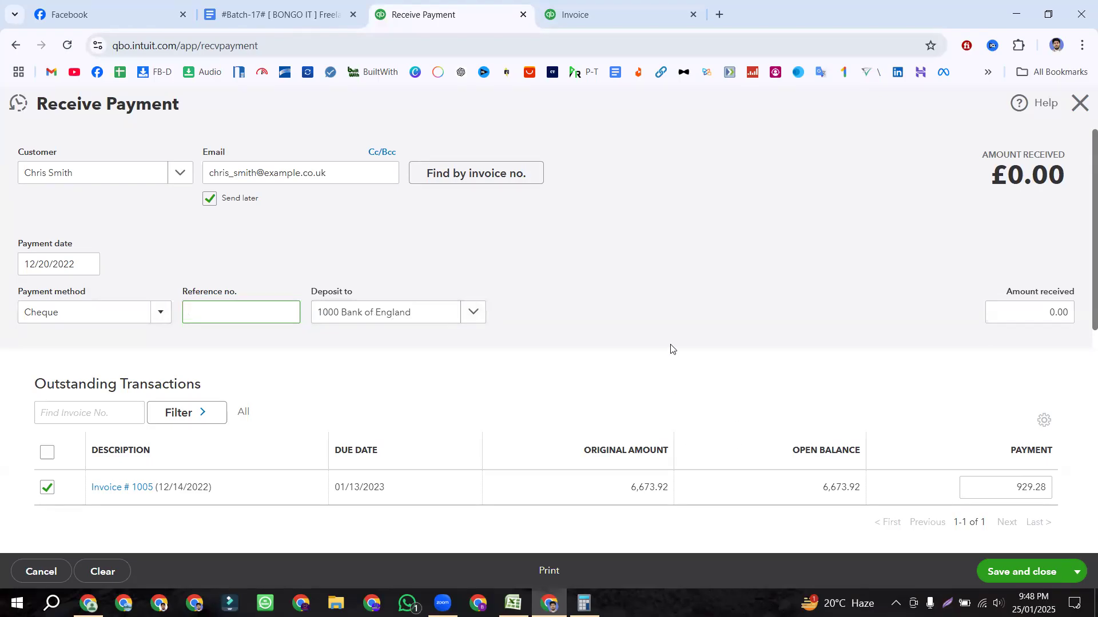
Step: Leave the reference number blank and choose Undeposited Funds as the Deposit to account
left_click(654, 329)
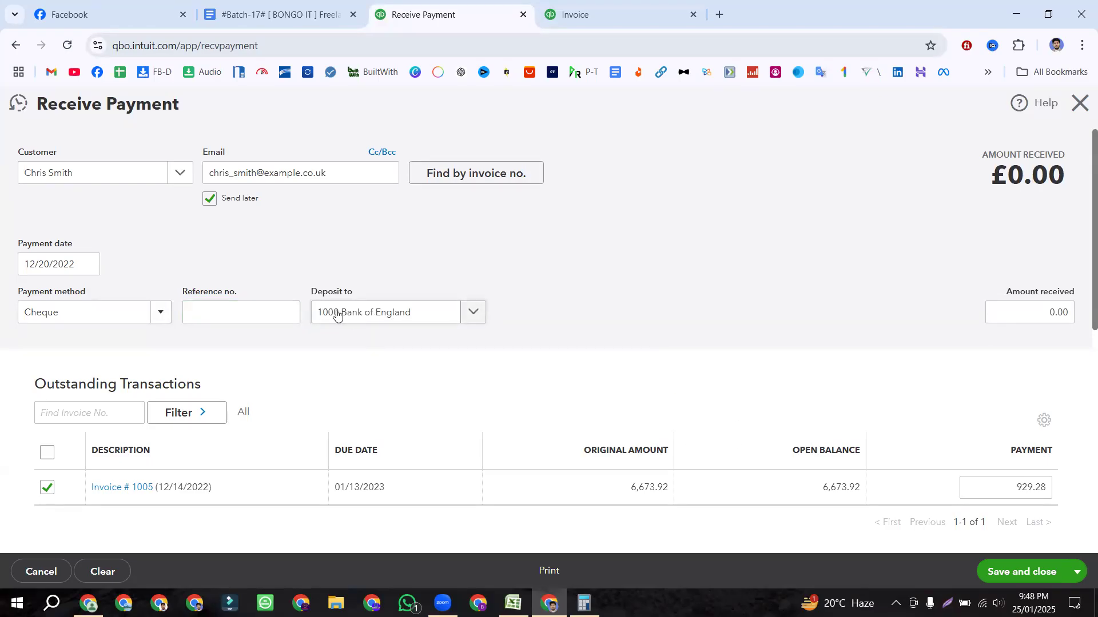
left_click(469, 315)
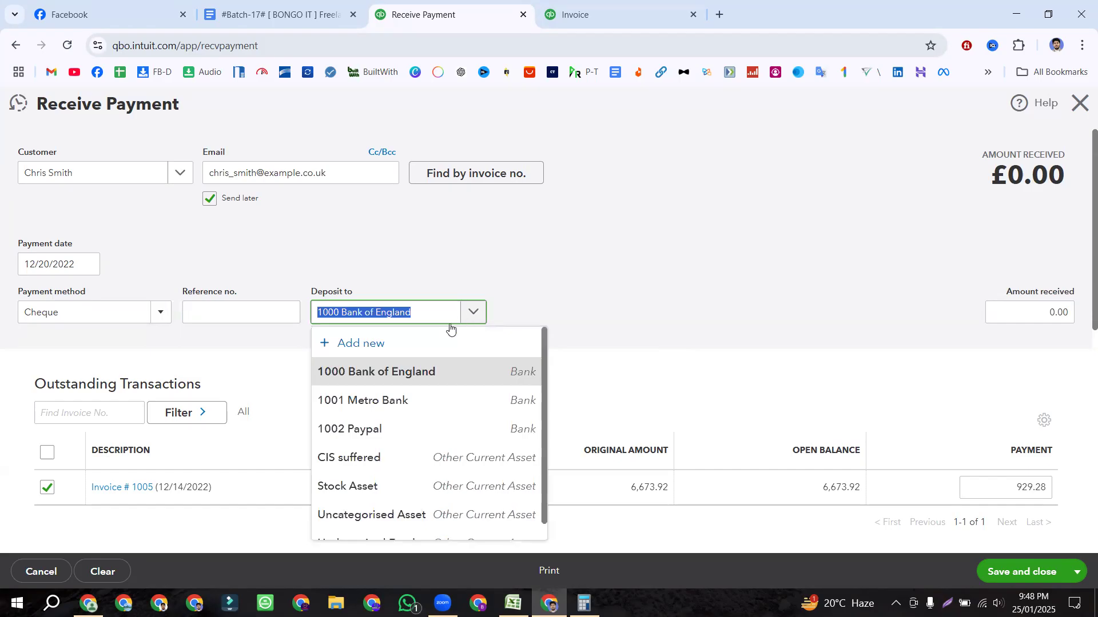
scroll(392, 421, "down", 1)
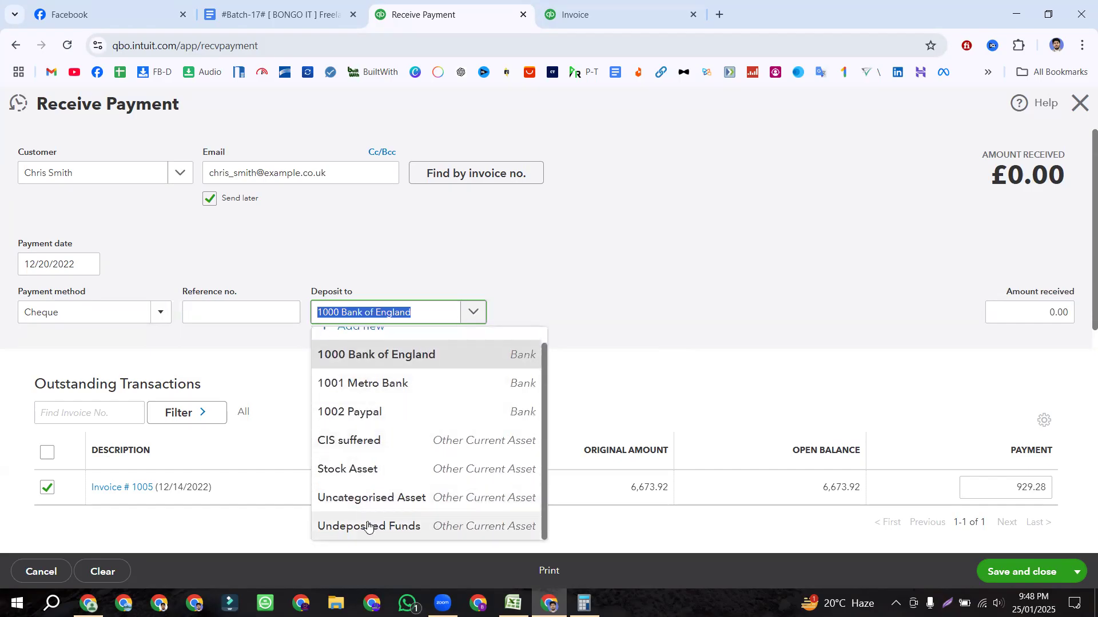
scroll(363, 520, "down", 1)
scroll(640, 263, "down", 2)
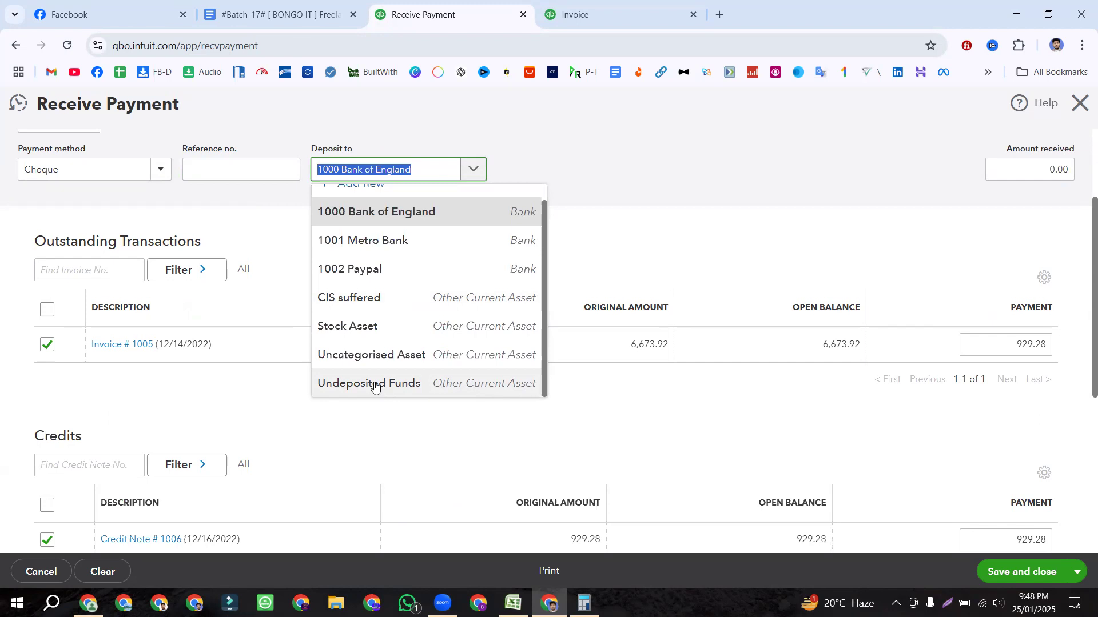
left_click(374, 385)
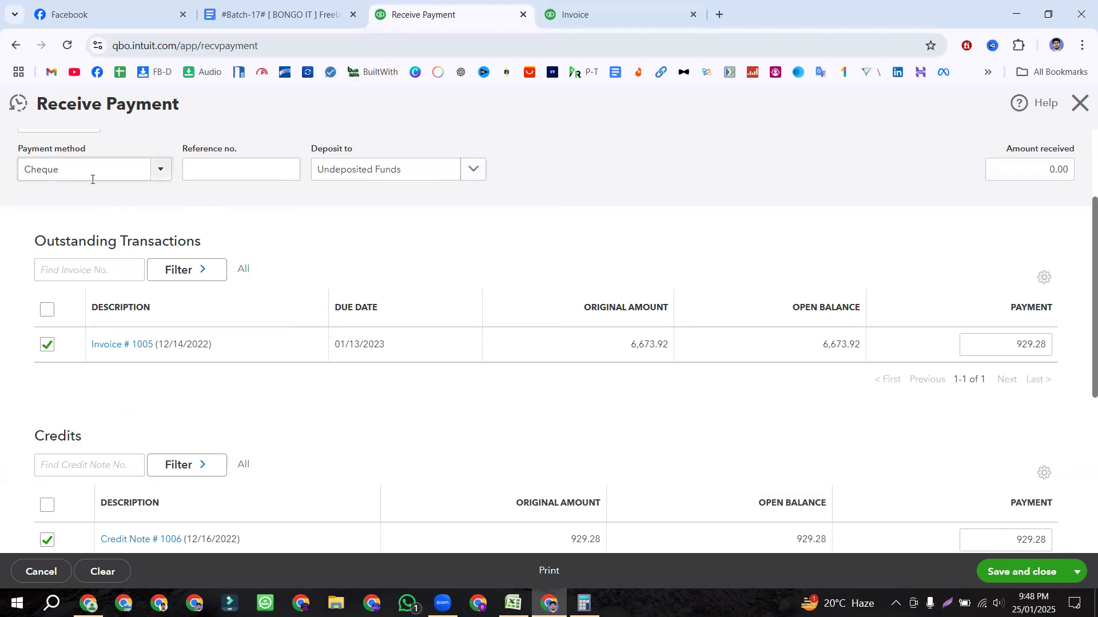
Step: Scroll to the credits section and highlight Credit Note 1006's 929.28 payment amount
scroll(80, 192, "up", 1)
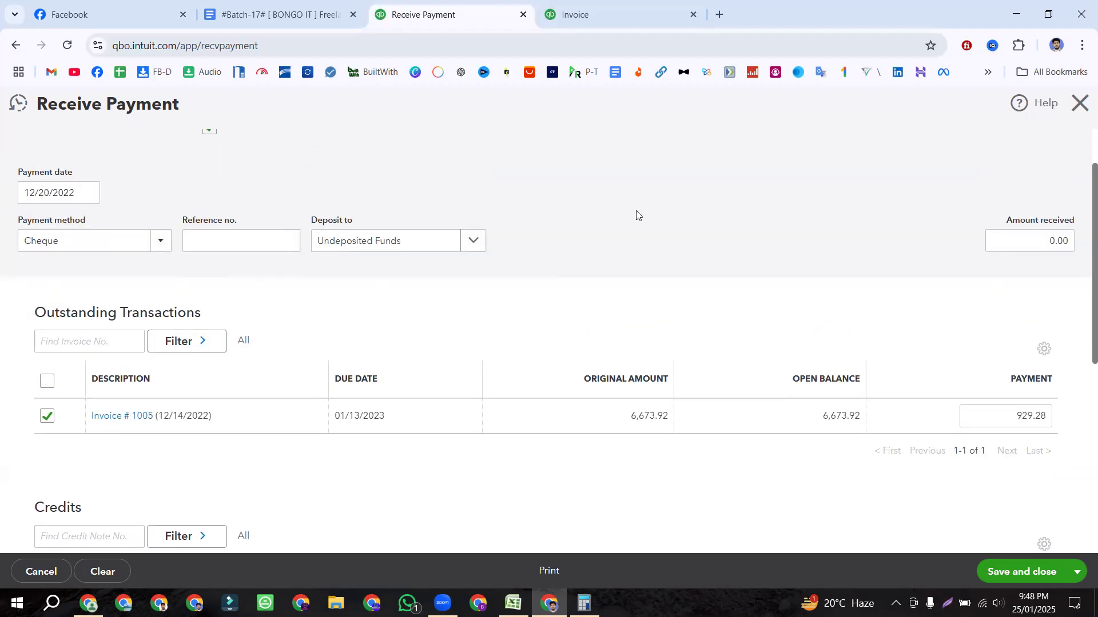
scroll(637, 215, "up", 1)
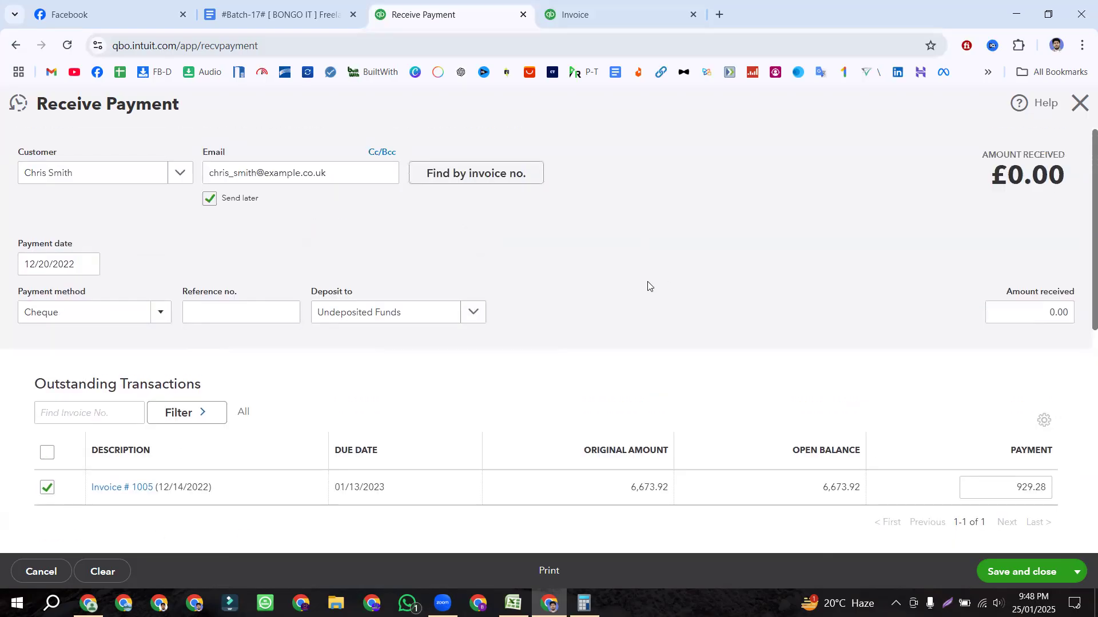
scroll(786, 289, "down", 1)
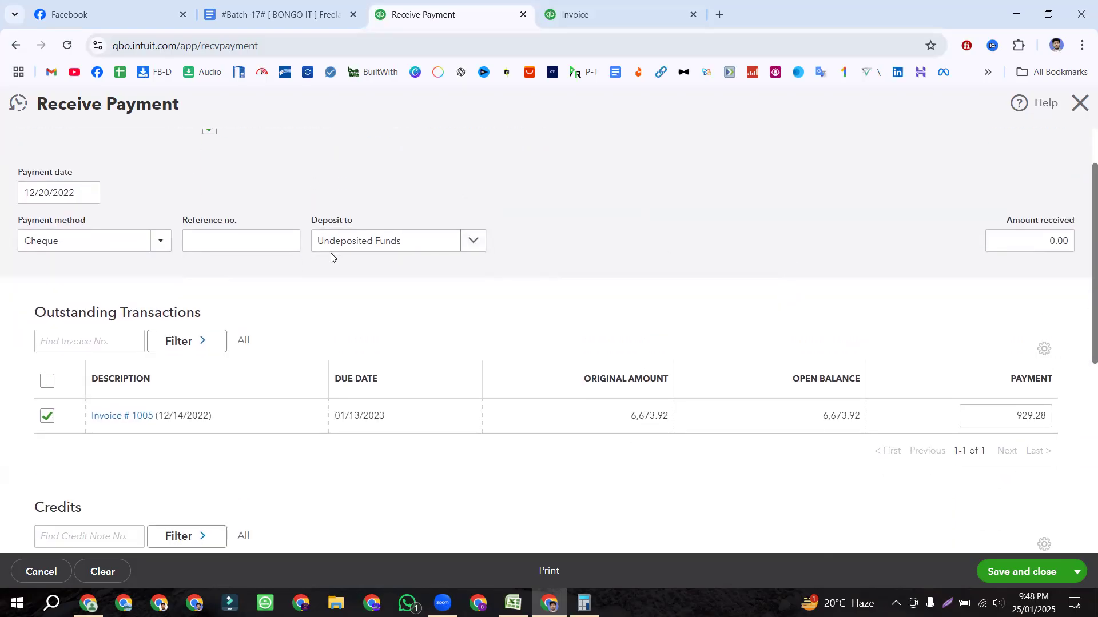
scroll(589, 247, "down", 2)
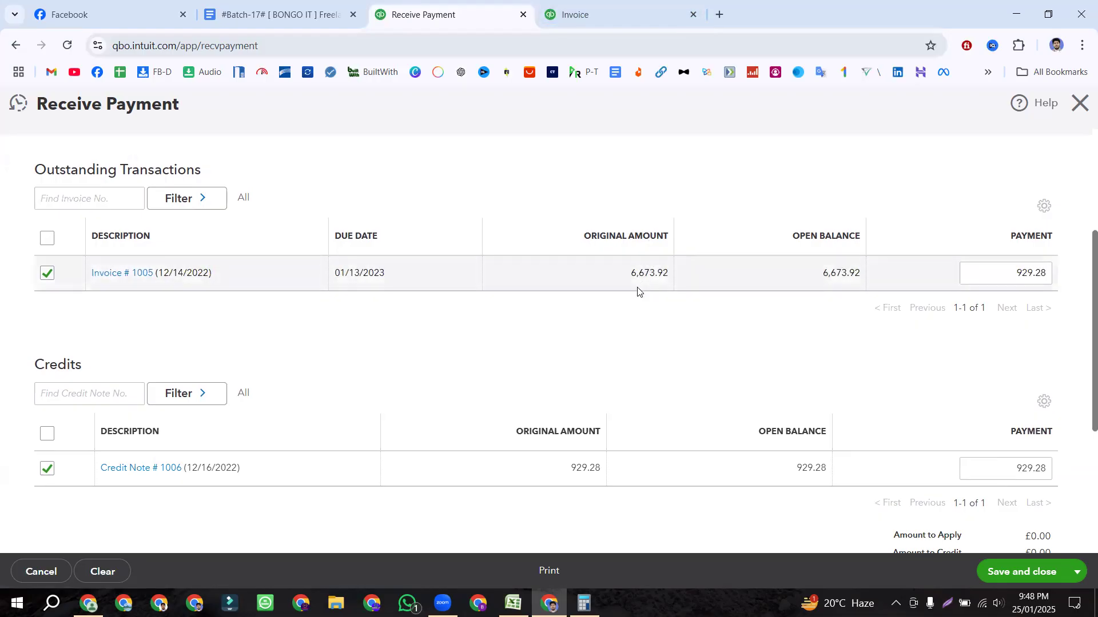
left_click(1015, 274)
left_click(722, 332)
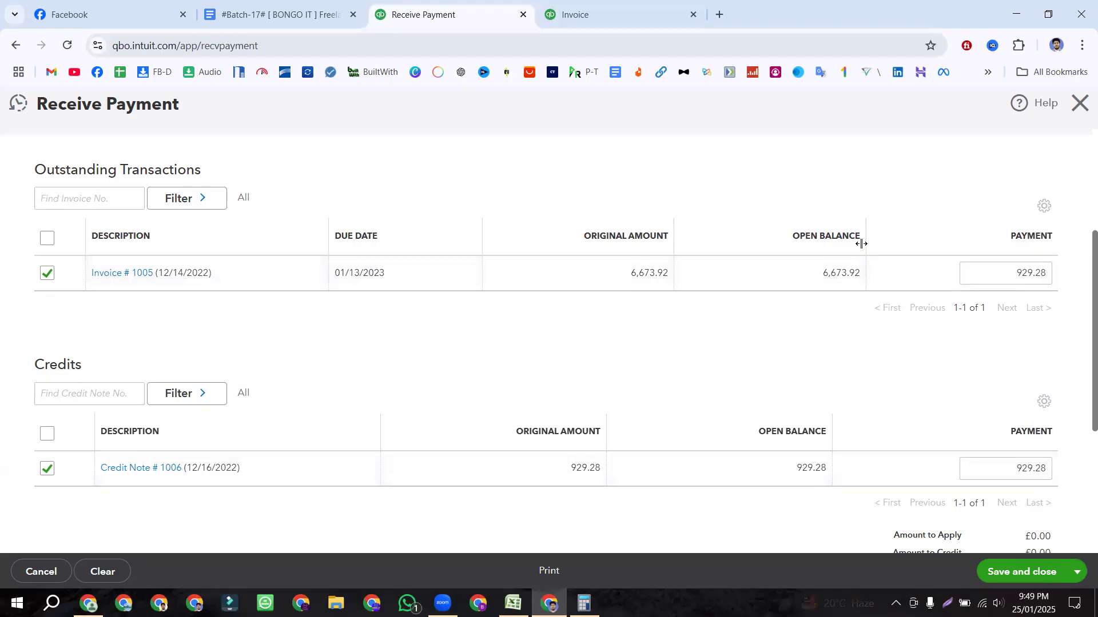
Step: Untick Credit Note 1006, then apply it to the payment again
left_click(47, 470)
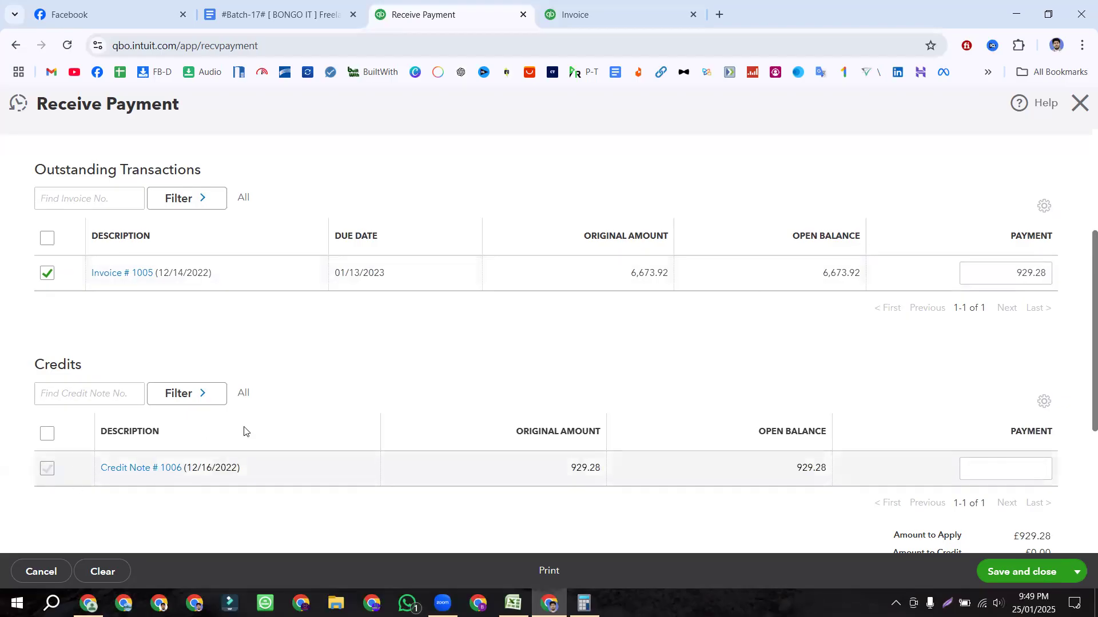
scroll(498, 366, "up", 1)
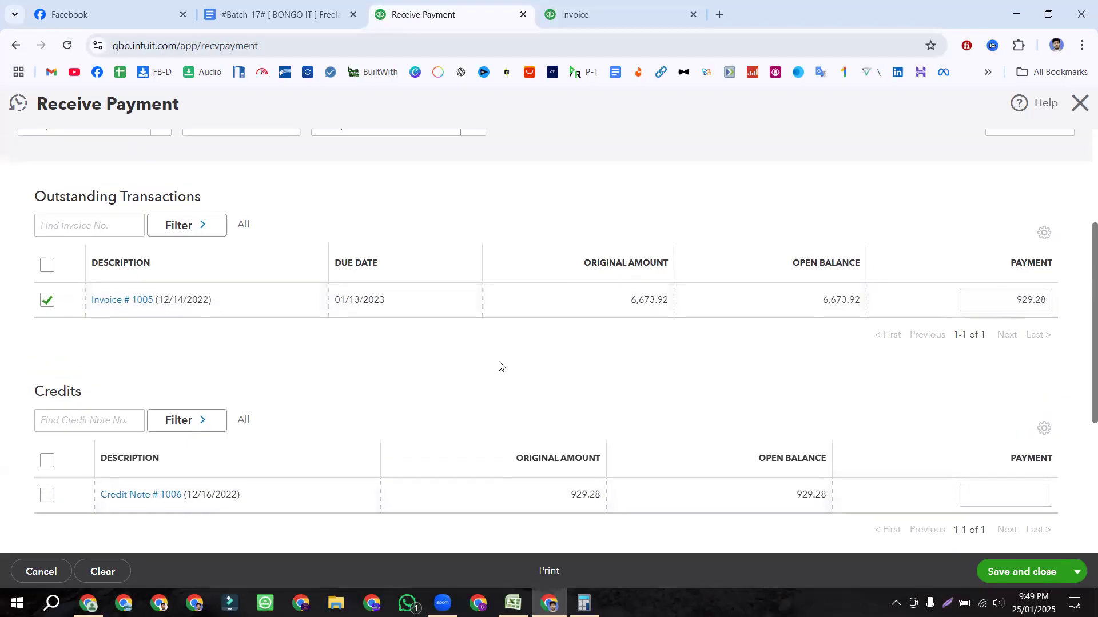
scroll(172, 433, "down", 2)
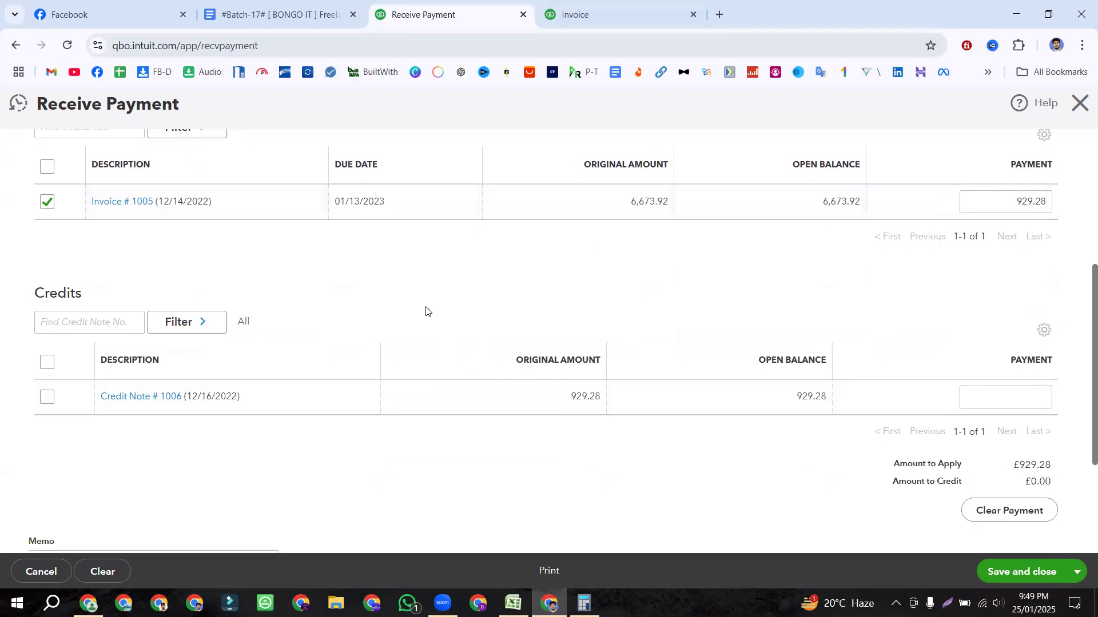
left_click(47, 397)
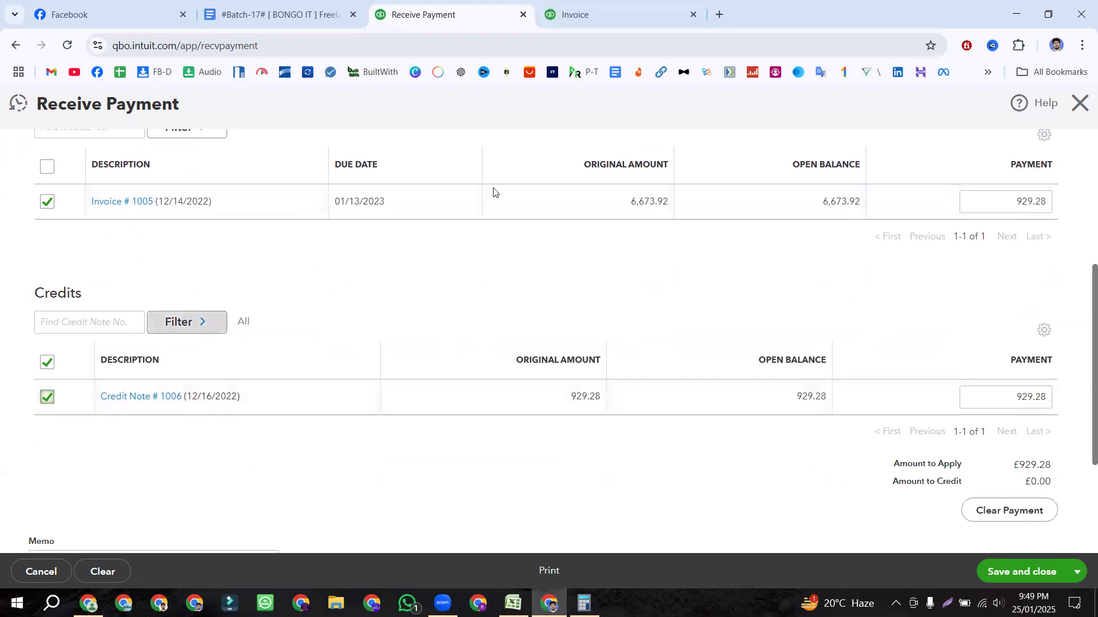
Step: Review Invoice 1005's 6,673.92 original amount and scroll through the payment form
double_click(663, 201)
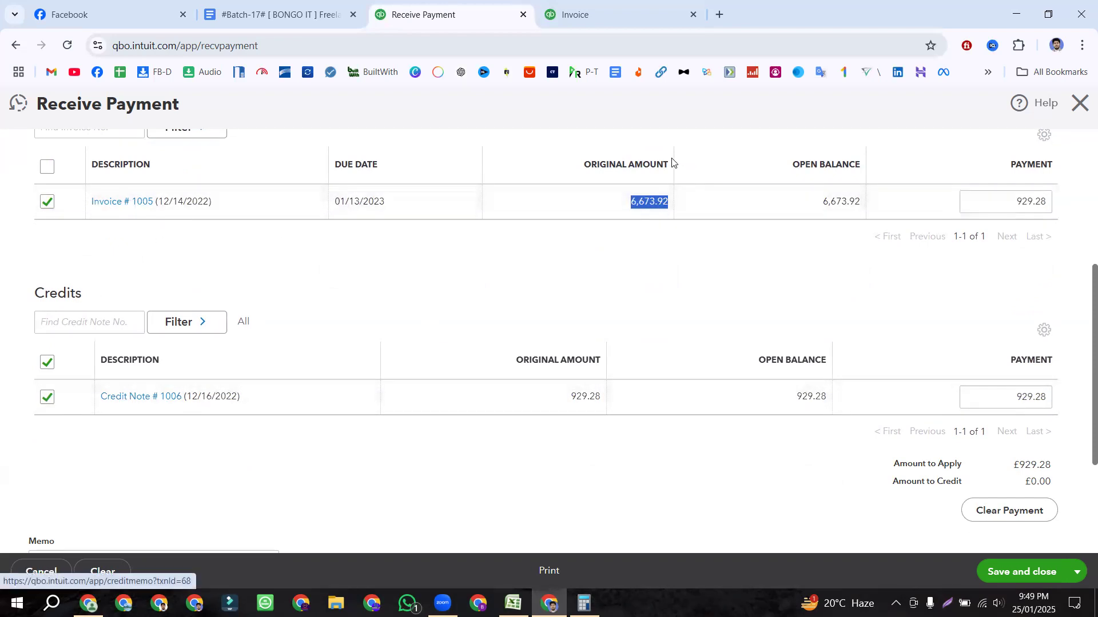
double_click(644, 203)
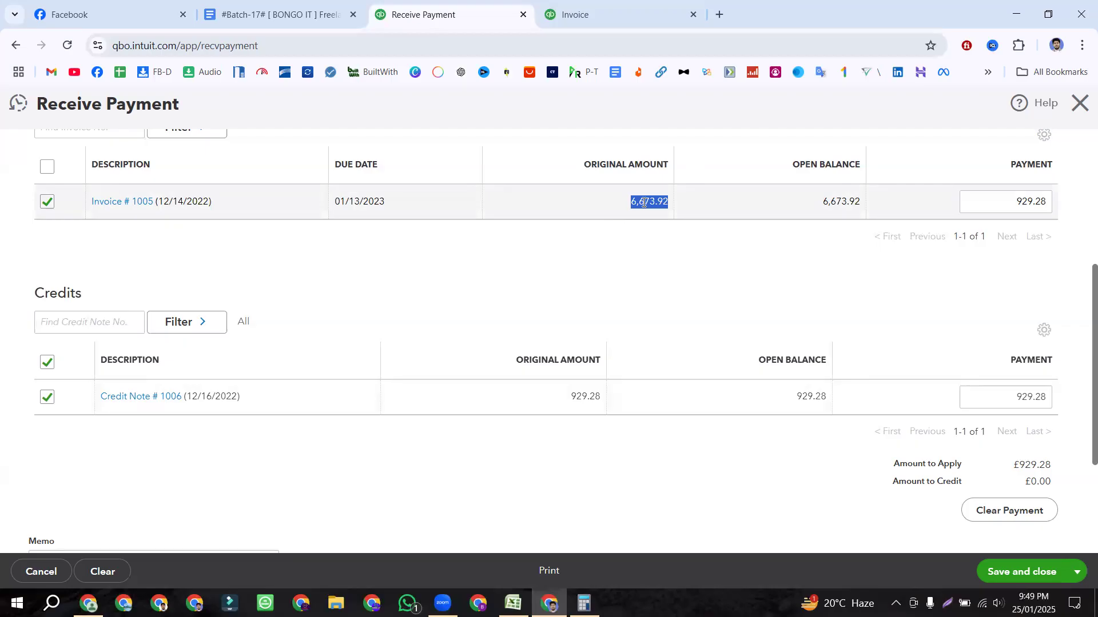
scroll(630, 298, "up", 3)
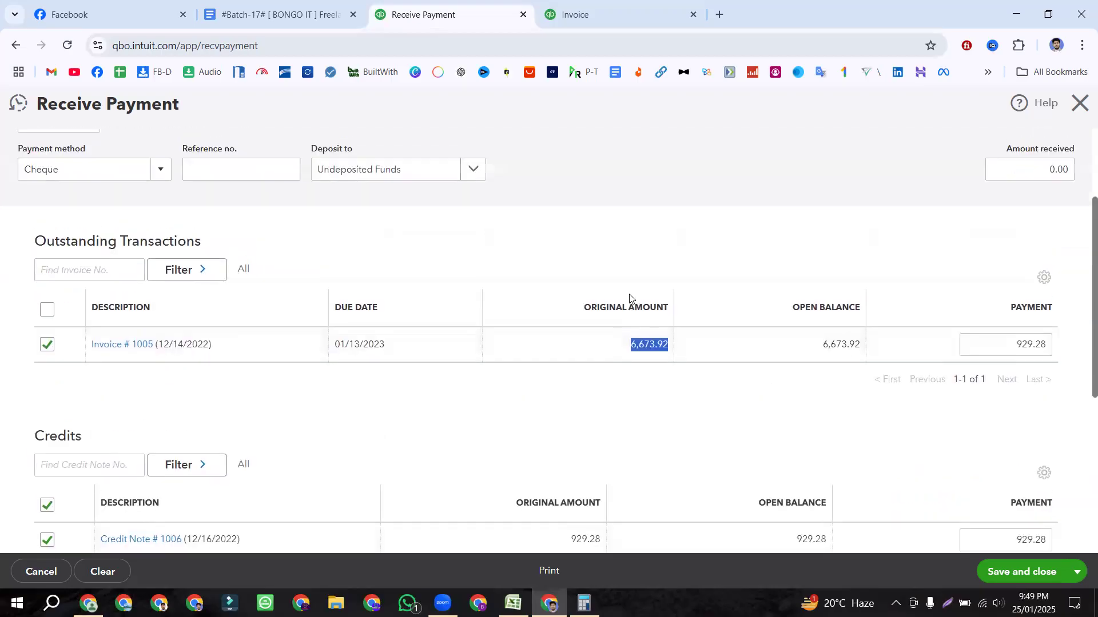
scroll(630, 297, "up", 1)
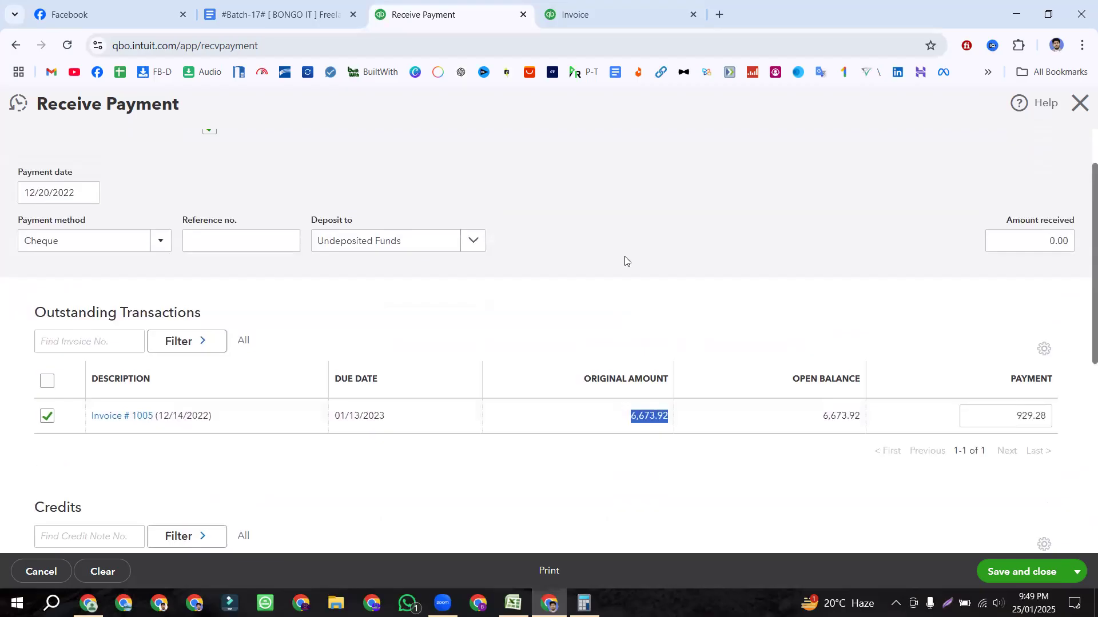
left_click(617, 233)
scroll(616, 234, "down", 2)
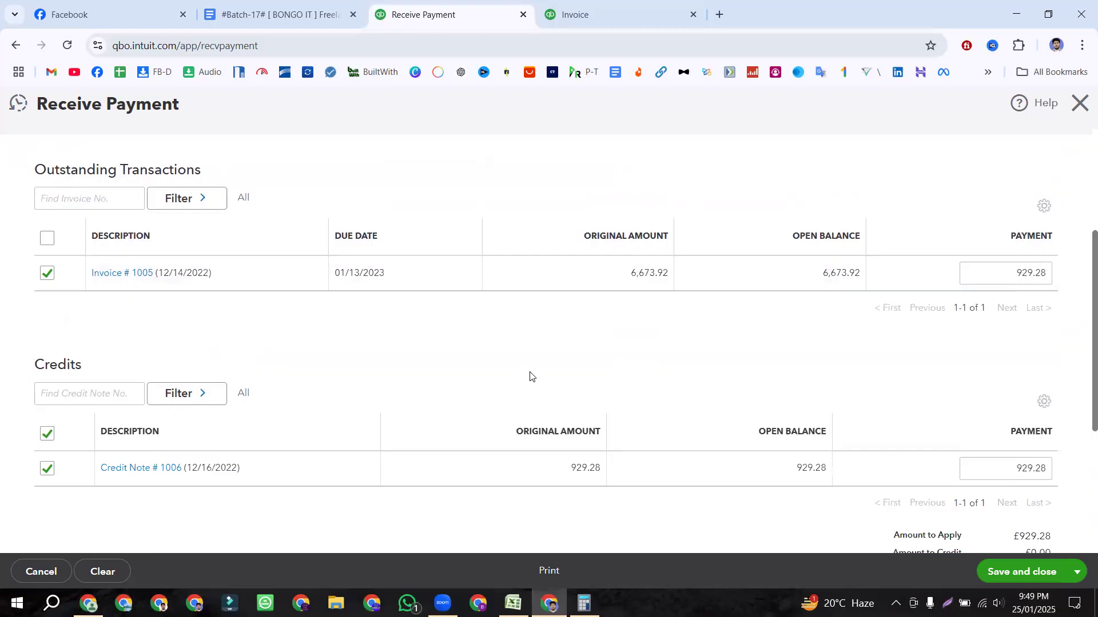
scroll(530, 376, "up", 3)
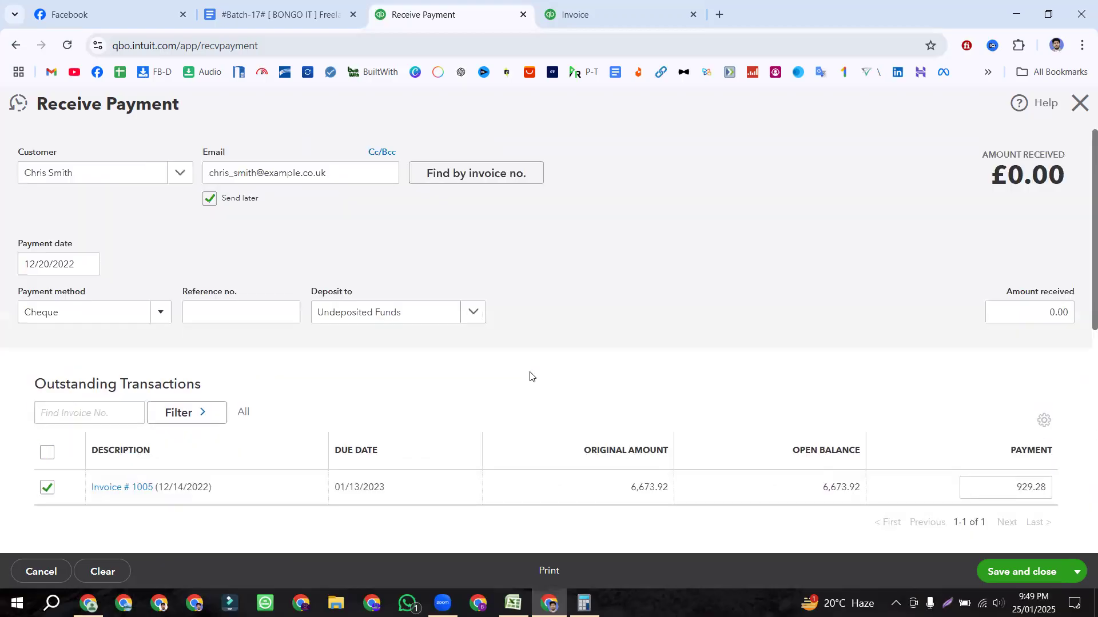
scroll(529, 376, "down", 3)
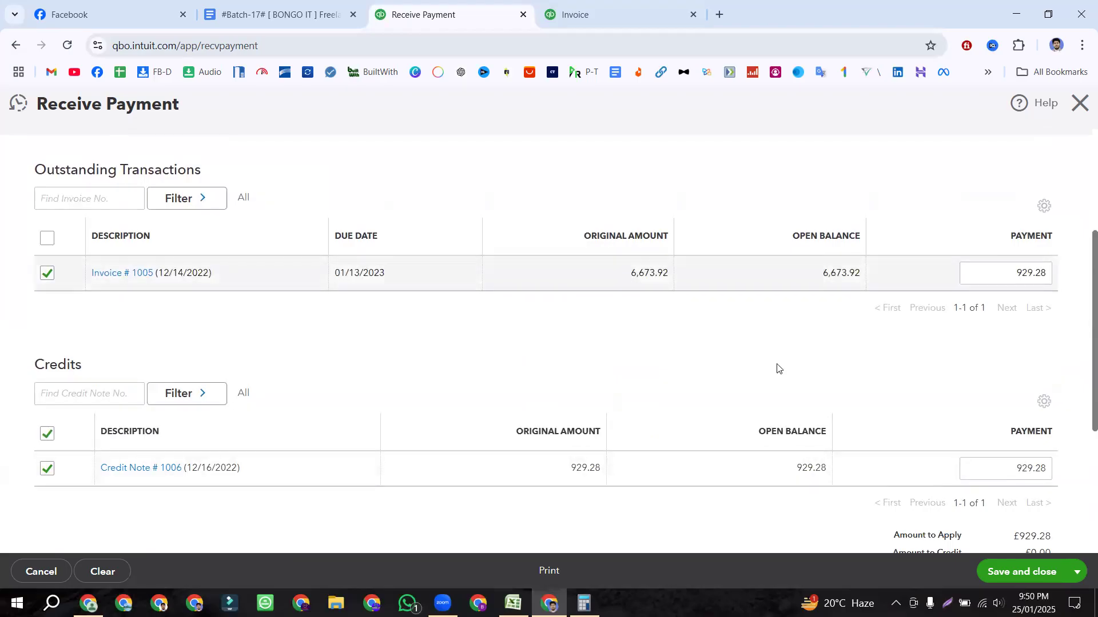
scroll(671, 406, "up", 4)
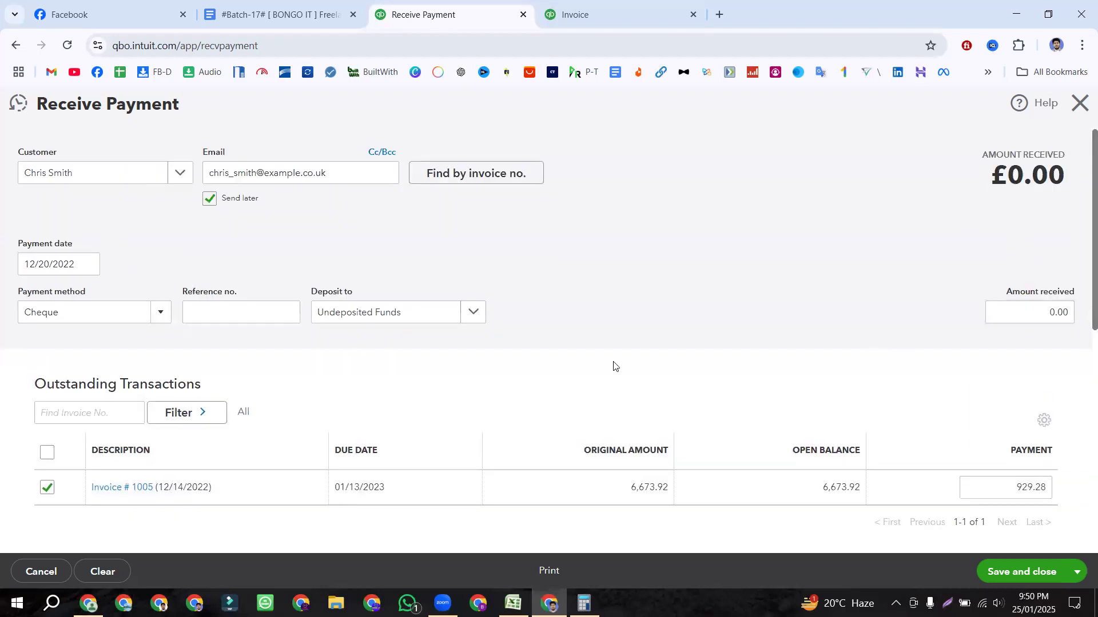
scroll(614, 366, "down", 5)
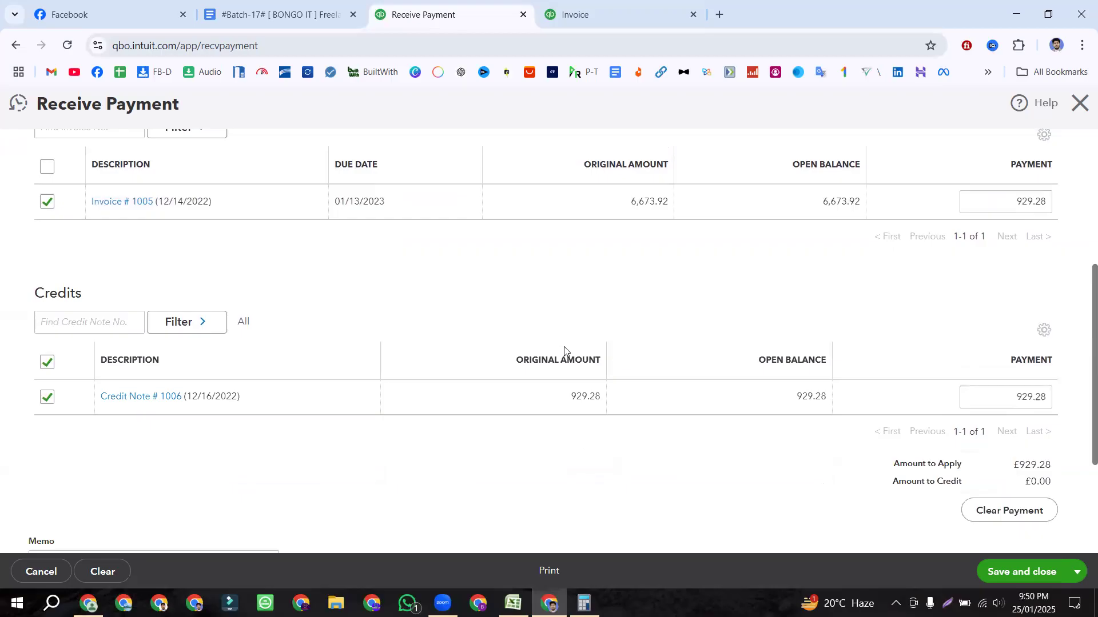
Step: Close the Receive Payment form without saving and return to the report page
left_click(1080, 104)
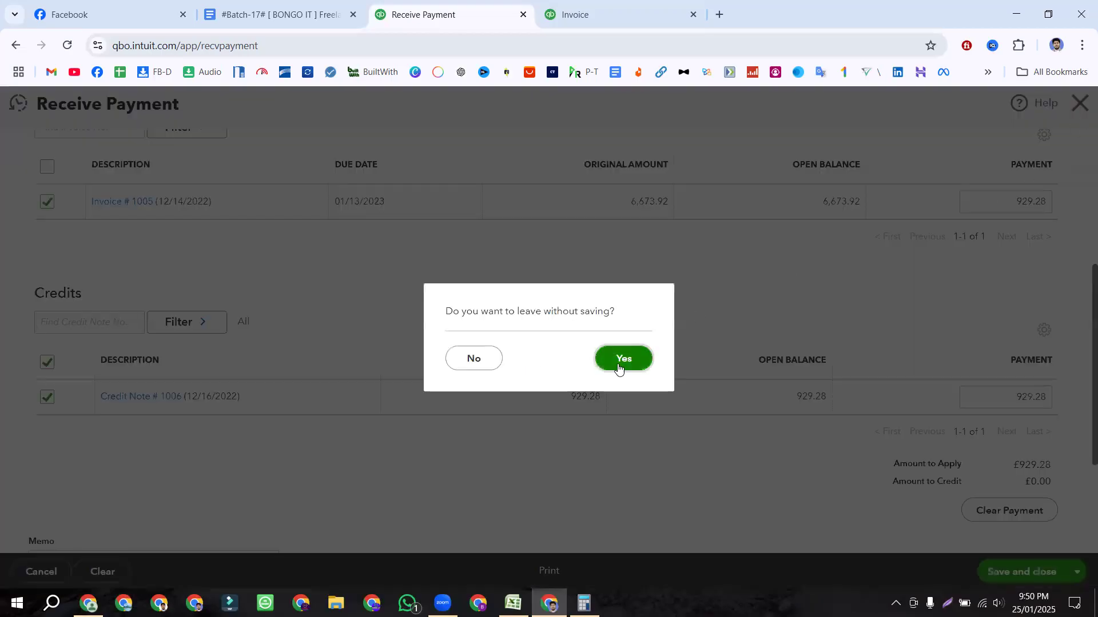
left_click(618, 366)
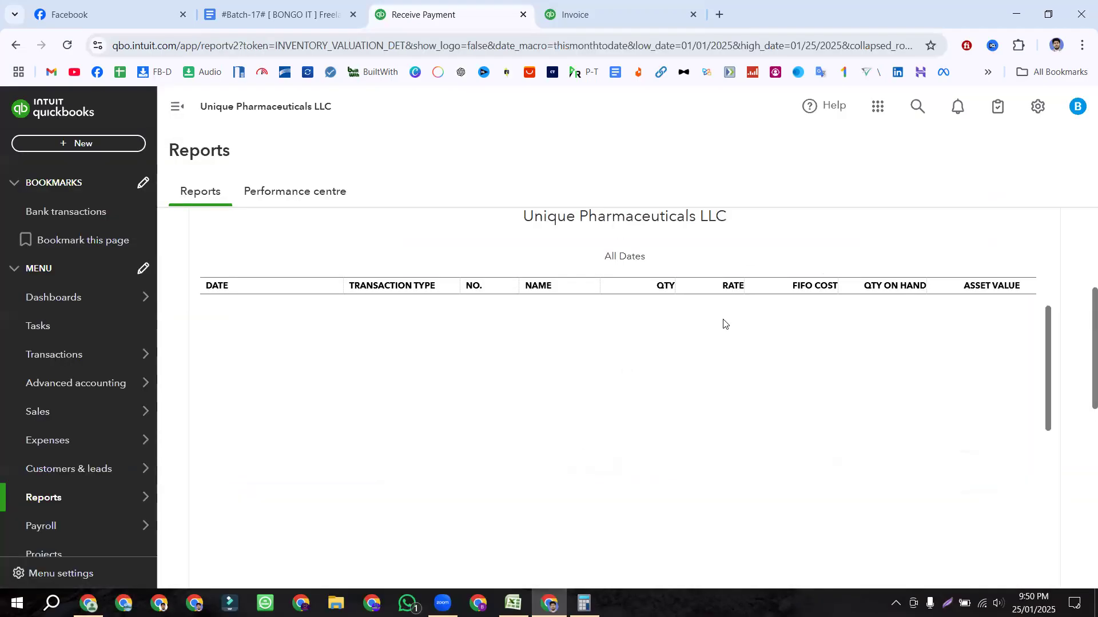
left_click(598, 12)
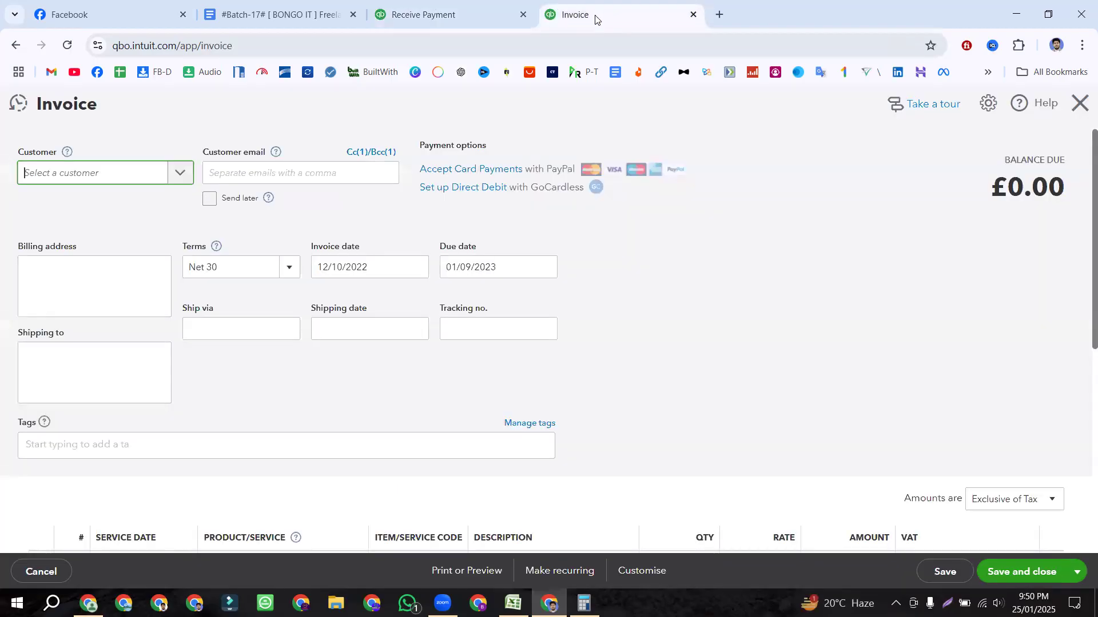
left_click(475, 7)
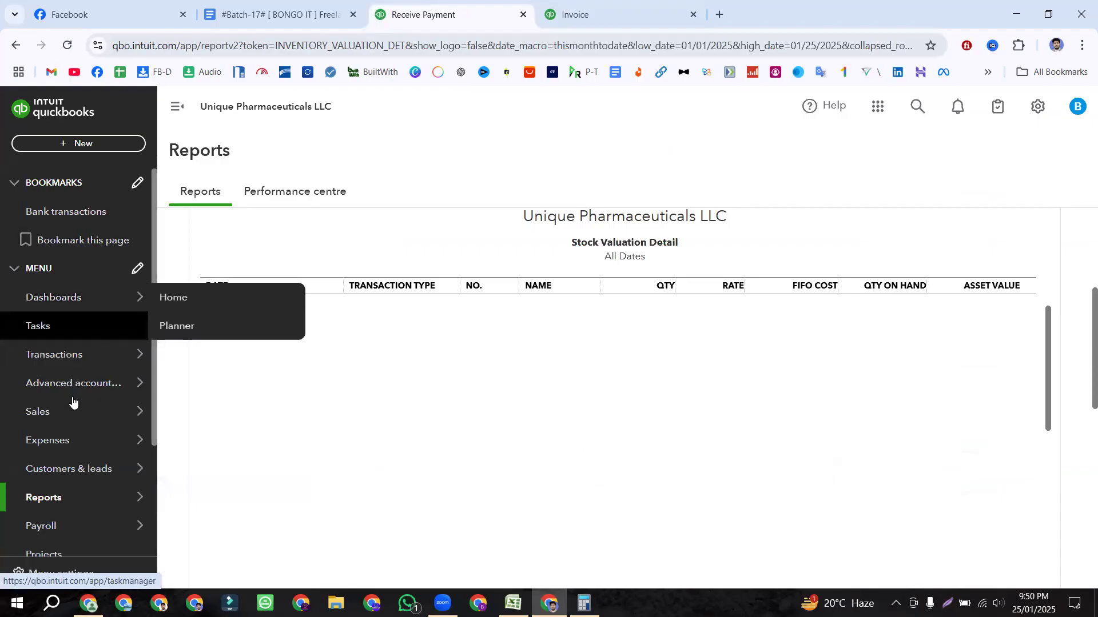
Step: Go to Sales > All sales to list every sales transaction
mouse_move(73, 412)
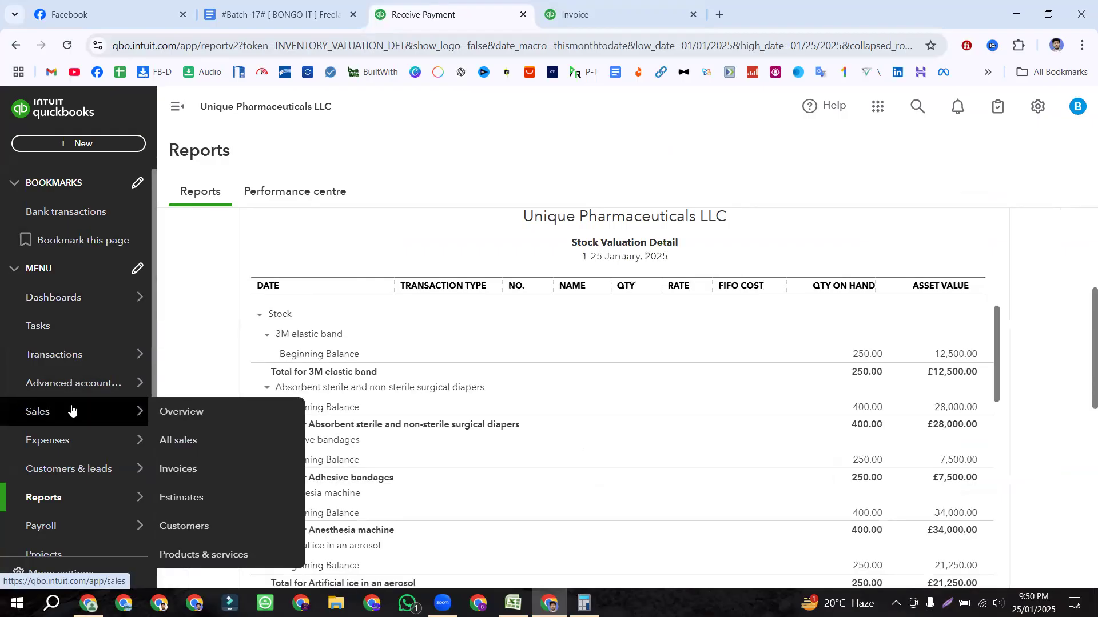
left_click(88, 143)
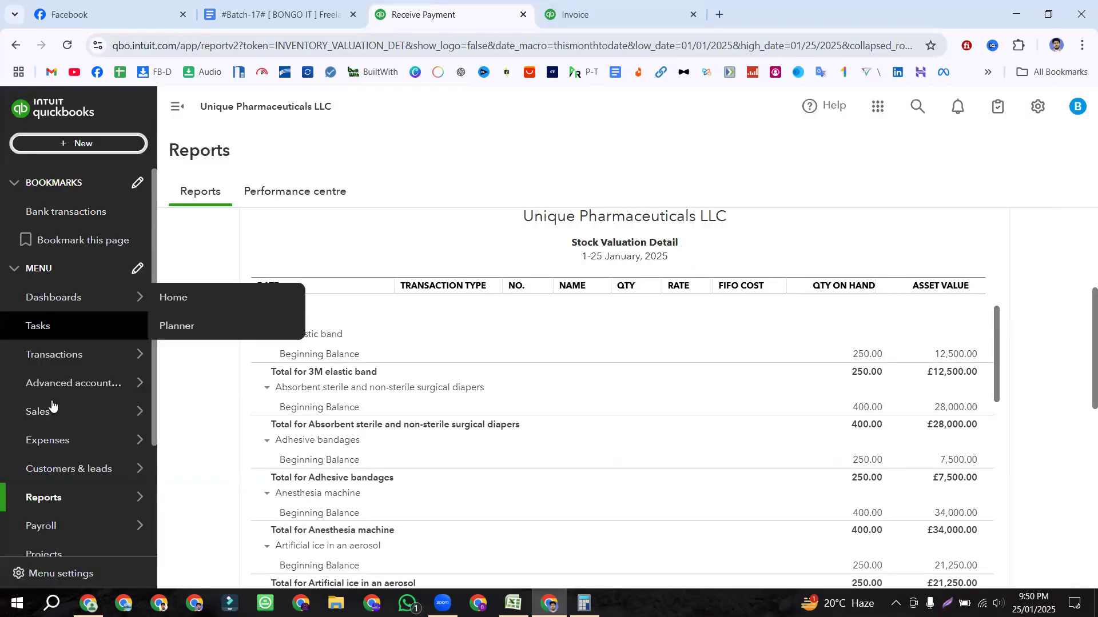
scroll(55, 365, "down", 3)
mouse_move(55, 388)
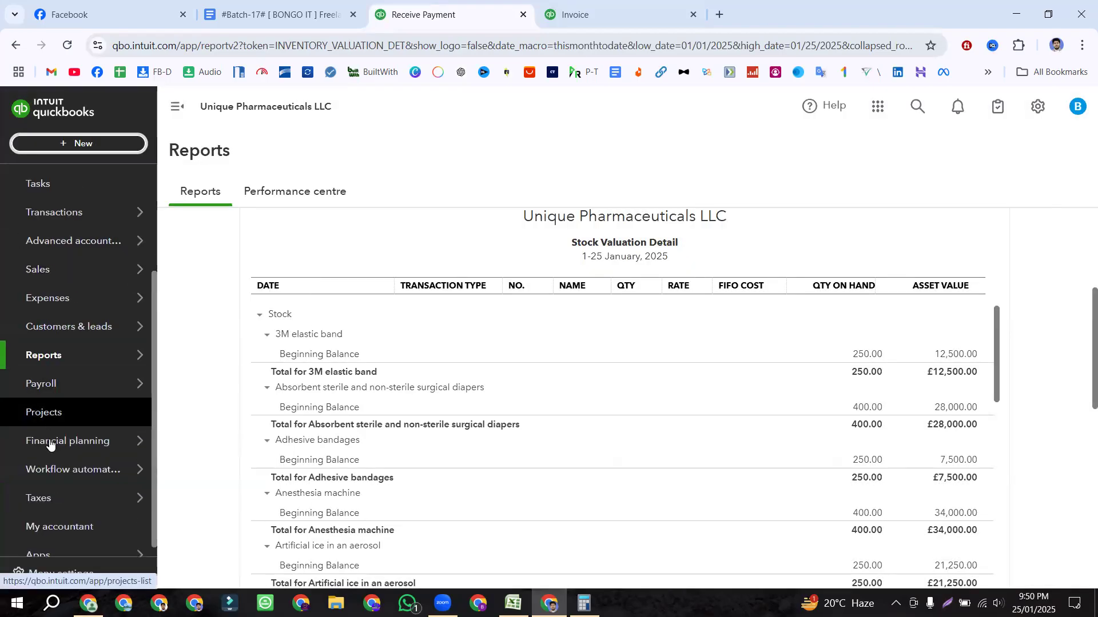
scroll(57, 321, "up", 3)
mouse_move(55, 423)
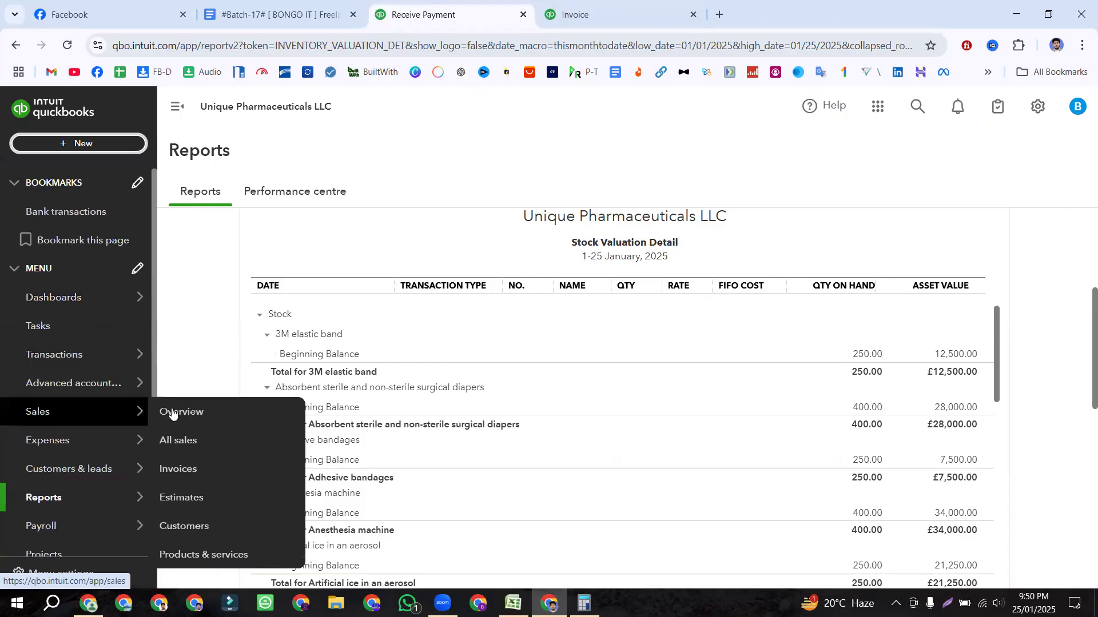
left_click(183, 440)
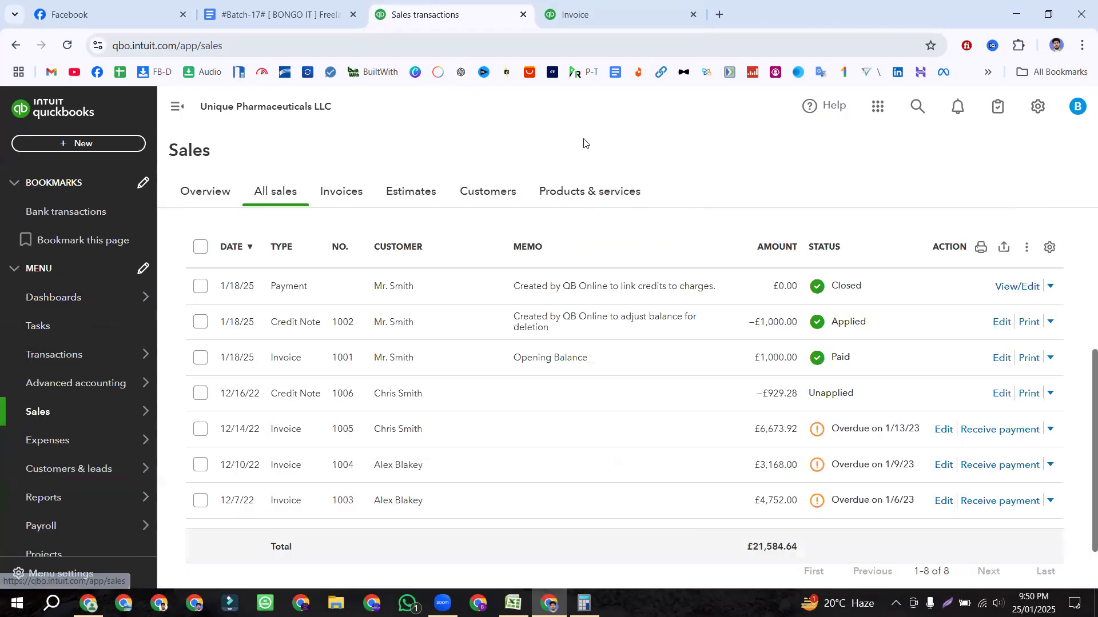
scroll(522, 396, "down", 2)
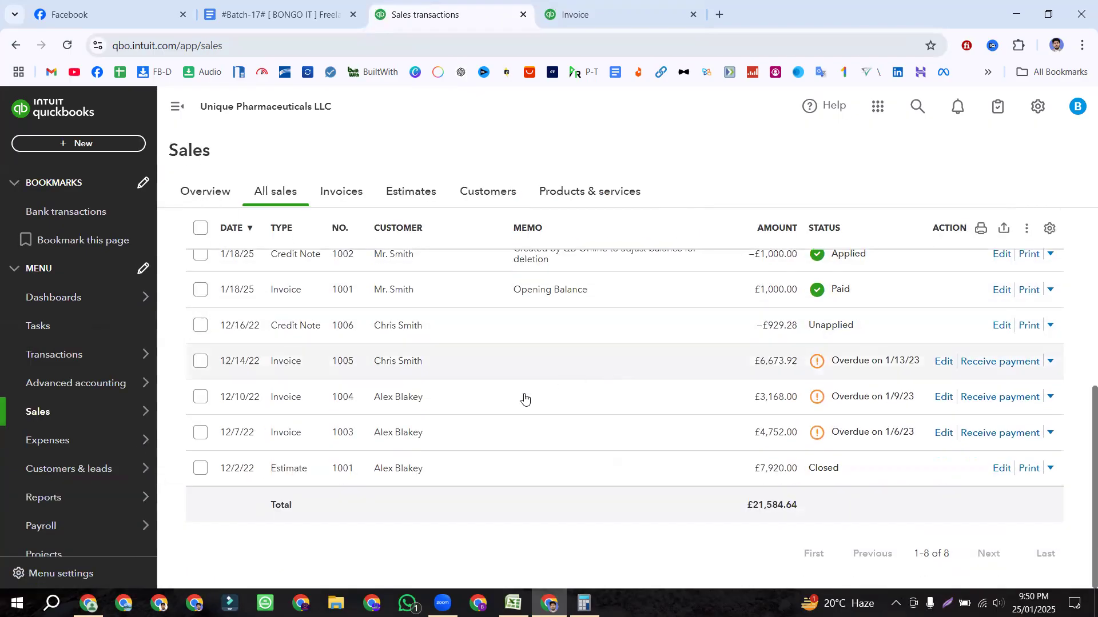
scroll(365, 362, "up", 3)
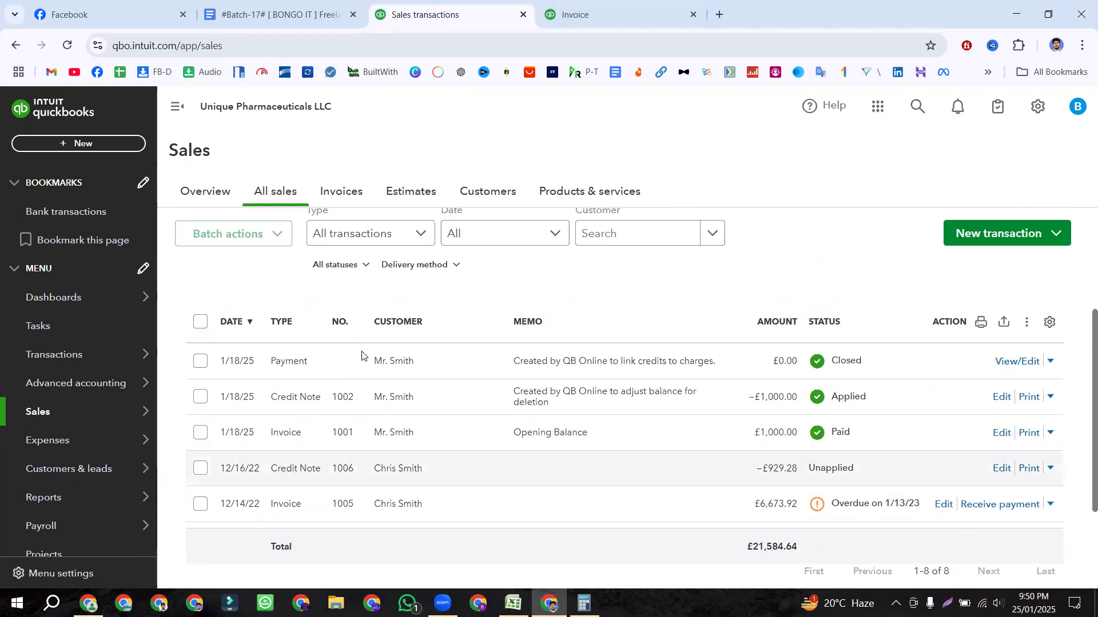
scroll(397, 402, "down", 1)
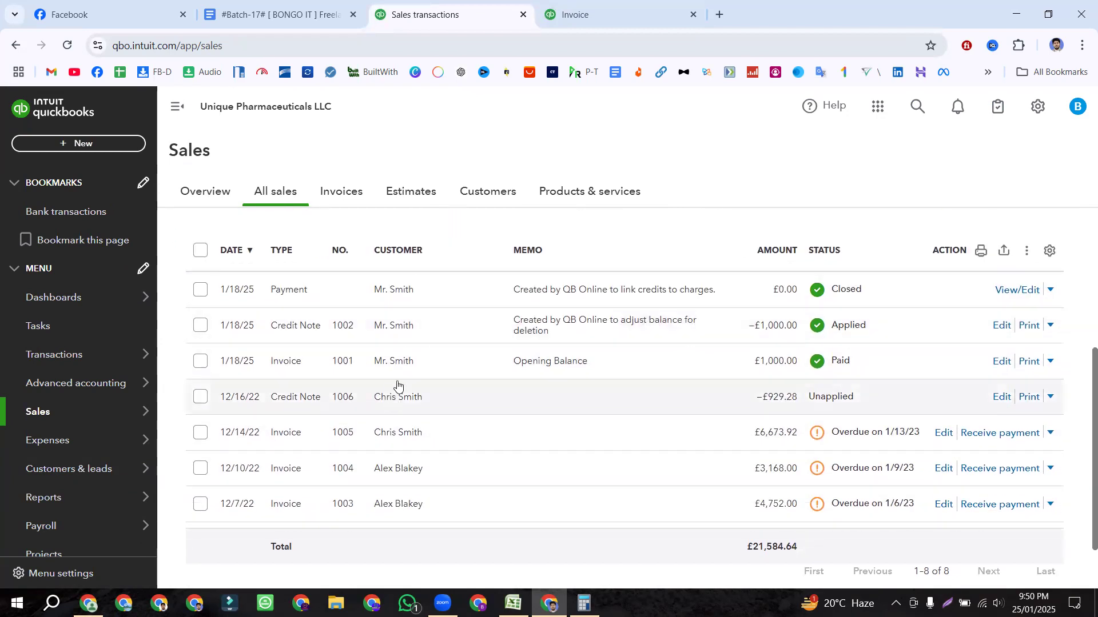
scroll(399, 395, "down", 1)
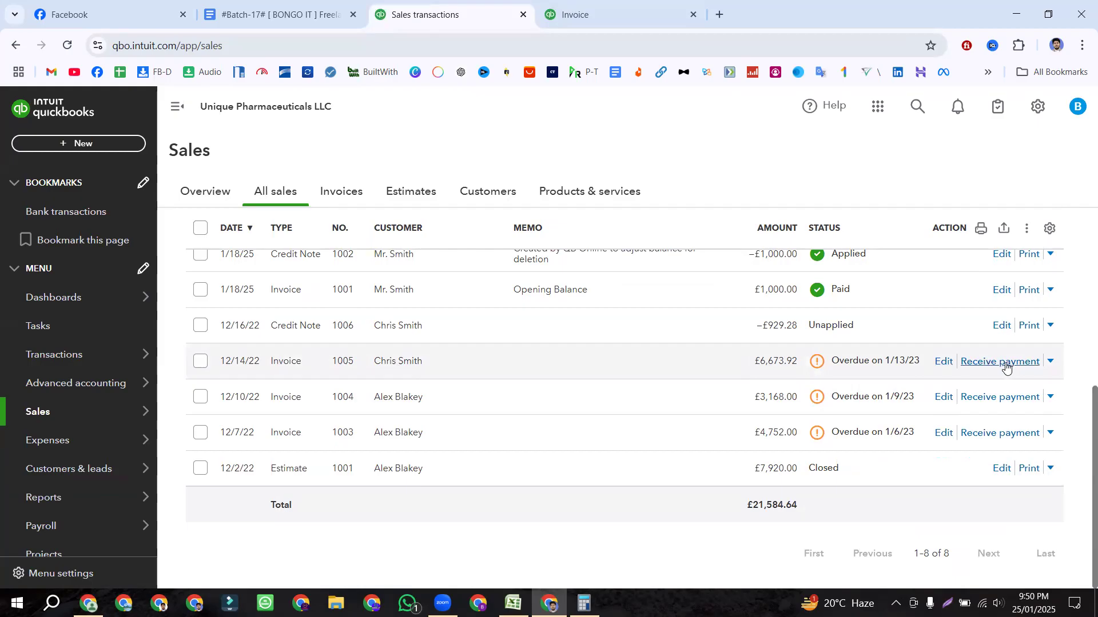
left_click(60, 143)
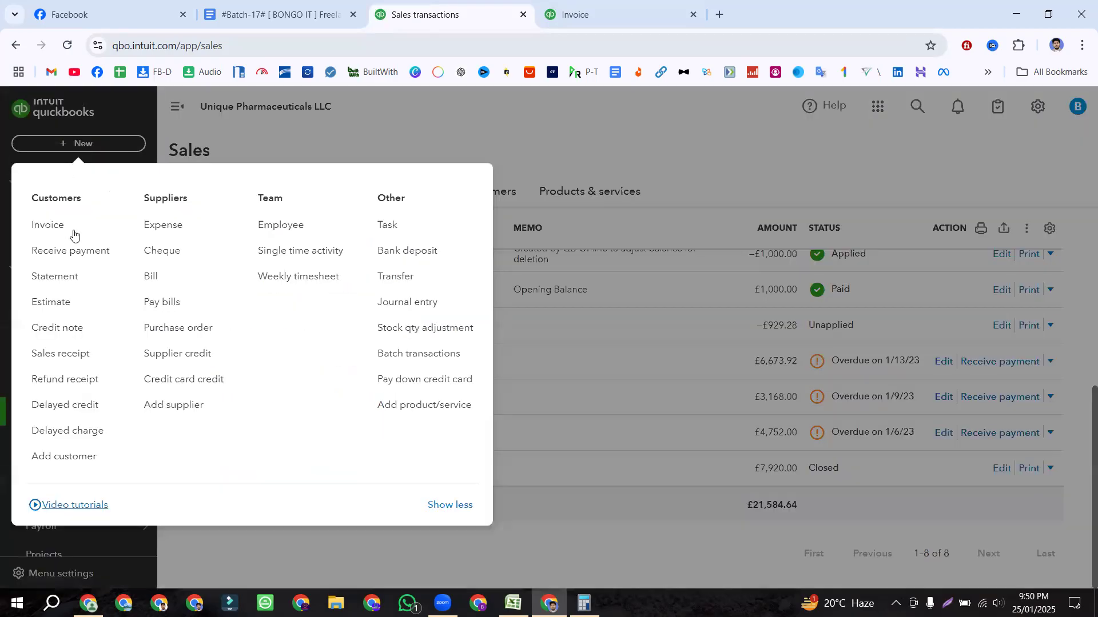
left_click(449, 172)
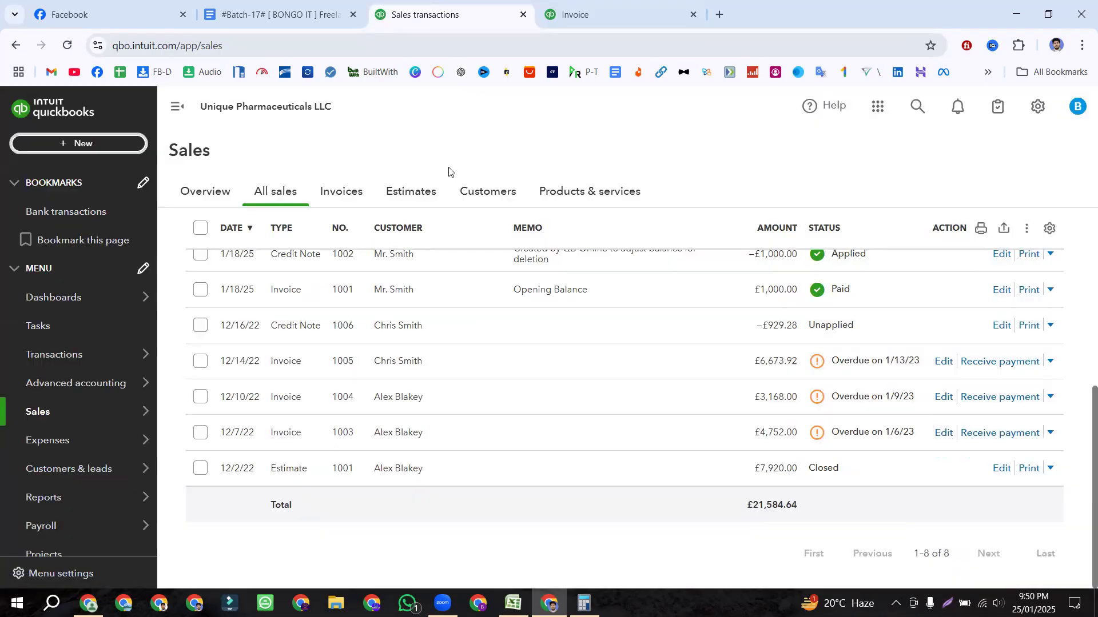
Step: Receive a payment on Invoice 1005 dated 12/20/2022, by Cheque, into Undeposited Funds
left_click(996, 369)
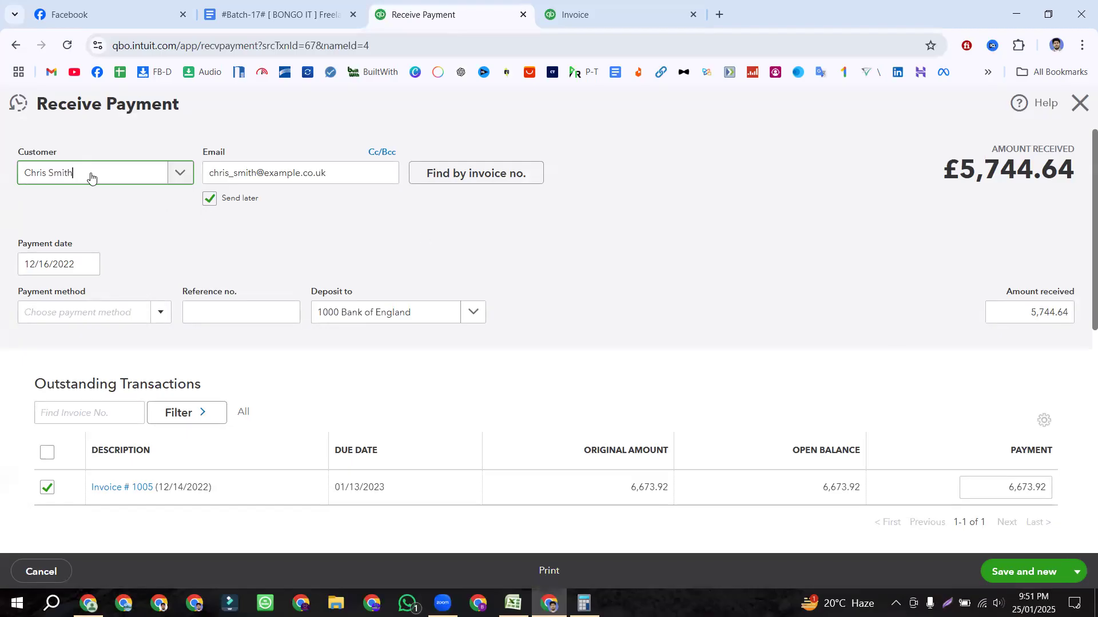
scroll(348, 289, "down", 1)
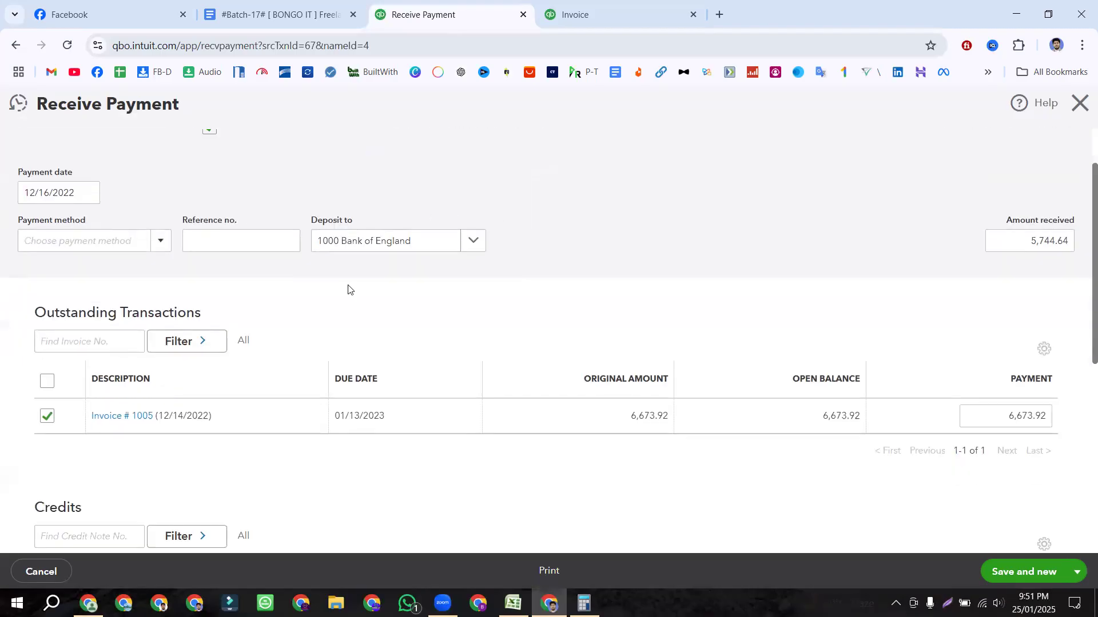
left_click(87, 193)
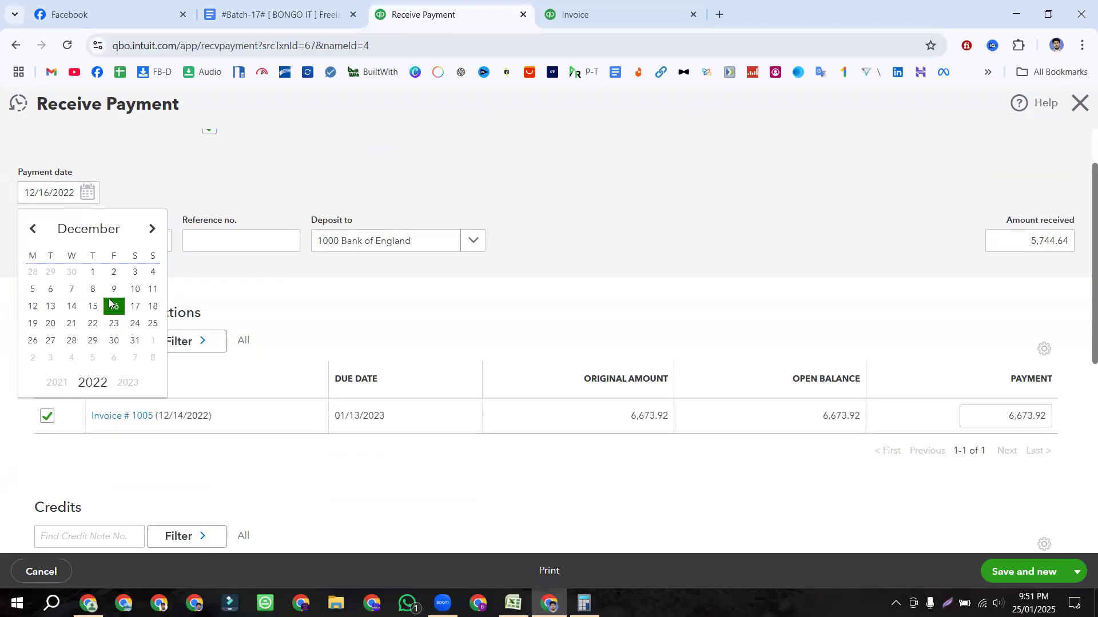
left_click(51, 323)
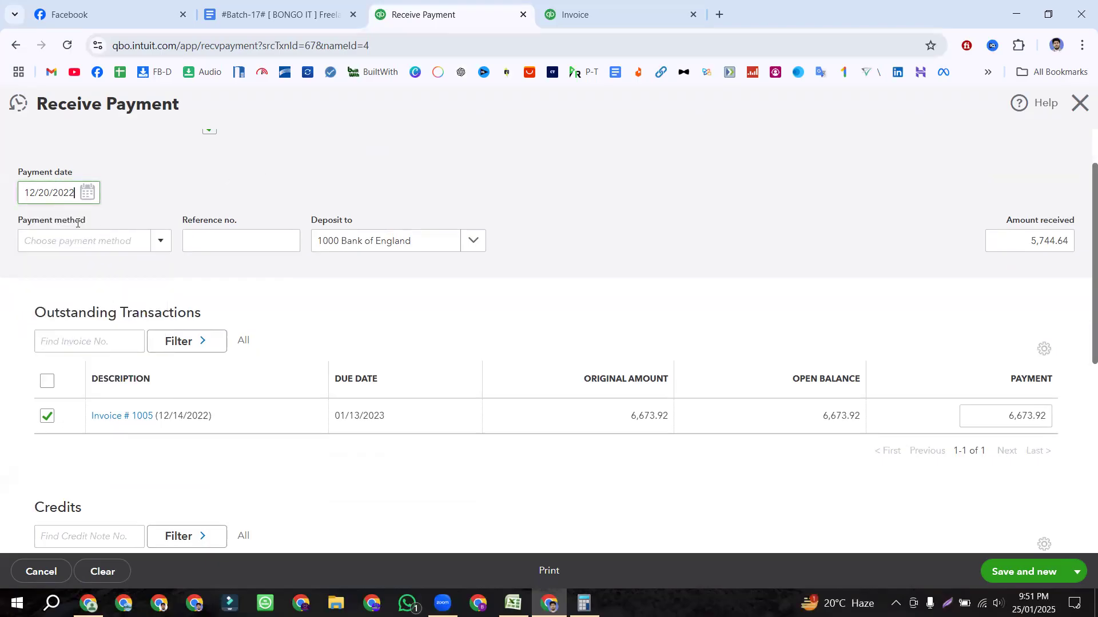
scroll(171, 207, "down", 3)
scroll(143, 208, "up", 3)
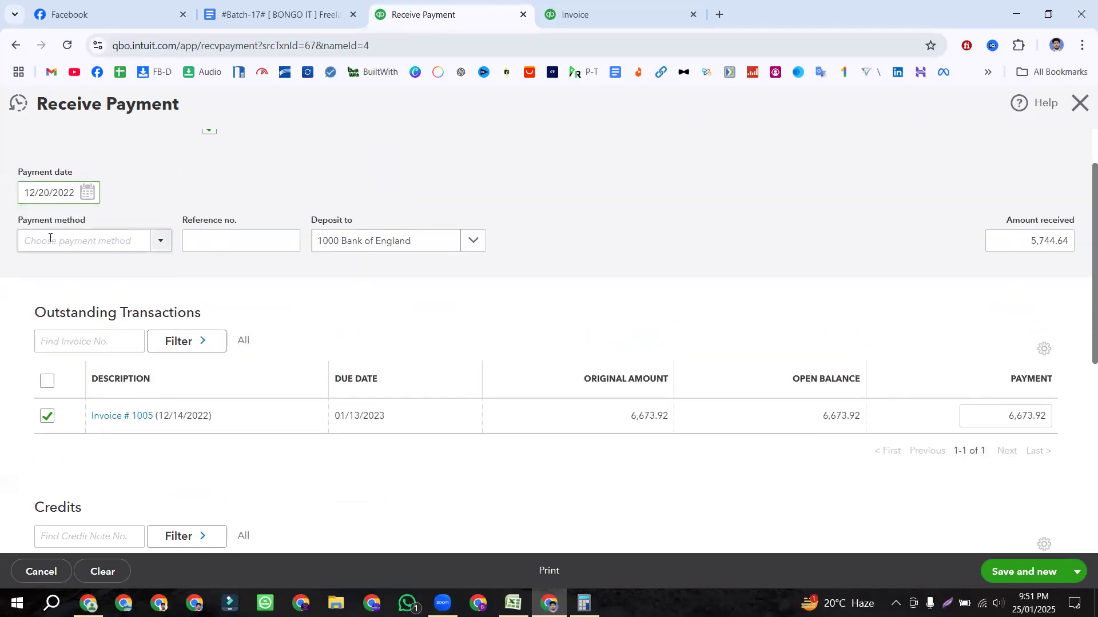
left_click(162, 241)
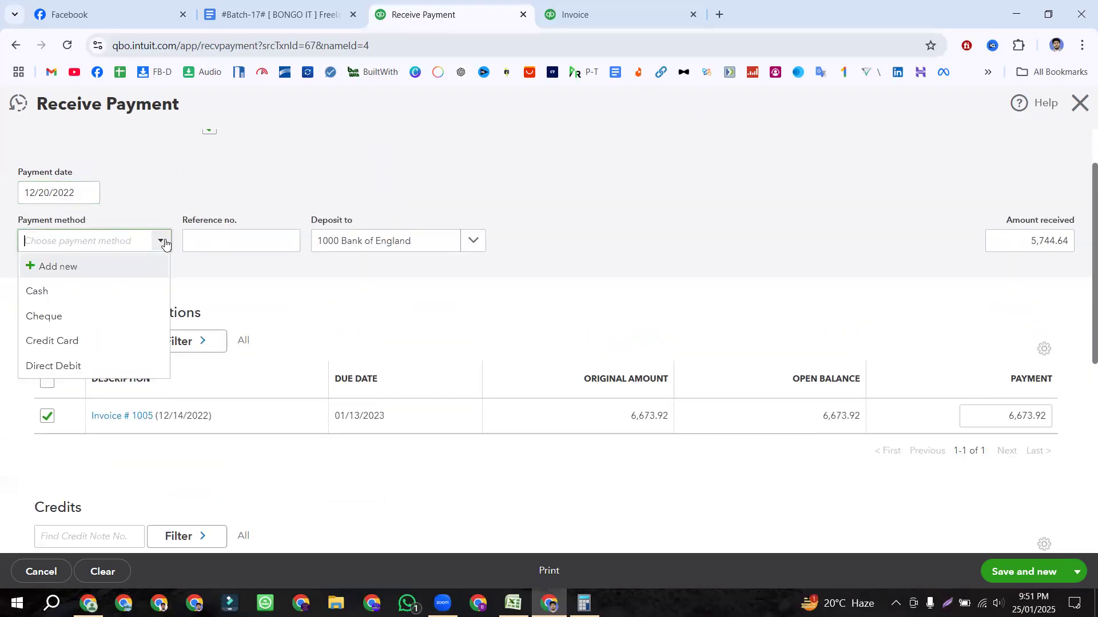
left_click(77, 316)
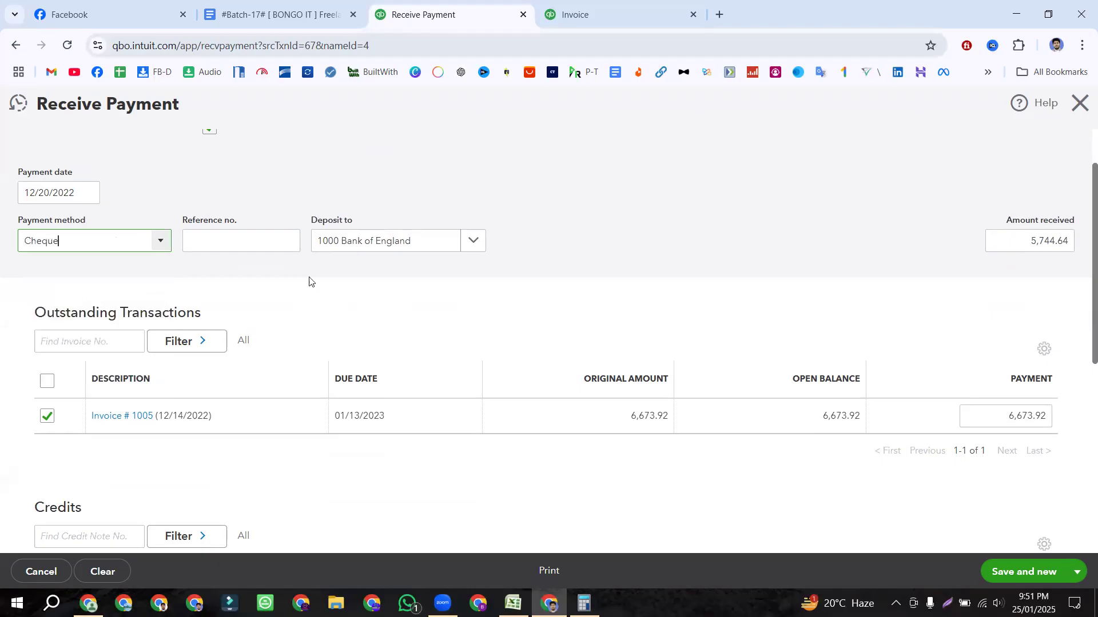
left_click(473, 240)
scroll(407, 393, "down", 1)
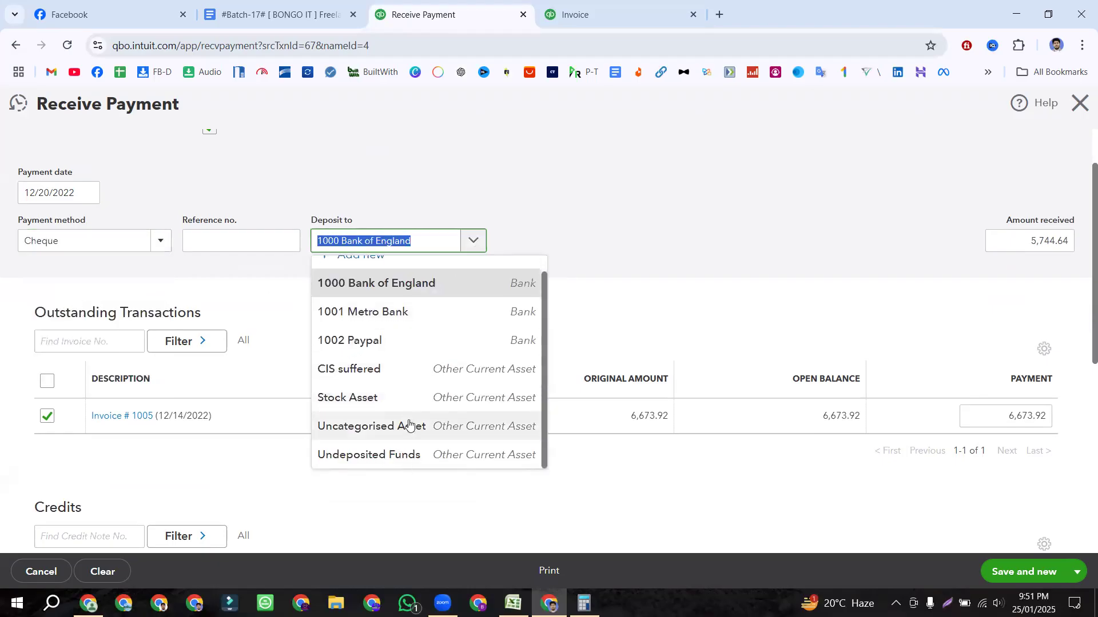
left_click(400, 454)
Step: Check the 5,744.64 received amount against the invoice's 6,673.92 open balance
scroll(596, 258, "down", 3)
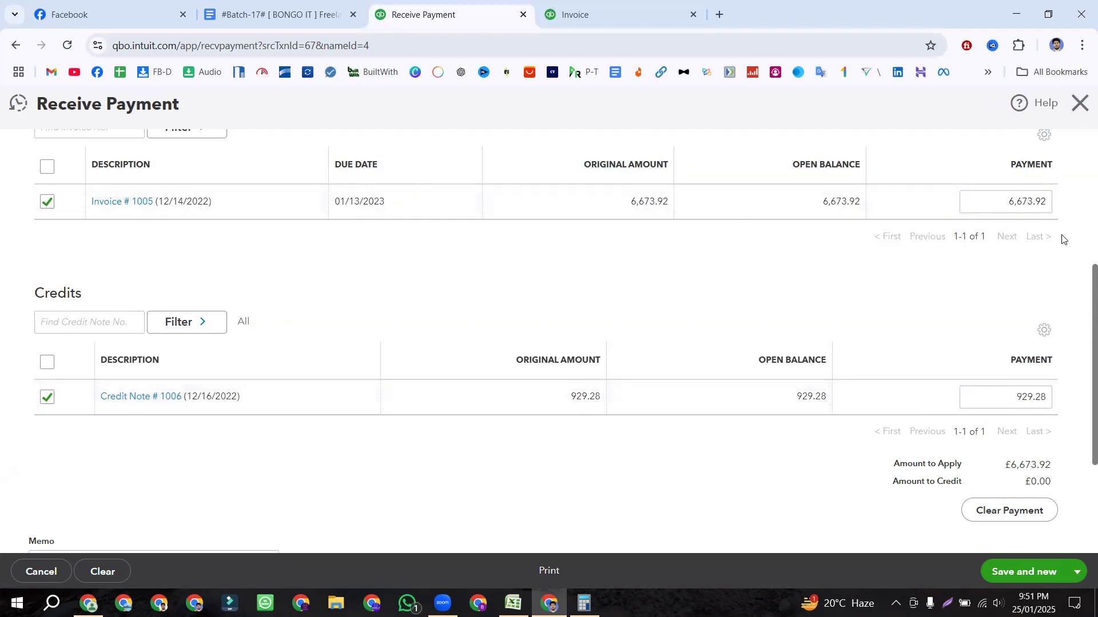
scroll(1023, 257, "up", 4)
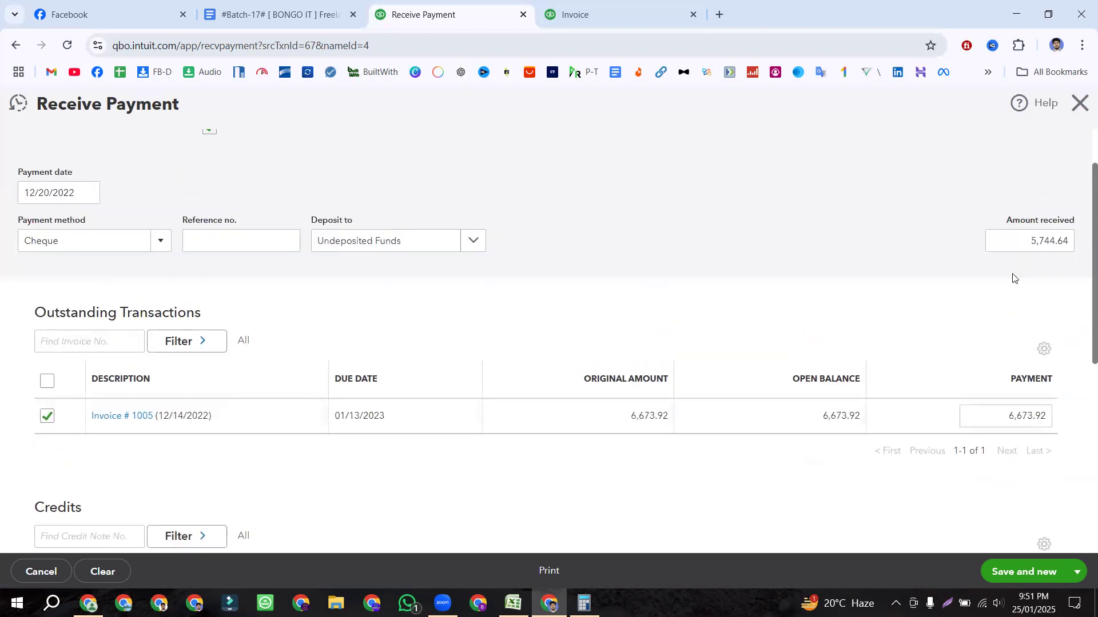
left_click(1048, 241)
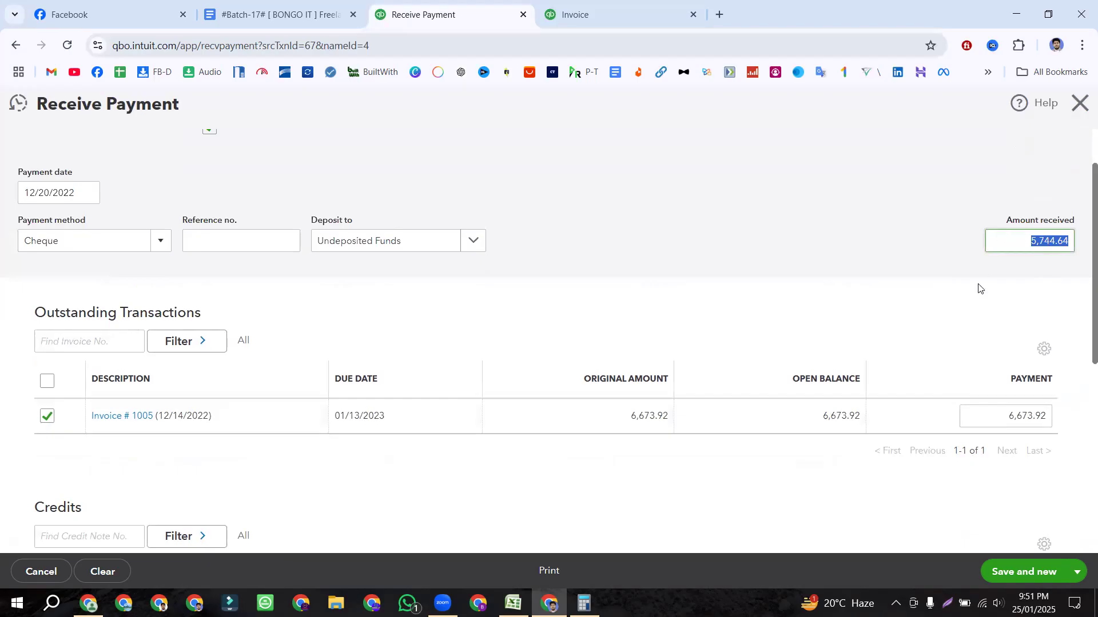
scroll(971, 358, "down", 4)
left_click_drag(819, 206, 860, 203)
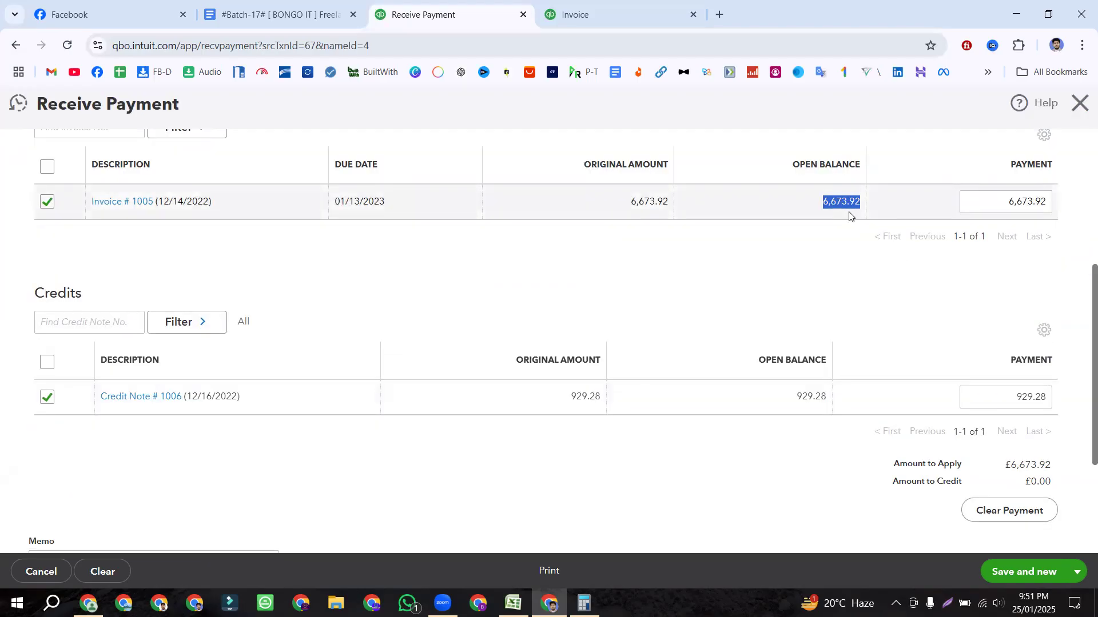
left_click_drag(796, 398, 829, 399)
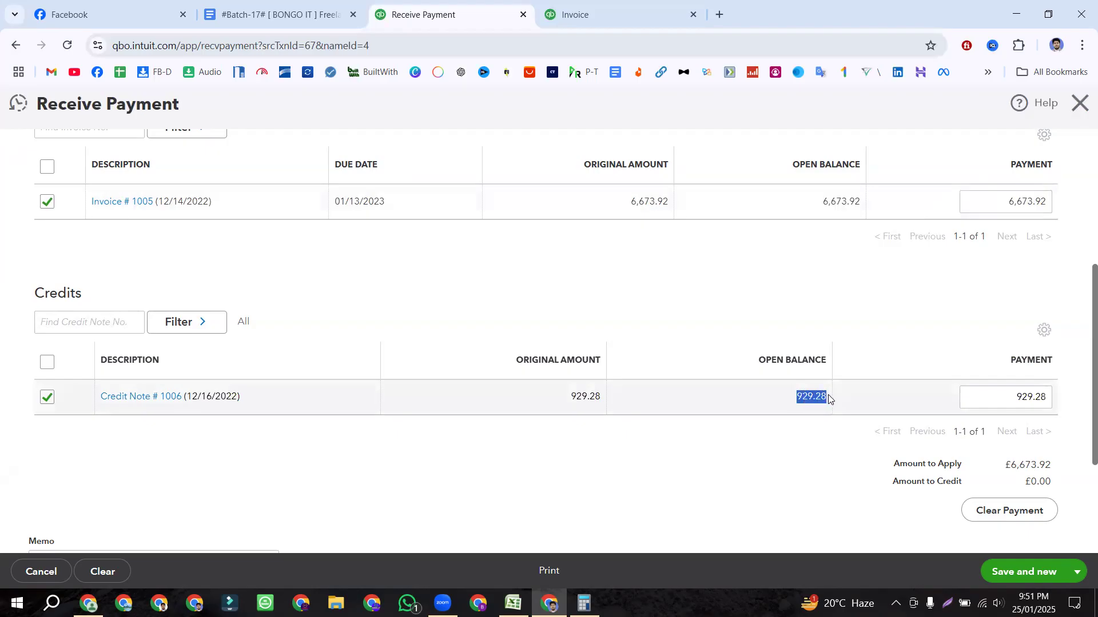
scroll(958, 266, "up", 4)
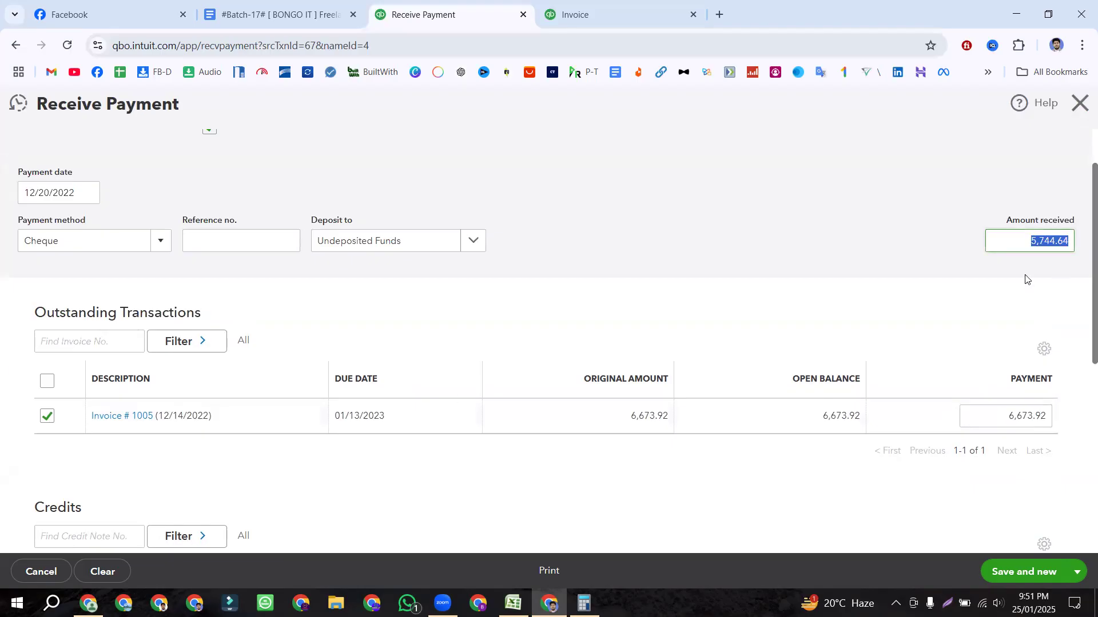
left_click(1010, 295)
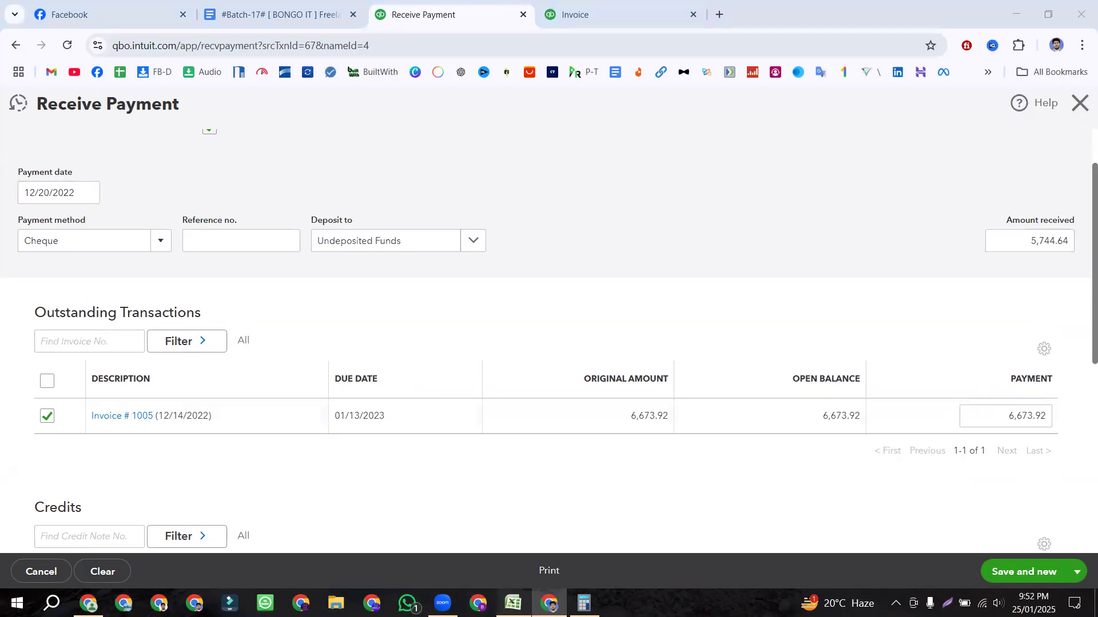
Step: In Excel, check the first payment row: 20/12/2022 at 60%
left_click(513, 603)
left_click(199, 307)
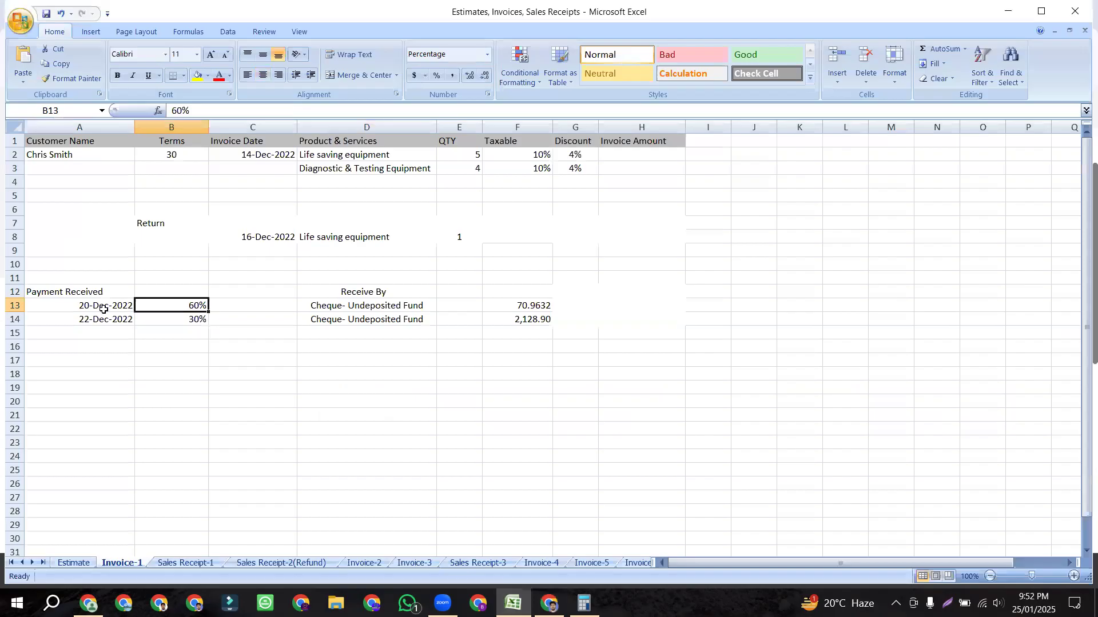
left_click(127, 307)
left_click(171, 307)
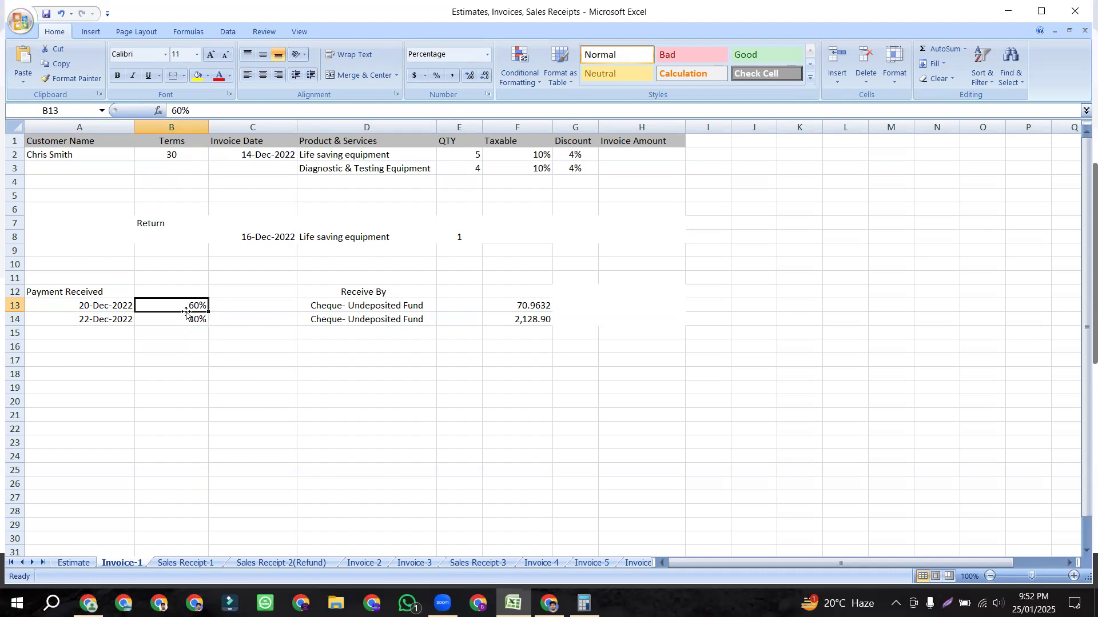
Step: Select the 5,744.64 amount received and bring up Calculator's history
left_click(548, 603)
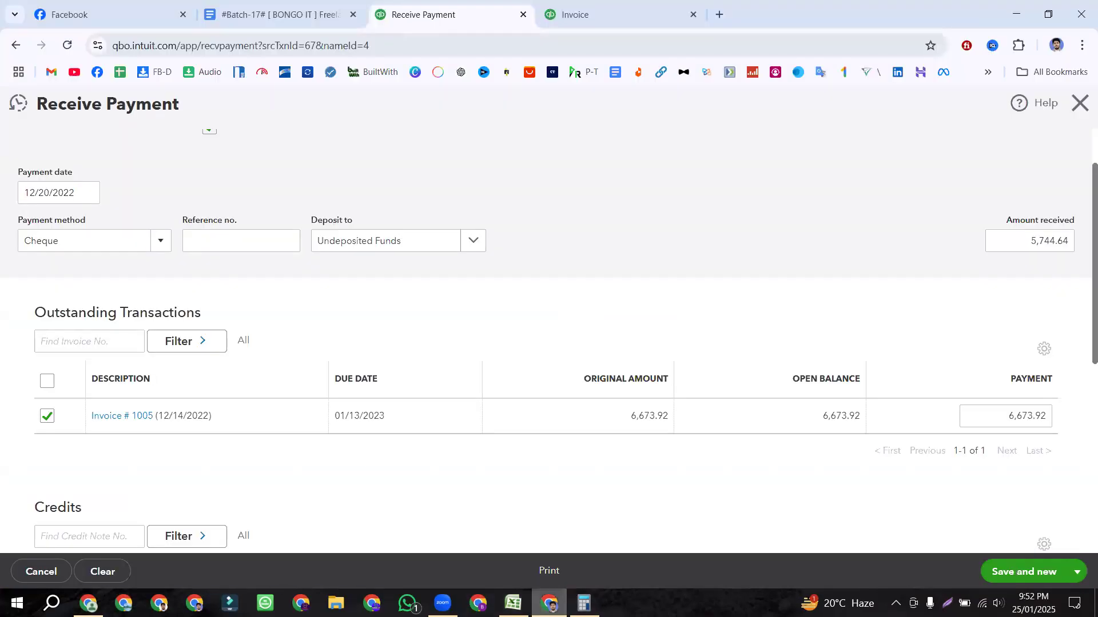
left_click(1061, 241)
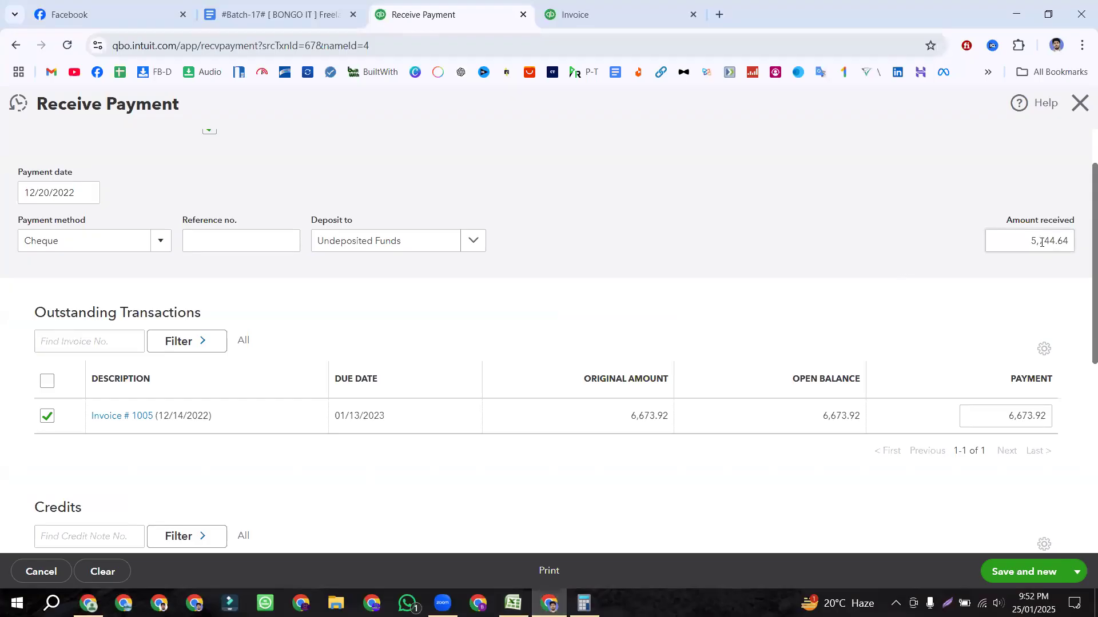
double_click(1061, 241)
key("ctrl+c")
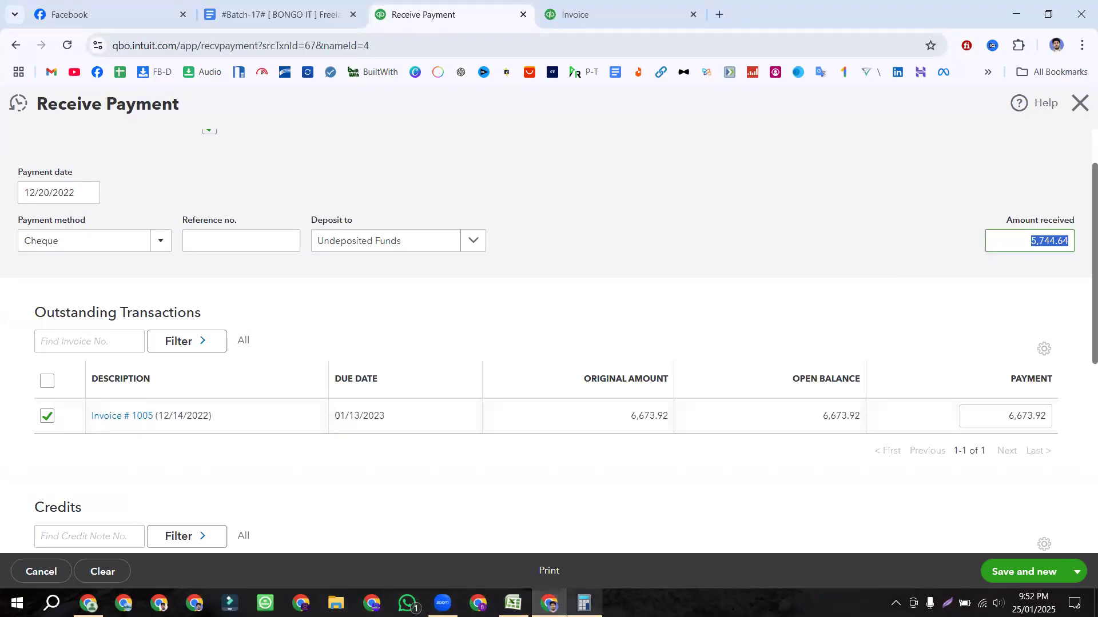
left_click(220, 184)
left_click(161, 328)
Step: Calculate 60% of 5,744.64 in Calculator, giving 3,446.784
left_click(156, 316)
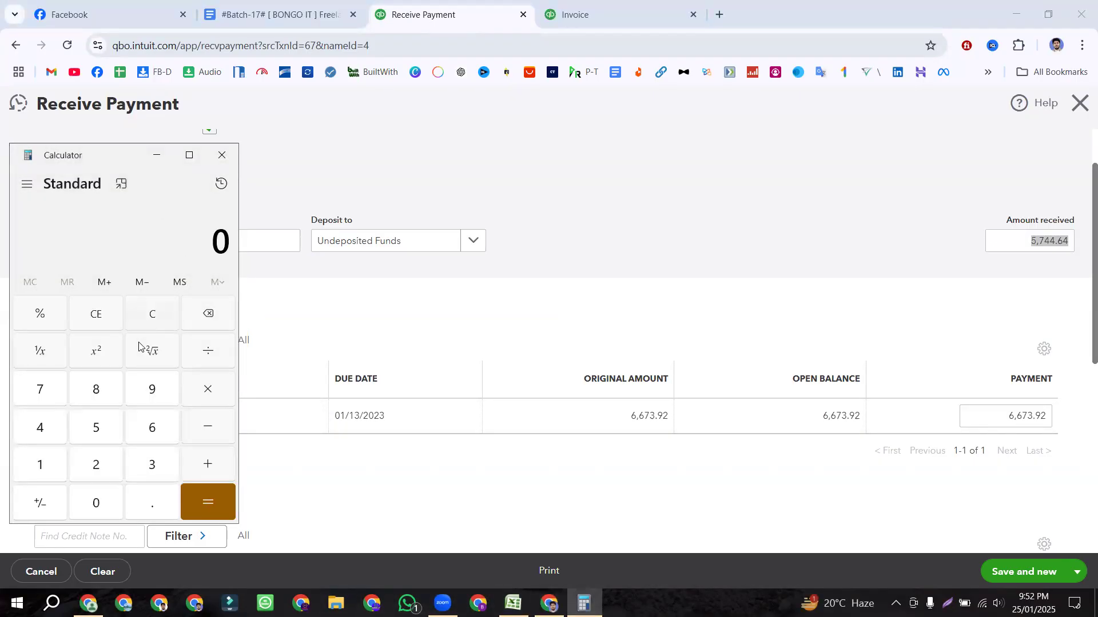
key("ctrl+v")
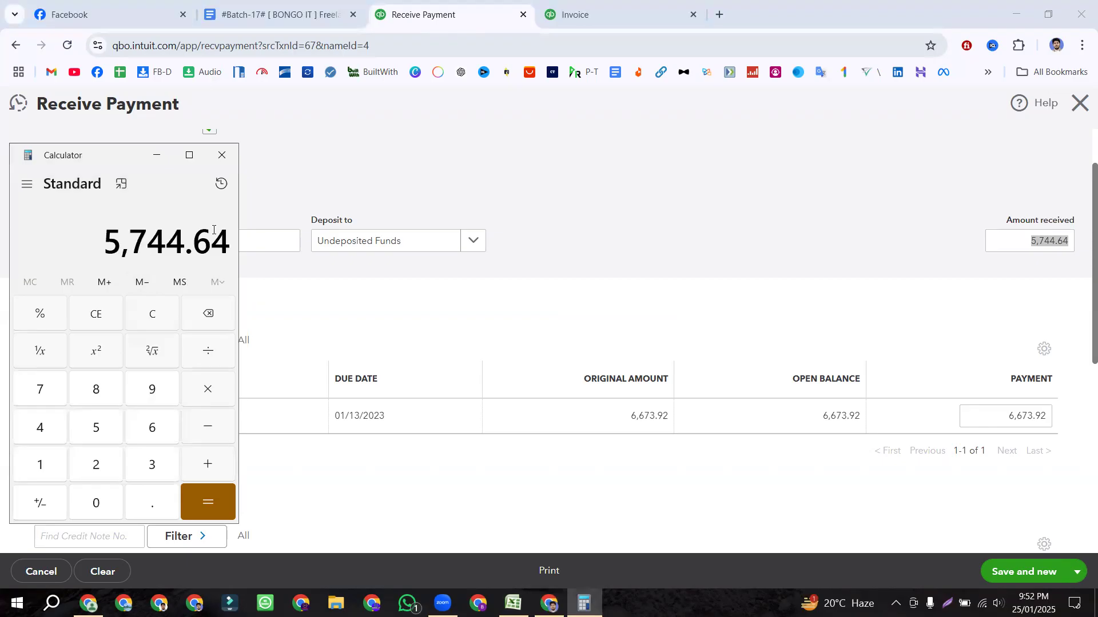
left_click(208, 391)
left_click(151, 436)
left_click(104, 497)
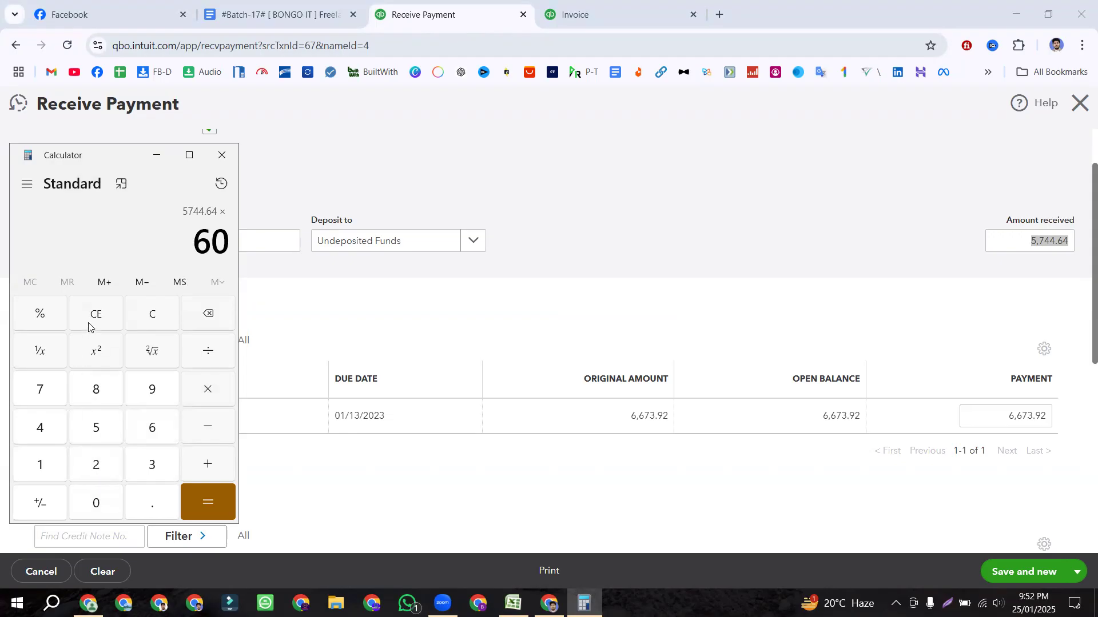
left_click(47, 318)
left_click(208, 498)
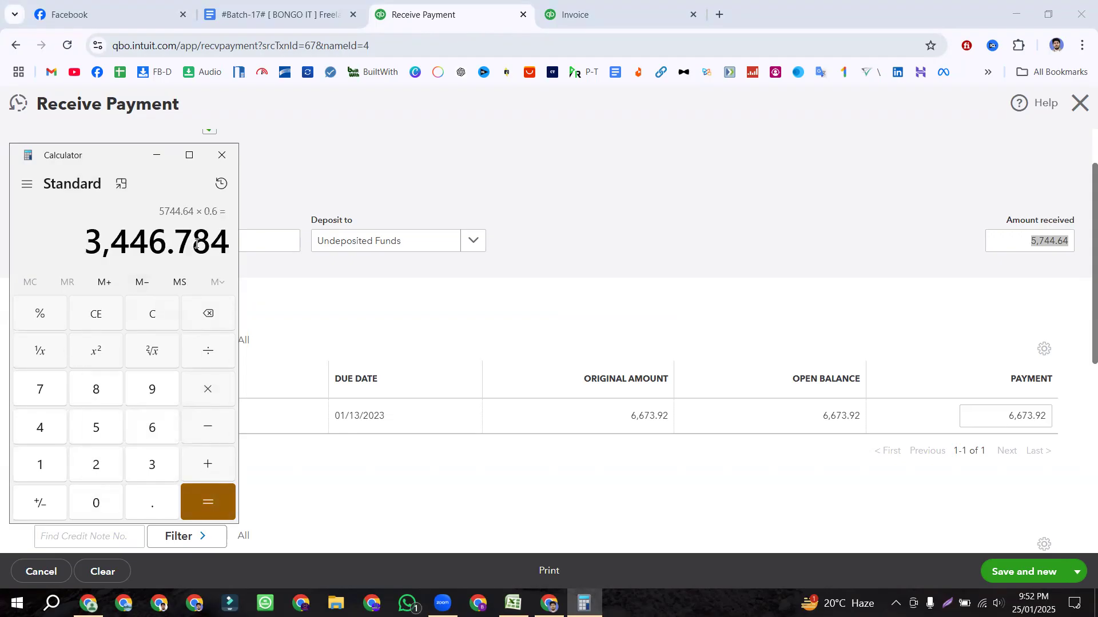
Step: Back on the payment page, select the 5,744.64 amount received
left_click(988, 274)
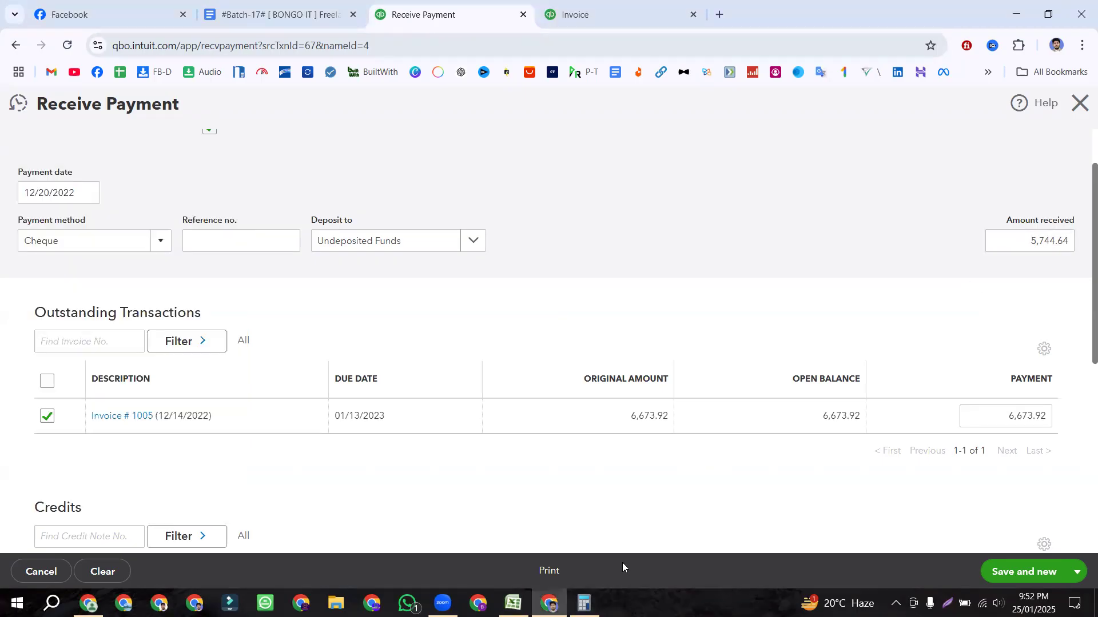
left_click(584, 603)
left_click(723, 243)
double_click(1035, 242)
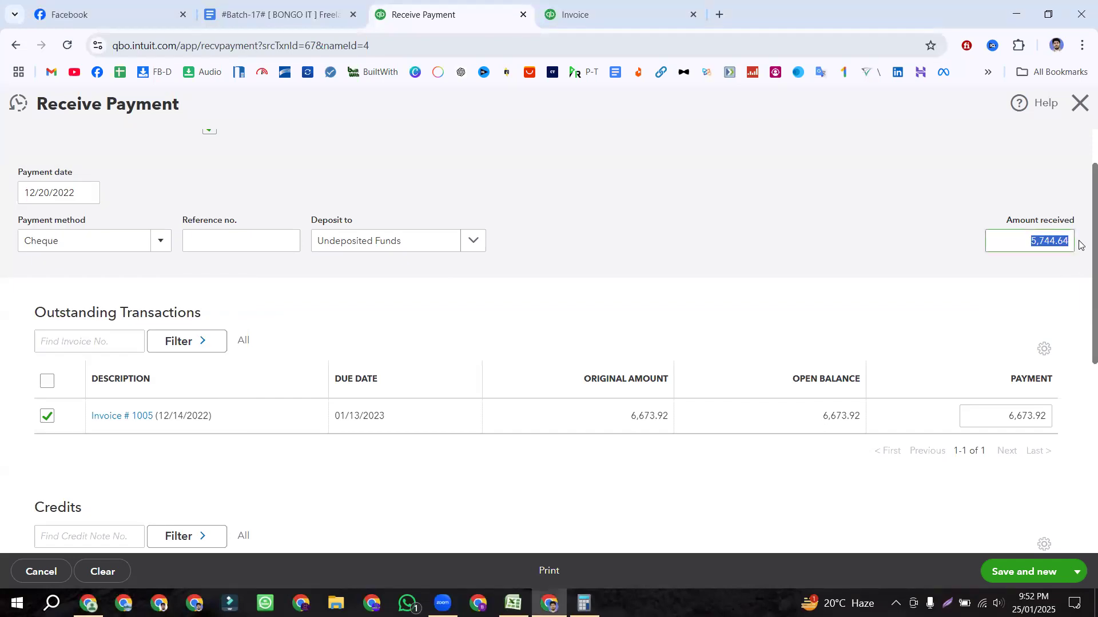
left_click(990, 276)
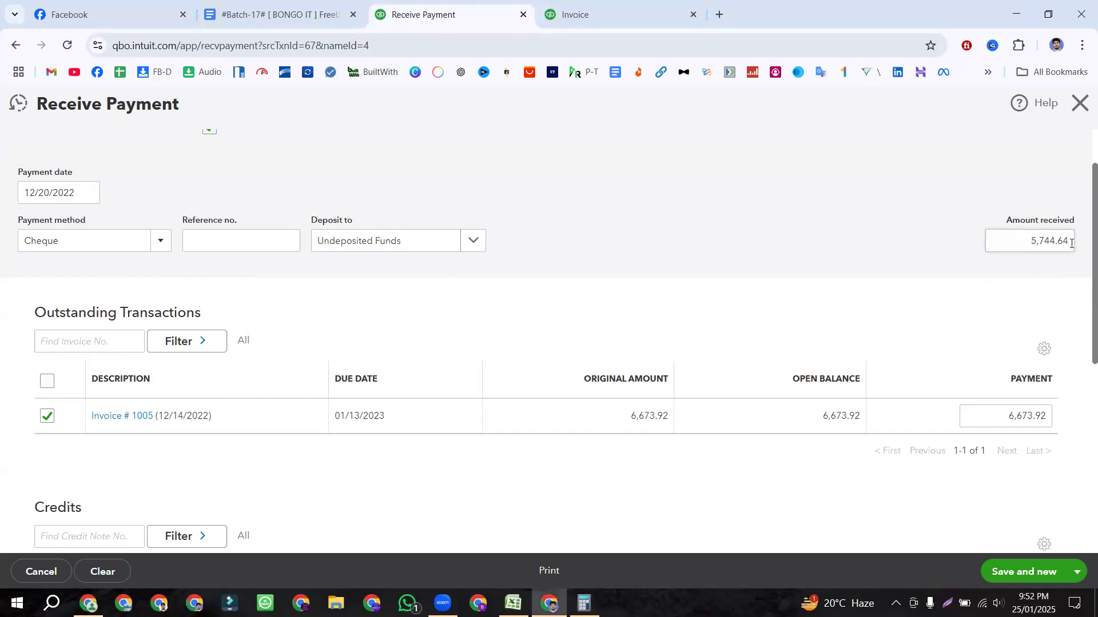
double_click(1071, 241)
key("super+c")
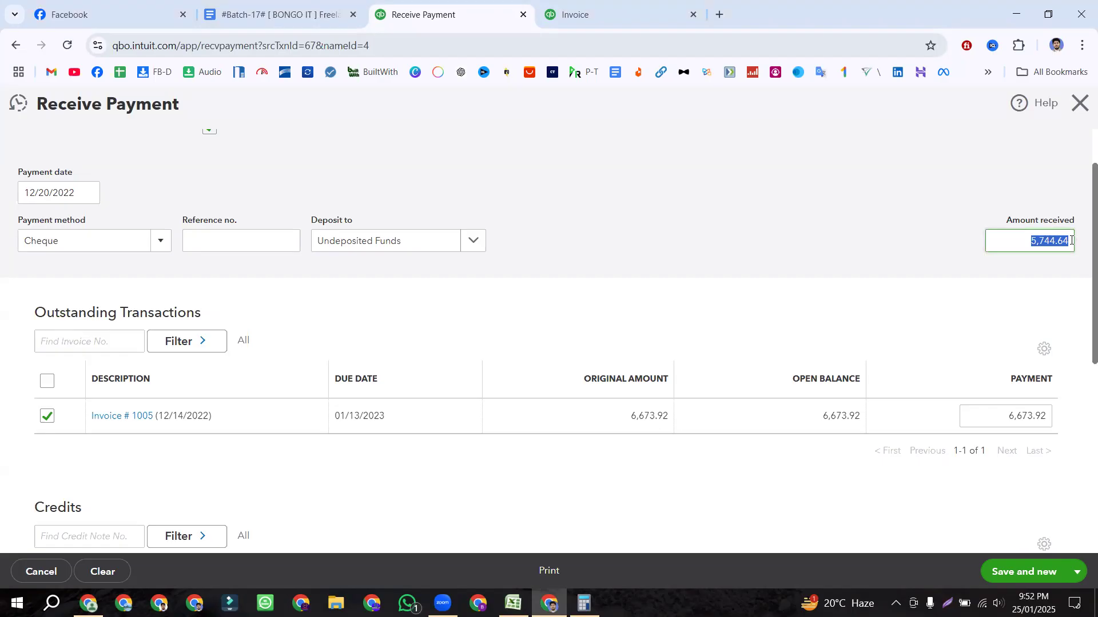
Step: Append *60% to the 5,744.64 amount received, turning it into 3,446.78
left_click(1070, 241)
type("*")
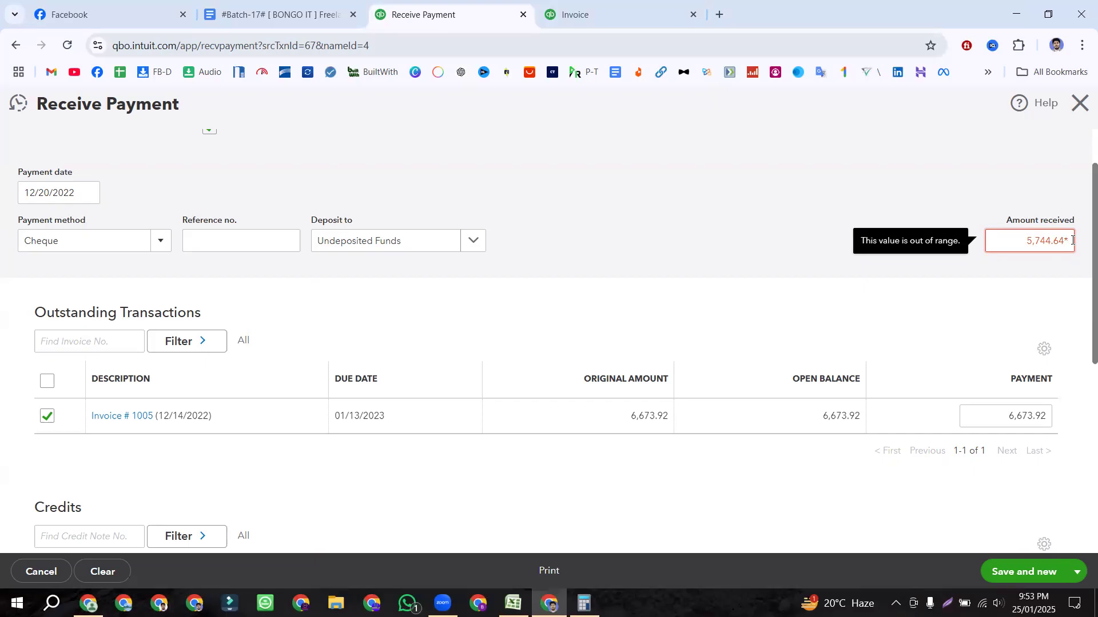
type("60")
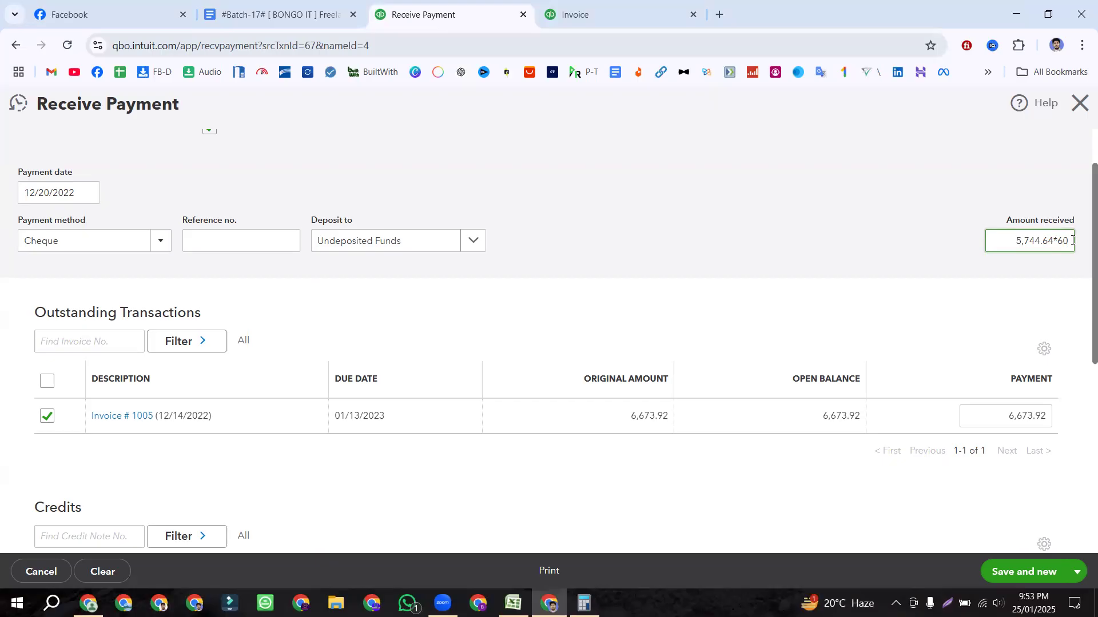
type("%")
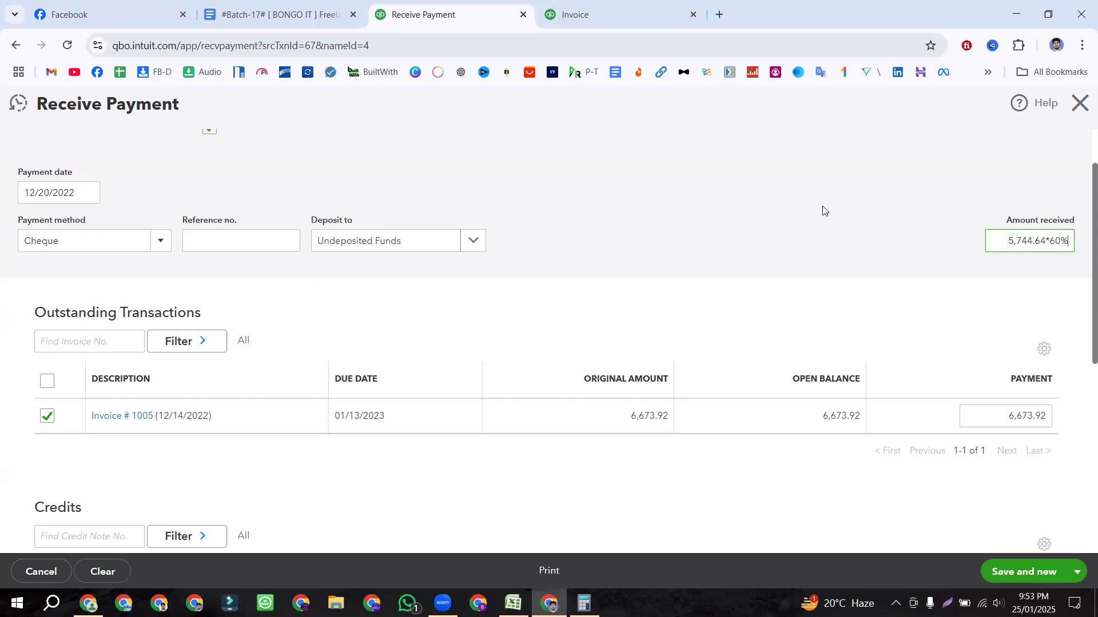
key("Tab")
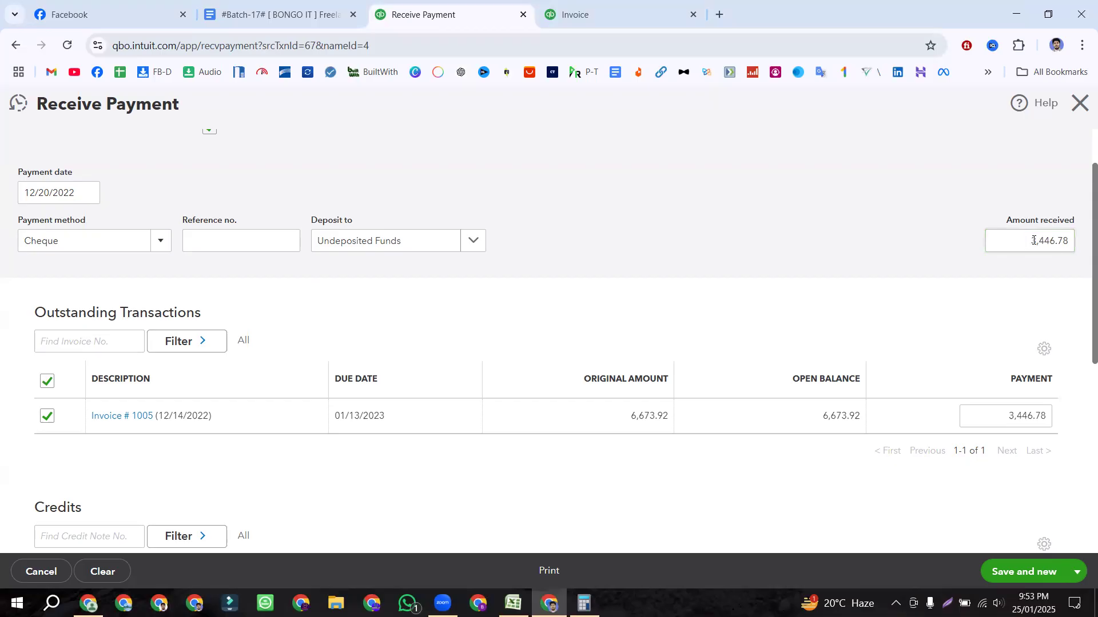
left_click_drag(1028, 240, 1066, 241)
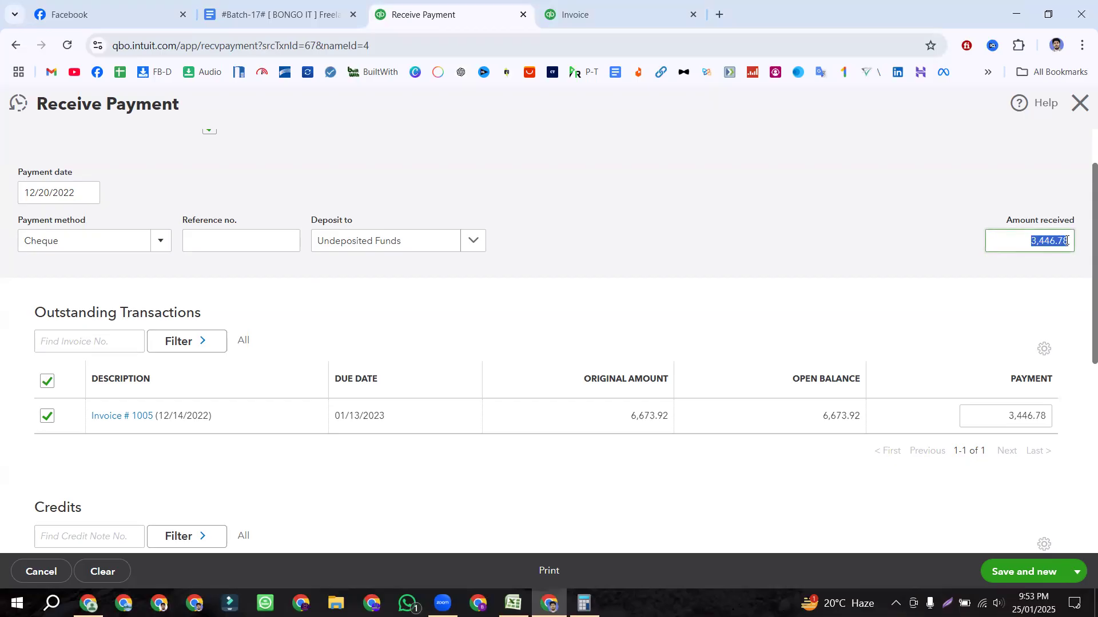
left_click(583, 603)
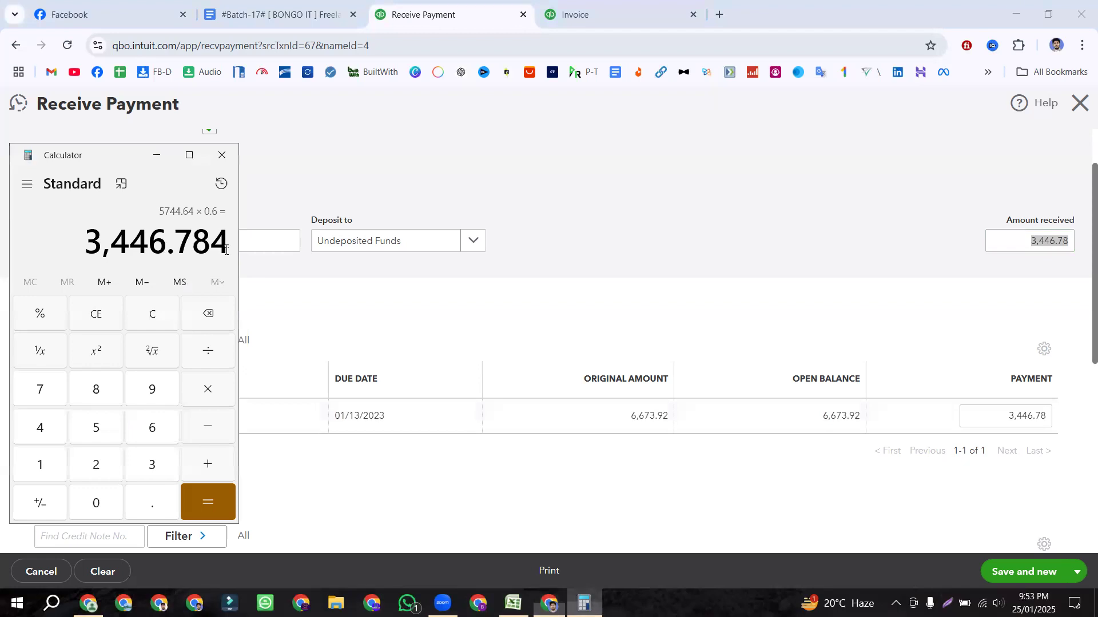
Step: Clear the amount received and paste back 5,744.64 from clipboard history
left_click(790, 322)
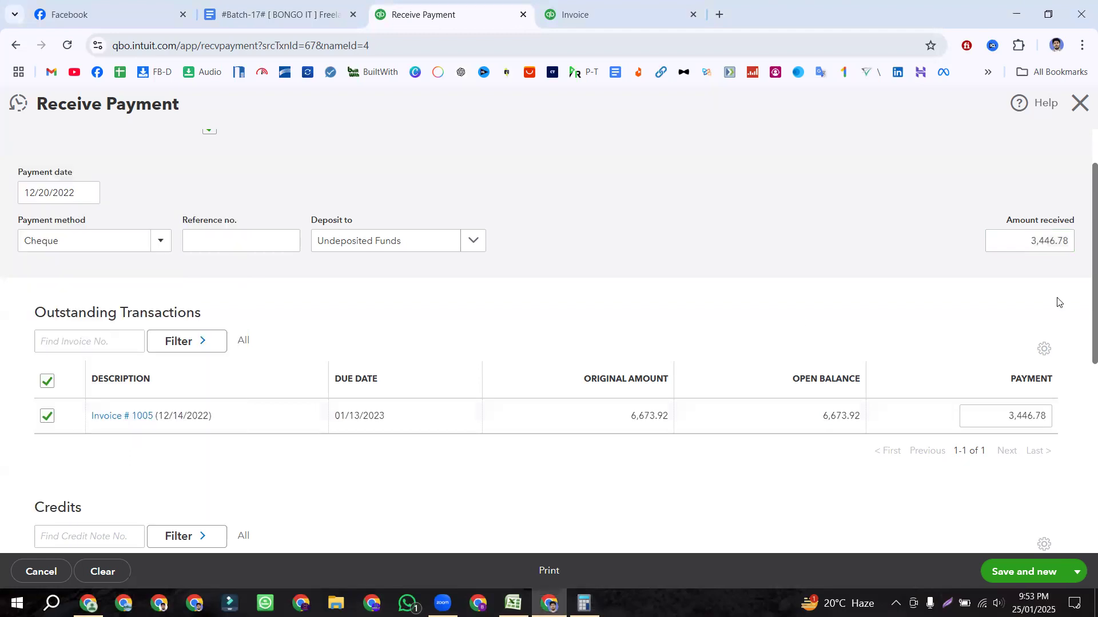
left_click(1035, 244)
left_click(884, 306)
left_click(1032, 240)
left_click(1069, 240)
left_click_drag(1066, 241, 1031, 240)
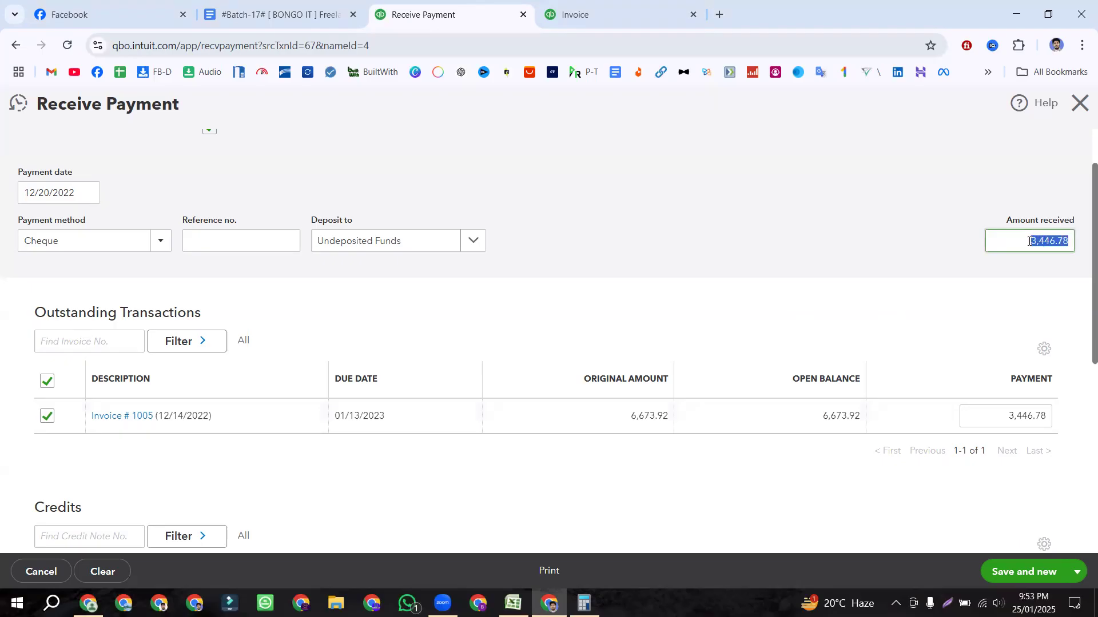
left_click(1069, 244)
double_click(1067, 243)
key("BackSpace")
key("super+v")
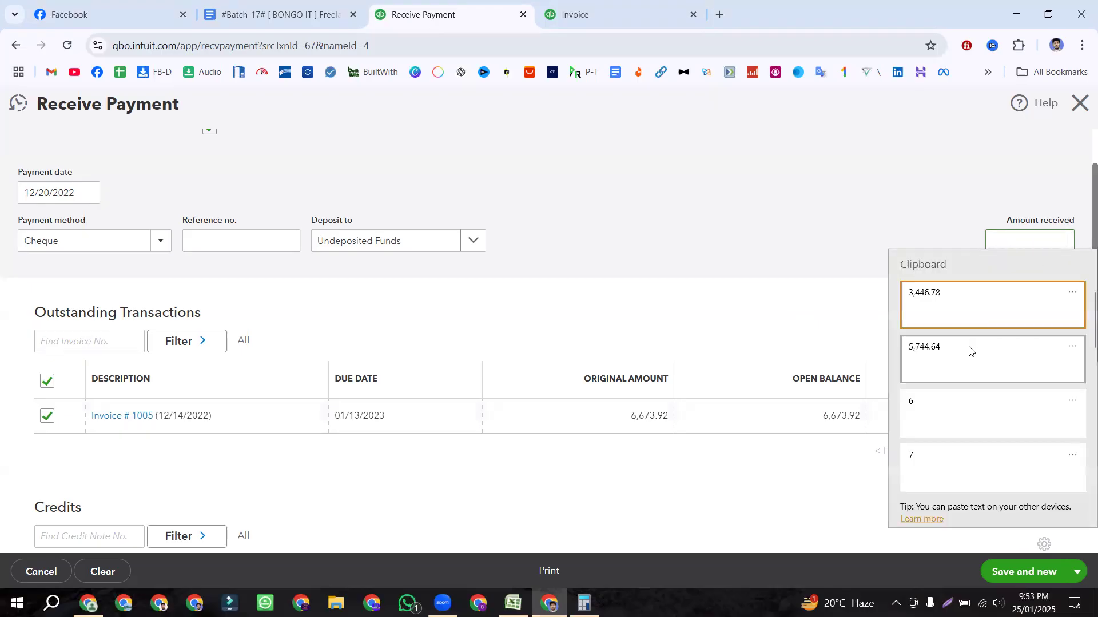
left_click(970, 350)
left_click(921, 262)
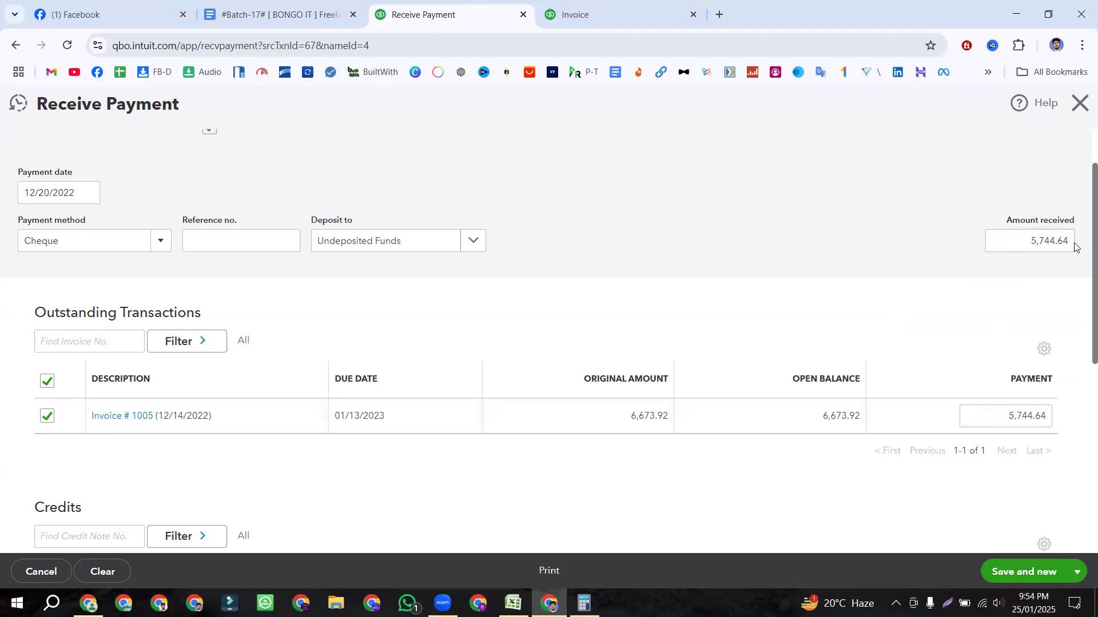
Step: Enter 5,744.64*60% so 3,446.78 is received and applied to Invoice 1005
left_click(1072, 241)
left_click(1072, 241)
double_click(1064, 241)
key("ctrl+c")
left_click(1074, 241)
type("*")
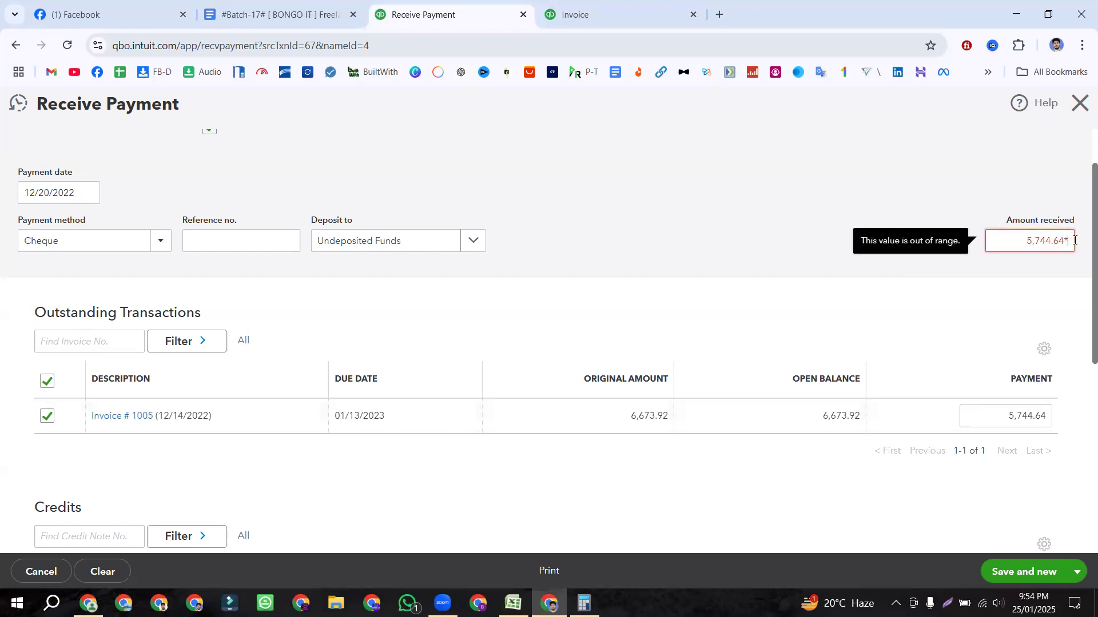
type("60")
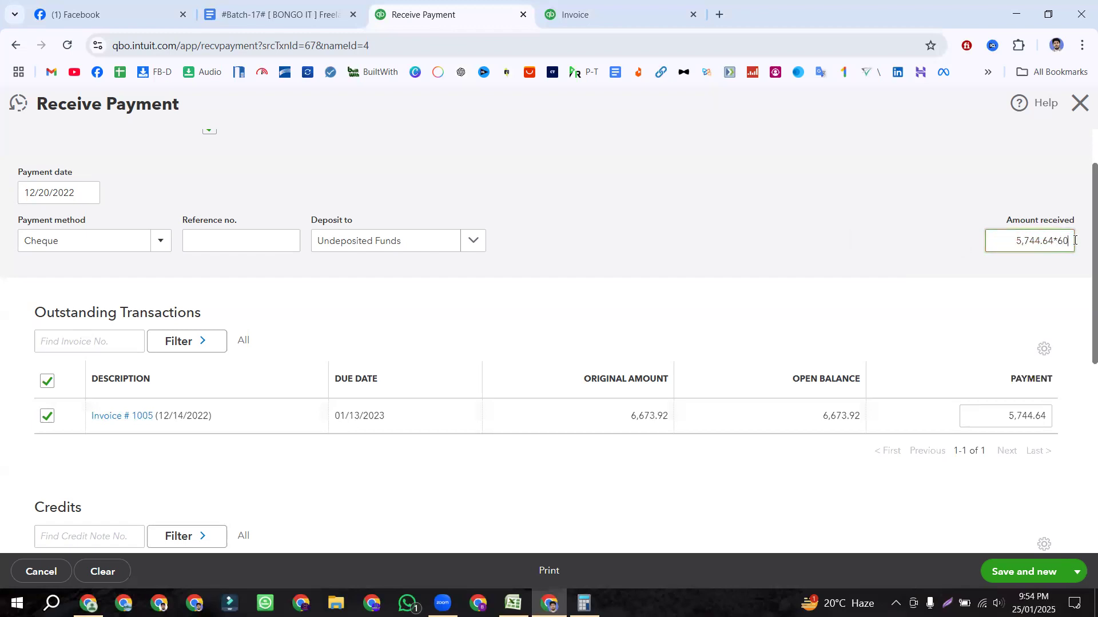
type("%")
left_click(894, 206)
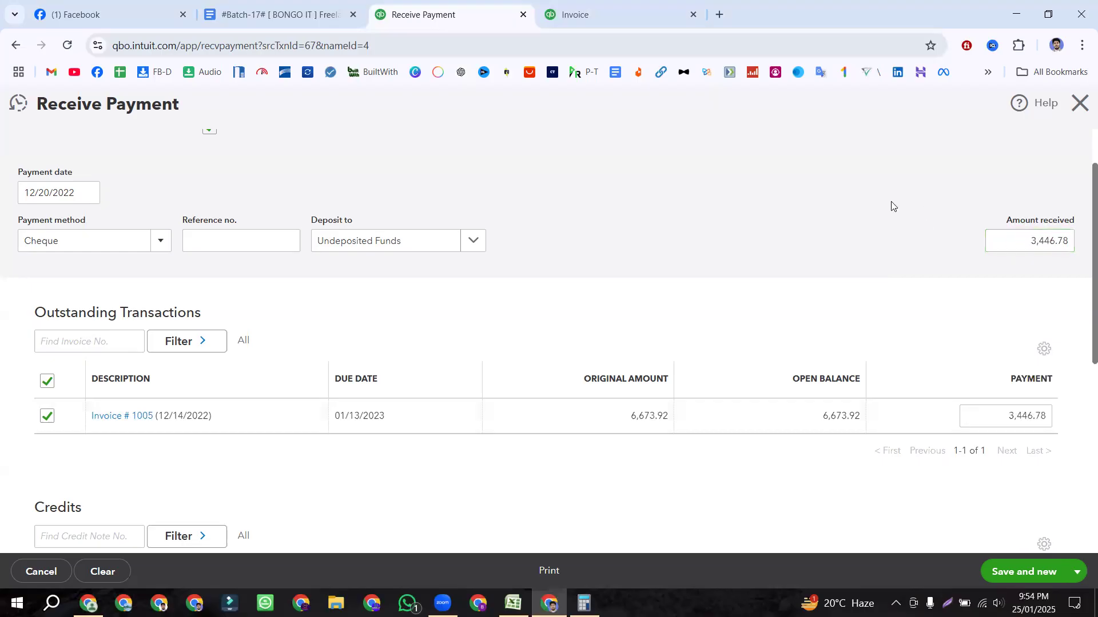
scroll(884, 318, "up", 2)
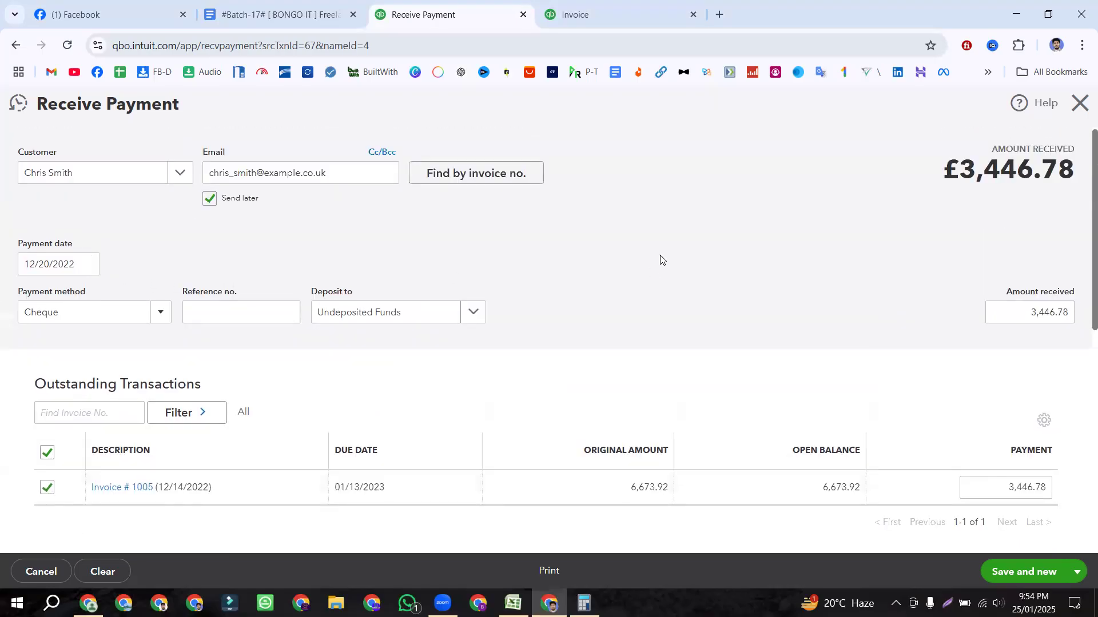
scroll(659, 258, "down", 6)
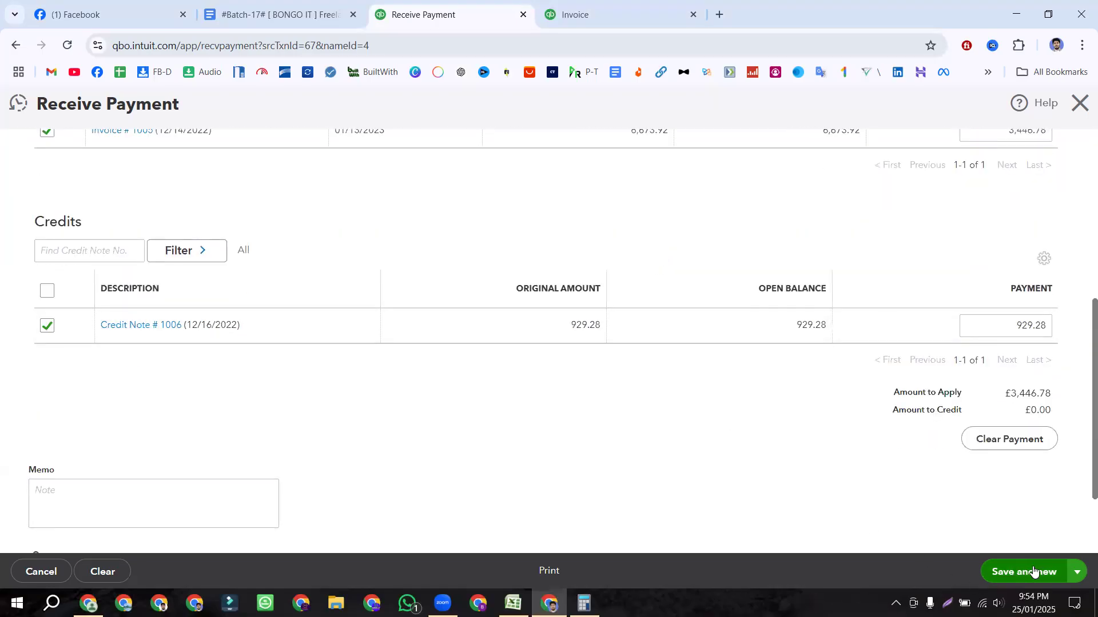
Step: Save and close the £3,446.78 payment, leaving Invoice 1005 with £3,227.14 due
left_click(1077, 574)
left_click(1002, 526)
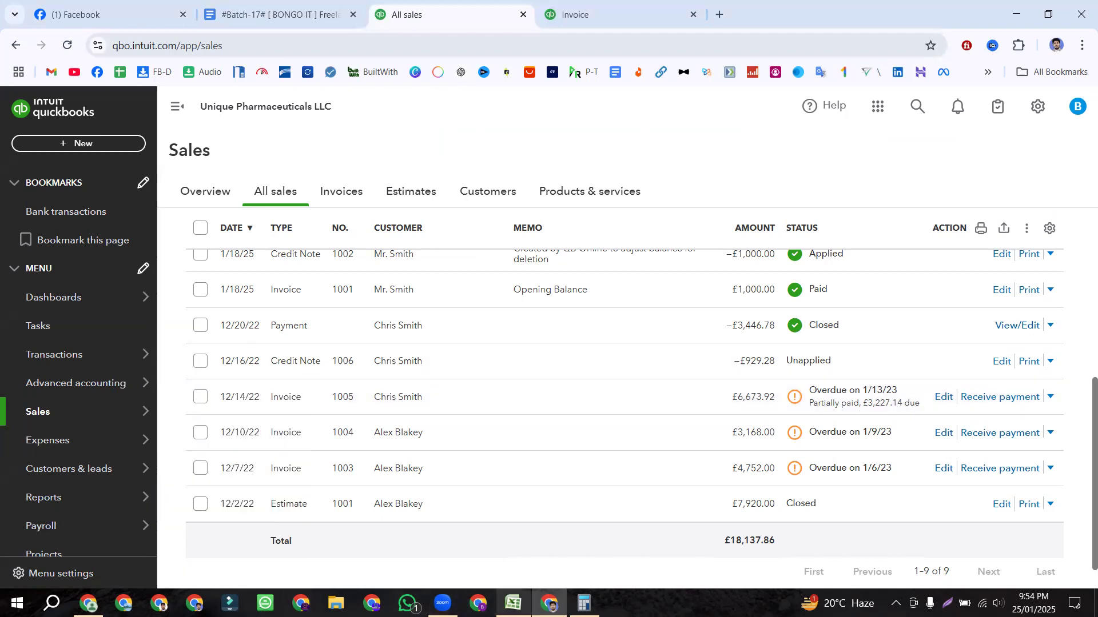
left_click(513, 603)
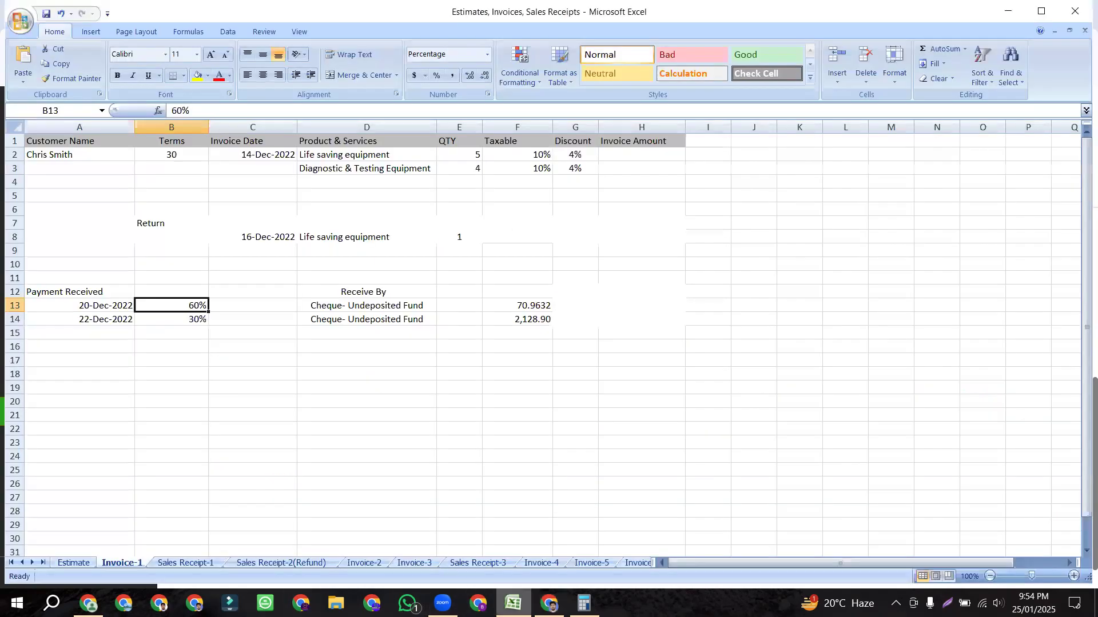
Step: Read the second payment's date, 22-Dec-2022, and 30% share in cells A14 and B14
left_click(181, 317)
left_click(100, 322)
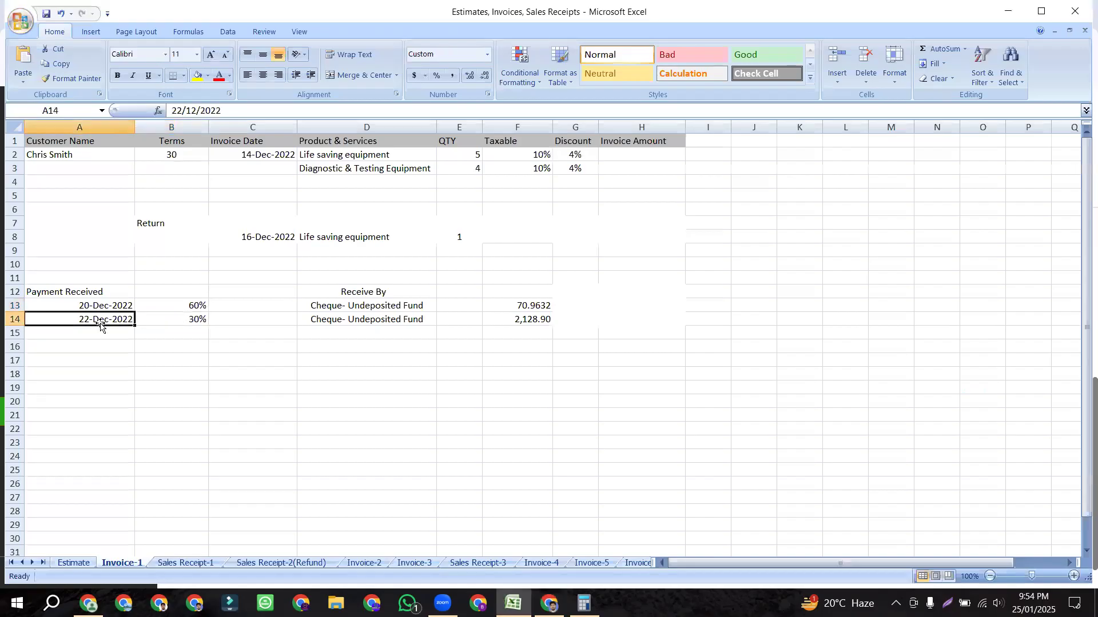
left_click(176, 320)
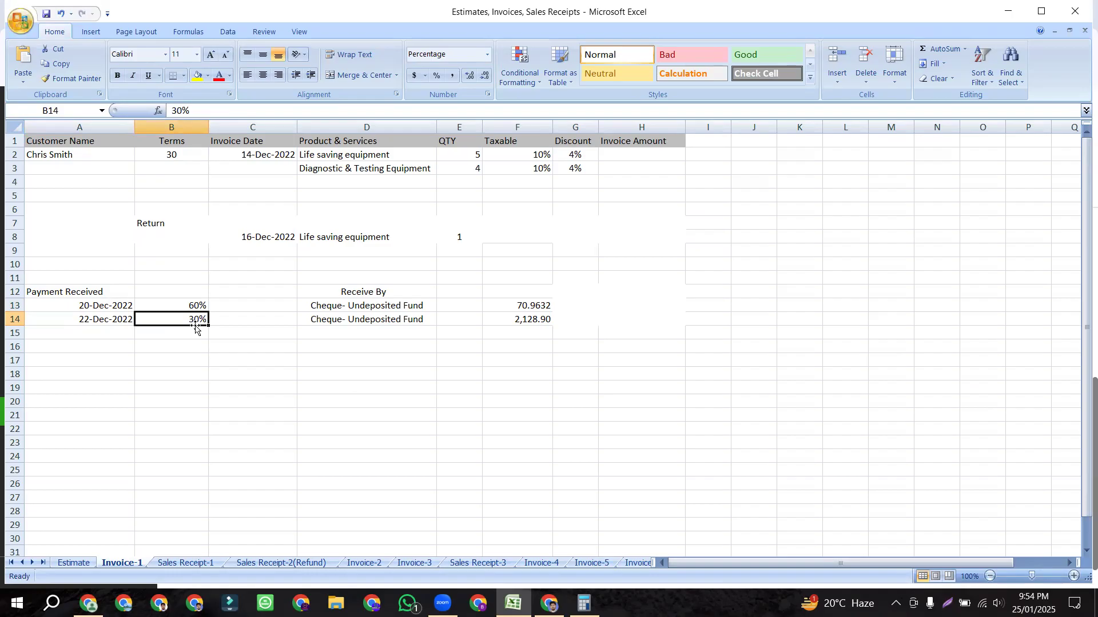
left_click(583, 603)
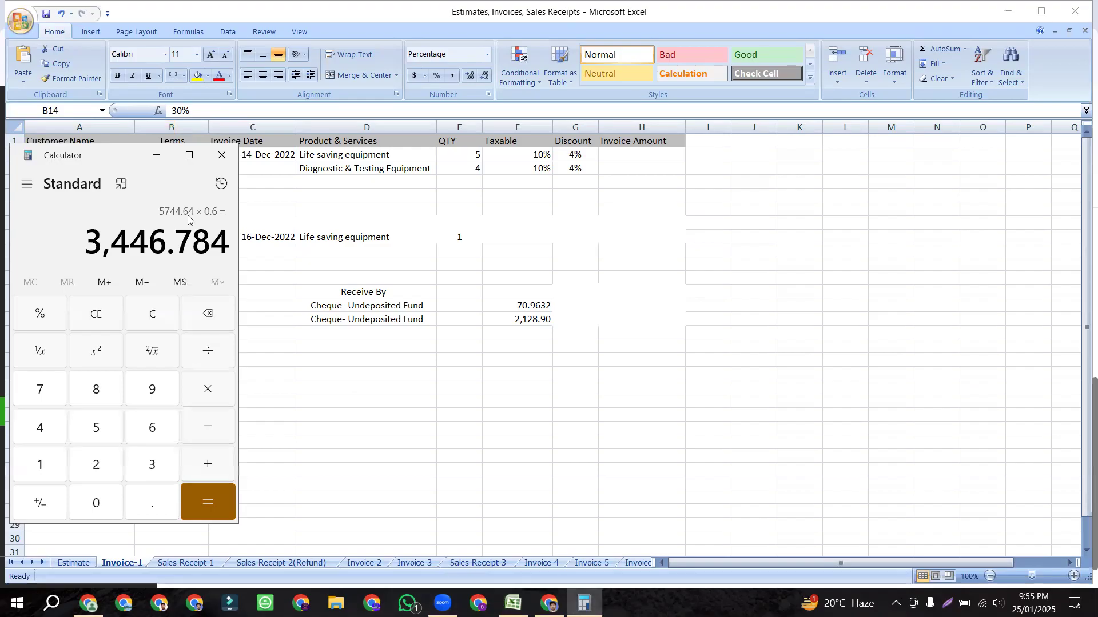
Step: Copy 5744.64 from Calculator's history and paste it into a cleared display
left_click(221, 184)
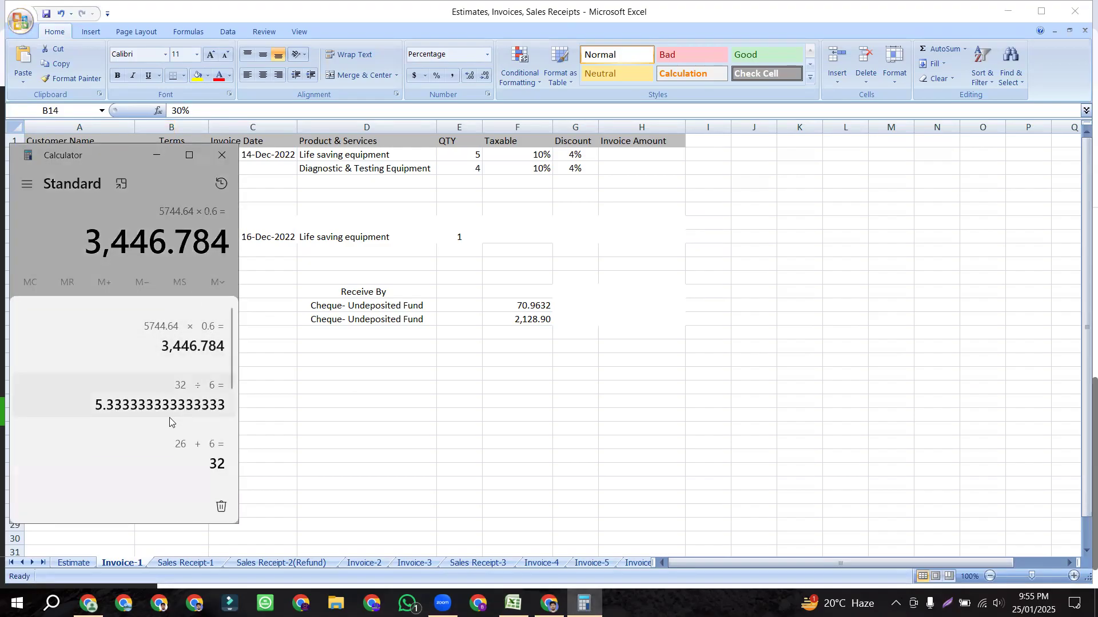
scroll(167, 400, "down", 3)
scroll(166, 397, "up", 3)
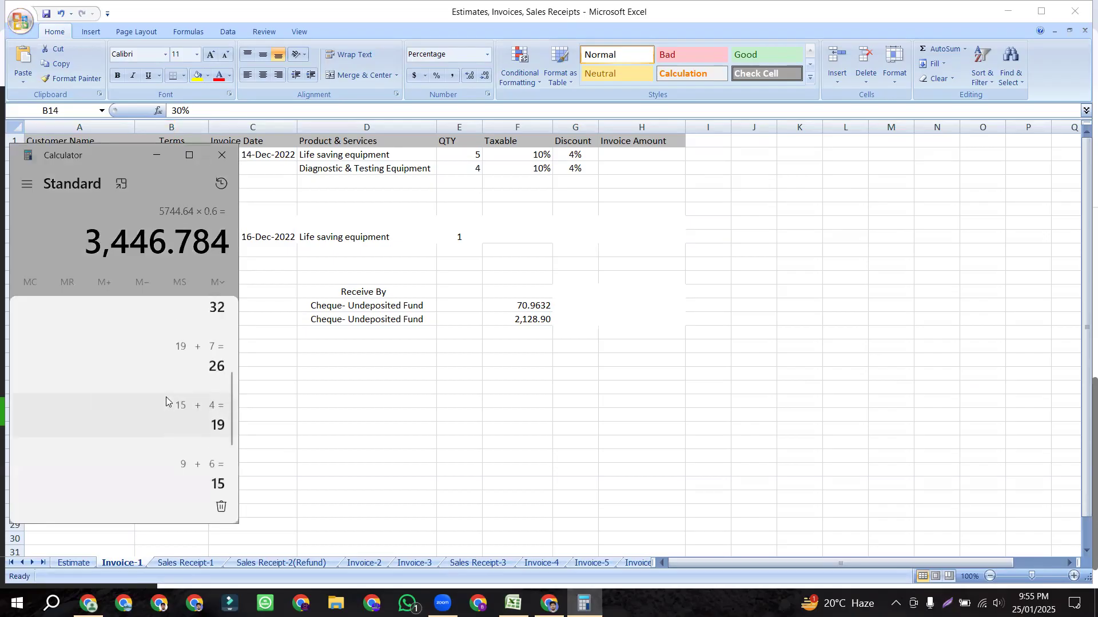
left_click_drag(143, 326, 177, 326)
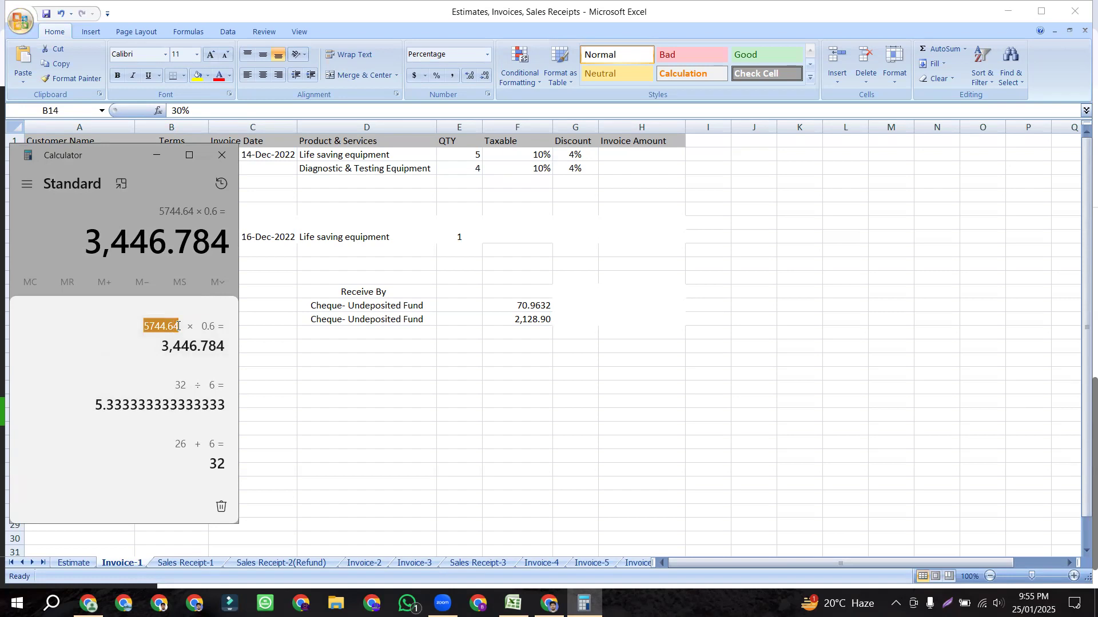
left_click(156, 217)
left_click(150, 316)
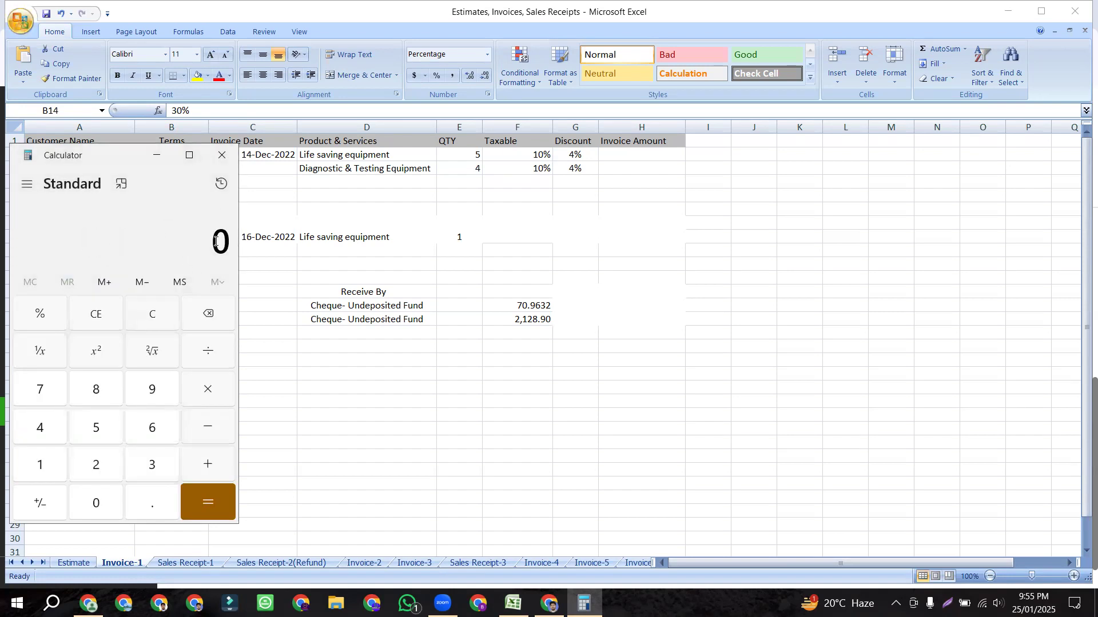
left_click_drag(225, 241, 189, 243)
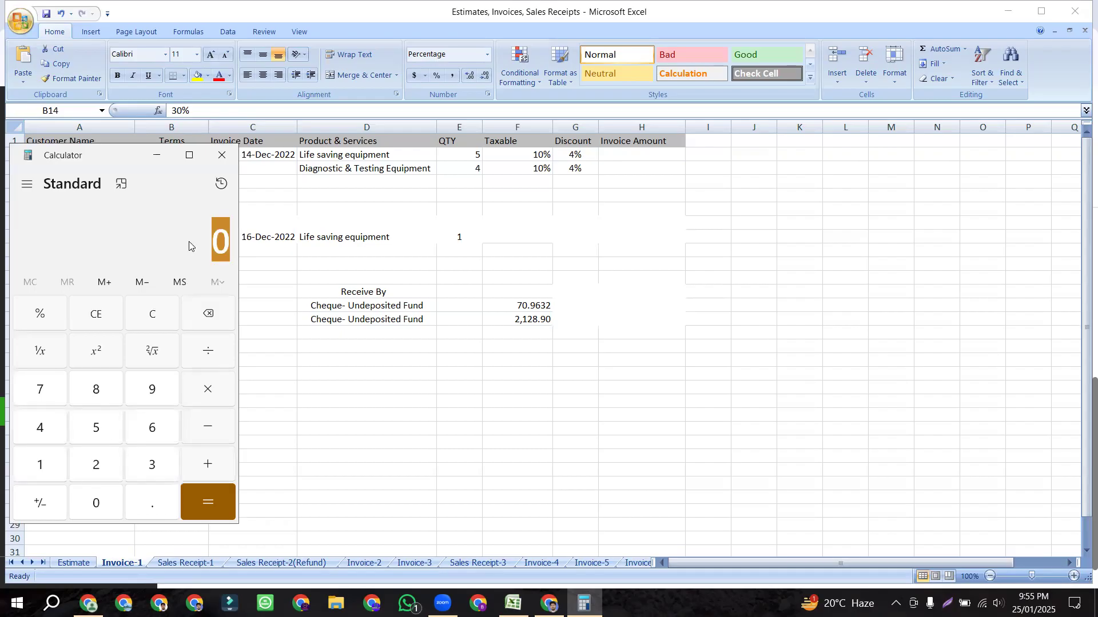
key("ctrl+v")
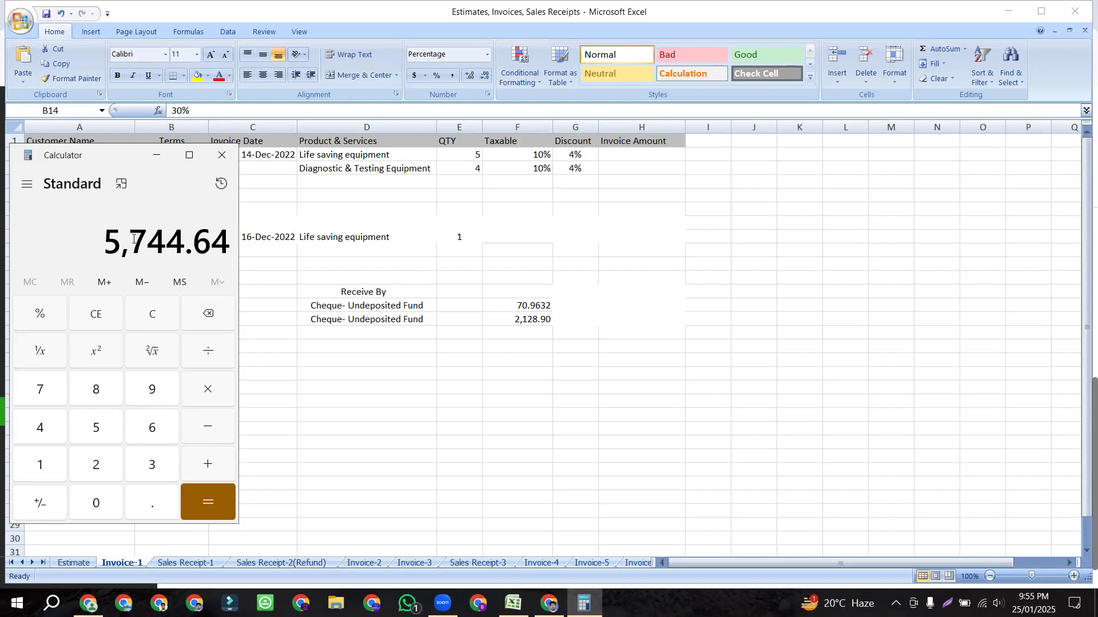
Step: Attempt 5,744.64 ÷ 100 × 30, clearing and re-pasting the total after mistakes
left_click(212, 358)
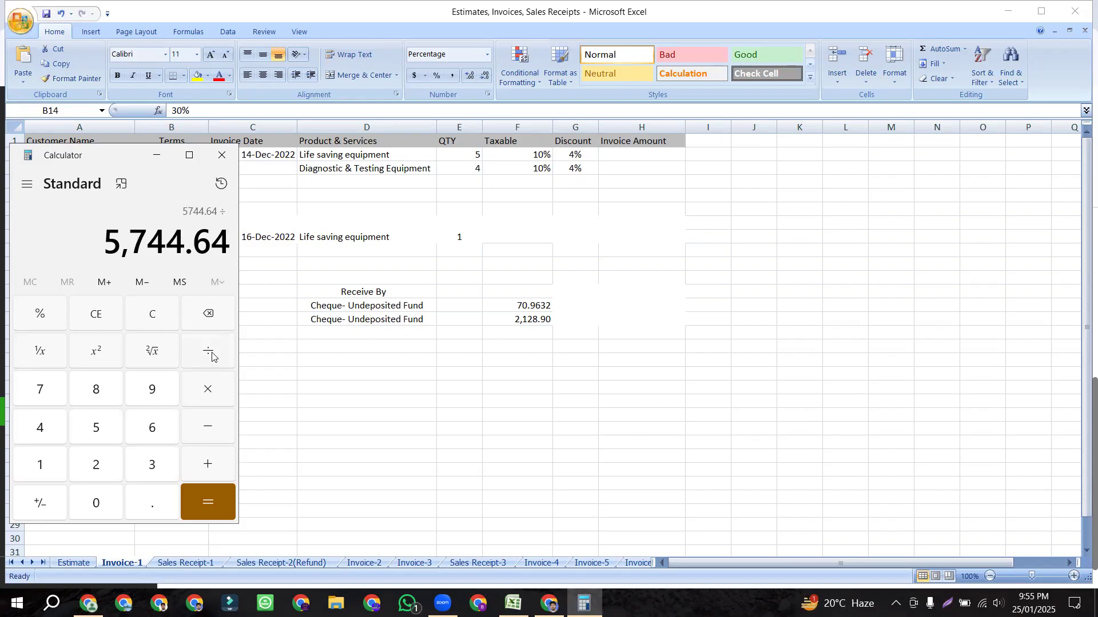
left_click(43, 465)
left_click(79, 507)
left_click(79, 507)
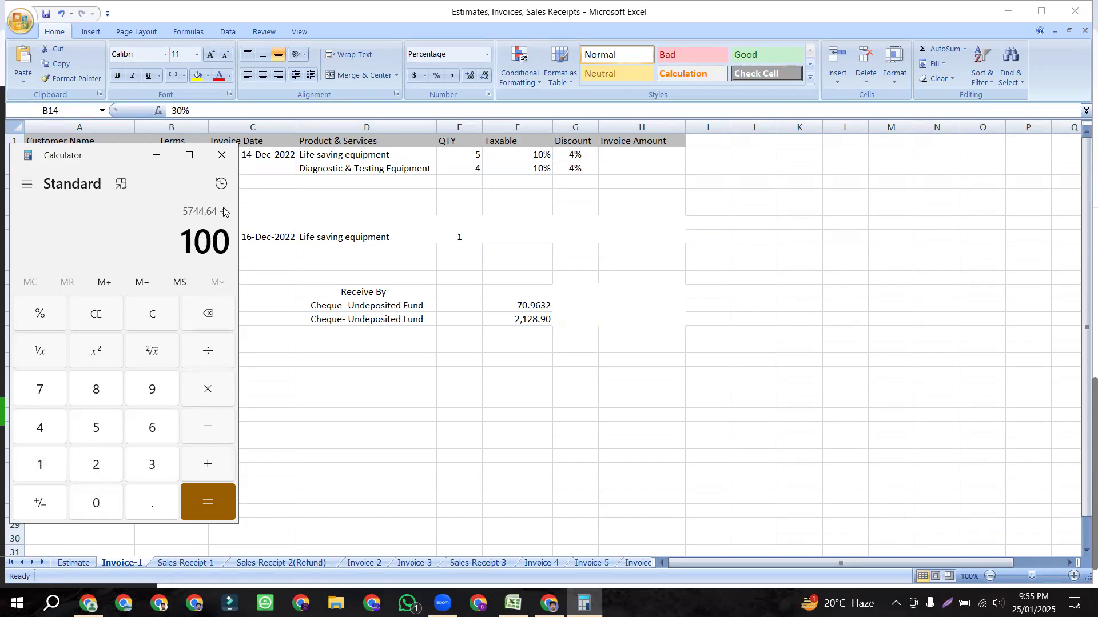
left_click(215, 498)
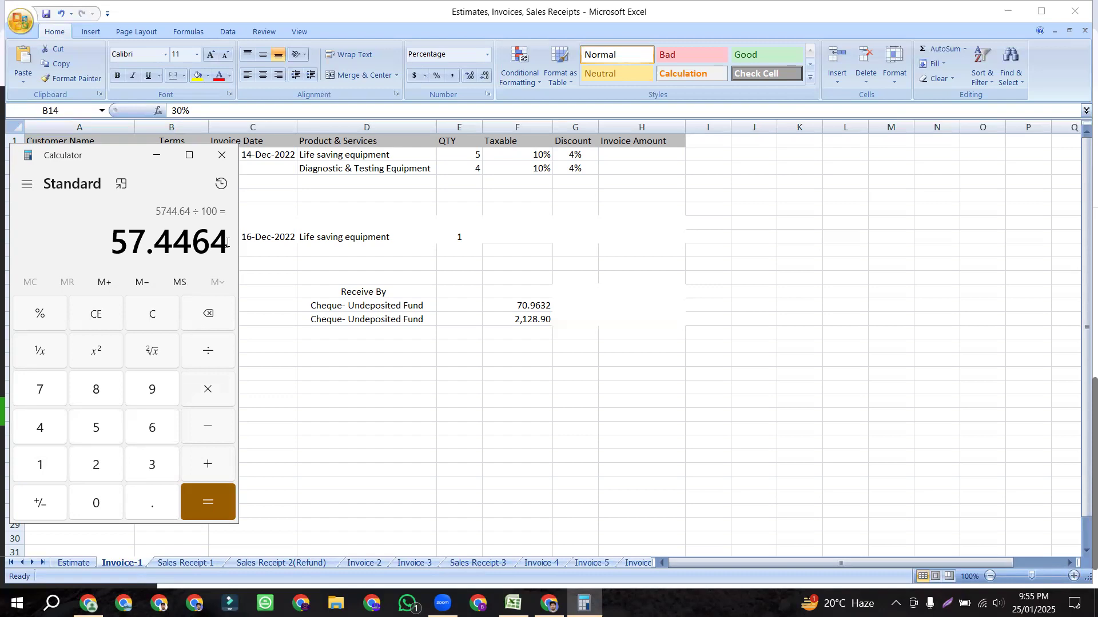
left_click(213, 393)
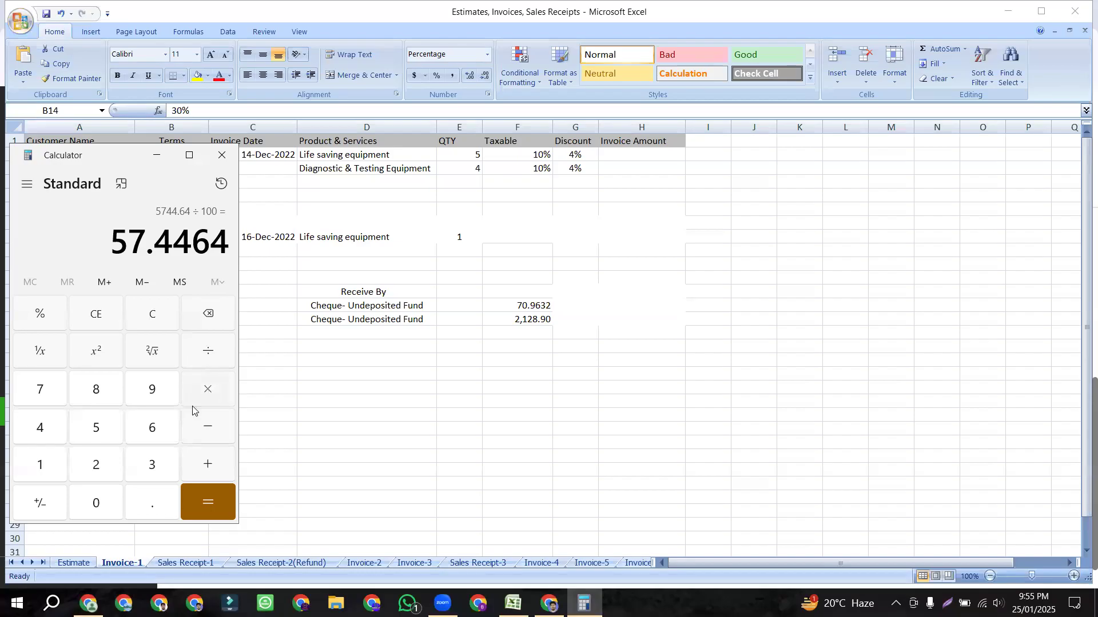
left_click(46, 465)
left_click(160, 321)
left_click(152, 465)
left_click(108, 505)
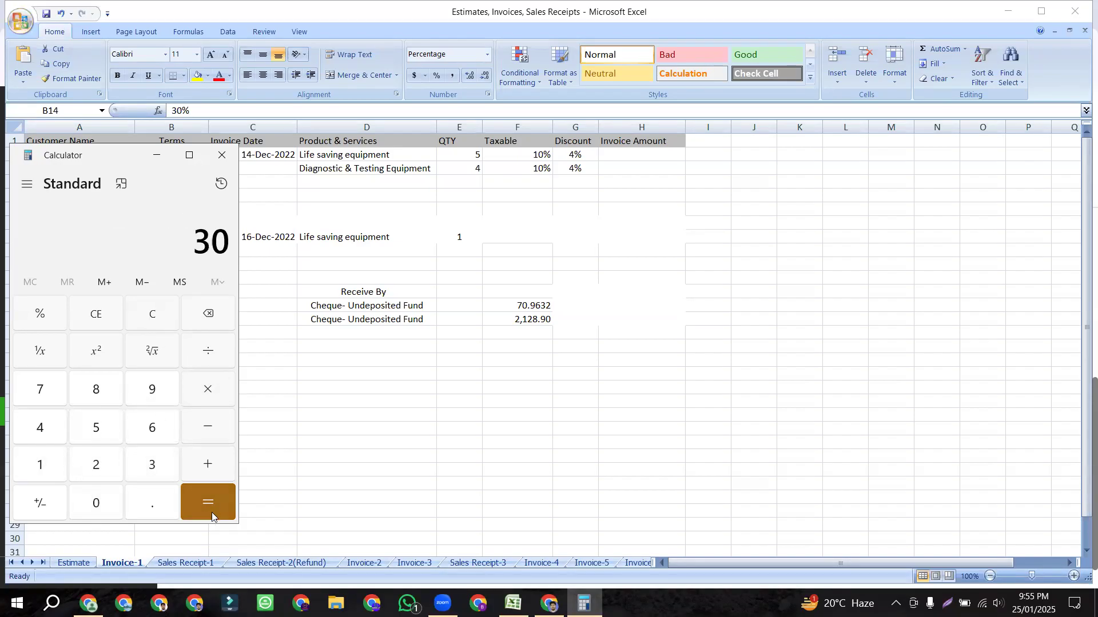
left_click(163, 321)
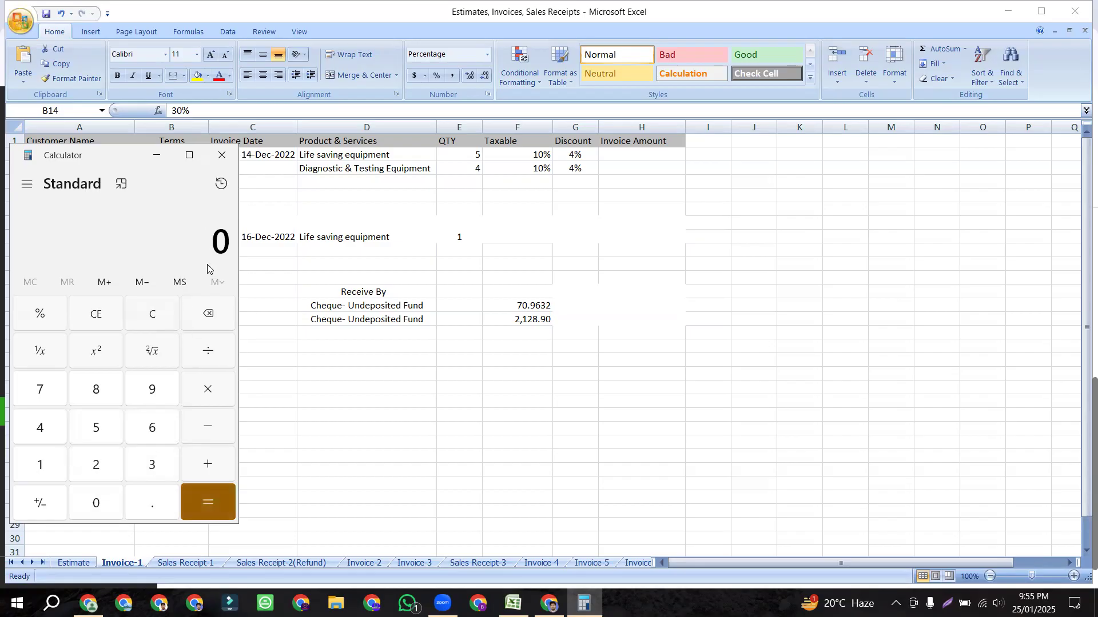
type("5,744.64")
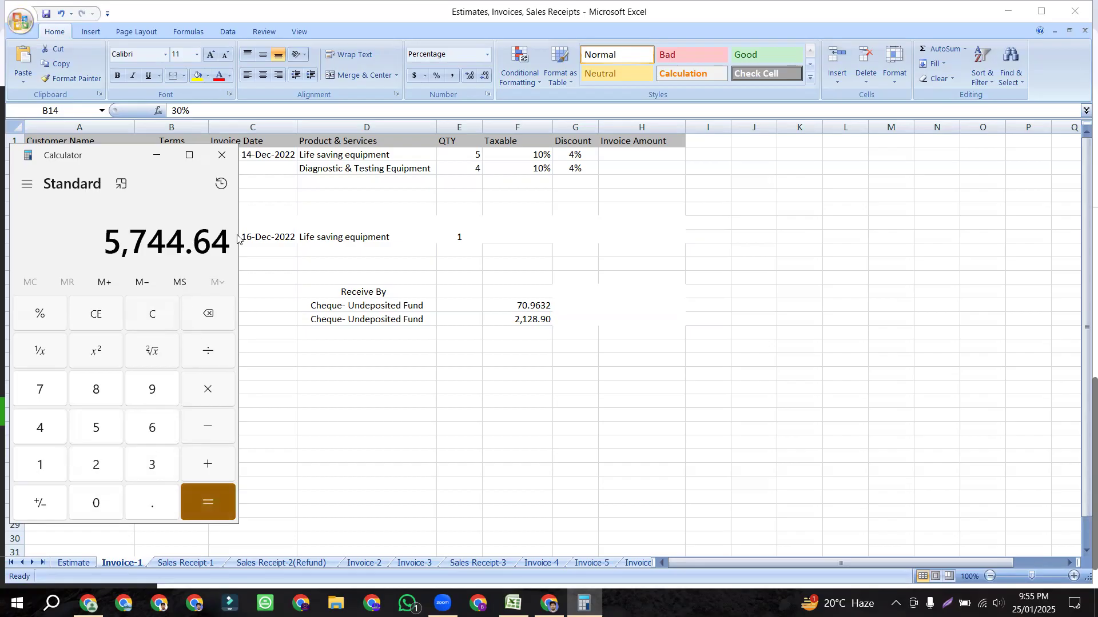
left_click_drag(104, 238, 226, 242)
key("ctrl+c")
left_click(210, 391)
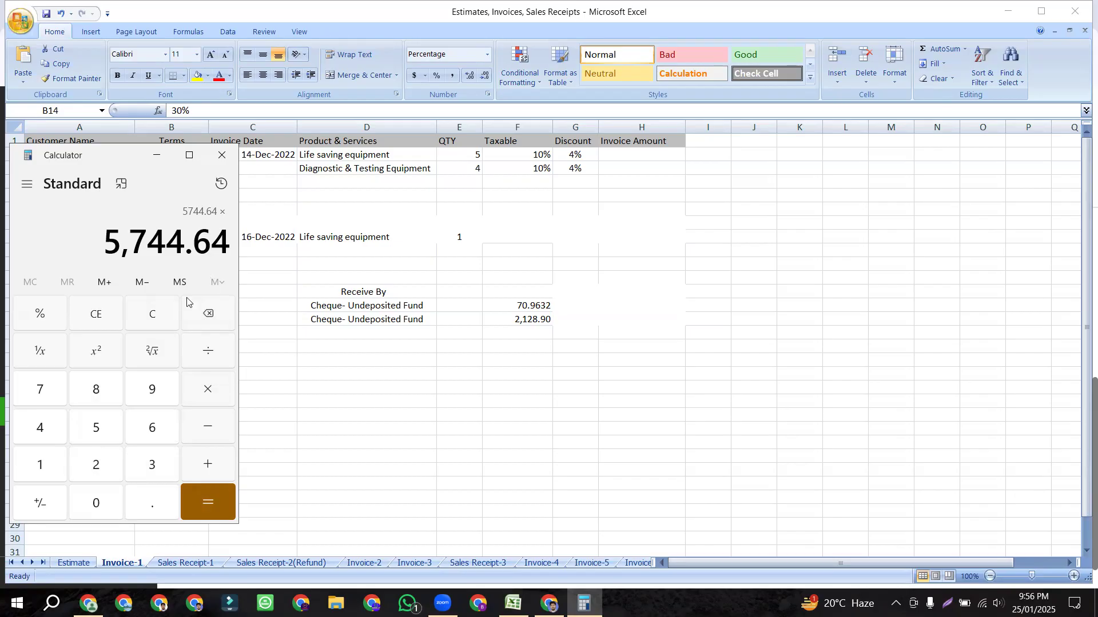
Step: Recompute 5,744.64 ÷ 100 × 30 = 1,723.392 and select the result for copying
left_click(155, 318)
key("ctrl+v")
left_click(211, 356)
left_click(43, 459)
left_click(87, 502)
left_click(90, 497)
left_click(207, 498)
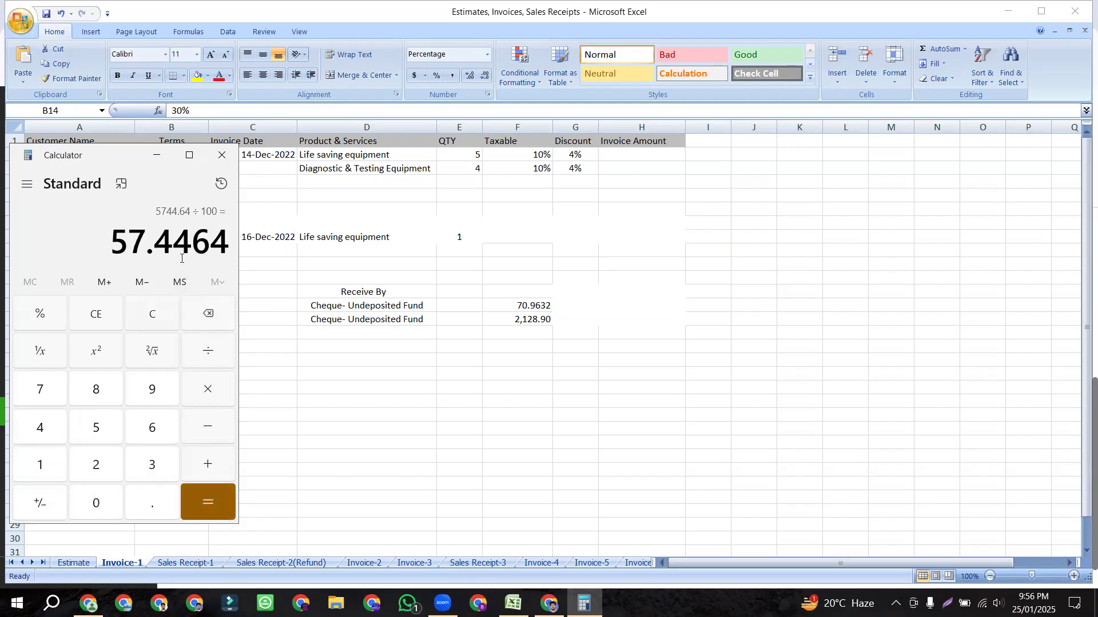
left_click_drag(112, 249, 222, 355)
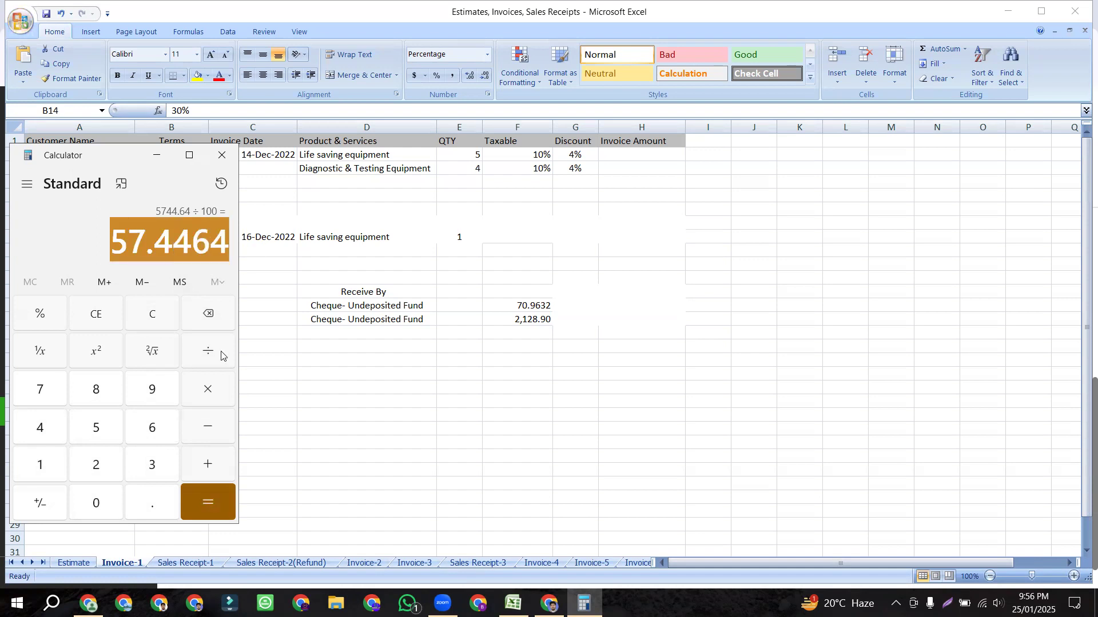
left_click(206, 393)
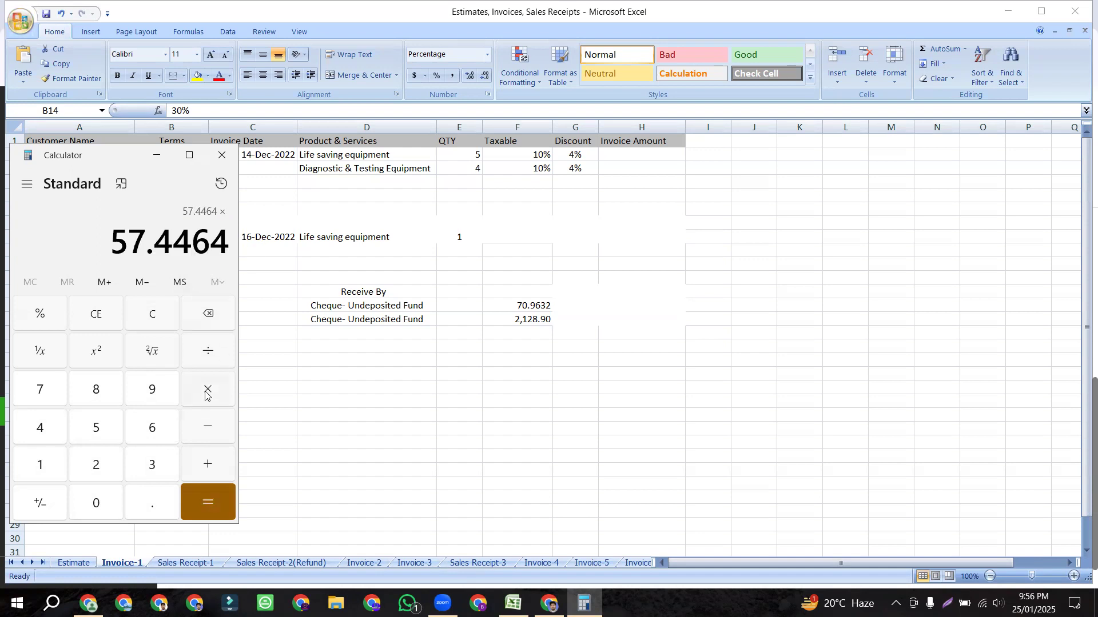
left_click(153, 468)
left_click(96, 504)
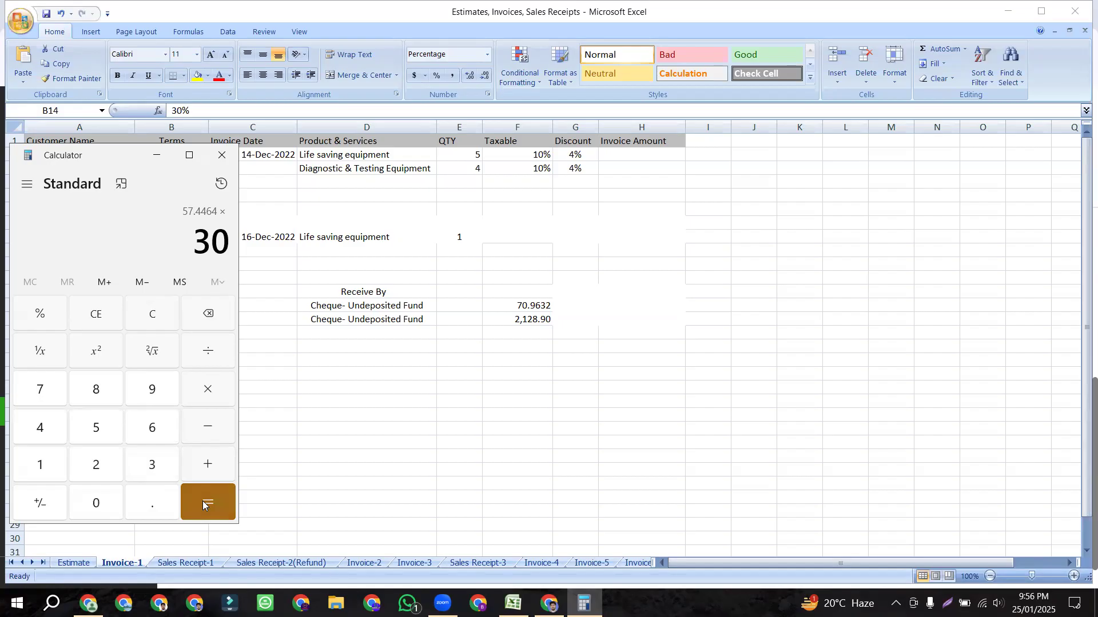
left_click(203, 506)
left_click_drag(105, 236, 212, 240)
key("ctrl+c")
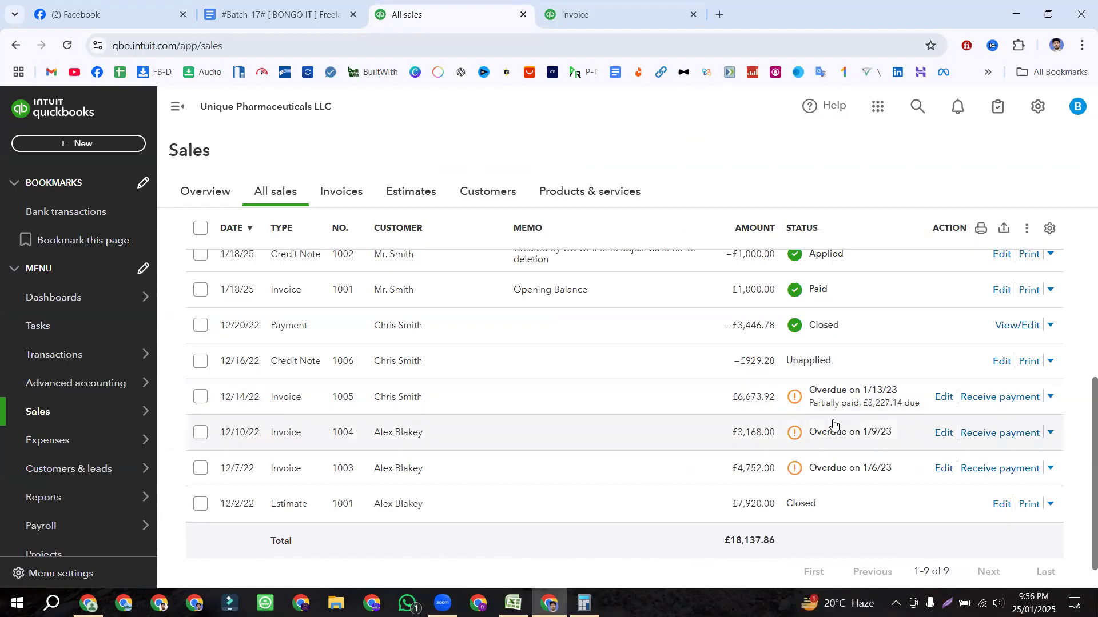
Step: Start another payment on invoice 1005 and set the amount received to 1,723.39
left_click(1004, 398)
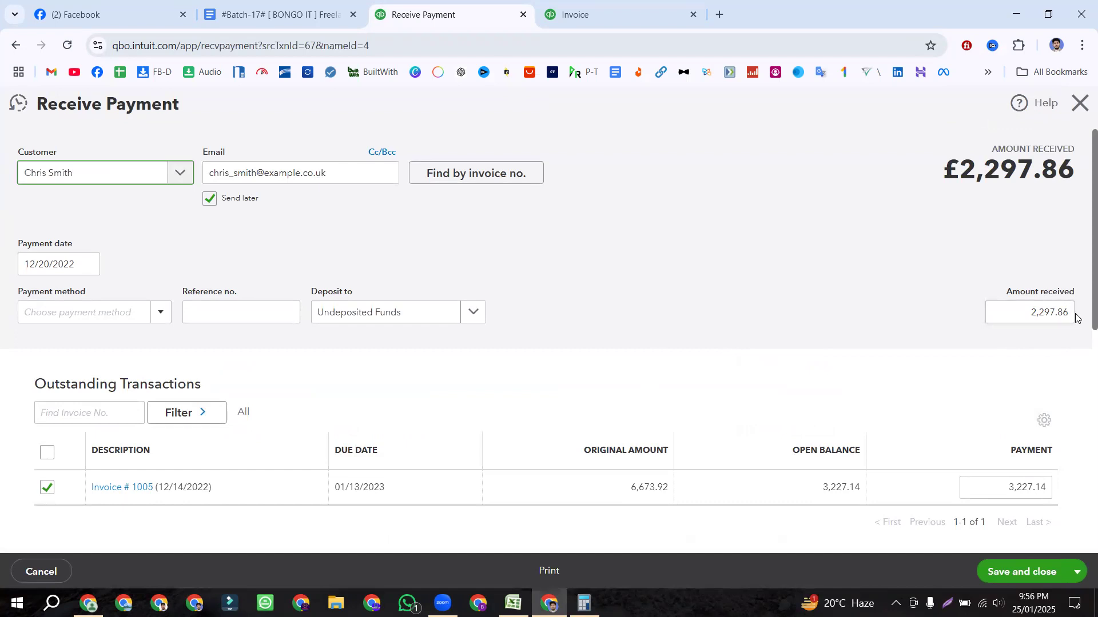
left_click(1070, 312)
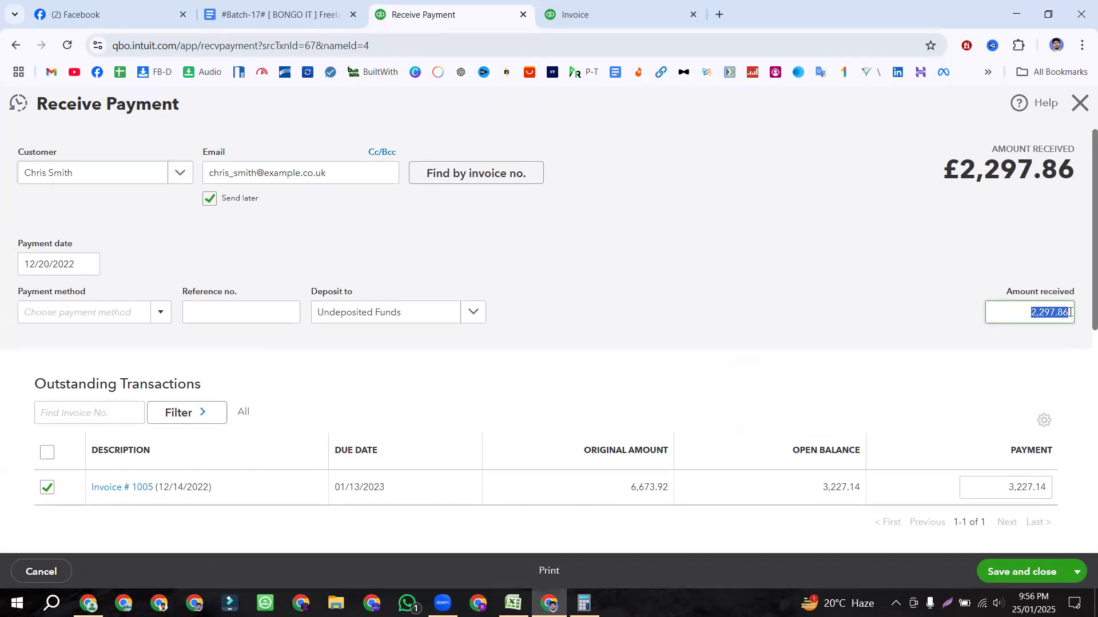
left_click(1070, 312)
left_click_drag(1031, 313, 1081, 318)
key("ctrl+v")
left_click(928, 311)
left_click(1024, 313)
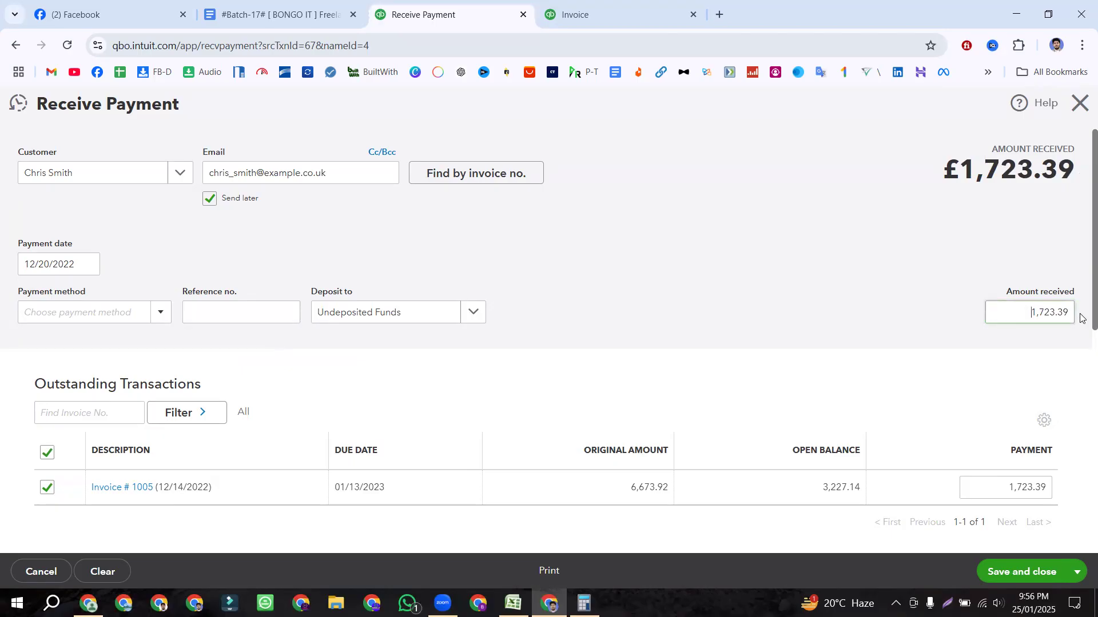
left_click(868, 330)
Step: Choose Cheque as the payment method and date the payment 22 December 2022
scroll(865, 326, "down", 1)
scroll(572, 343, "up", 1)
left_click(160, 312)
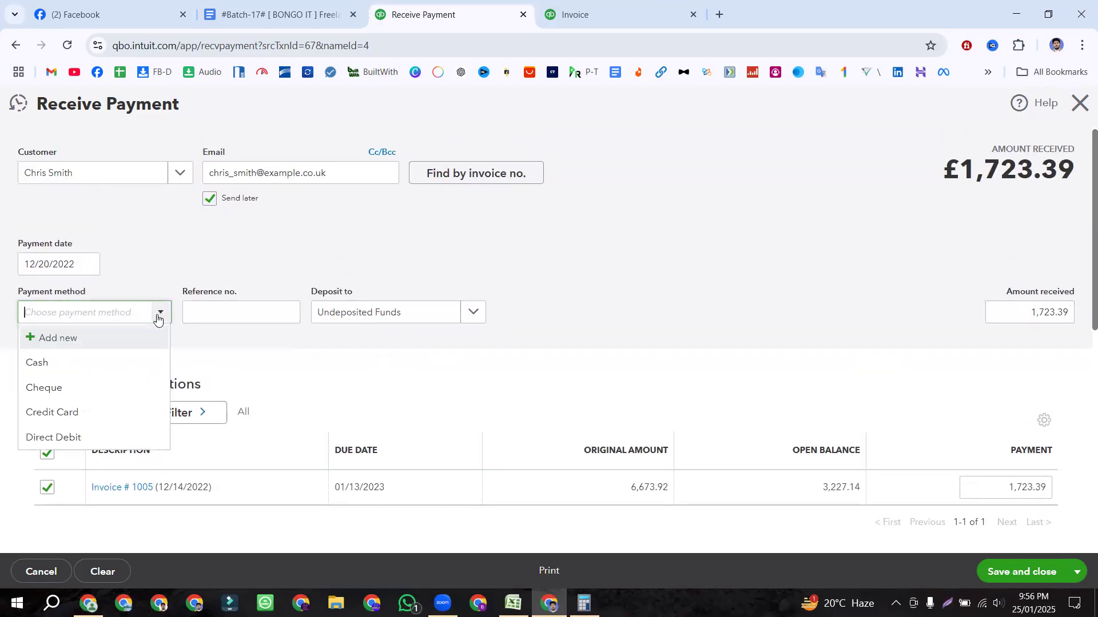
left_click(70, 388)
left_click(88, 263)
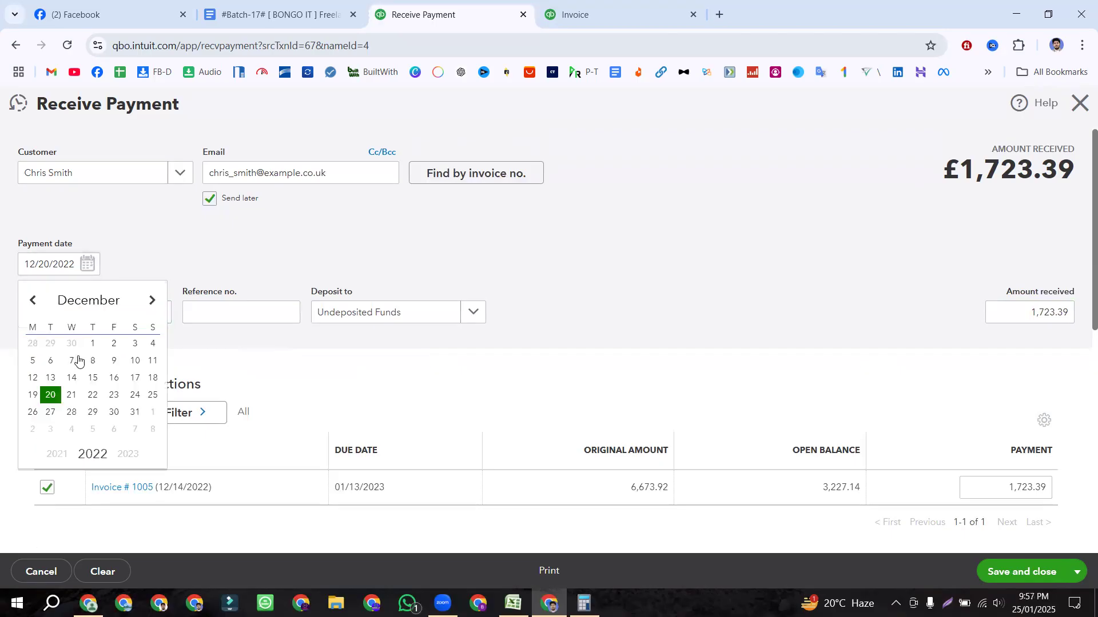
left_click(93, 397)
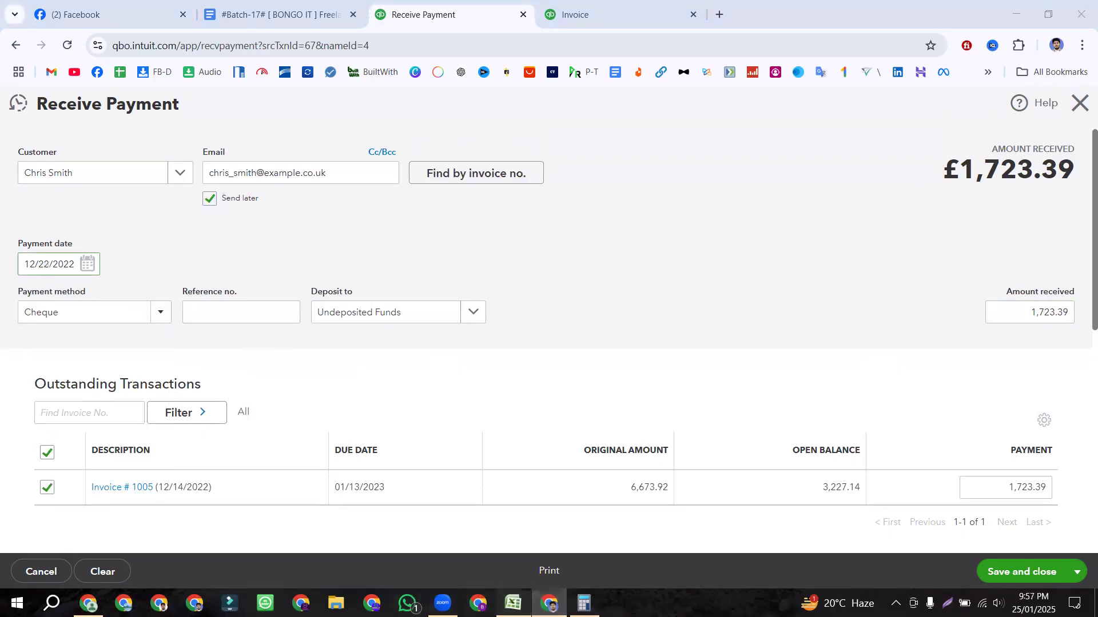
Step: Verify the second payment's date, 30% share and Undeposited Funds cheque against the Excel workbook
left_click(513, 604)
left_click(106, 324)
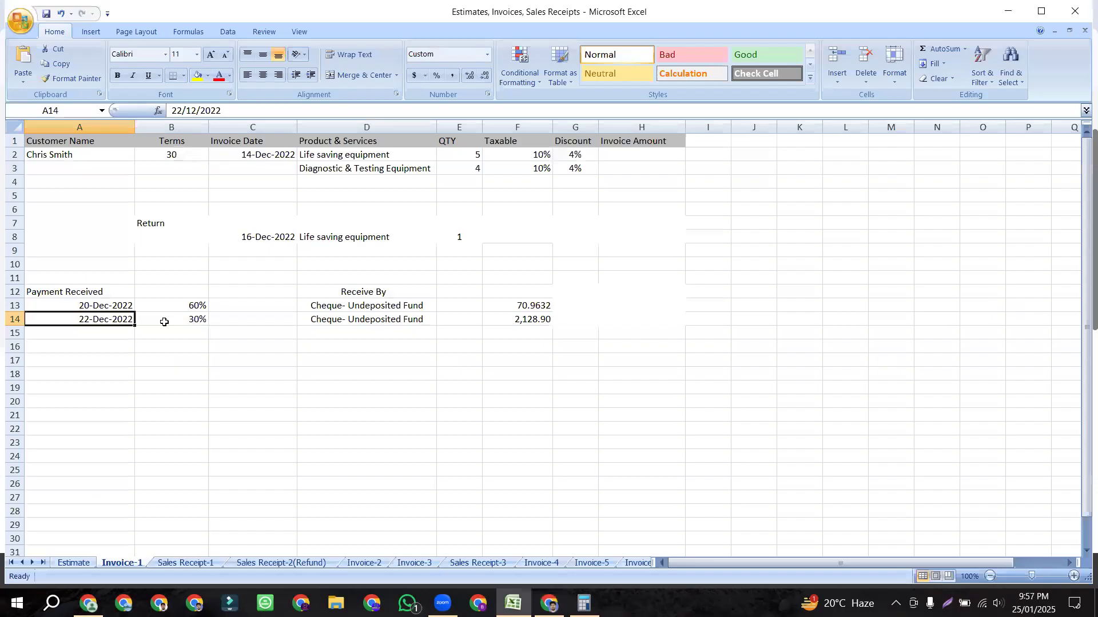
left_click(179, 322)
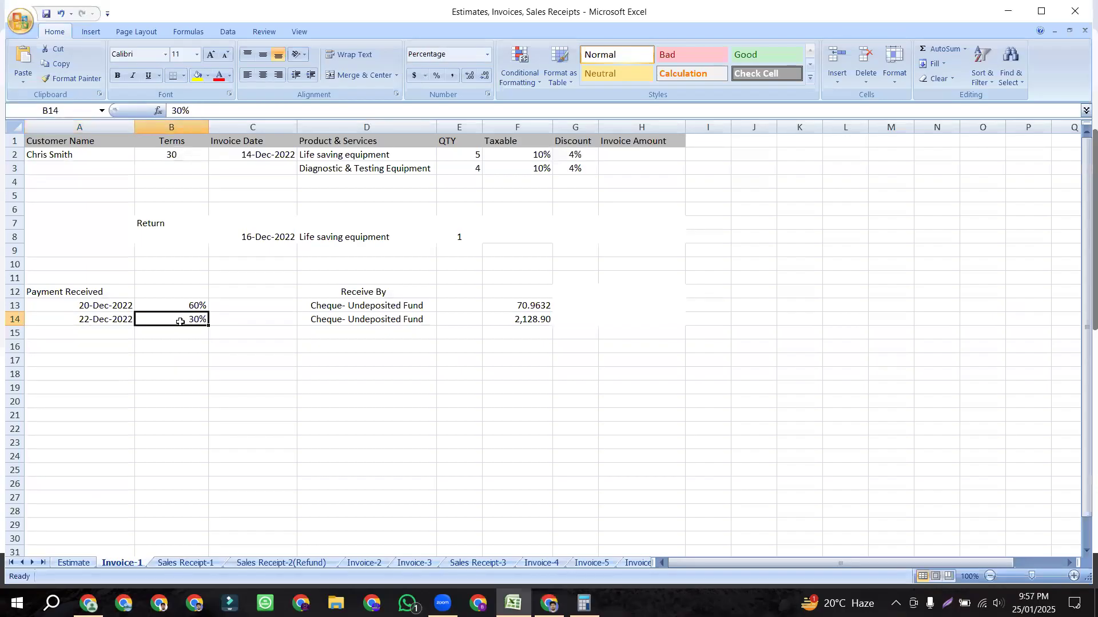
left_click(355, 319)
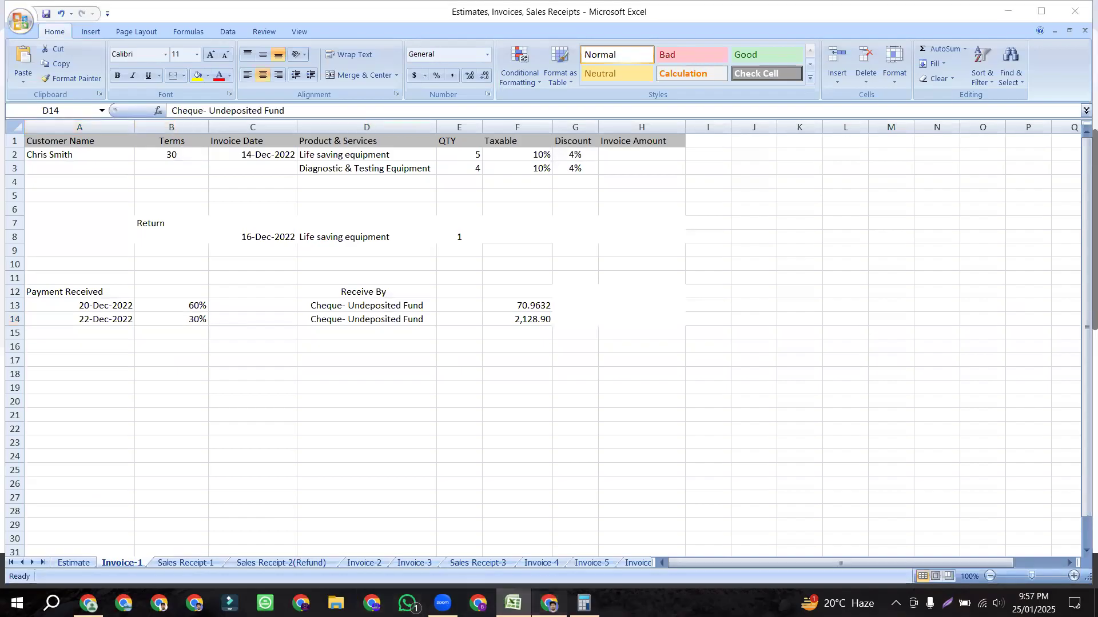
key("alt+Tab")
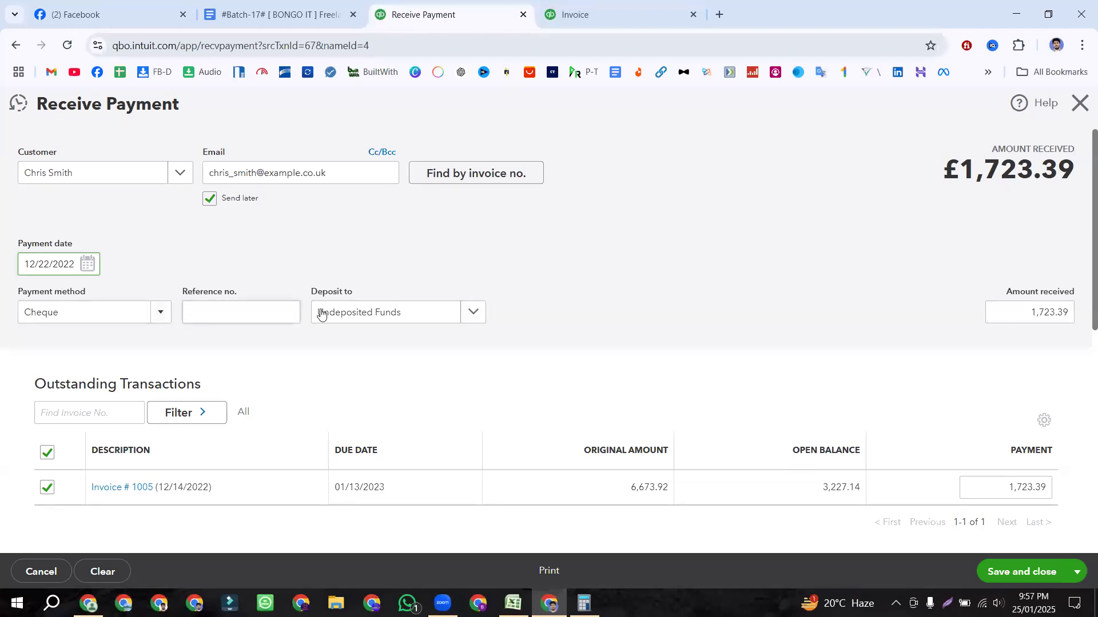
scroll(475, 314, "down", 4)
scroll(475, 313, "up", 4)
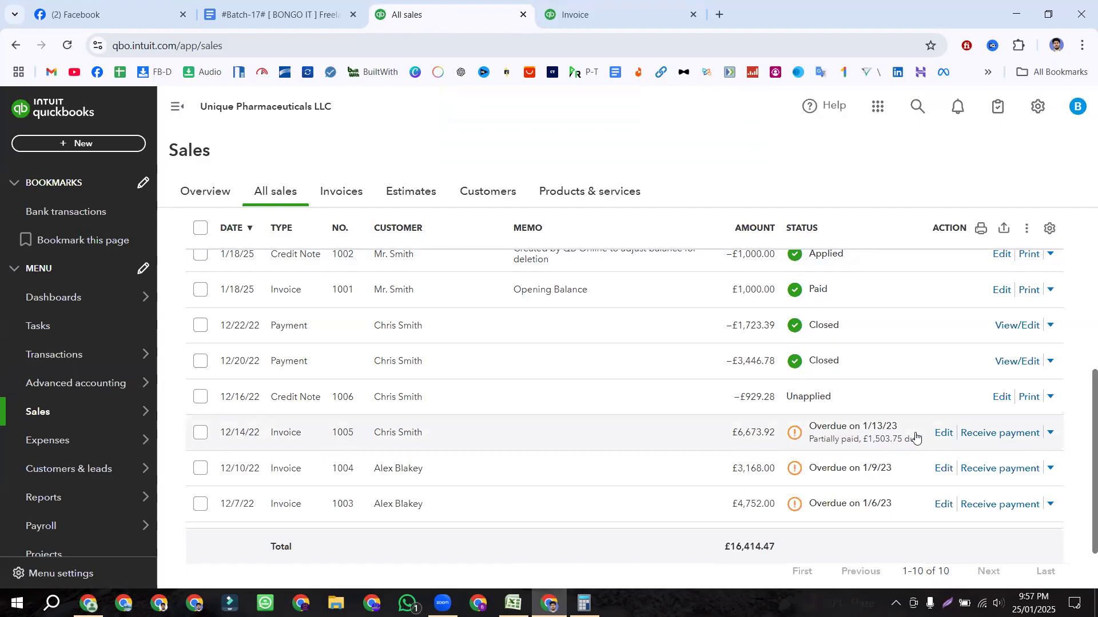
scroll(857, 400, "down", 2)
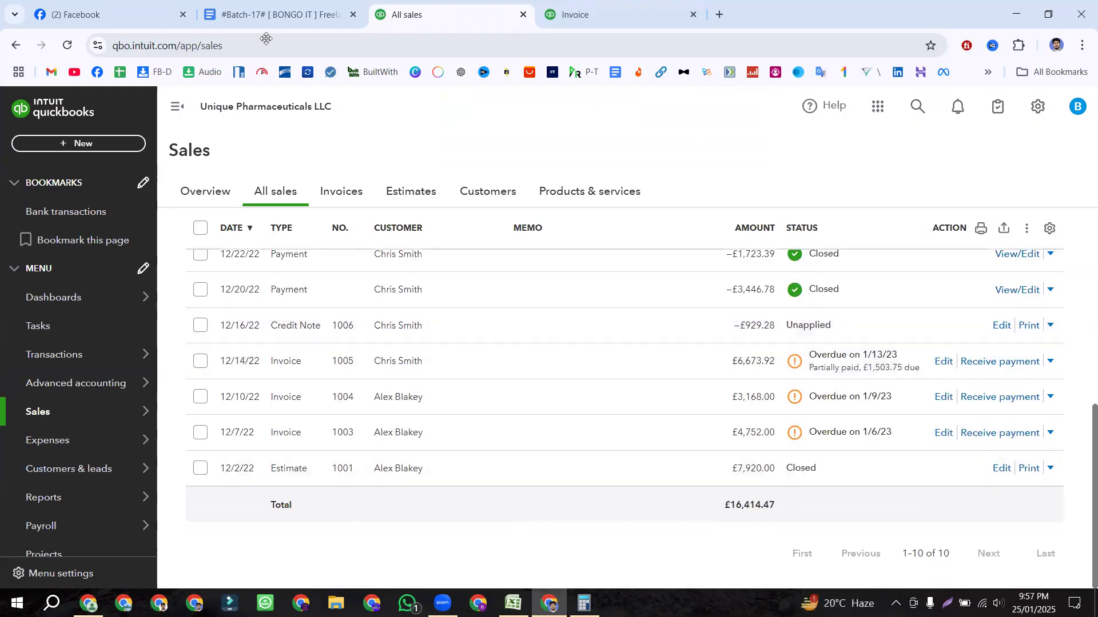
left_click(269, 16)
left_click(442, 453)
left_click_drag(441, 445, 298, 298)
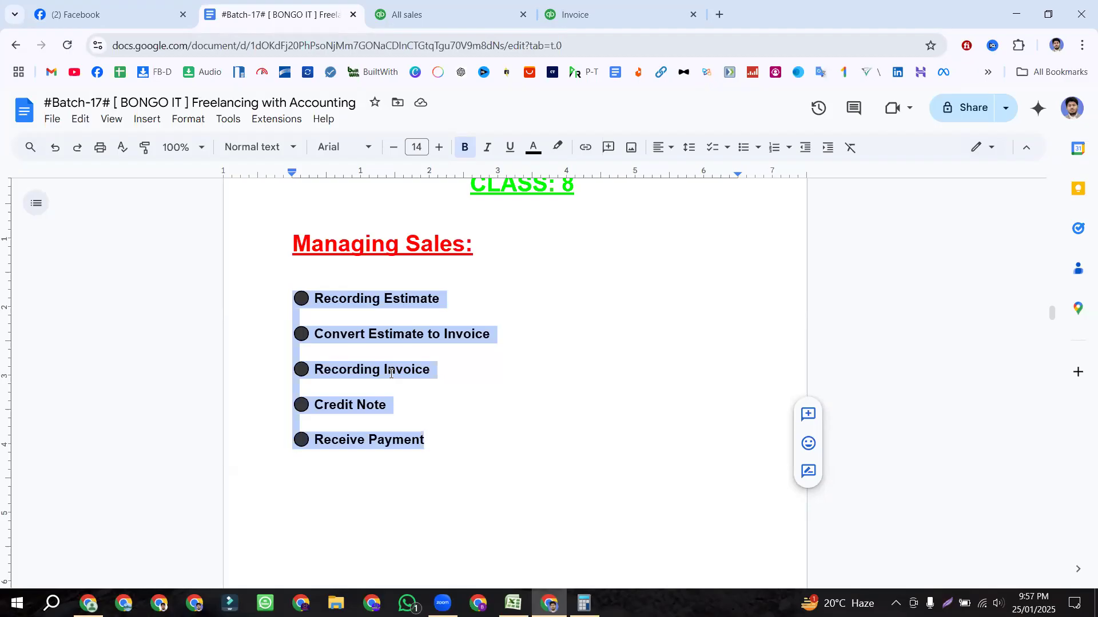
left_click(438, 5)
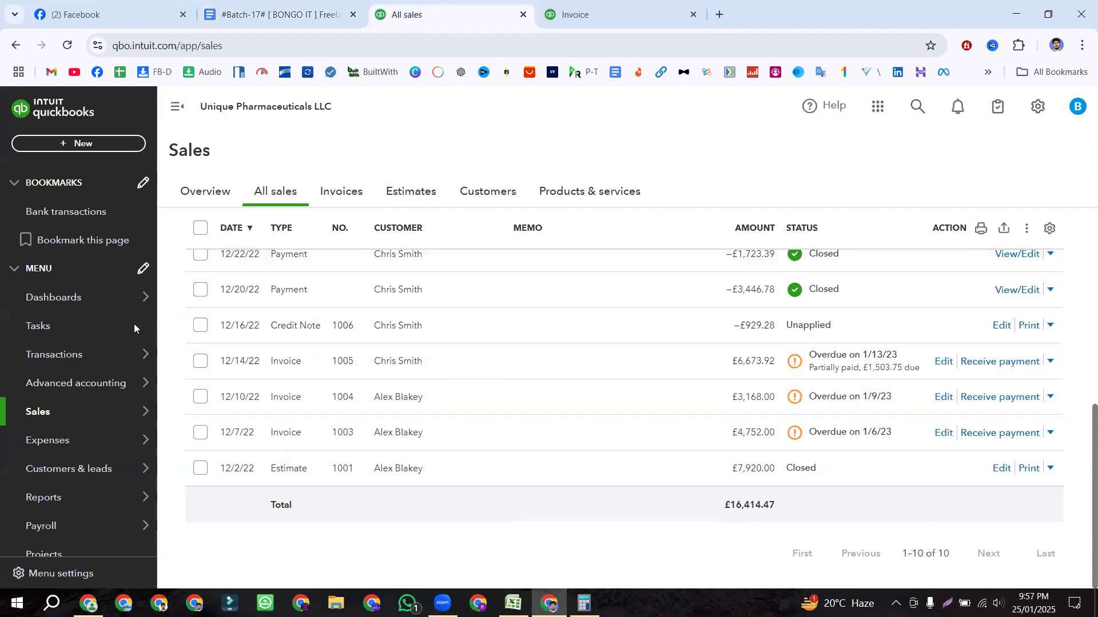
key("alt+Tab")
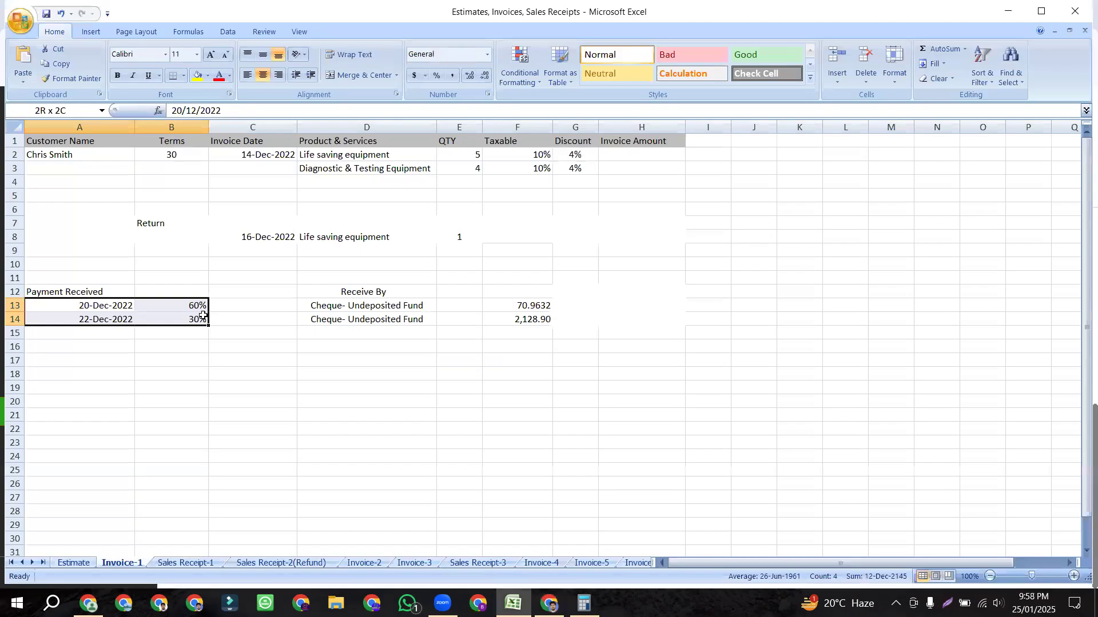
left_click(155, 331)
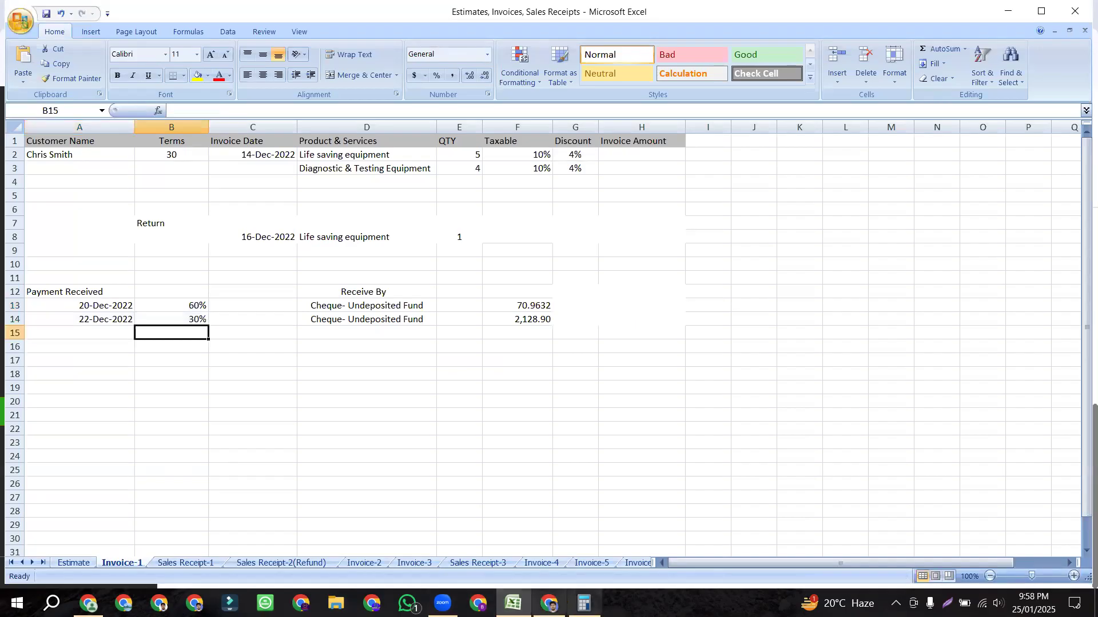
left_click(549, 604)
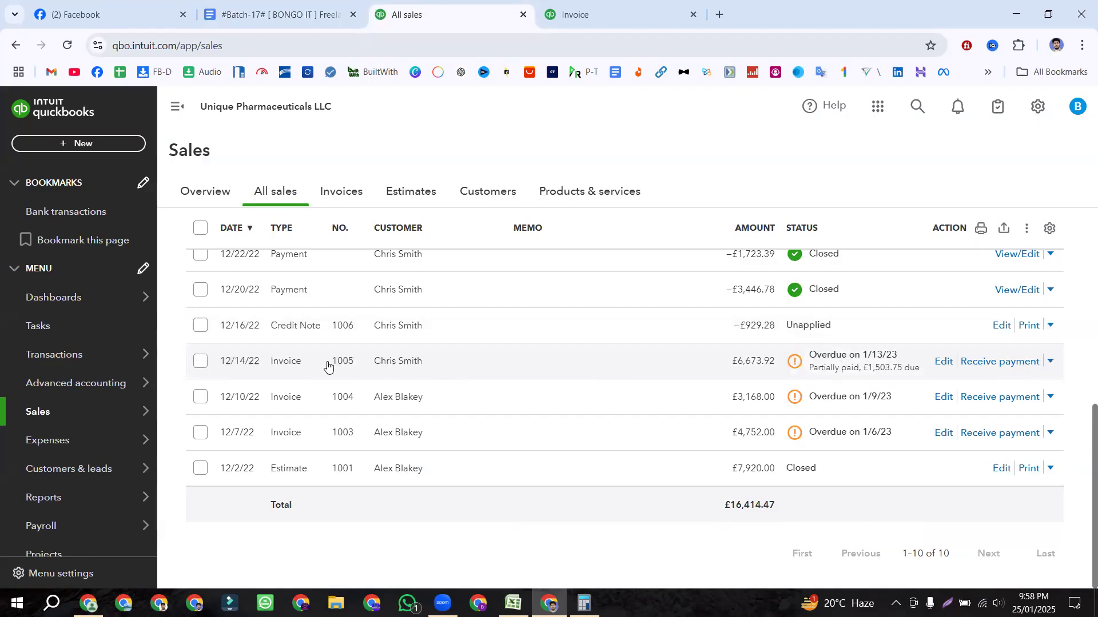
Step: Start a payment on invoice 1005 dated 25 December 2022, paid by Cheque
left_click(1013, 364)
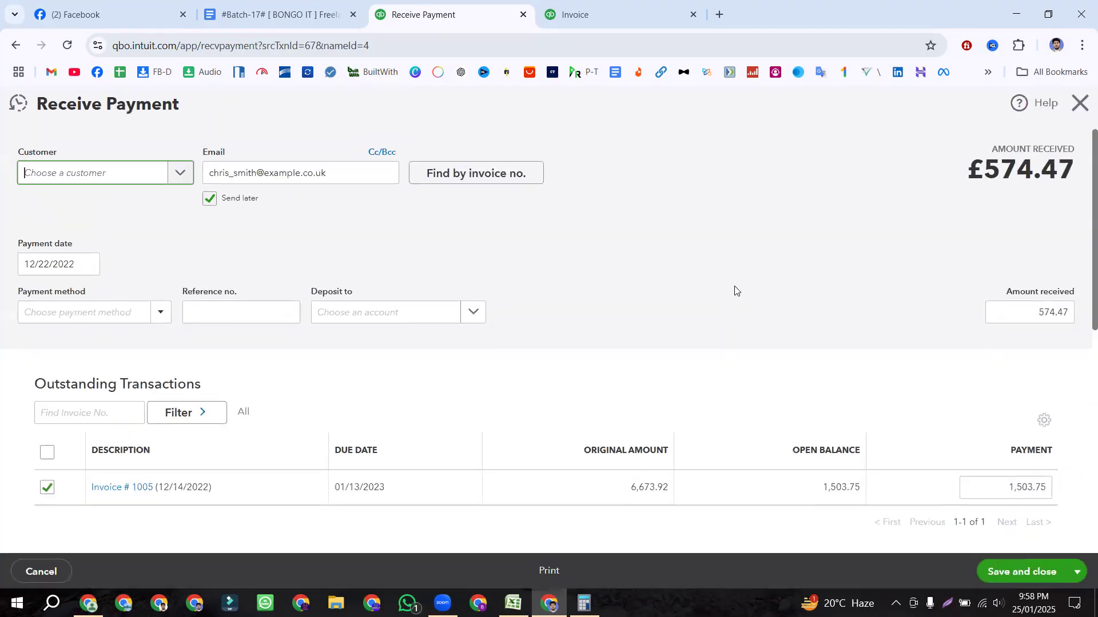
left_click(87, 264)
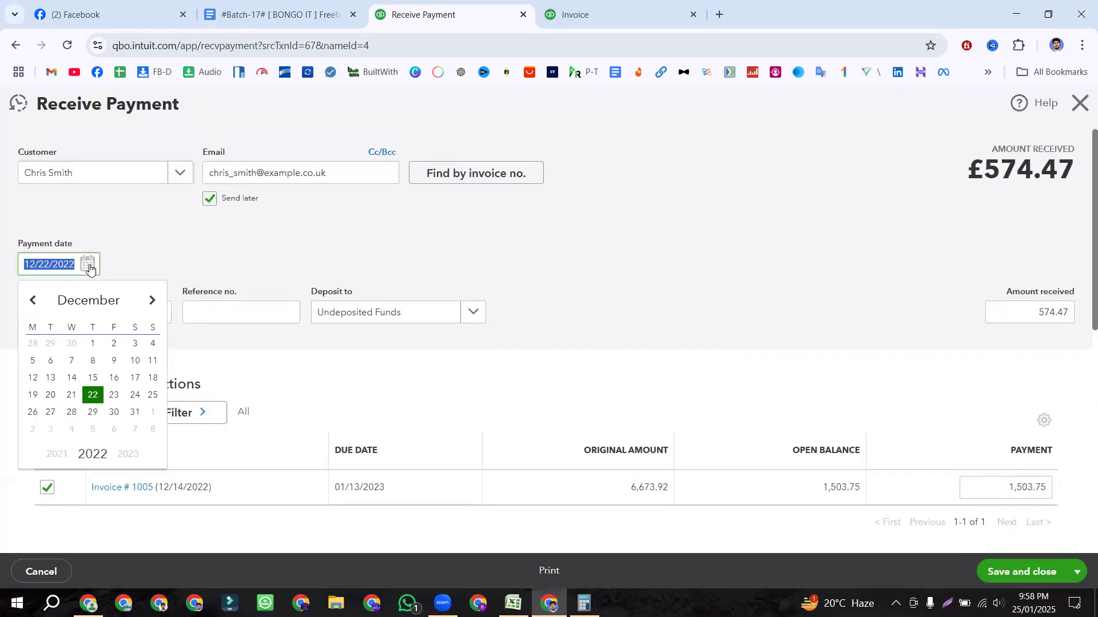
left_click(152, 407)
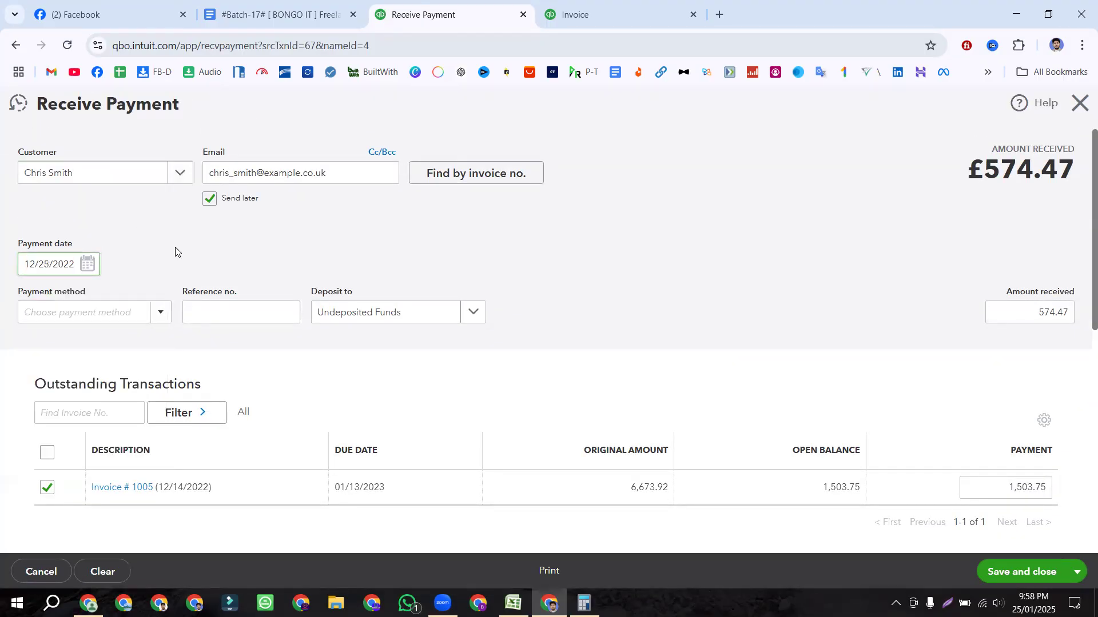
left_click(161, 315)
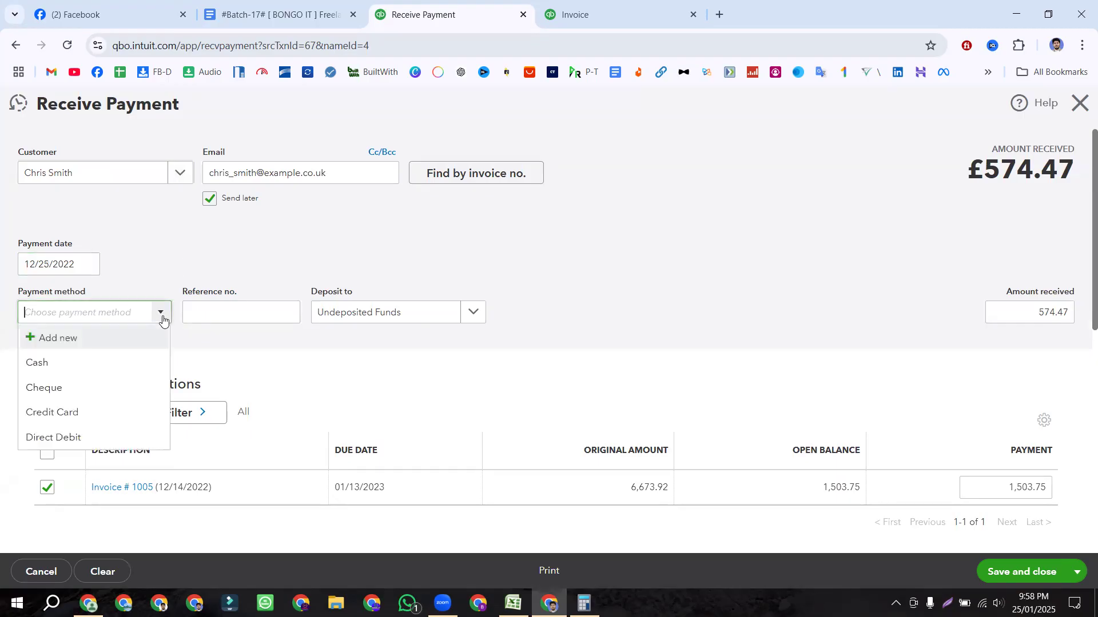
left_click(80, 388)
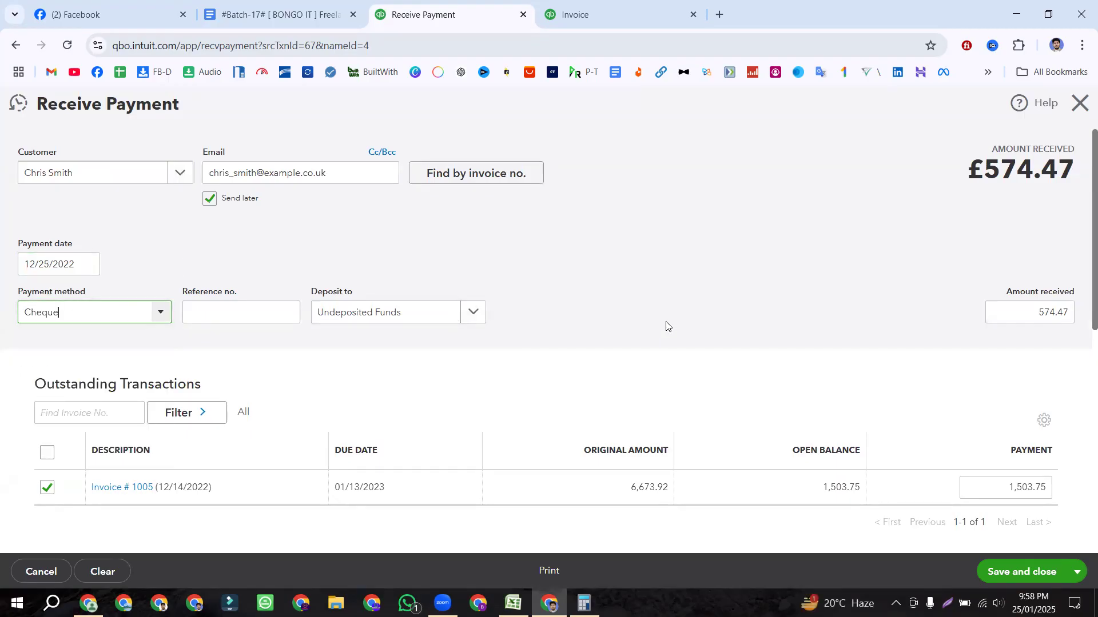
key("shift+Tab")
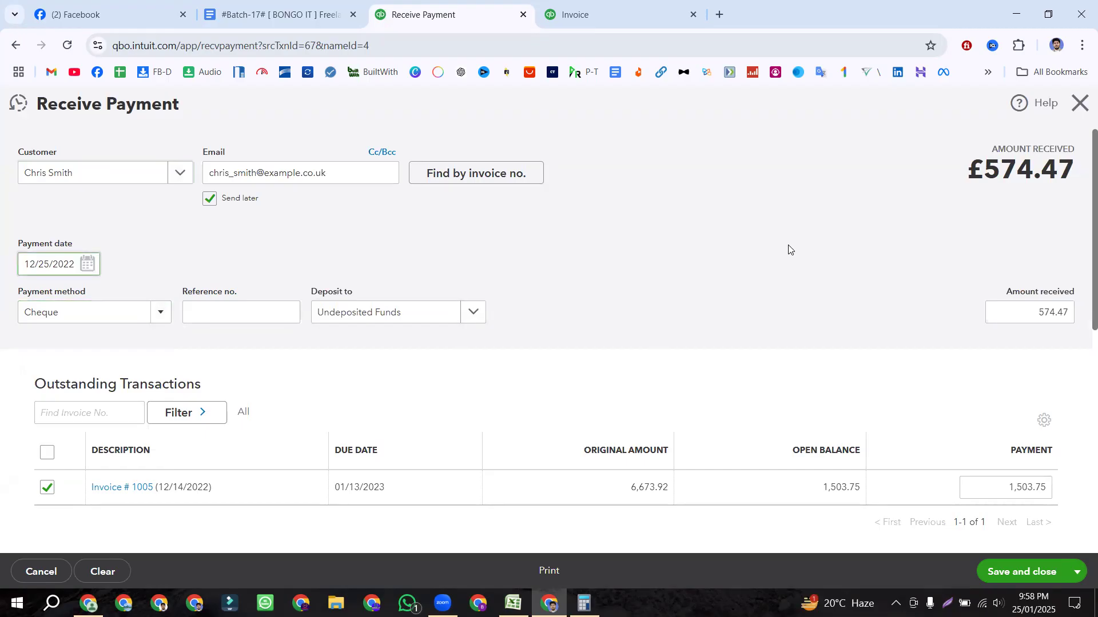
Step: Review the 574.47 total received and the applied credit note 1006 on the form
left_click_drag(978, 168, 1077, 171)
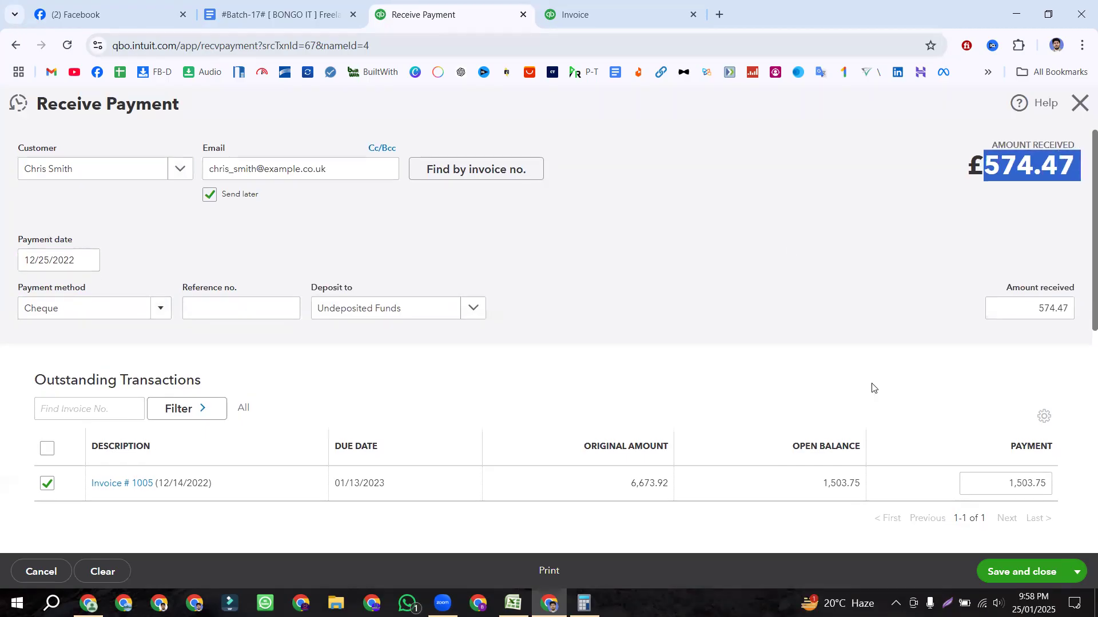
scroll(980, 468, "down", 4)
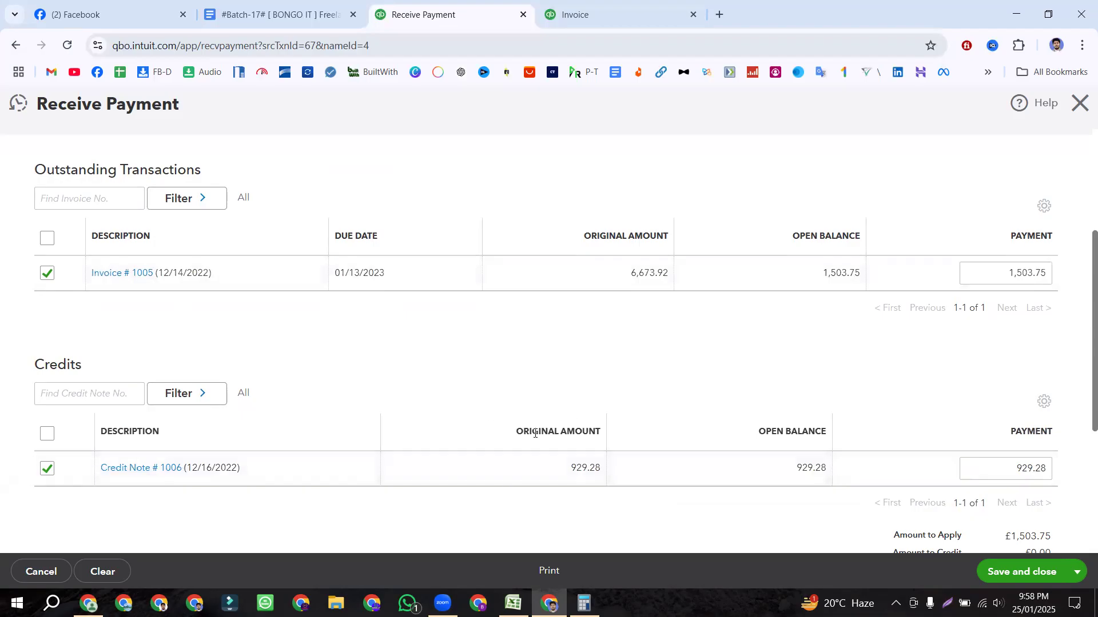
scroll(718, 321, "up", 4)
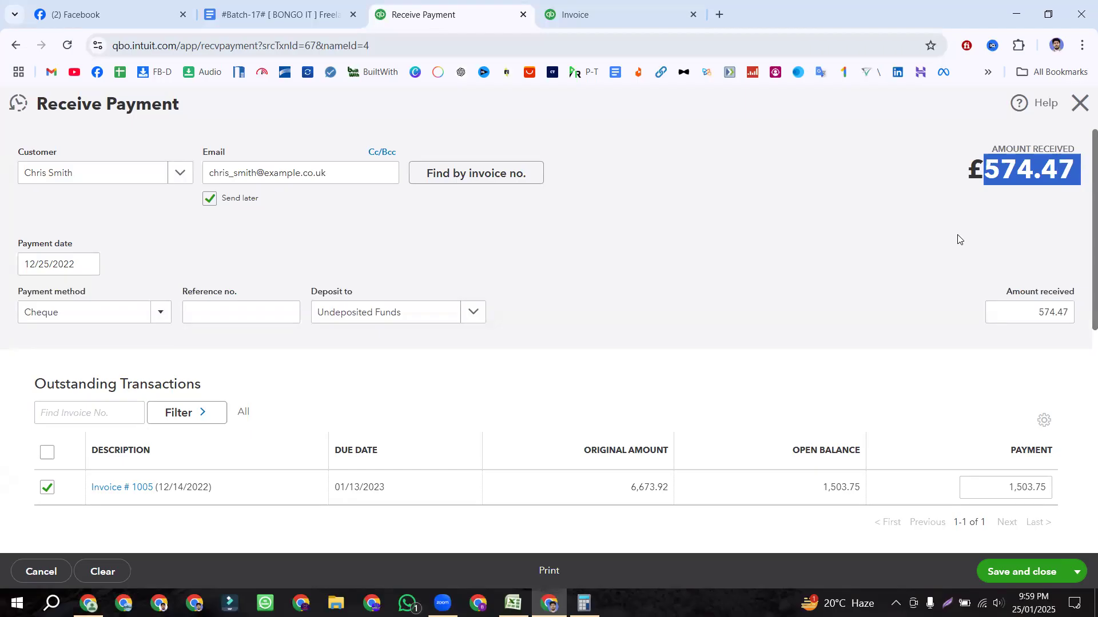
scroll(961, 246, "down", 4)
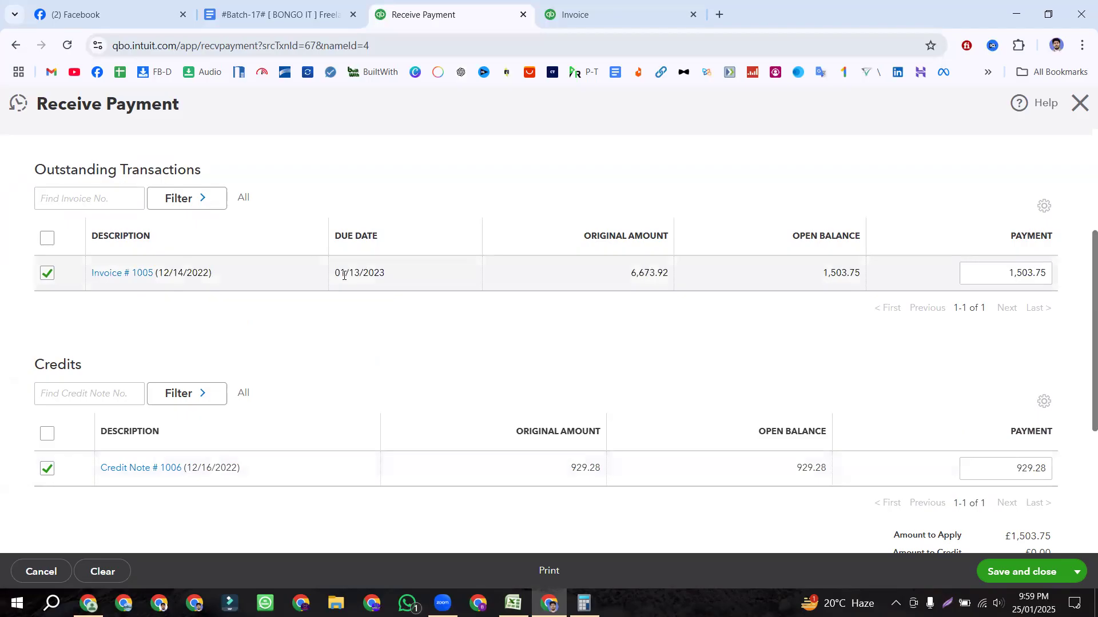
scroll(659, 397, "up", 4)
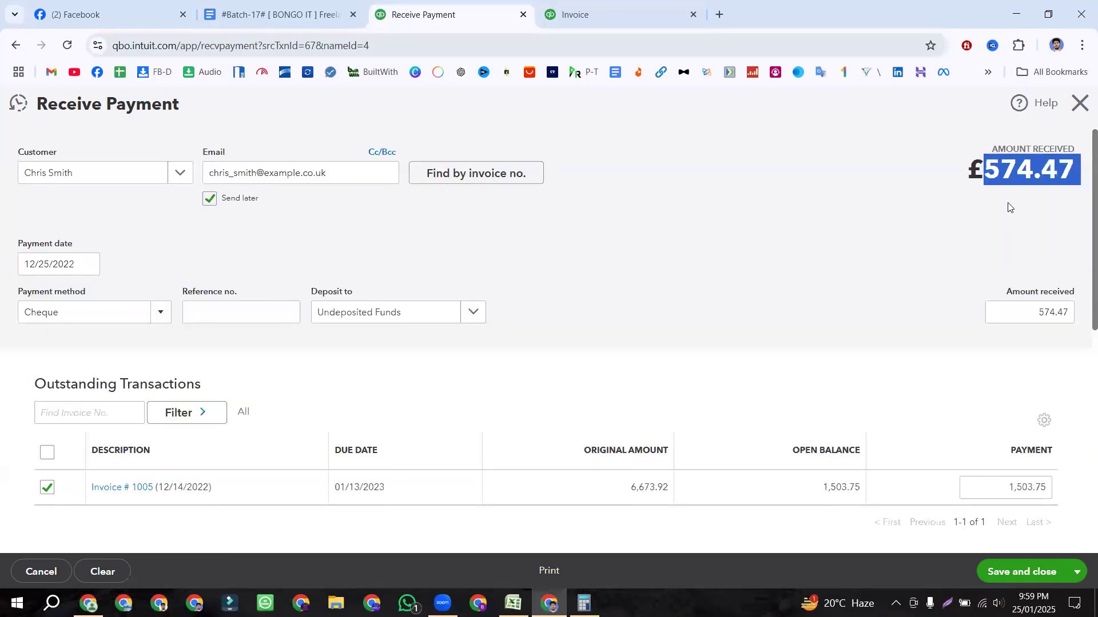
scroll(954, 233, "down", 3)
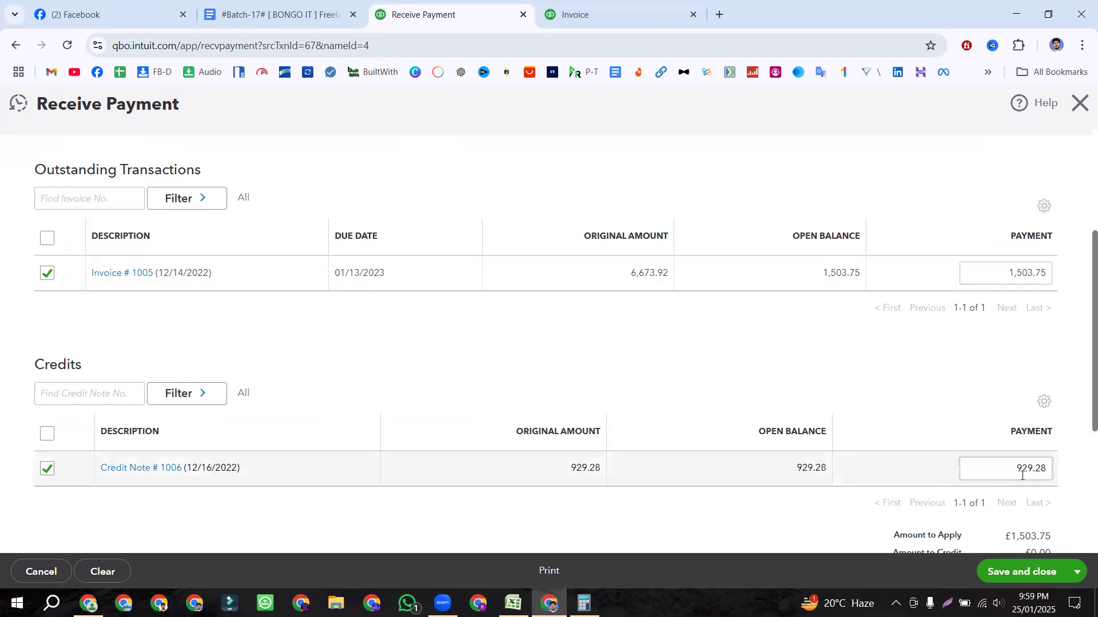
left_click_drag(1022, 476, 1051, 473)
scroll(949, 423, "up", 1)
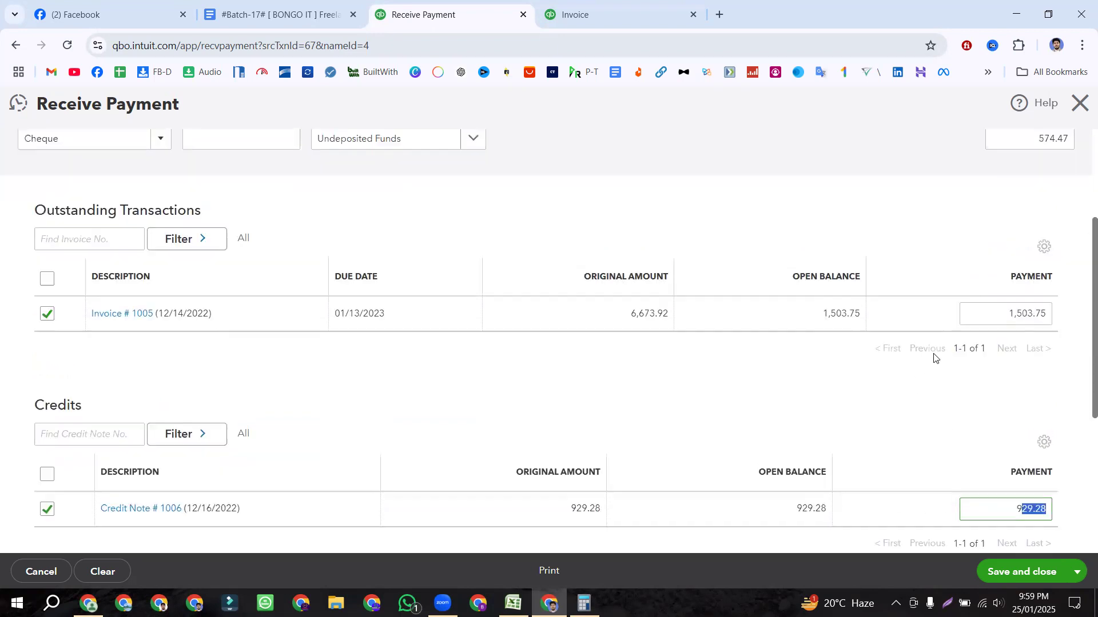
scroll(934, 357, "up", 2)
double_click(1036, 240)
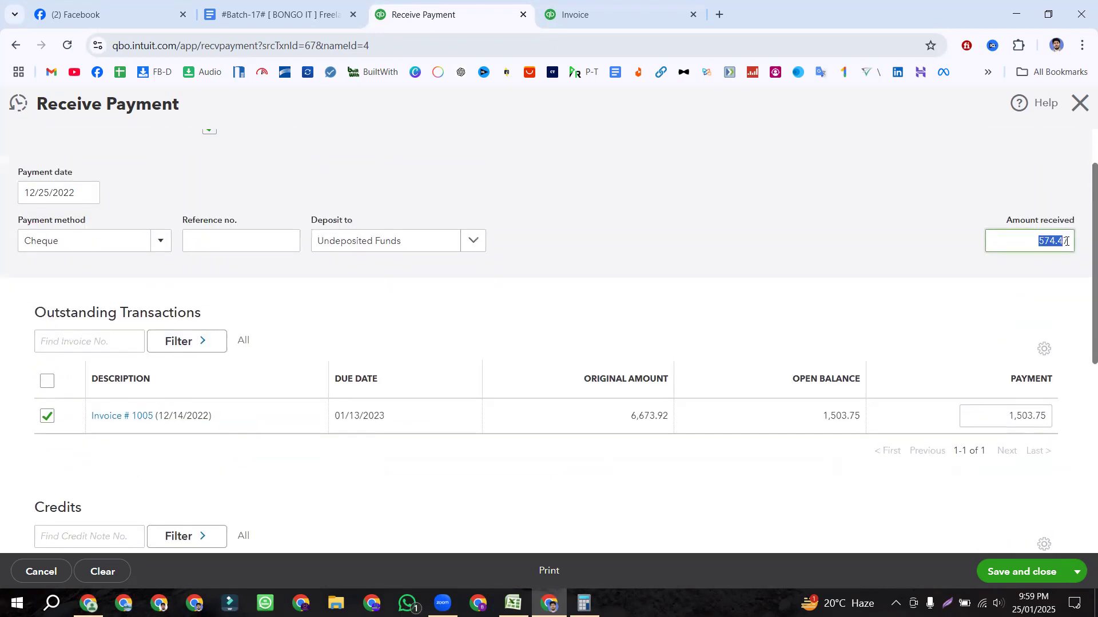
left_click(982, 283)
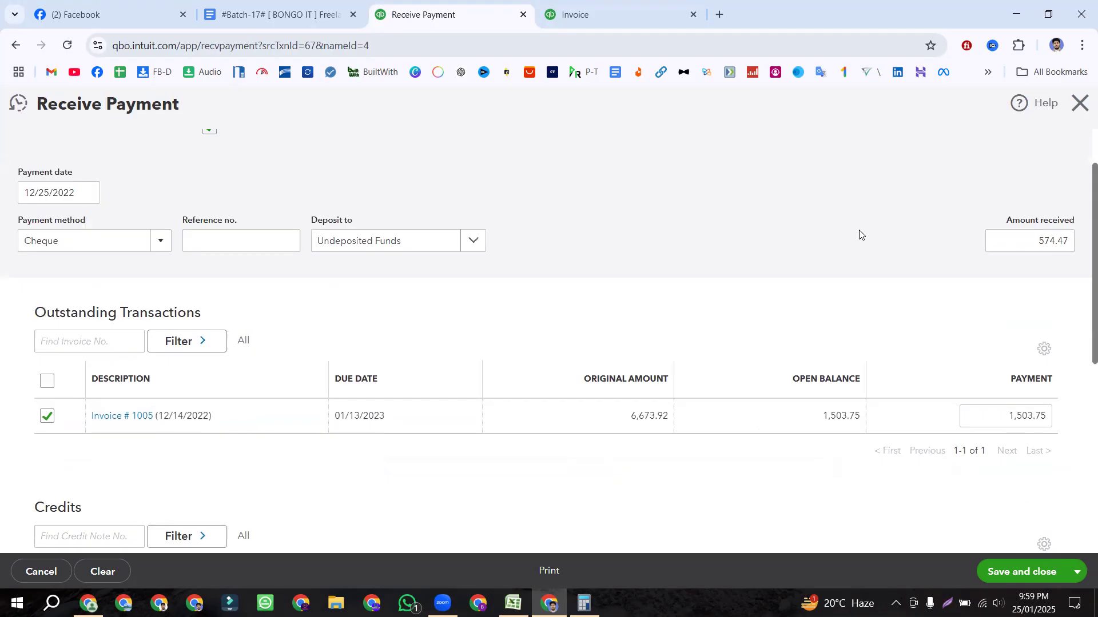
Step: Highlight the 574.47 total and amount received again to confirm the payment figure
scroll(861, 235, "up", 1)
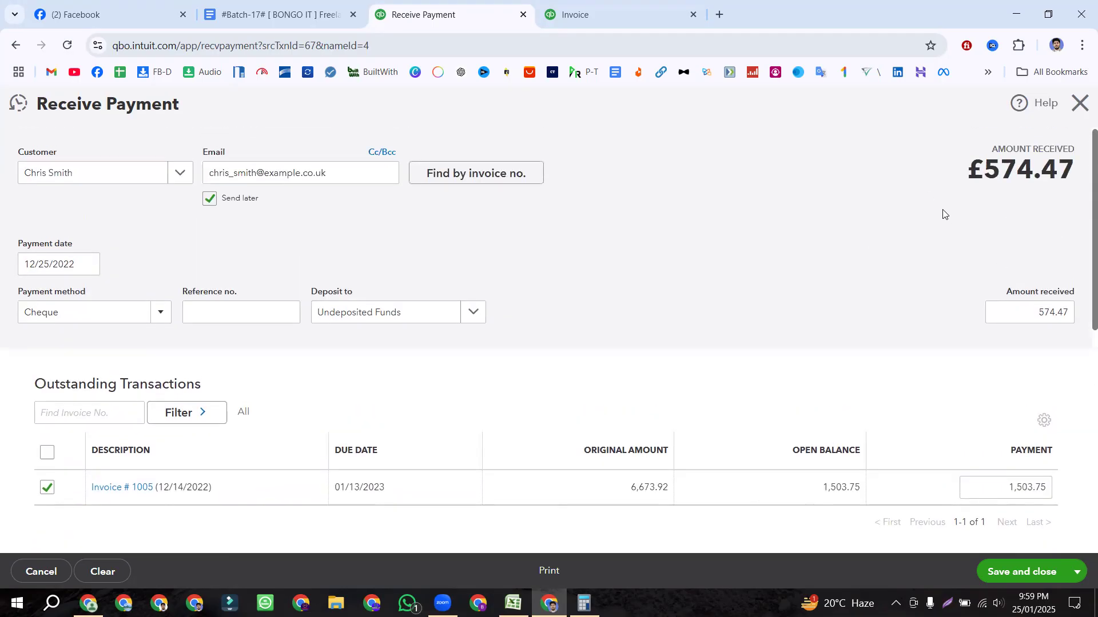
left_click_drag(981, 170, 1075, 171)
left_click(925, 229)
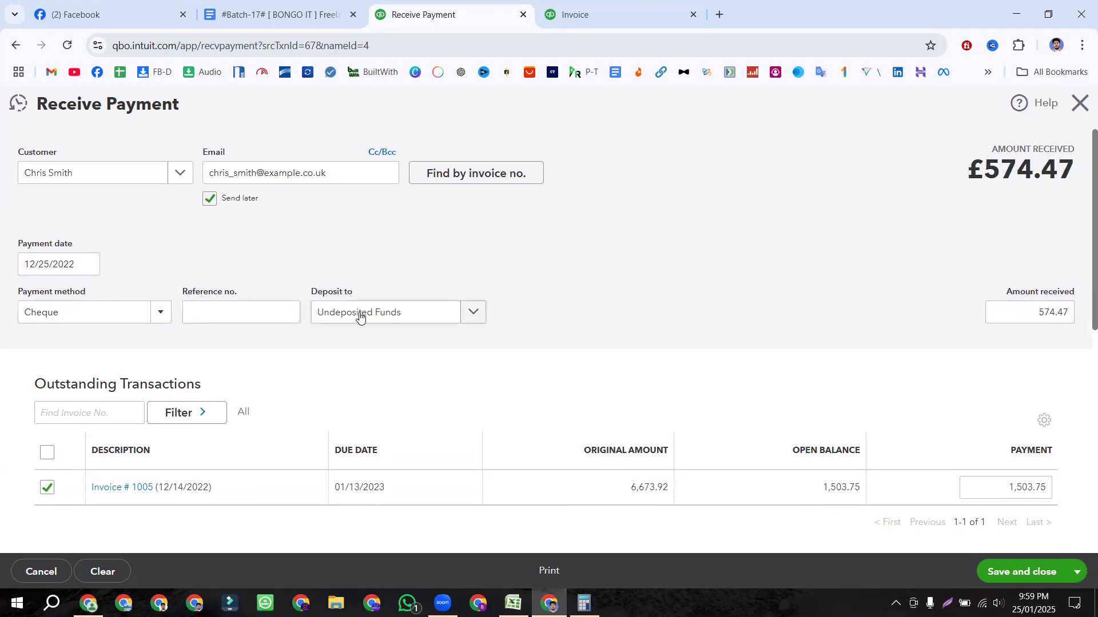
scroll(926, 306, "down", 4)
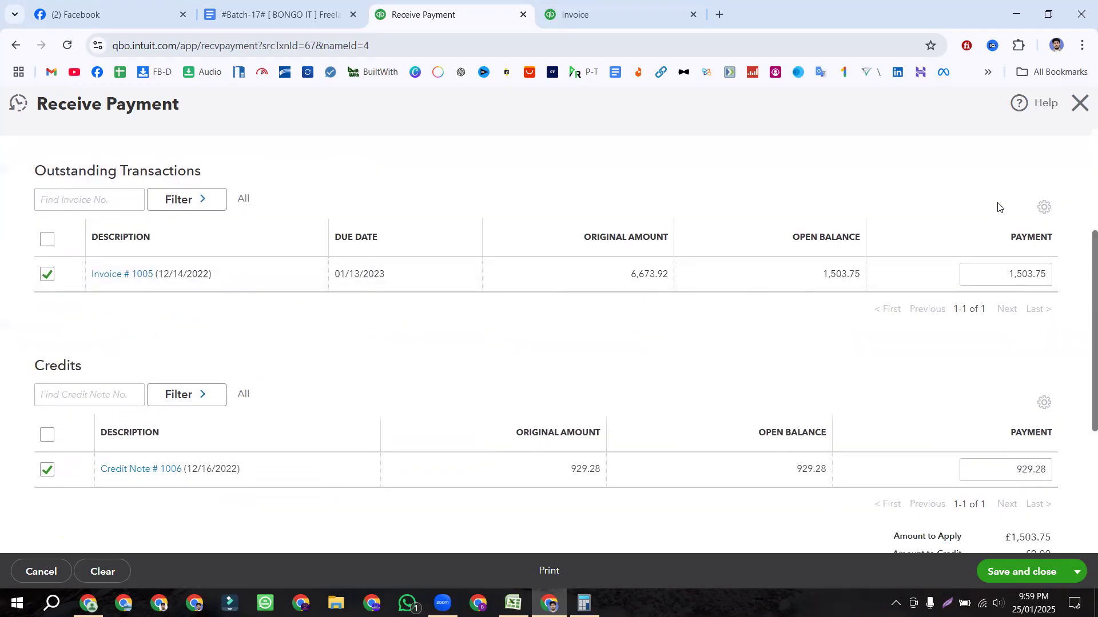
scroll(1000, 206, "up", 4)
left_click(1017, 309)
left_click(831, 321)
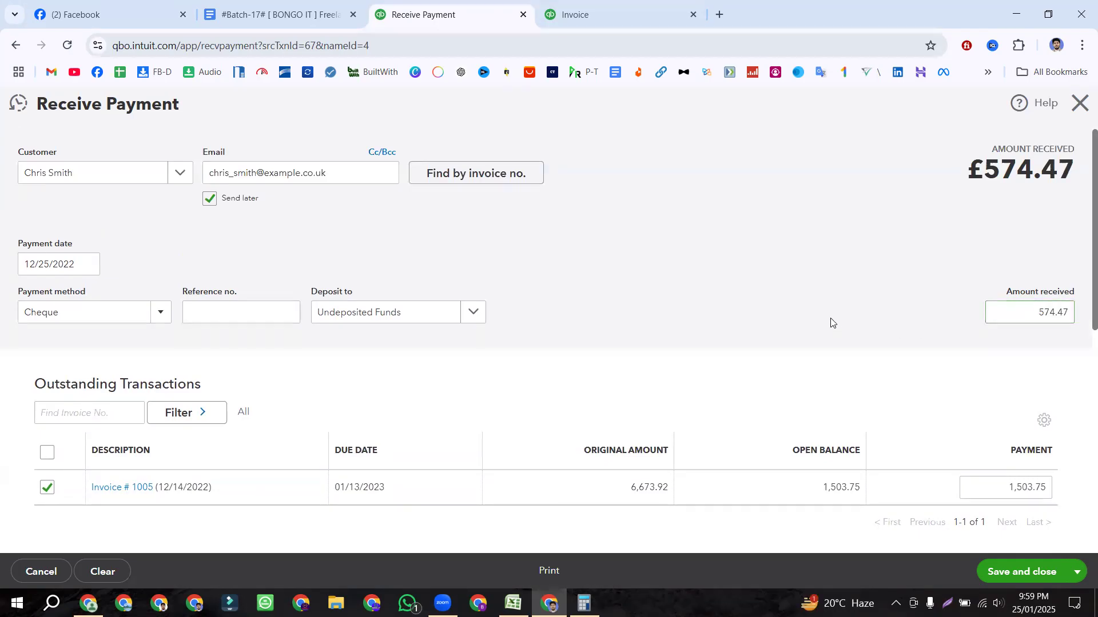
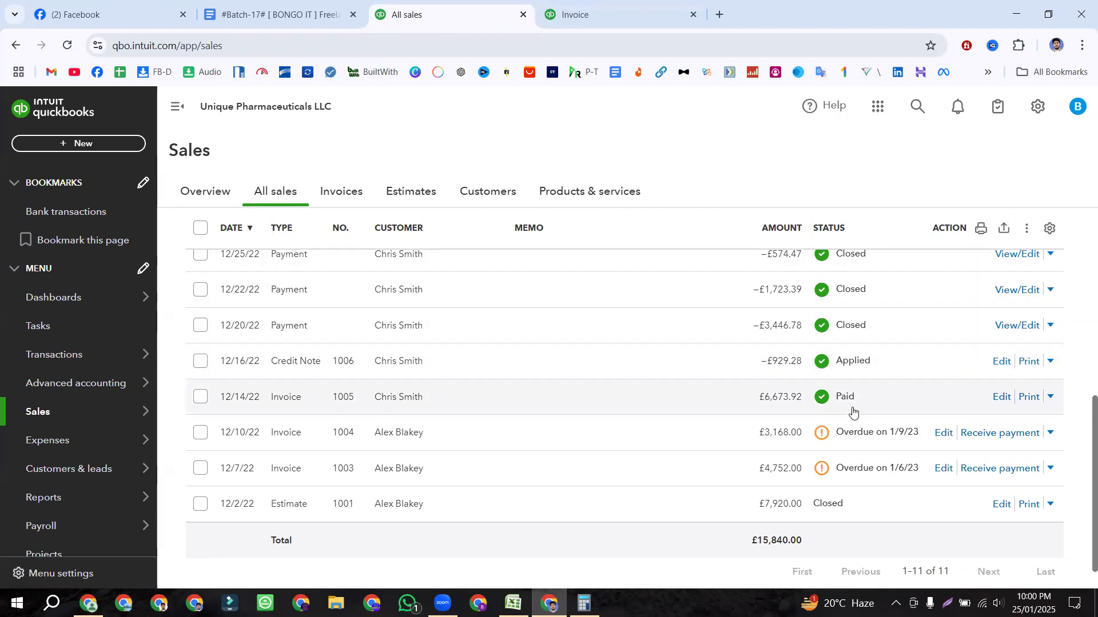
Step: Scroll to the top of the All sales list, with invoice 1005 paid and credit note 1006 applied
scroll(845, 380, "up", 4)
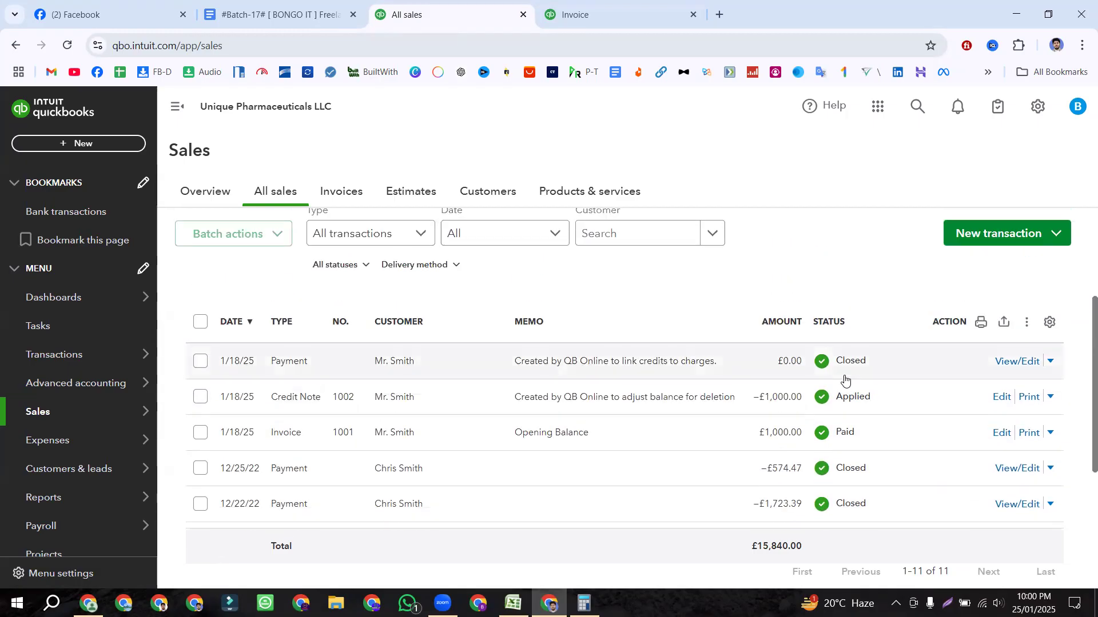
left_click(277, 12)
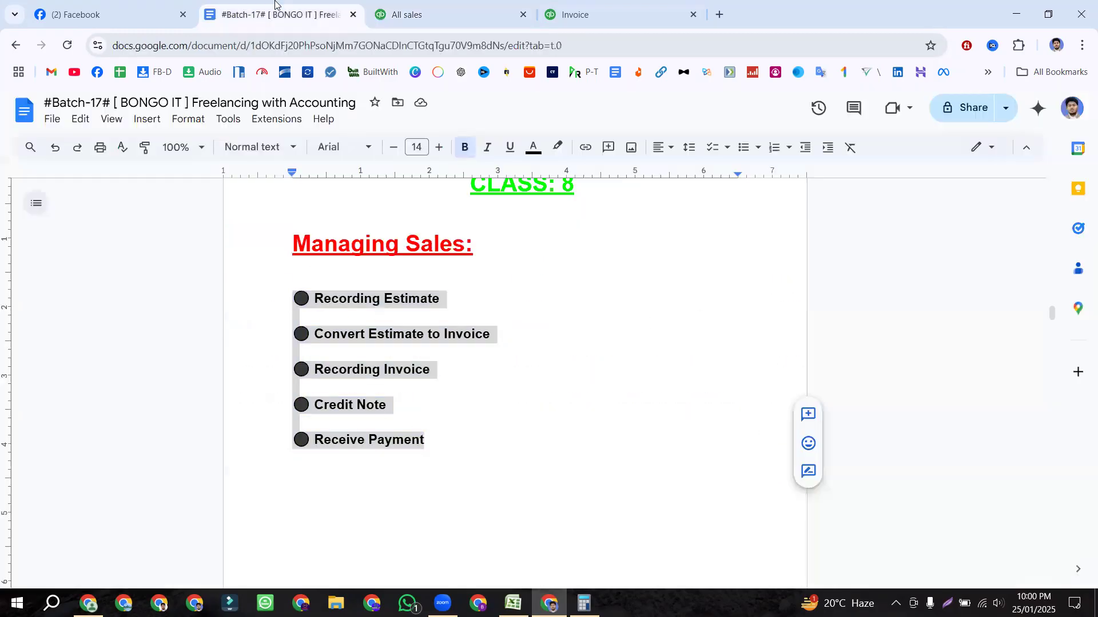
left_click(461, 443)
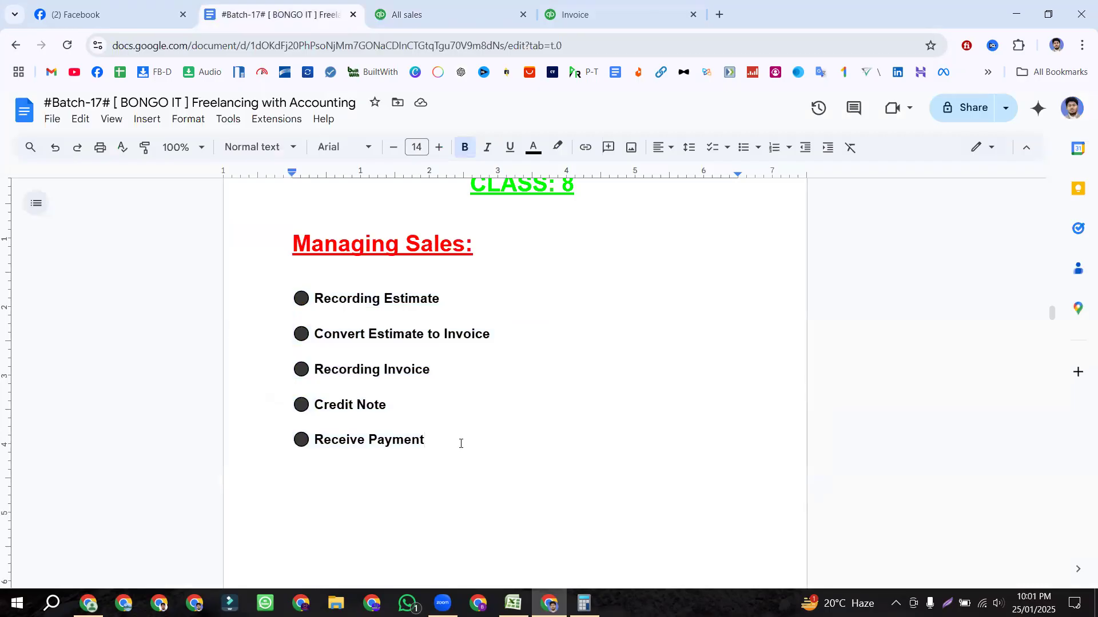
left_click_drag(281, 298, 462, 442)
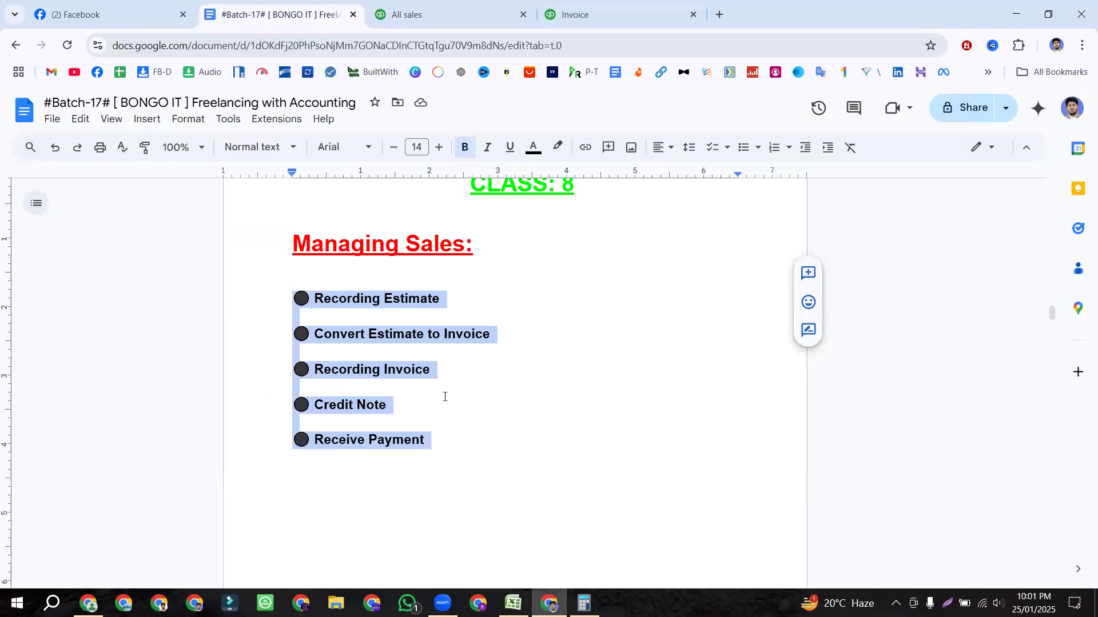
left_click(452, 305)
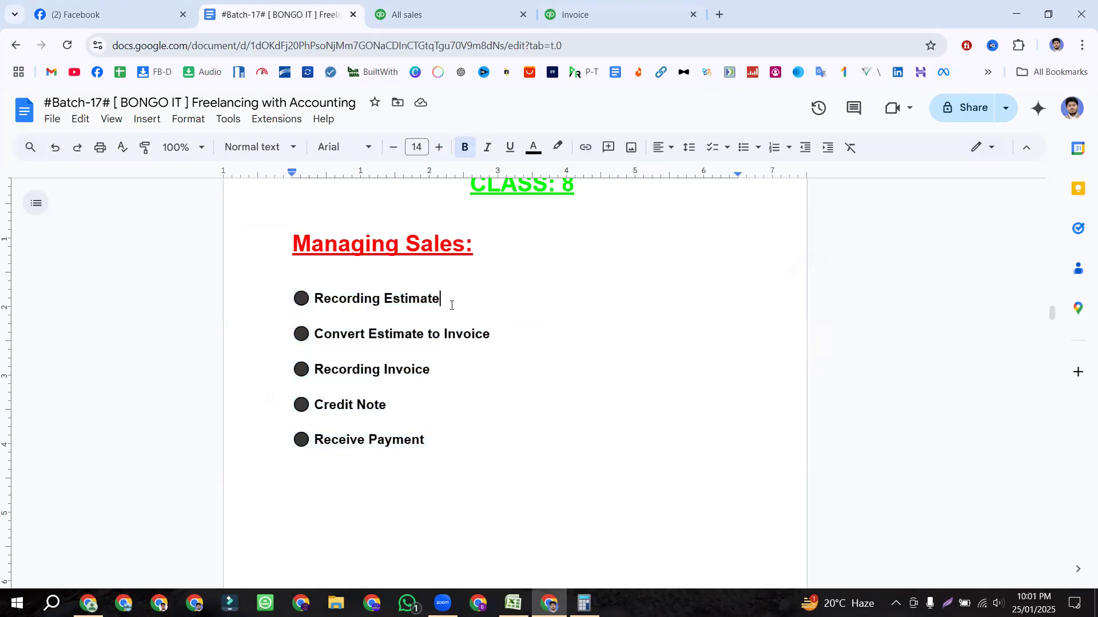
left_click(510, 330)
left_click(436, 370)
left_click(418, 413)
left_click(435, 436)
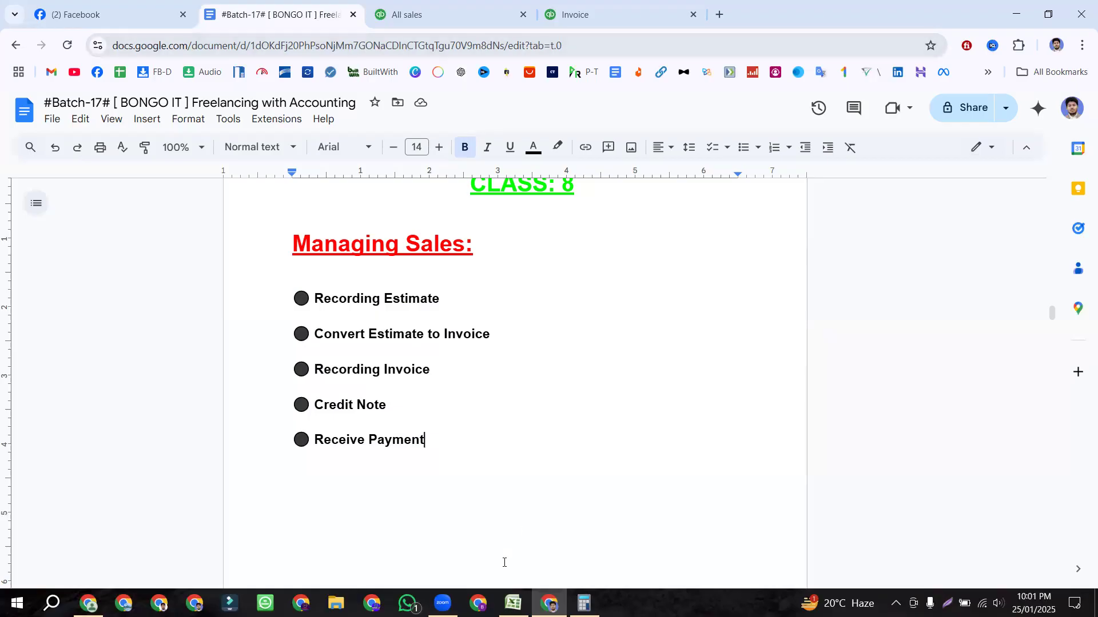